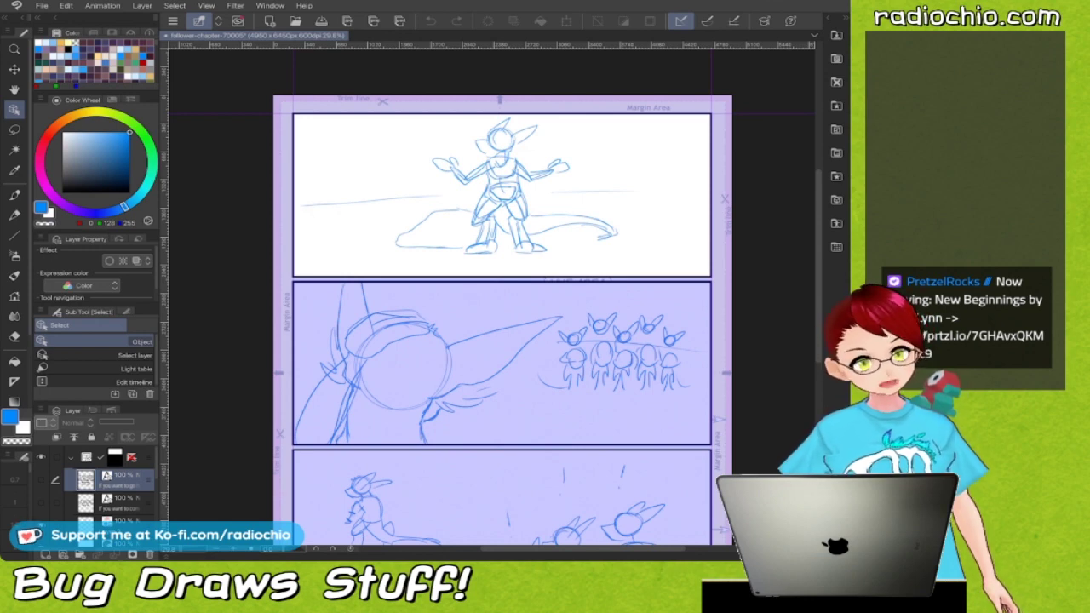
# Lower the opacity of the top panel's blue sketch layer, Layer 2, to 31%
pyautogui.scroll(3, 504, 158)
pyautogui.scroll(2, 503, 213)
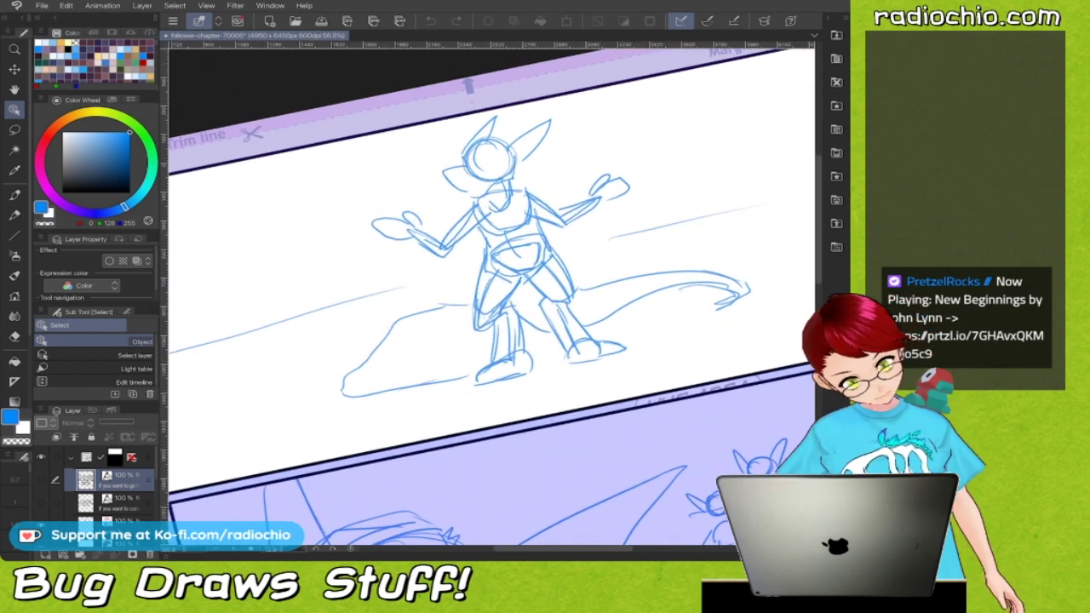
pyautogui.hscroll(2, 492, 296)
pyautogui.scroll(-1, 492, 297)
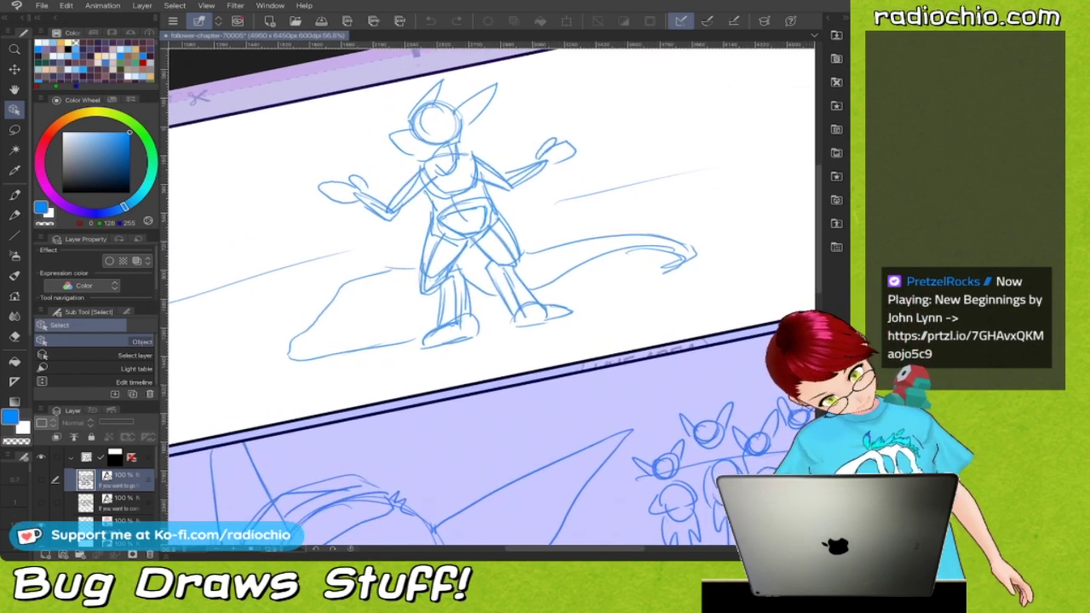
pyautogui.scroll(-2, 96, 494)
pyautogui.click(110, 486)
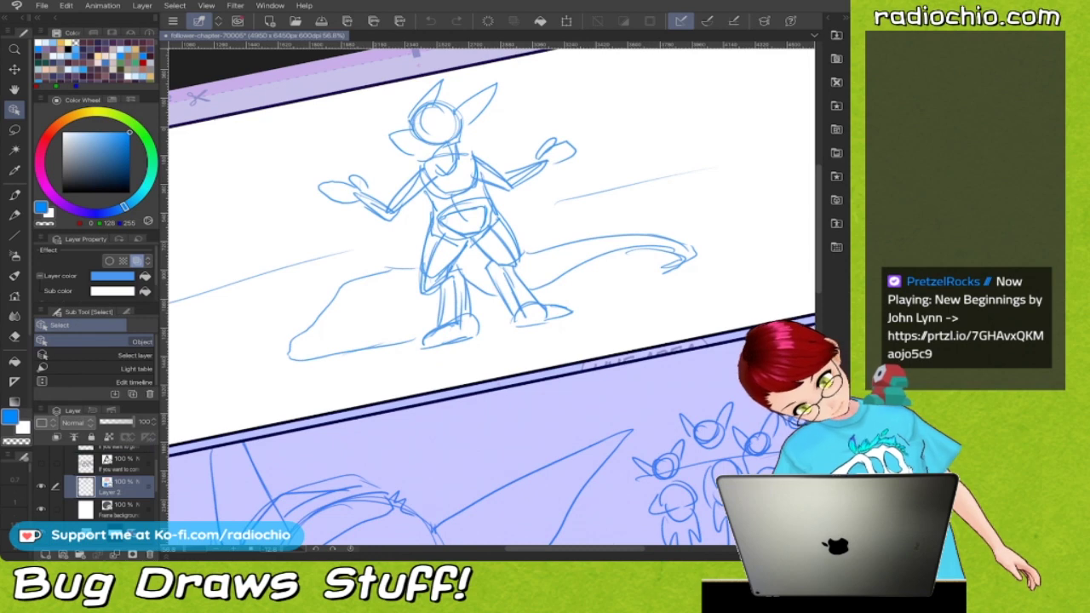
pyautogui.click(111, 422)
pyautogui.moveTo(115, 421); pyautogui.dragTo(113, 422)
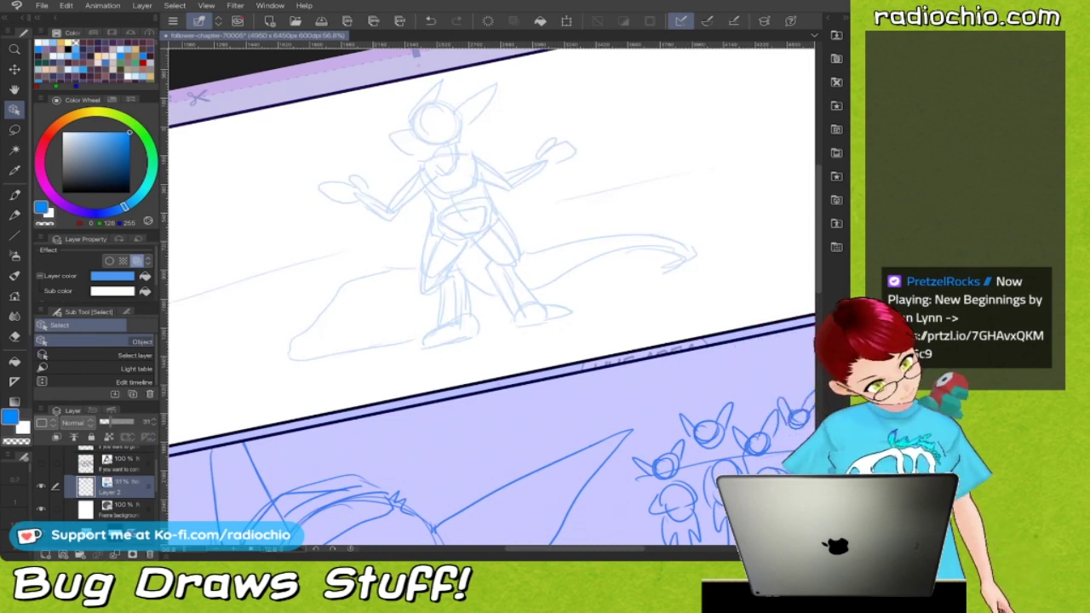
# Set the drawing colour to black, choose the triangle-tip comic pen and add a new layer above the faded sketch
pyautogui.scroll(-3, 580, 198)
pyautogui.scroll(-2, 499, 297)
pyautogui.hotkey('ctrl', '@')
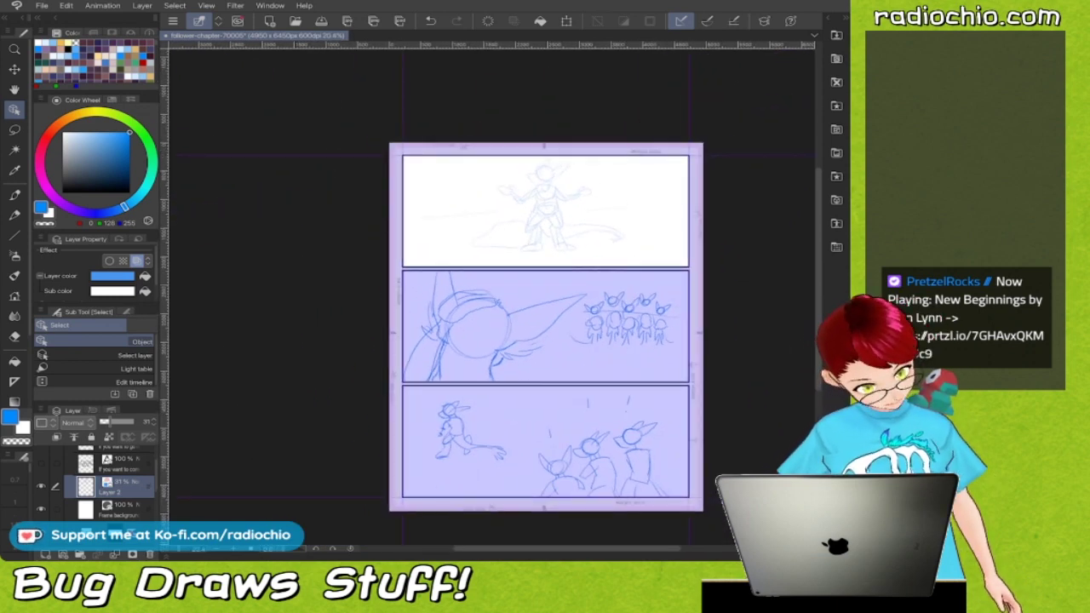
pyautogui.scroll(1, 658, 302)
pyautogui.scroll(4, 618, 209)
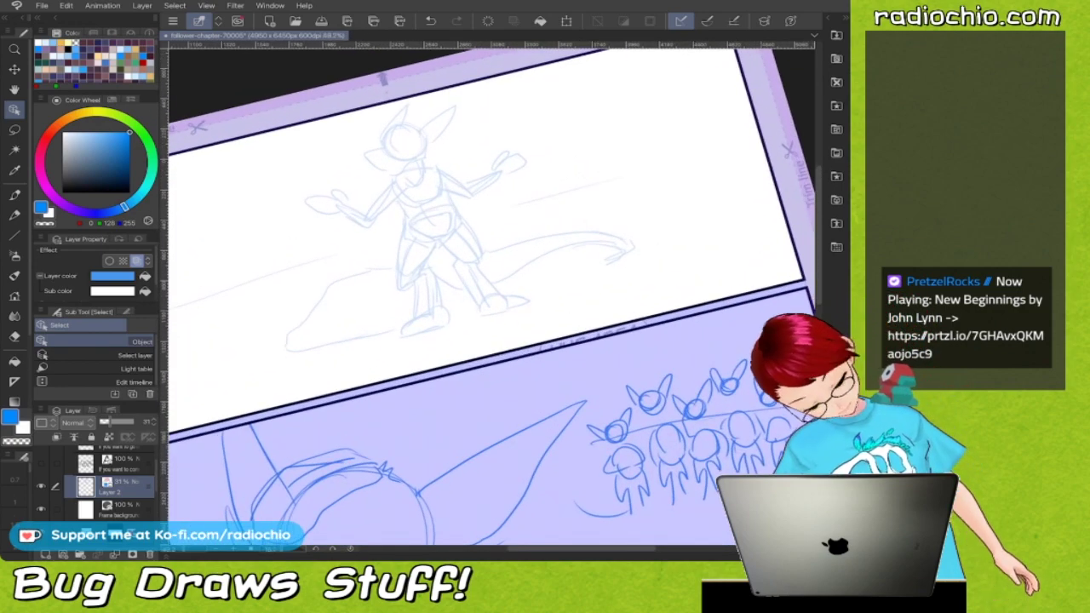
pyautogui.click(63, 192)
pyautogui.scroll(1, 491, 294)
pyautogui.scroll(1, 492, 294)
pyautogui.press('p')
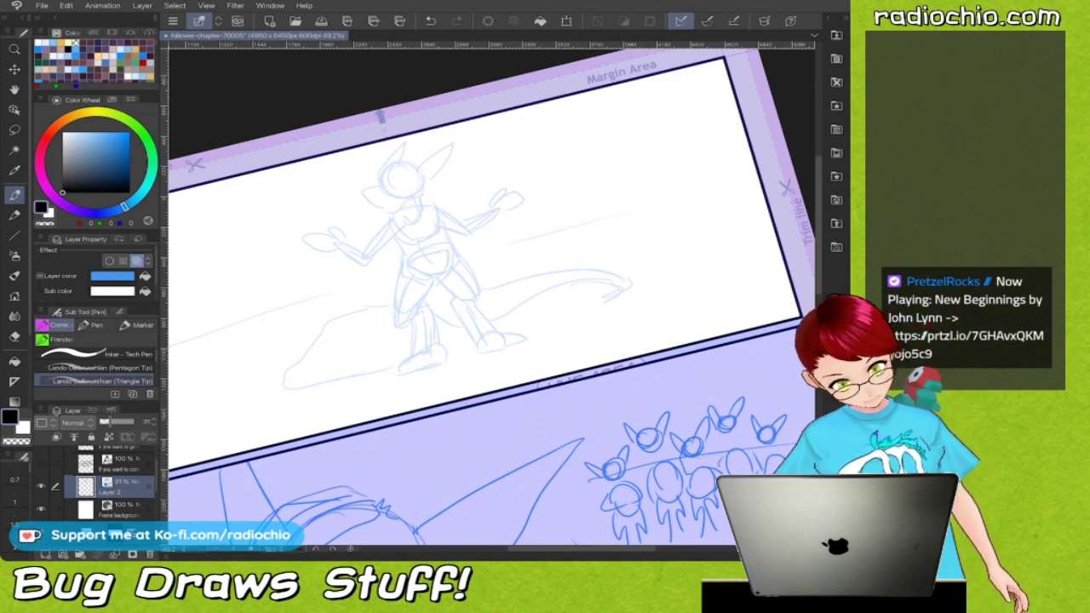
pyautogui.scroll(5, 396, 183)
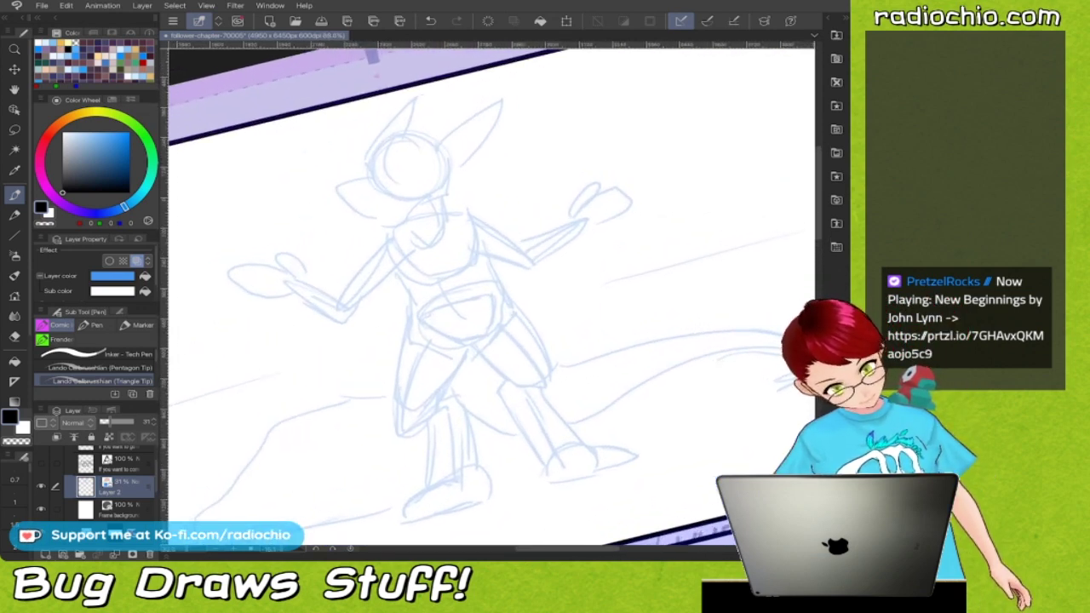
pyautogui.scroll(2, 492, 296)
pyautogui.scroll(2, 491, 297)
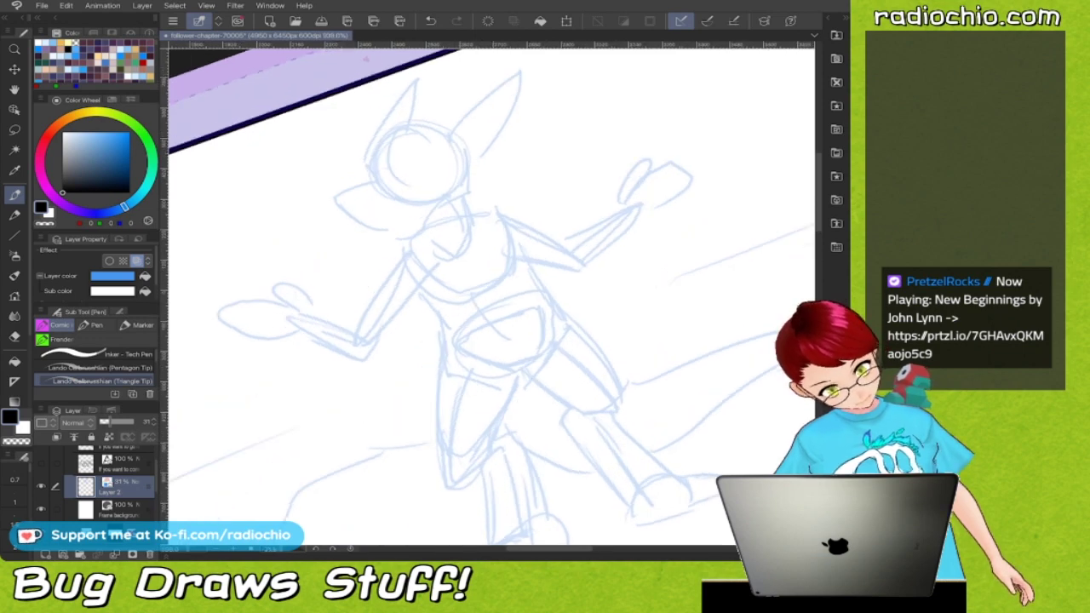
pyautogui.scroll(2, 396, 183)
pyautogui.scroll(2, 396, 183)
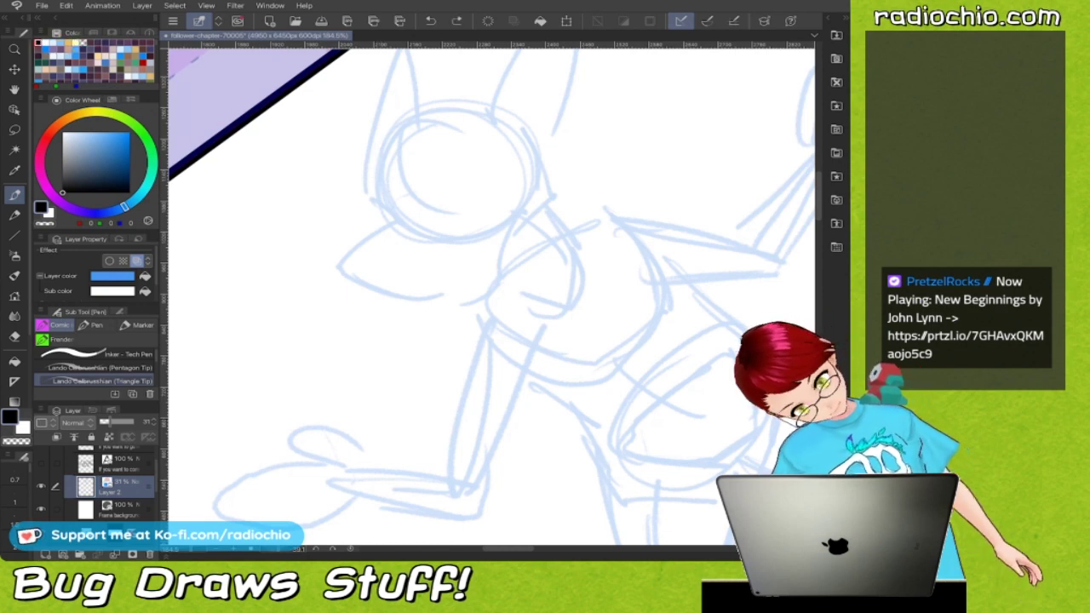
pyautogui.hotkey('ctrl', 'shift', 'n')
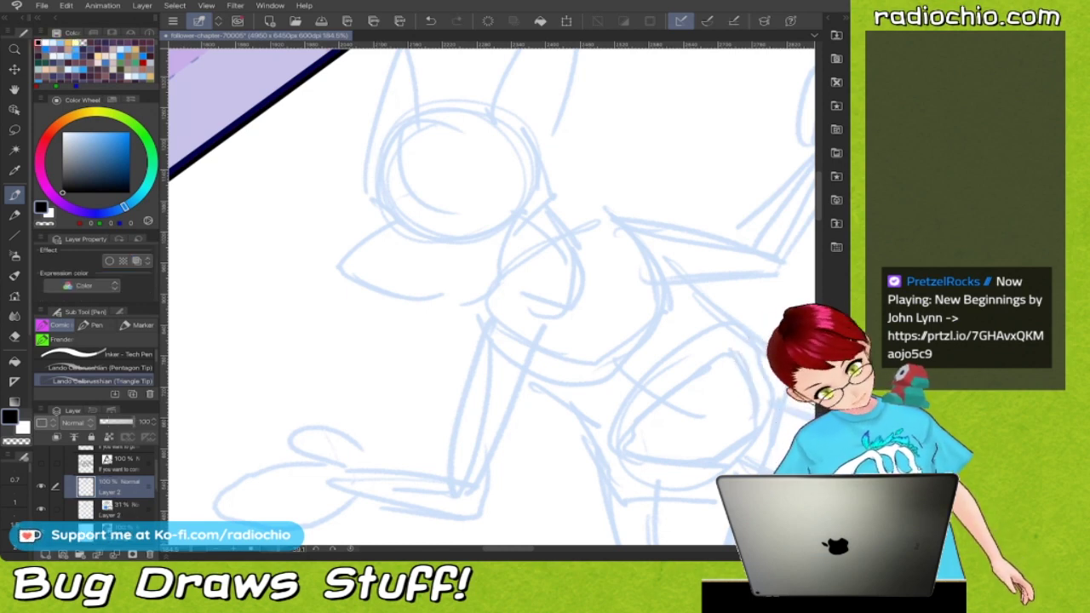
# Ink the character's forehead curve and the outline of its snout over the sketch
pyautogui.moveTo(385, 136); pyautogui.dragTo(372, 202)
pyautogui.moveTo(385, 135)
pyautogui.mouseDown()
pyautogui.moveTo(370, 196)
pyautogui.moveTo(385, 215)
pyautogui.mouseUp()
pyautogui.scroll(3, 367, 252)
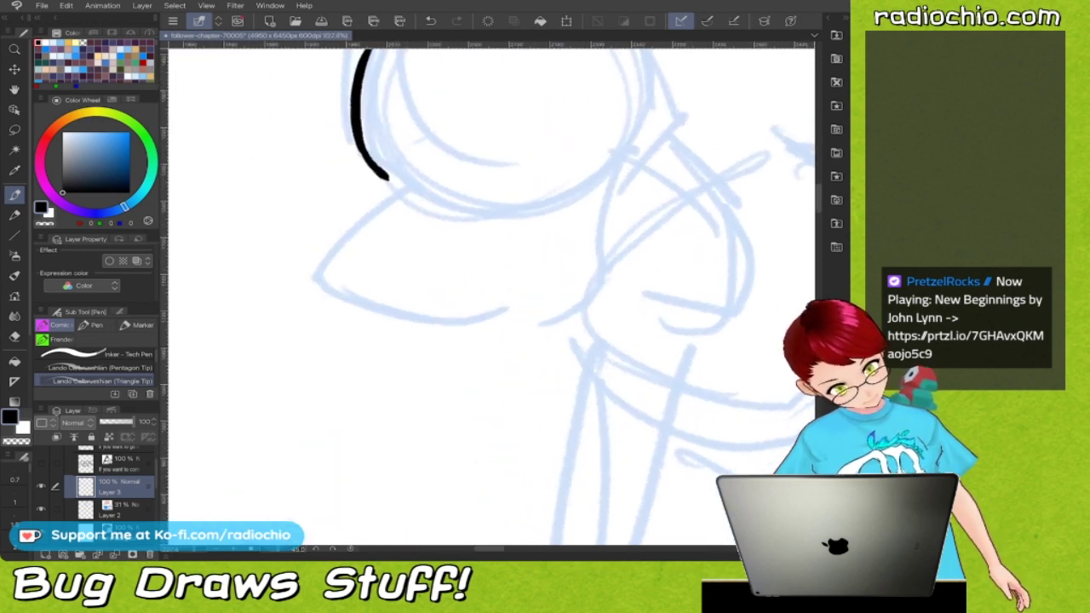
pyautogui.moveTo(400, 179)
pyautogui.mouseDown()
pyautogui.moveTo(409, 189)
pyautogui.moveTo(365, 226)
pyautogui.moveTo(331, 279)
pyautogui.moveTo(356, 297)
pyautogui.moveTo(488, 312)
pyautogui.moveTo(419, 265)
pyautogui.moveTo(382, 265)
pyautogui.mouseUp()
pyautogui.scroll(2, 477, 228)
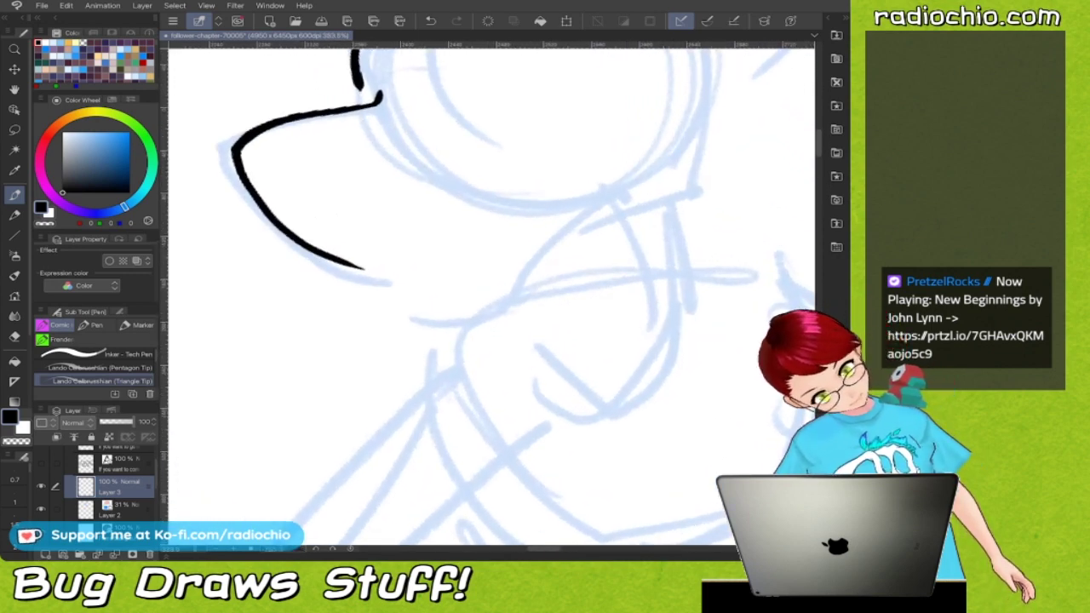
pyautogui.moveTo(334, 260); pyautogui.dragTo(405, 273)
pyautogui.moveTo(492, 255); pyautogui.dragTo(489, 360)
pyautogui.moveTo(356, 186); pyautogui.dragTo(368, 209)
pyautogui.moveTo(492, 296); pyautogui.dragTo(433, 273)
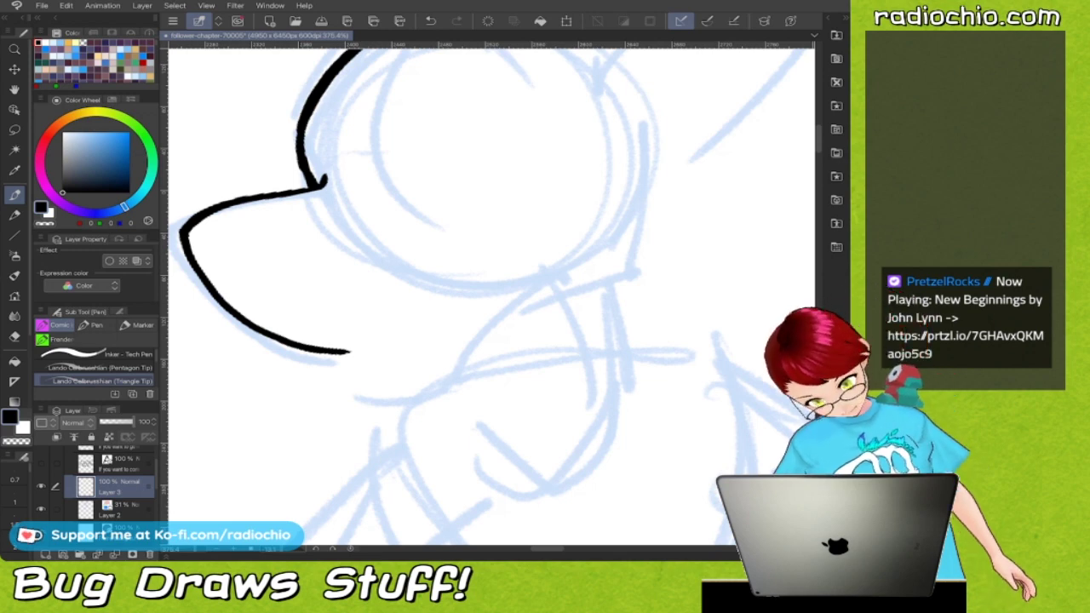
# Ink a small spiky hair tuft on top of the head and join it to the forehead line
pyautogui.scroll(-2, 491, 297)
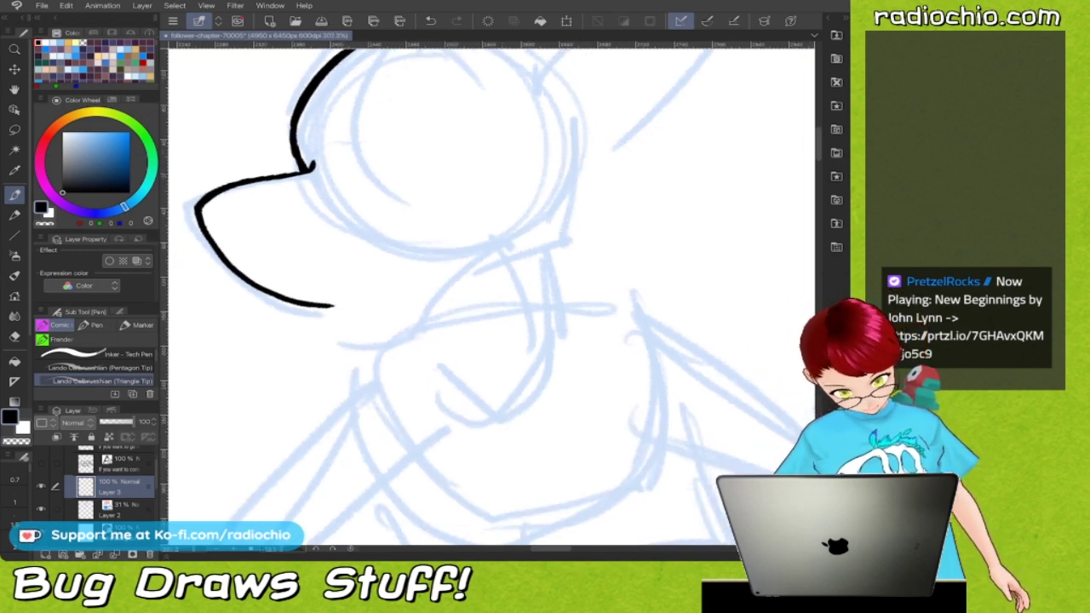
pyautogui.scroll(-1, 492, 293)
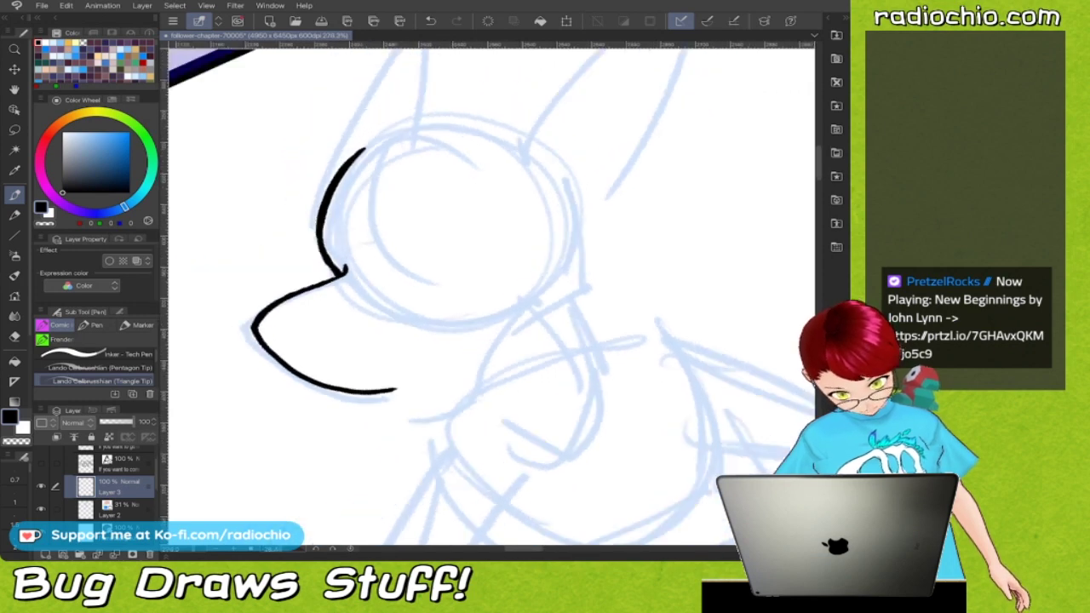
pyautogui.scroll(3, 491, 297)
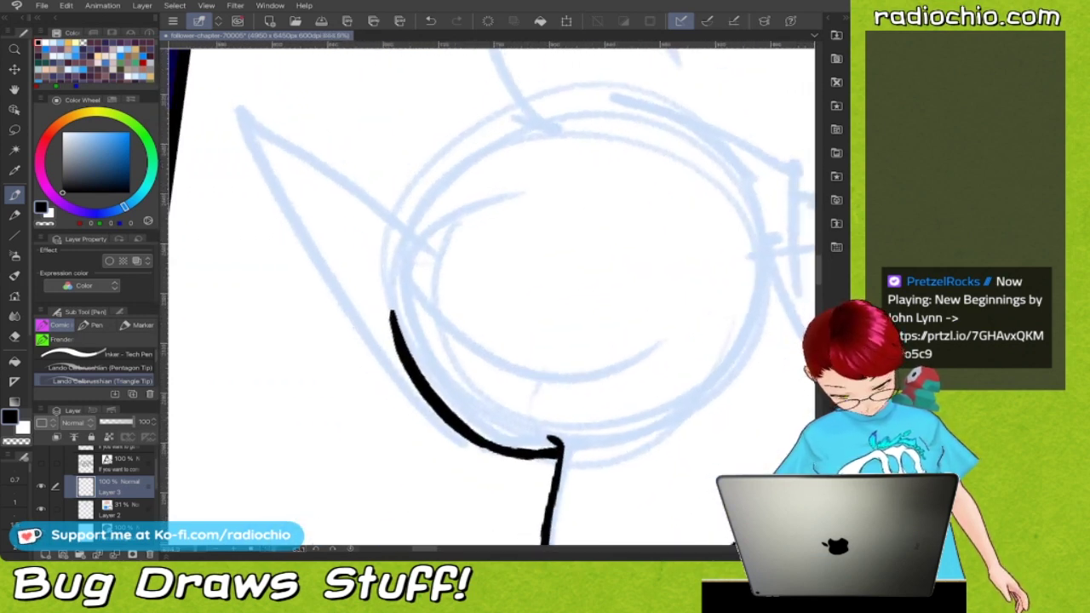
pyautogui.moveTo(396, 211)
pyautogui.mouseDown()
pyautogui.moveTo(372, 223)
pyautogui.moveTo(369, 231)
pyautogui.moveTo(386, 226)
pyautogui.moveTo(363, 255)
pyautogui.moveTo(388, 252)
pyautogui.moveTo(376, 274)
pyautogui.moveTo(383, 270)
pyautogui.moveTo(390, 317)
pyautogui.mouseUp()
pyautogui.hotkey('ctrl', 'z')
pyautogui.scroll(2, 438, 334)
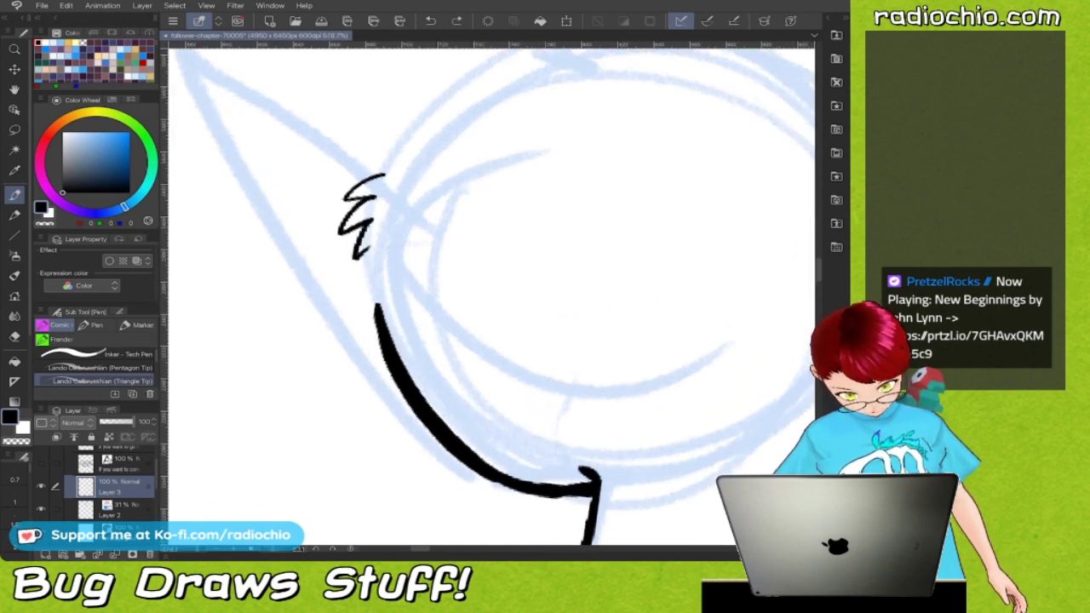
pyautogui.moveTo(367, 247)
pyautogui.mouseDown()
pyautogui.moveTo(384, 335)
pyautogui.moveTo(378, 303)
pyautogui.mouseUp()
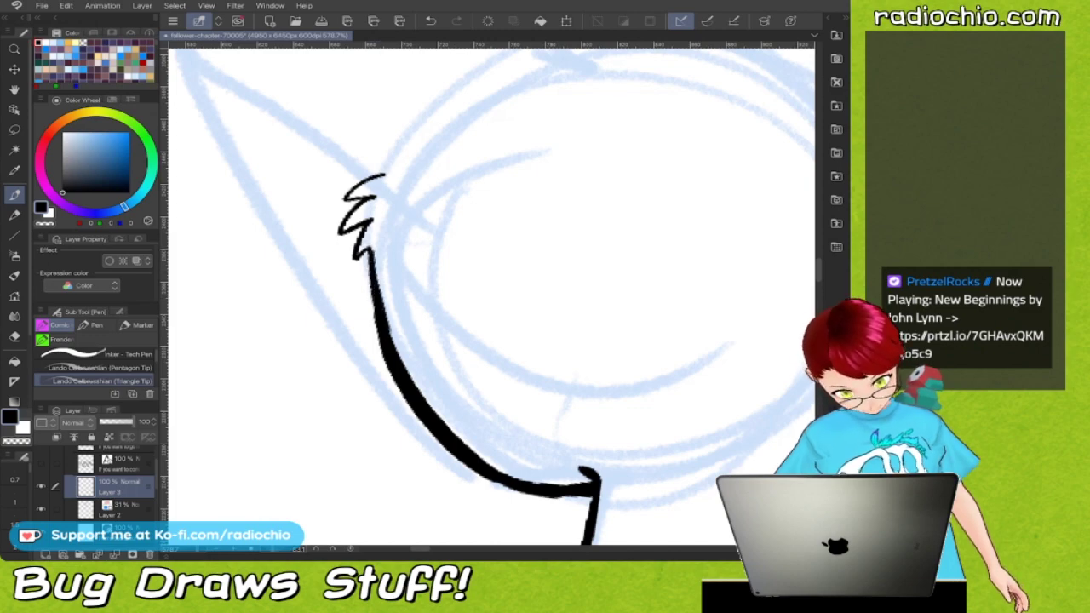
# Extend the snout's lower line back toward the cheek
pyautogui.scroll(-4, 491, 297)
pyautogui.scroll(2, 491, 296)
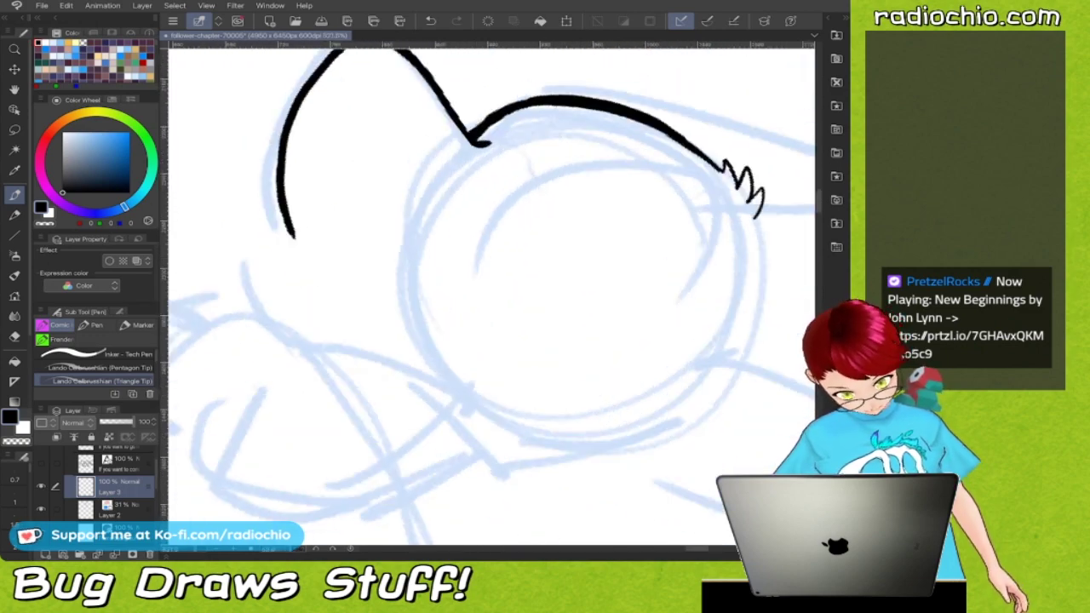
pyautogui.scroll(2, 491, 293)
pyautogui.moveTo(492, 293); pyautogui.dragTo(526, 320)
pyautogui.scroll(-2, 491, 293)
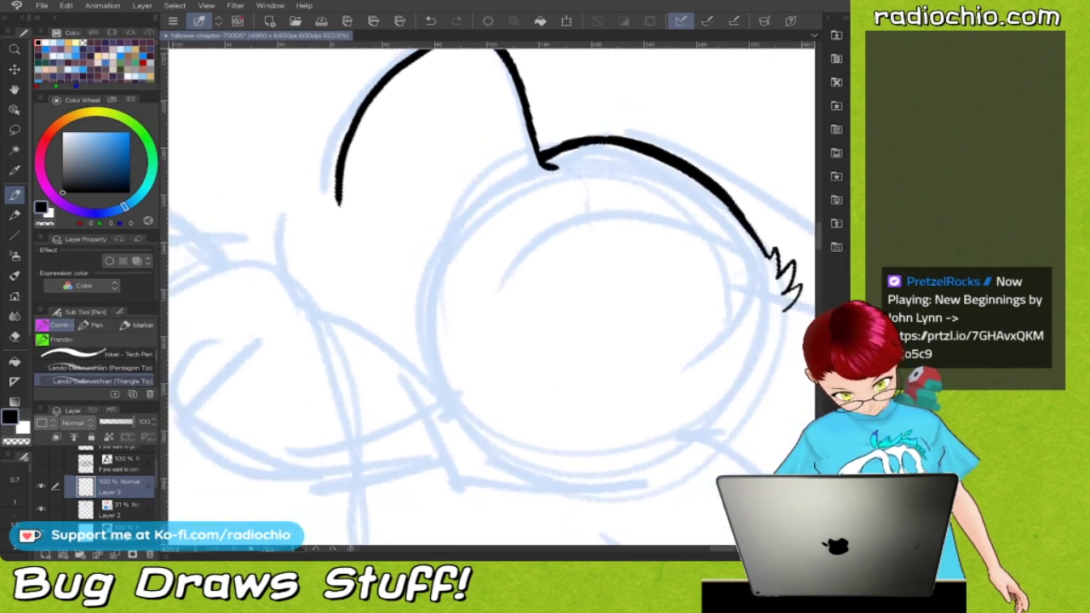
pyautogui.moveTo(339, 213); pyautogui.dragTo(380, 304)
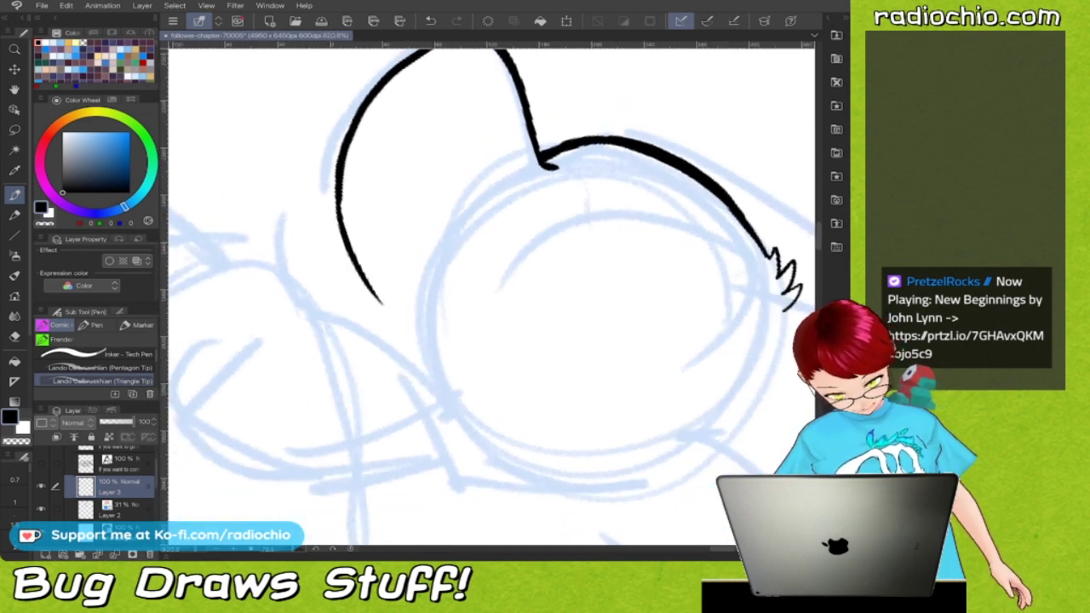
pyautogui.moveTo(339, 206); pyautogui.dragTo(398, 322)
pyautogui.scroll(-6, 492, 297)
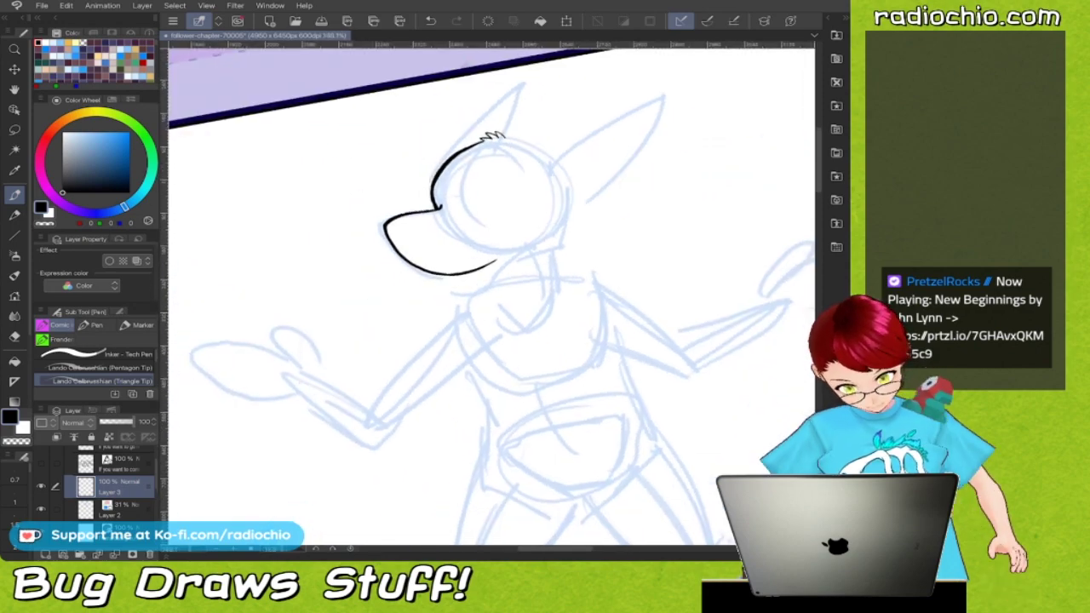
# Ink the mouth corner curving up into the cheek and erase the stray line tip beside it with transparent colour
pyautogui.scroll(4, 492, 297)
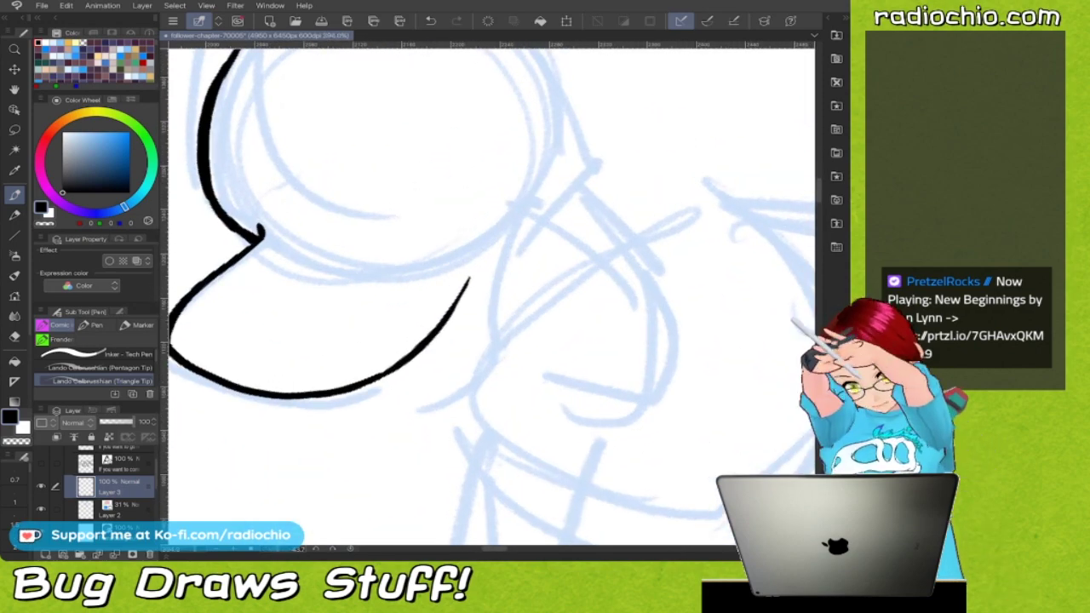
pyautogui.moveTo(436, 331)
pyautogui.mouseDown()
pyautogui.moveTo(453, 258)
pyautogui.moveTo(477, 237)
pyautogui.mouseUp()
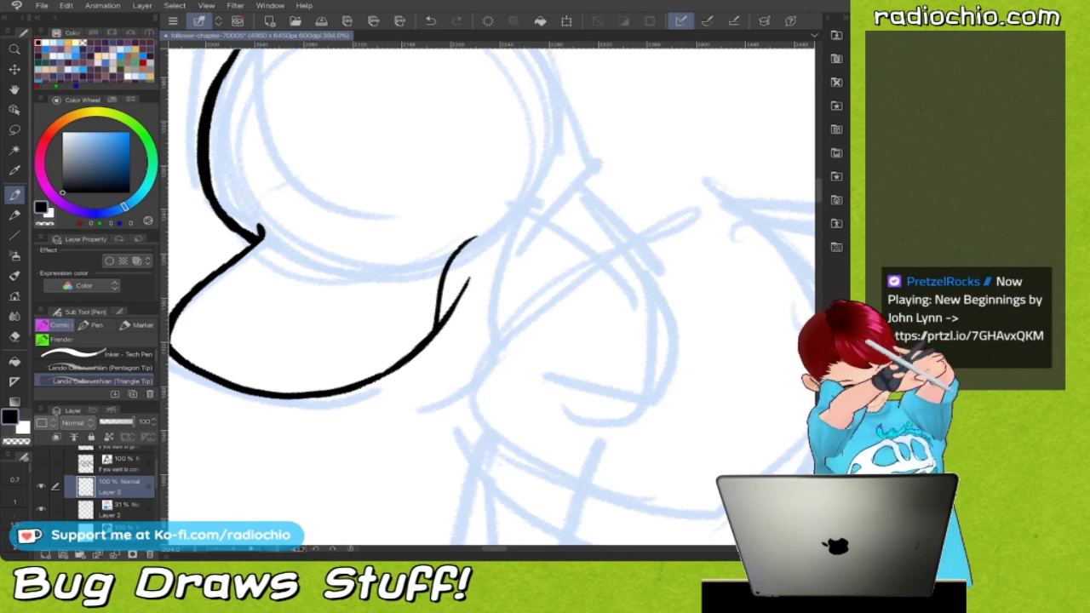
pyautogui.press('i')
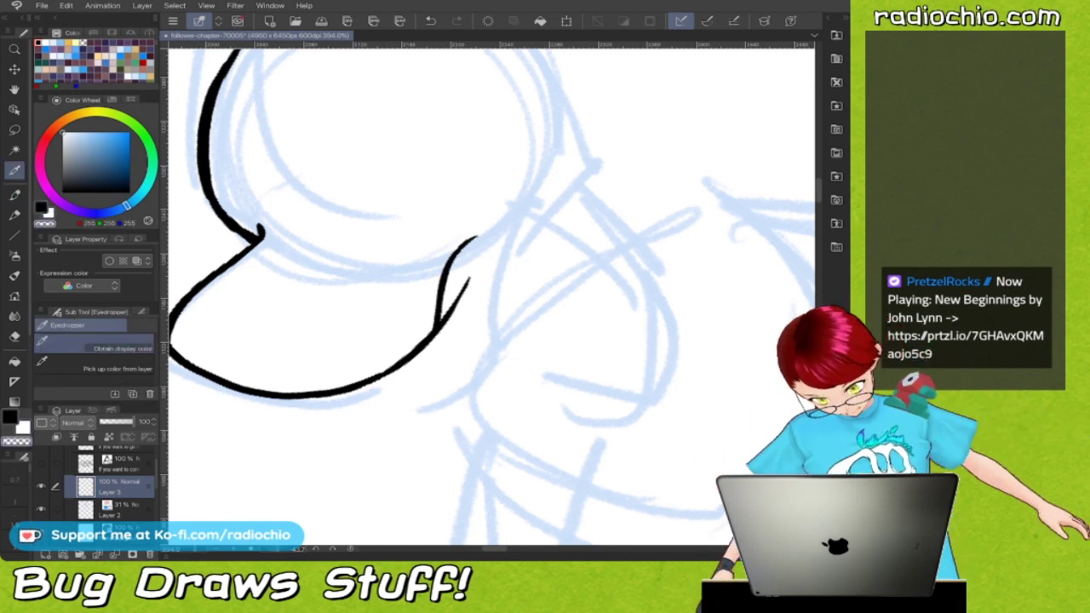
pyautogui.press('p')
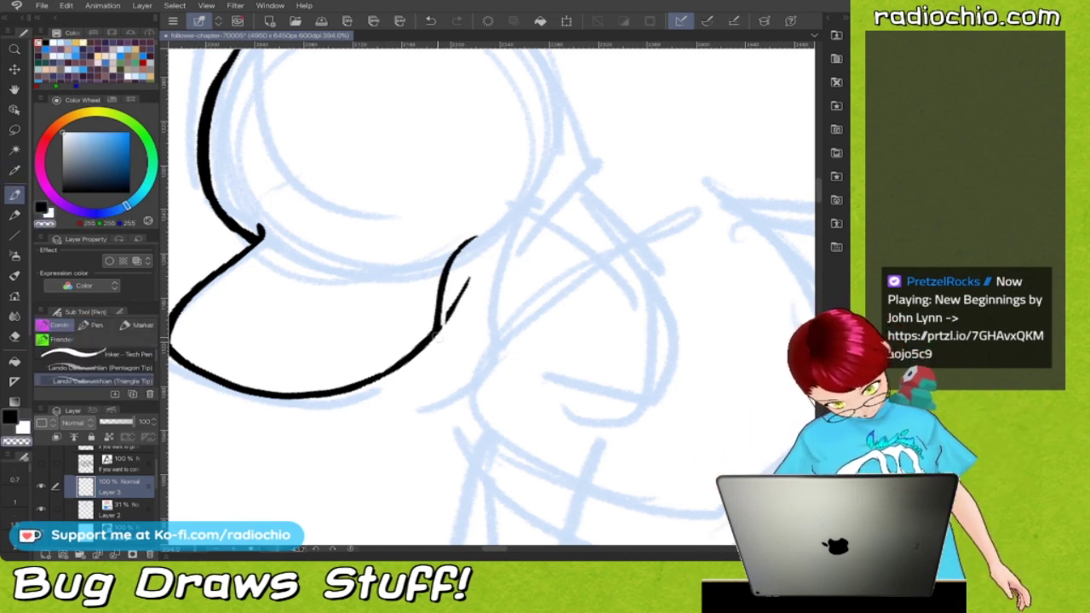
pyautogui.hotkey('ctrl', 'z')
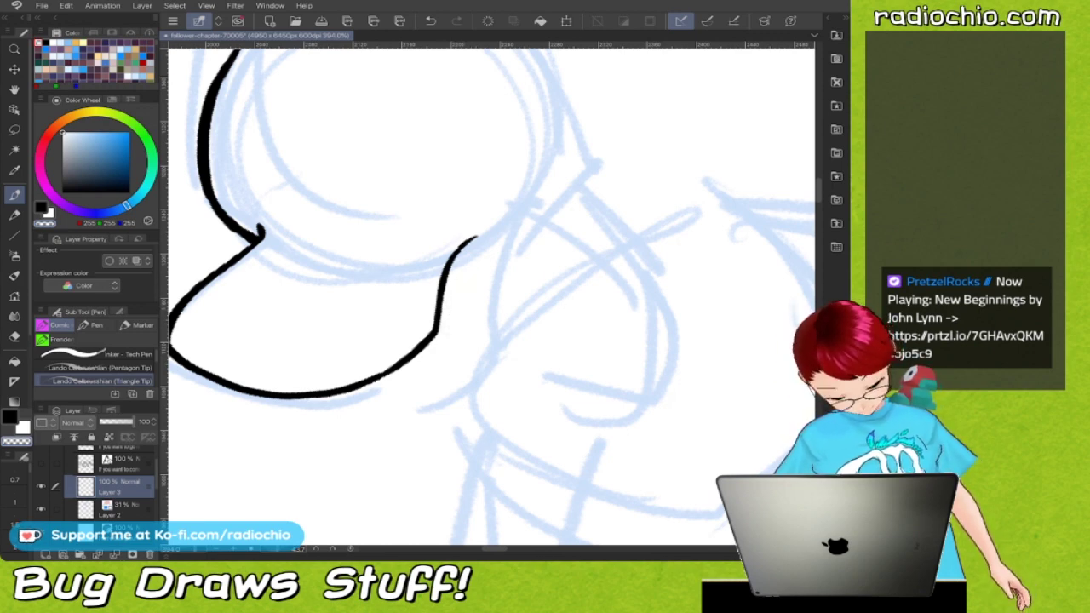
pyautogui.click(95, 325)
pyautogui.scroll(-3, 492, 297)
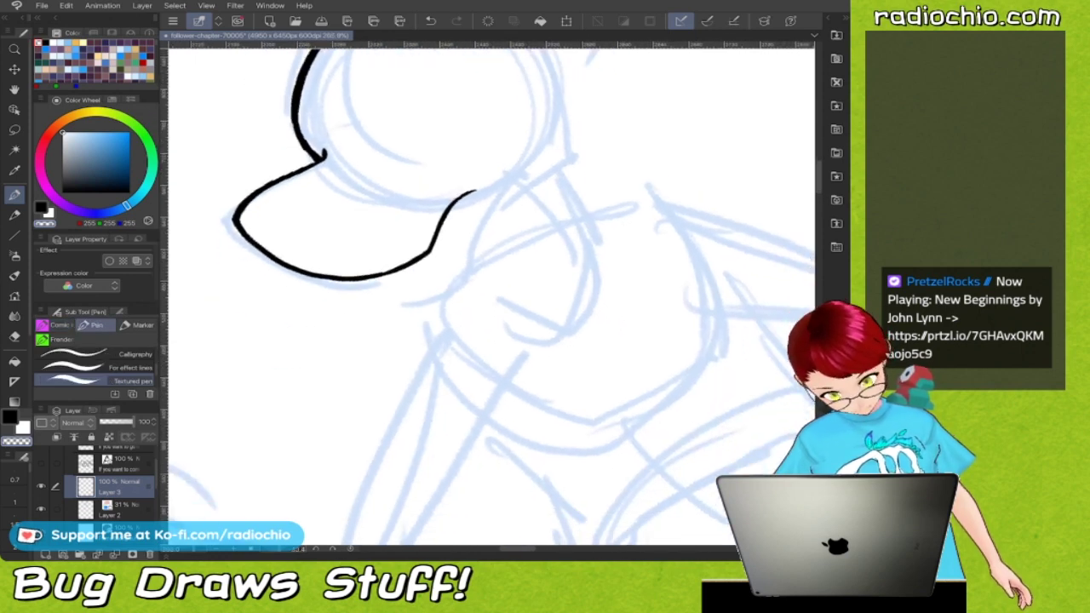
# Sample black from the inked line and ink the open lower jaw from the mouth corner to the underside of the snout
pyautogui.scroll(4, 442, 214)
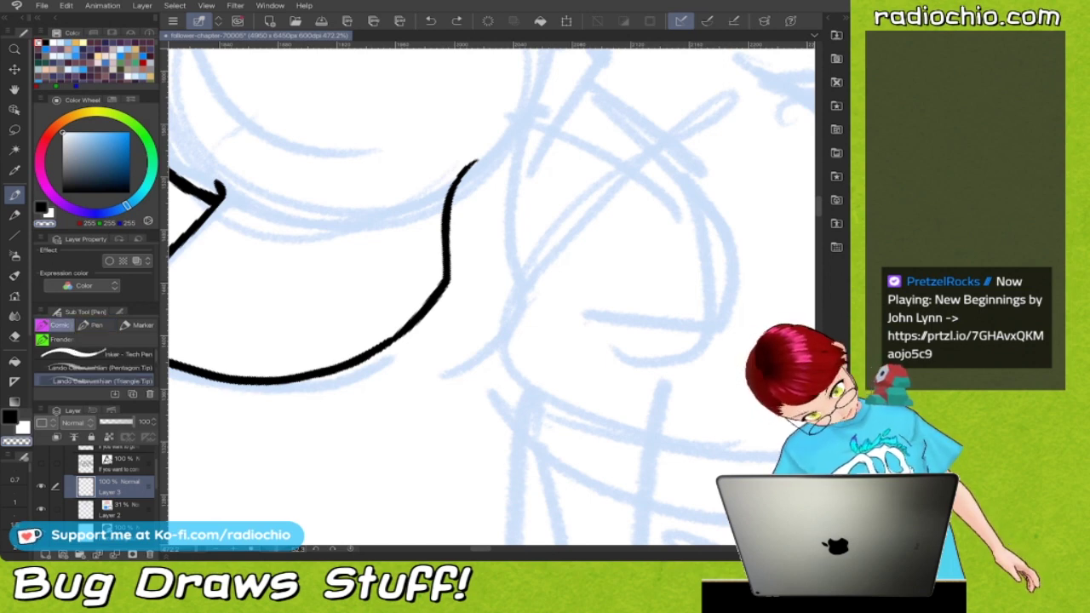
pyautogui.press('i')
pyautogui.click(514, 281)
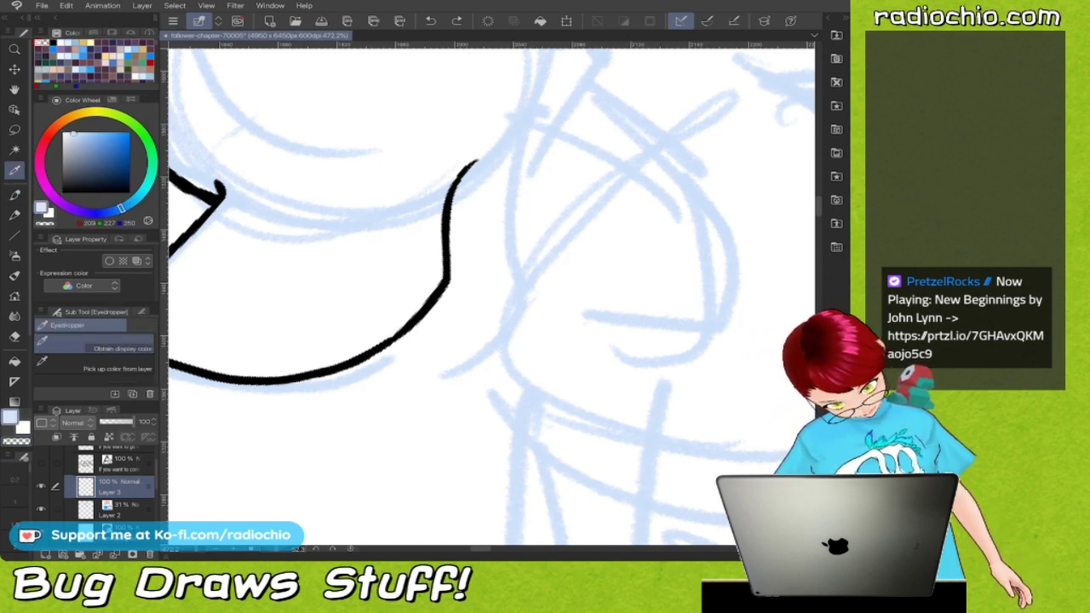
pyautogui.click(446, 275)
pyautogui.press('p')
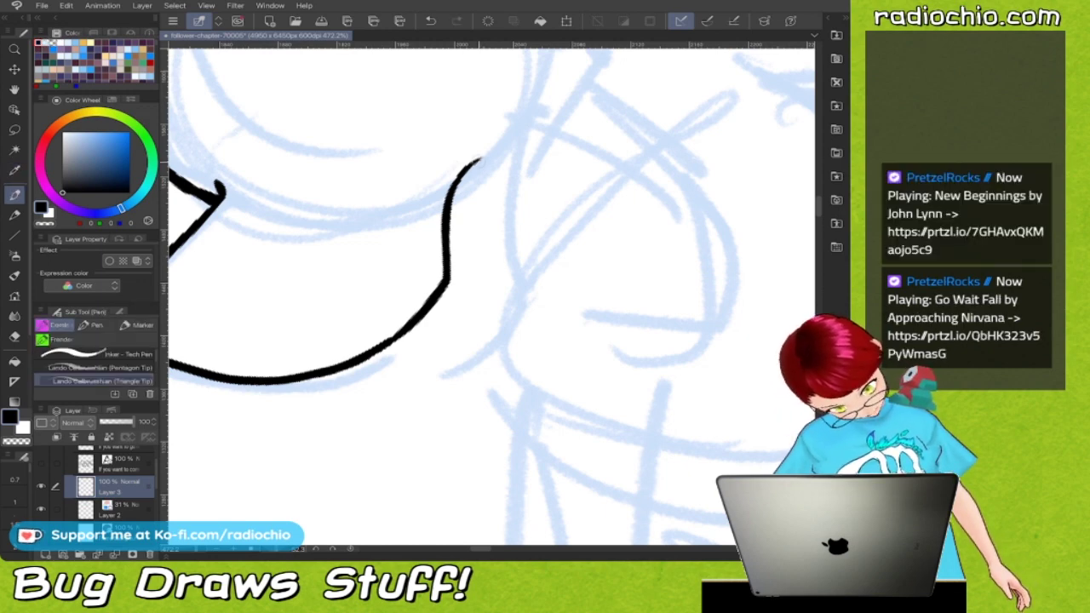
pyautogui.moveTo(479, 160); pyautogui.dragTo(483, 319)
pyautogui.moveTo(386, 341); pyautogui.dragTo(422, 369)
pyautogui.scroll(3, 492, 297)
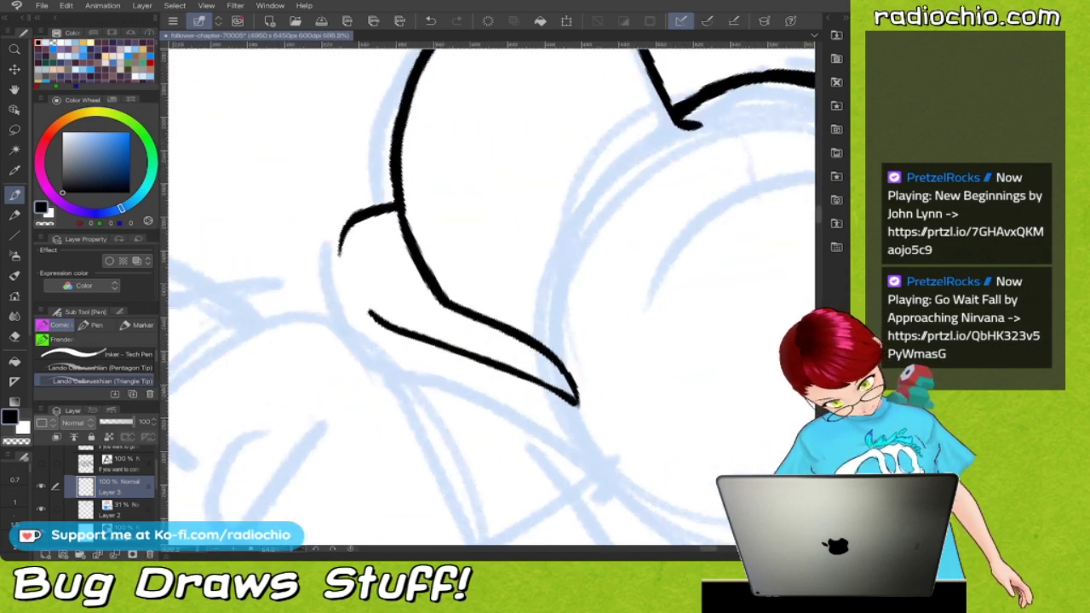
pyautogui.moveTo(358, 333)
pyautogui.mouseDown()
pyautogui.moveTo(329, 300)
pyautogui.moveTo(322, 254)
pyautogui.moveTo(362, 337)
pyautogui.moveTo(320, 268)
pyautogui.moveTo(347, 222)
pyautogui.mouseUp()
pyautogui.scroll(-3, 492, 296)
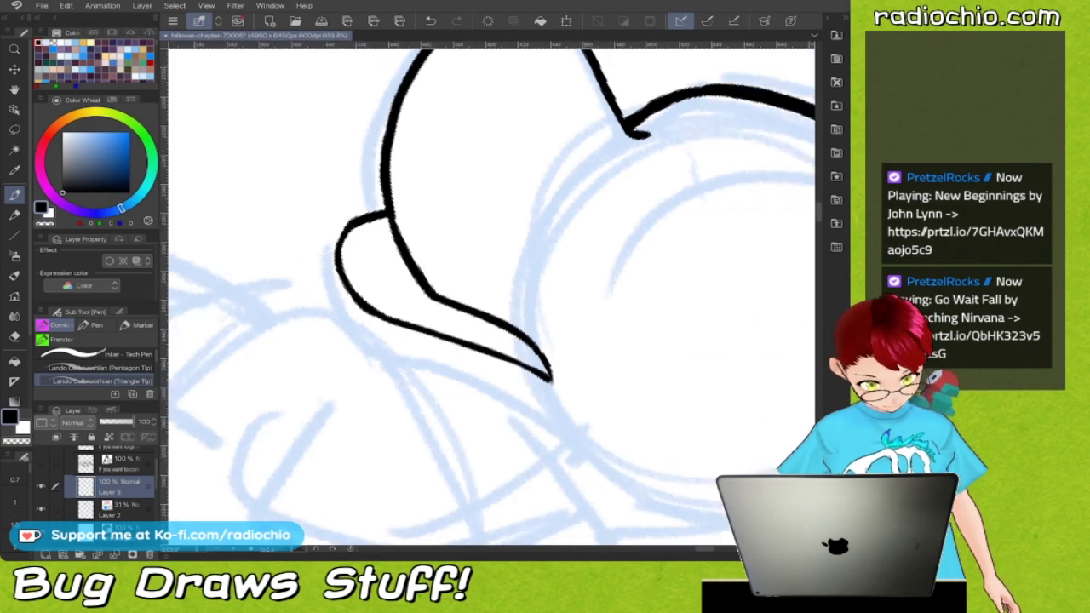
pyautogui.scroll(-1, 491, 296)
pyautogui.scroll(2, 492, 296)
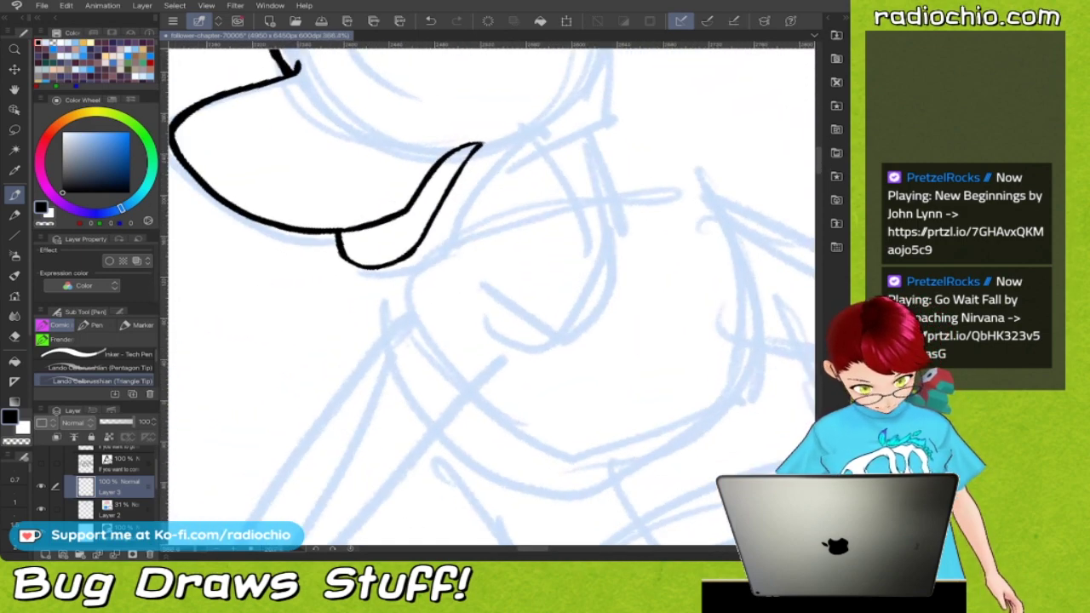
# Ink the outer chin line around the open lower jaw and carry it back along the jaw up to the cheek
pyautogui.moveTo(284, 236)
pyautogui.mouseDown()
pyautogui.moveTo(286, 285)
pyautogui.moveTo(331, 318)
pyautogui.moveTo(394, 327)
pyautogui.moveTo(424, 317)
pyautogui.mouseUp()
pyautogui.scroll(1, 491, 296)
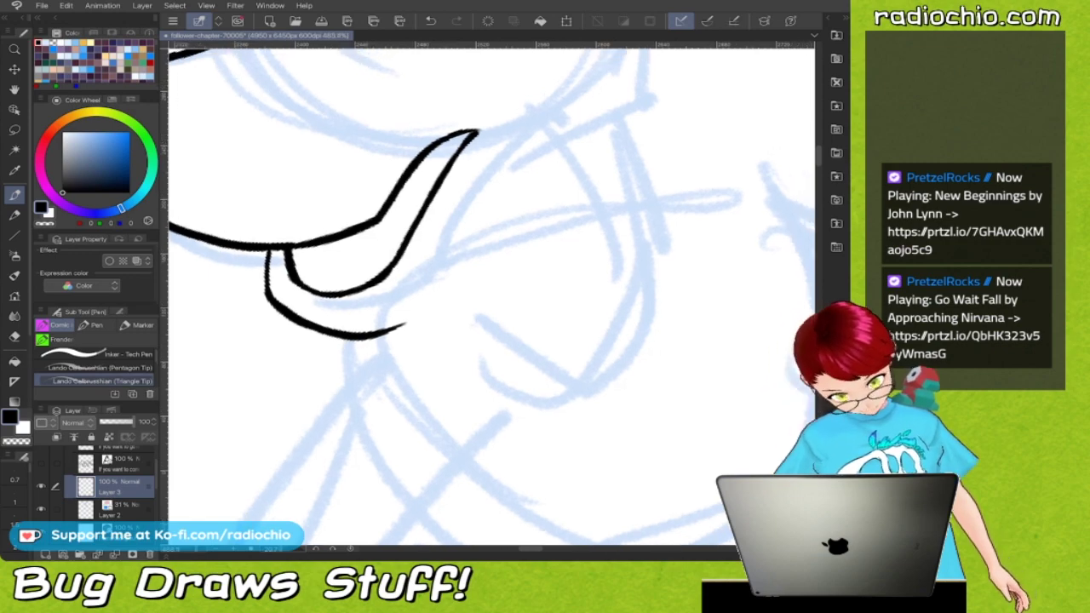
pyautogui.moveTo(425, 308)
pyautogui.mouseDown()
pyautogui.moveTo(449, 232)
pyautogui.moveTo(480, 197)
pyautogui.moveTo(614, 130)
pyautogui.moveTo(637, 75)
pyautogui.mouseUp()
pyautogui.scroll(-1, 491, 297)
pyautogui.scroll(3, 492, 297)
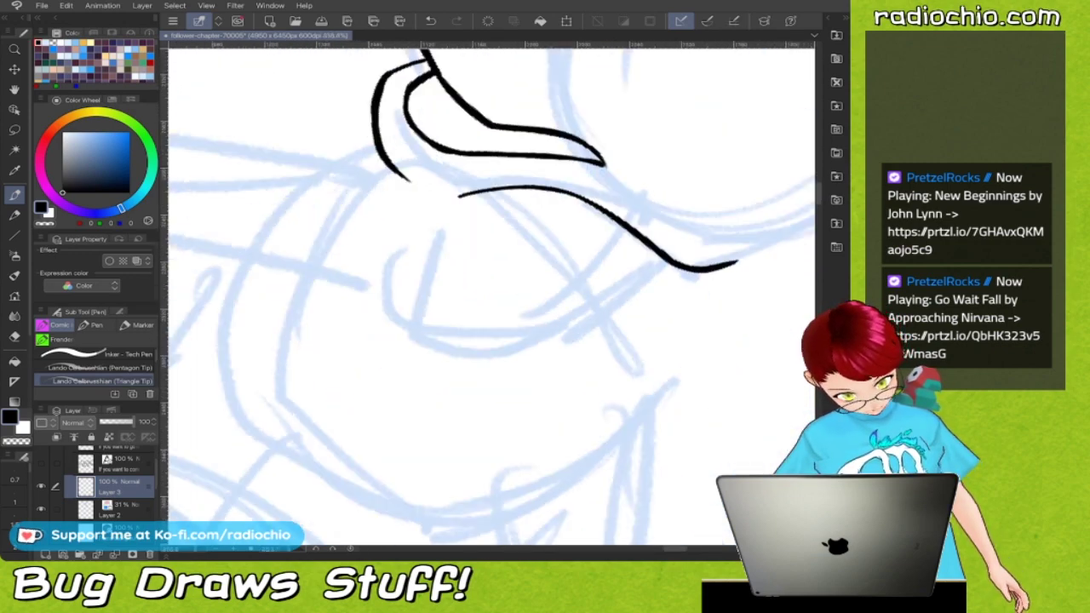
pyautogui.moveTo(450, 252)
pyautogui.mouseDown()
pyautogui.moveTo(426, 160)
pyautogui.moveTo(436, 109)
pyautogui.mouseUp()
pyautogui.moveTo(475, 287)
pyautogui.mouseDown()
pyautogui.moveTo(431, 207)
pyautogui.moveTo(462, 100)
pyautogui.mouseUp()
pyautogui.scroll(-3, 491, 297)
pyautogui.scroll(-5, 491, 296)
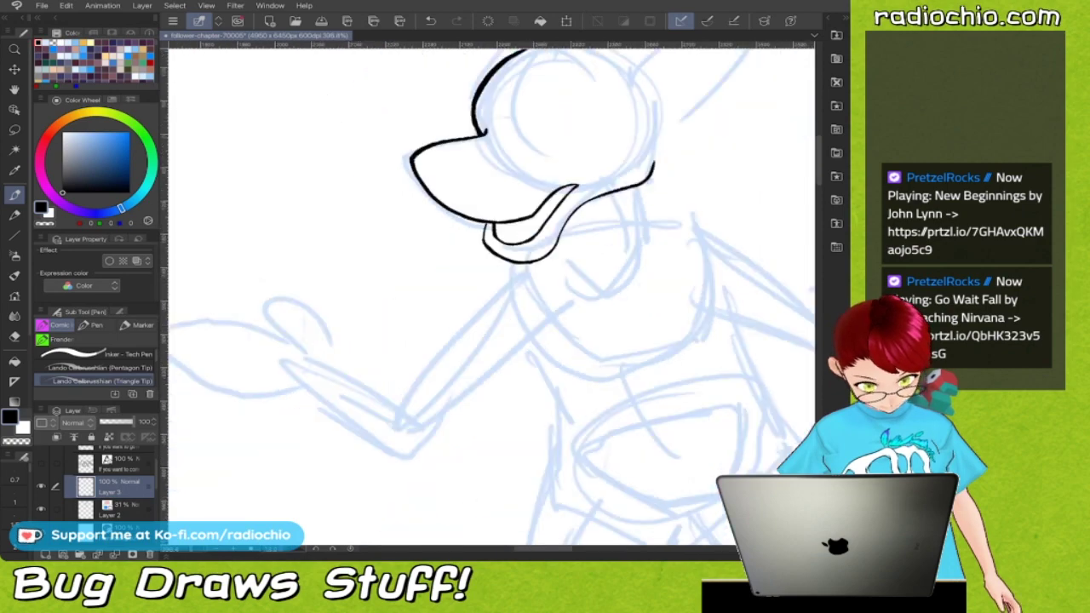
# Ink a spiky tuft of cheek fur at the back of the head, joined to the end of the jaw line
pyautogui.scroll(3, 491, 296)
pyautogui.scroll(-2, 491, 297)
pyautogui.scroll(4, 492, 297)
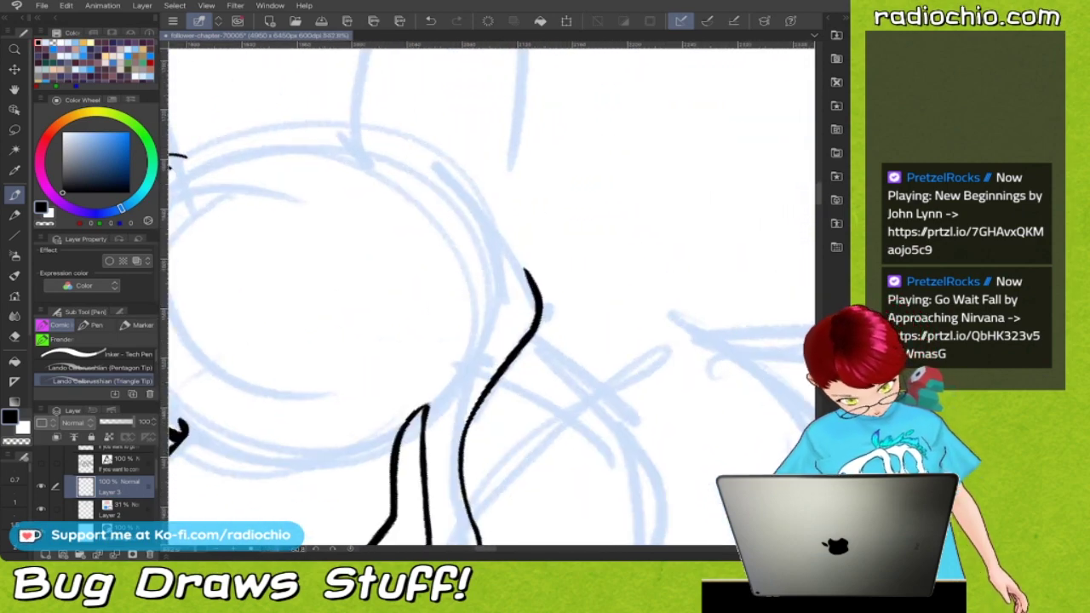
pyautogui.moveTo(486, 232)
pyautogui.mouseDown()
pyautogui.moveTo(550, 154)
pyautogui.moveTo(539, 223)
pyautogui.moveTo(560, 229)
pyautogui.moveTo(546, 253)
pyautogui.moveTo(590, 225)
pyautogui.moveTo(552, 313)
pyautogui.mouseUp()
pyautogui.scroll(-5, 491, 296)
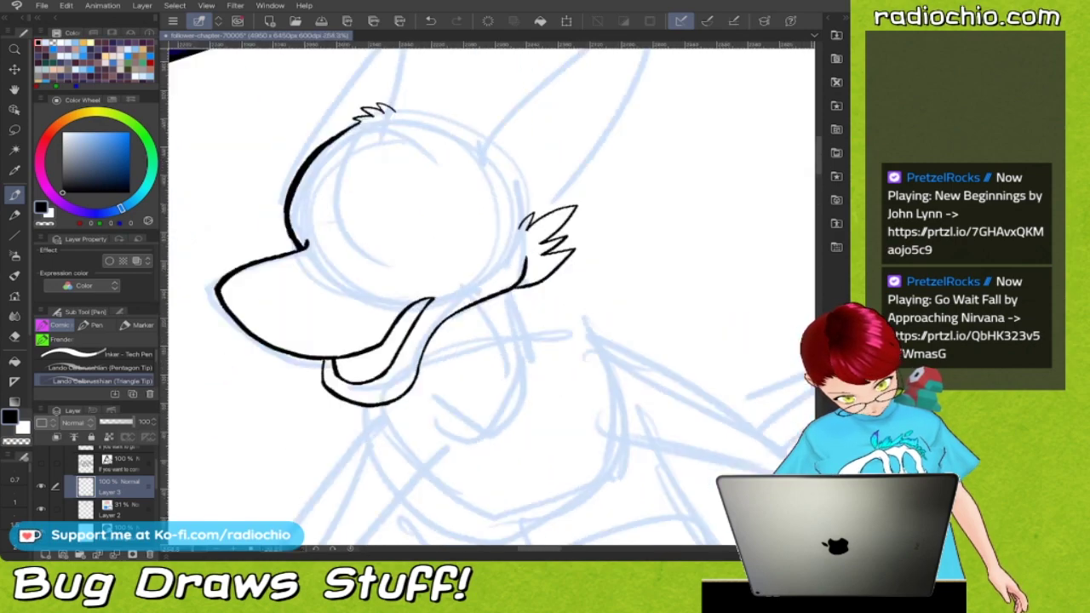
# Ink the curved crown of the head from the hair tuft back towards the base of the rear ear
pyautogui.scroll(5, 511, 256)
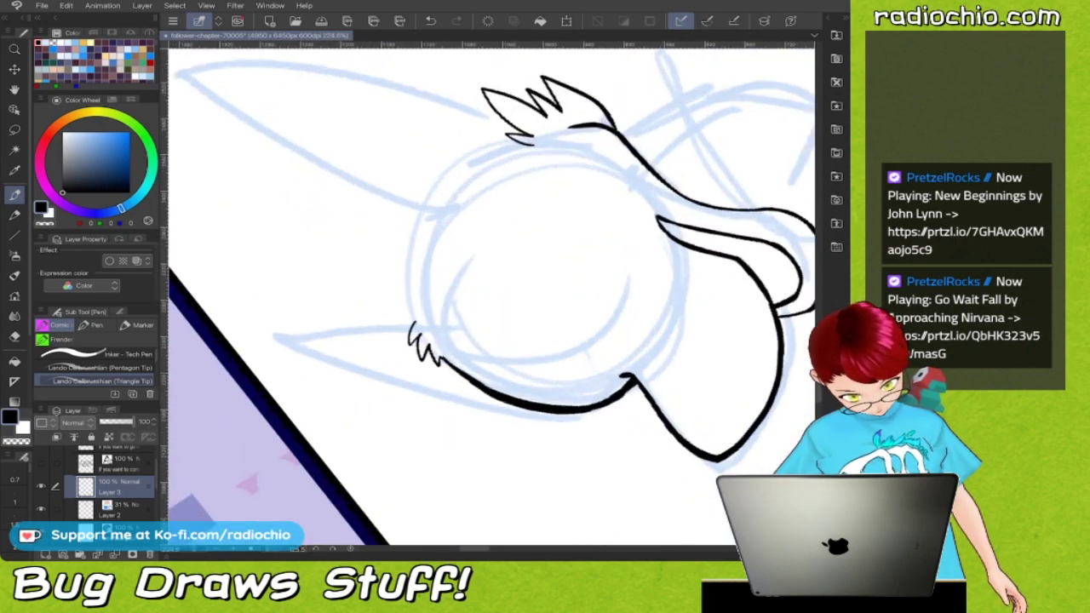
pyautogui.moveTo(388, 376)
pyautogui.mouseDown()
pyautogui.moveTo(372, 280)
pyautogui.moveTo(400, 207)
pyautogui.mouseUp()
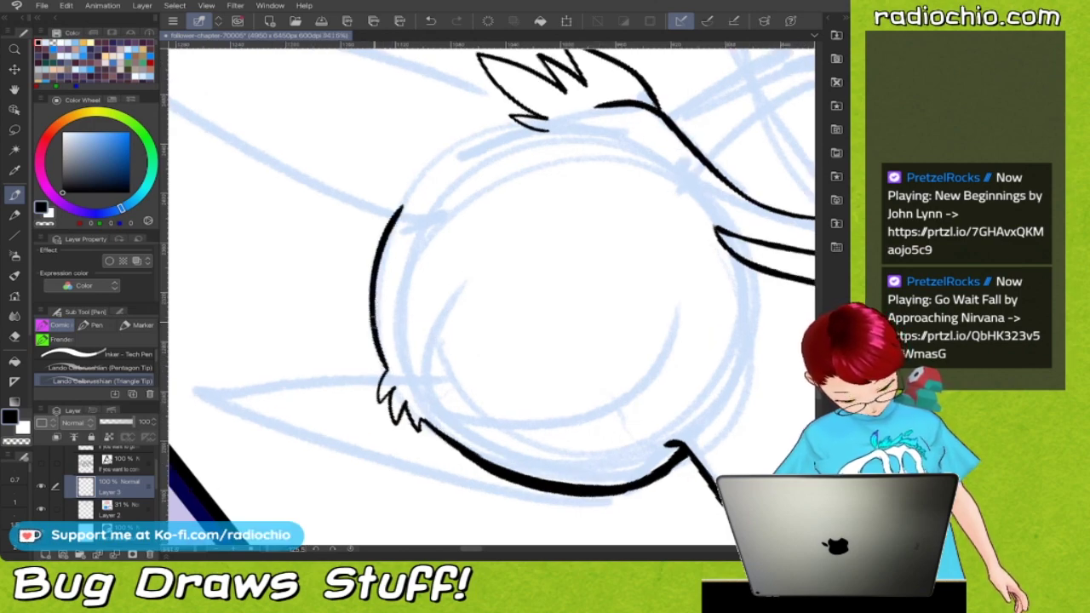
pyautogui.scroll(-4, 492, 297)
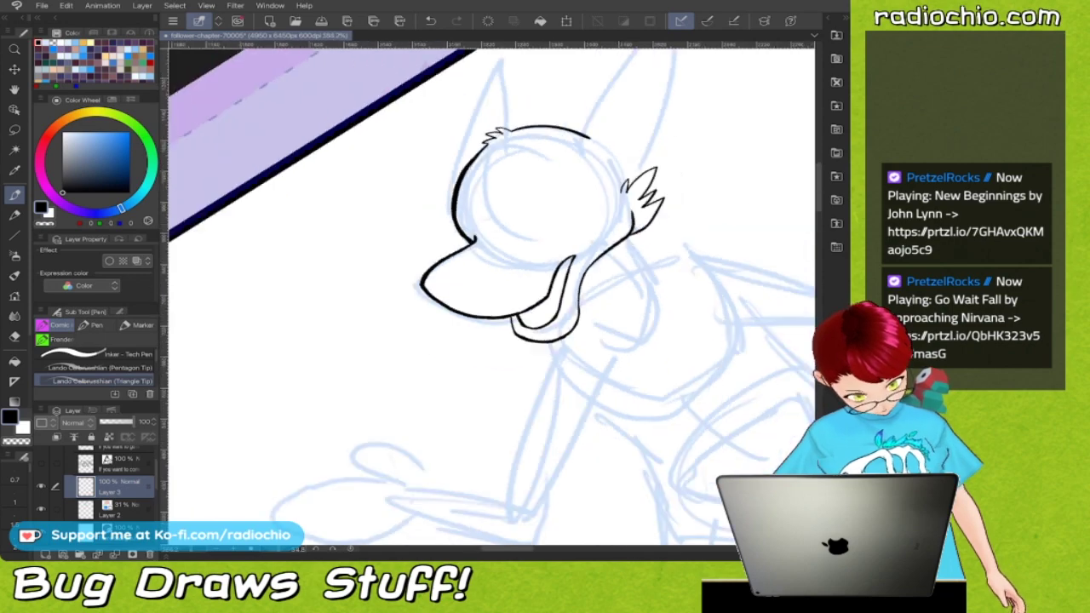
# Ink the front edge of the front ear from the forehead to a pointed tip, undoing and redrawing the first stroke
pyautogui.scroll(4, 491, 290)
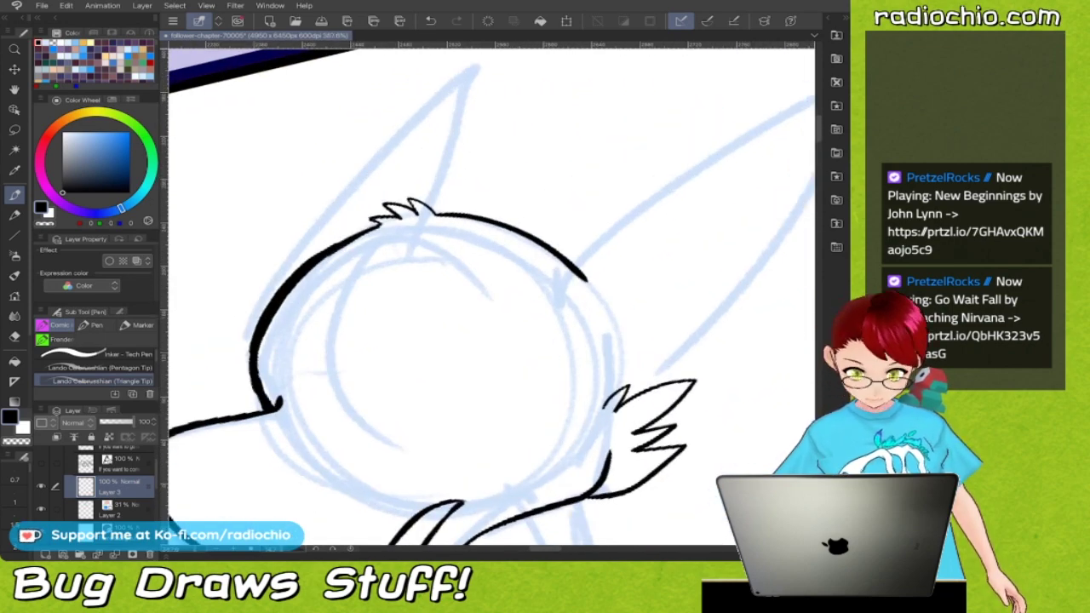
pyautogui.moveTo(302, 266)
pyautogui.mouseDown()
pyautogui.moveTo(425, 117)
pyautogui.moveTo(511, 61)
pyautogui.mouseUp()
pyautogui.hotkey('ctrl', 'z')
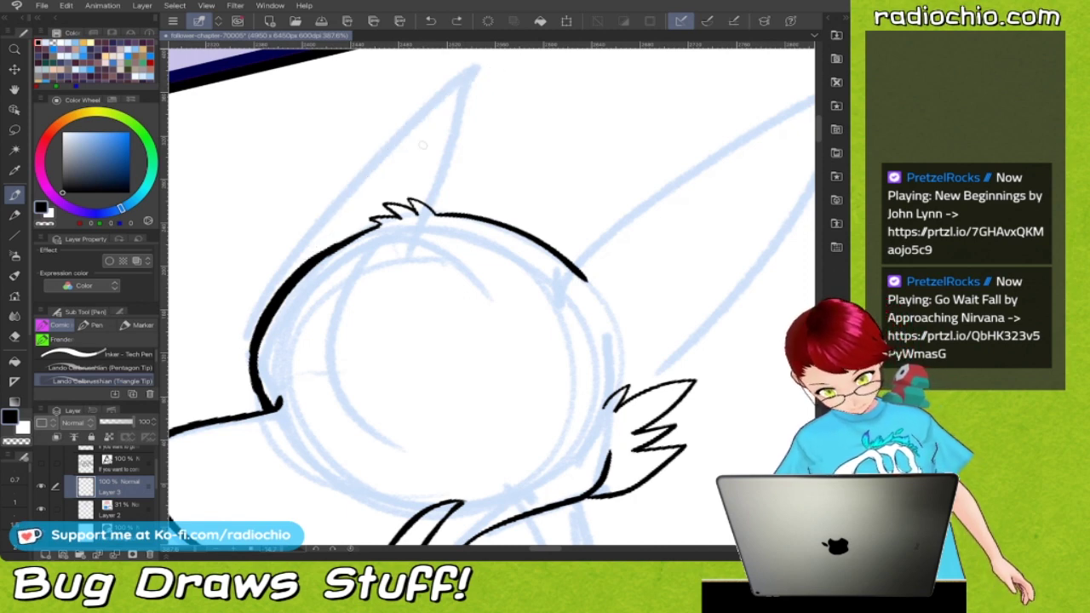
pyautogui.scroll(1, 423, 145)
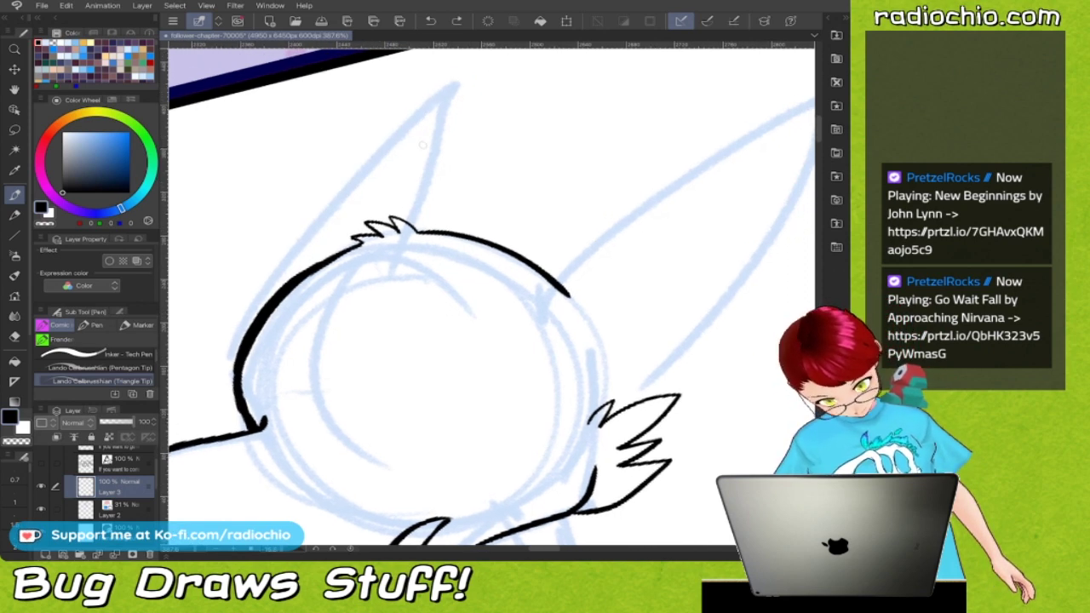
pyautogui.moveTo(293, 275)
pyautogui.mouseDown()
pyautogui.moveTo(426, 112)
pyautogui.moveTo(491, 71)
pyautogui.mouseUp()
pyautogui.scroll(-2, 491, 77)
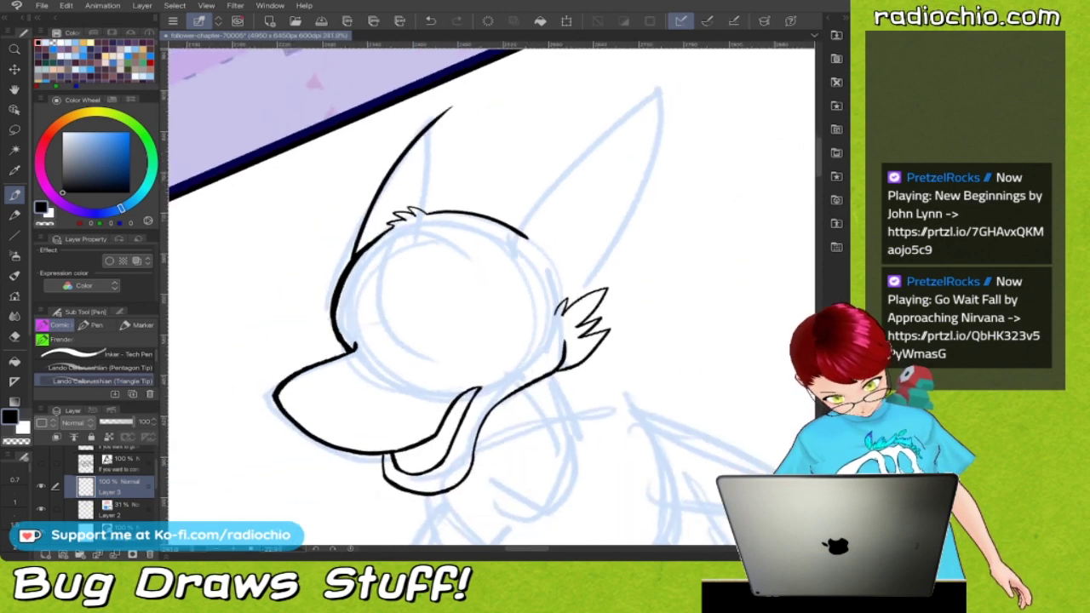
# Ink the front ear's back edge from the tip down to the crown, undoing and redrawing the first stroke
pyautogui.moveTo(436, 120)
pyautogui.mouseDown()
pyautogui.moveTo(463, 100)
pyautogui.moveTo(449, 213)
pyautogui.mouseUp()
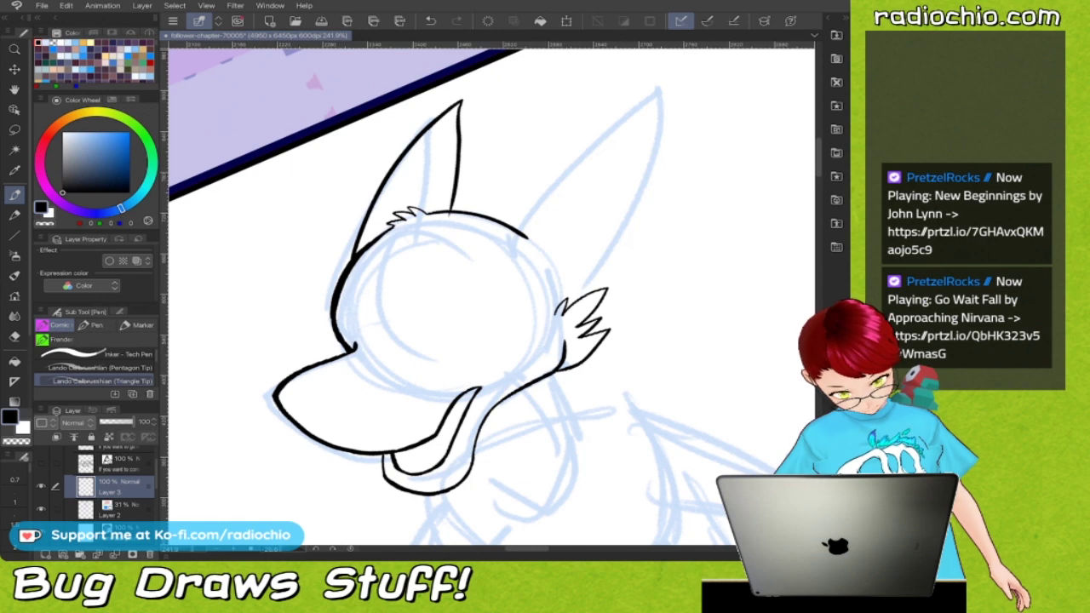
pyautogui.scroll(3, 503, 125)
pyautogui.hotkey('ctrl', 'z')
pyautogui.moveTo(424, 79)
pyautogui.mouseDown()
pyautogui.moveTo(436, 72)
pyautogui.moveTo(441, 108)
pyautogui.moveTo(409, 284)
pyautogui.mouseUp()
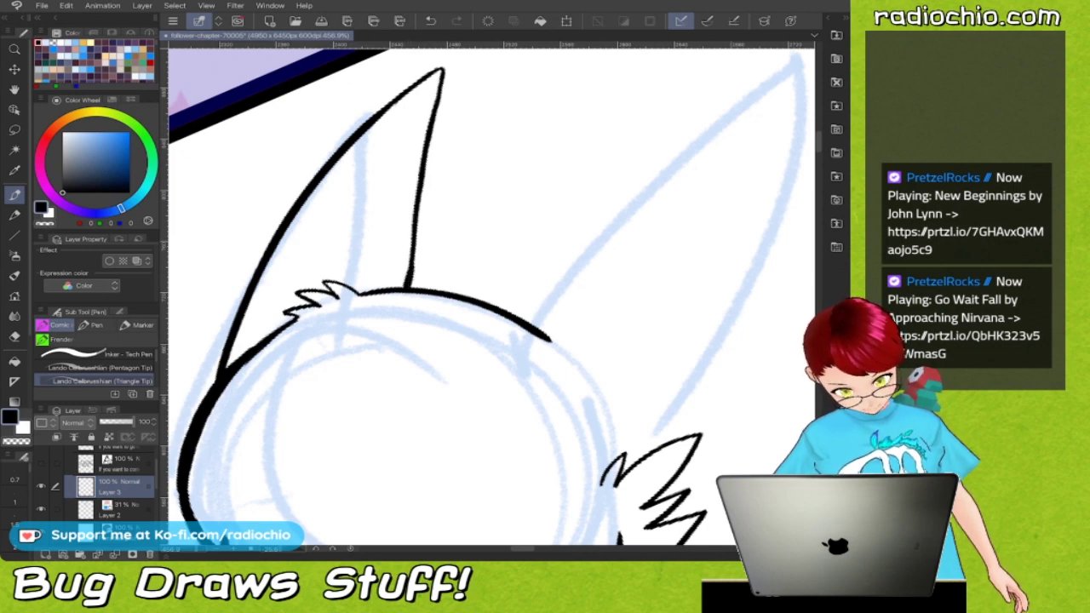
pyautogui.scroll(-2, 491, 297)
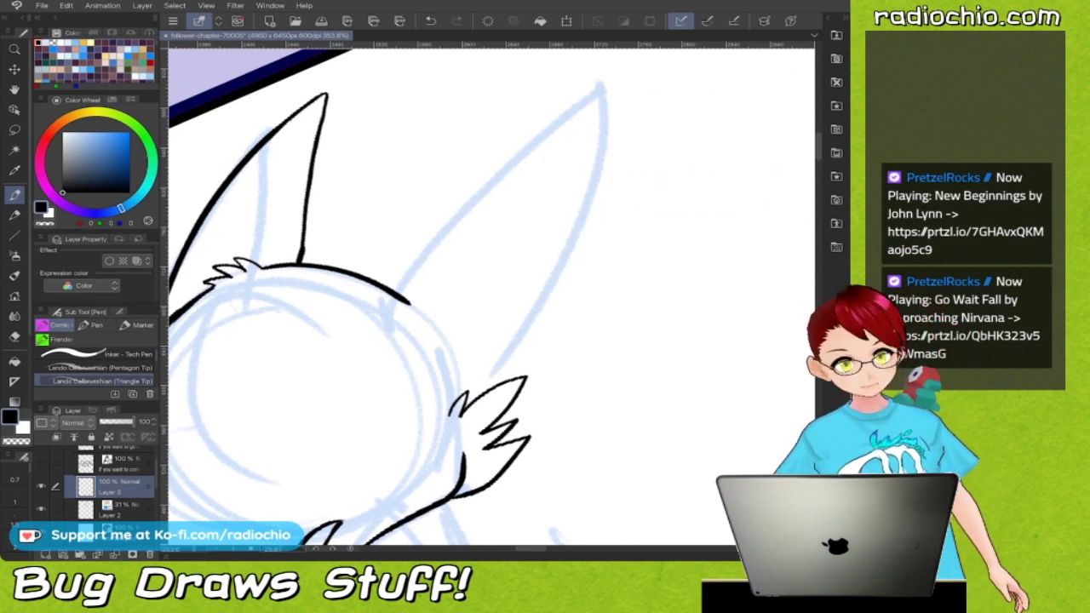
# Ink the rear ear's outline, with a long curved front edge and a back edge running down to the cheek fur
pyautogui.scroll(-3, 490, 294)
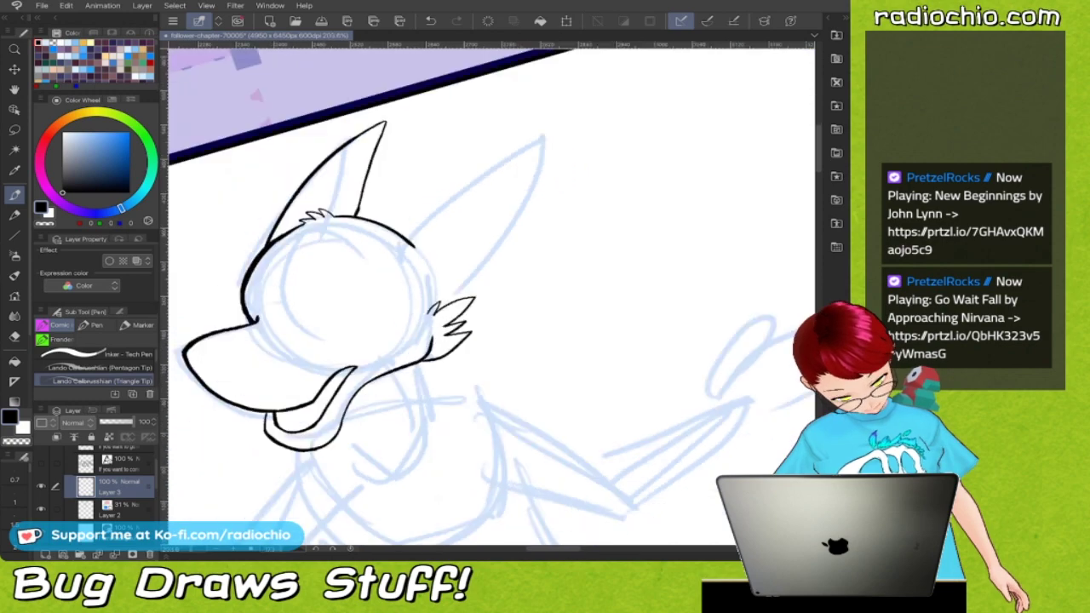
pyautogui.scroll(3, 490, 294)
pyautogui.scroll(-2, 489, 294)
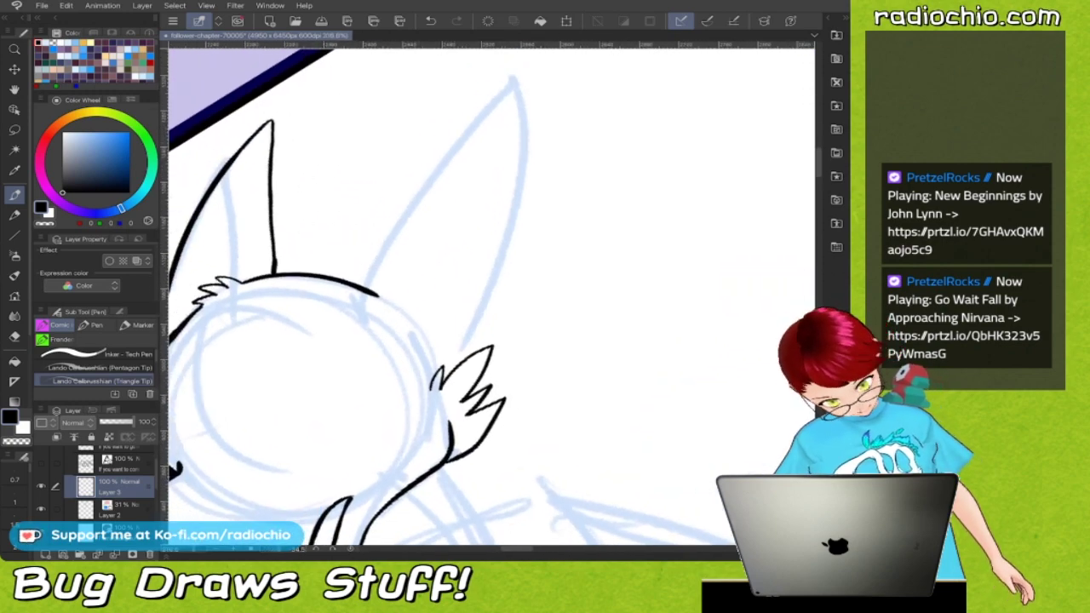
pyautogui.moveTo(361, 343)
pyautogui.mouseDown()
pyautogui.moveTo(391, 240)
pyautogui.moveTo(542, 65)
pyautogui.mouseUp()
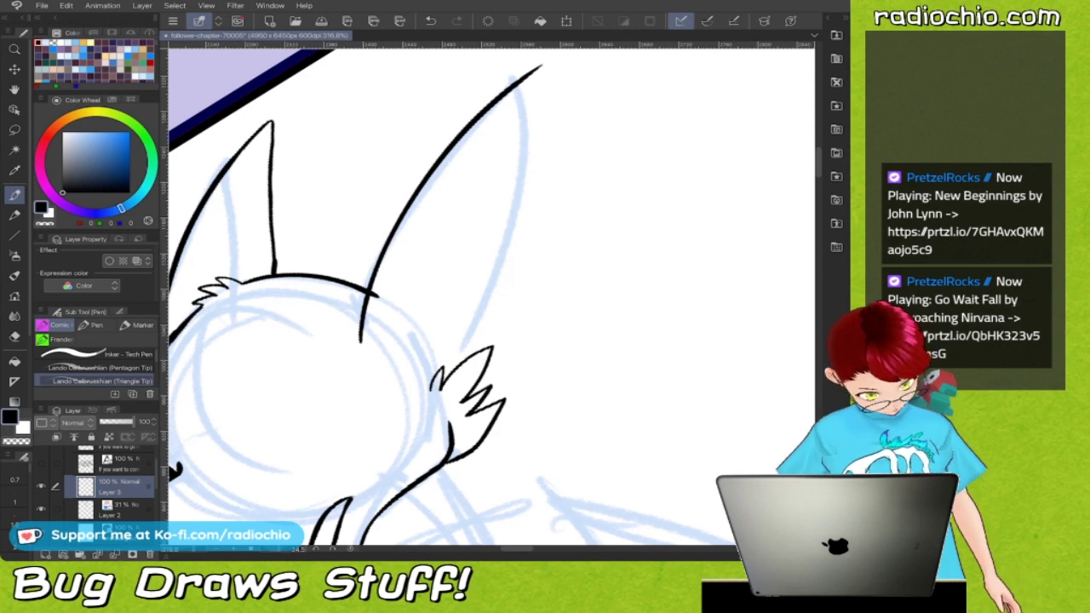
pyautogui.scroll(-4, 490, 294)
pyautogui.scroll(4, 490, 294)
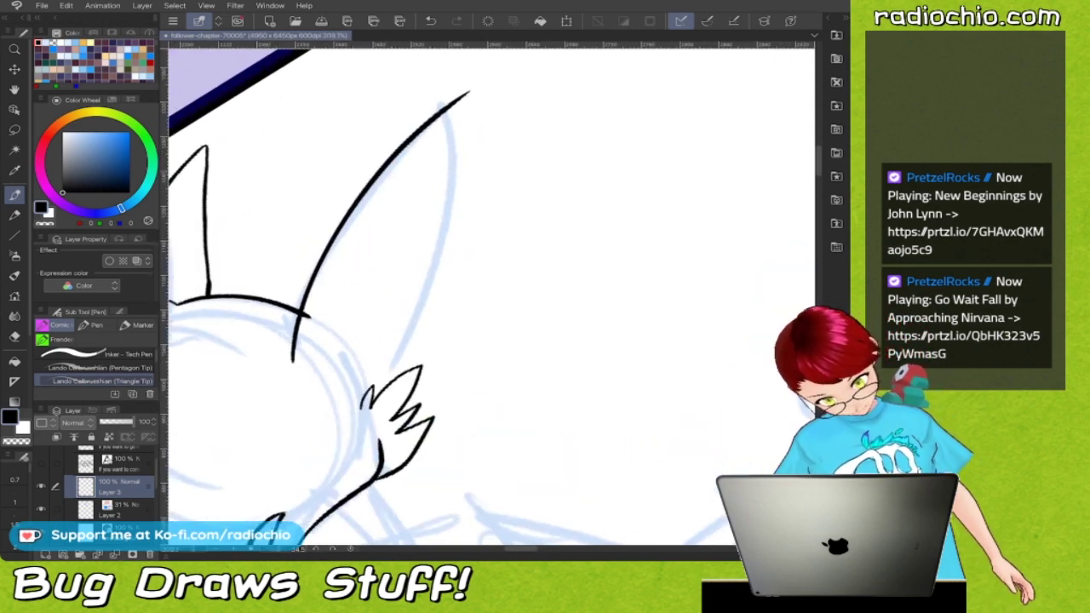
pyautogui.moveTo(444, 111)
pyautogui.mouseDown()
pyautogui.moveTo(444, 291)
pyautogui.moveTo(406, 349)
pyautogui.moveTo(401, 389)
pyautogui.mouseUp()
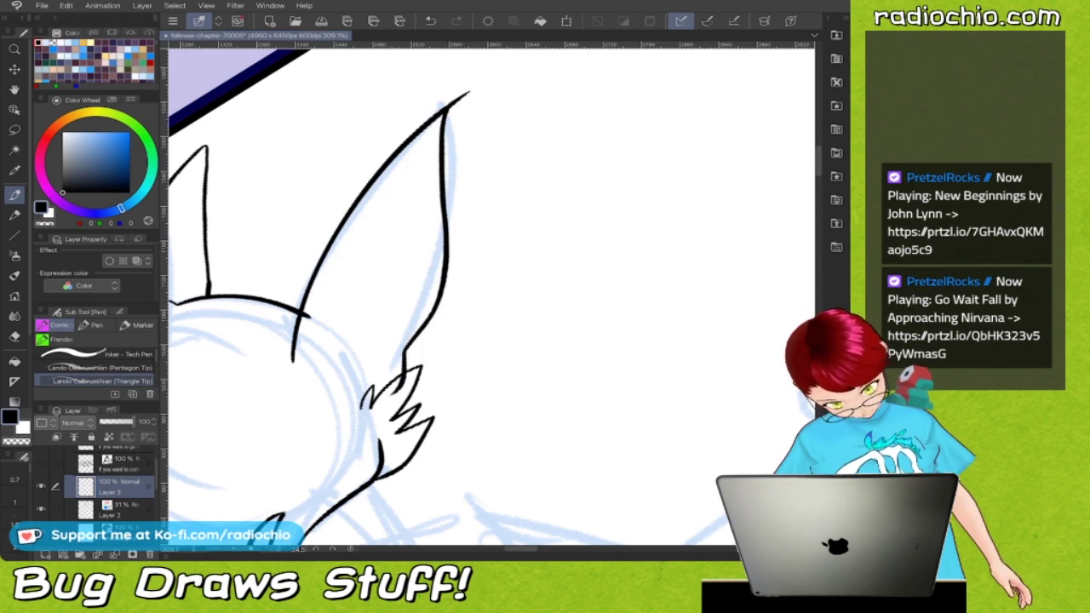
# Erase the crown line's overlap inside the rear ear and the ear line's end inside the cheek fur using transparent colour
pyautogui.scroll(-2, 489, 297)
pyautogui.scroll(3, 490, 296)
pyautogui.press('i')
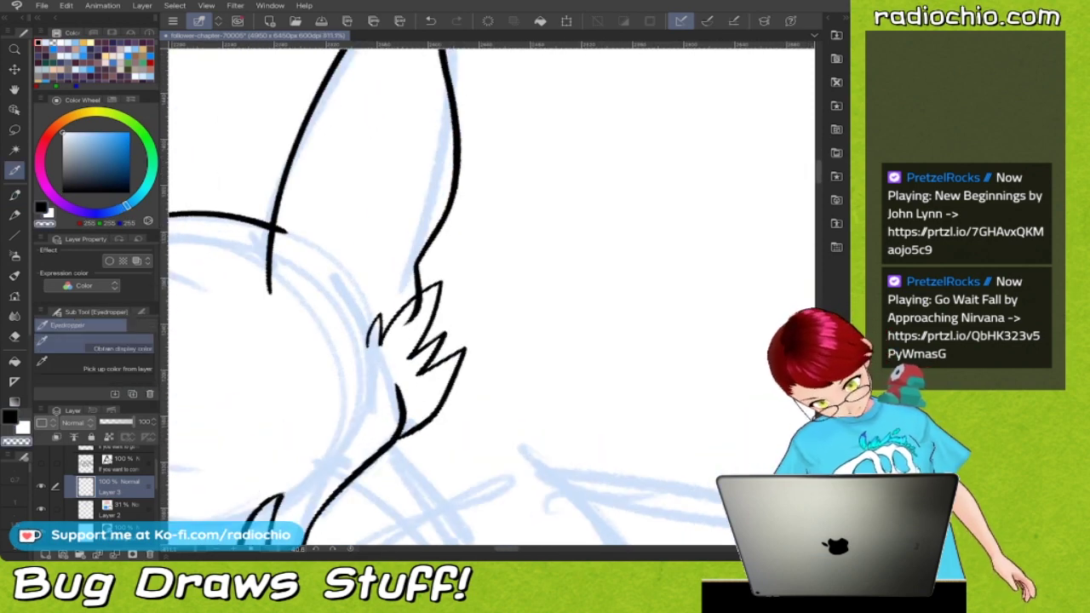
pyautogui.press('p')
pyautogui.scroll(2, 490, 294)
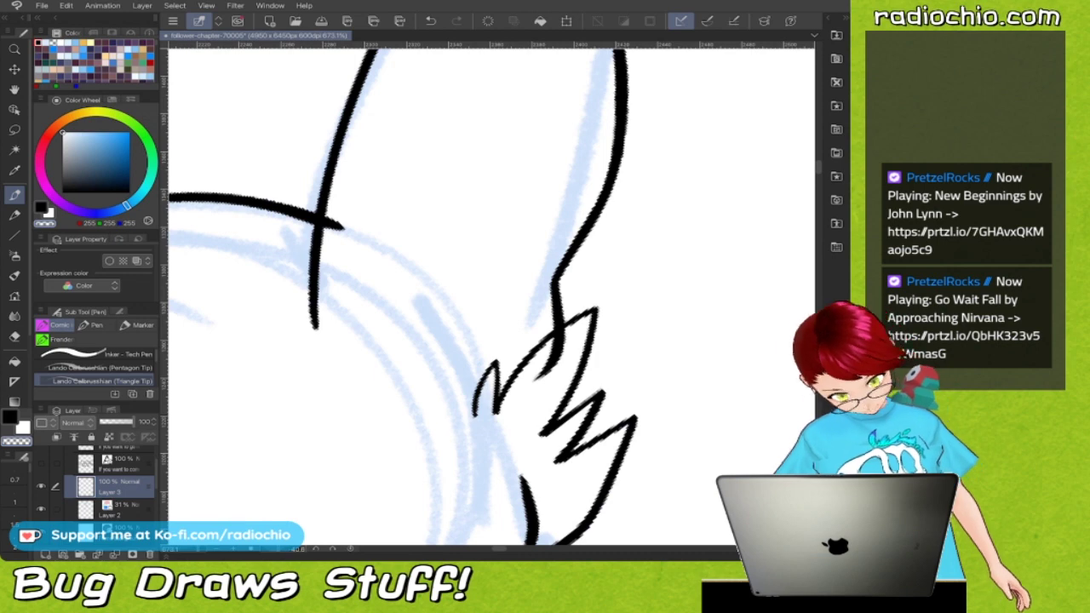
pyautogui.moveTo(328, 213)
pyautogui.mouseDown()
pyautogui.moveTo(325, 236)
pyautogui.moveTo(335, 209)
pyautogui.mouseUp()
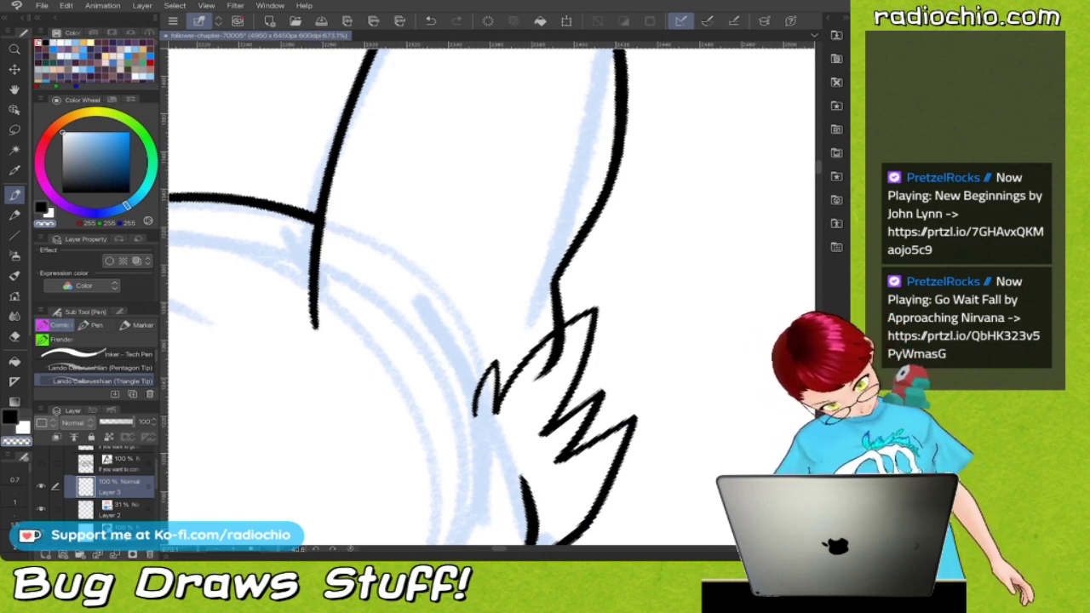
pyautogui.moveTo(561, 346)
pyautogui.mouseDown()
pyautogui.moveTo(538, 382)
pyautogui.moveTo(556, 362)
pyautogui.mouseUp()
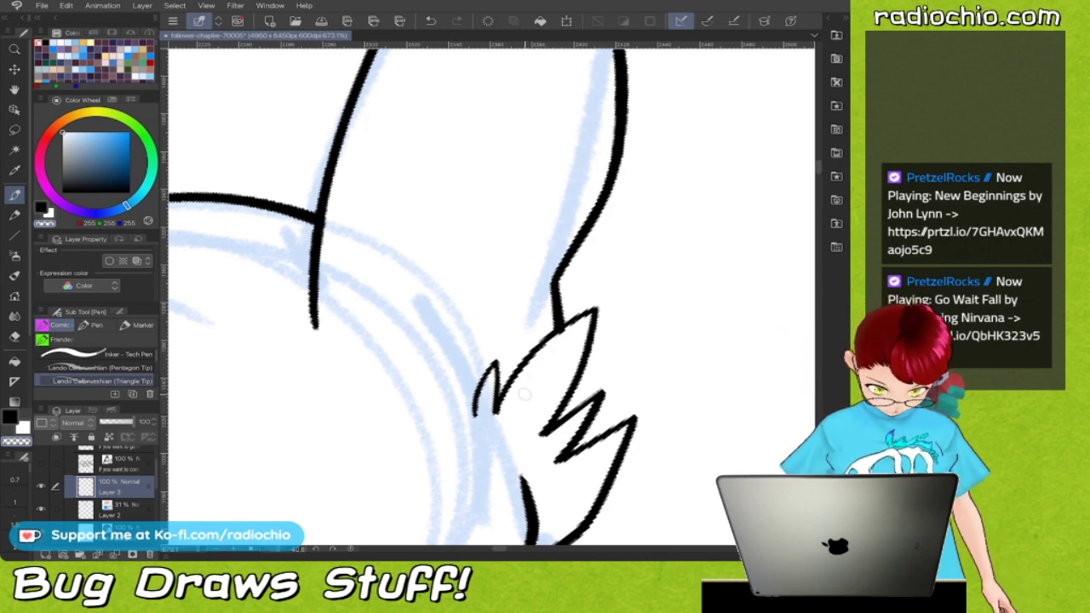
# Erase the line overshooting the rear ear's tip and sample black again as the drawing colour
pyautogui.scroll(6, 492, 297)
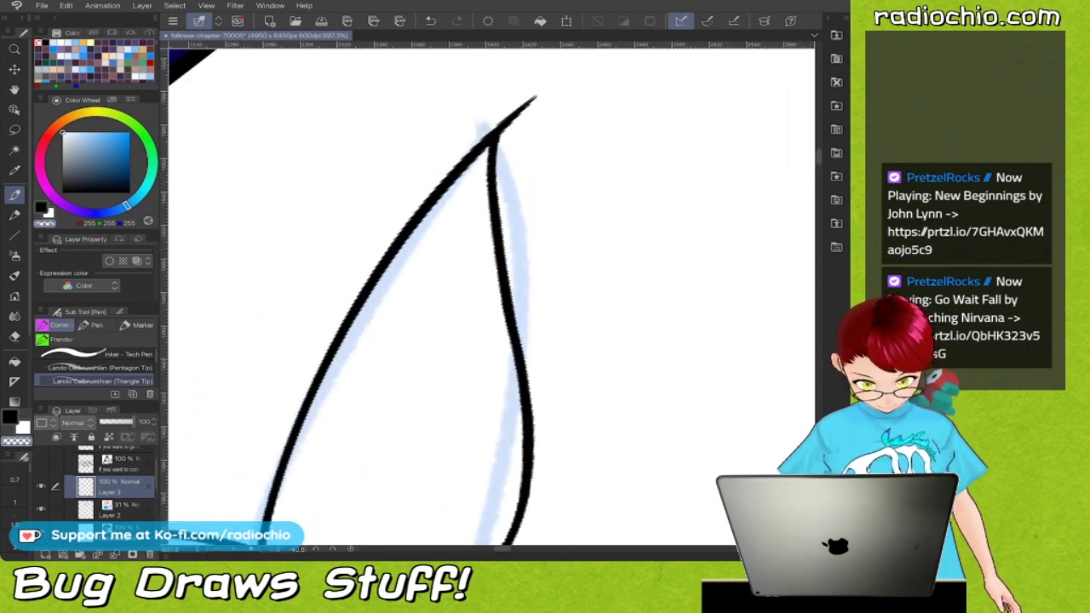
pyautogui.moveTo(507, 137); pyautogui.dragTo(496, 145)
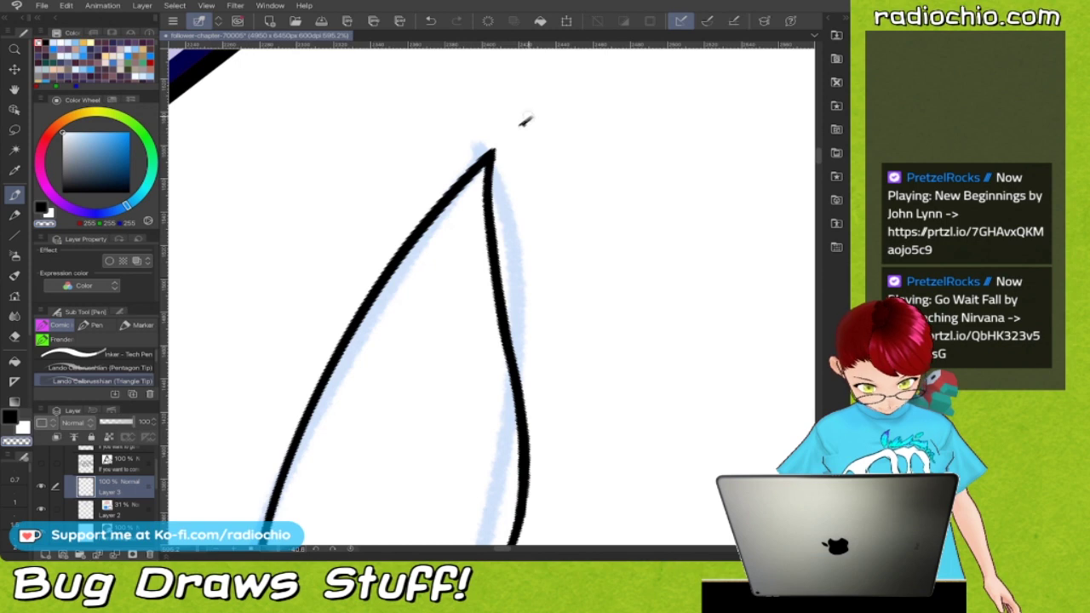
pyautogui.scroll(-8, 491, 297)
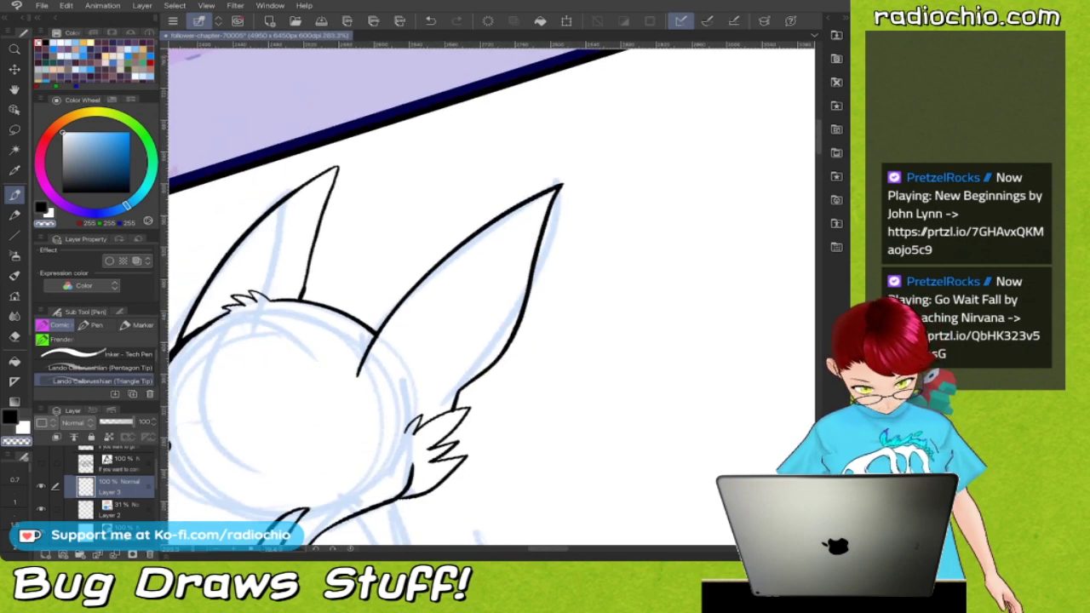
pyautogui.scroll(-2, 491, 297)
pyautogui.press('c')
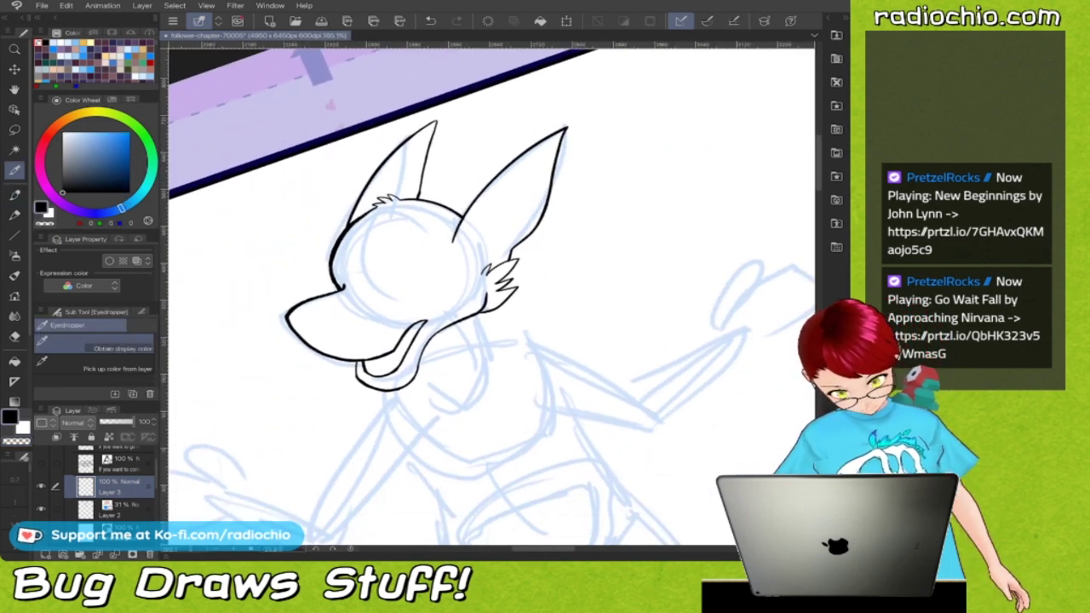
# Compare the inked head with the sketched body across the whole top panel
pyautogui.scroll(-2, 492, 296)
pyautogui.scroll(-2, 492, 296)
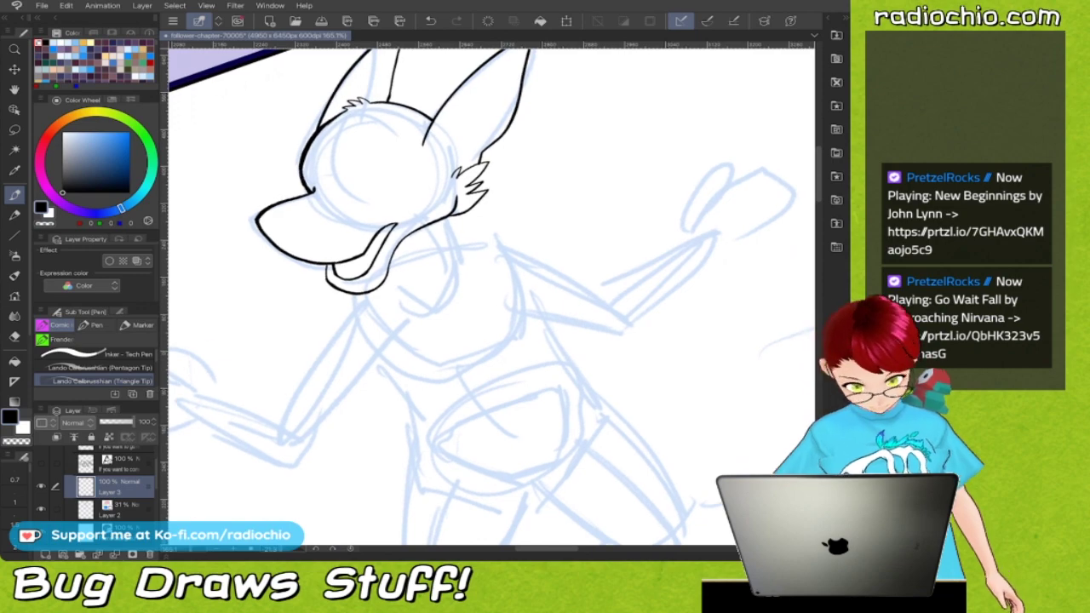
pyautogui.scroll(6, 418, 267)
pyautogui.scroll(-1, 492, 296)
pyautogui.scroll(-5, 418, 266)
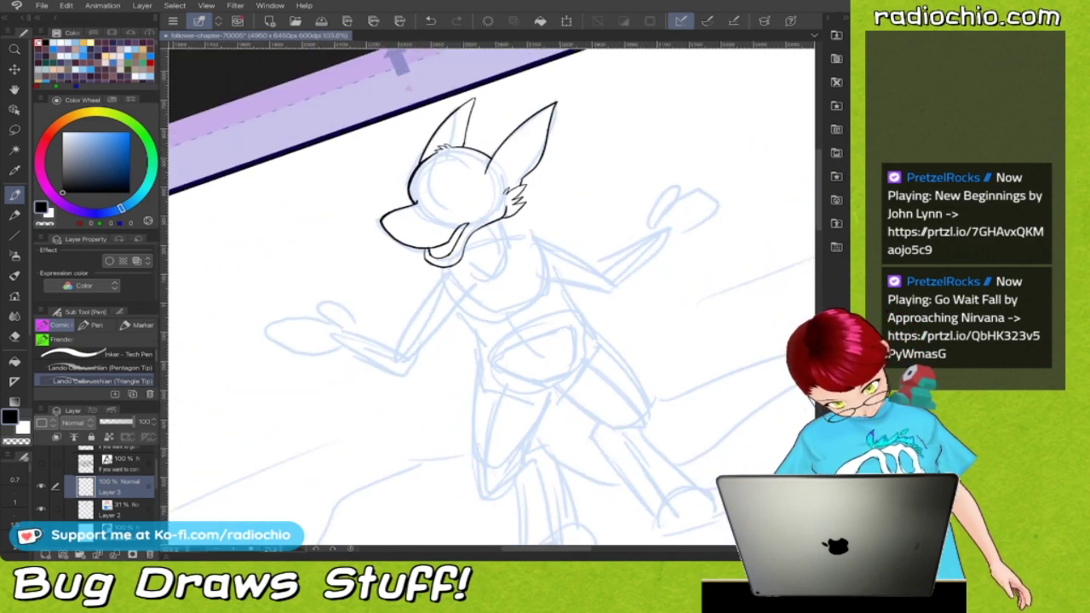
pyautogui.scroll(-3, 492, 297)
pyautogui.scroll(5, 491, 296)
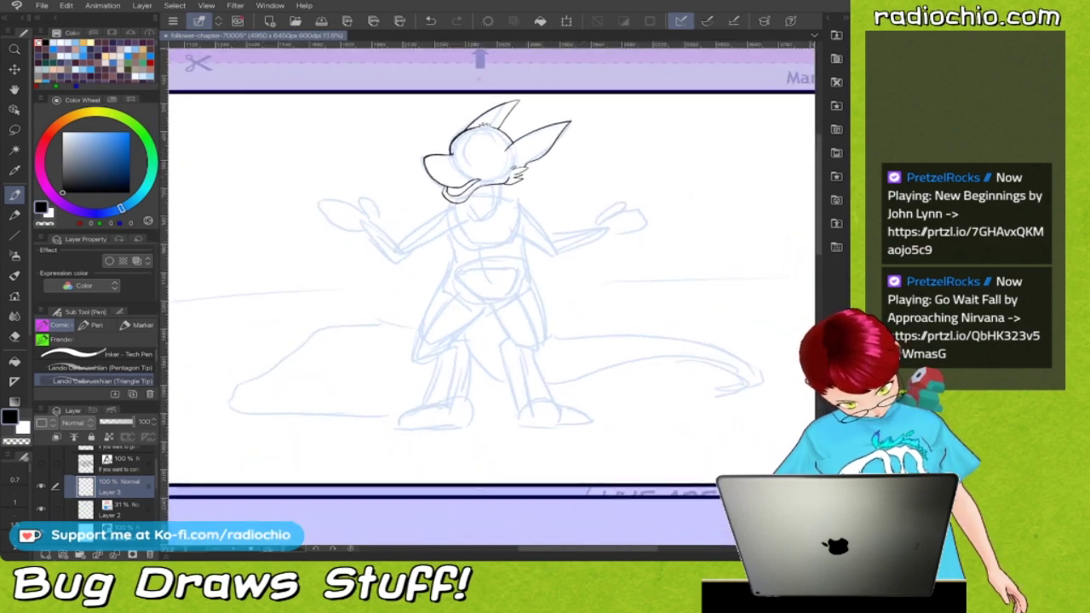
pyautogui.scroll(2, 383, 255)
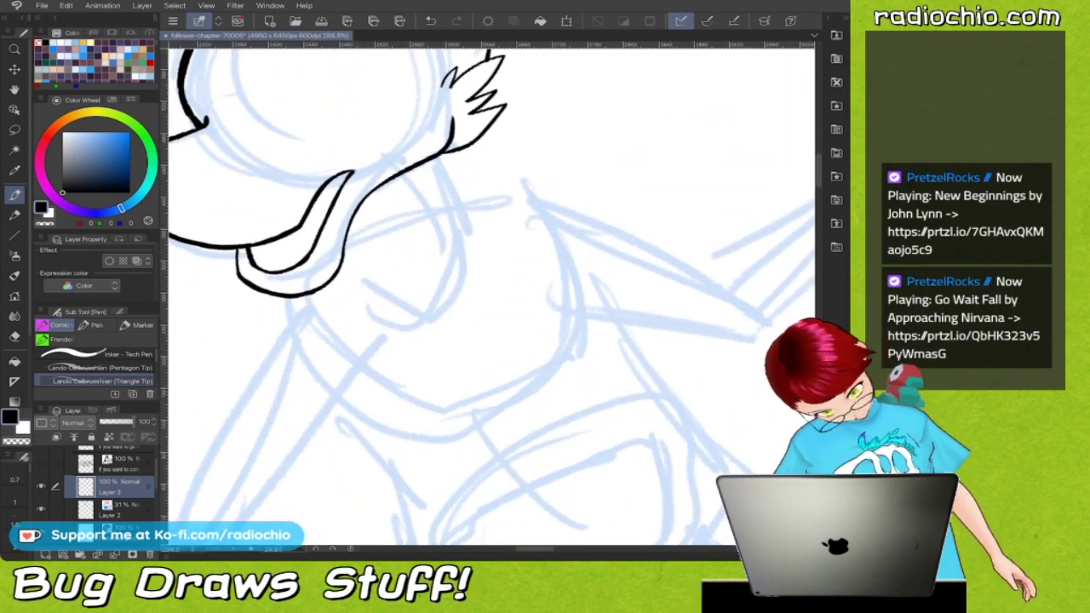
# Ink the angular back edge of the neck down from the cheek, undoing the trial stroke for its lower edge
pyautogui.moveTo(435, 158)
pyautogui.mouseDown()
pyautogui.moveTo(470, 204)
pyautogui.moveTo(445, 274)
pyautogui.mouseUp()
pyautogui.moveTo(381, 263); pyautogui.dragTo(424, 276)
pyautogui.scroll(3, 408, 210)
pyautogui.hotkey('ctrl', 'z')
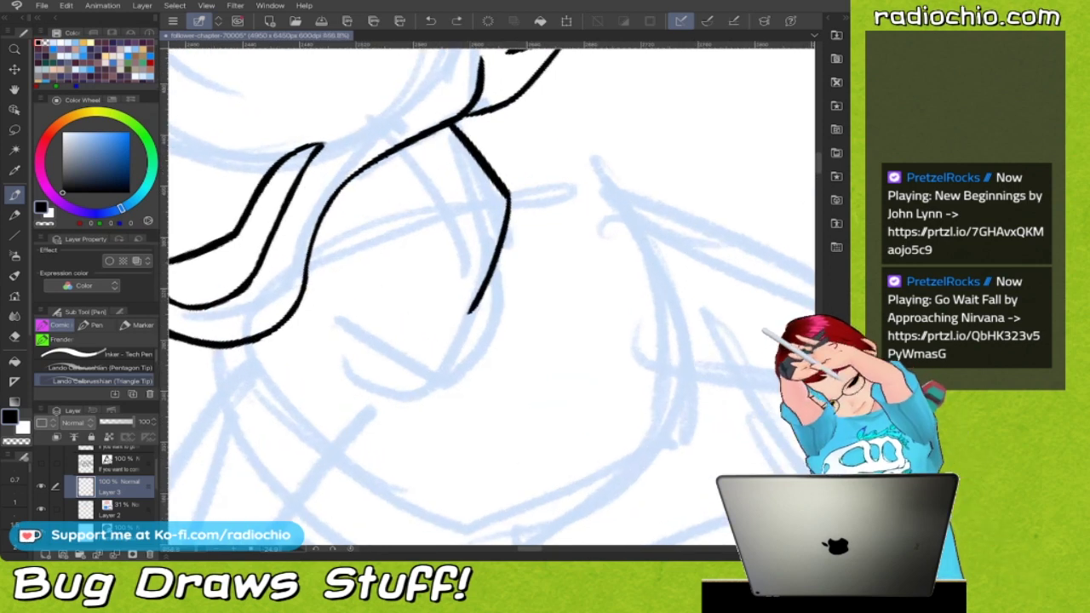
# Ink the neck's lower edge and curve it up to the jaw line to close the shape, redrawing the joining stroke
pyautogui.moveTo(351, 291); pyautogui.dragTo(470, 315)
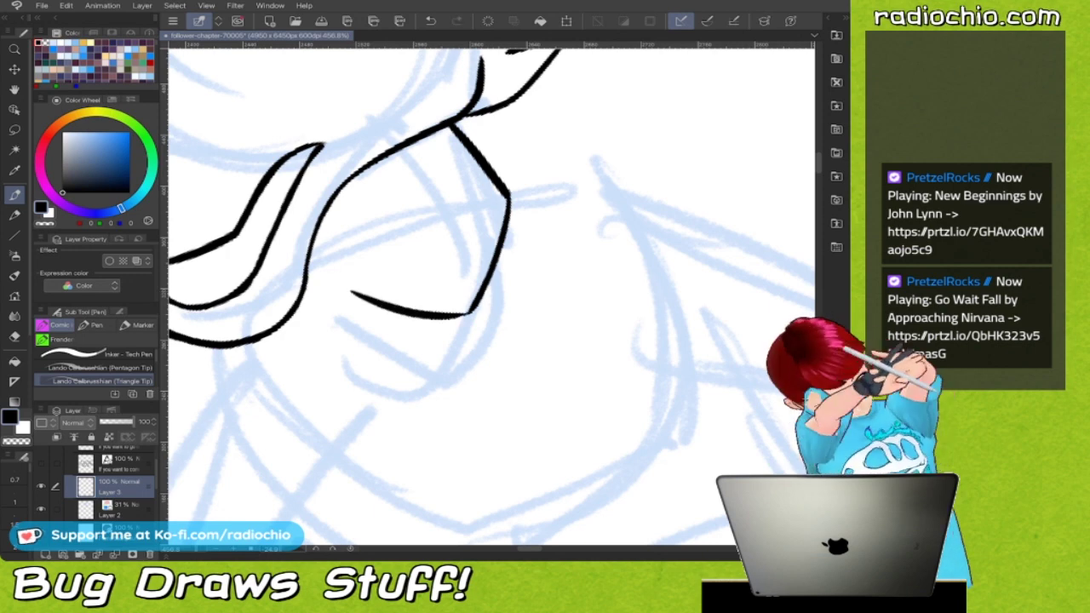
pyautogui.moveTo(322, 223); pyautogui.dragTo(351, 292)
pyautogui.moveTo(325, 228); pyautogui.dragTo(358, 290)
pyautogui.hotkey('ctrl', 'z')
pyautogui.scroll(2, 351, 236)
pyautogui.moveTo(306, 208)
pyautogui.mouseDown()
pyautogui.moveTo(322, 259)
pyautogui.moveTo(374, 330)
pyautogui.mouseUp()
pyautogui.moveTo(320, 260)
pyautogui.mouseDown()
pyautogui.moveTo(340, 304)
pyautogui.moveTo(307, 216)
pyautogui.mouseUp()
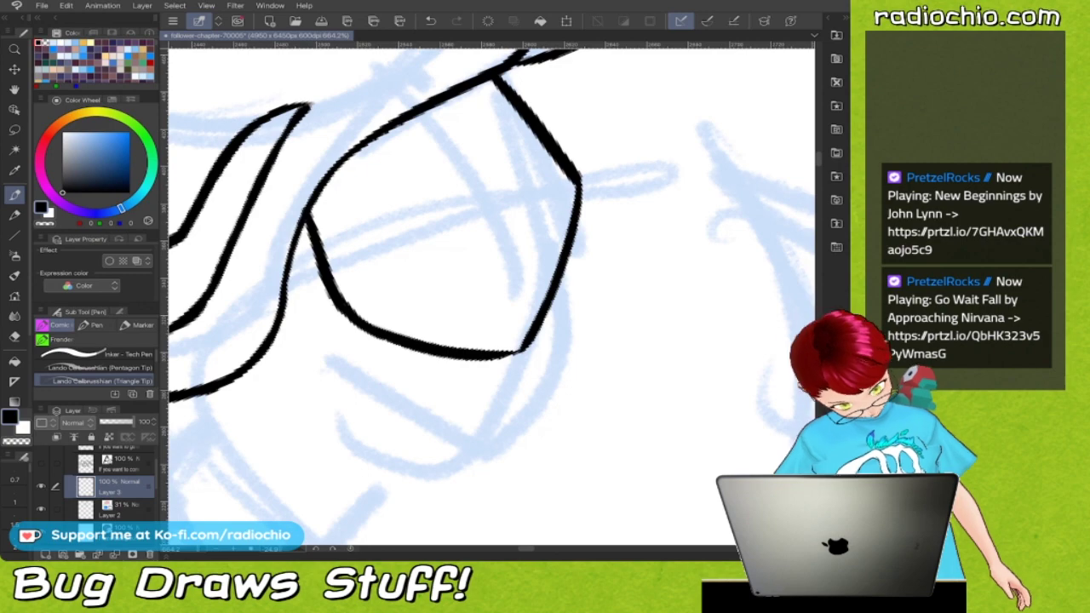
# Ink the short shoulder line running out from the back of the neck toward the sketched arm
pyautogui.scroll(-4, 492, 294)
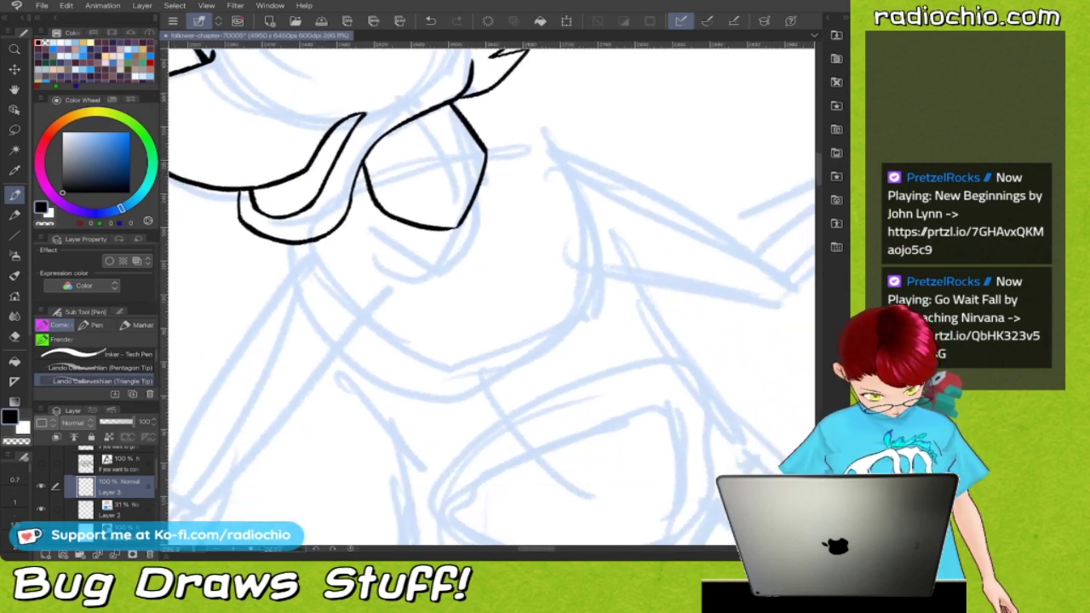
pyautogui.scroll(-3, 491, 294)
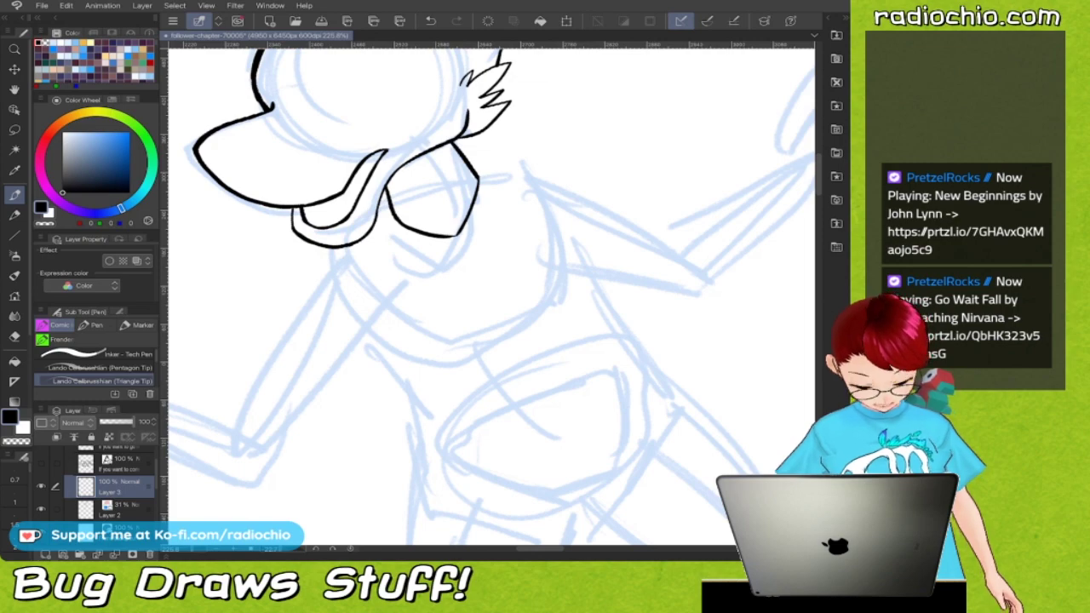
pyautogui.scroll(-2, 491, 294)
pyautogui.scroll(6, 492, 294)
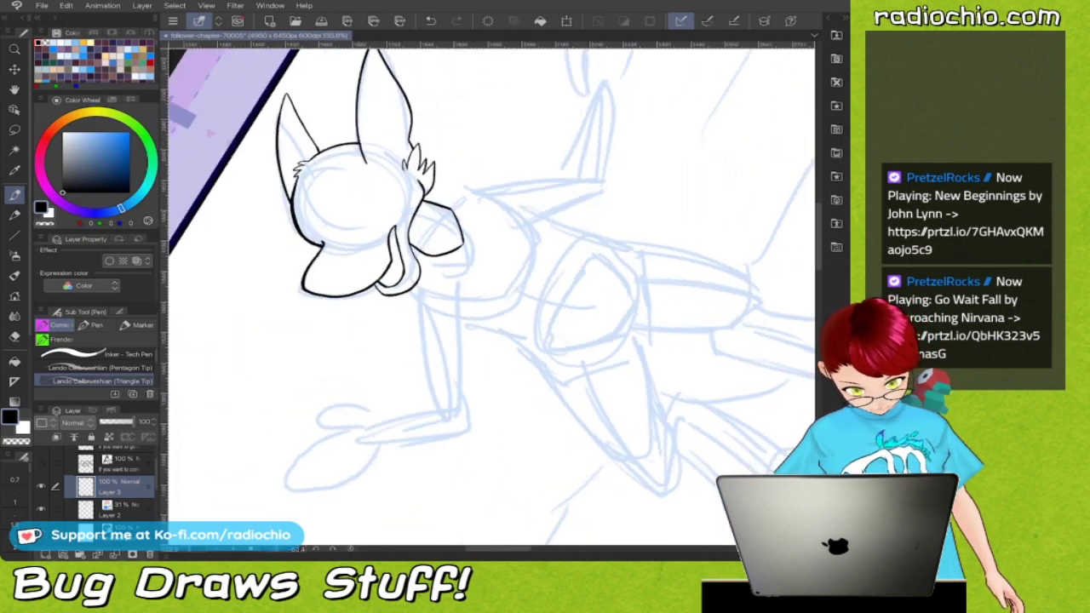
pyautogui.scroll(2, 492, 294)
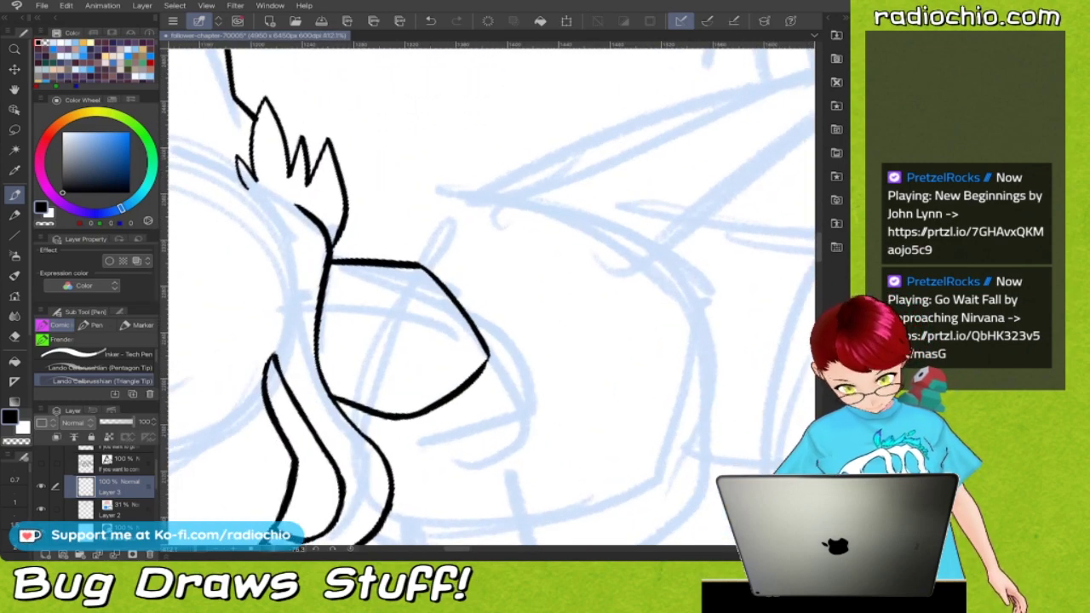
pyautogui.moveTo(393, 261); pyautogui.dragTo(466, 178)
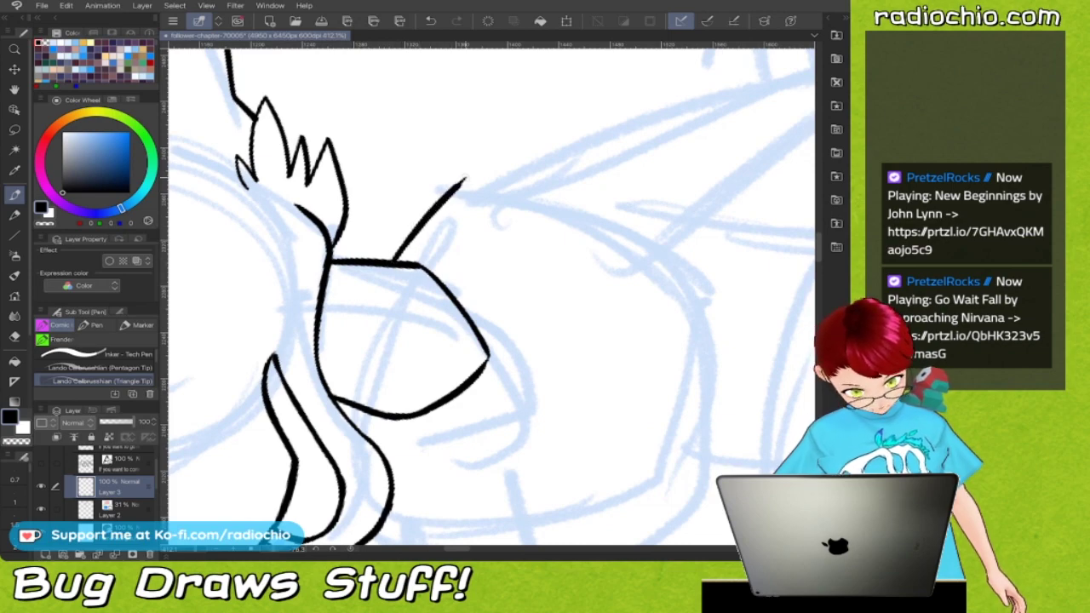
# Ink both sides of the shirt's torso as curves narrowing at the waist and flaring toward the hips
pyautogui.scroll(-5, 491, 296)
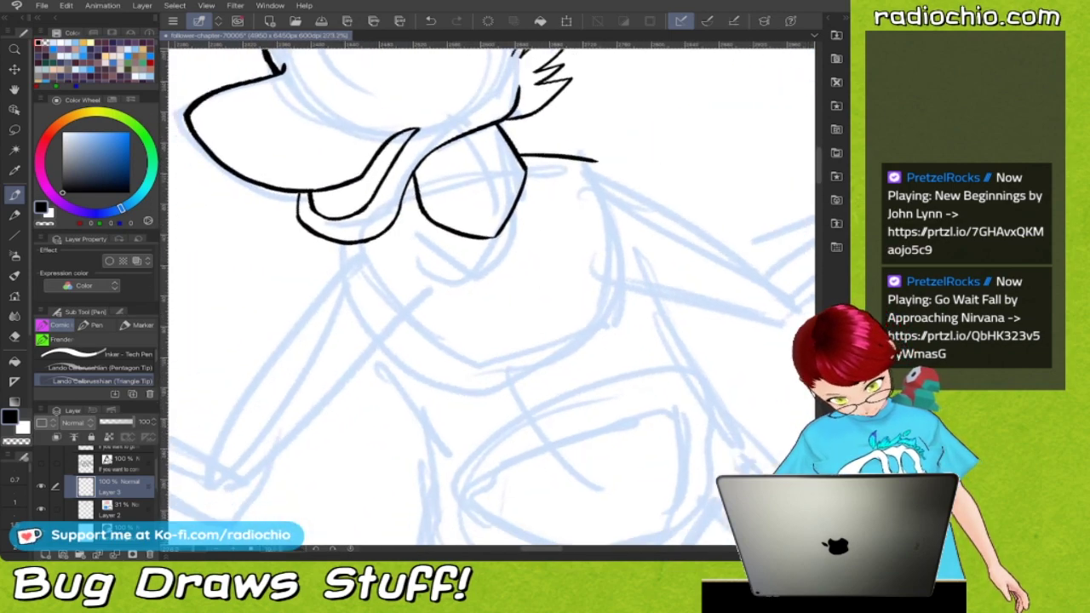
pyautogui.scroll(-2, 492, 296)
pyautogui.scroll(2, 491, 297)
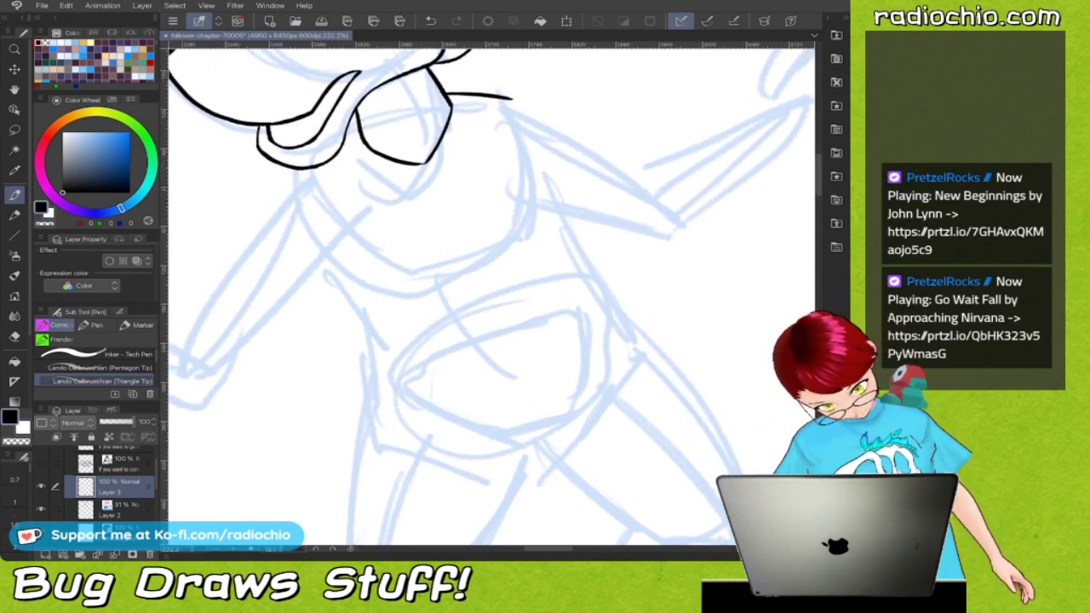
pyautogui.moveTo(305, 233)
pyautogui.mouseDown()
pyautogui.moveTo(353, 302)
pyautogui.moveTo(367, 373)
pyautogui.mouseUp()
pyautogui.moveTo(550, 223); pyautogui.dragTo(612, 308)
pyautogui.moveTo(560, 249); pyautogui.dragTo(615, 314)
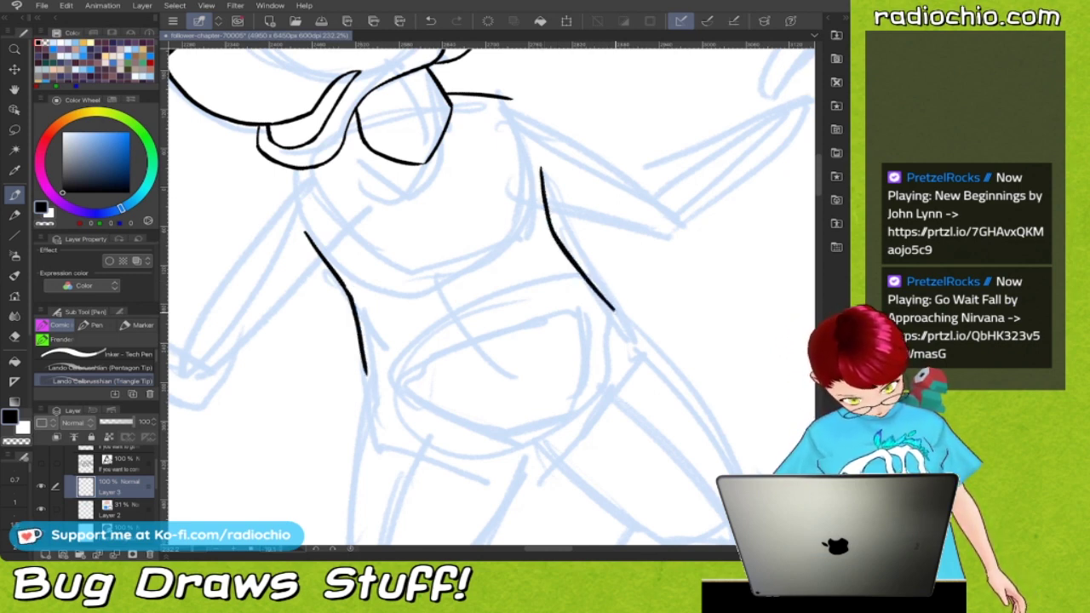
# Ink the shirt's curved hem across the hips and join it to both sides with small fold notches
pyautogui.scroll(-3, 491, 296)
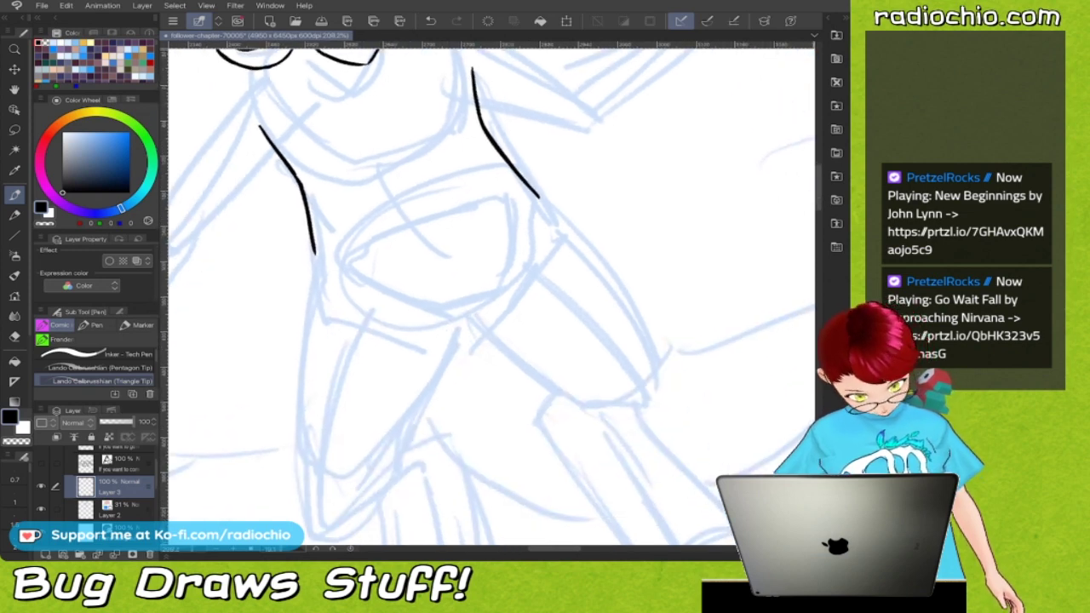
pyautogui.moveTo(315, 269); pyautogui.dragTo(312, 308)
pyautogui.moveTo(388, 340)
pyautogui.mouseDown()
pyautogui.moveTo(467, 318)
pyautogui.moveTo(571, 241)
pyautogui.mouseUp()
pyautogui.scroll(3, 657, 183)
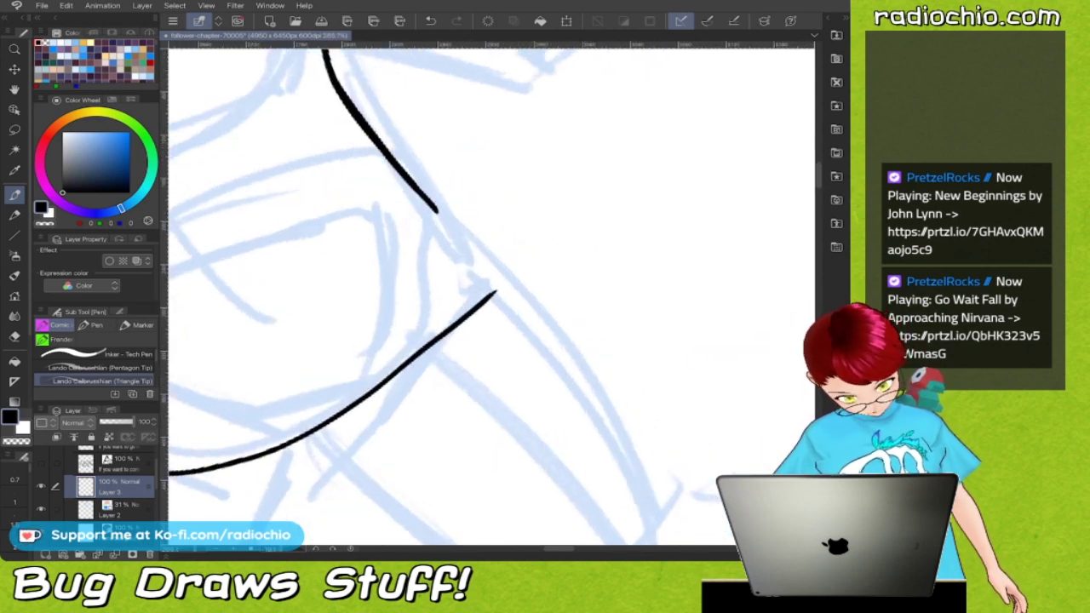
pyautogui.moveTo(437, 211); pyautogui.dragTo(499, 289)
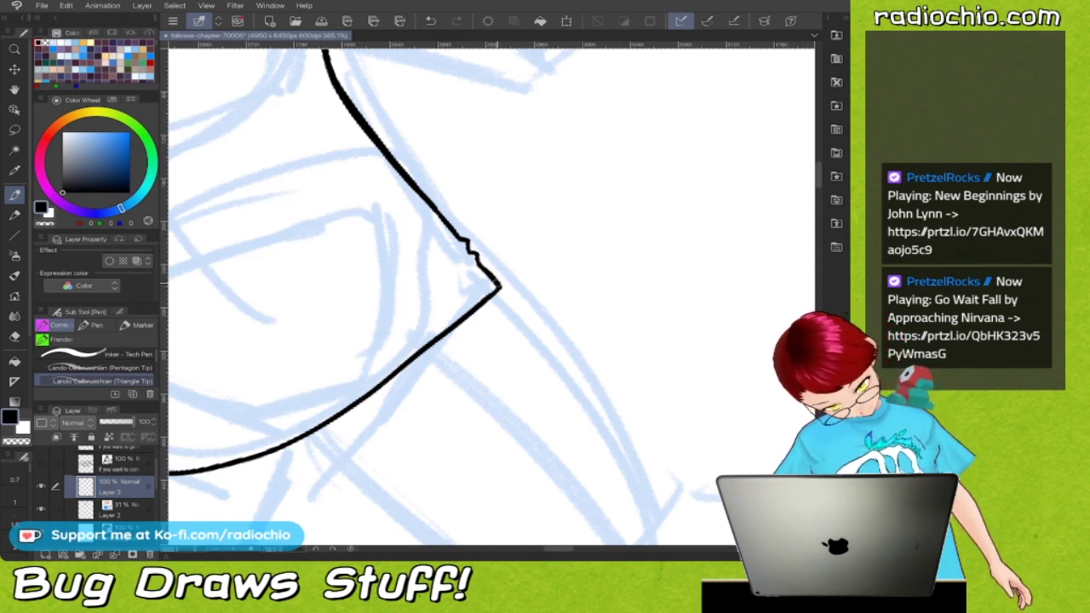
pyautogui.moveTo(491, 295); pyautogui.dragTo(497, 287)
# Ink the short armhole seam lines at both shoulders above the torso's side lines
pyautogui.scroll(-4, 584, 240)
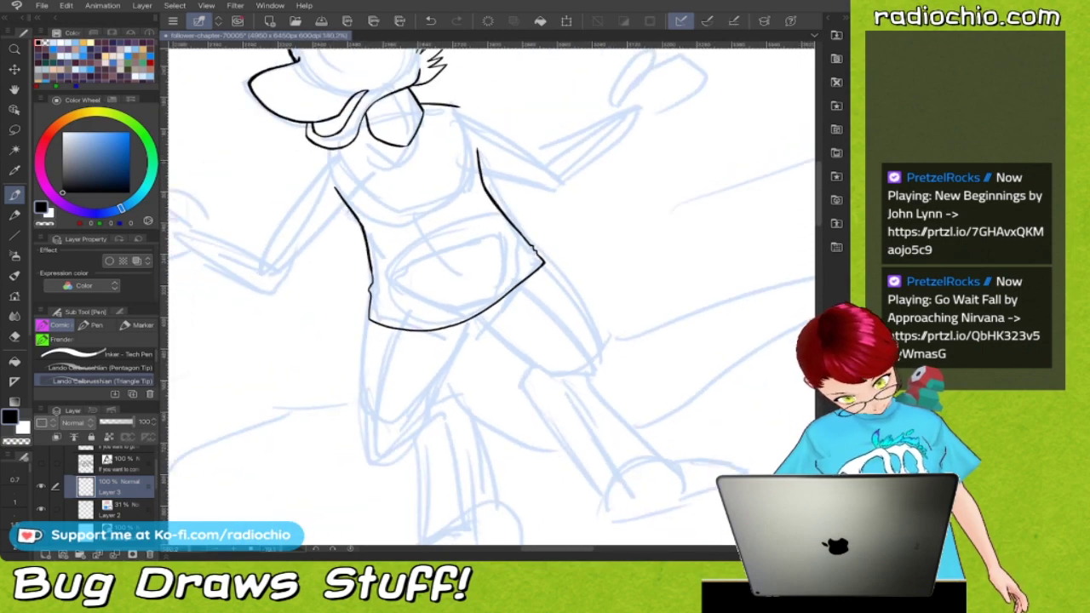
pyautogui.scroll(-2, 492, 297)
pyautogui.scroll(4, 491, 296)
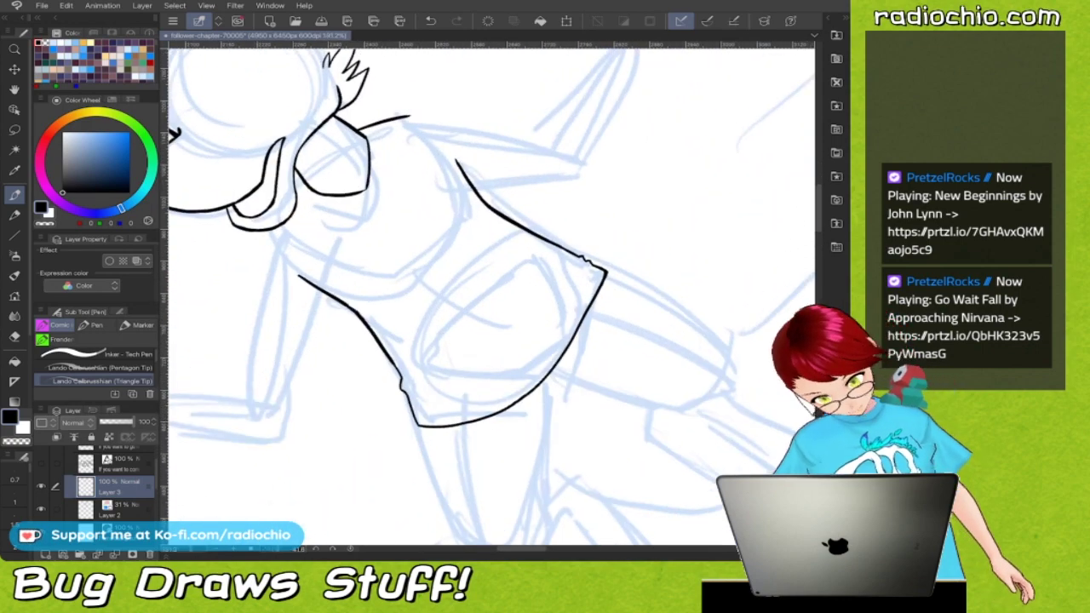
pyautogui.scroll(-1, 491, 297)
pyautogui.scroll(3, 492, 297)
pyautogui.scroll(2, 479, 89)
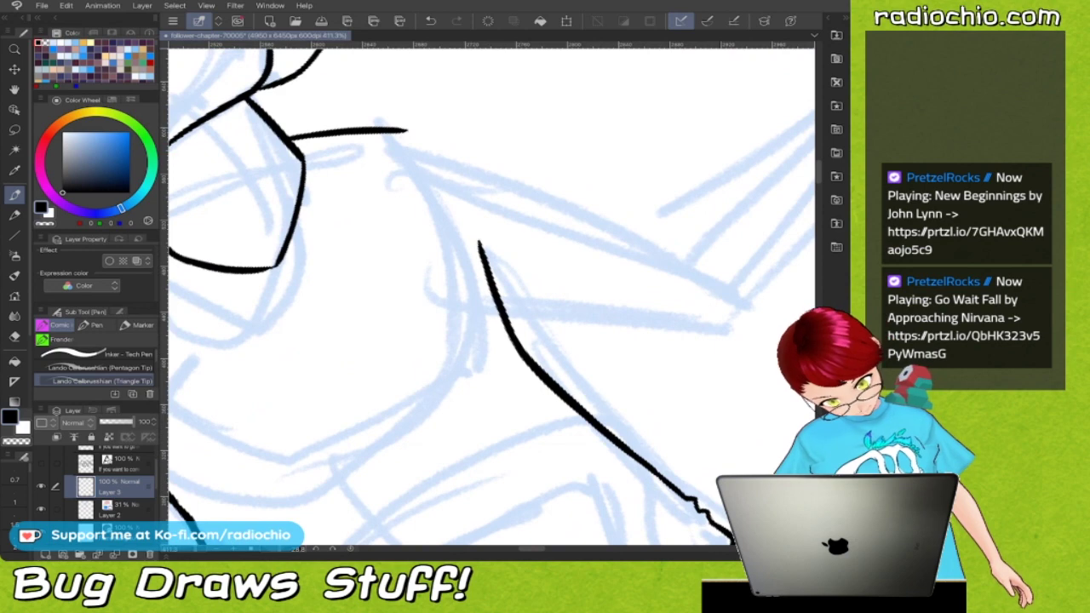
pyautogui.moveTo(437, 149)
pyautogui.mouseDown()
pyautogui.moveTo(475, 211)
pyautogui.moveTo(638, 118)
pyautogui.mouseUp()
pyautogui.moveTo(440, 298); pyautogui.dragTo(639, 280)
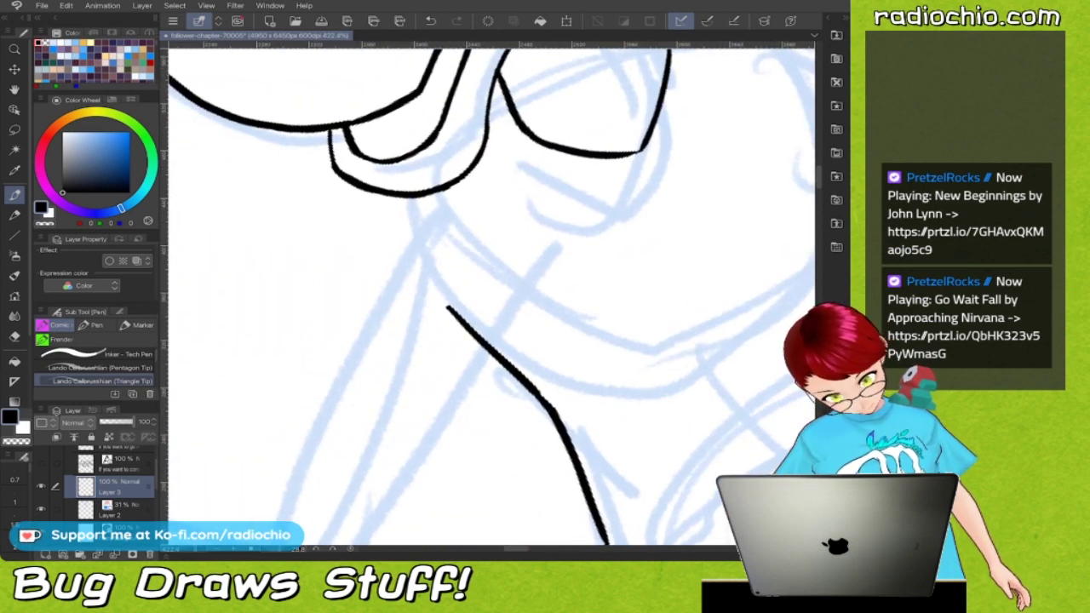
pyautogui.moveTo(395, 199); pyautogui.dragTo(428, 264)
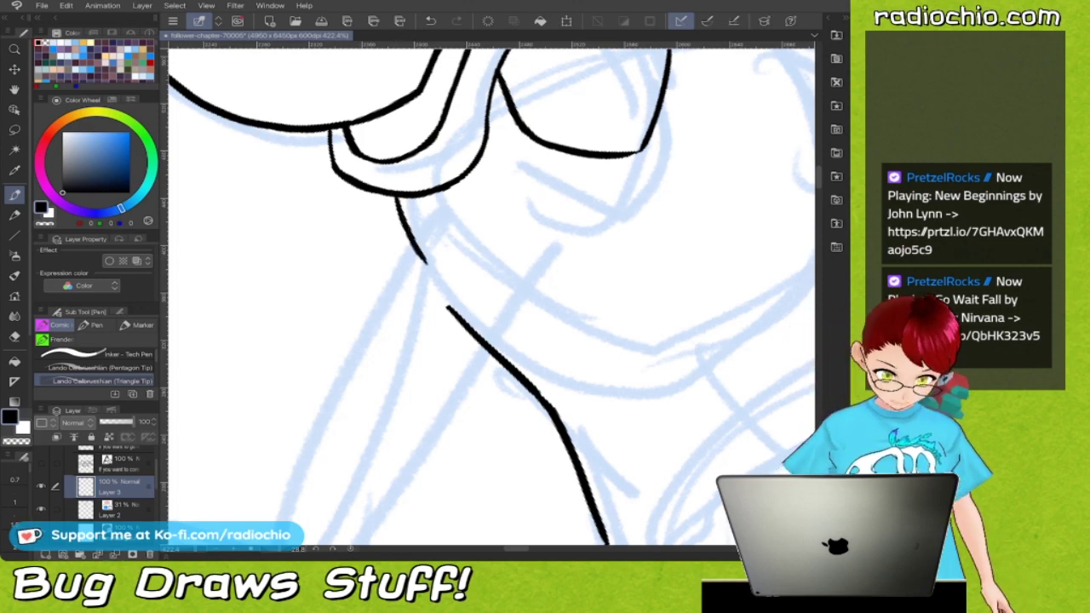
# Ink the loose short sleeve on the snout side, with a notched outer edge and a rounded cuff
pyautogui.scroll(-3, 437, 247)
pyautogui.scroll(-4, 586, 230)
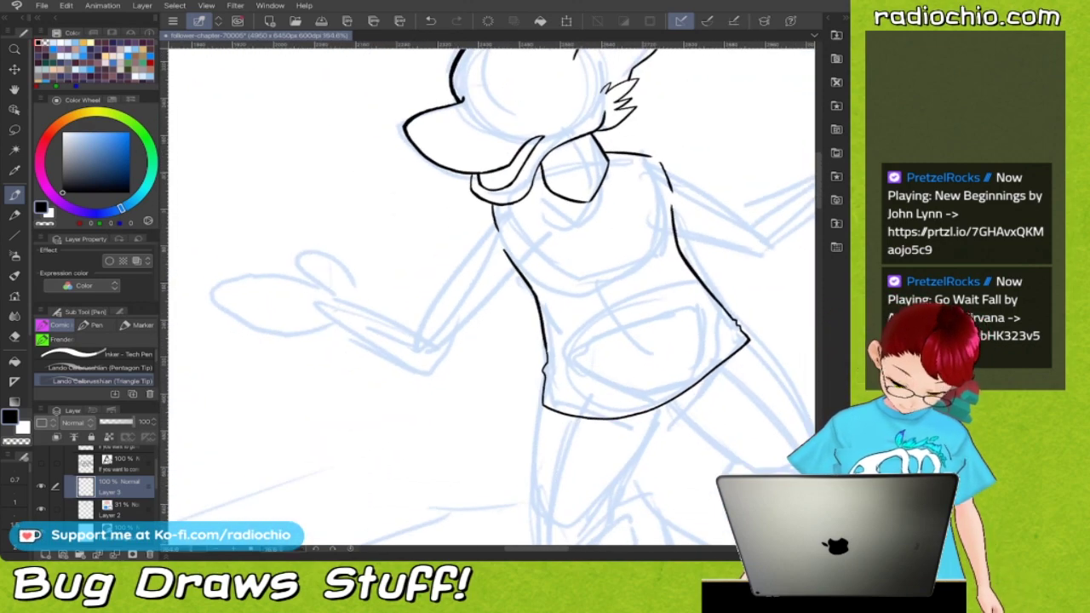
pyautogui.scroll(-2, 596, 264)
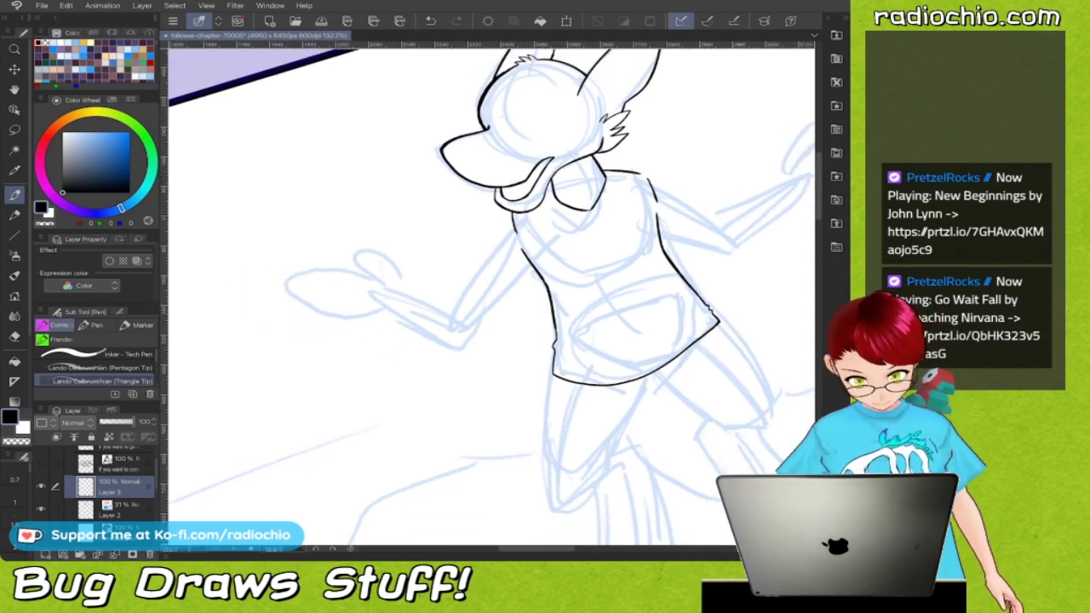
pyautogui.hscroll(2, 492, 296)
pyautogui.scroll(5, 492, 294)
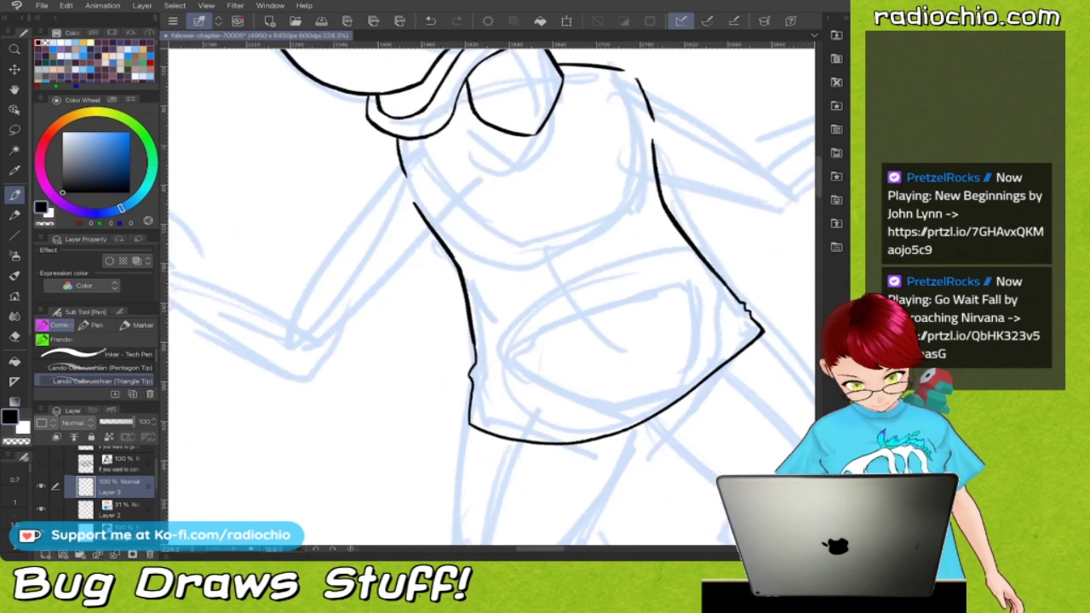
pyautogui.scroll(1, 492, 293)
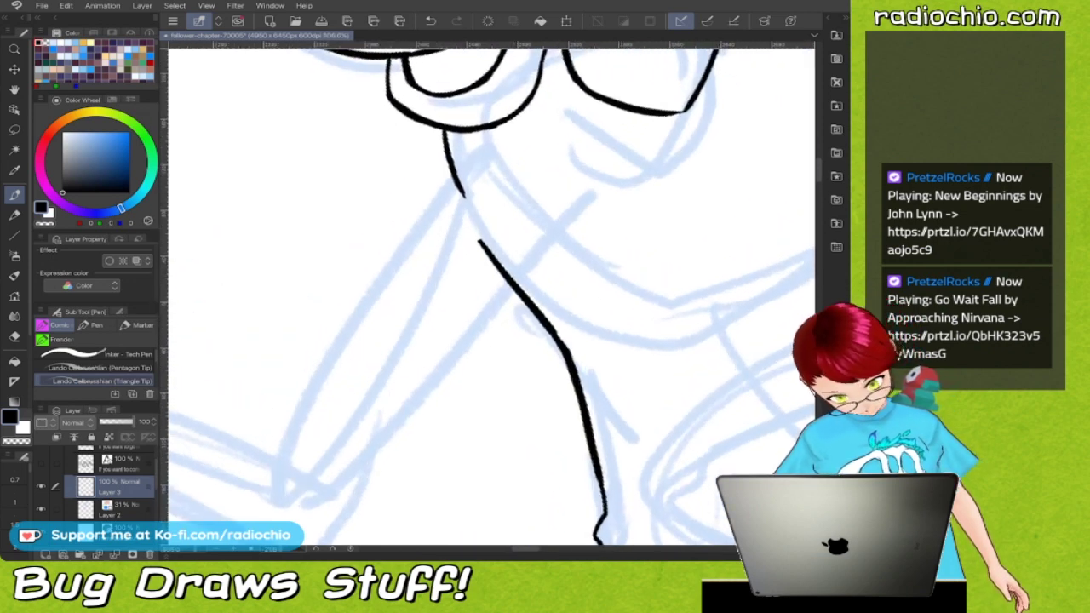
pyautogui.moveTo(428, 124)
pyautogui.mouseDown()
pyautogui.moveTo(383, 219)
pyautogui.moveTo(348, 246)
pyautogui.moveTo(356, 279)
pyautogui.moveTo(395, 338)
pyautogui.moveTo(476, 366)
pyautogui.moveTo(508, 365)
pyautogui.mouseUp()
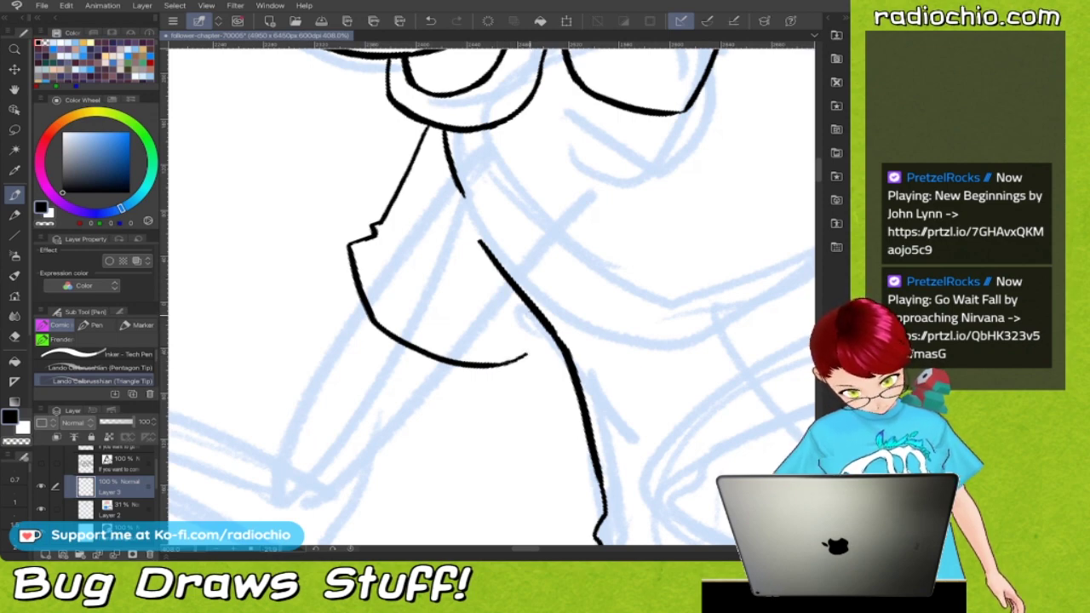
# Ink the matching short sleeve at the rear shoulder, closing its rounded cuff back to the shirt's side
pyautogui.scroll(-3, 577, 233)
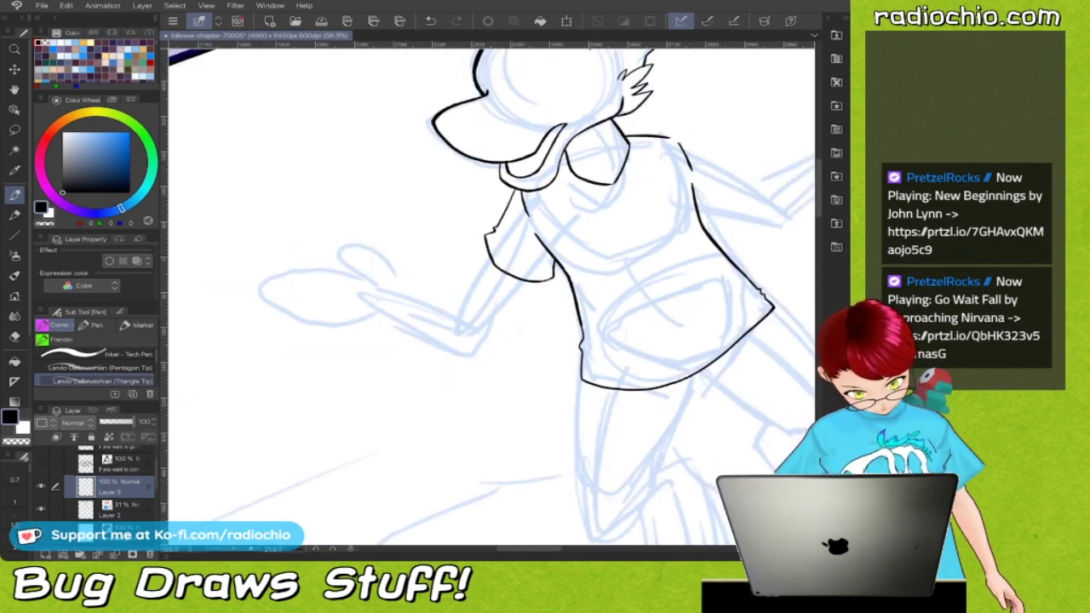
pyautogui.scroll(5, 681, 196)
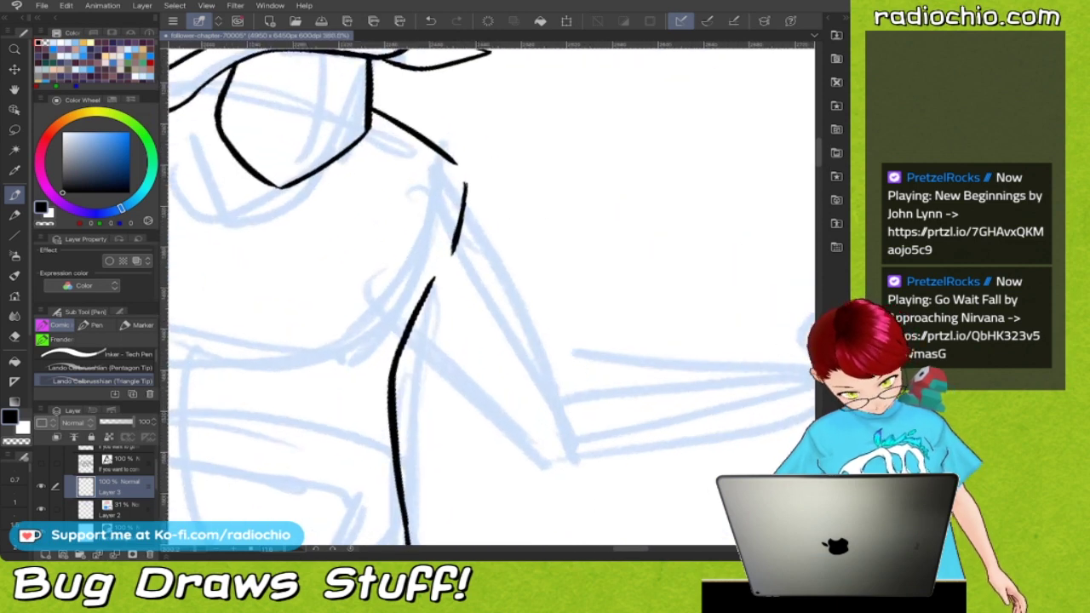
pyautogui.moveTo(466, 177)
pyautogui.mouseDown()
pyautogui.moveTo(548, 290)
pyautogui.moveTo(548, 311)
pyautogui.moveTo(533, 348)
pyautogui.moveTo(488, 388)
pyautogui.moveTo(430, 397)
pyautogui.mouseUp()
pyautogui.moveTo(403, 341)
pyautogui.mouseDown()
pyautogui.moveTo(413, 385)
pyautogui.moveTo(435, 398)
pyautogui.mouseUp()
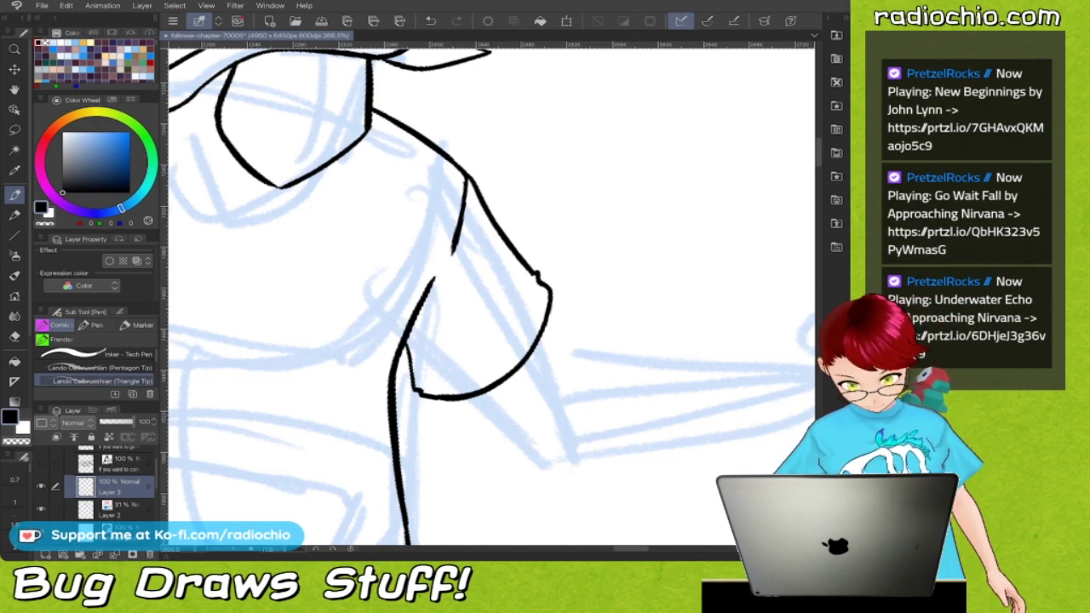
# Ink the palm outline and the thumb of the raised hand on the rear arm
pyautogui.scroll(-5, 491, 297)
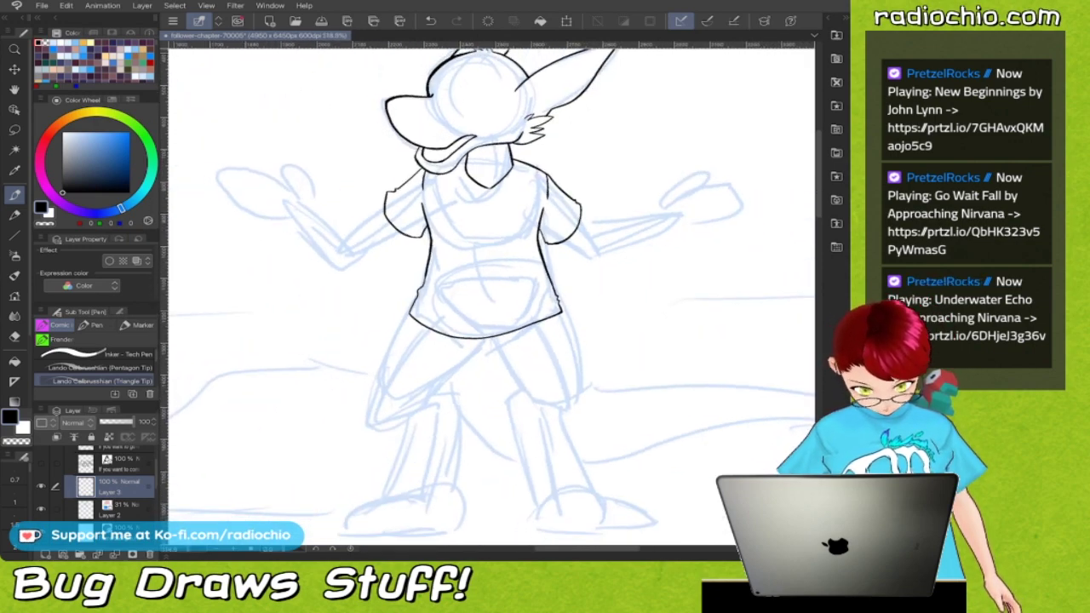
pyautogui.scroll(4, 491, 296)
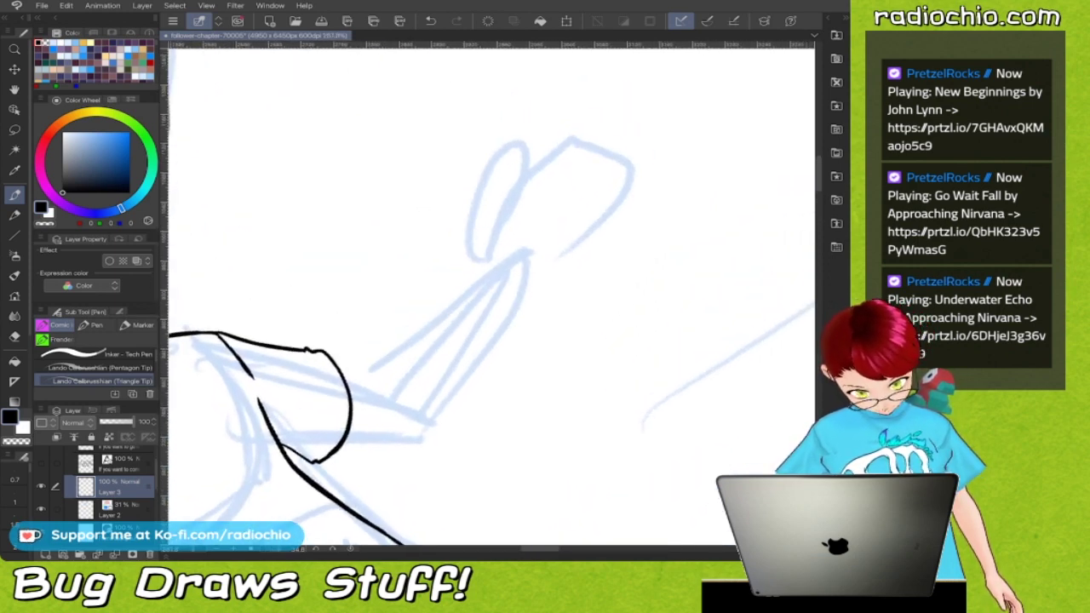
pyautogui.moveTo(494, 251)
pyautogui.mouseDown()
pyautogui.moveTo(528, 169)
pyautogui.moveTo(562, 182)
pyautogui.moveTo(588, 220)
pyautogui.mouseUp()
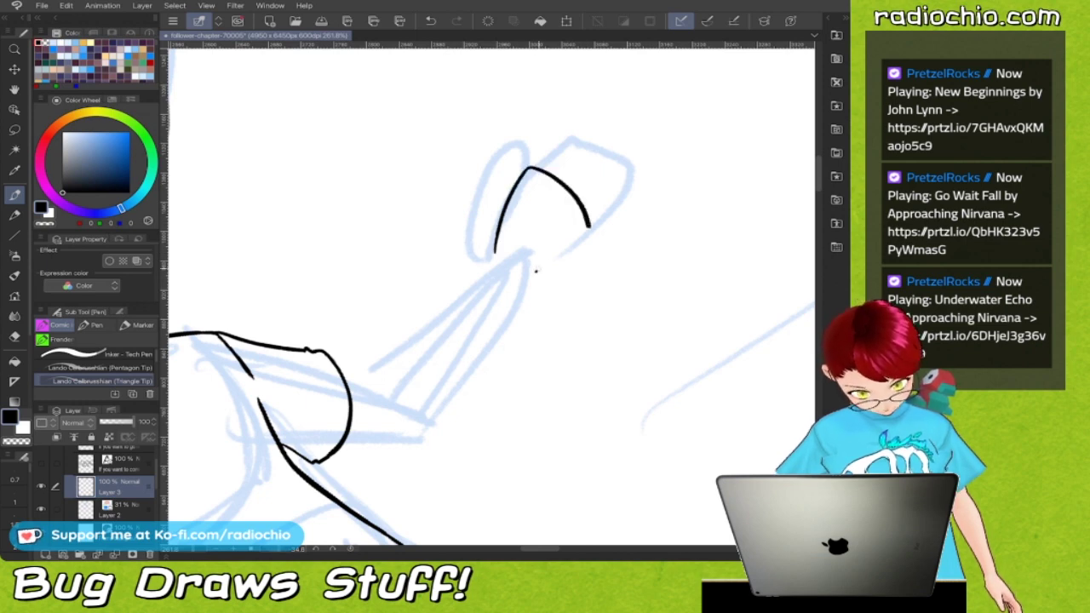
pyautogui.moveTo(536, 269)
pyautogui.mouseDown()
pyautogui.moveTo(584, 239)
pyautogui.moveTo(588, 223)
pyautogui.mouseUp()
pyautogui.scroll(-1, 554, 175)
pyautogui.scroll(1, 447, 167)
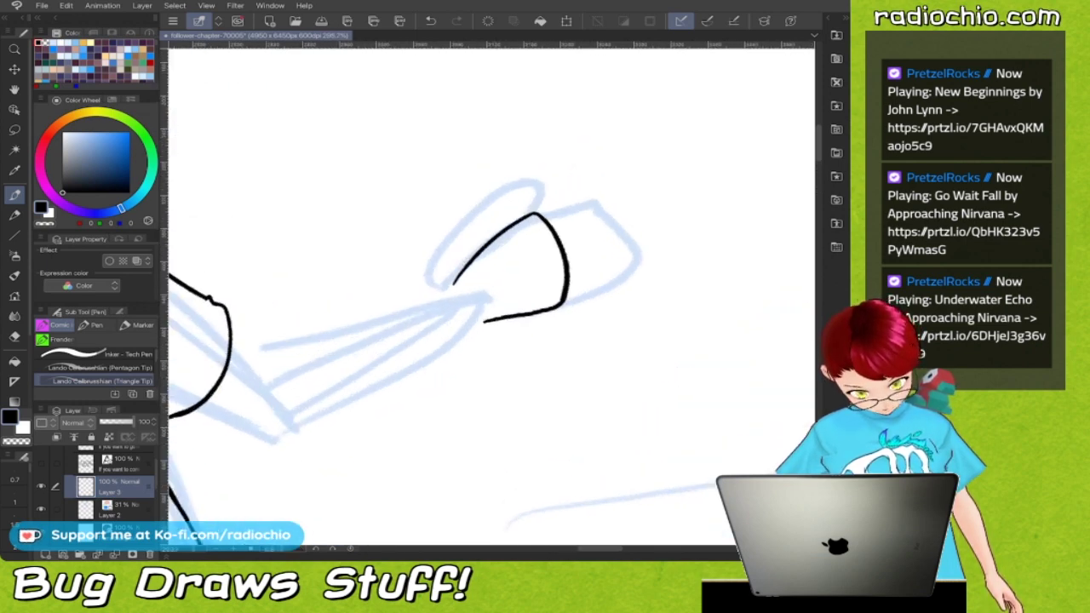
pyautogui.moveTo(452, 284)
pyautogui.mouseDown()
pyautogui.moveTo(472, 194)
pyautogui.moveTo(492, 205)
pyautogui.moveTo(487, 247)
pyautogui.moveTo(503, 298)
pyautogui.mouseUp()
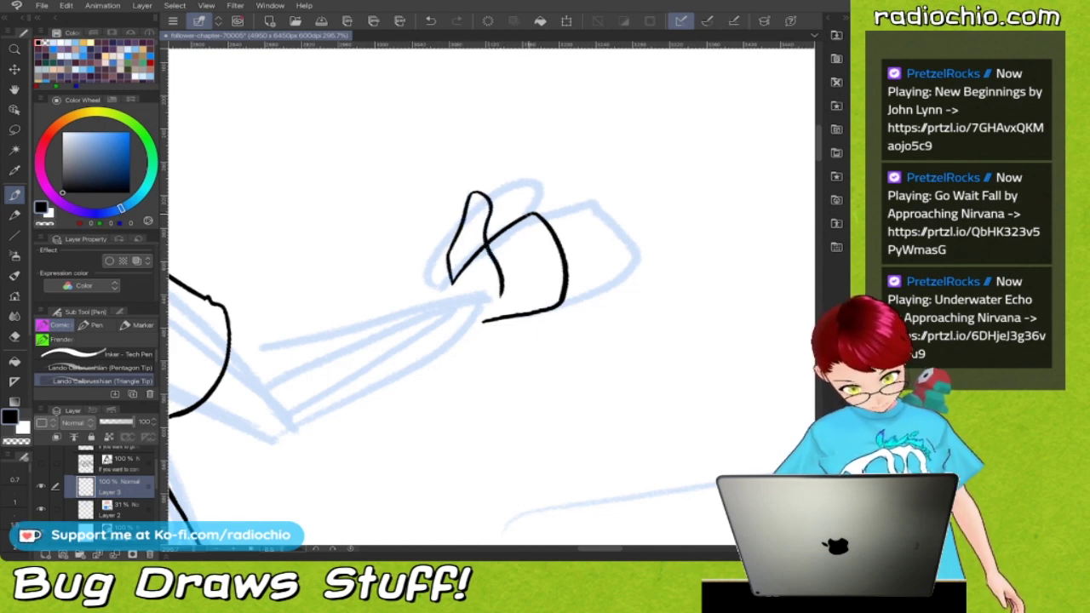
# Ink three rounded fingers on the raised hand, undoing a faulty finger stroke along the way
pyautogui.moveTo(548, 197); pyautogui.dragTo(593, 172)
pyautogui.moveTo(563, 228)
pyautogui.mouseDown()
pyautogui.moveTo(615, 181)
pyautogui.moveTo(621, 209)
pyautogui.moveTo(568, 265)
pyautogui.moveTo(639, 230)
pyautogui.mouseUp()
pyautogui.hotkey('ctrl', 'z')
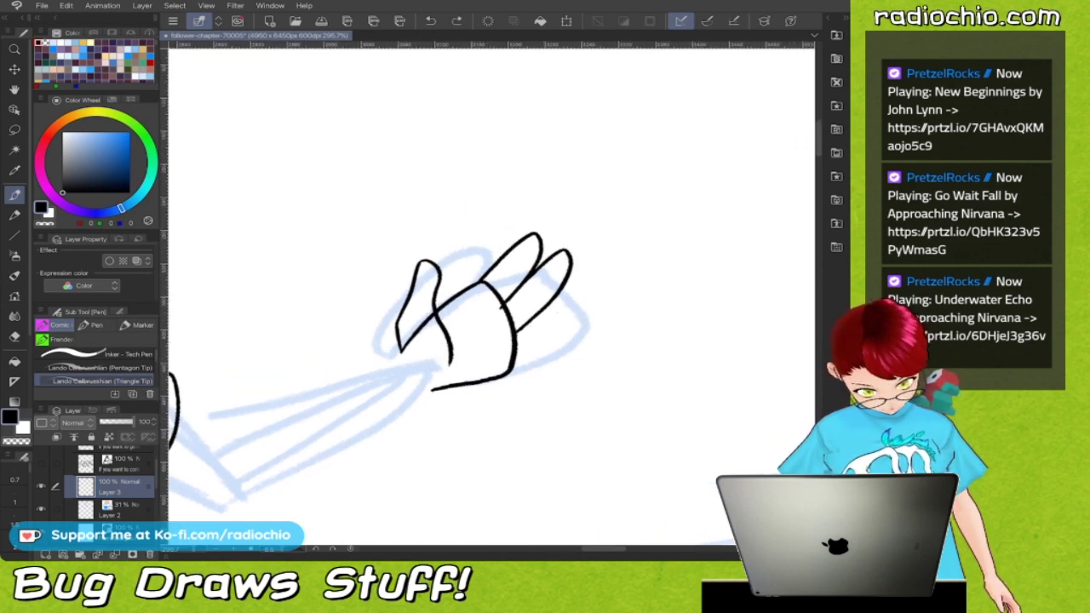
pyautogui.scroll(2, 470, 224)
pyautogui.moveTo(392, 264)
pyautogui.mouseDown()
pyautogui.moveTo(457, 178)
pyautogui.moveTo(479, 184)
pyautogui.moveTo(455, 263)
pyautogui.moveTo(410, 315)
pyautogui.mouseUp()
pyautogui.scroll(-1, 491, 296)
# Erase the palm lines crossing the bases of the thumb and fingers with transparent colour, and sample black again
pyautogui.press('i')
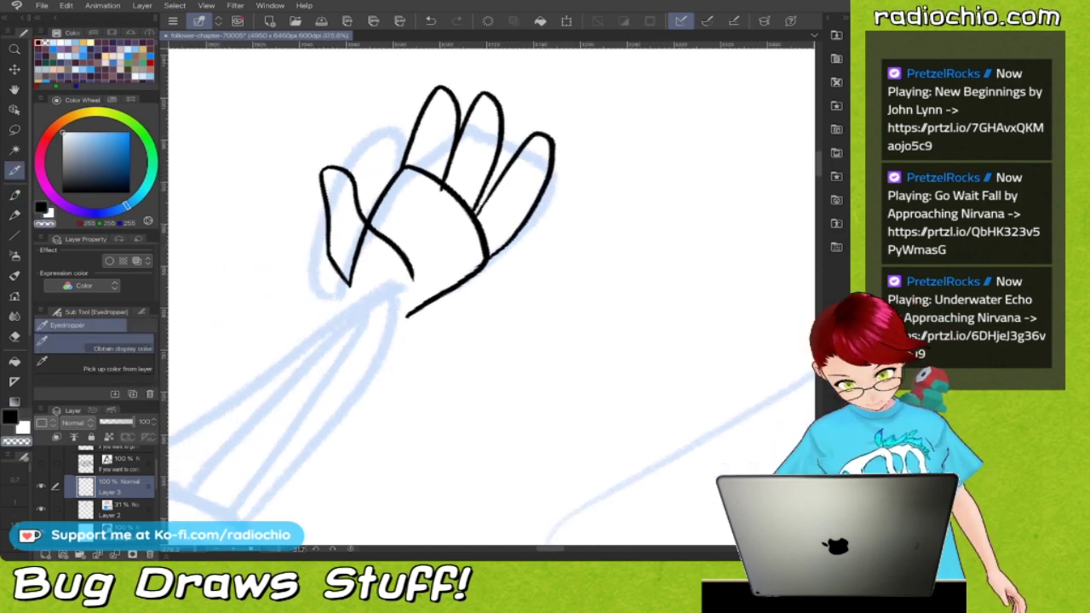
pyautogui.press('p')
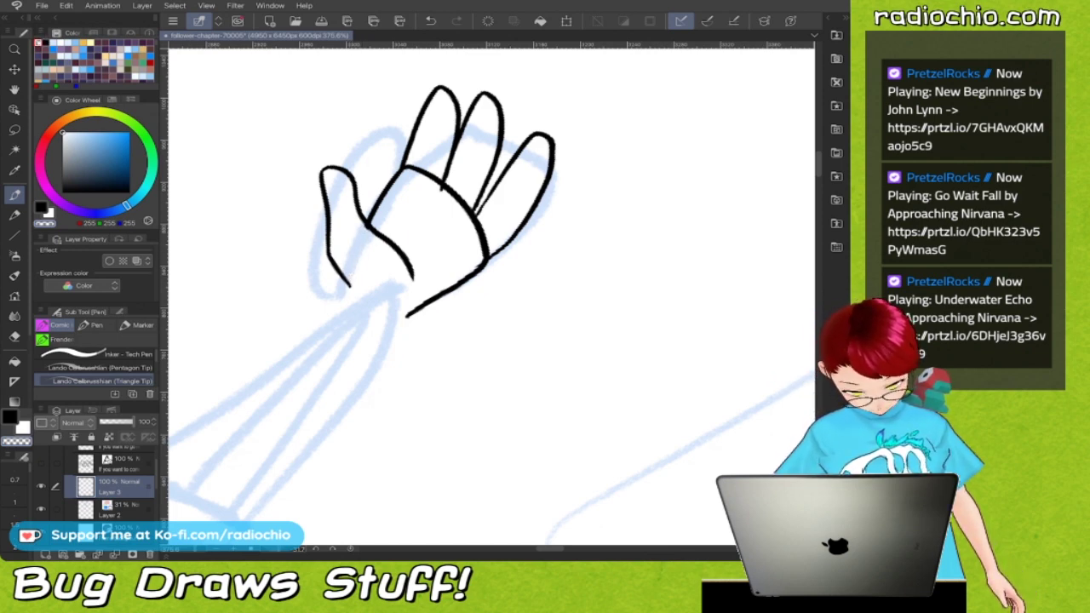
pyautogui.moveTo(413, 167); pyautogui.dragTo(442, 180)
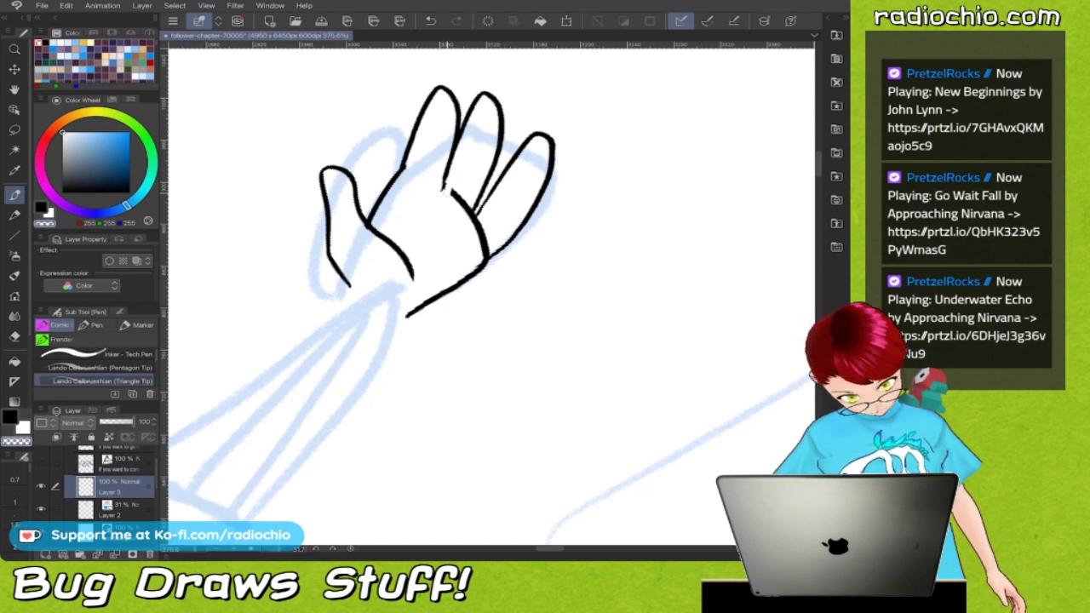
pyautogui.moveTo(461, 189); pyautogui.dragTo(489, 238)
pyautogui.press('c')
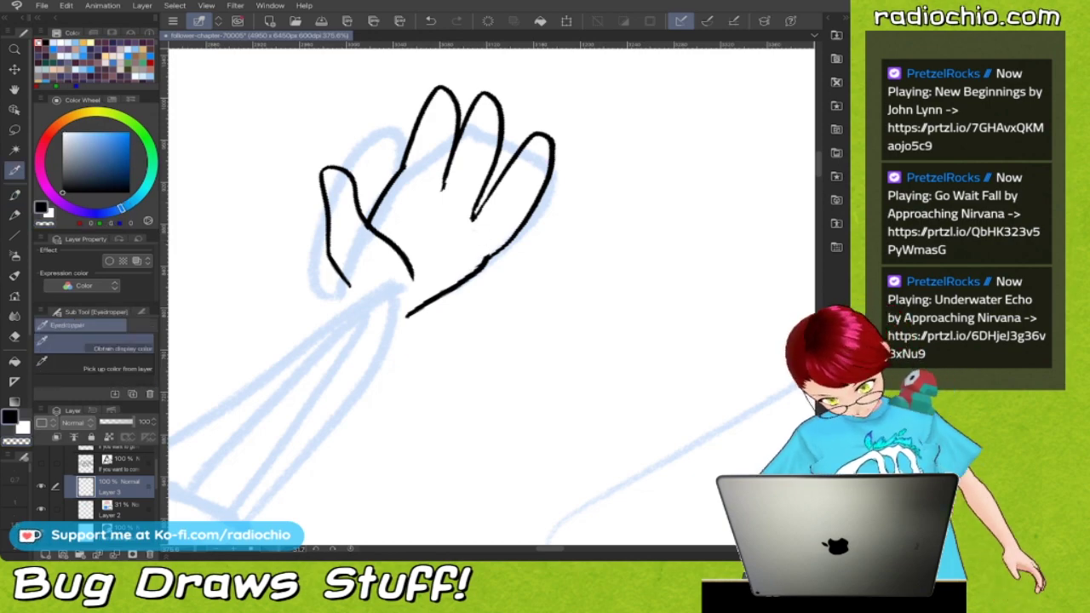
pyautogui.scroll(-5, 568, 218)
pyautogui.scroll(1, 492, 293)
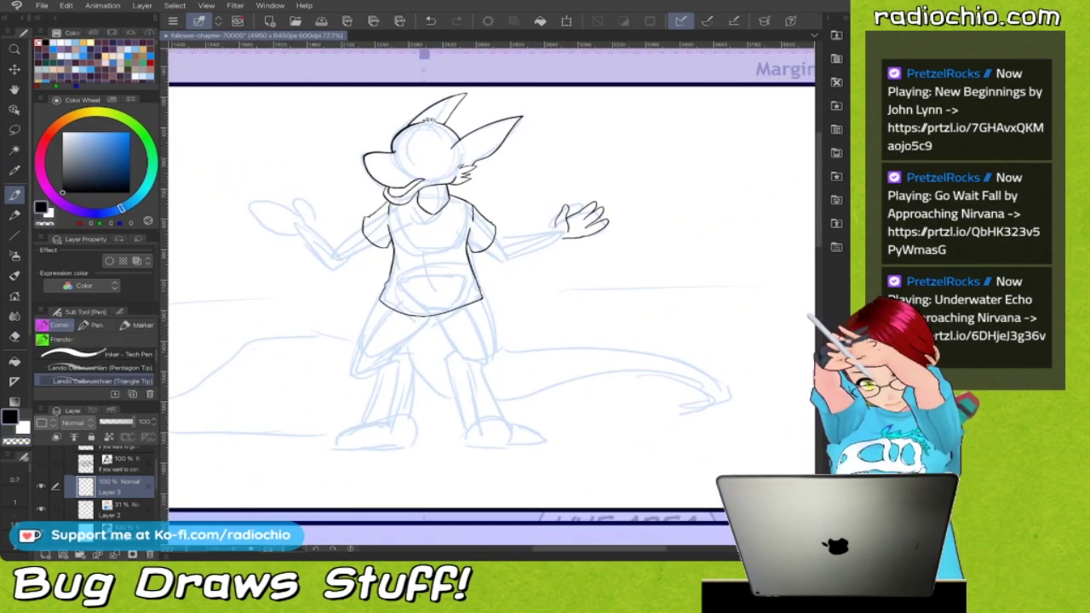
# Ink the palm outline and thumb of the raised hand on the snout-side arm
pyautogui.scroll(-1, 491, 298)
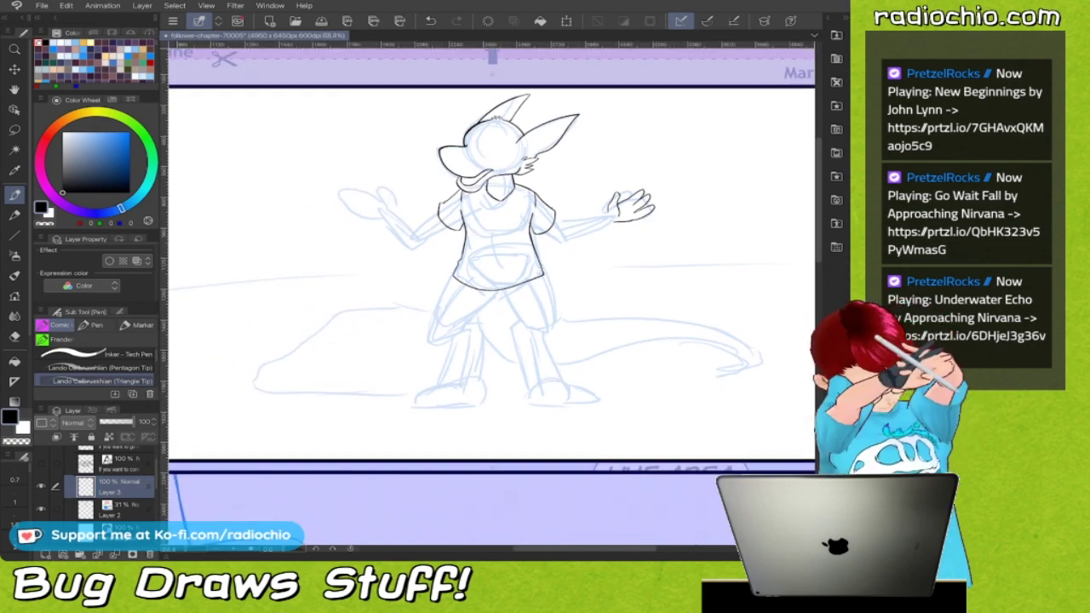
pyautogui.scroll(8, 392, 192)
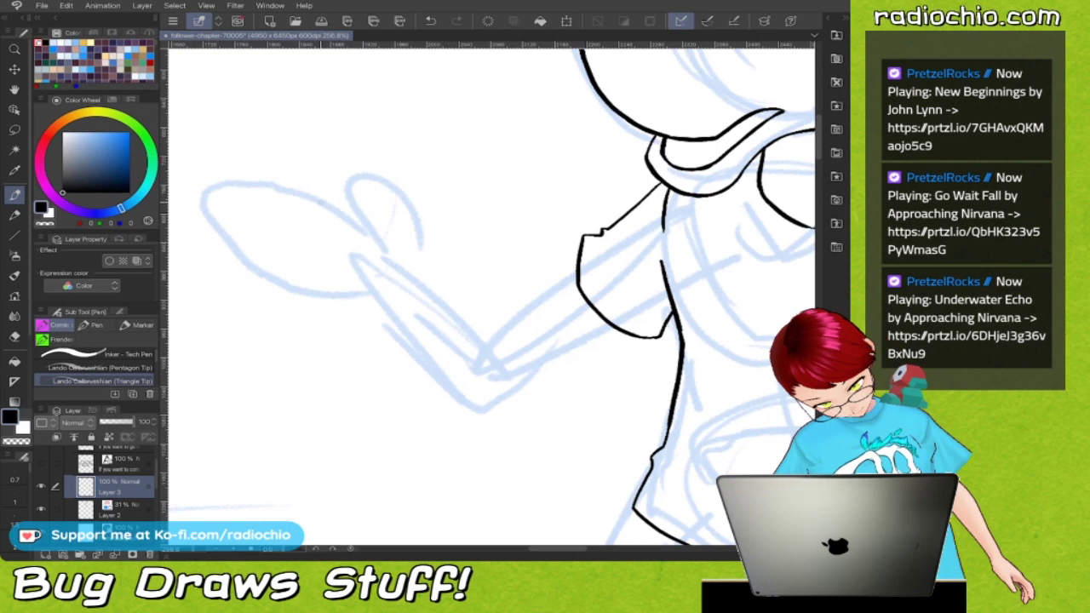
pyautogui.moveTo(321, 203); pyautogui.dragTo(376, 242)
pyautogui.moveTo(304, 207)
pyautogui.mouseDown()
pyautogui.moveTo(268, 254)
pyautogui.moveTo(358, 289)
pyautogui.mouseUp()
pyautogui.scroll(-3, 374, 255)
pyautogui.scroll(-3, 372, 290)
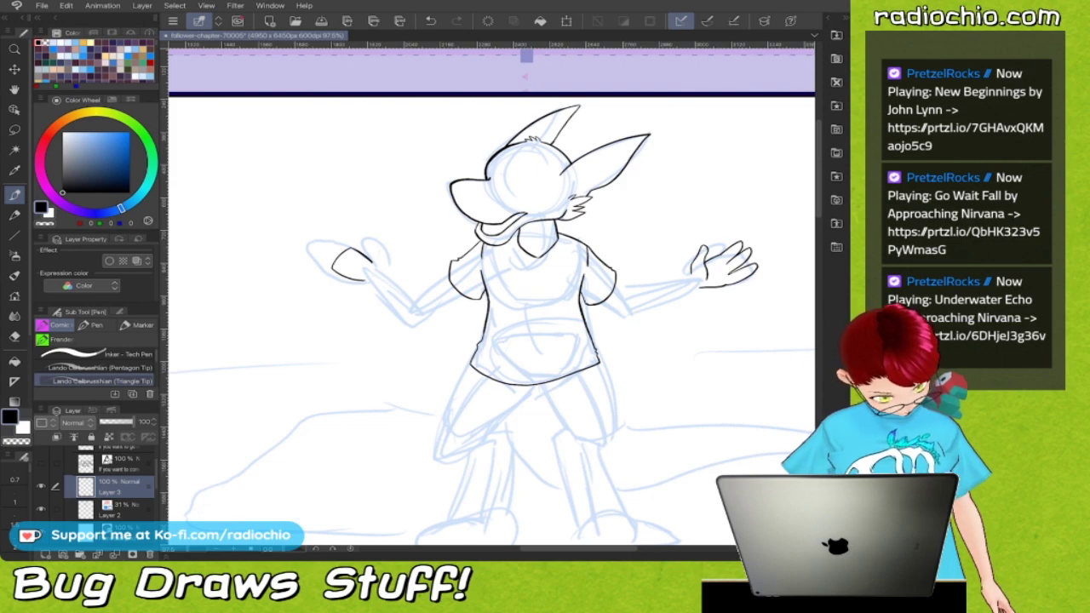
pyautogui.scroll(5, 350, 273)
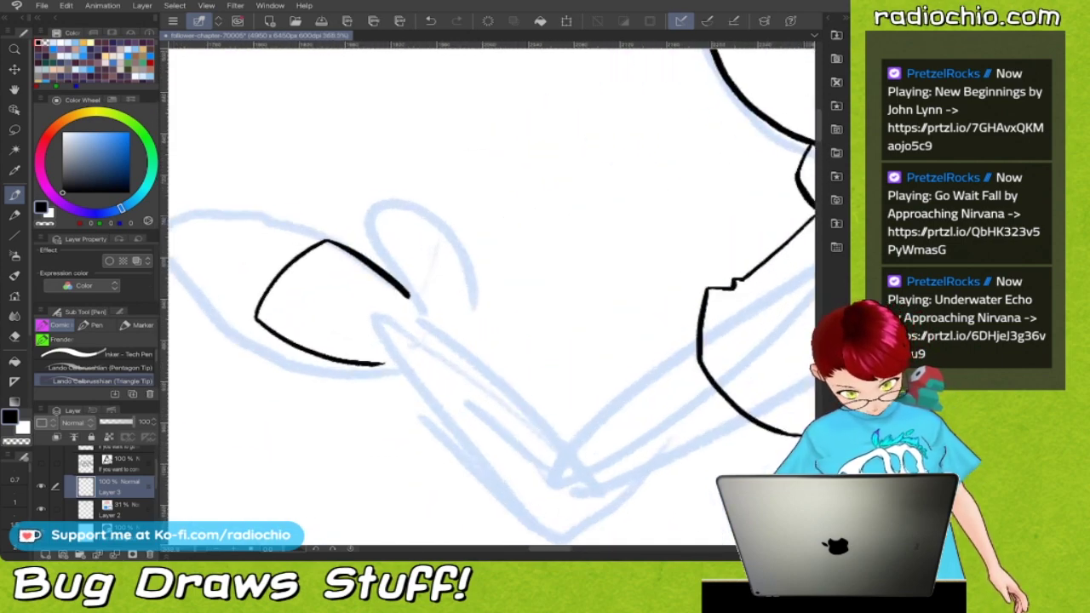
pyautogui.moveTo(350, 318)
pyautogui.mouseDown()
pyautogui.moveTo(377, 284)
pyautogui.moveTo(385, 221)
pyautogui.moveTo(408, 207)
pyautogui.moveTo(427, 303)
pyautogui.moveTo(498, 318)
pyautogui.mouseUp()
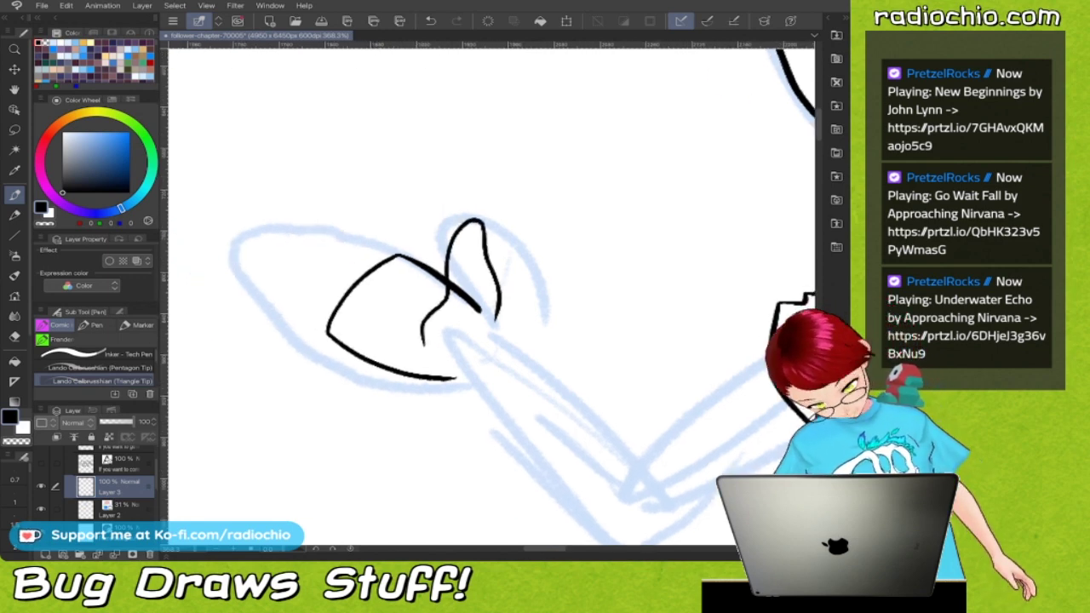
# Ink three rounded fingers on the snout-side hand, undoing a faulty finger stroke along the way
pyautogui.moveTo(394, 252)
pyautogui.mouseDown()
pyautogui.moveTo(343, 197)
pyautogui.moveTo(325, 188)
pyautogui.moveTo(325, 217)
pyautogui.mouseUp()
pyautogui.hotkey('ctrl', 'z')
pyautogui.moveTo(397, 253)
pyautogui.mouseDown()
pyautogui.moveTo(353, 196)
pyautogui.moveTo(318, 183)
pyautogui.moveTo(305, 198)
pyautogui.moveTo(323, 198)
pyautogui.moveTo(380, 269)
pyautogui.mouseUp()
pyautogui.moveTo(297, 206)
pyautogui.mouseDown()
pyautogui.moveTo(337, 287)
pyautogui.moveTo(291, 256)
pyautogui.moveTo(252, 263)
pyautogui.moveTo(328, 337)
pyautogui.mouseUp()
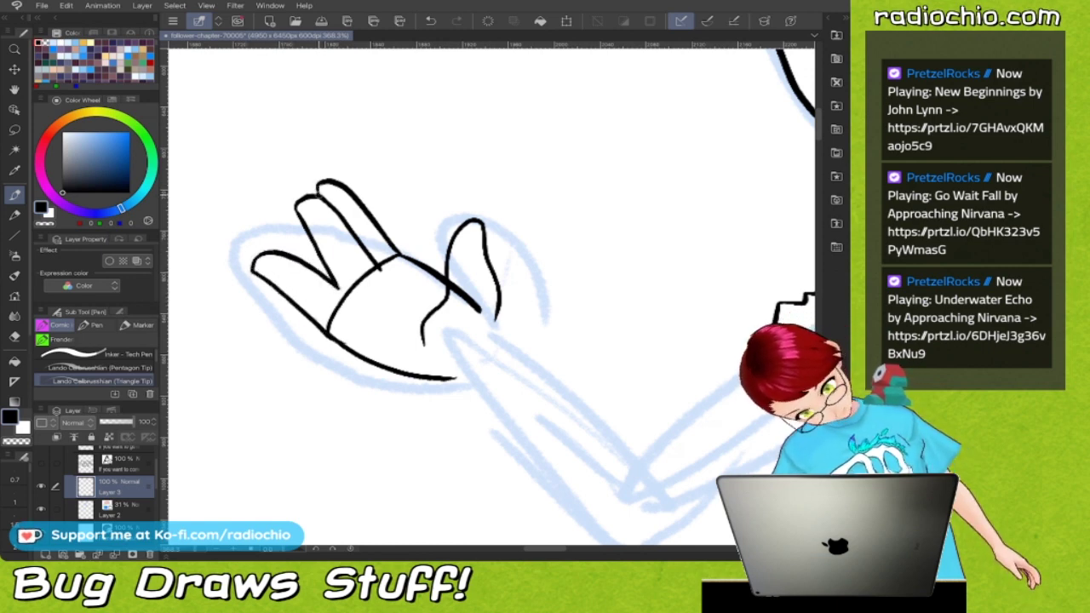
# Erase the palm lines crossing the snout-side hand's finger and thumb bases with transparent colour, and return to black
pyautogui.press('i')
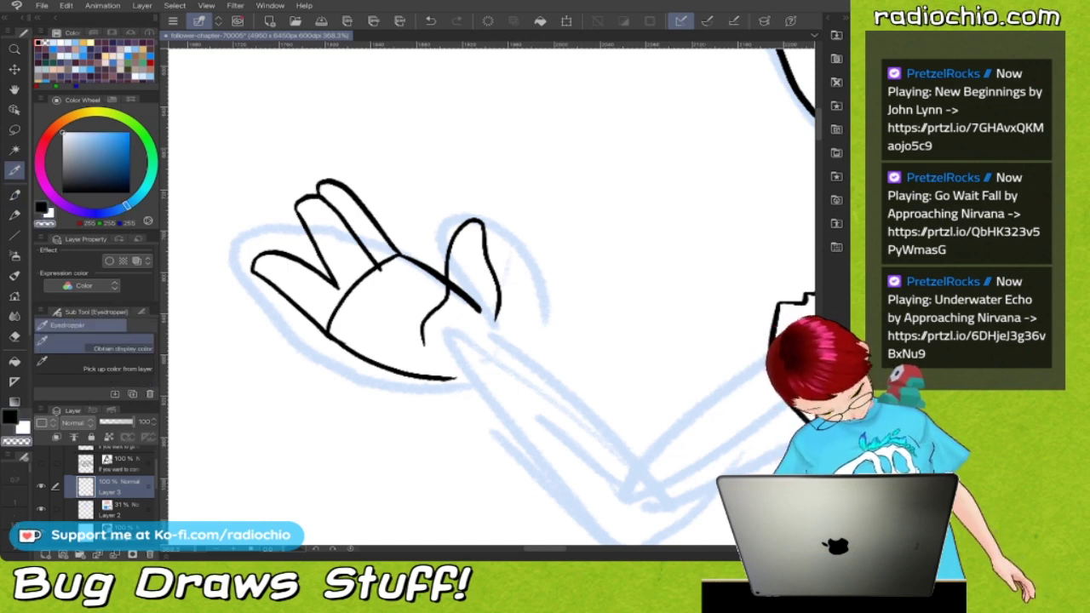
pyautogui.press('p')
pyautogui.moveTo(332, 322); pyautogui.dragTo(361, 274)
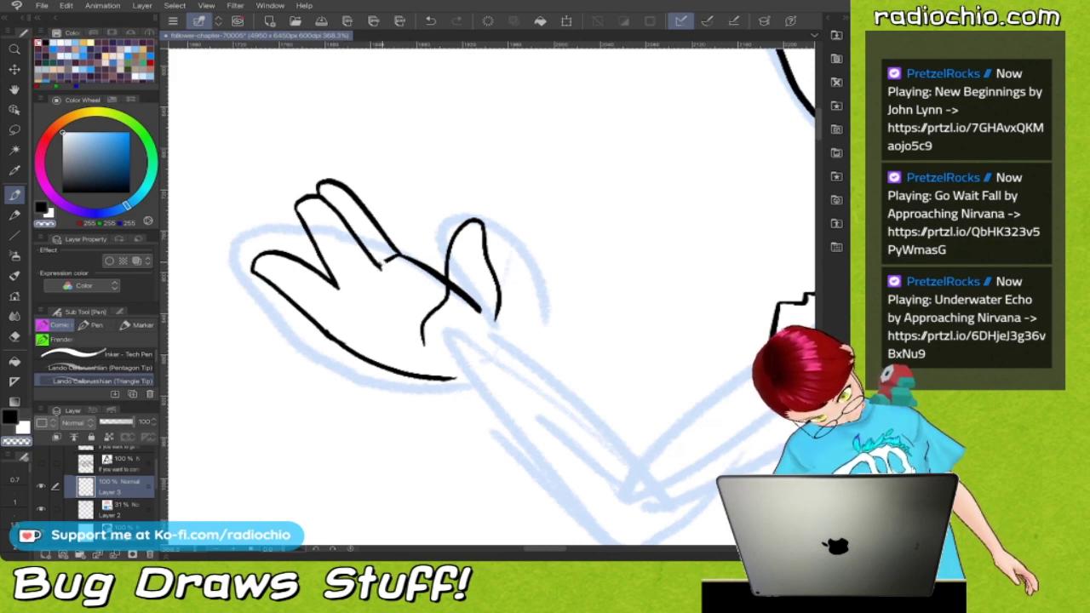
pyautogui.moveTo(449, 283); pyautogui.dragTo(482, 313)
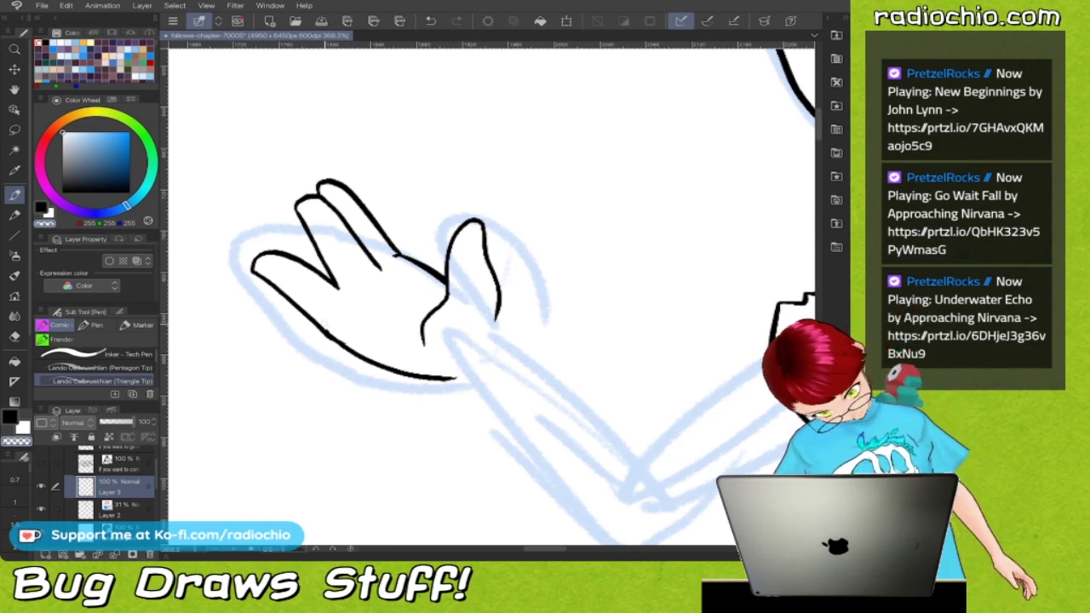
pyautogui.press('x')
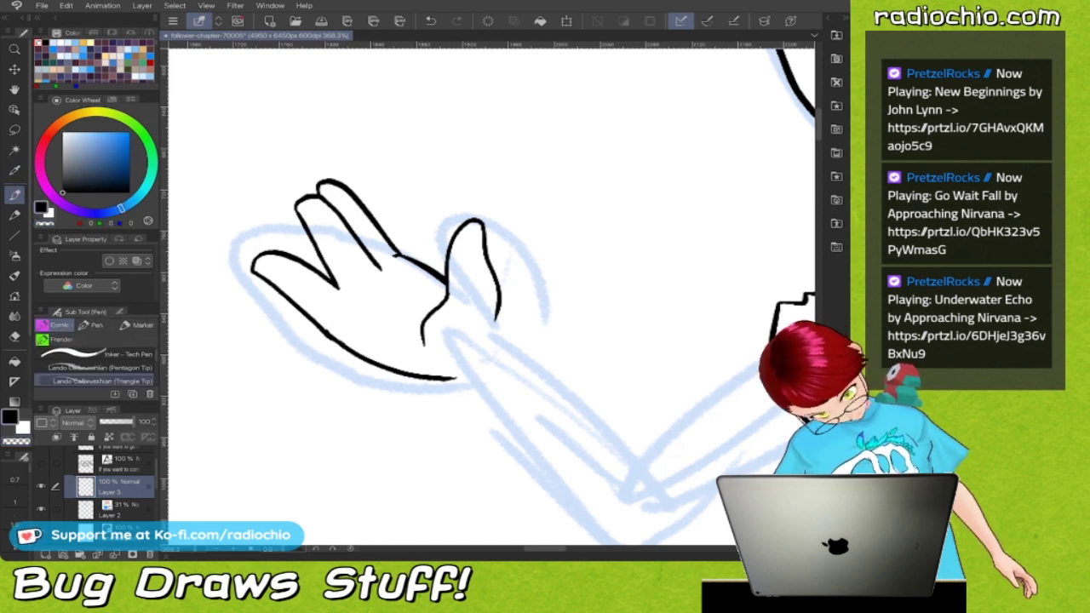
# Add a short curved crease line to the palm of each raised hand
pyautogui.scroll(-3, 493, 296)
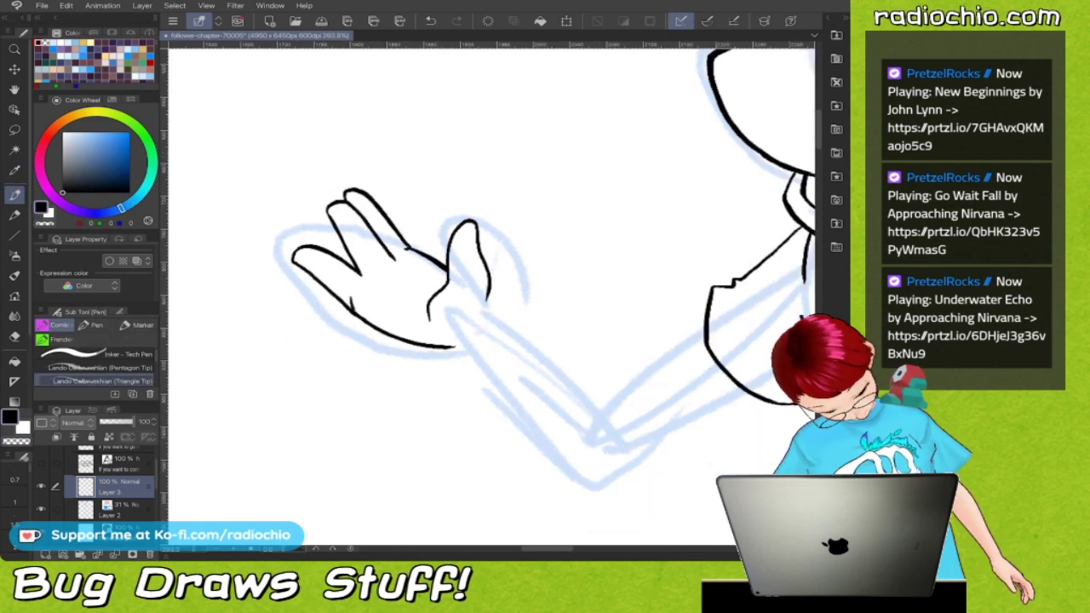
pyautogui.scroll(4, 493, 297)
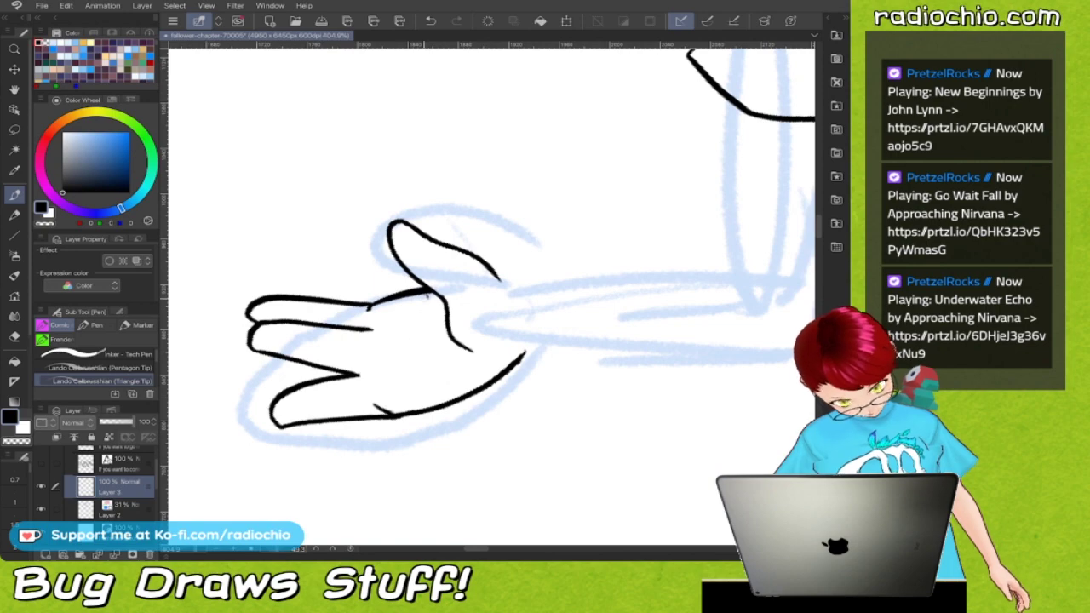
pyautogui.moveTo(428, 295); pyautogui.dragTo(407, 348)
pyautogui.scroll(-4, 492, 296)
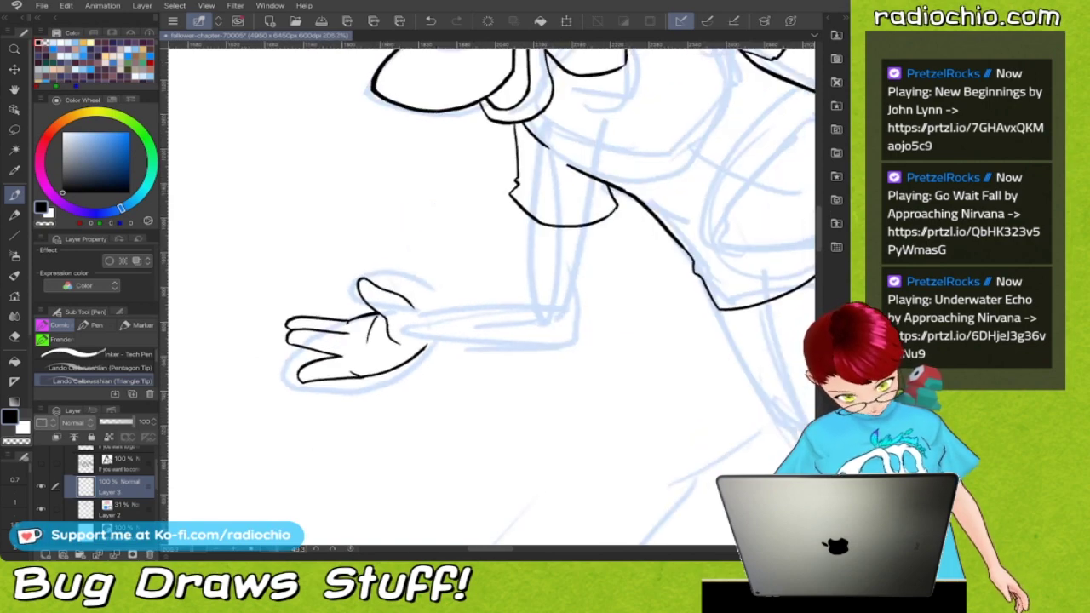
pyautogui.scroll(2, 493, 296)
pyautogui.scroll(5, 493, 296)
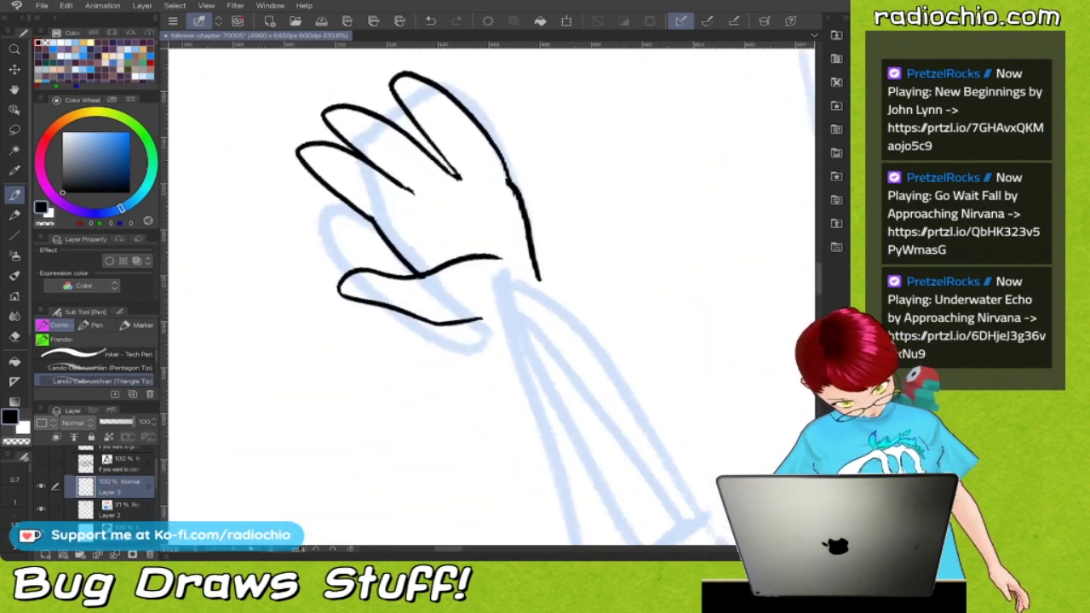
pyautogui.moveTo(466, 212); pyautogui.dragTo(421, 265)
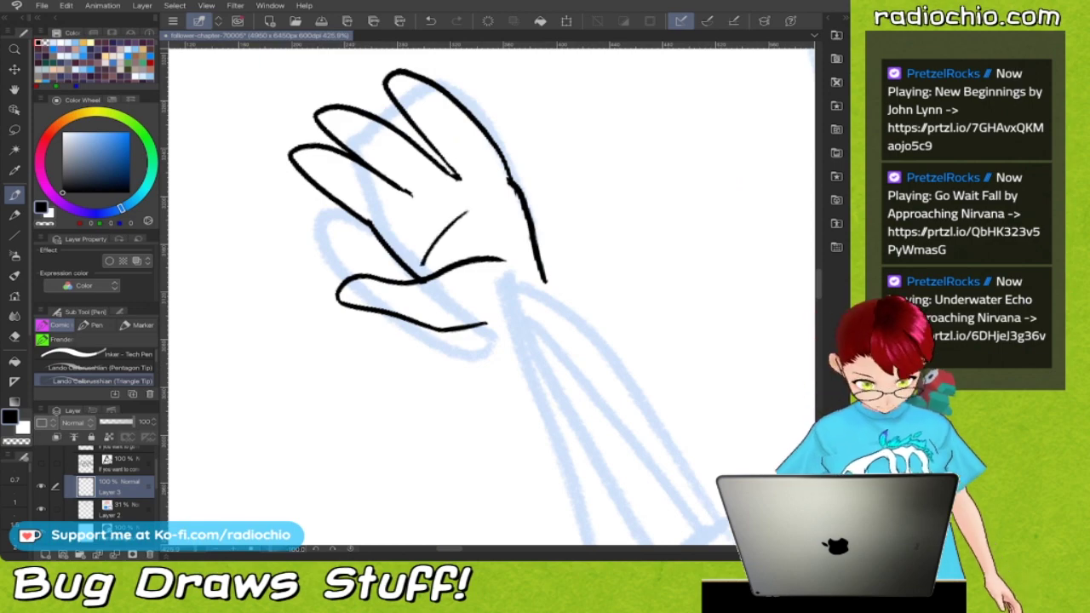
# Ink both edges of the rear arm's forearm from the wrist toward the elbow, redoing the first stroke
pyautogui.scroll(-2, 492, 297)
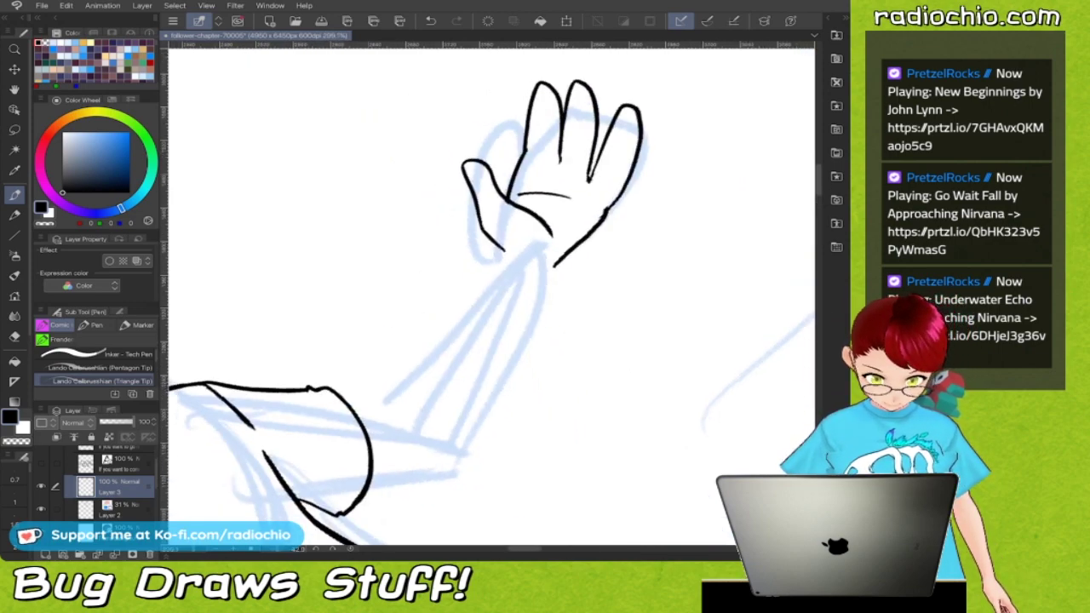
pyautogui.scroll(-5, 493, 296)
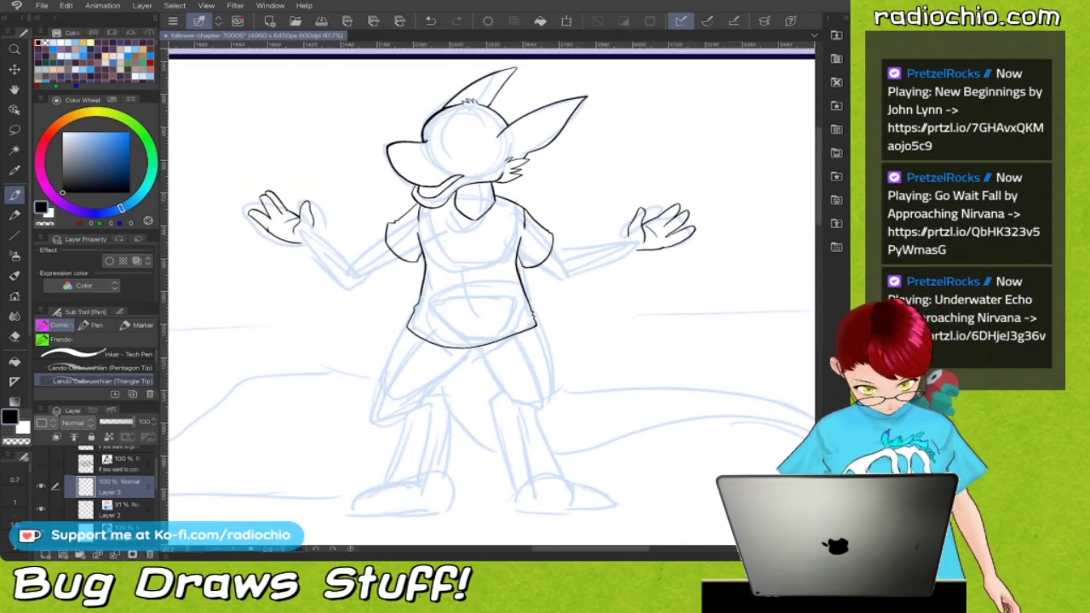
pyautogui.scroll(-1, 492, 296)
pyautogui.scroll(6, 493, 297)
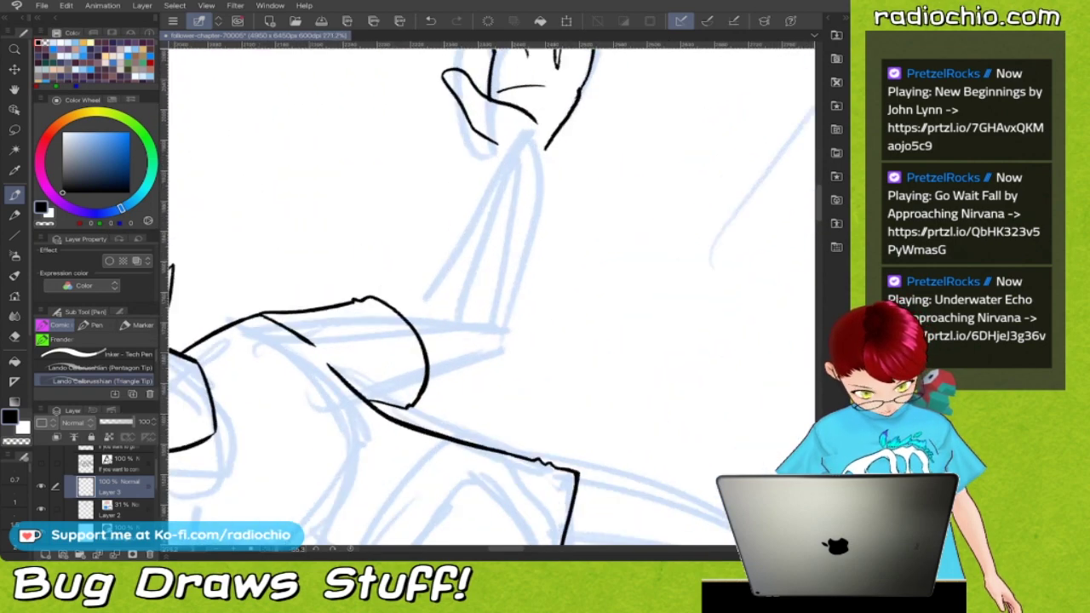
pyautogui.moveTo(487, 137); pyautogui.dragTo(449, 283)
pyautogui.hotkey('ctrl', 'z')
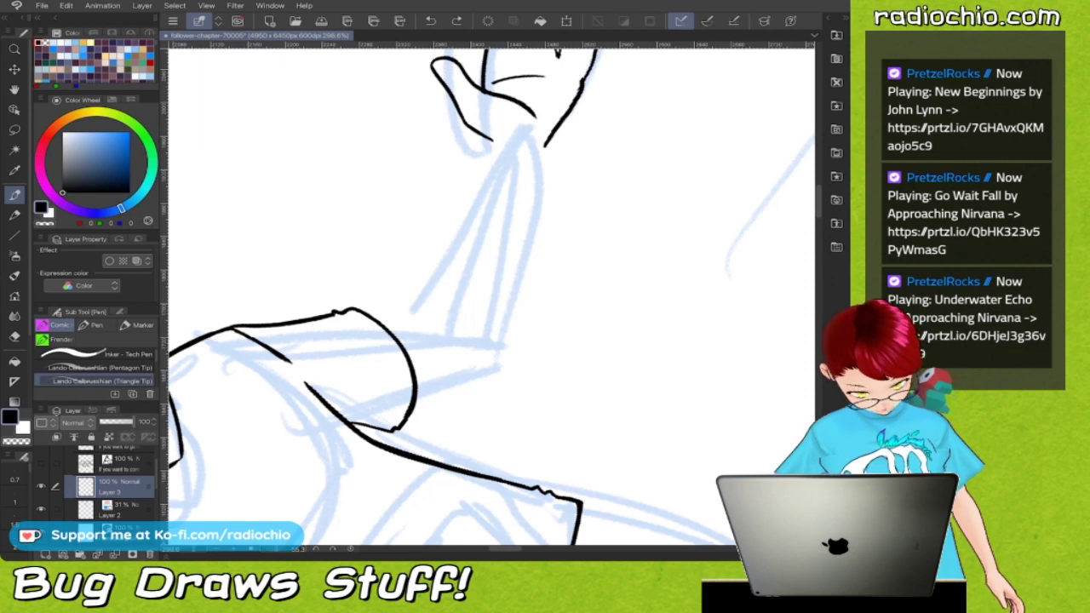
pyautogui.moveTo(490, 140); pyautogui.dragTo(441, 277)
pyautogui.moveTo(546, 145)
pyautogui.mouseDown()
pyautogui.moveTo(536, 253)
pyautogui.moveTo(497, 365)
pyautogui.mouseUp()
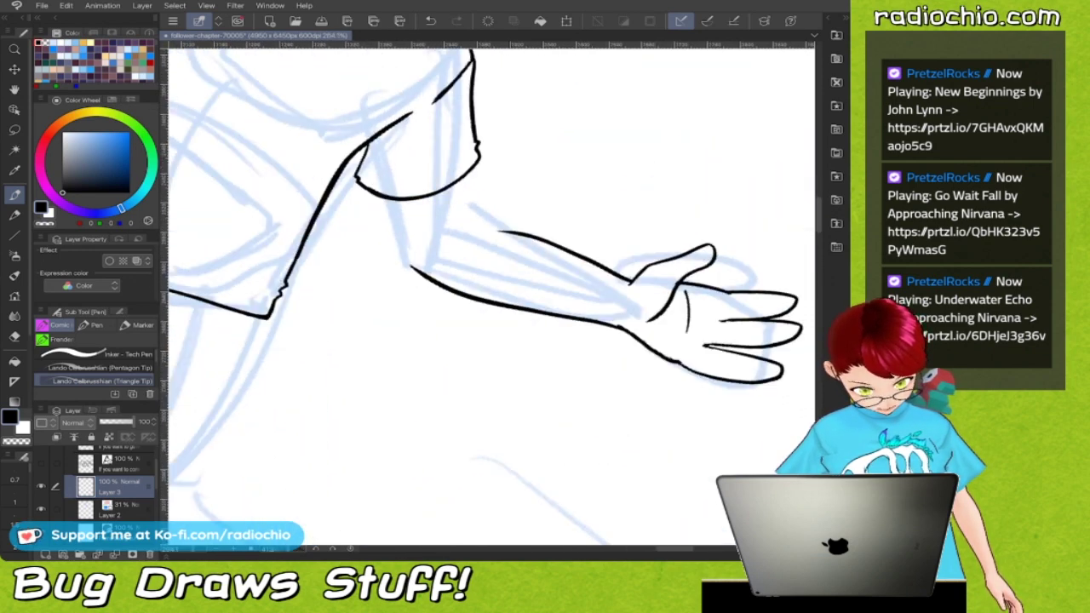
# Ink the rear upper arm below the sleeve cuff and join it to the forearm with small strokes at the elbow
pyautogui.scroll(2, 474, 158)
pyautogui.moveTo(351, 213); pyautogui.dragTo(369, 277)
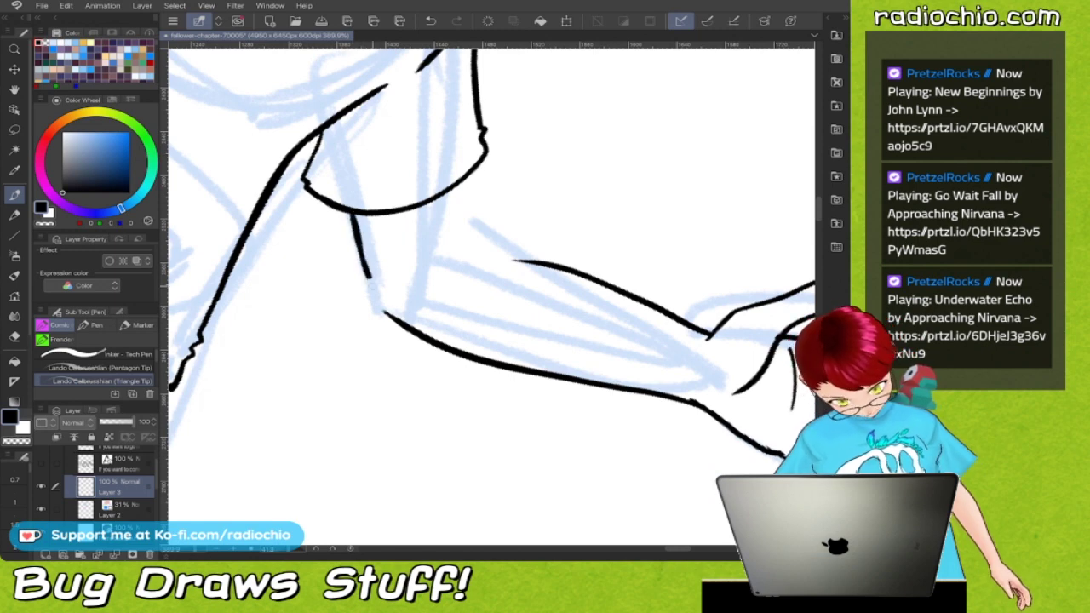
pyautogui.moveTo(470, 177); pyautogui.dragTo(495, 250)
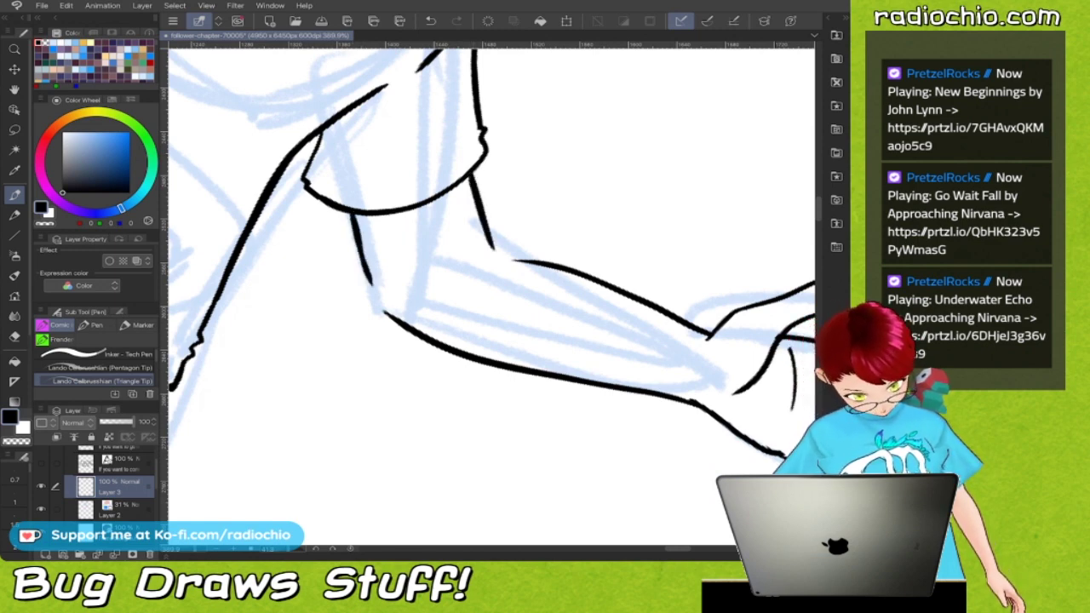
pyautogui.scroll(1, 426, 213)
pyautogui.moveTo(457, 297); pyautogui.dragTo(494, 317)
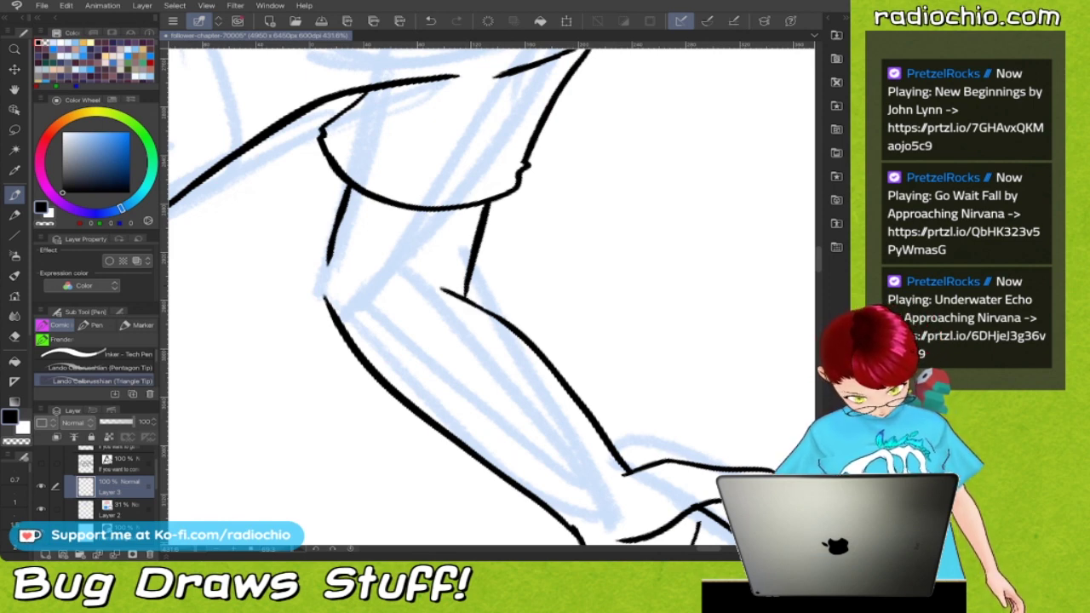
pyautogui.moveTo(298, 270); pyautogui.dragTo(325, 298)
pyautogui.moveTo(305, 238)
pyautogui.mouseDown()
pyautogui.moveTo(317, 267)
pyautogui.moveTo(327, 266)
pyautogui.mouseUp()
# Ink both edges of the snout-side arm from the wrist around the bent elbow up into the sleeve
pyautogui.scroll(-3, 492, 294)
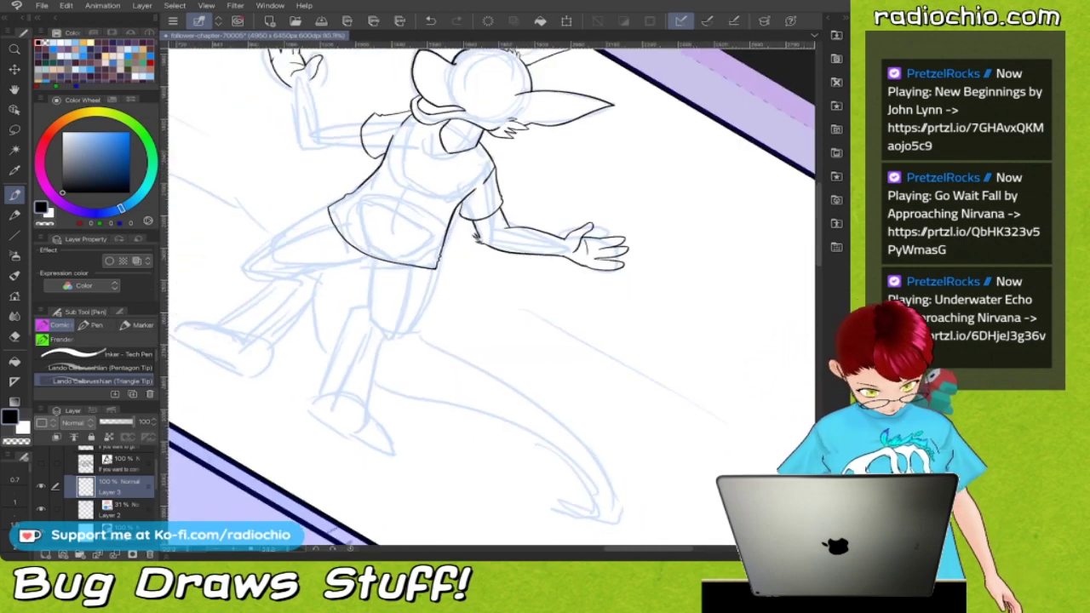
pyautogui.scroll(-2, 492, 294)
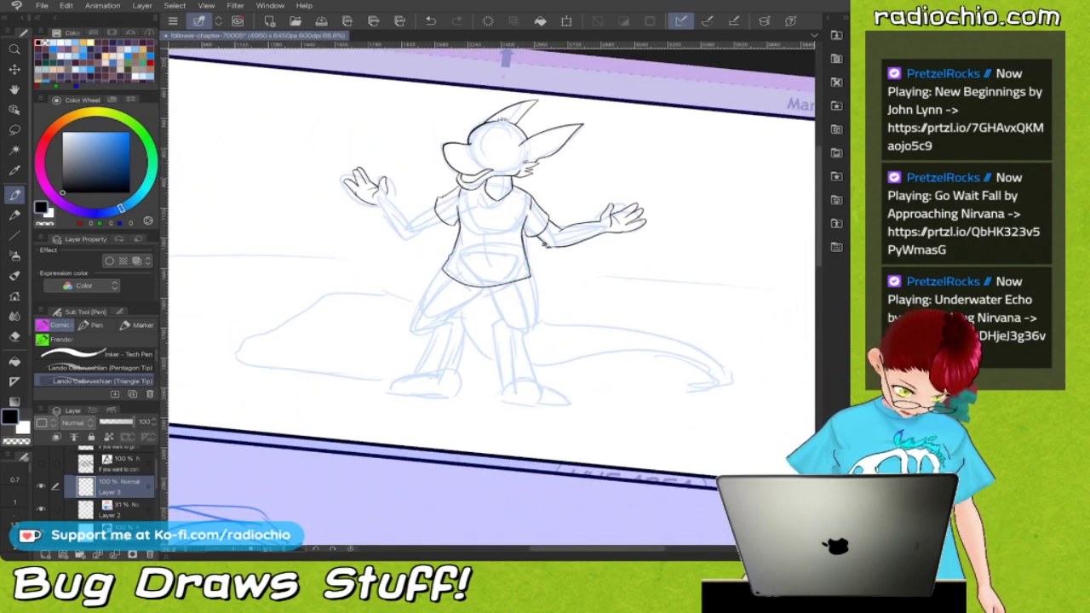
pyautogui.scroll(6, 415, 199)
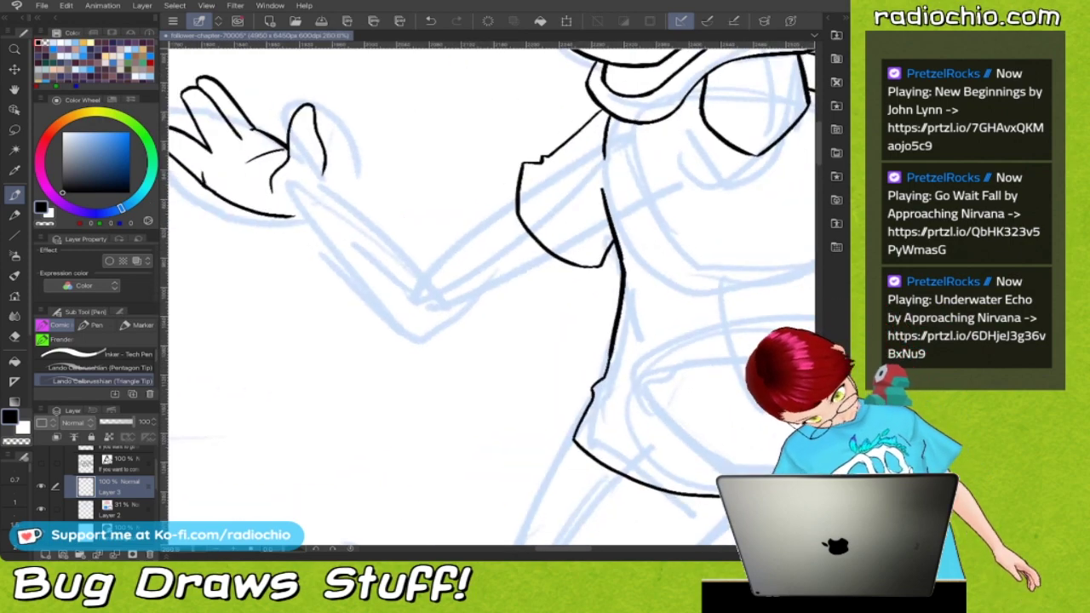
pyautogui.moveTo(289, 217)
pyautogui.mouseDown()
pyautogui.moveTo(379, 309)
pyautogui.moveTo(430, 324)
pyautogui.mouseUp()
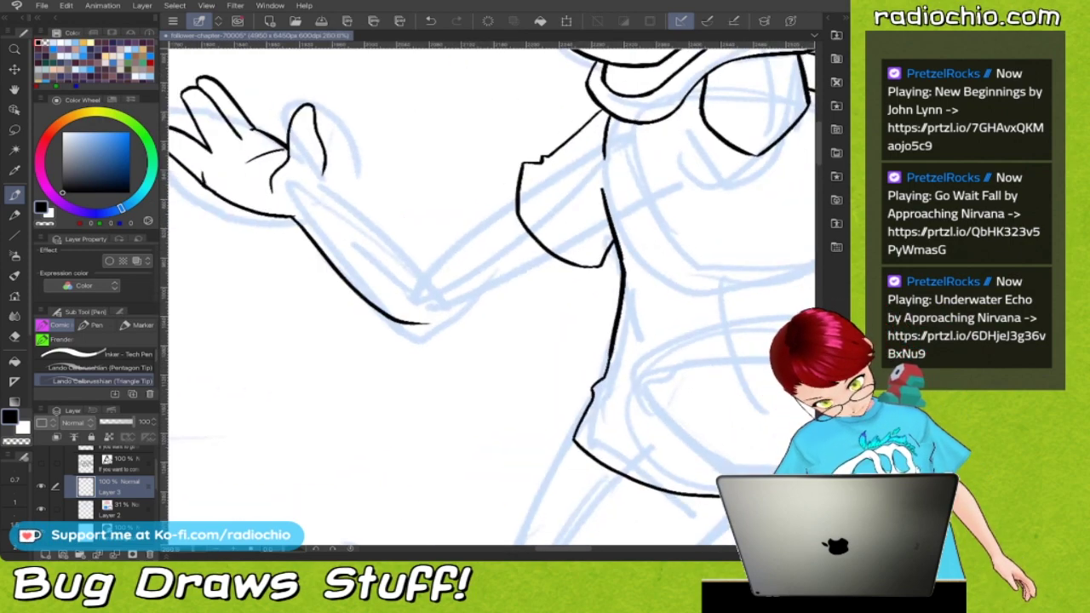
pyautogui.moveTo(343, 199); pyautogui.dragTo(424, 265)
pyautogui.scroll(2, 491, 296)
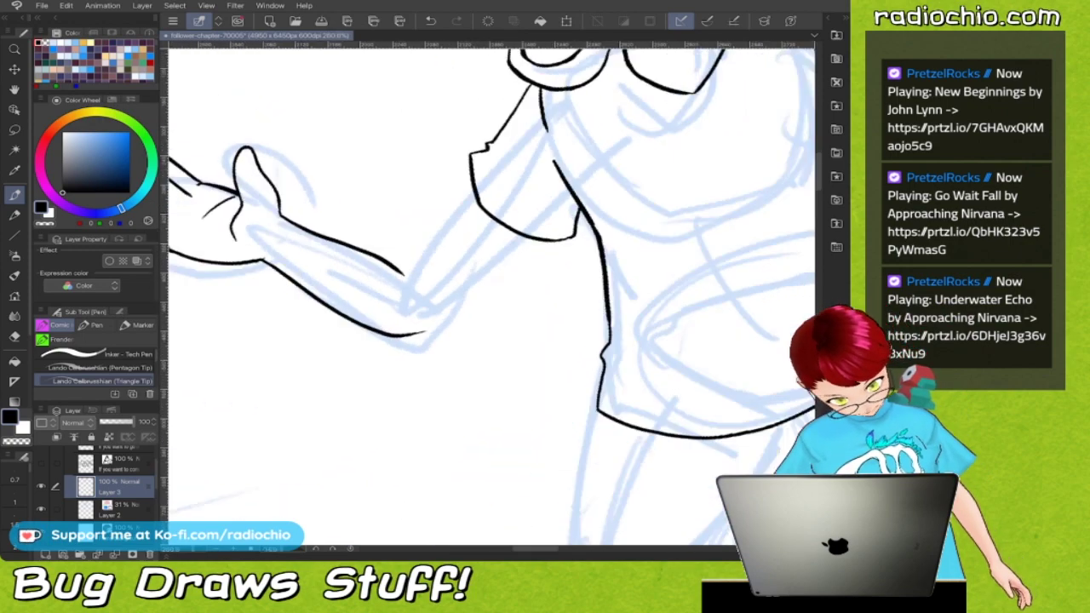
pyautogui.moveTo(352, 288); pyautogui.dragTo(481, 155)
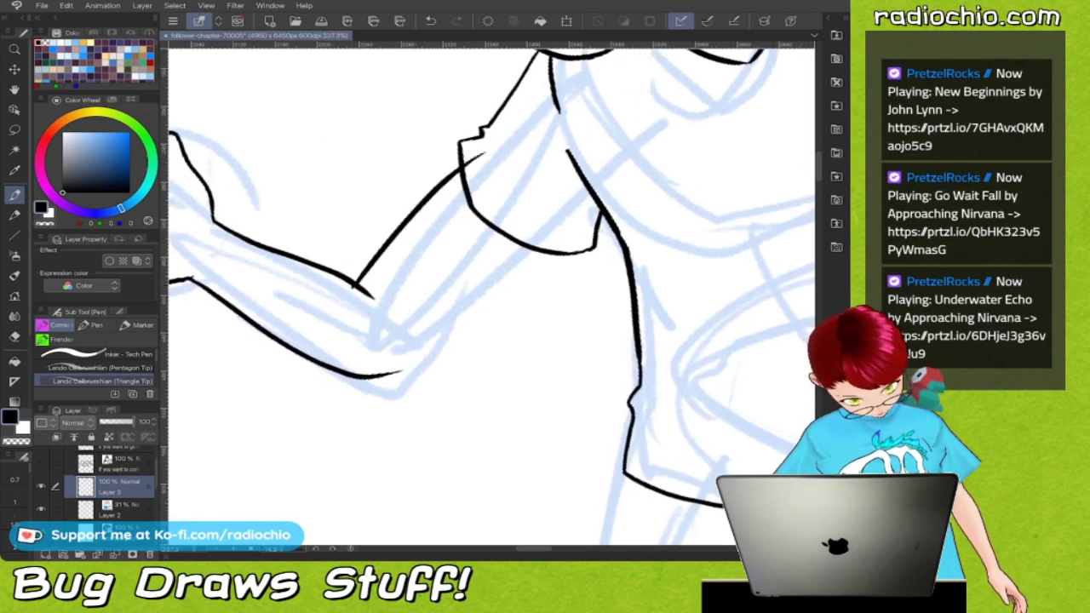
pyautogui.moveTo(397, 373); pyautogui.dragTo(538, 219)
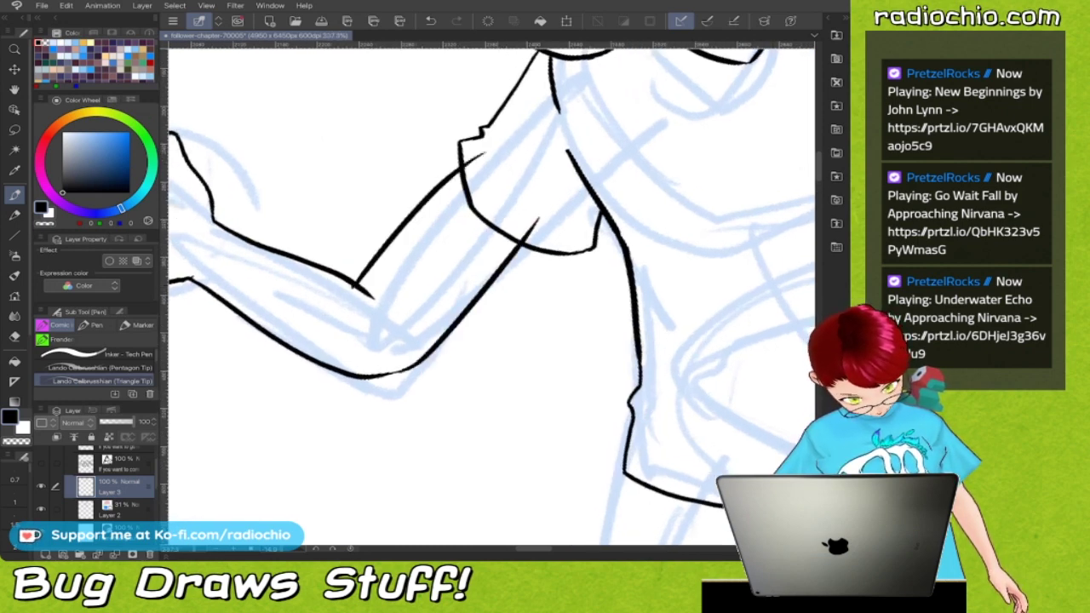
# Erase the snout-side arm's line ends overlapping the inside of the sleeve with transparent colour
pyautogui.scroll(3, 477, 183)
pyautogui.press('i')
pyautogui.press('c')
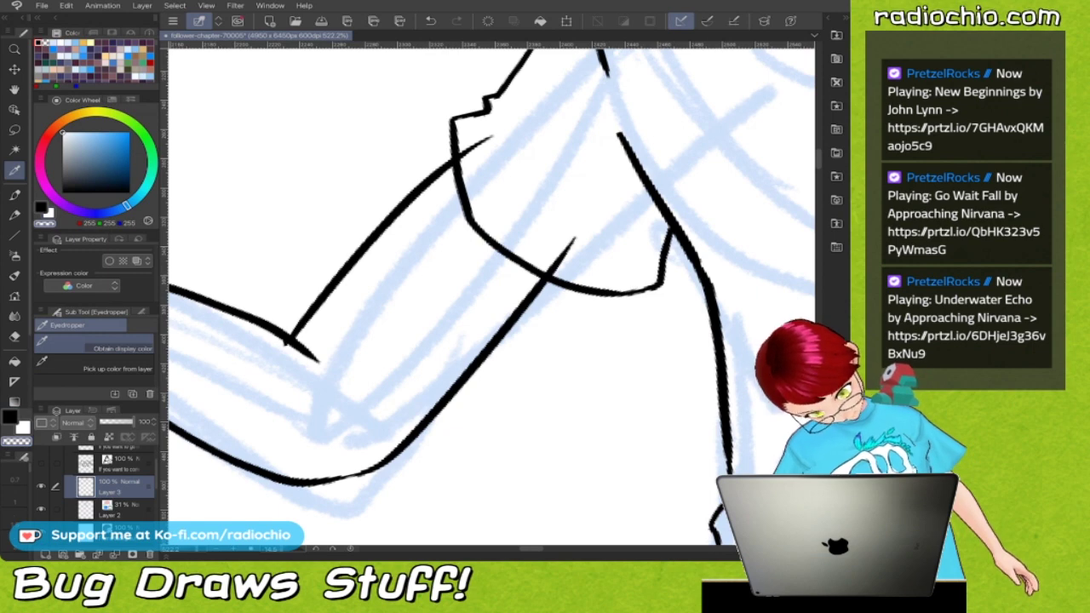
pyautogui.press('p')
pyautogui.moveTo(460, 150); pyautogui.dragTo(467, 159)
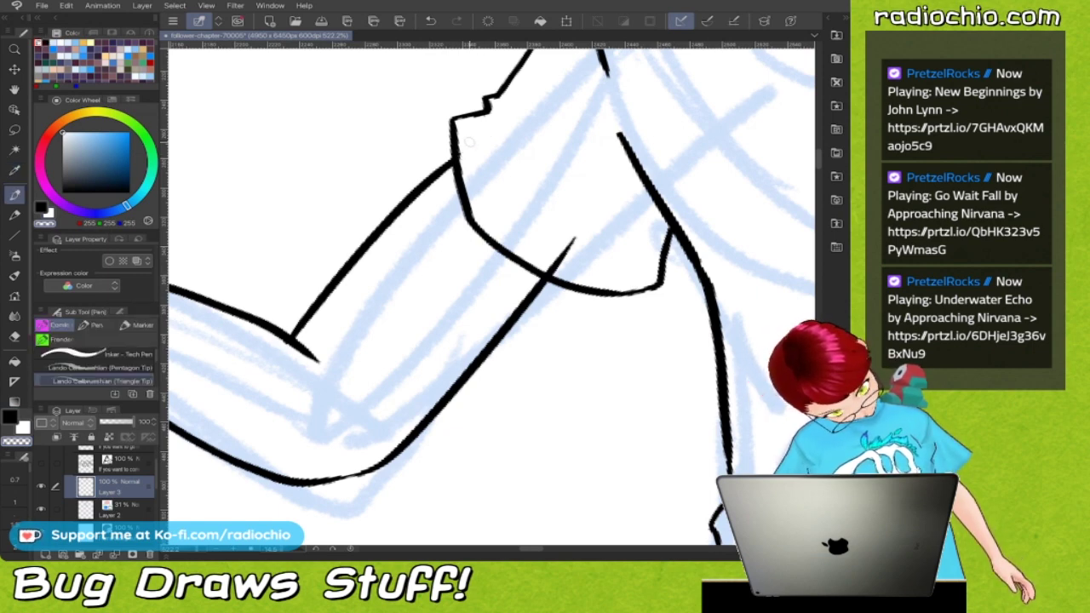
pyautogui.moveTo(574, 241)
pyautogui.mouseDown()
pyautogui.moveTo(559, 262)
pyautogui.moveTo(575, 236)
pyautogui.mouseUp()
pyautogui.scroll(-10, 491, 296)
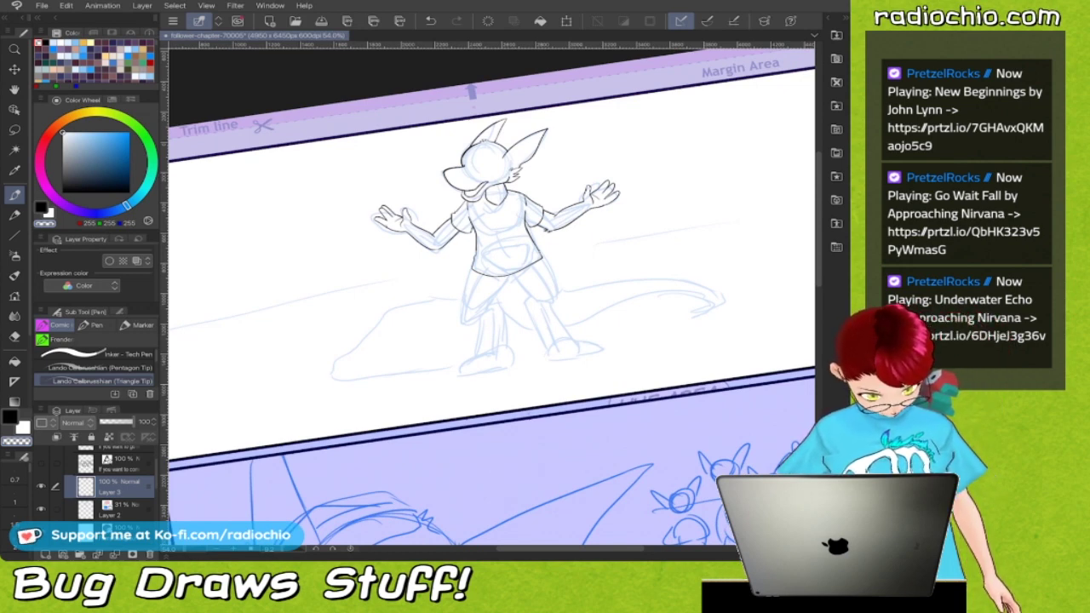
pyautogui.scroll(3, 599, 193)
pyautogui.scroll(3, 491, 294)
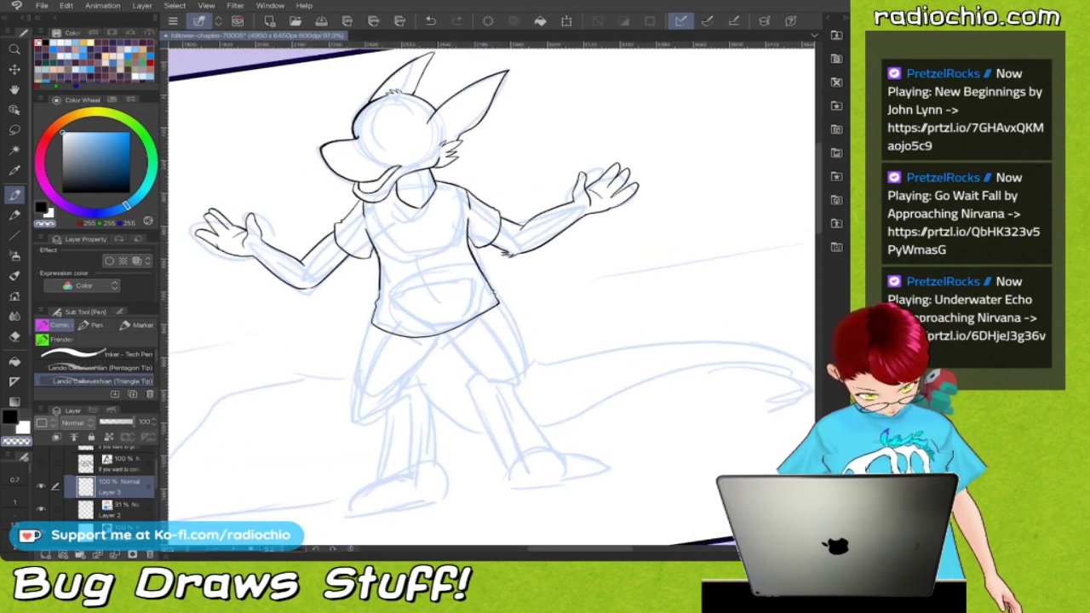
pyautogui.scroll(-2, 491, 294)
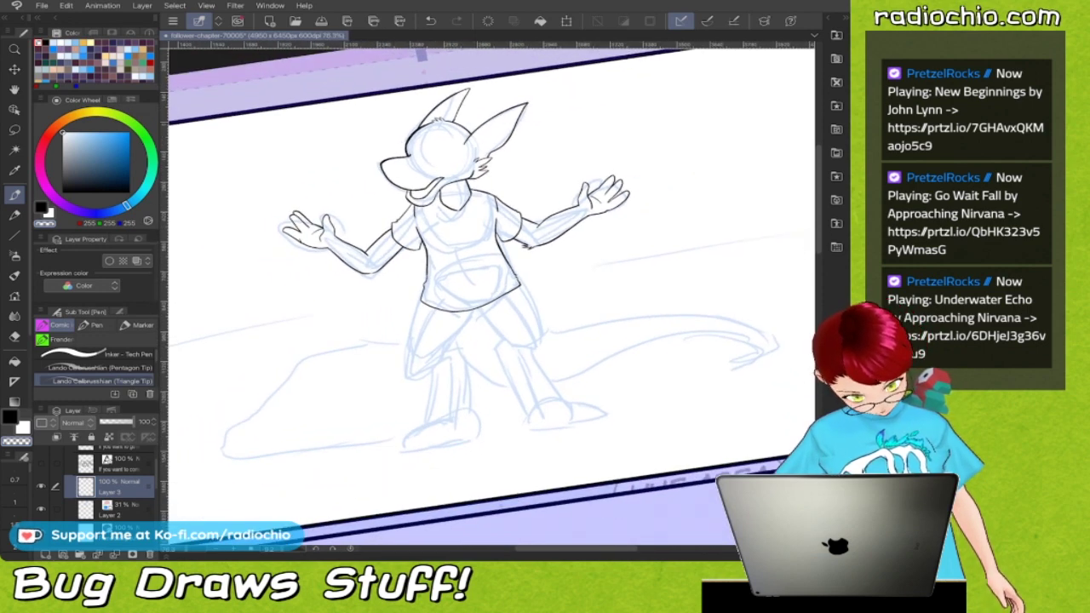
# Lasso the inked snout-side forearm and hand, scale them down and shift them toward the shirt sleeve
pyautogui.scroll(-1, 492, 296)
pyautogui.scroll(3, 491, 296)
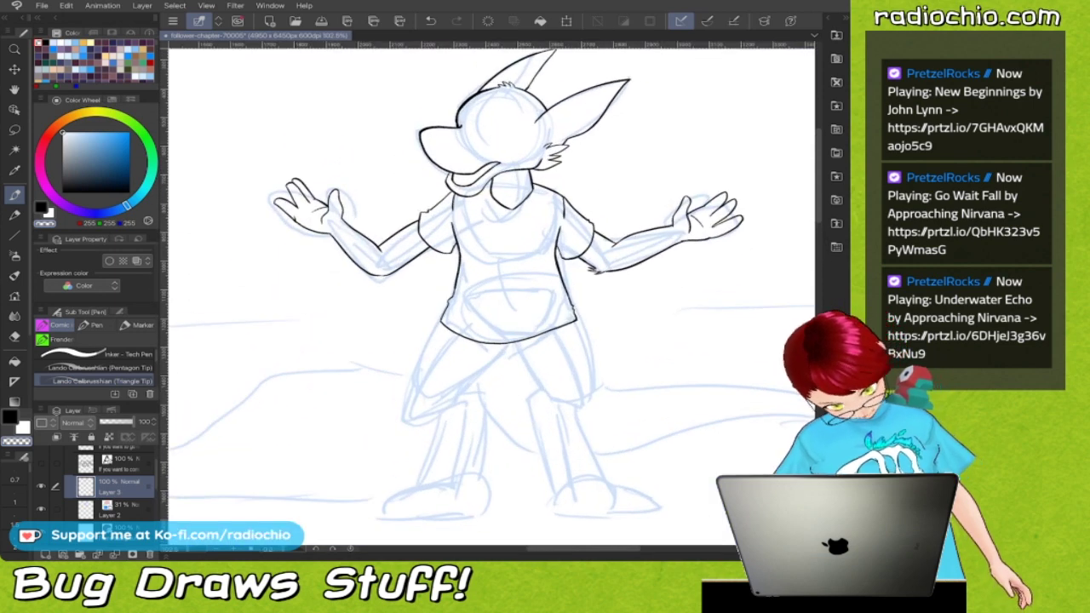
pyautogui.scroll(2, 393, 188)
pyautogui.press('g')
pyautogui.press('m')
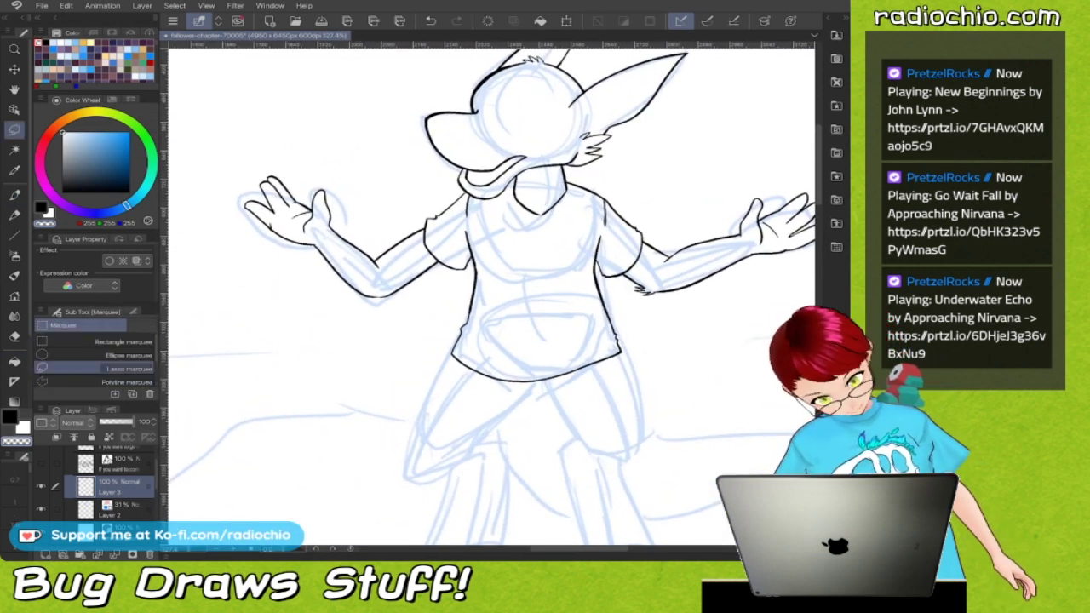
pyautogui.moveTo(426, 227)
pyautogui.mouseDown()
pyautogui.moveTo(416, 209)
pyautogui.moveTo(251, 150)
pyautogui.moveTo(309, 327)
pyautogui.moveTo(431, 317)
pyautogui.moveTo(447, 268)
pyautogui.moveTo(422, 217)
pyautogui.mouseUp()
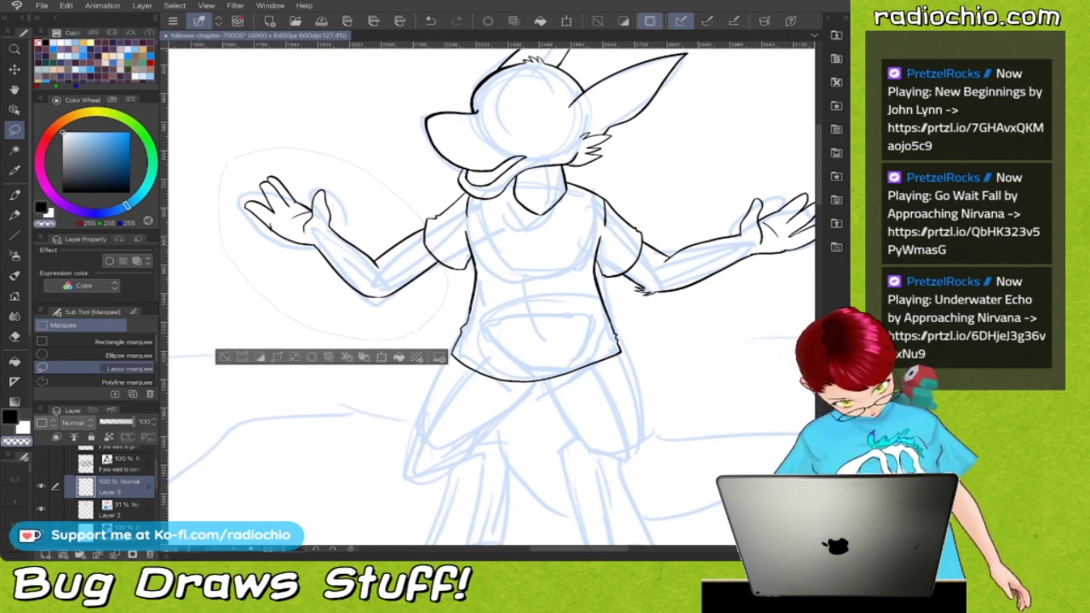
pyautogui.hotkey('ctrl', 't')
pyautogui.moveTo(219, 148); pyautogui.dragTo(273, 193)
pyautogui.moveTo(430, 310)
pyautogui.mouseDown()
pyautogui.moveTo(432, 283)
pyautogui.moveTo(434, 294)
pyautogui.mouseUp()
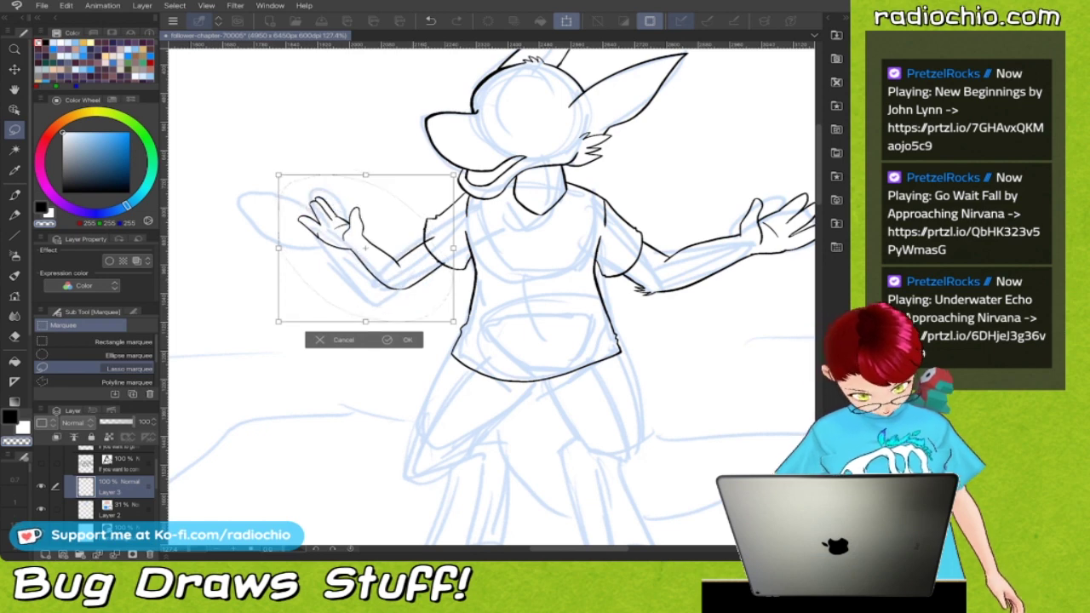
# Enlarge the snout-side forearm and hand slightly, realign them with the sleeve, apply the transform and deselect
pyautogui.moveTo(278, 176); pyautogui.dragTo(260, 160)
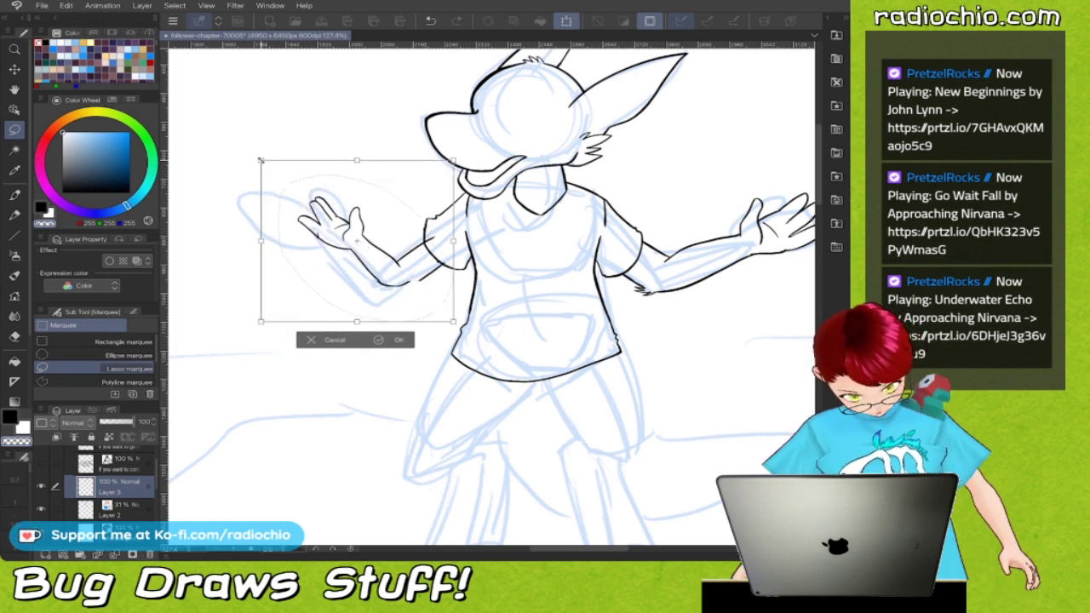
pyautogui.moveTo(416, 286); pyautogui.dragTo(417, 294)
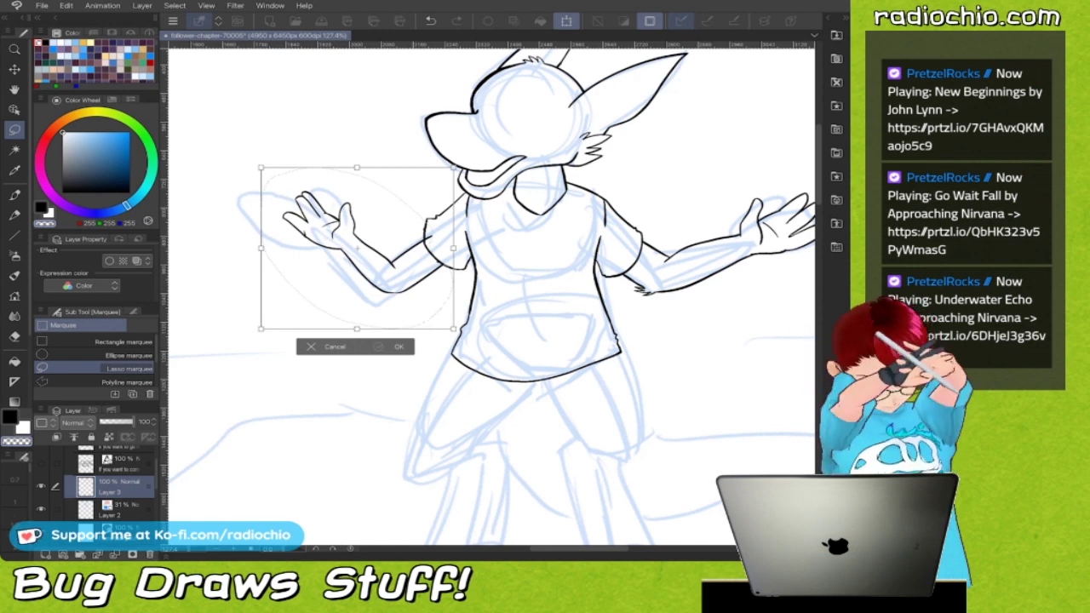
pyautogui.click(380, 347)
pyautogui.scroll(-2, 294, 247)
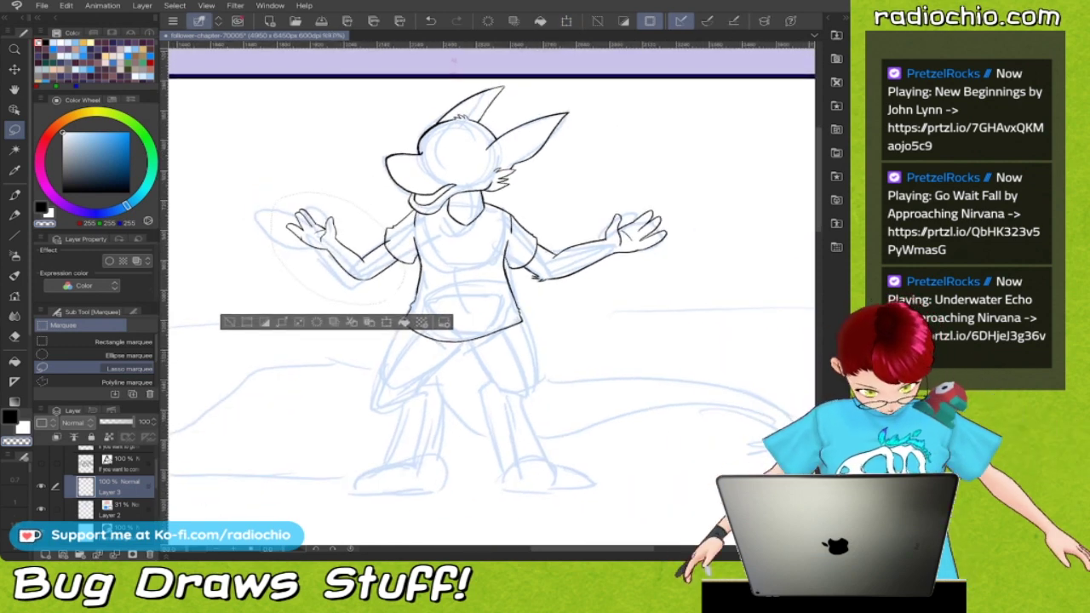
pyautogui.hotkey('ctrl', 'd')
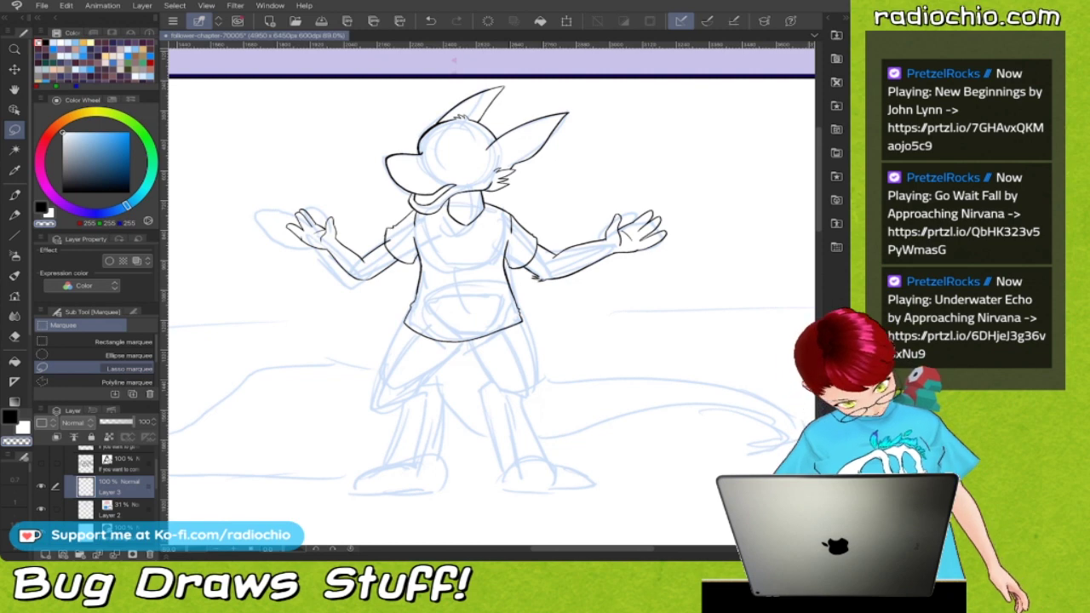
# Lasso the rear forearm and hand, scale them down, align them with the sleeve cuff, apply and deselect
pyautogui.scroll(2, 591, 228)
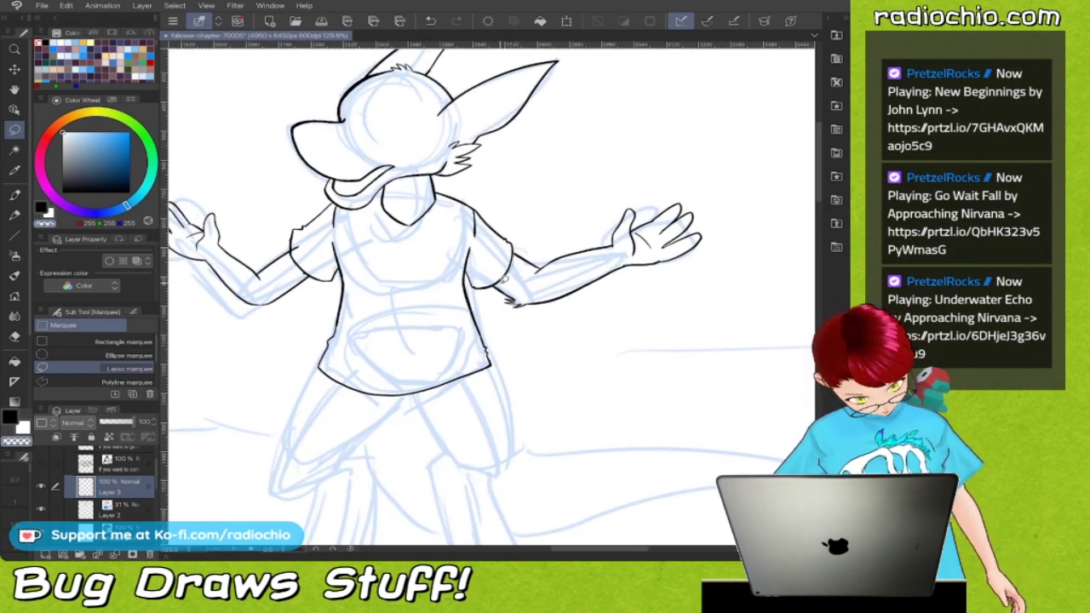
pyautogui.moveTo(548, 336)
pyautogui.mouseDown()
pyautogui.moveTo(720, 255)
pyautogui.moveTo(707, 203)
pyautogui.moveTo(615, 190)
pyautogui.moveTo(539, 236)
pyautogui.moveTo(516, 281)
pyautogui.mouseUp()
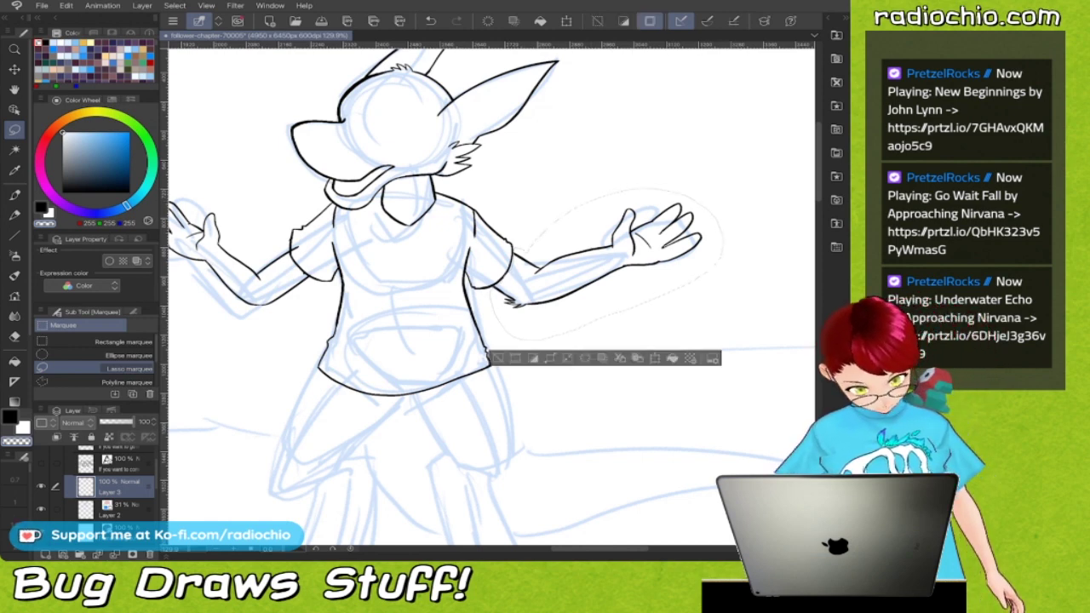
pyautogui.scroll(-1, 514, 207)
pyautogui.hotkey('ctrl', 't')
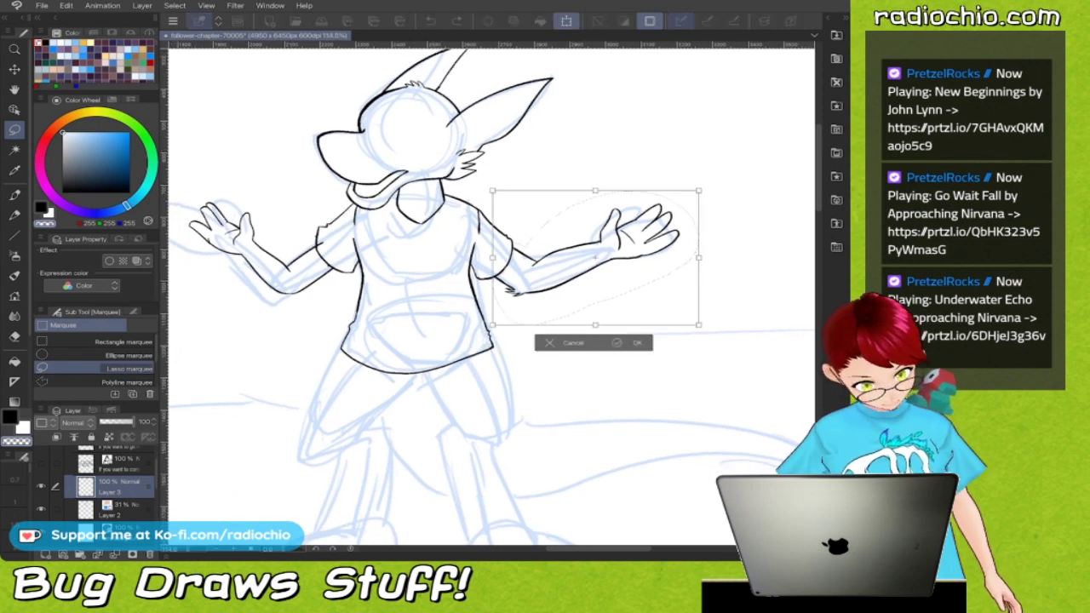
pyautogui.moveTo(698, 192); pyautogui.dragTo(661, 216)
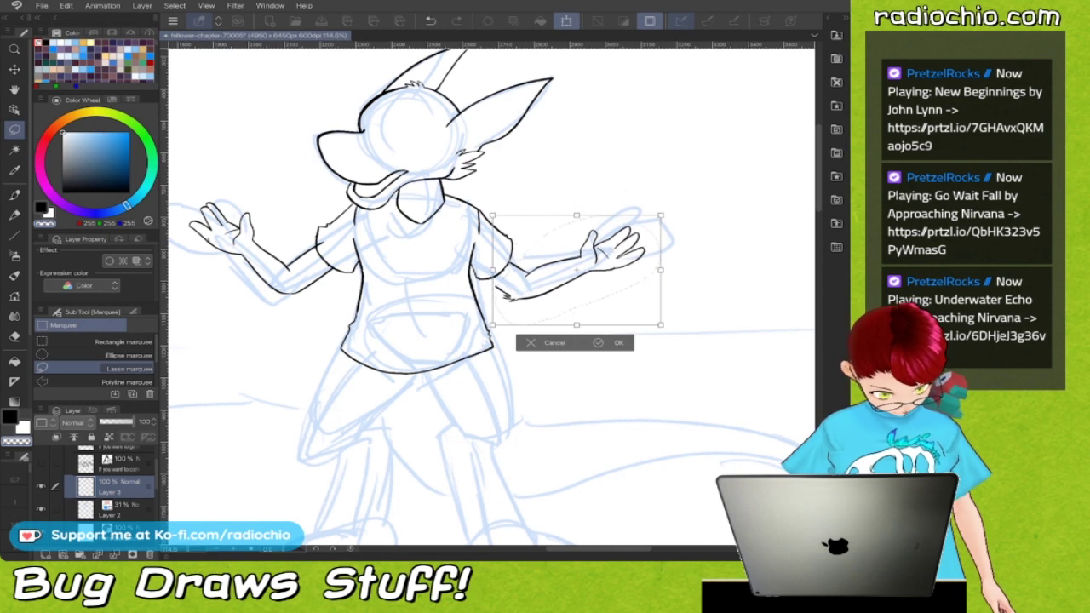
pyautogui.moveTo(542, 281); pyautogui.dragTo(545, 268)
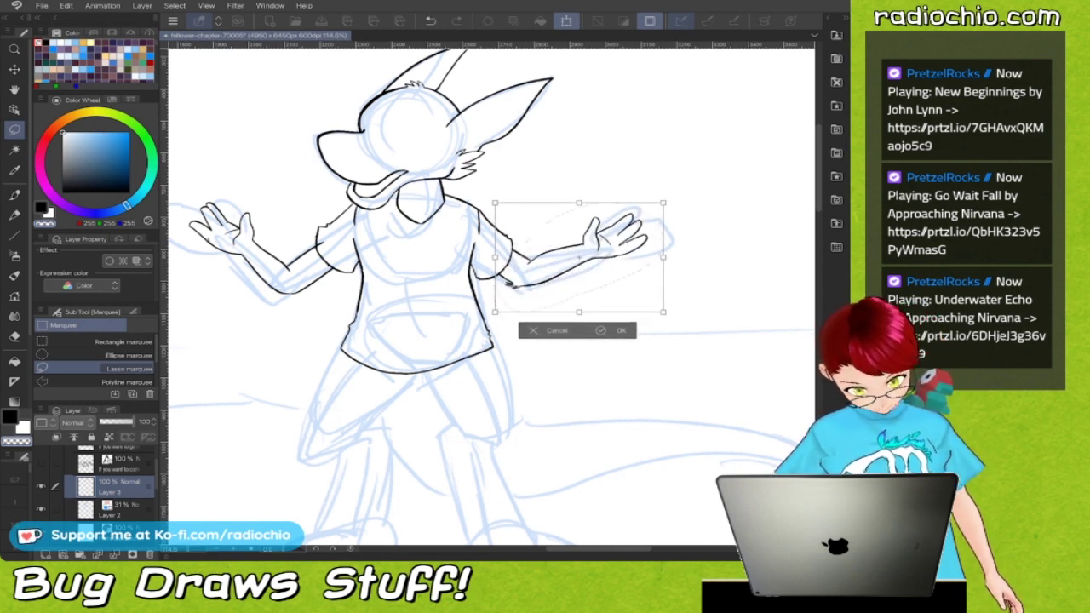
pyautogui.click(610, 330)
pyautogui.click(472, 330)
# Erase the resized snout-side arm's upper line end where it pokes past the cuff into the sleeve
pyautogui.scroll(5, 286, 271)
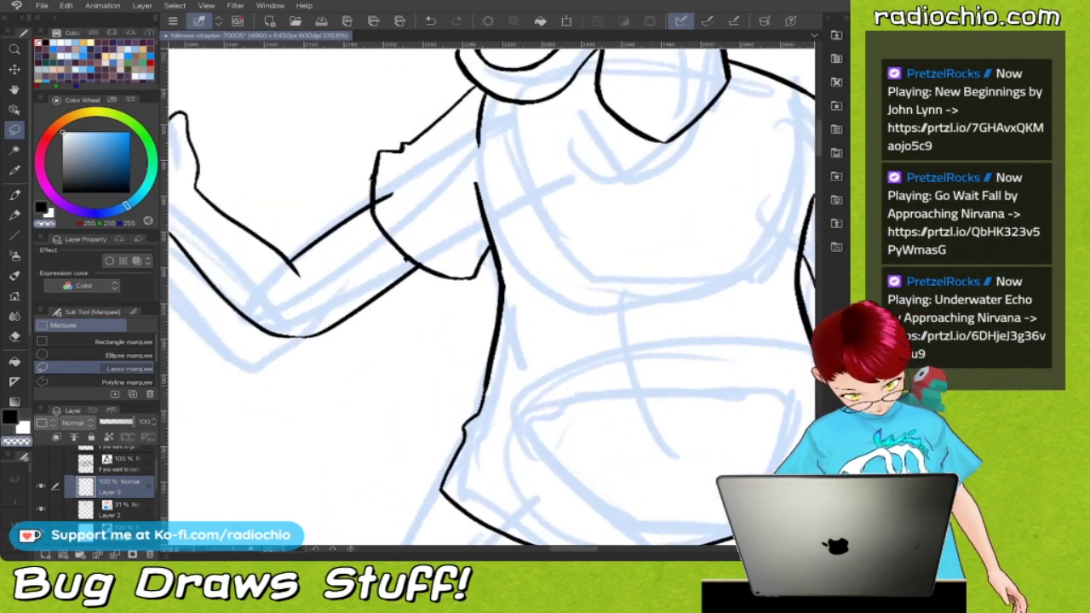
pyautogui.scroll(2, 265, 273)
pyautogui.press('p')
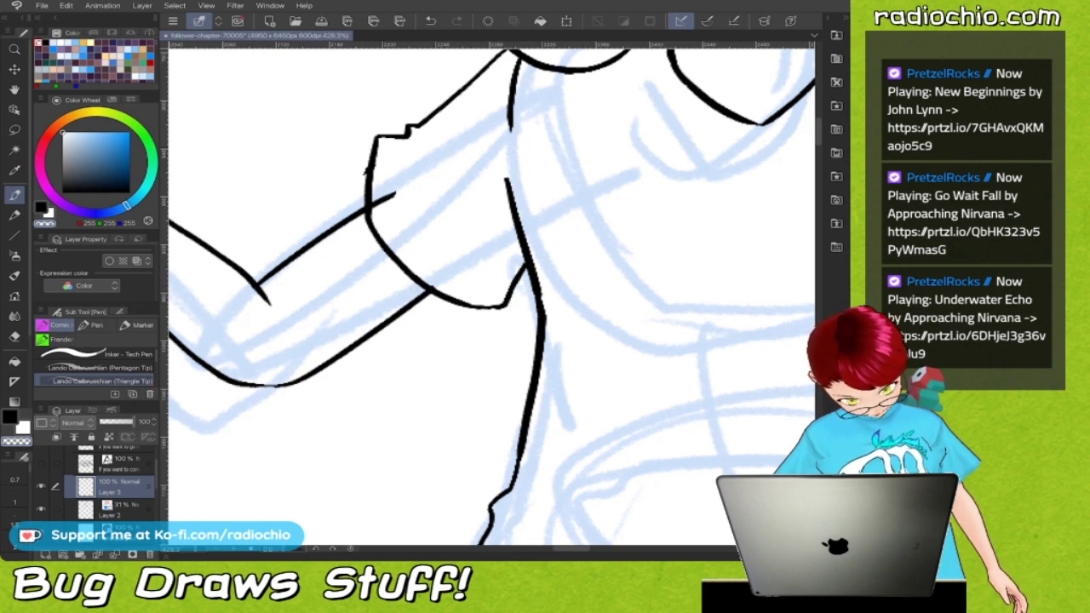
pyautogui.moveTo(372, 192)
pyautogui.mouseDown()
pyautogui.moveTo(376, 208)
pyautogui.moveTo(394, 195)
pyautogui.mouseUp()
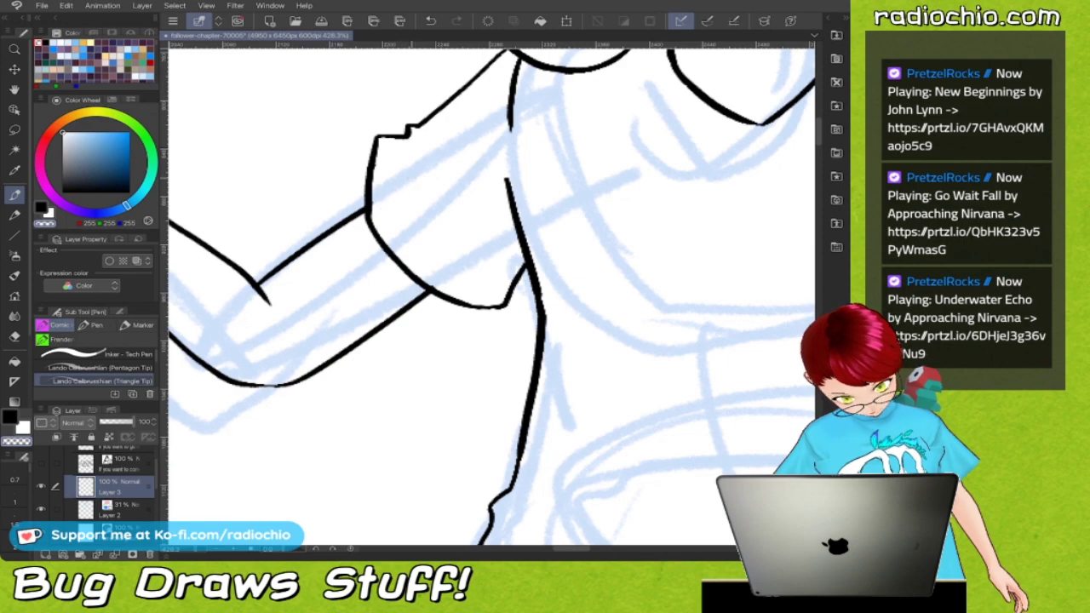
pyautogui.scroll(-5, 477, 264)
pyautogui.hscroll(3, 492, 296)
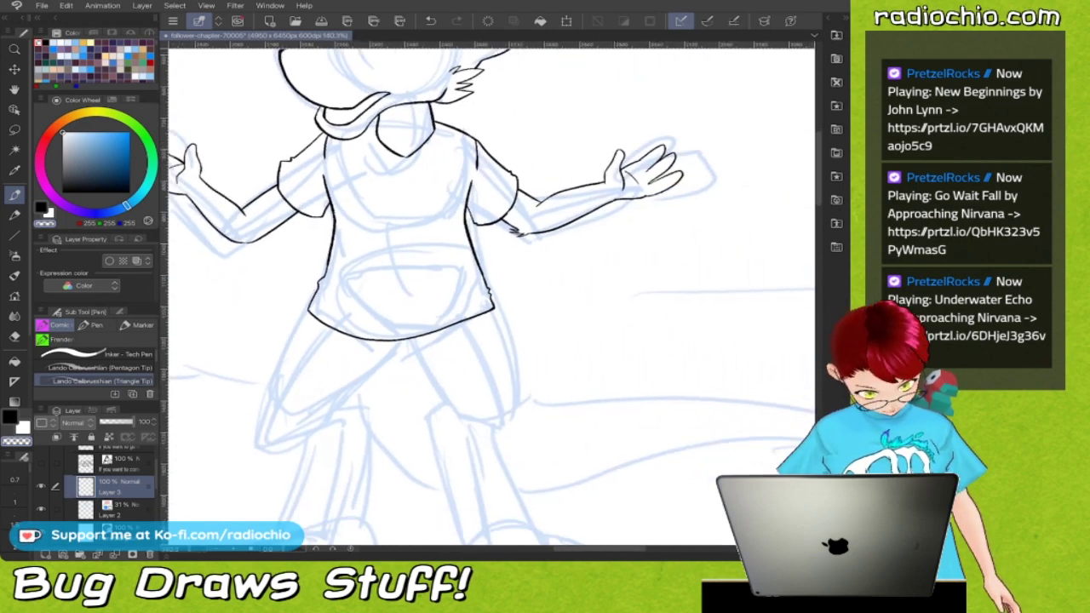
pyautogui.scroll(5, 528, 204)
pyautogui.scroll(2, 491, 293)
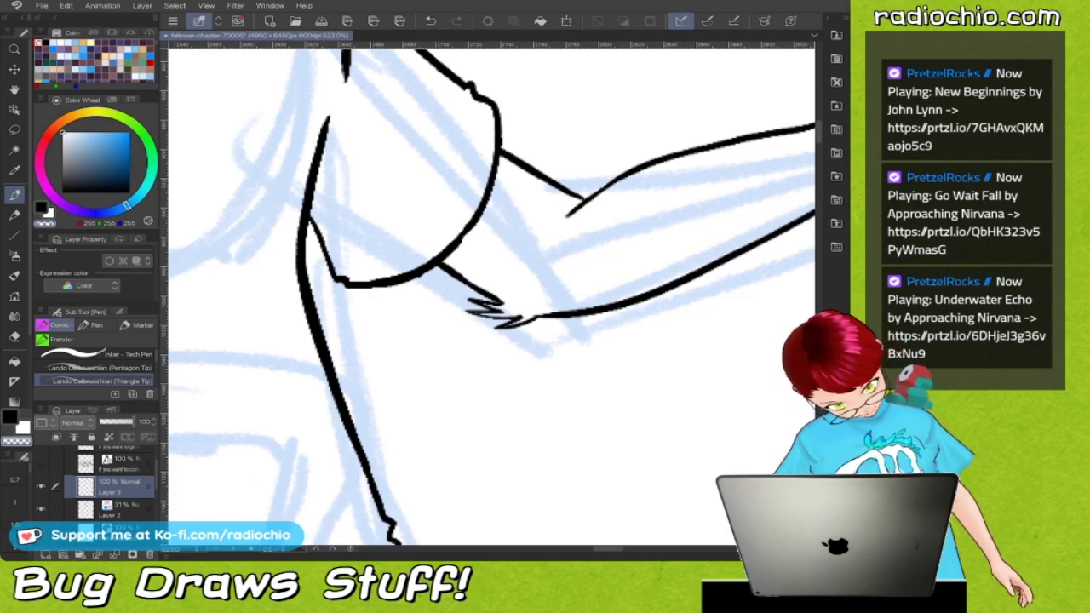
pyautogui.scroll(-4, 492, 293)
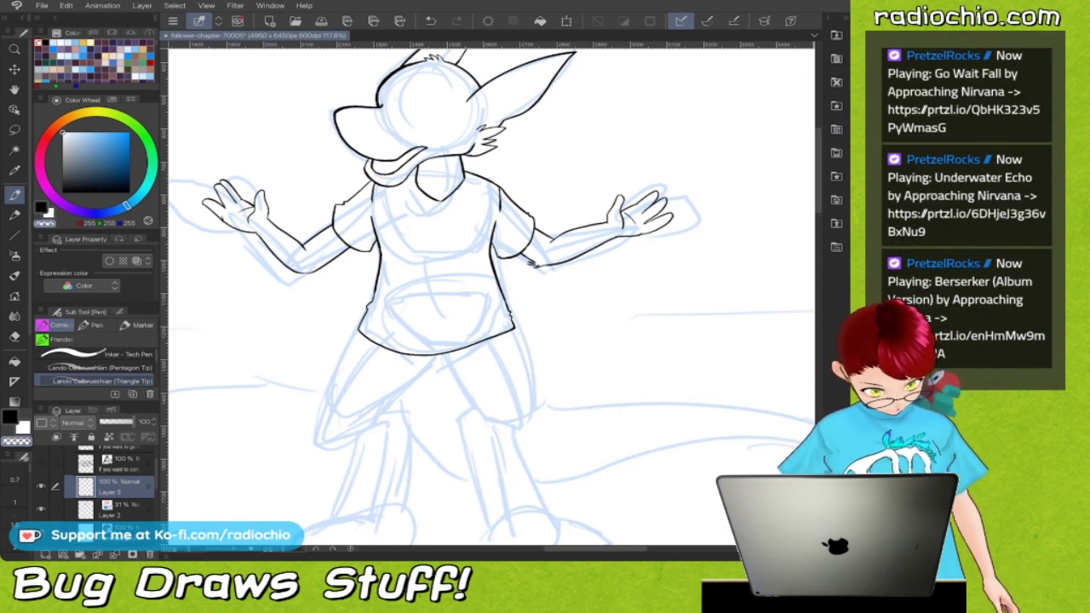
# Sample black from the inked shirt hem and ink the outer edges of both shorts legs down to the knees
pyautogui.scroll(-3, 491, 290)
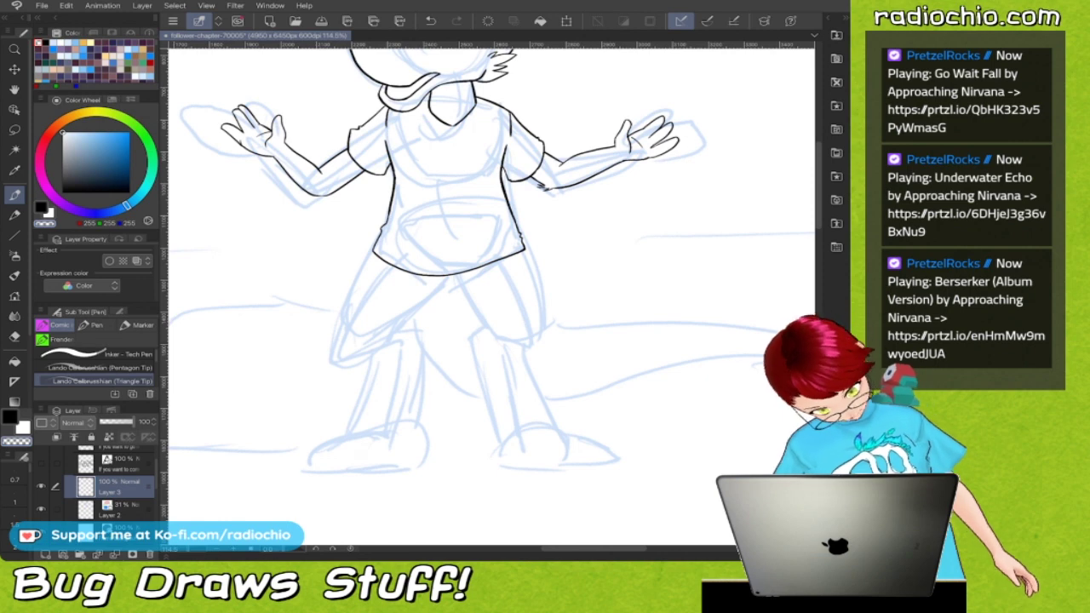
pyautogui.scroll(-3, 492, 296)
pyautogui.press('i')
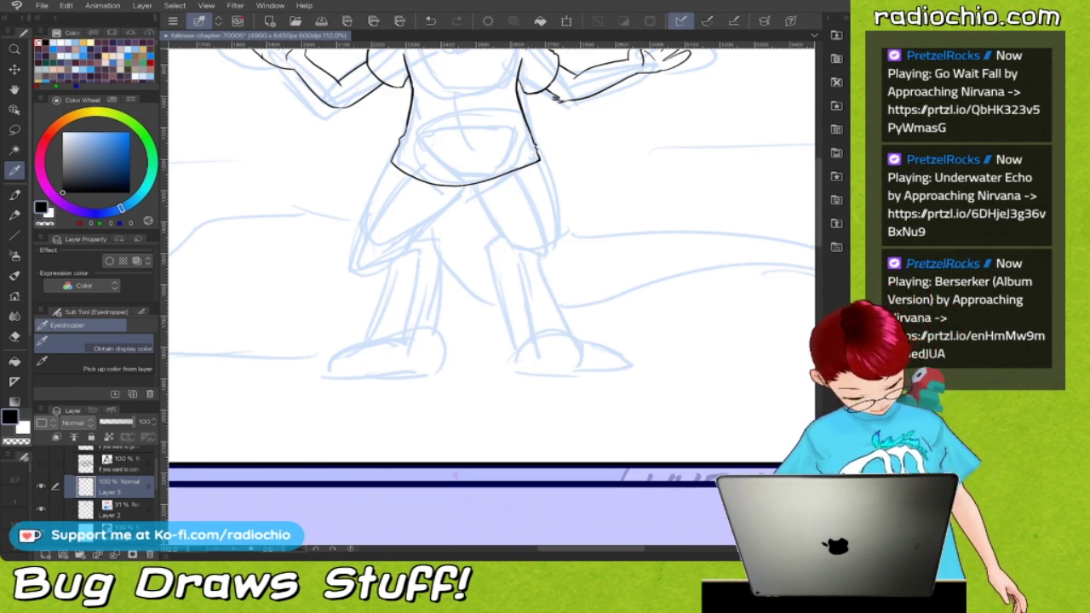
pyautogui.scroll(3, 491, 298)
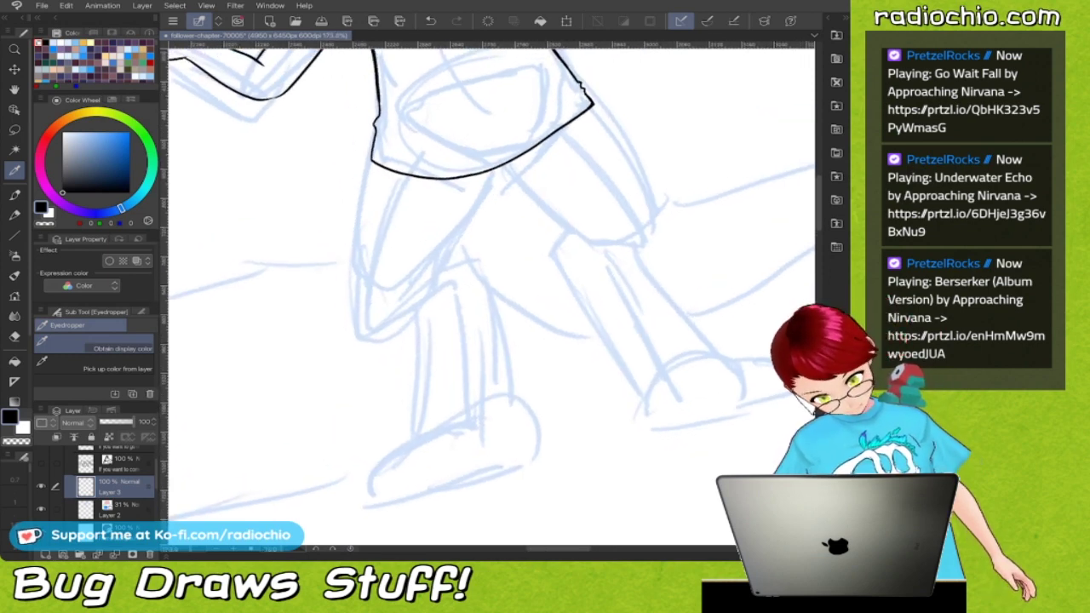
pyautogui.click(379, 160)
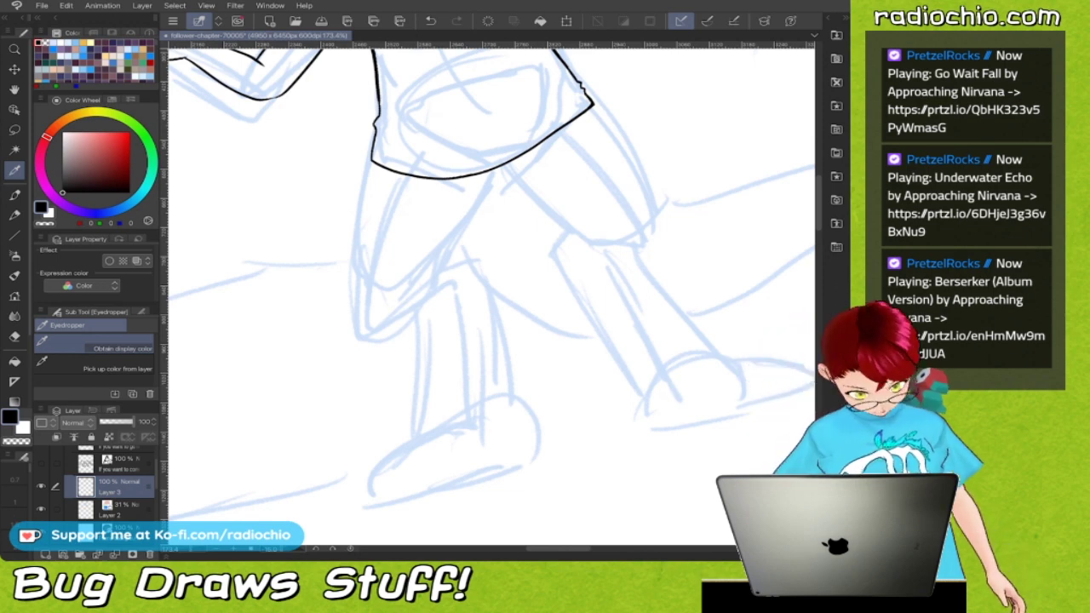
pyautogui.press('p')
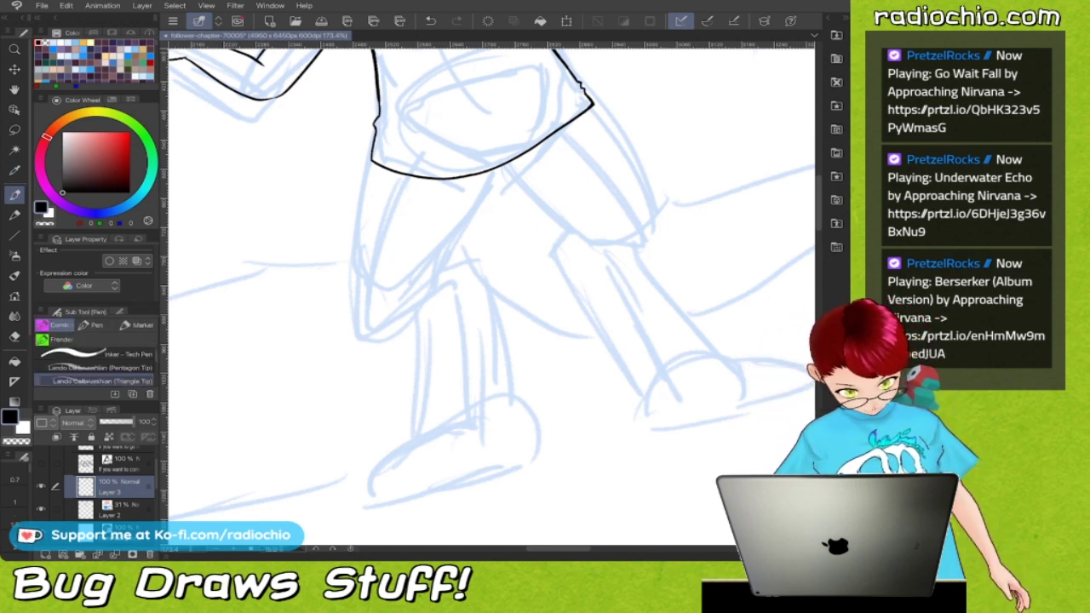
pyautogui.moveTo(372, 164)
pyautogui.mouseDown()
pyautogui.moveTo(354, 251)
pyautogui.moveTo(379, 333)
pyautogui.mouseUp()
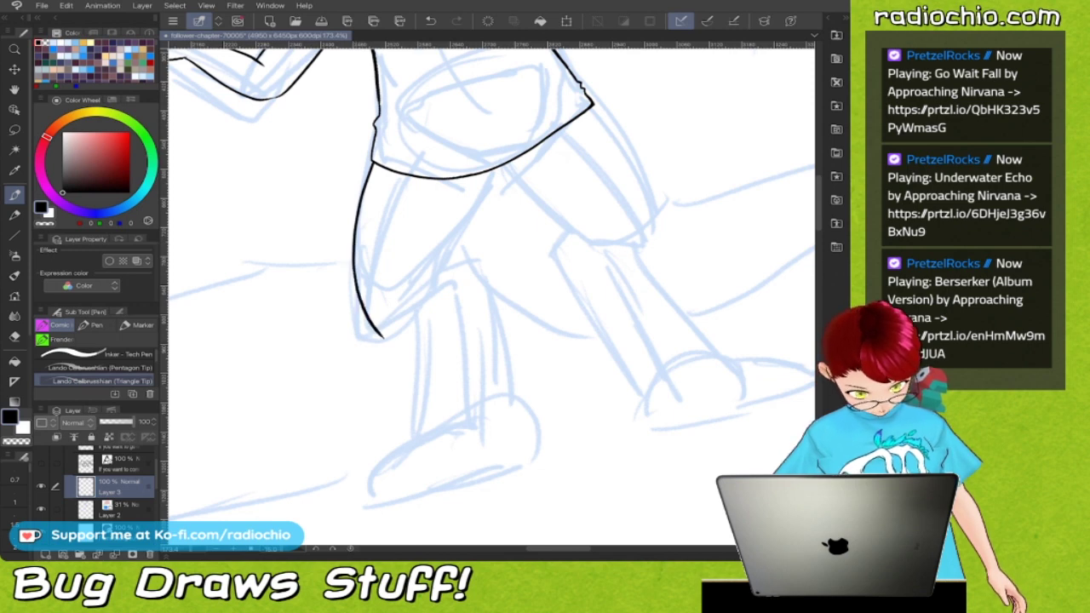
pyautogui.scroll(-1, 491, 297)
pyautogui.moveTo(515, 154)
pyautogui.mouseDown()
pyautogui.moveTo(531, 252)
pyautogui.moveTo(517, 298)
pyautogui.mouseUp()
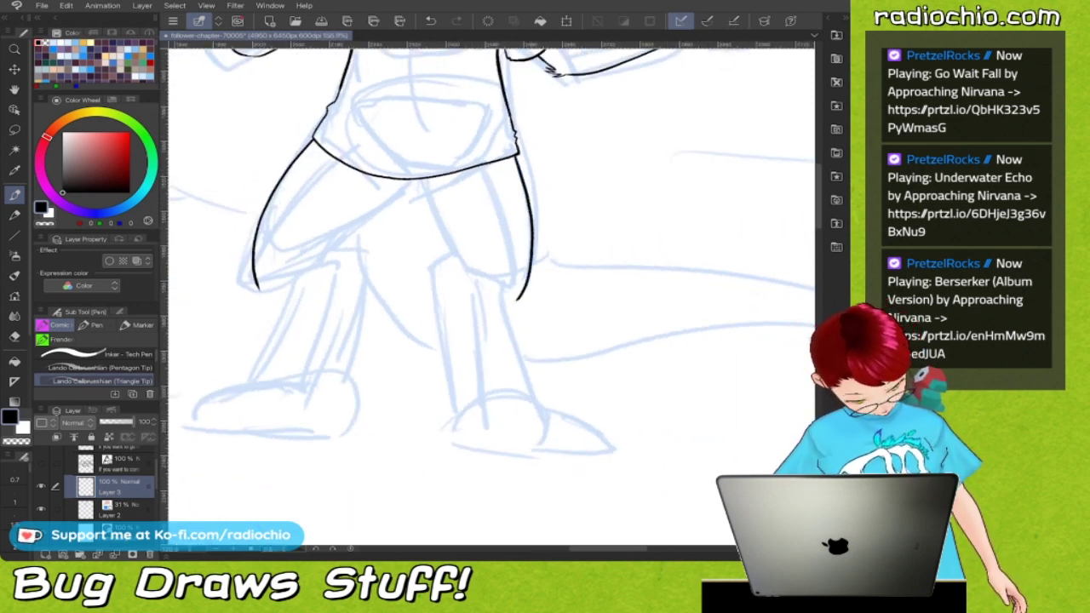
# Ink the inner edges of both shorts legs, redoing the snout-side stroke until it curves cleanly toward the knee
pyautogui.scroll(2, 492, 296)
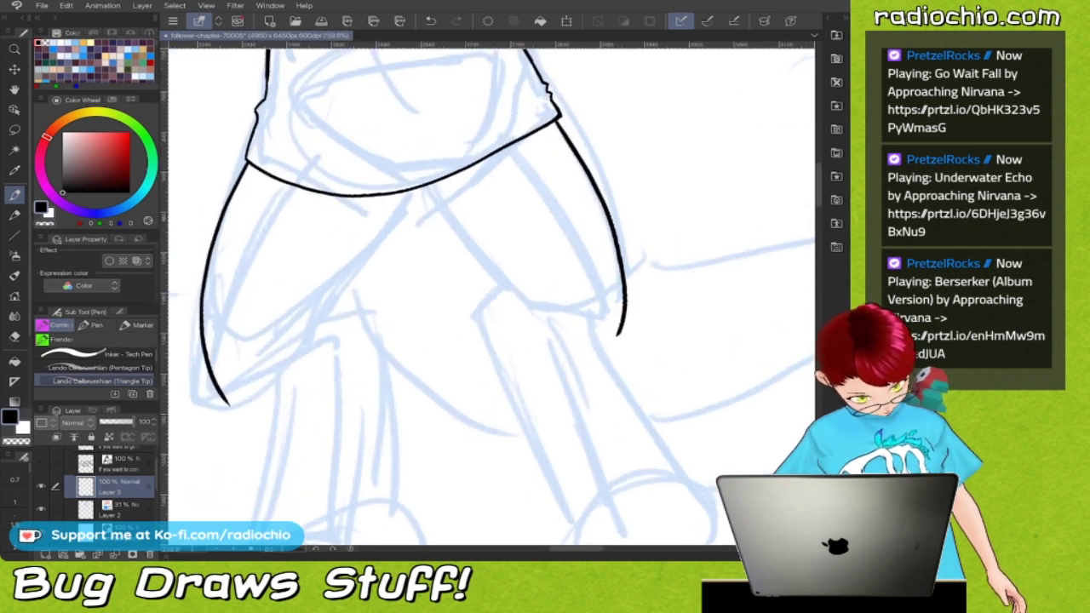
pyautogui.moveTo(461, 250); pyautogui.dragTo(516, 306)
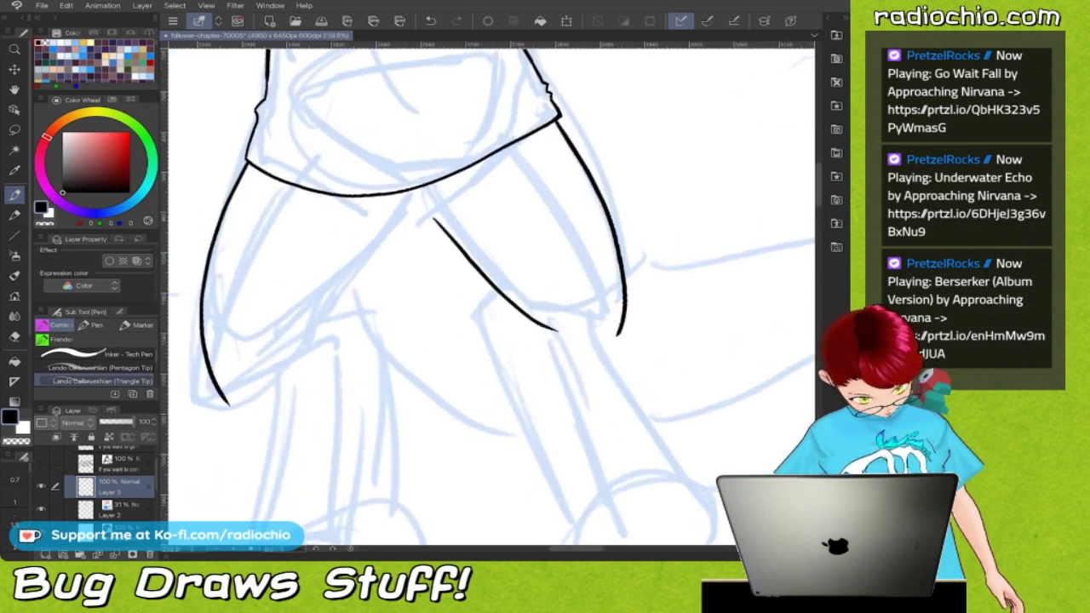
pyautogui.scroll(2, 491, 297)
pyautogui.moveTo(468, 188); pyautogui.dragTo(457, 370)
pyautogui.hotkey('ctrl', 'z')
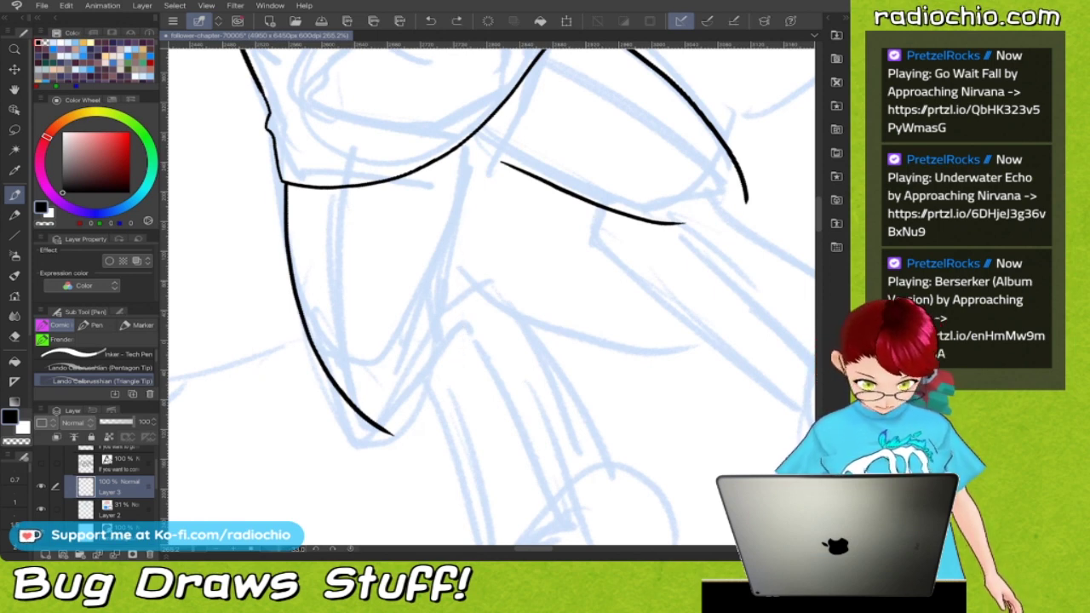
pyautogui.moveTo(467, 189)
pyautogui.mouseDown()
pyautogui.moveTo(463, 273)
pyautogui.moveTo(439, 390)
pyautogui.mouseUp()
pyautogui.hotkey('ctrl', 'z')
pyautogui.moveTo(464, 192); pyautogui.dragTo(445, 375)
# Ink the curved crotch line below the shirt hem and join both inner leg lines to it
pyautogui.scroll(-3, 491, 296)
pyautogui.scroll(3, 491, 297)
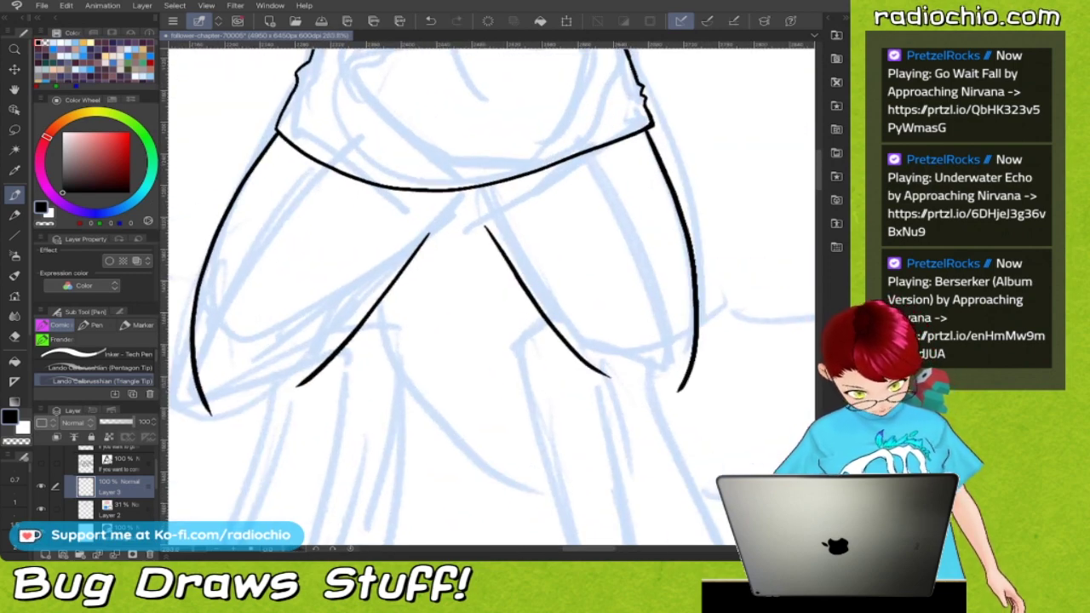
pyautogui.moveTo(402, 214)
pyautogui.mouseDown()
pyautogui.moveTo(444, 233)
pyautogui.moveTo(518, 210)
pyautogui.mouseUp()
pyautogui.scroll(3, 491, 296)
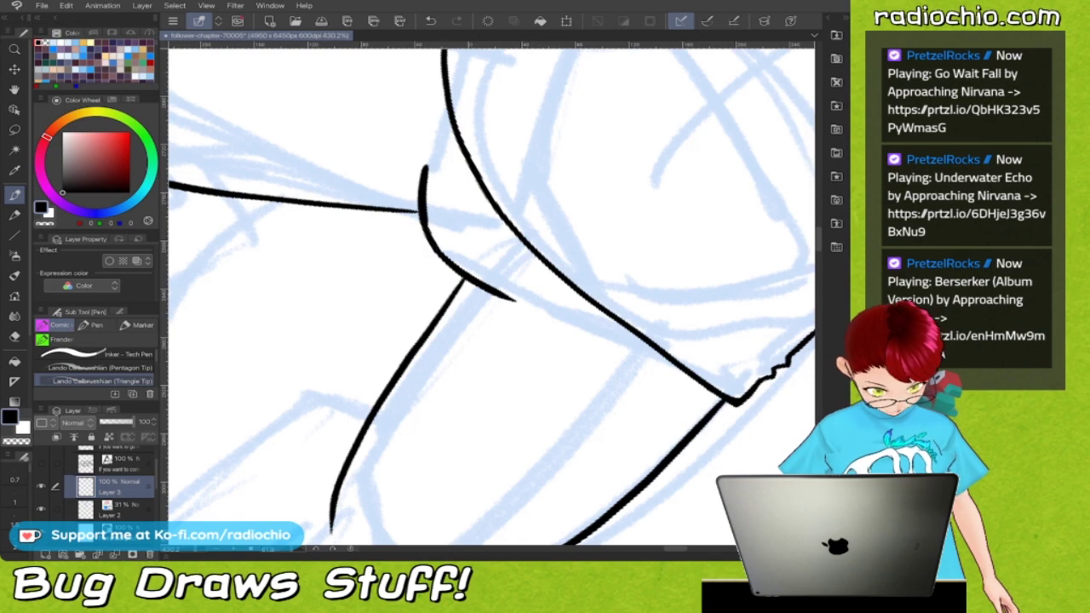
pyautogui.scroll(-2, 491, 296)
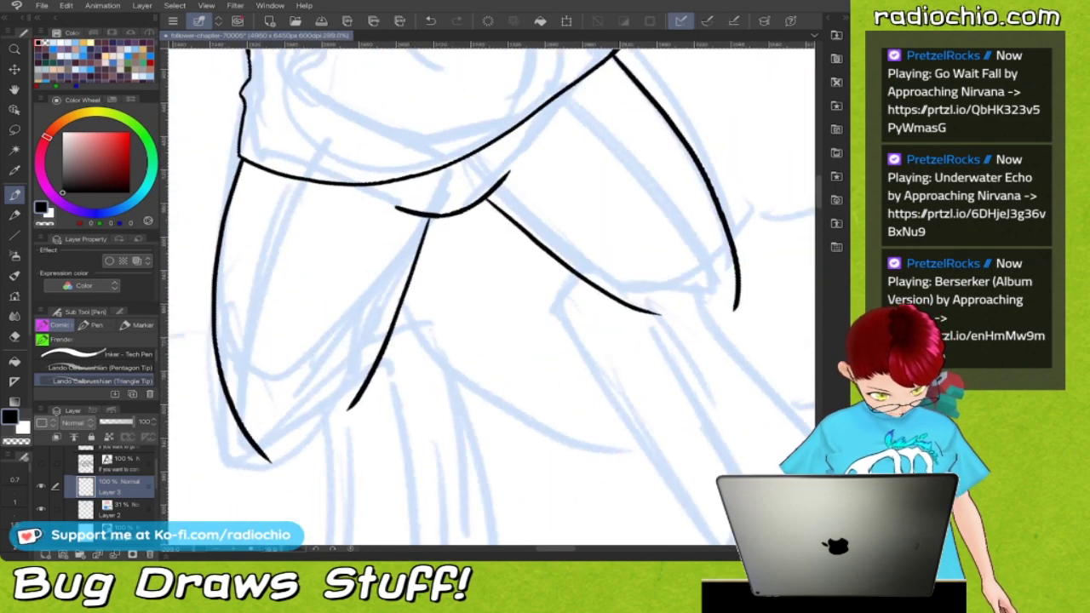
pyautogui.scroll(4, 492, 296)
pyautogui.moveTo(406, 247); pyautogui.dragTo(403, 290)
pyautogui.moveTo(558, 205); pyautogui.dragTo(584, 225)
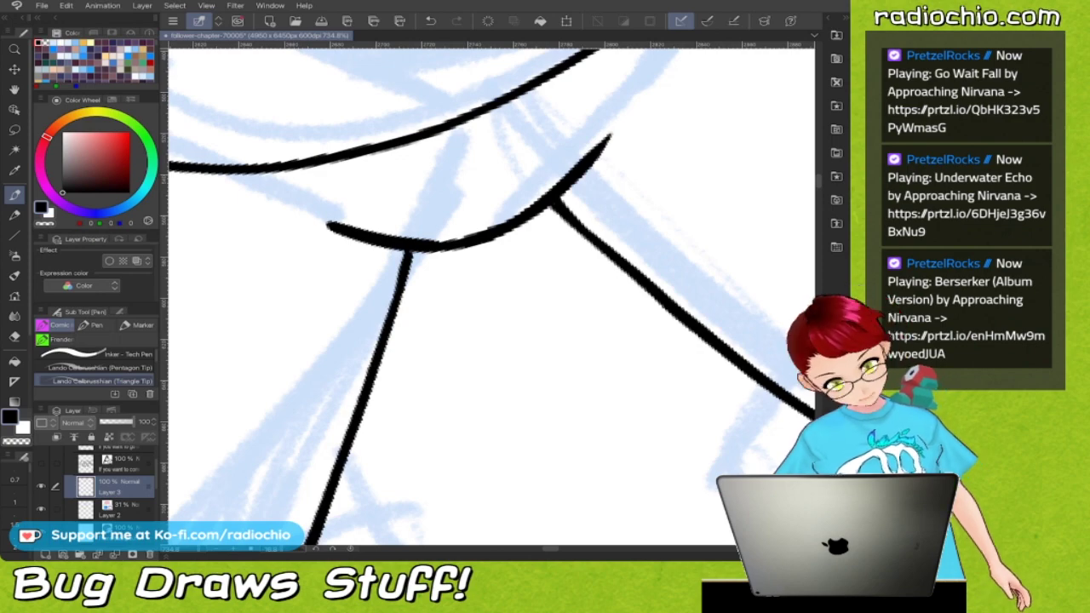
pyautogui.scroll(-5, 492, 154)
pyautogui.scroll(-2, 577, 197)
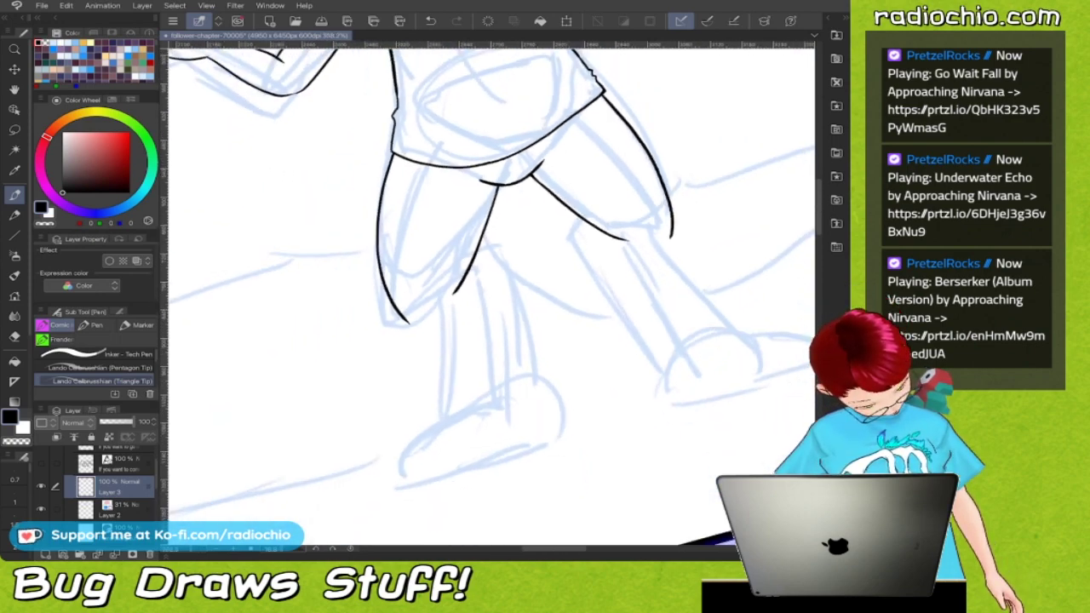
pyautogui.scroll(-4, 587, 286)
pyautogui.scroll(7, 586, 286)
pyautogui.scroll(-1, 491, 297)
pyautogui.scroll(2, 491, 294)
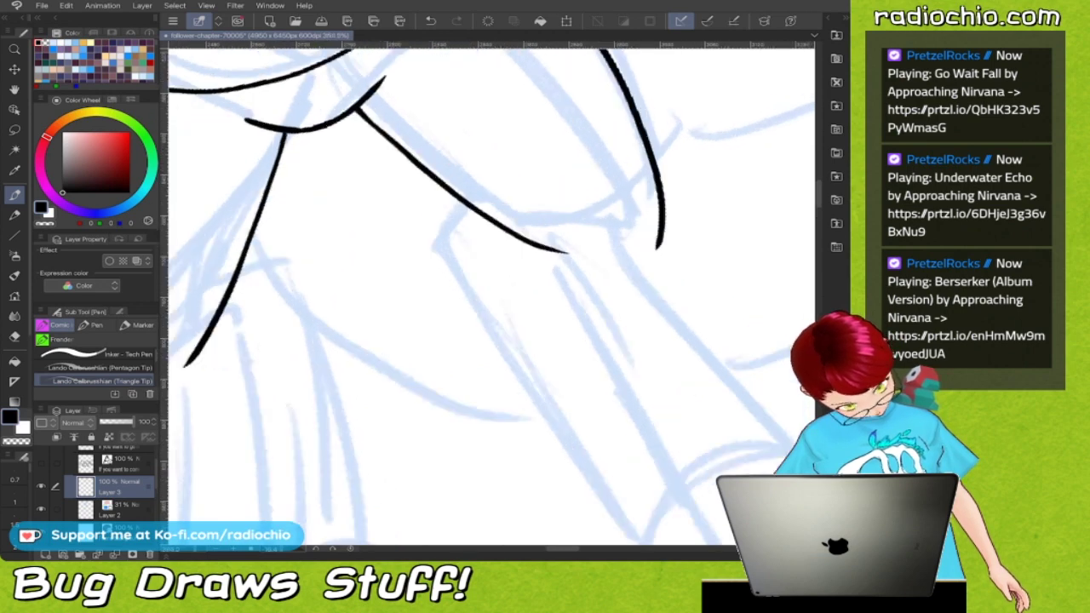
# Ink the folded cuffs below both knees, close the outer knee curve away from the snout, and clear the stray mark
pyautogui.moveTo(457, 249)
pyautogui.mouseDown()
pyautogui.moveTo(467, 326)
pyautogui.moveTo(536, 355)
pyautogui.moveTo(632, 331)
pyautogui.moveTo(667, 287)
pyautogui.mouseUp()
pyautogui.moveTo(663, 240); pyautogui.dragTo(633, 266)
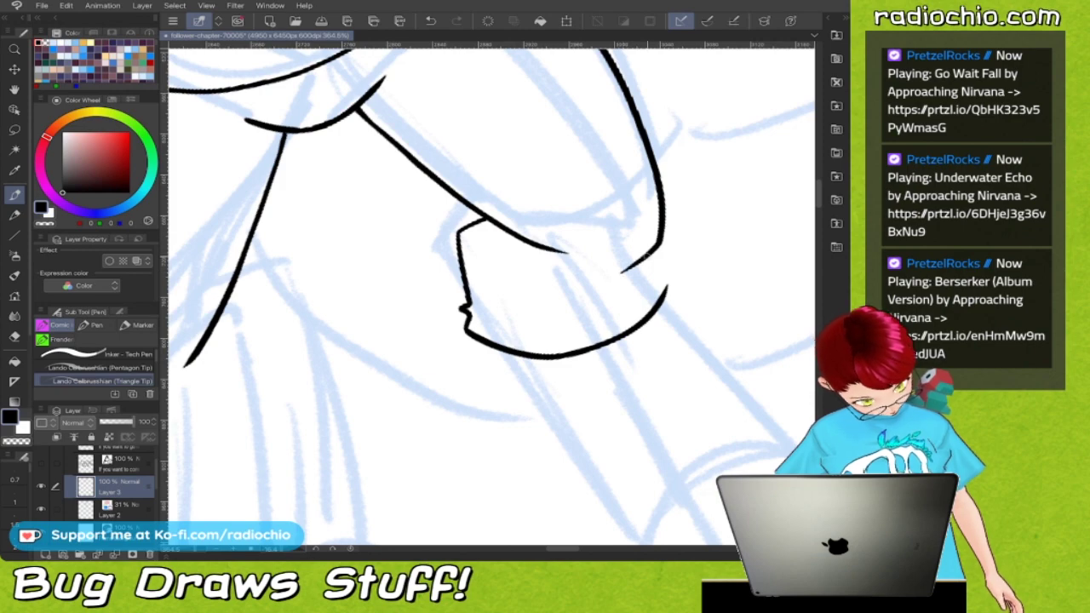
pyautogui.scroll(-2, 492, 294)
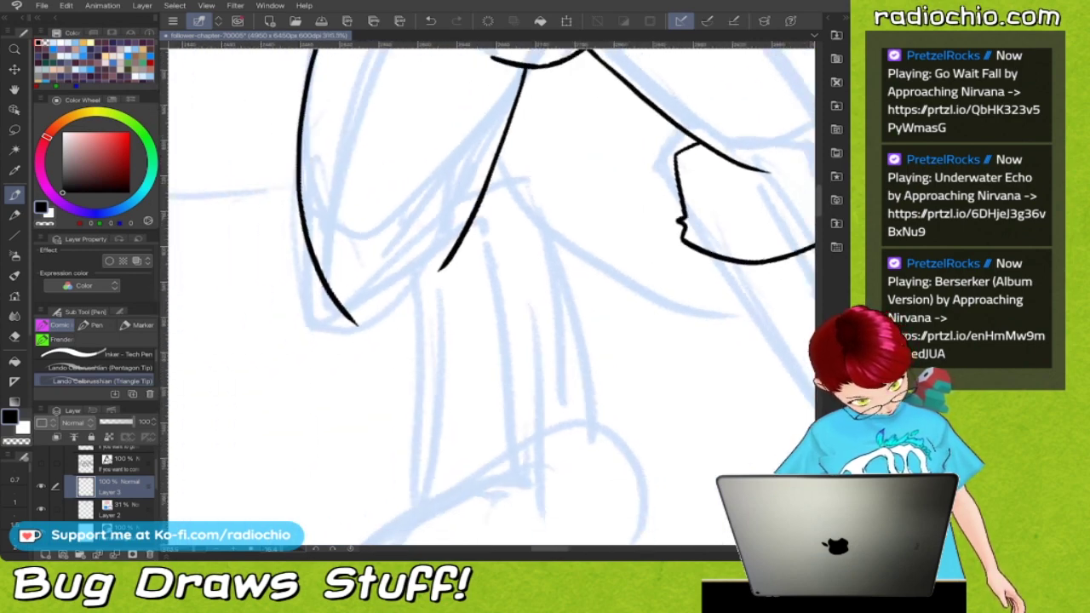
pyautogui.scroll(-4, 545, 281)
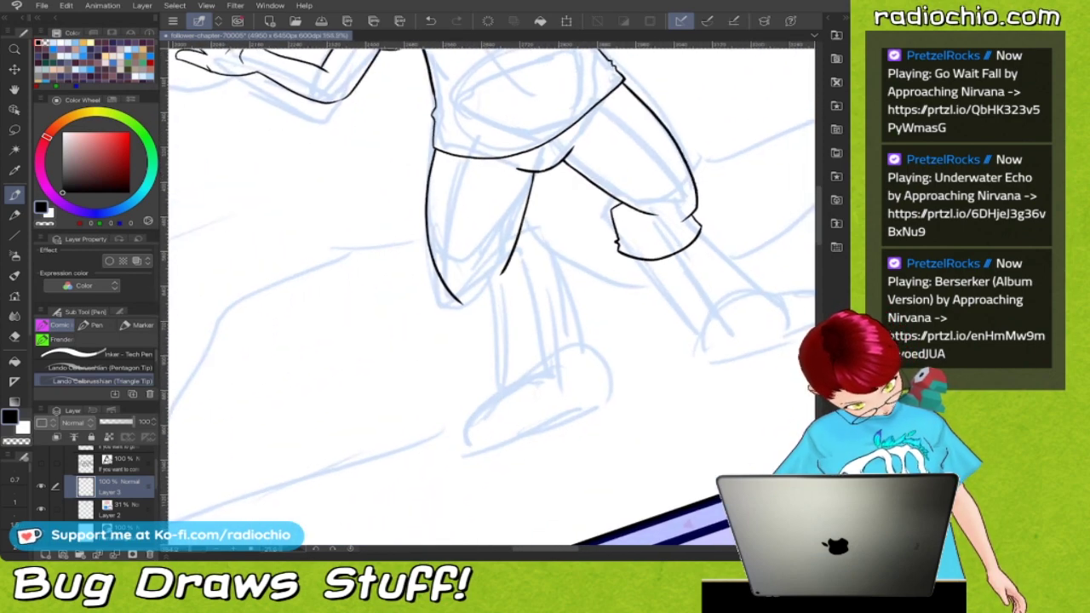
pyautogui.scroll(-2, 545, 290)
pyautogui.scroll(4, 583, 248)
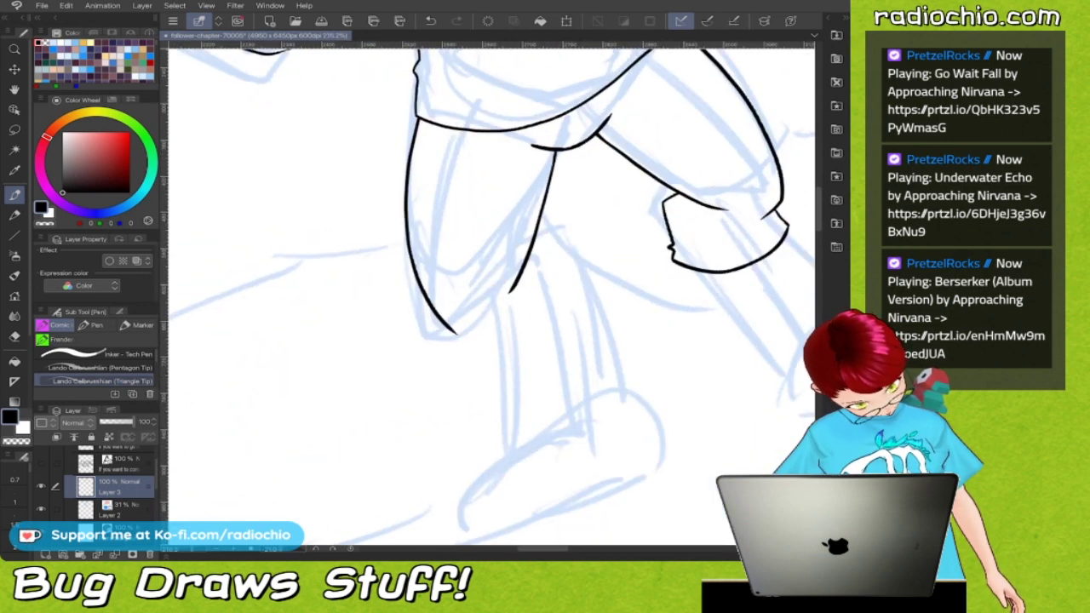
pyautogui.moveTo(511, 254)
pyautogui.mouseDown()
pyautogui.moveTo(551, 238)
pyautogui.moveTo(613, 306)
pyautogui.moveTo(613, 325)
pyautogui.moveTo(533, 384)
pyautogui.moveTo(473, 390)
pyautogui.mouseUp()
pyautogui.press('x')
pyautogui.press('c')
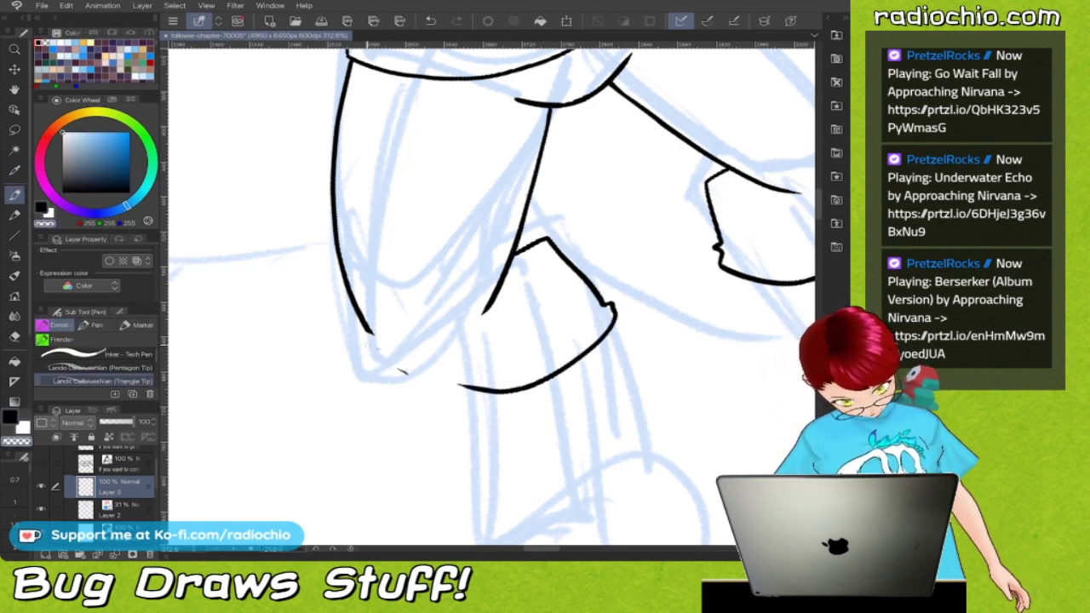
# Sample black, round off the underside of the snout-side knee, and join it to its cuff with a short side line
pyautogui.press('i')
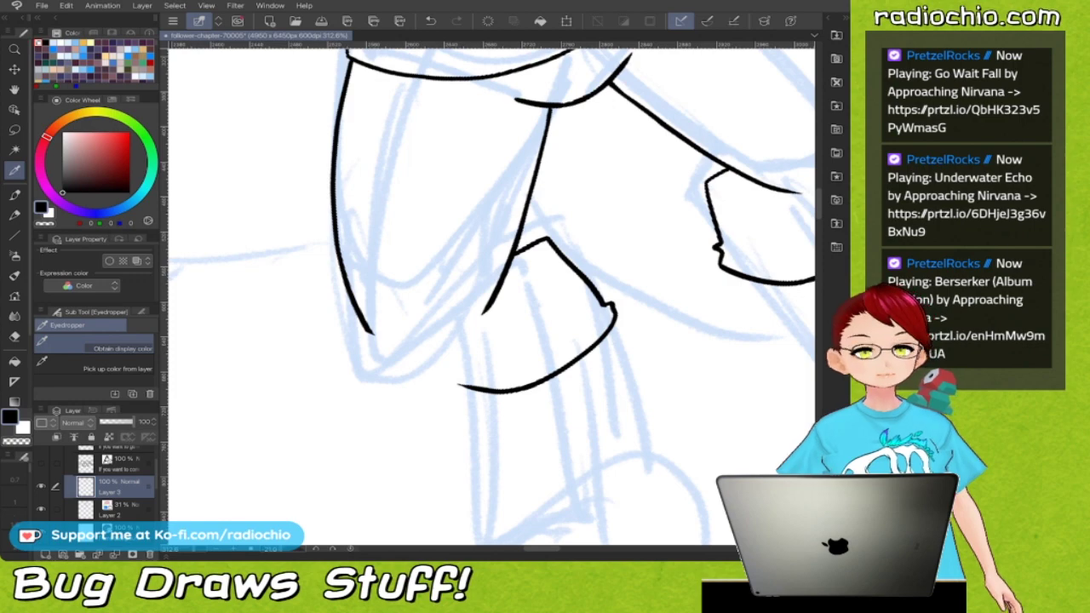
pyautogui.scroll(3, 492, 297)
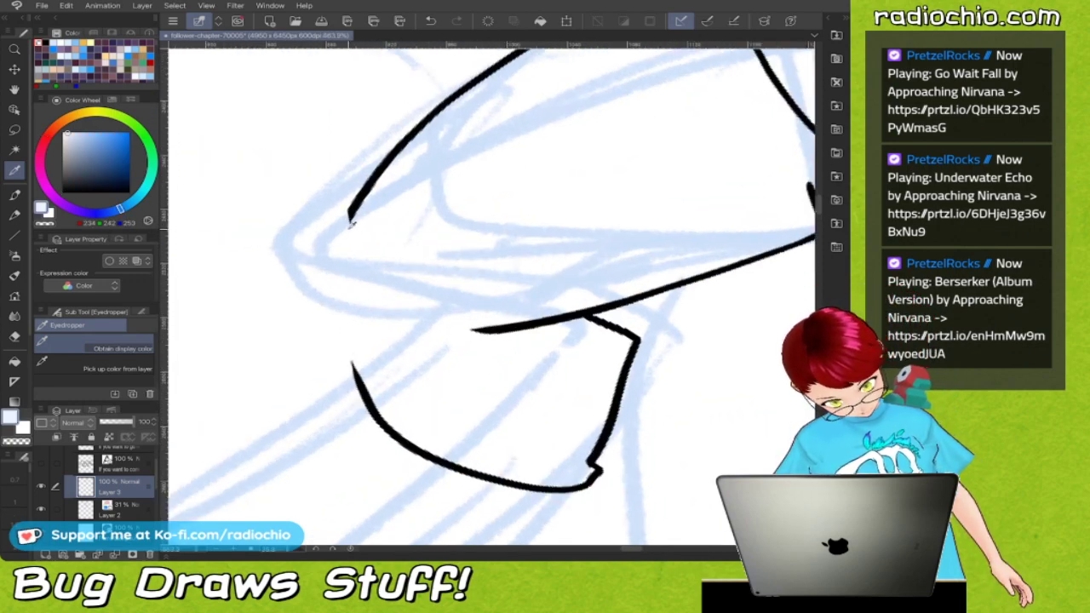
pyautogui.press('p')
pyautogui.moveTo(353, 209)
pyautogui.mouseDown()
pyautogui.moveTo(350, 256)
pyautogui.moveTo(376, 297)
pyautogui.moveTo(359, 271)
pyautogui.moveTo(358, 201)
pyautogui.mouseUp()
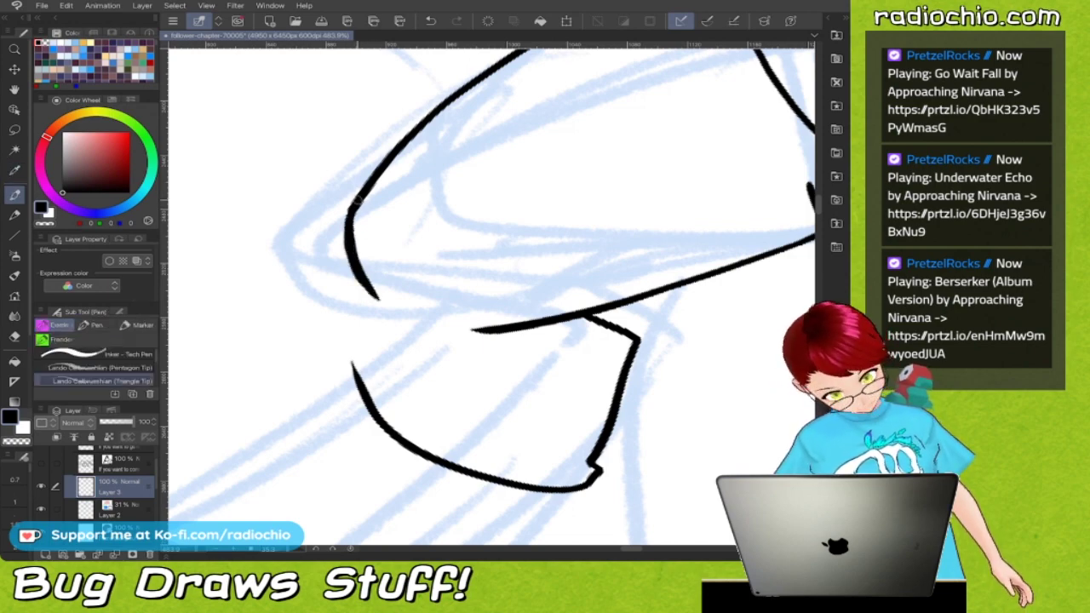
pyautogui.scroll(-3, 491, 297)
pyautogui.scroll(2, 477, 213)
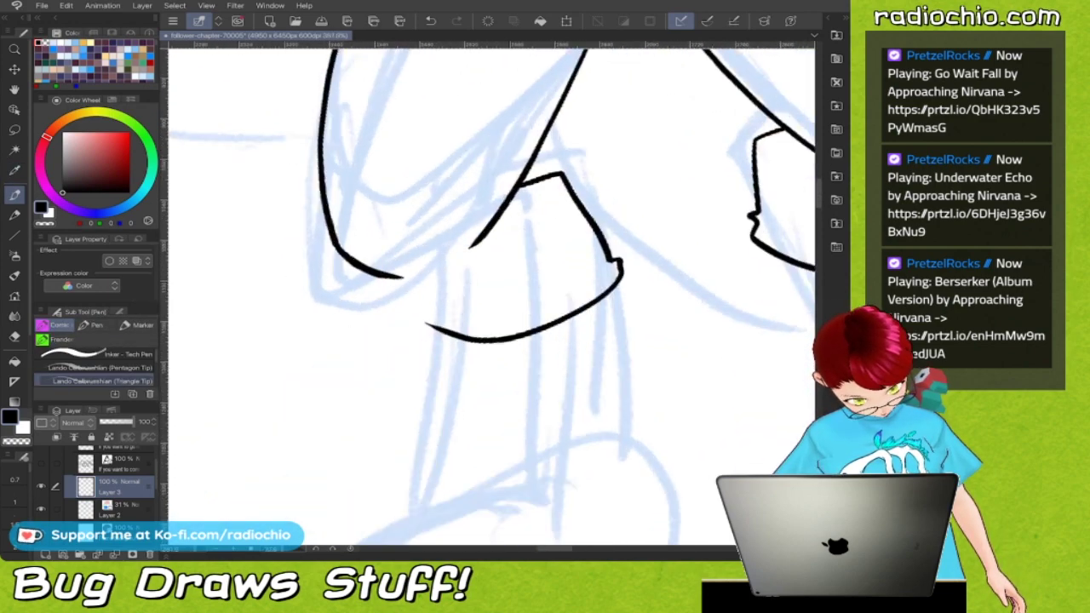
pyautogui.scroll(2, 492, 297)
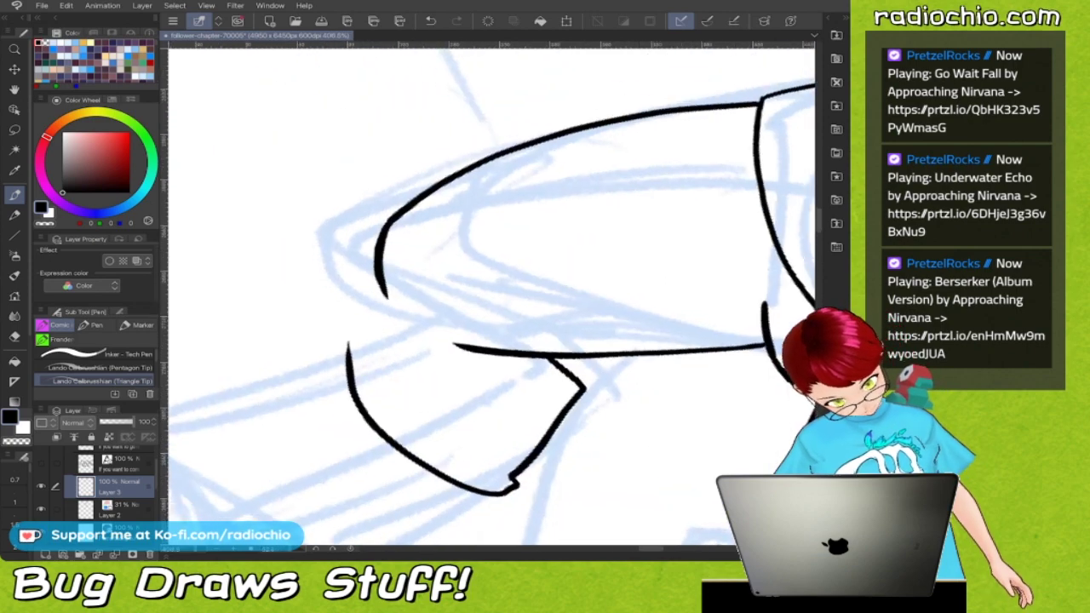
pyautogui.moveTo(376, 292); pyautogui.dragTo(416, 346)
pyautogui.moveTo(416, 346); pyautogui.dragTo(380, 277)
pyautogui.scroll(-2, 491, 297)
pyautogui.moveTo(651, 290); pyautogui.dragTo(702, 264)
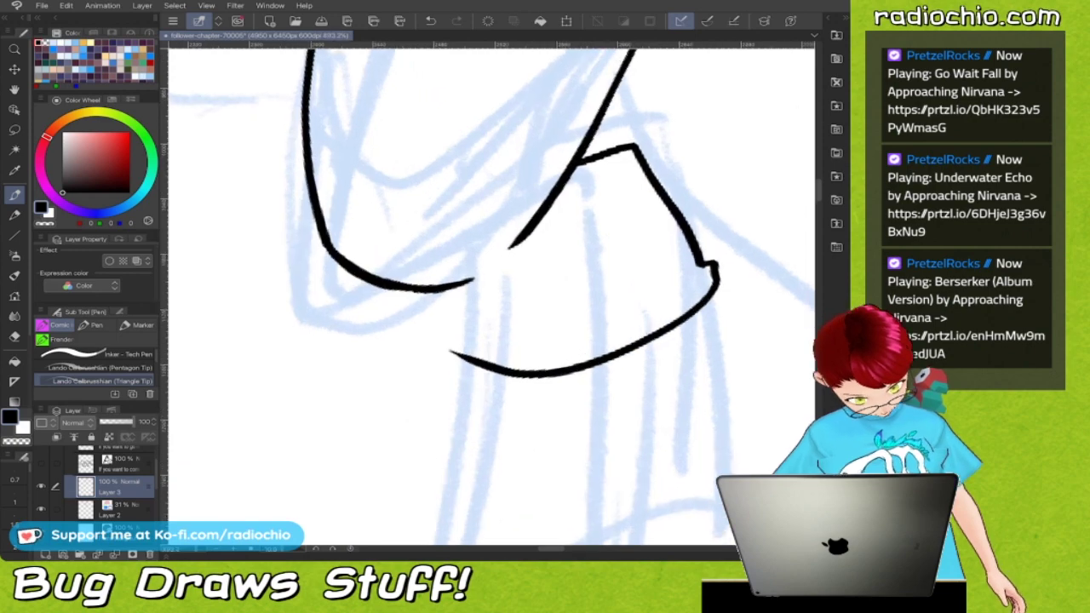
pyautogui.moveTo(440, 294)
pyautogui.mouseDown()
pyautogui.moveTo(438, 344)
pyautogui.moveTo(460, 356)
pyautogui.mouseUp()
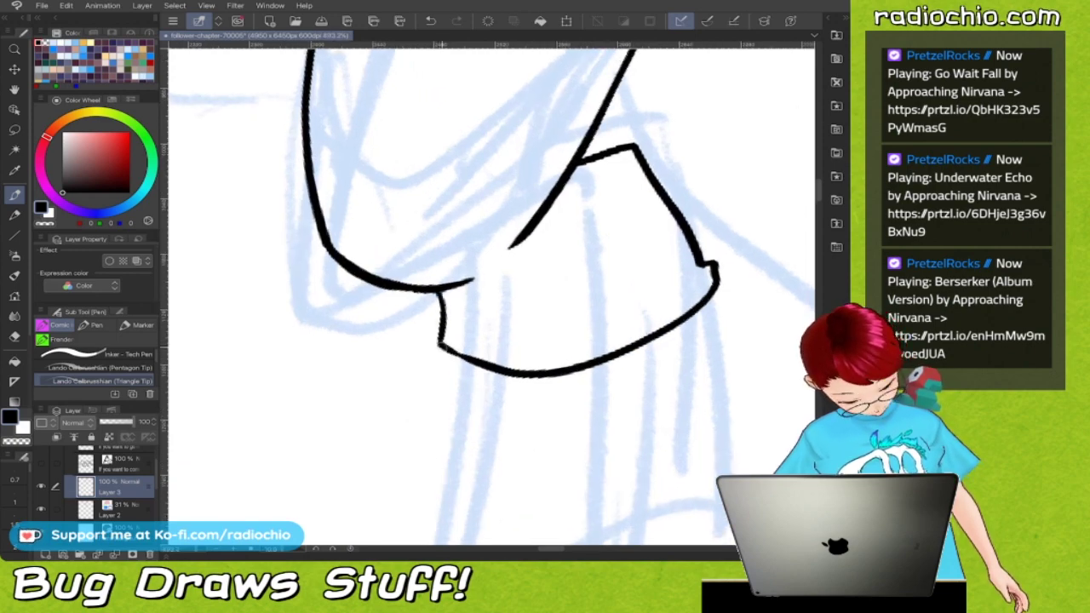
# Ink both edges of the snout-side lower leg from the cuff to the foot, extending the inner edge past the ankle
pyautogui.scroll(-5, 492, 296)
pyautogui.scroll(2, 491, 296)
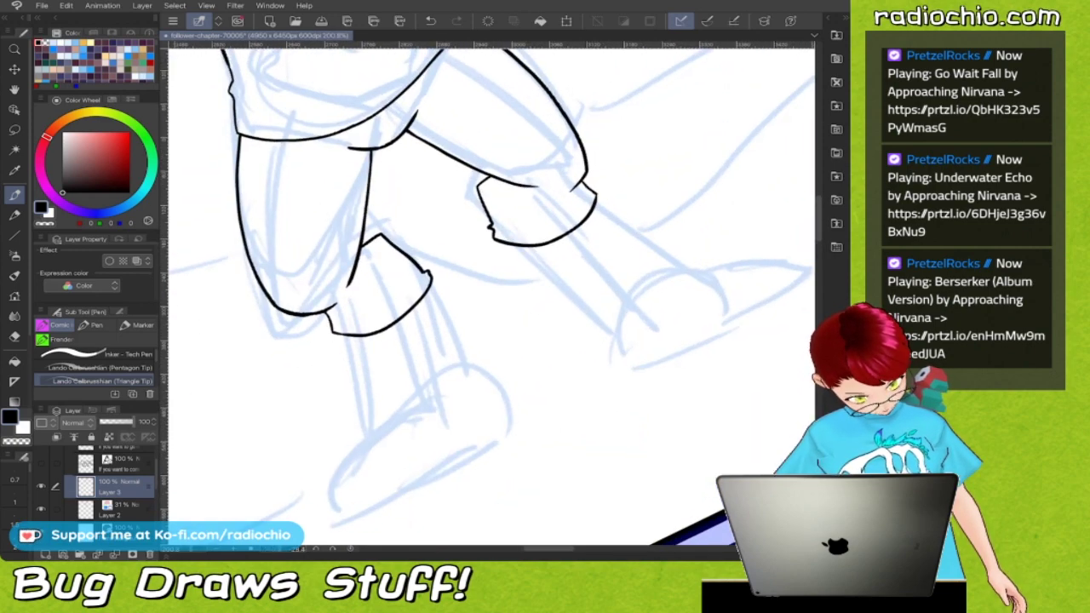
pyautogui.scroll(-2, 491, 296)
pyautogui.scroll(-3, 492, 296)
pyautogui.scroll(-2, 492, 297)
pyautogui.scroll(2, 491, 296)
pyautogui.scroll(7, 511, 303)
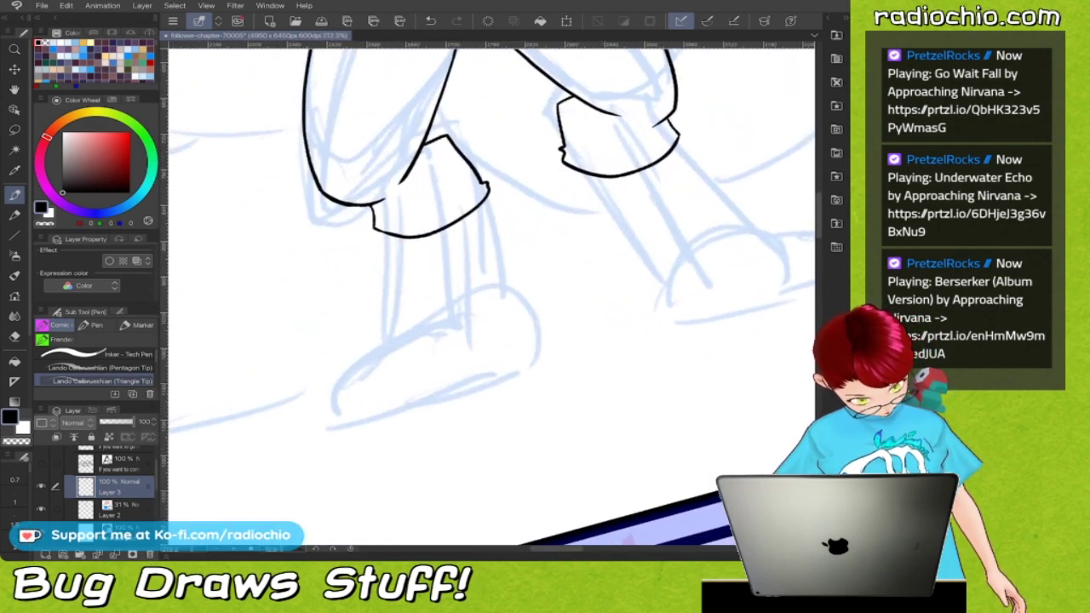
pyautogui.moveTo(487, 213); pyautogui.dragTo(512, 302)
pyautogui.moveTo(388, 234); pyautogui.dragTo(394, 345)
pyautogui.hscroll(3, 492, 297)
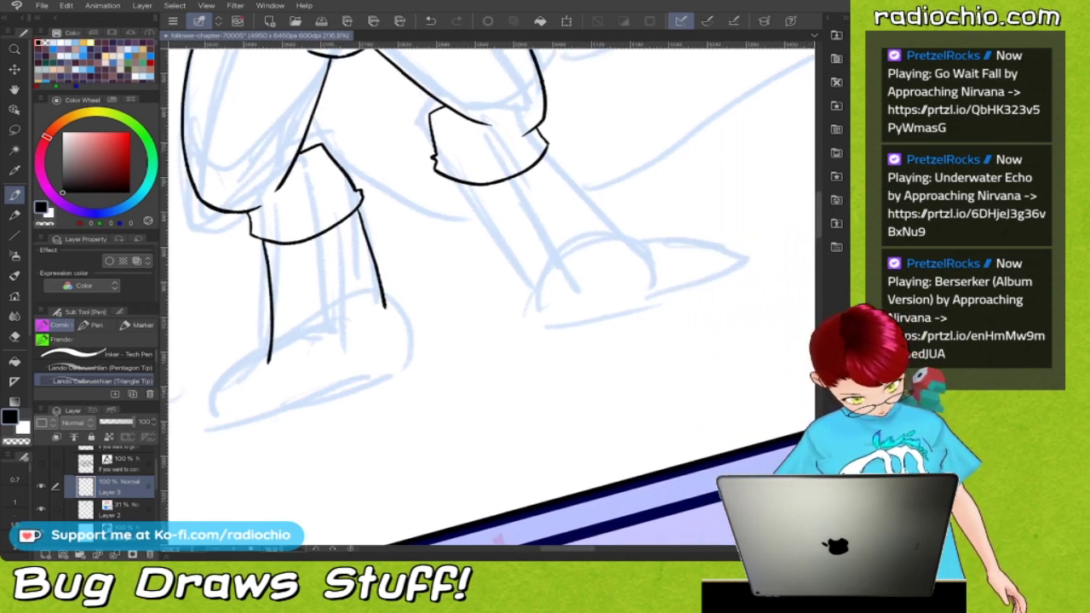
pyautogui.scroll(-2, 491, 298)
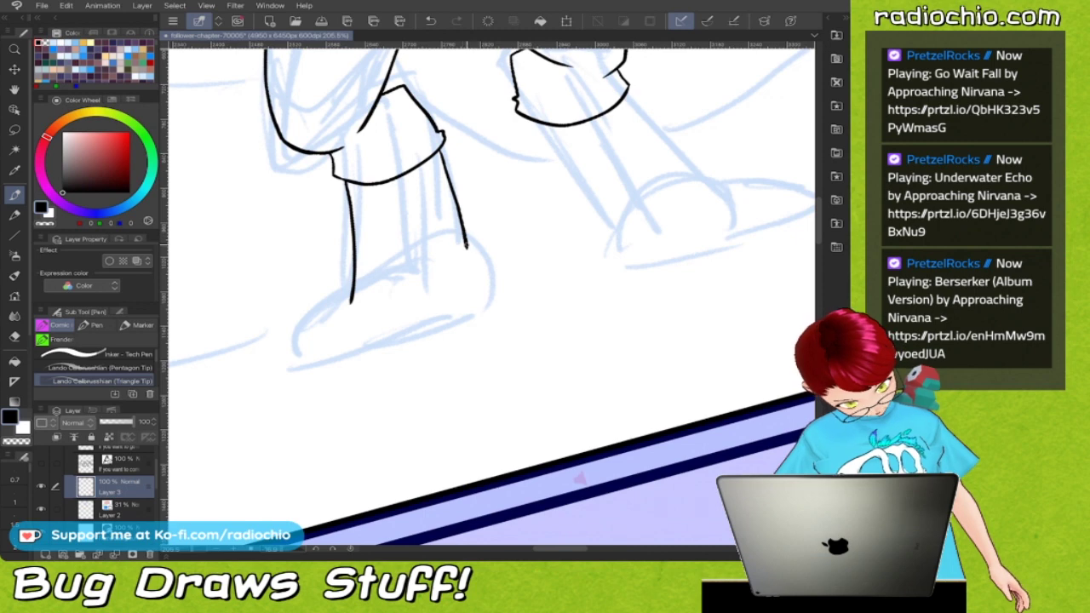
pyautogui.moveTo(466, 247); pyautogui.dragTo(471, 287)
pyautogui.moveTo(466, 246); pyautogui.dragTo(472, 291)
# Ink both edges of the lower leg away from the snout, redoing its inner edge so it reaches the foot
pyautogui.scroll(-2, 492, 297)
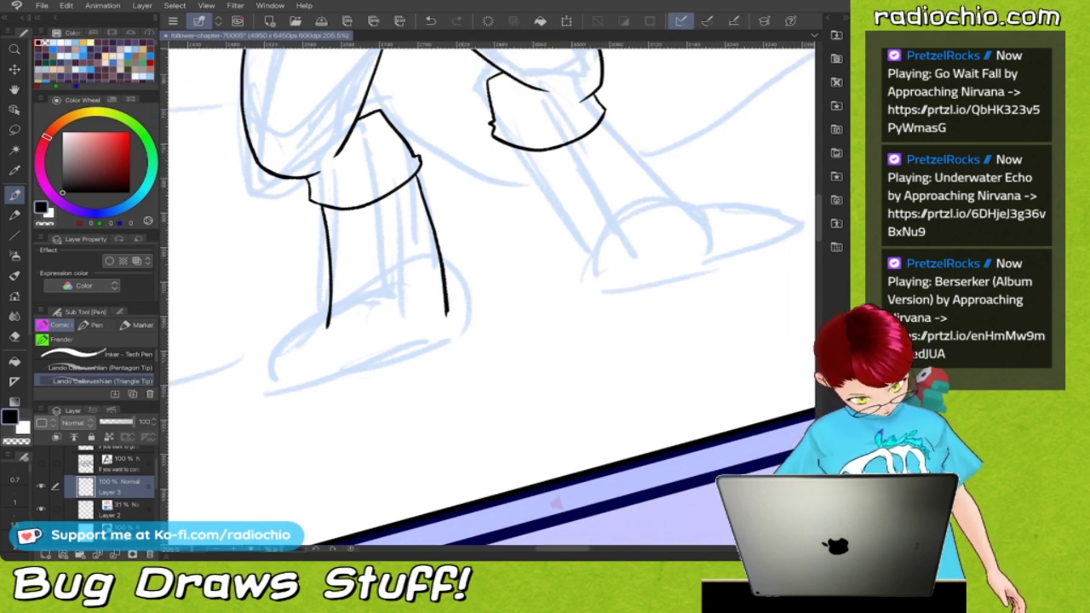
pyautogui.scroll(1, 492, 298)
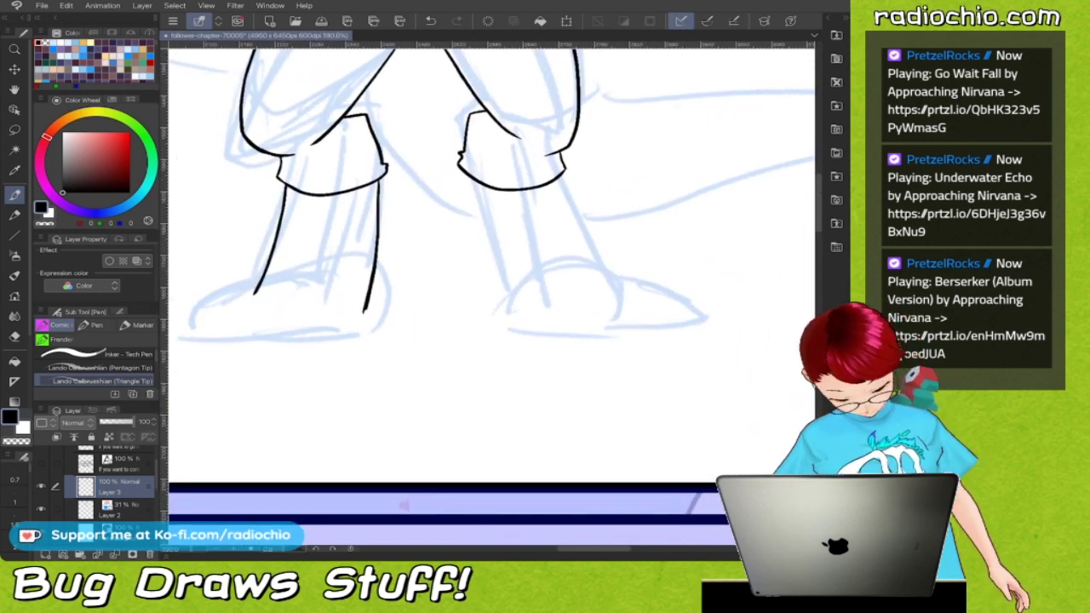
pyautogui.moveTo(468, 175); pyautogui.dragTo(500, 286)
pyautogui.hotkey('ctrl', 'z')
pyautogui.moveTo(467, 172); pyautogui.dragTo(504, 296)
pyautogui.moveTo(561, 177); pyautogui.dragTo(630, 297)
# Ink three rounded toes for the snout-side foot, with the big toe on the inner side, redoing the middle toe
pyautogui.scroll(-5, 470, 270)
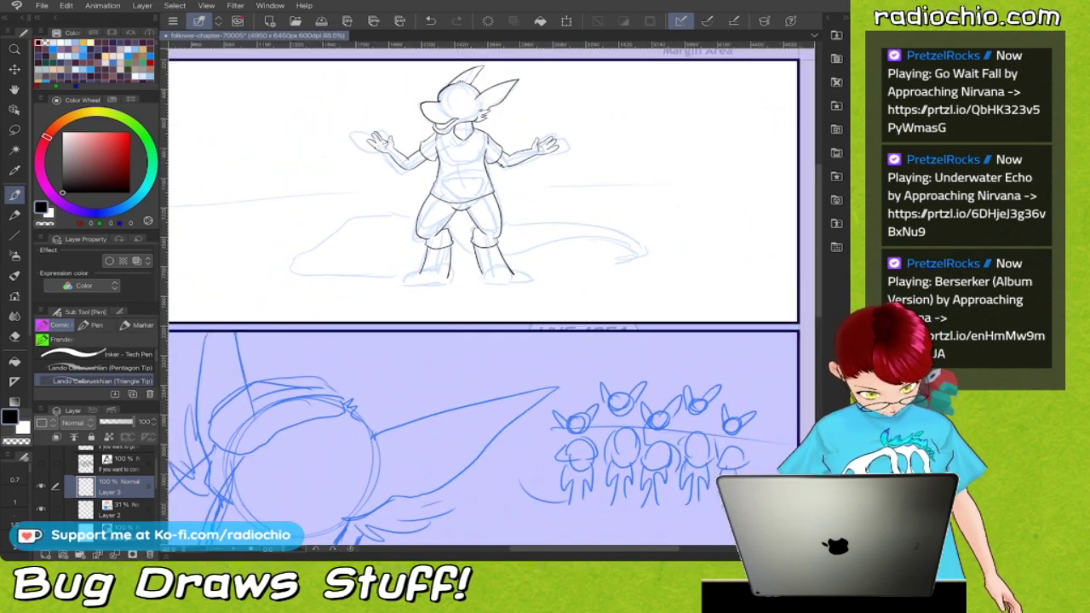
pyautogui.scroll(6, 426, 280)
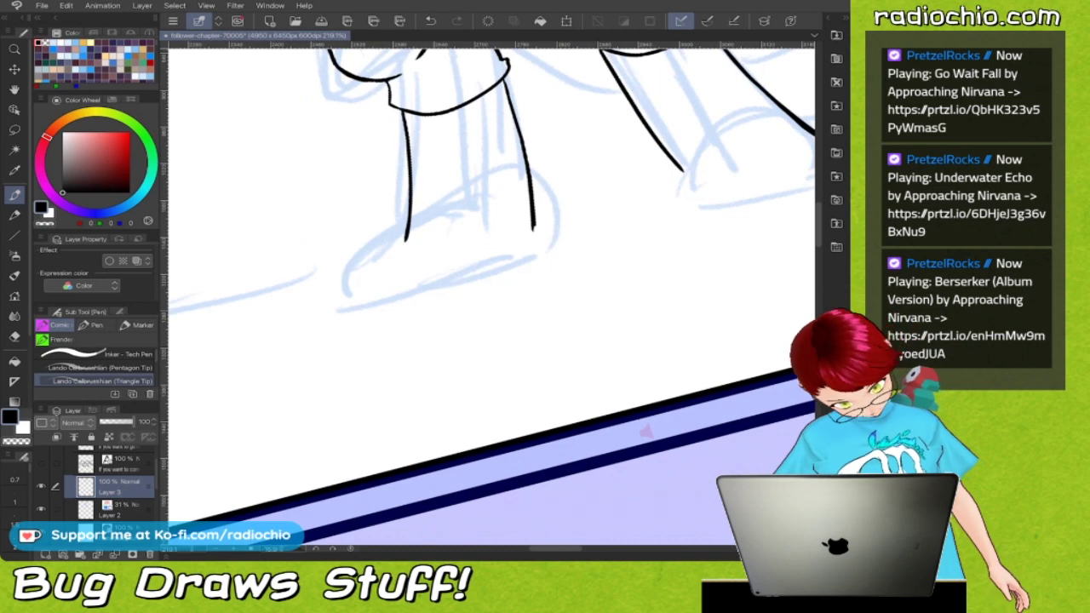
pyautogui.moveTo(461, 262); pyautogui.dragTo(539, 252)
pyautogui.moveTo(533, 201); pyautogui.dragTo(544, 249)
pyautogui.moveTo(435, 217)
pyautogui.mouseDown()
pyautogui.moveTo(412, 241)
pyautogui.moveTo(419, 271)
pyautogui.mouseUp()
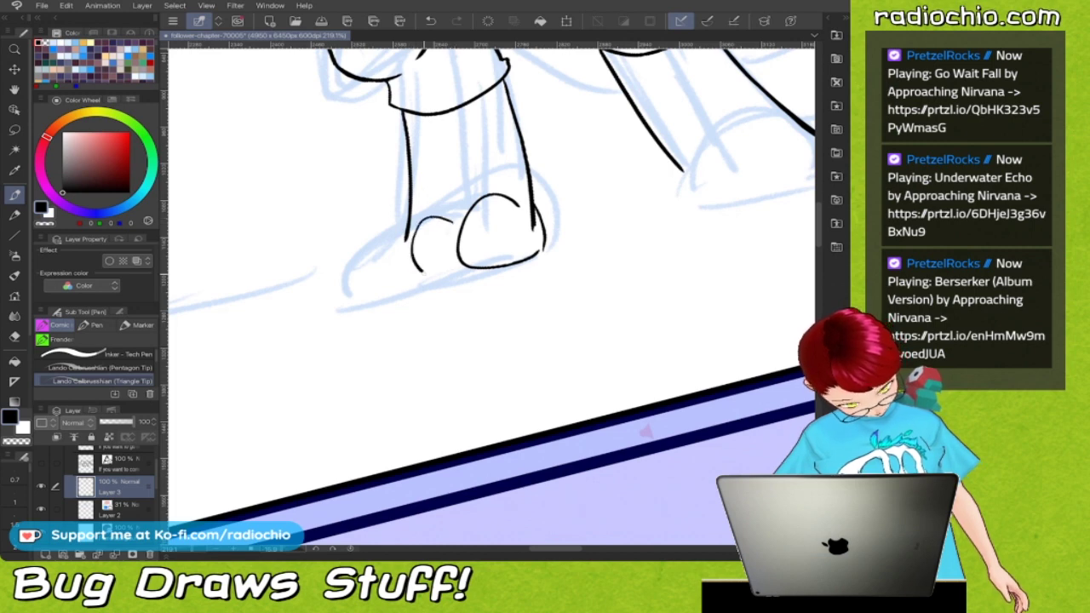
pyautogui.hotkey('ctrl', 'z')
pyautogui.moveTo(448, 223)
pyautogui.mouseDown()
pyautogui.moveTo(419, 219)
pyautogui.moveTo(405, 242)
pyautogui.moveTo(413, 267)
pyautogui.mouseUp()
pyautogui.moveTo(409, 228)
pyautogui.mouseDown()
pyautogui.moveTo(376, 264)
pyautogui.moveTo(416, 274)
pyautogui.mouseUp()
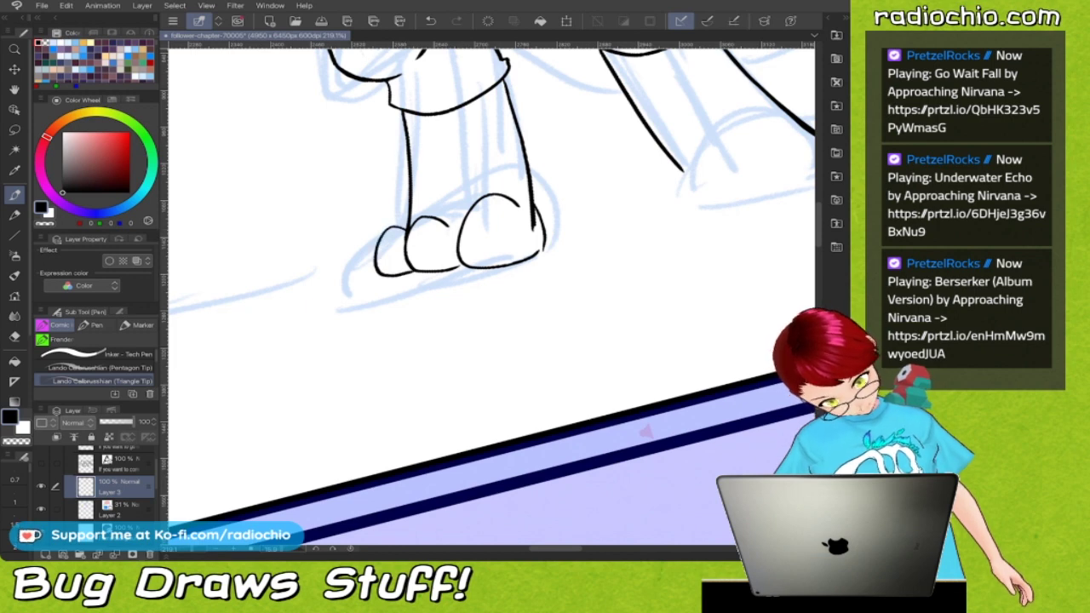
# Erase the leg line ends overlapping the snout-side foot's toes and the spur at the big toe's lower corner
pyautogui.scroll(3, 562, 185)
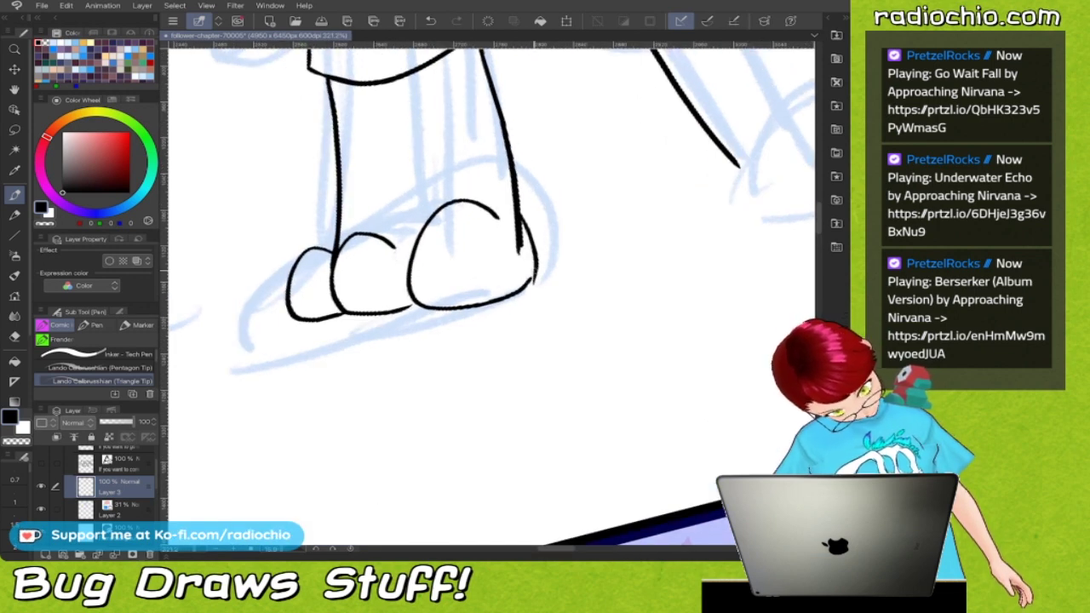
pyautogui.scroll(2, 494, 255)
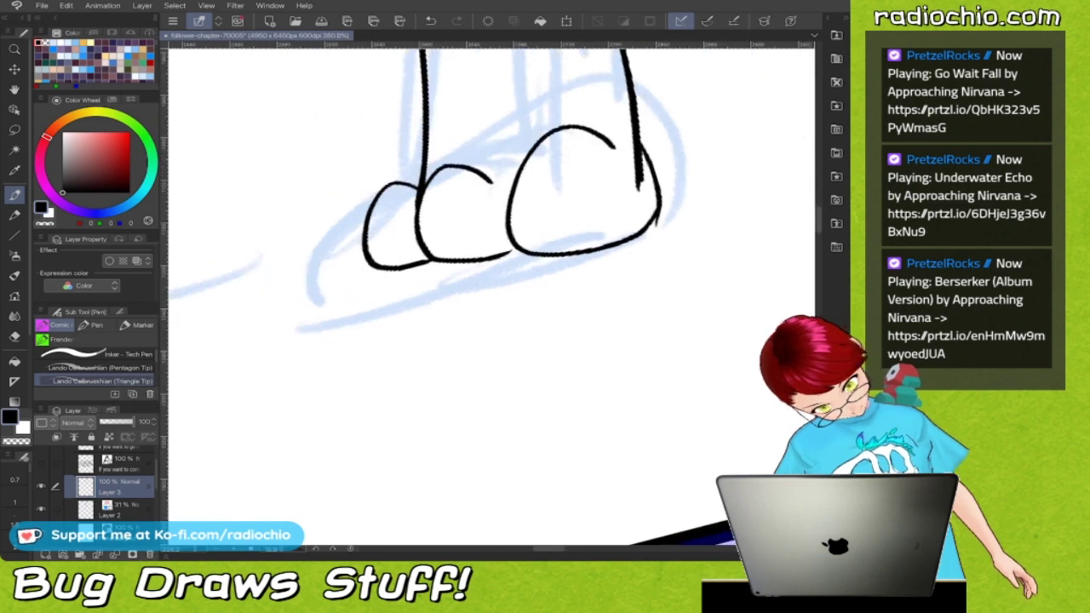
pyautogui.press('x')
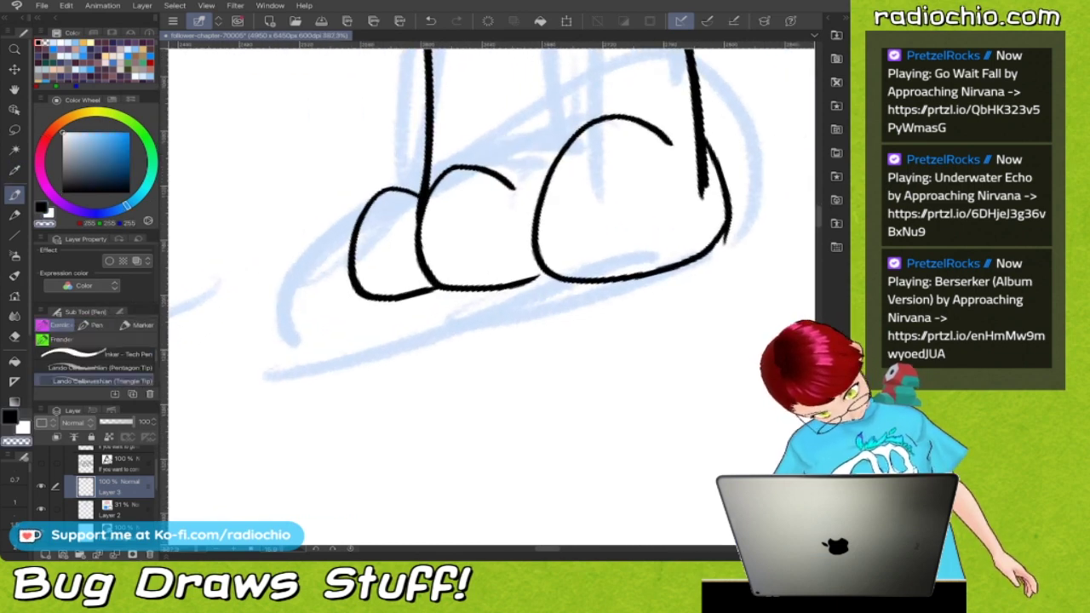
pyautogui.moveTo(420, 201); pyautogui.dragTo(418, 225)
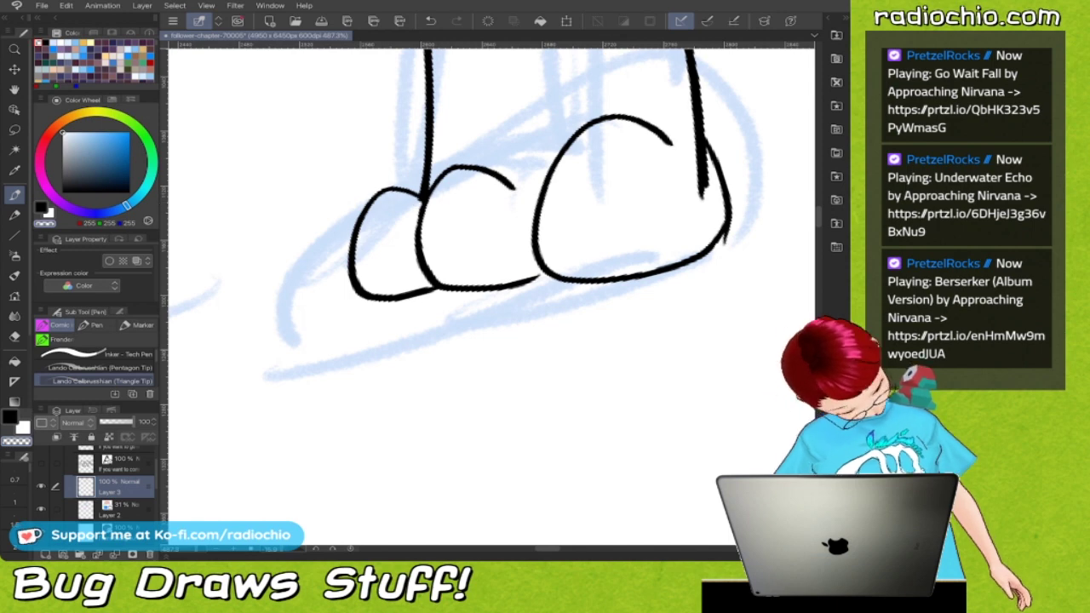
pyautogui.moveTo(537, 255); pyautogui.dragTo(391, 287)
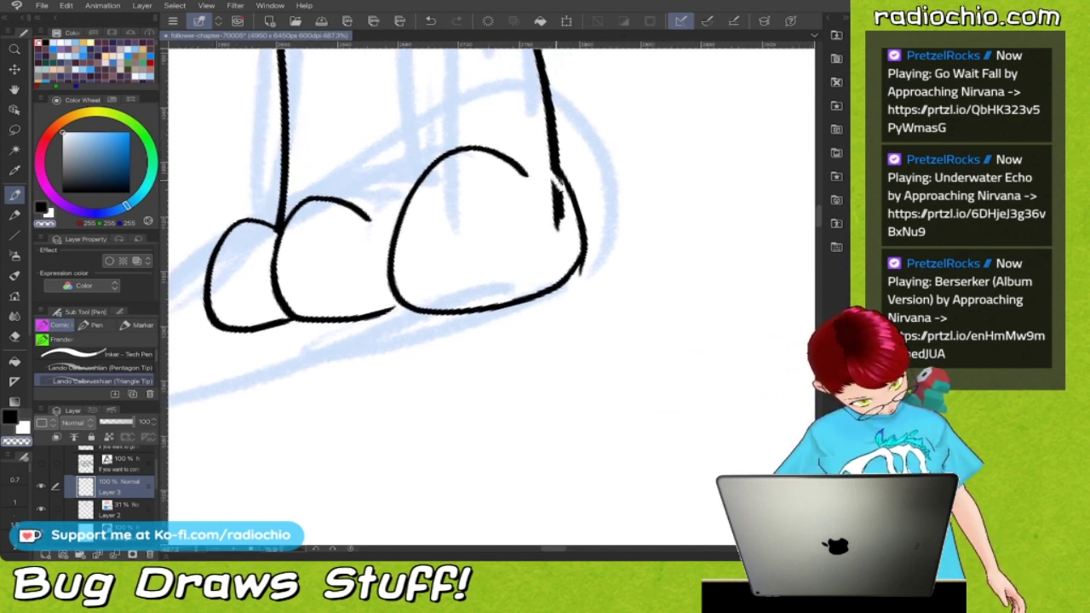
pyautogui.moveTo(562, 193)
pyautogui.mouseDown()
pyautogui.moveTo(552, 182)
pyautogui.moveTo(559, 214)
pyautogui.mouseUp()
pyautogui.moveTo(580, 274); pyautogui.dragTo(586, 254)
# Sample black and ink three curved toe outlines on the foot away from the snout
pyautogui.press('i')
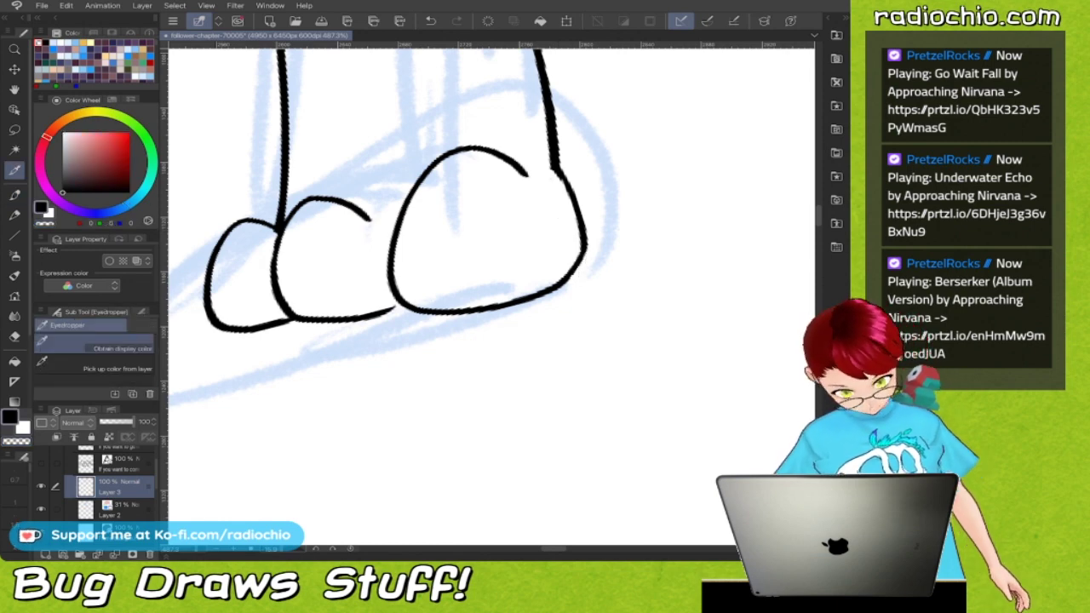
pyautogui.press('p')
pyautogui.scroll(-3, 491, 297)
pyautogui.hscroll(2, 492, 297)
pyautogui.scroll(-3, 491, 296)
pyautogui.scroll(2, 492, 296)
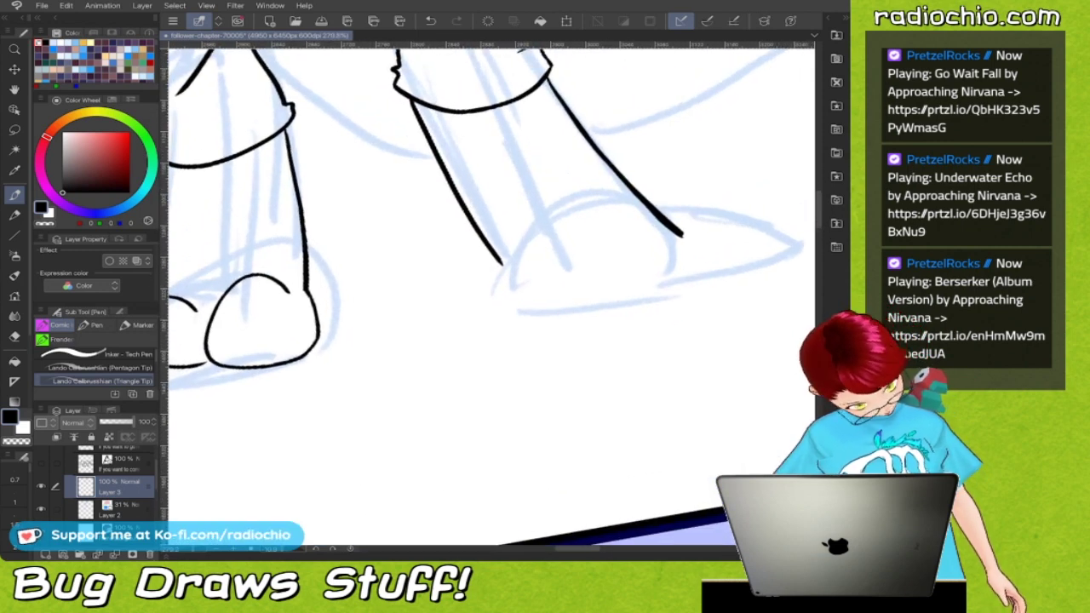
pyautogui.moveTo(546, 245)
pyautogui.mouseDown()
pyautogui.moveTo(568, 217)
pyautogui.moveTo(603, 222)
pyautogui.moveTo(632, 283)
pyautogui.mouseUp()
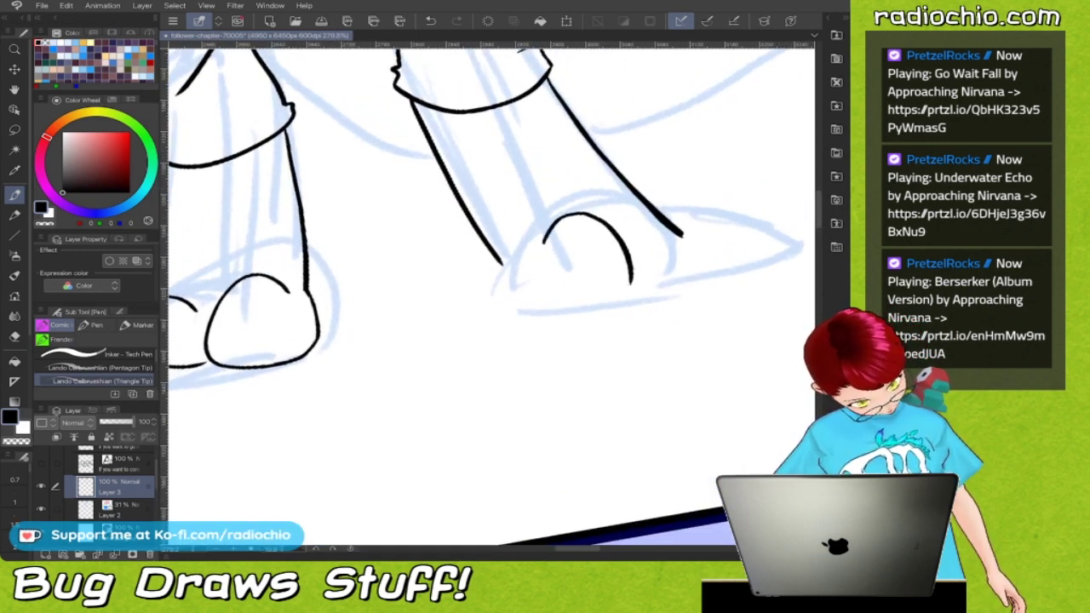
pyautogui.moveTo(624, 225)
pyautogui.mouseDown()
pyautogui.moveTo(649, 205)
pyautogui.moveTo(683, 219)
pyautogui.moveTo(688, 278)
pyautogui.mouseUp()
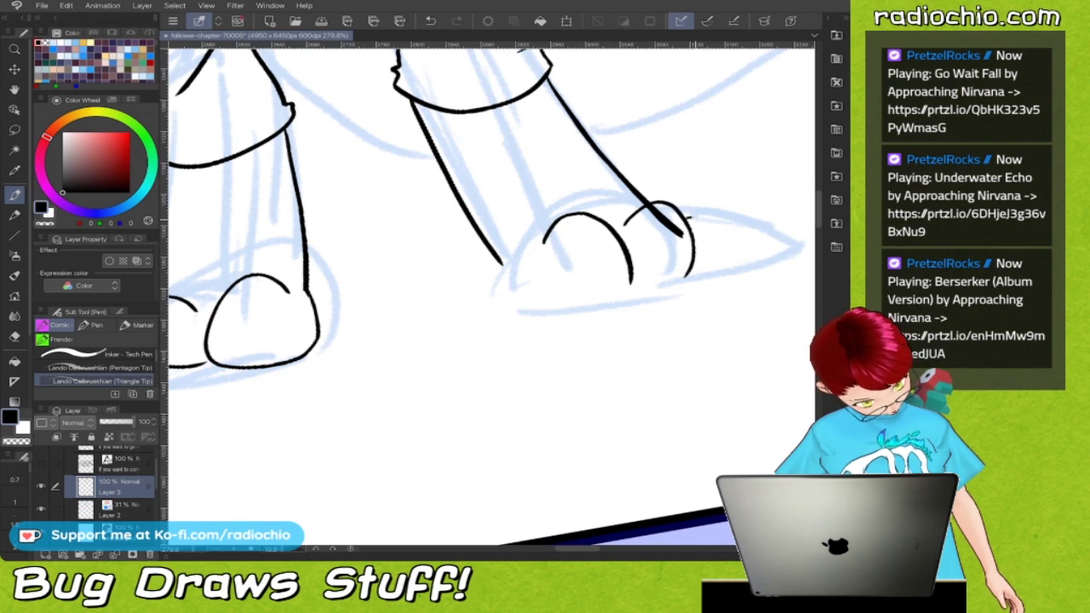
pyautogui.moveTo(690, 219)
pyautogui.mouseDown()
pyautogui.moveTo(710, 238)
pyautogui.moveTo(705, 264)
pyautogui.mouseUp()
# Extend the inner leg line around the heel and under the foot to close the big toe, thickening its lower curve
pyautogui.scroll(3, 679, 352)
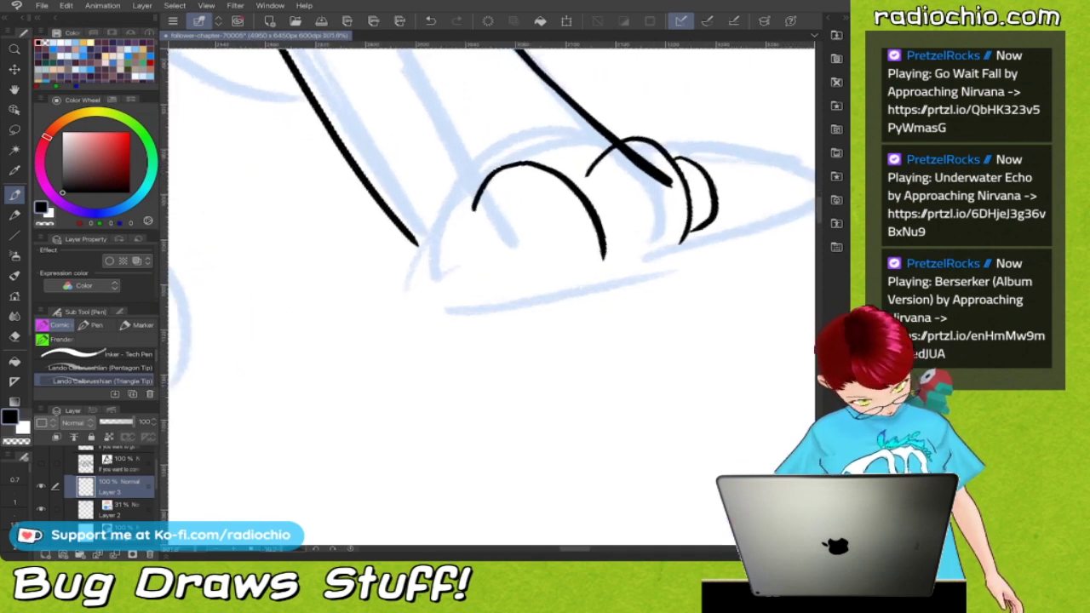
pyautogui.moveTo(416, 242)
pyautogui.mouseDown()
pyautogui.moveTo(435, 266)
pyautogui.moveTo(498, 298)
pyautogui.mouseUp()
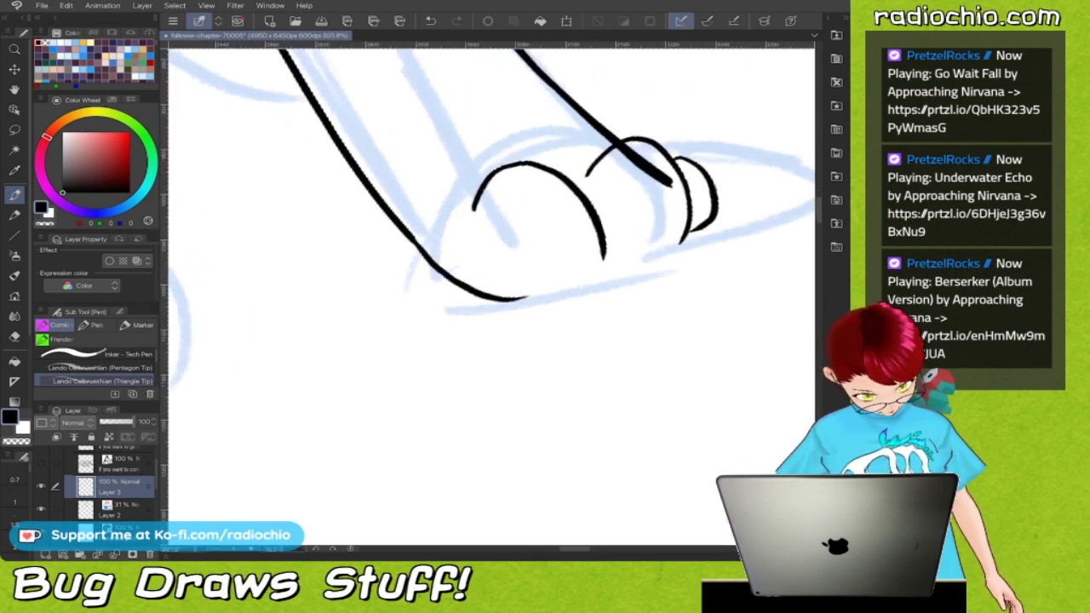
pyautogui.scroll(3, 546, 255)
pyautogui.moveTo(412, 230)
pyautogui.mouseDown()
pyautogui.moveTo(443, 294)
pyautogui.moveTo(512, 331)
pyautogui.mouseUp()
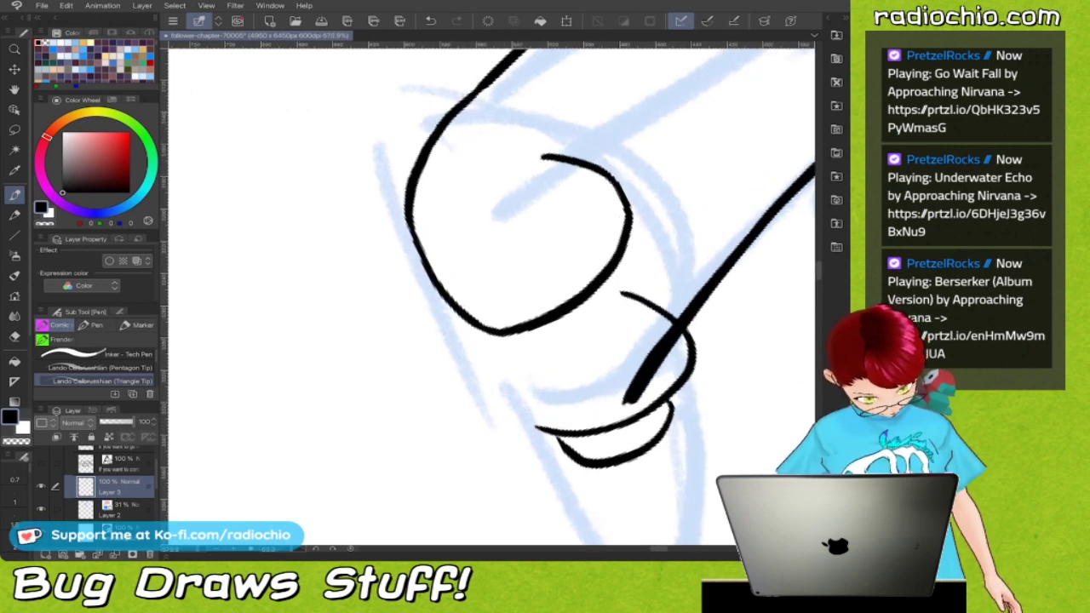
pyautogui.moveTo(434, 279); pyautogui.dragTo(488, 325)
pyautogui.moveTo(628, 400); pyautogui.dragTo(546, 308)
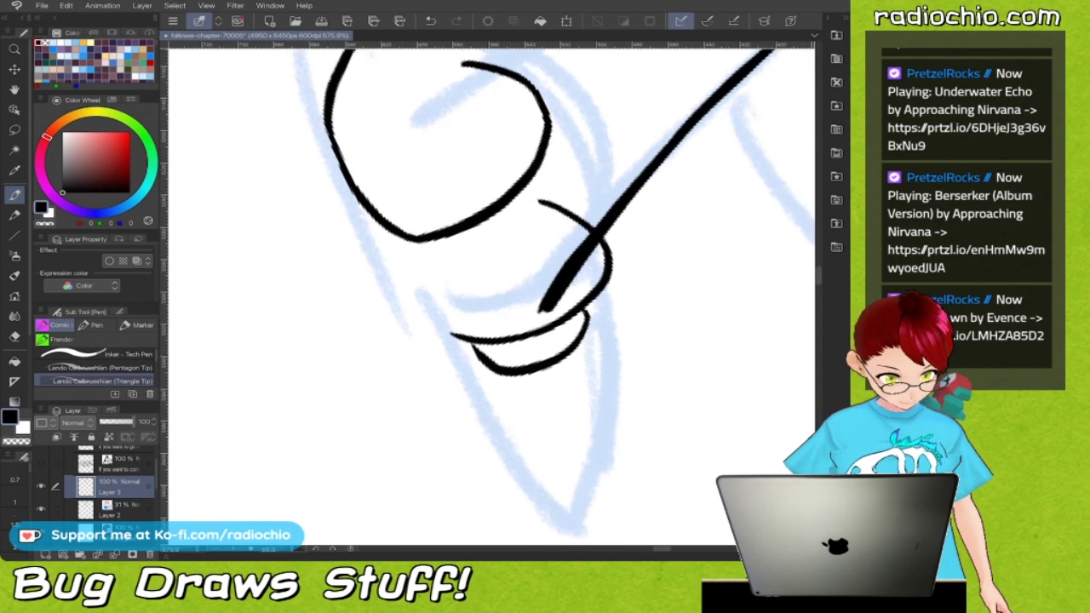
# Ink the middle toe's side edge up to the big toe and erase the leg line end inside that toe
pyautogui.moveTo(410, 235)
pyautogui.mouseDown()
pyautogui.moveTo(464, 339)
pyautogui.moveTo(447, 337)
pyautogui.moveTo(414, 275)
pyautogui.moveTo(409, 239)
pyautogui.moveTo(457, 339)
pyautogui.mouseUp()
pyautogui.hotkey('ctrl', 'z')
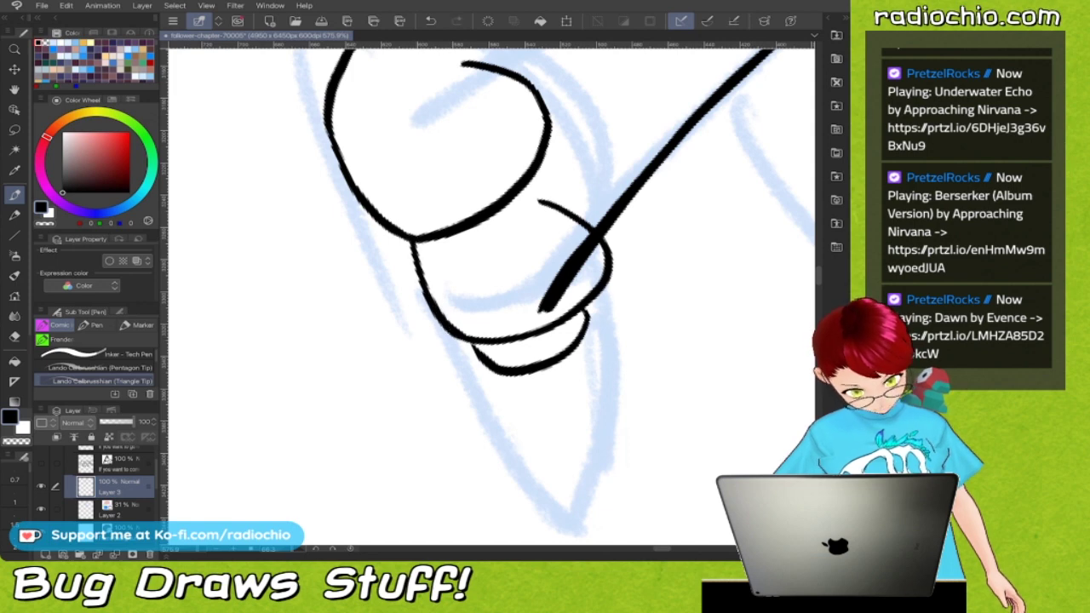
pyautogui.press('c')
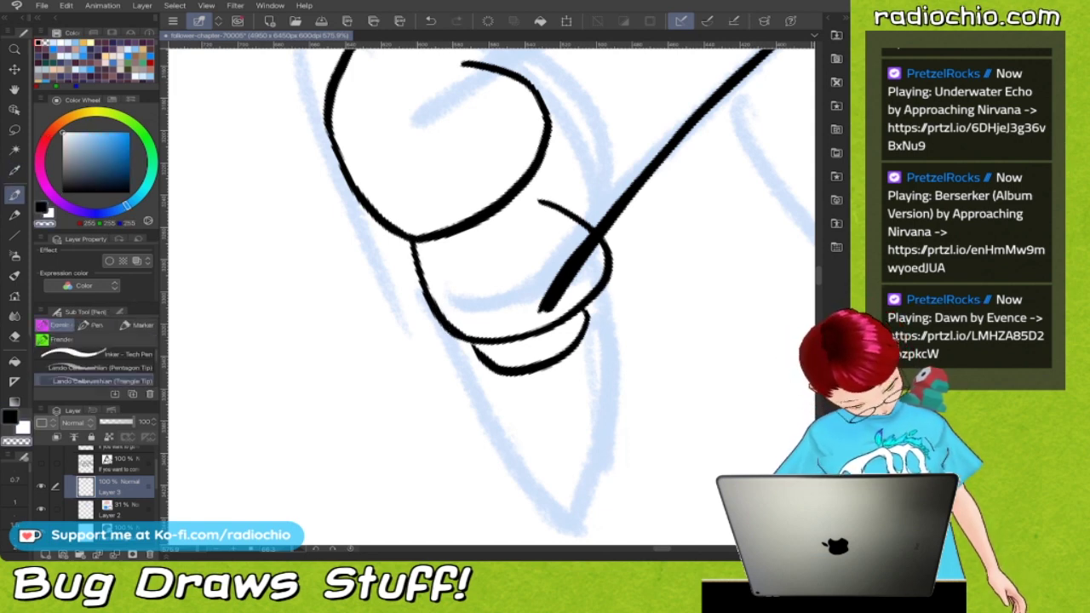
pyautogui.moveTo(588, 249)
pyautogui.mouseDown()
pyautogui.moveTo(603, 234)
pyautogui.moveTo(575, 260)
pyautogui.mouseUp()
pyautogui.scroll(-3, 492, 297)
pyautogui.scroll(3, 491, 294)
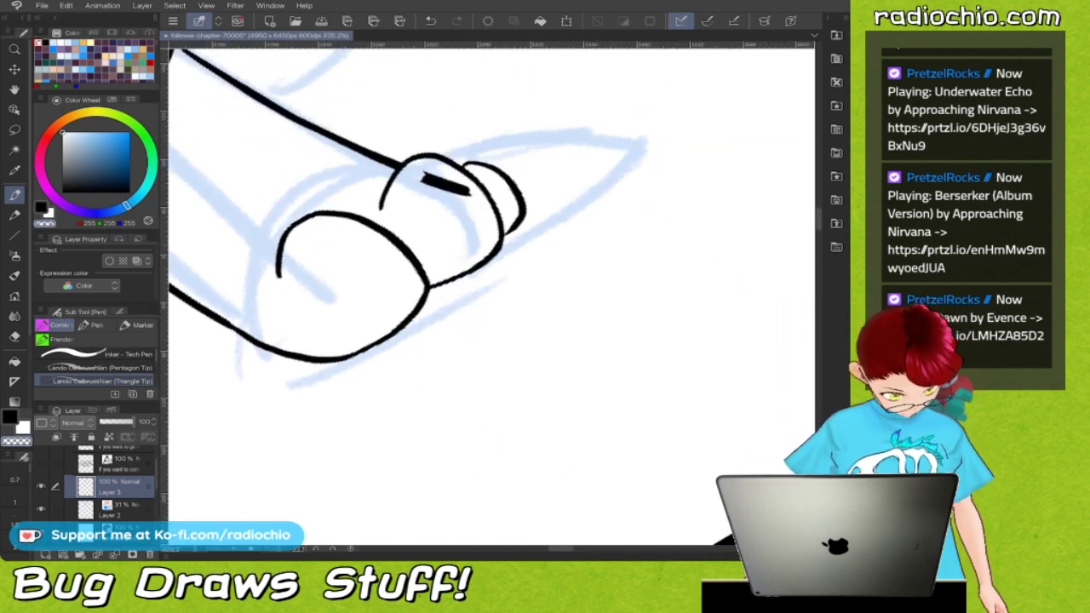
pyautogui.moveTo(375, 211)
pyautogui.mouseDown()
pyautogui.moveTo(426, 222)
pyautogui.moveTo(397, 225)
pyautogui.mouseUp()
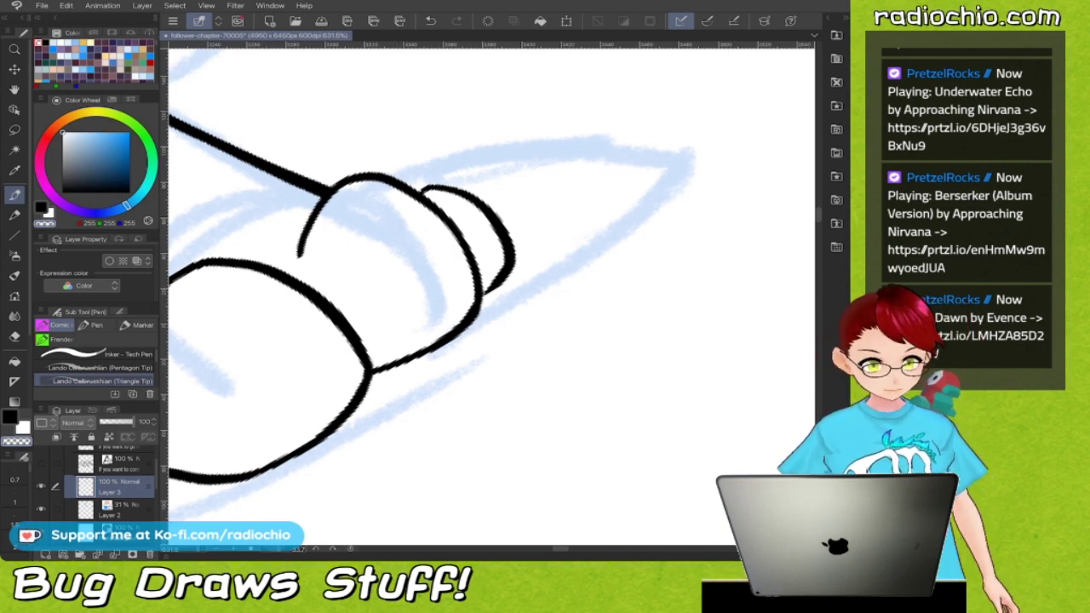
# Sample black and ink the curved tail base between the legs, from the shorts down to the lower leg
pyautogui.scroll(-7, 545, 297)
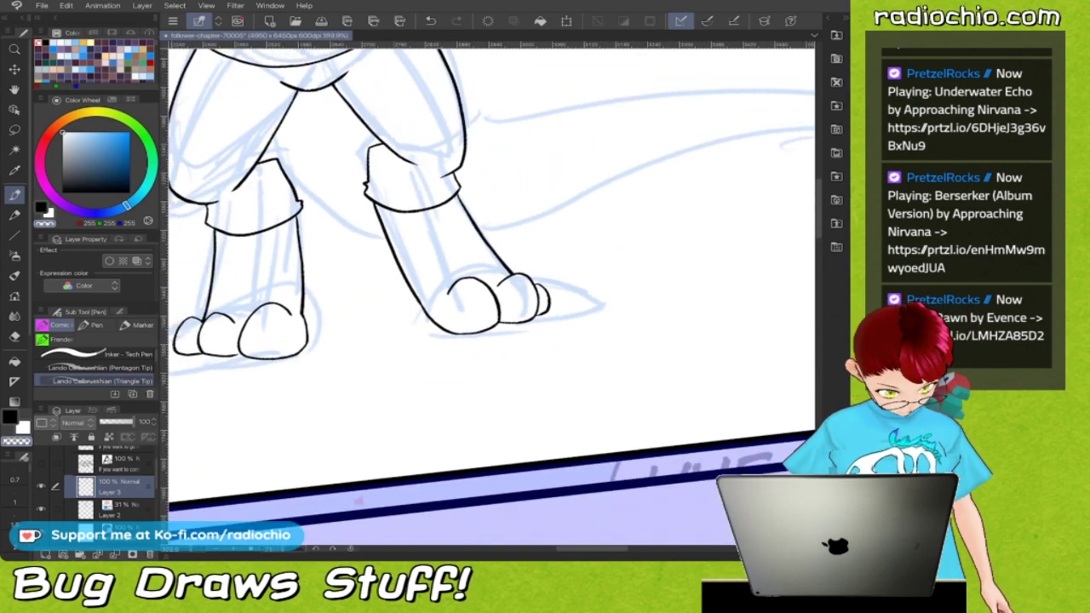
pyautogui.scroll(-4, 492, 294)
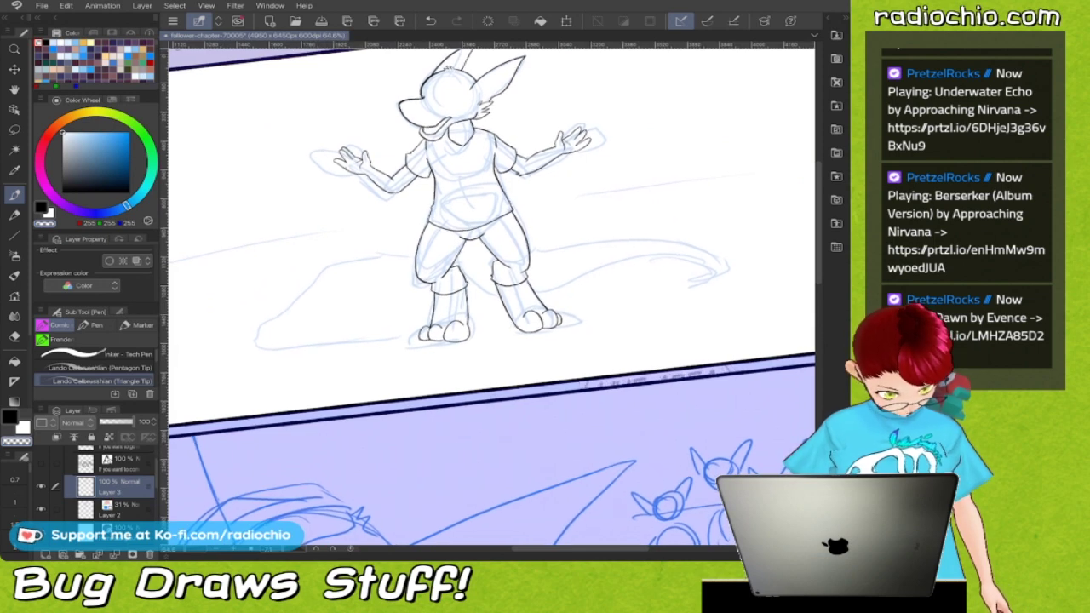
pyautogui.scroll(-1, 491, 294)
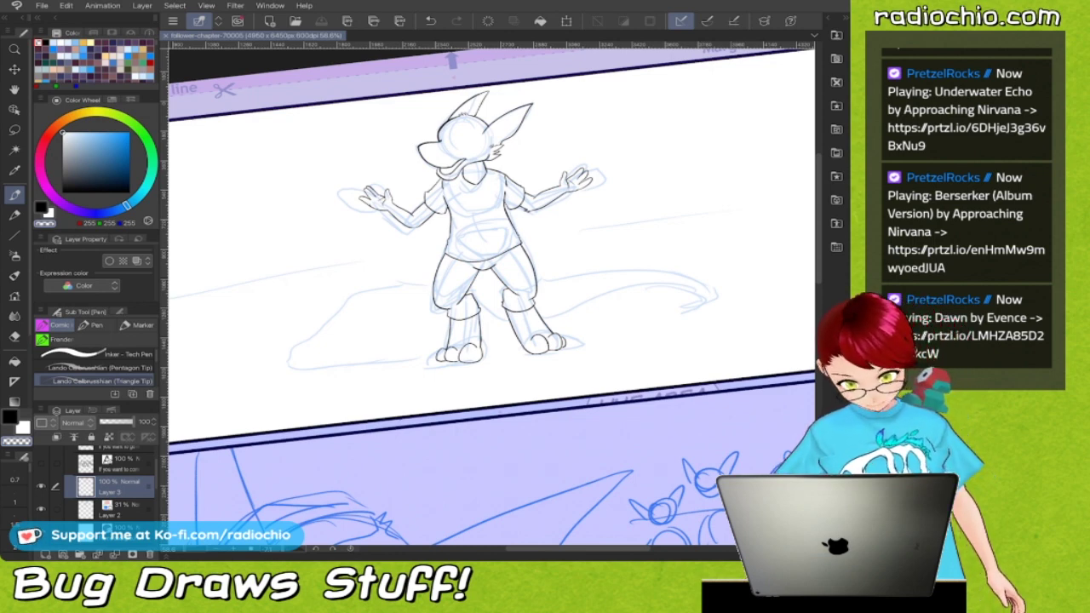
pyautogui.scroll(1, 492, 296)
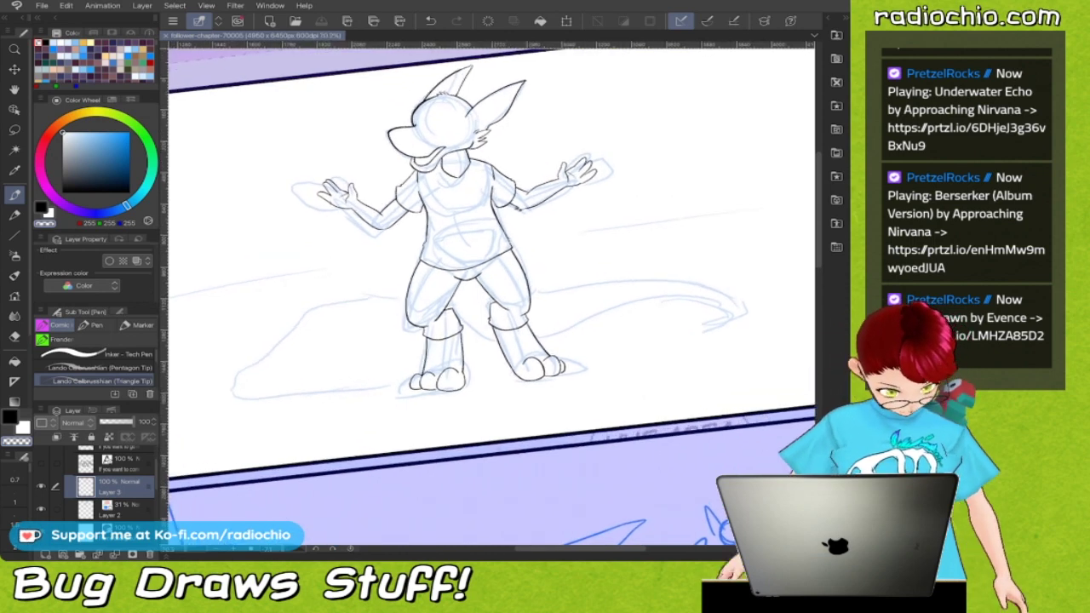
pyautogui.scroll(5, 521, 321)
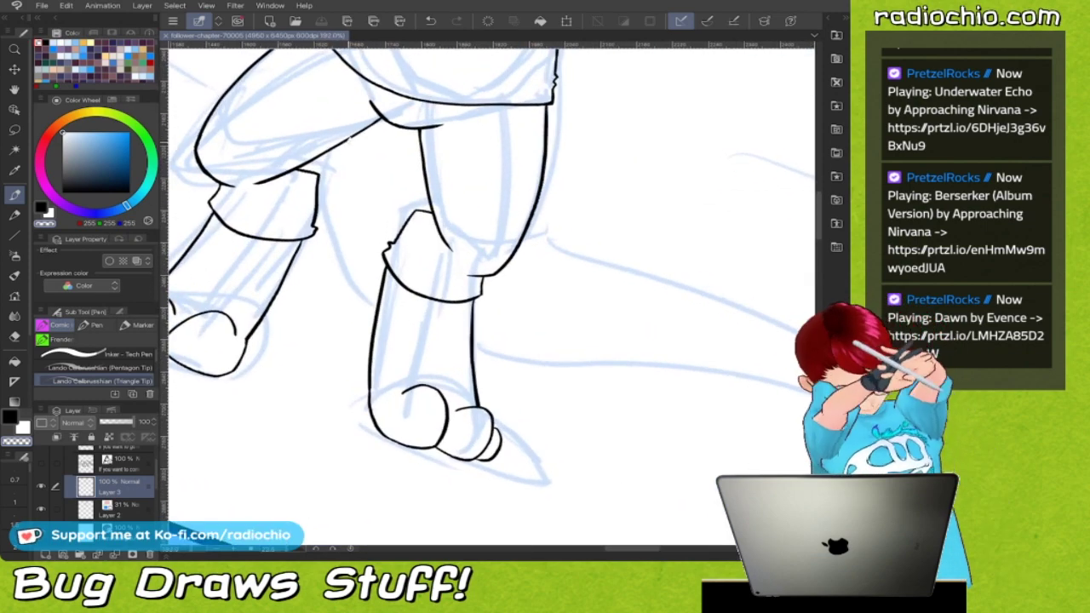
pyautogui.press('i')
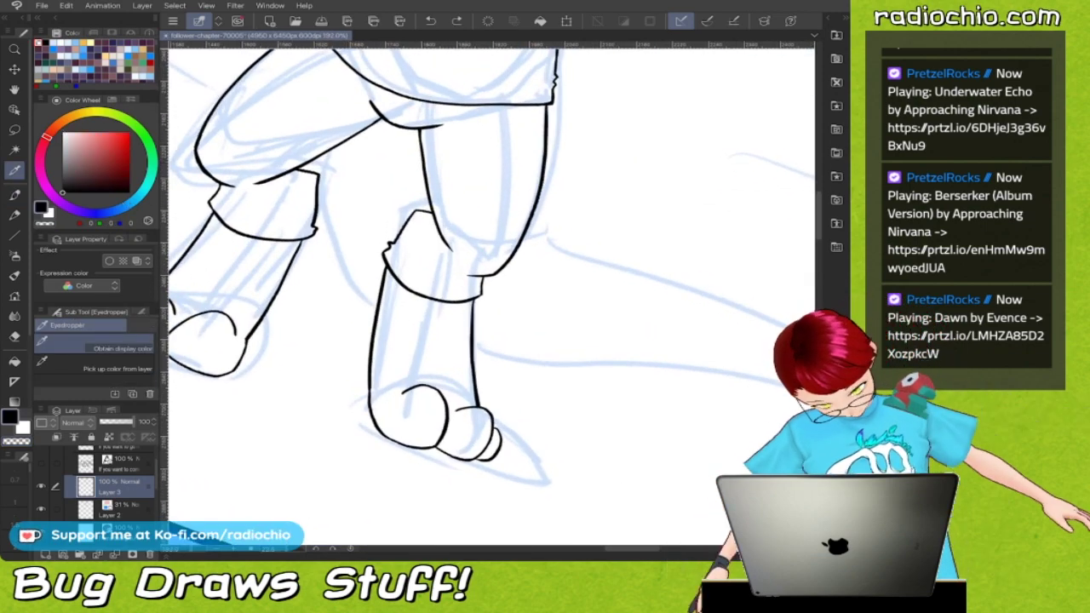
pyautogui.click(351, 138)
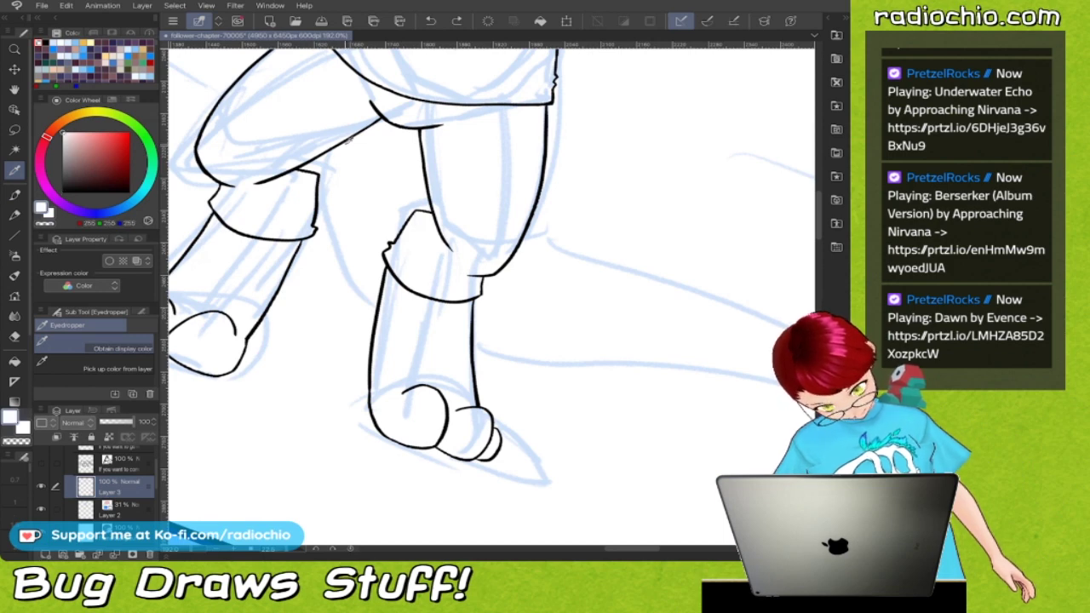
pyautogui.click(481, 423)
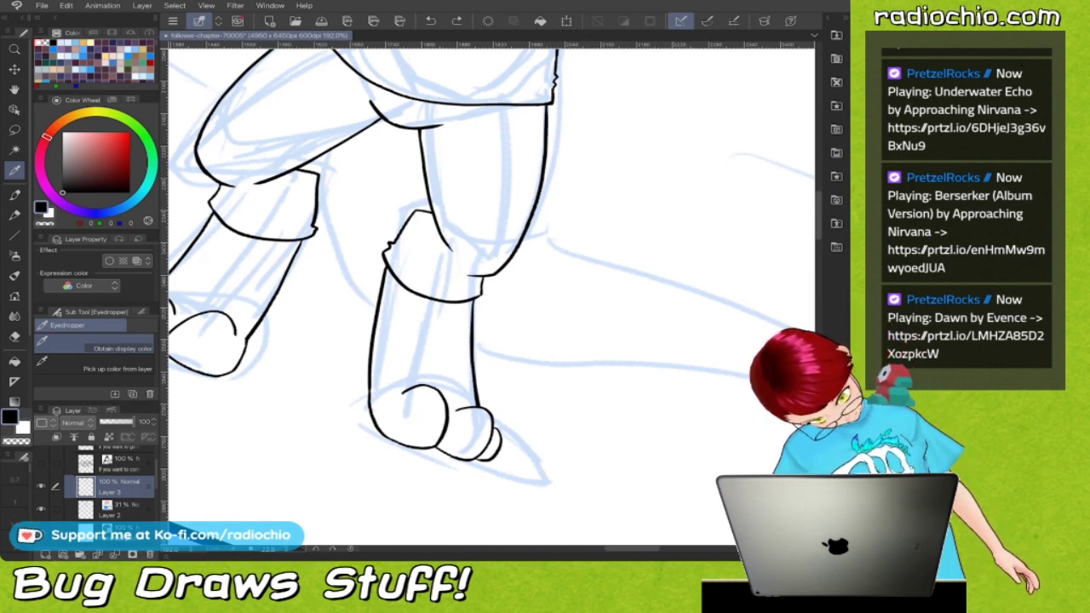
pyautogui.press('p')
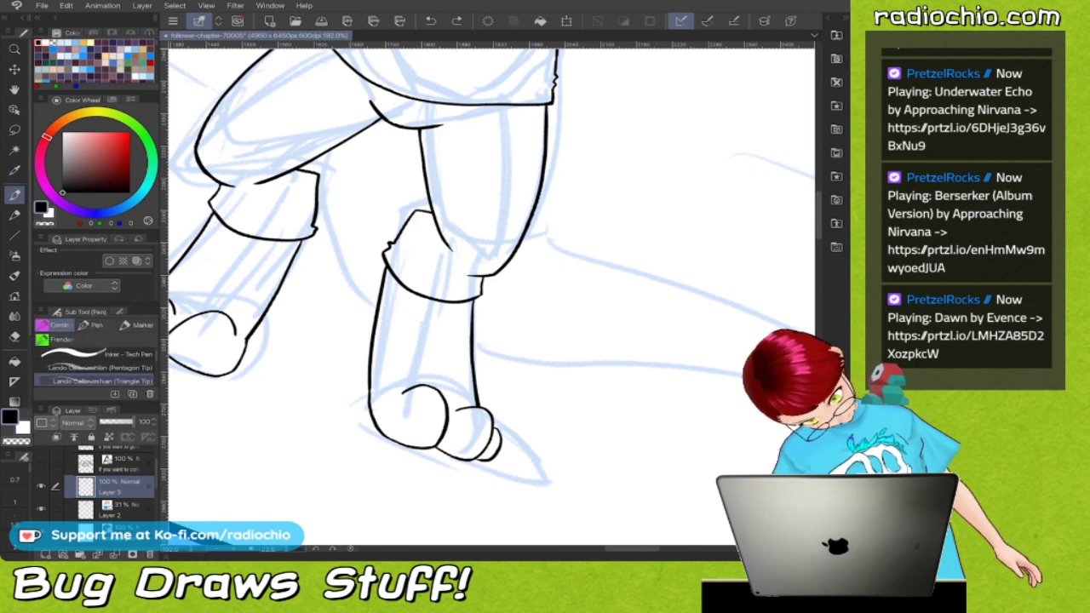
pyautogui.moveTo(340, 164)
pyautogui.mouseDown()
pyautogui.moveTo(340, 236)
pyautogui.moveTo(376, 305)
pyautogui.mouseUp()
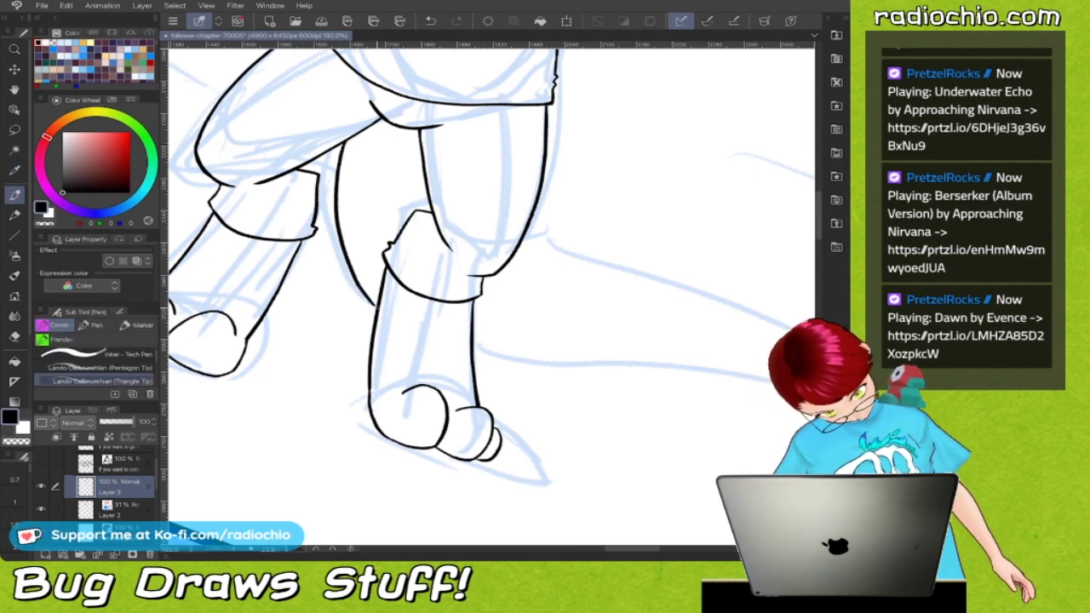
# Ink the tail's long lower edge from the lower leg out towards the tail tip
pyautogui.scroll(-3, 492, 297)
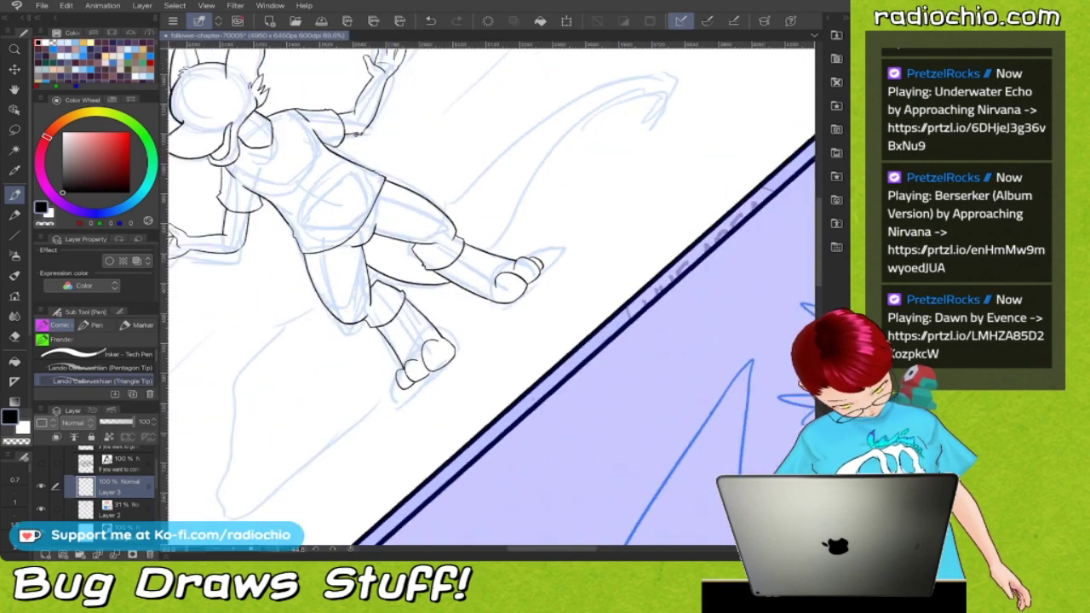
pyautogui.scroll(2, 492, 296)
pyautogui.moveTo(393, 351)
pyautogui.mouseDown()
pyautogui.moveTo(466, 207)
pyautogui.moveTo(588, 63)
pyautogui.mouseUp()
pyautogui.scroll(-2, 492, 293)
pyautogui.scroll(2, 492, 296)
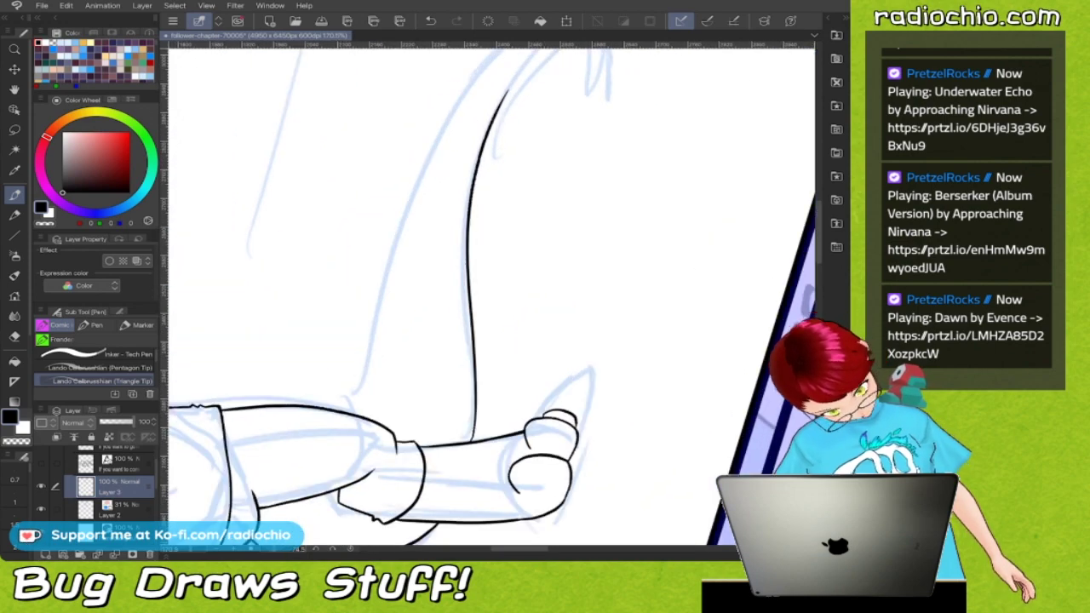
# Ink the tail's upper edge from the tip back towards the leg, tapering it to meet the lower edge
pyautogui.scroll(-4, 491, 297)
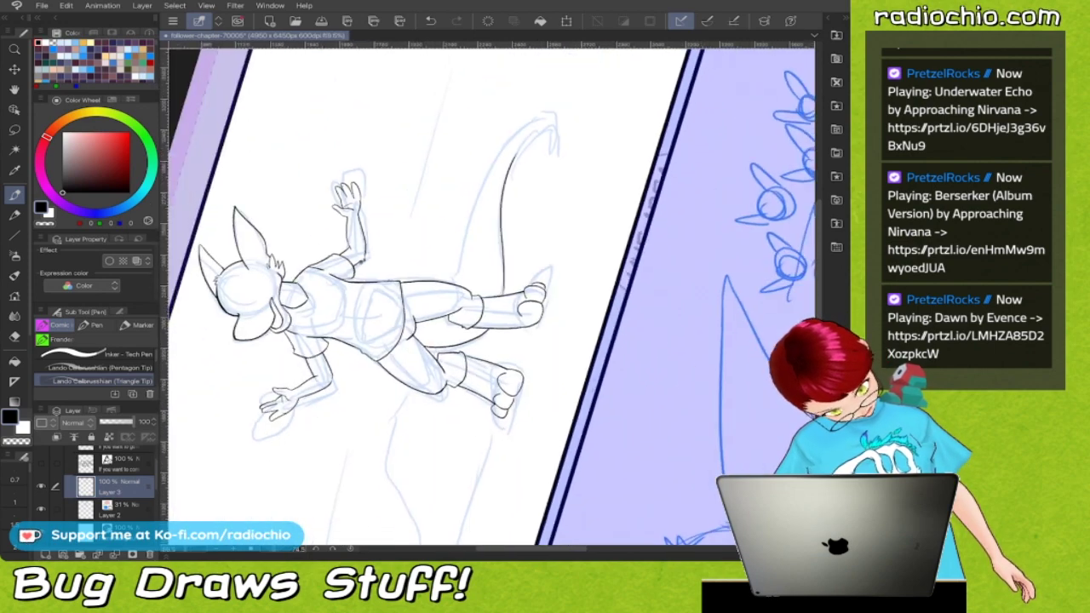
pyautogui.scroll(1, 491, 296)
pyautogui.scroll(3, 492, 294)
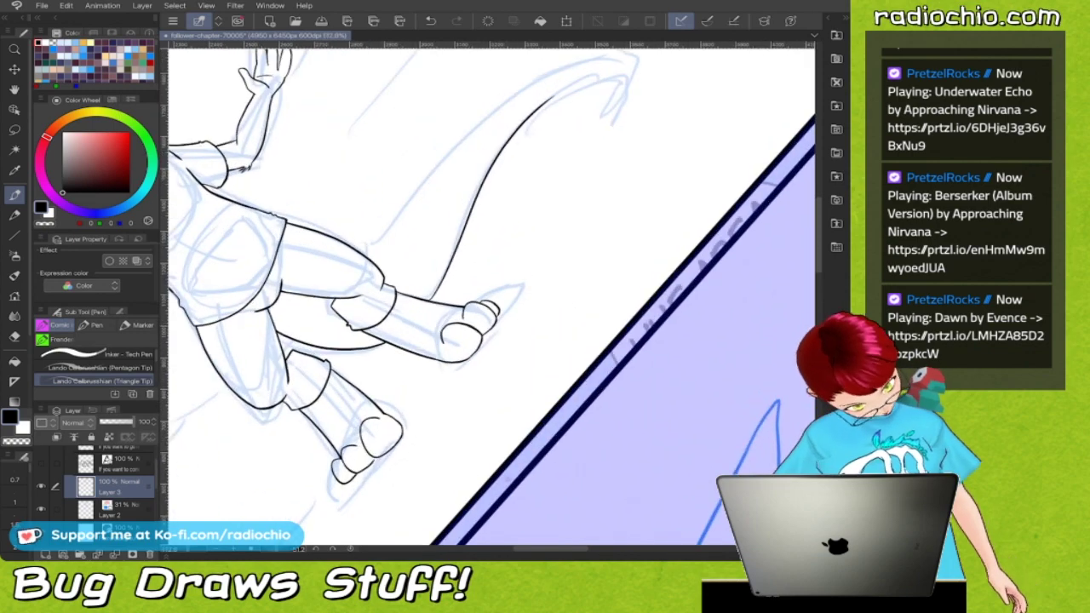
pyautogui.scroll(3, 491, 294)
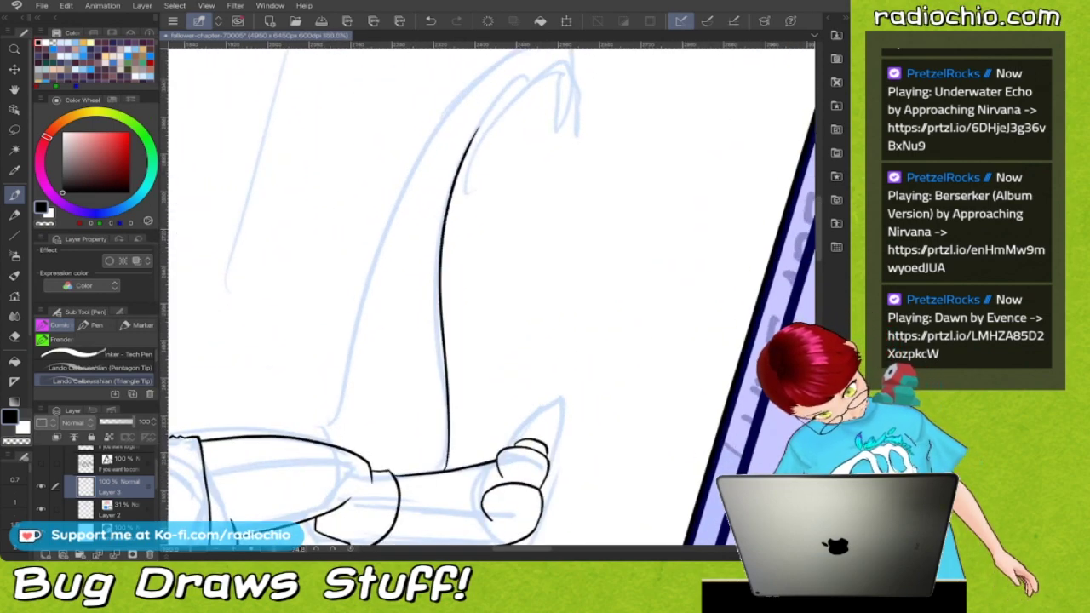
pyautogui.moveTo(471, 128)
pyautogui.mouseDown()
pyautogui.moveTo(409, 226)
pyautogui.moveTo(377, 400)
pyautogui.mouseUp()
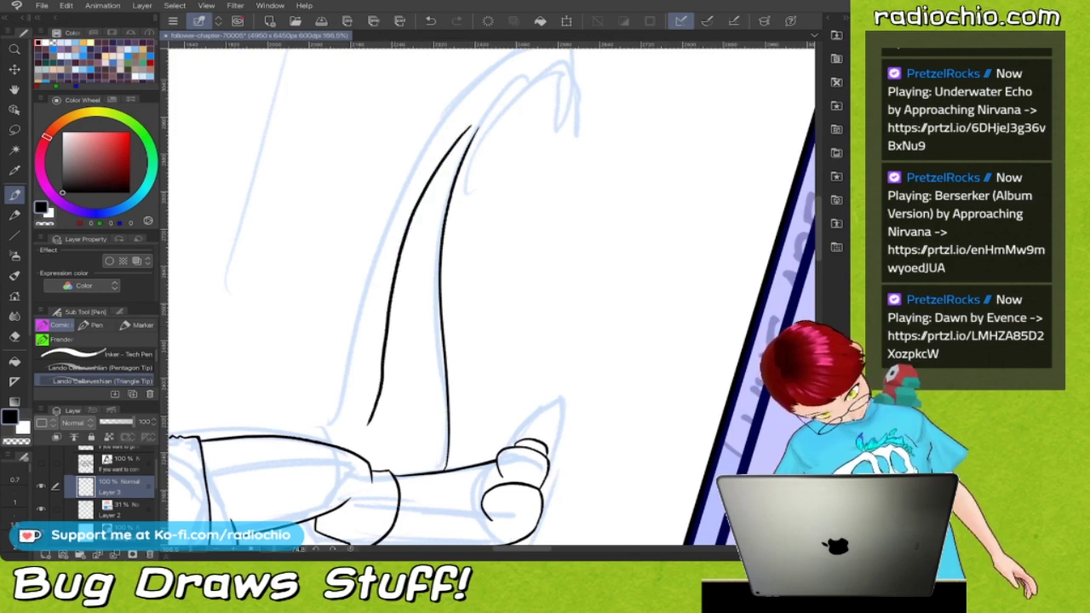
# Join the tail's upper edge to the shorts outline with a jagged zigzag of fur
pyautogui.scroll(2, 491, 294)
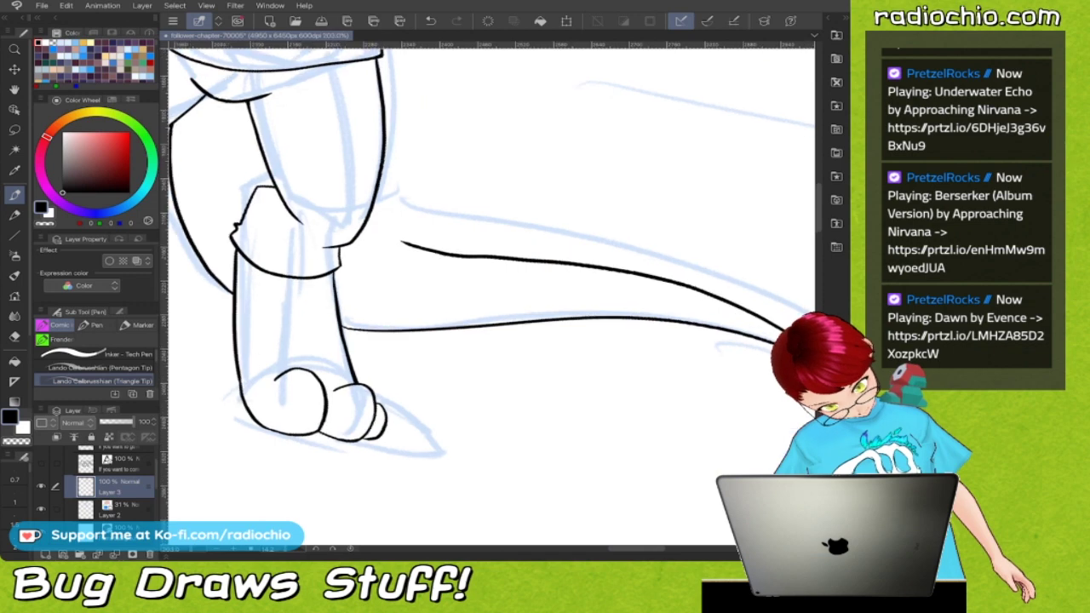
pyautogui.scroll(4, 491, 298)
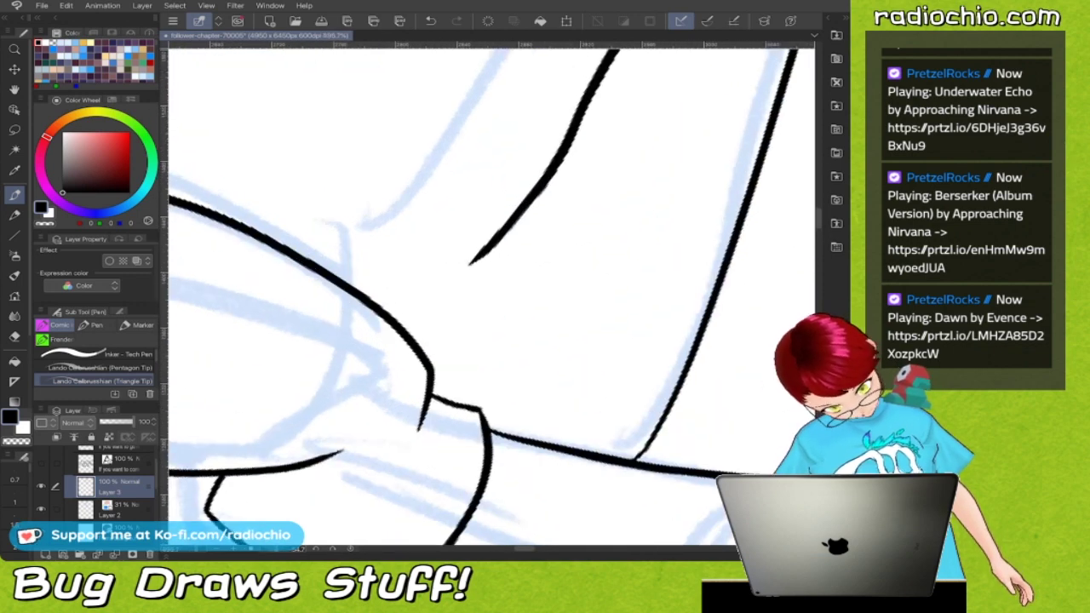
pyautogui.moveTo(397, 308)
pyautogui.mouseDown()
pyautogui.moveTo(414, 304)
pyautogui.moveTo(435, 246)
pyautogui.moveTo(437, 286)
pyautogui.moveTo(472, 260)
pyautogui.mouseUp()
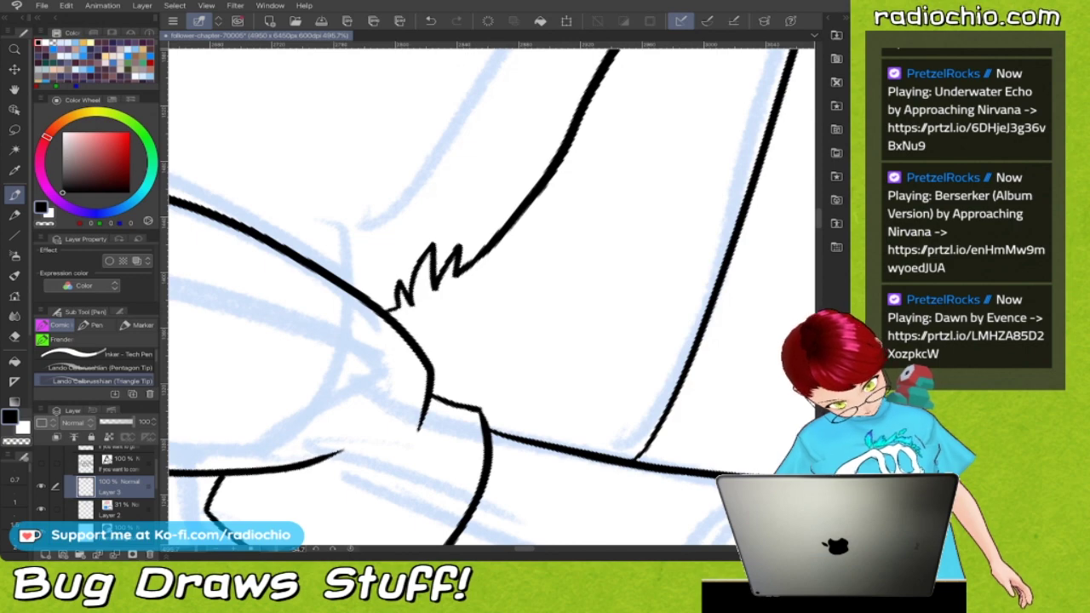
# Ink a pointed fur tuft with jagged notches at the tail tip and close it against the tail's lower edge
pyautogui.scroll(-8, 492, 297)
pyautogui.scroll(-4, 491, 294)
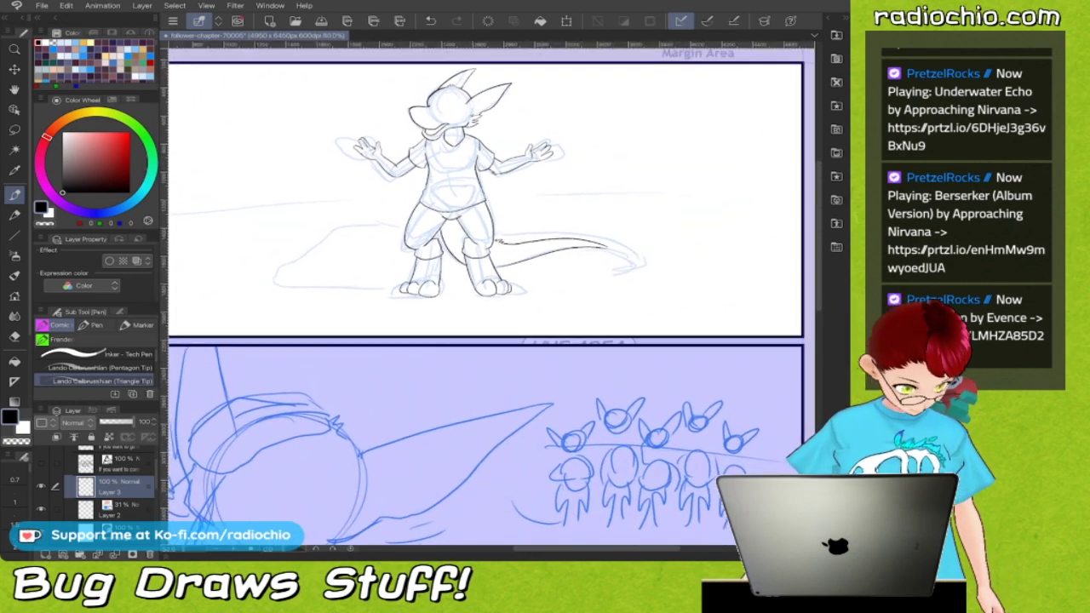
pyautogui.scroll(6, 492, 294)
pyautogui.scroll(5, 491, 294)
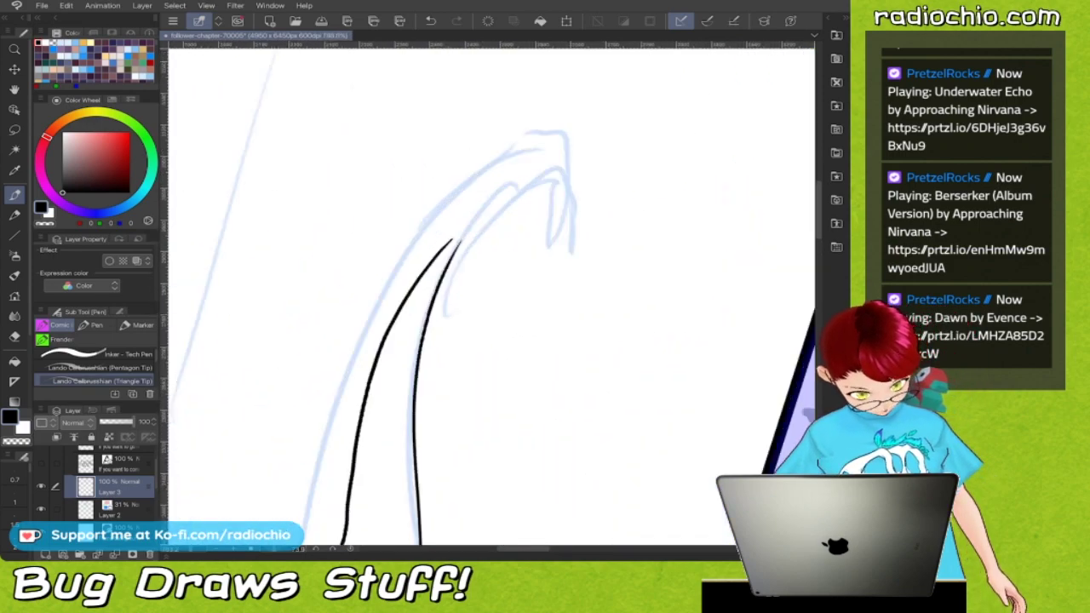
pyautogui.moveTo(400, 271)
pyautogui.mouseDown()
pyautogui.moveTo(393, 303)
pyautogui.moveTo(408, 259)
pyautogui.moveTo(537, 123)
pyautogui.moveTo(486, 305)
pyautogui.moveTo(573, 290)
pyautogui.moveTo(470, 333)
pyautogui.mouseUp()
pyautogui.scroll(4, 492, 297)
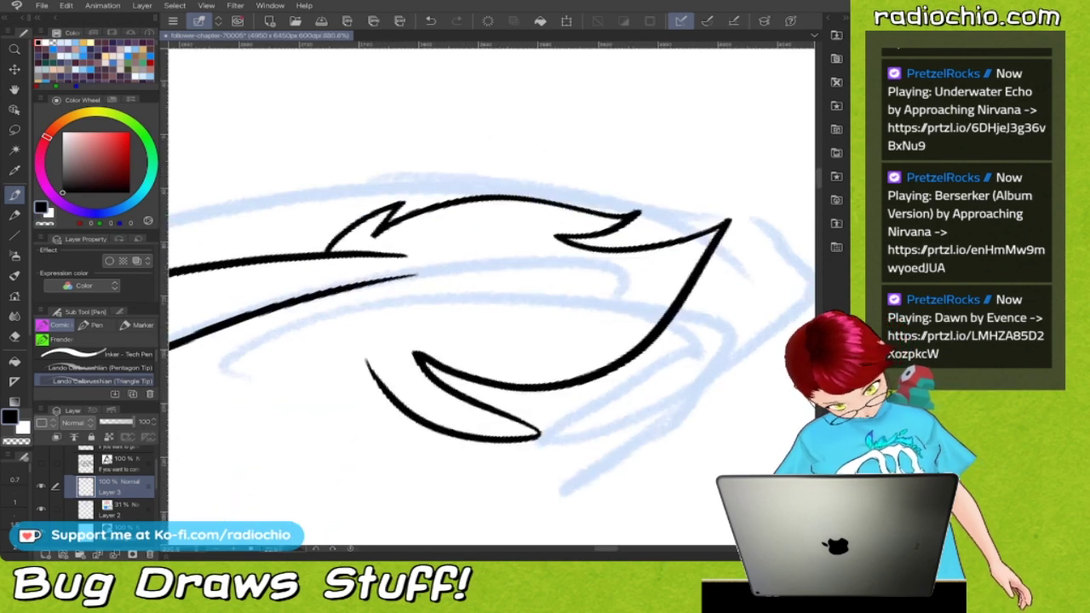
pyautogui.scroll(1, 491, 296)
pyautogui.moveTo(362, 358)
pyautogui.mouseDown()
pyautogui.moveTo(366, 375)
pyautogui.moveTo(336, 375)
pyautogui.moveTo(315, 293)
pyautogui.mouseUp()
pyautogui.scroll(-10, 492, 297)
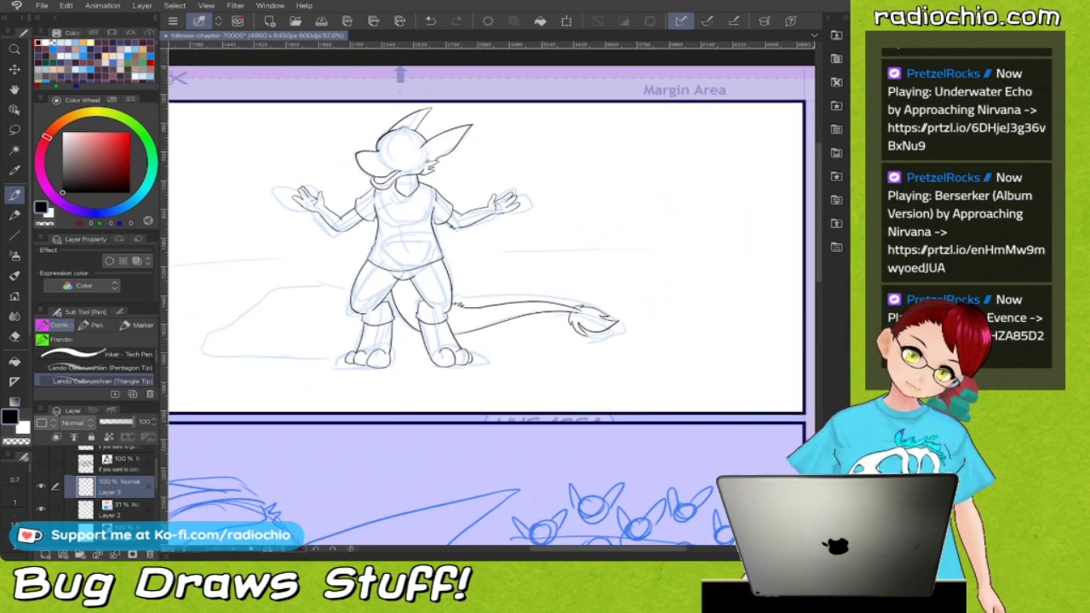
# Ink curved upper eyelids for the near and far eyes inside the head circle
pyautogui.scroll(-1, 492, 294)
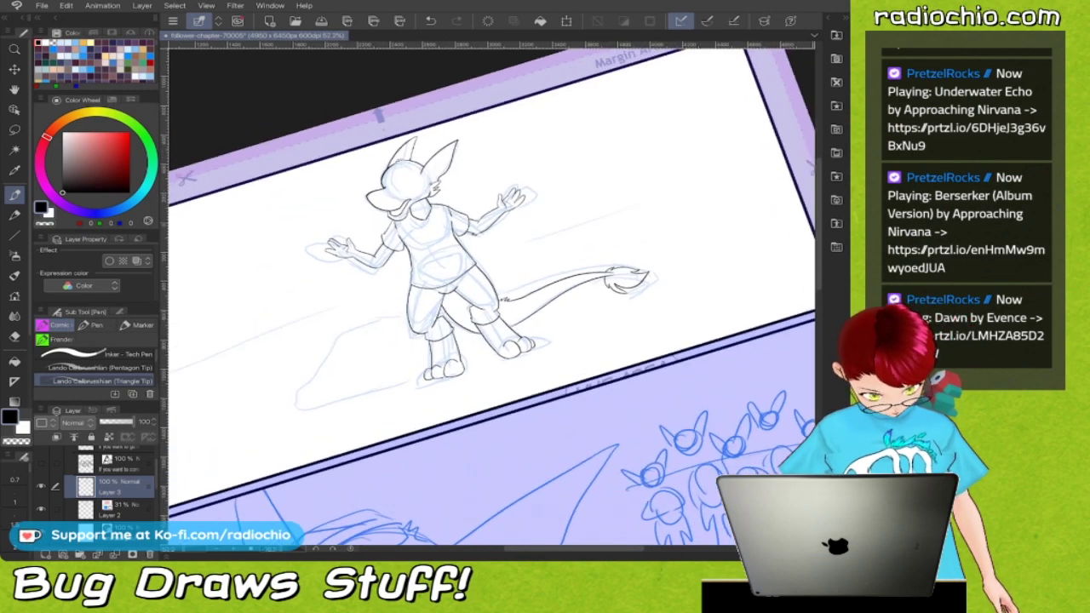
pyautogui.scroll(3, 509, 281)
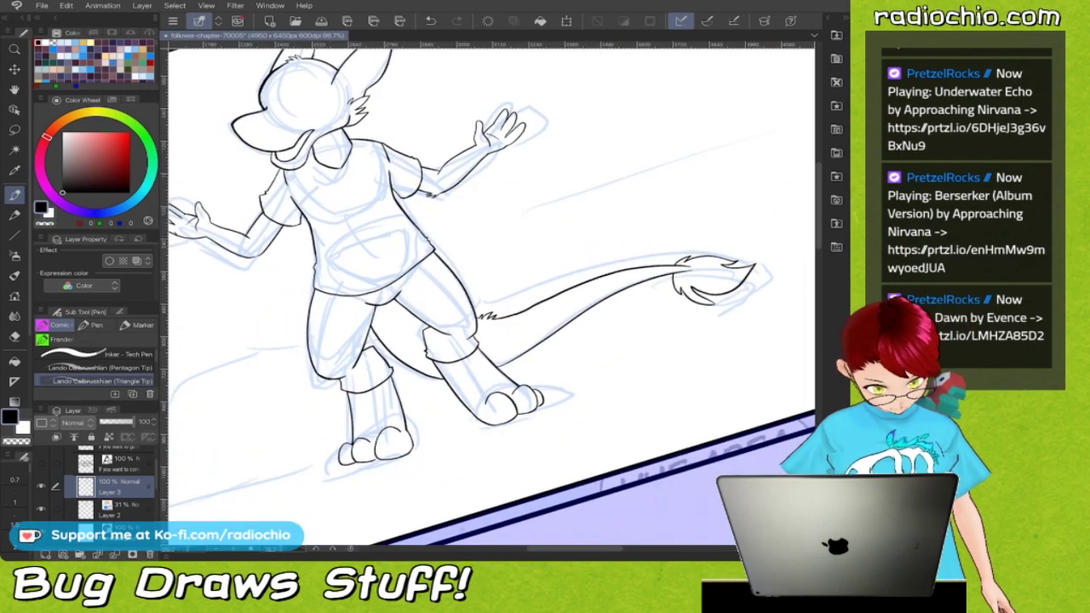
pyautogui.scroll(-1, 492, 294)
pyautogui.scroll(6, 411, 136)
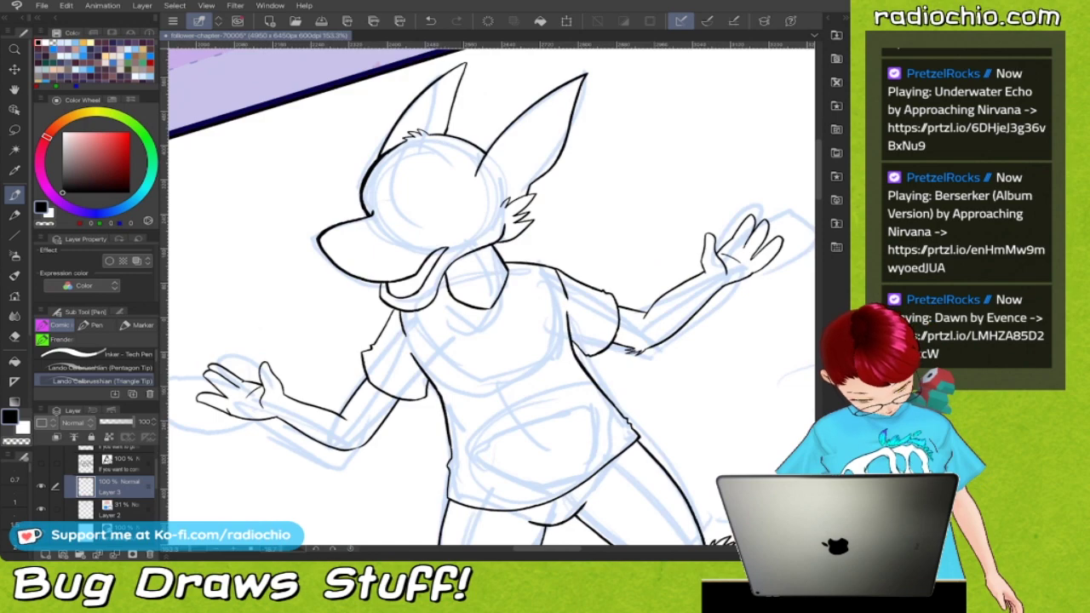
pyautogui.scroll(2, 432, 264)
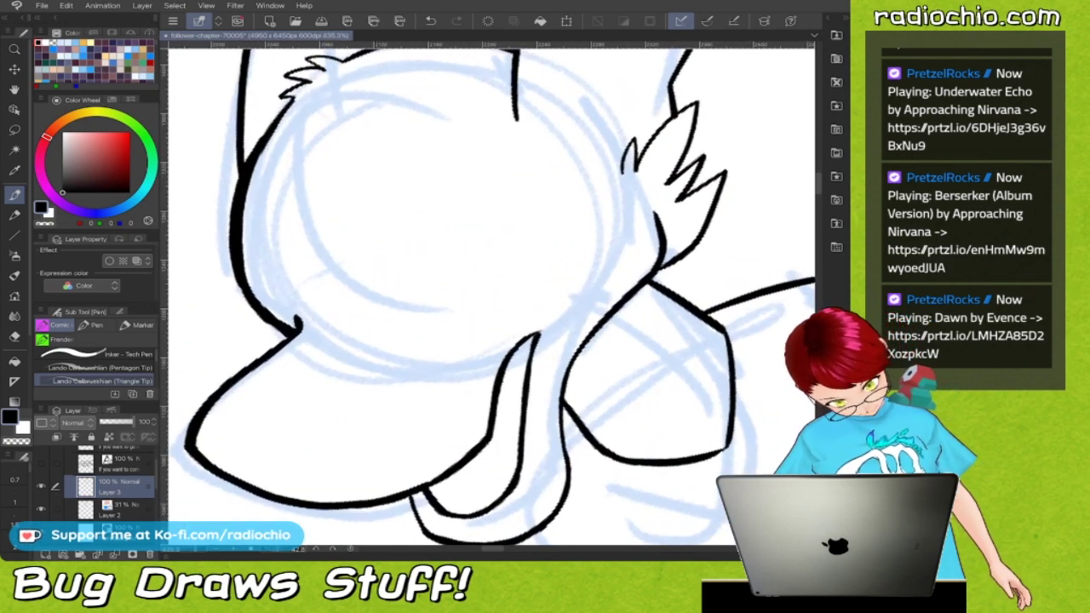
pyautogui.moveTo(346, 256)
pyautogui.mouseDown()
pyautogui.moveTo(369, 240)
pyautogui.moveTo(455, 240)
pyautogui.mouseUp()
pyautogui.moveTo(305, 296); pyautogui.dragTo(270, 295)
# Ink a slanted, tapered eyebrow above each eye
pyautogui.moveTo(329, 246); pyautogui.dragTo(415, 157)
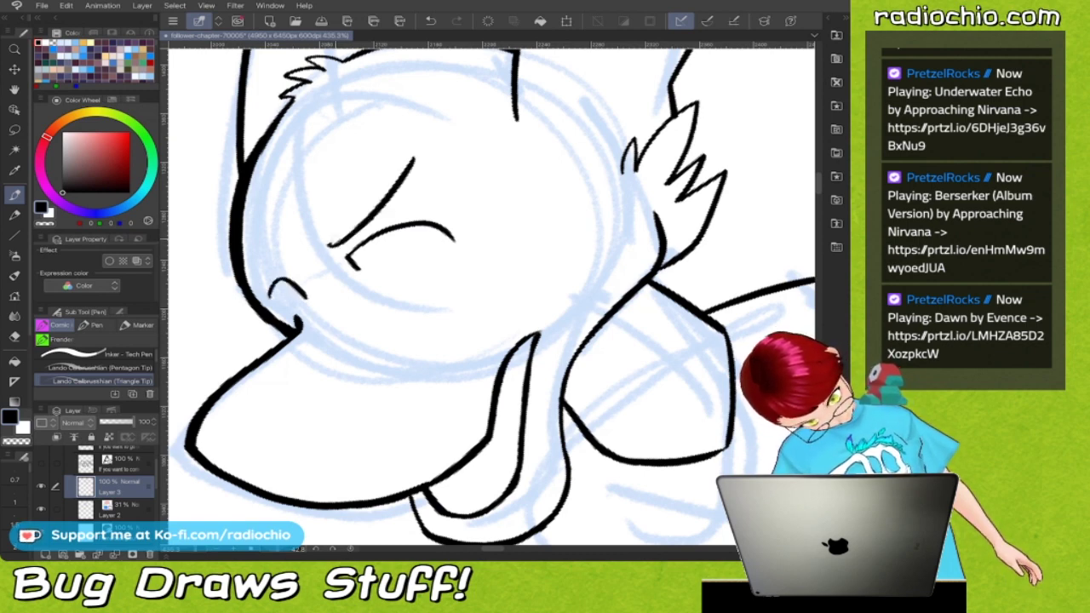
pyautogui.moveTo(331, 246); pyautogui.dragTo(409, 165)
pyautogui.moveTo(295, 253); pyautogui.dragTo(250, 279)
# Ink the lower lid and round iris of the near eye, and the oval iris and lower lid of the far eye
pyautogui.moveTo(380, 284)
pyautogui.mouseDown()
pyautogui.moveTo(418, 277)
pyautogui.moveTo(449, 242)
pyautogui.moveTo(409, 272)
pyautogui.moveTo(389, 266)
pyautogui.mouseUp()
pyautogui.moveTo(289, 285); pyautogui.dragTo(310, 313)
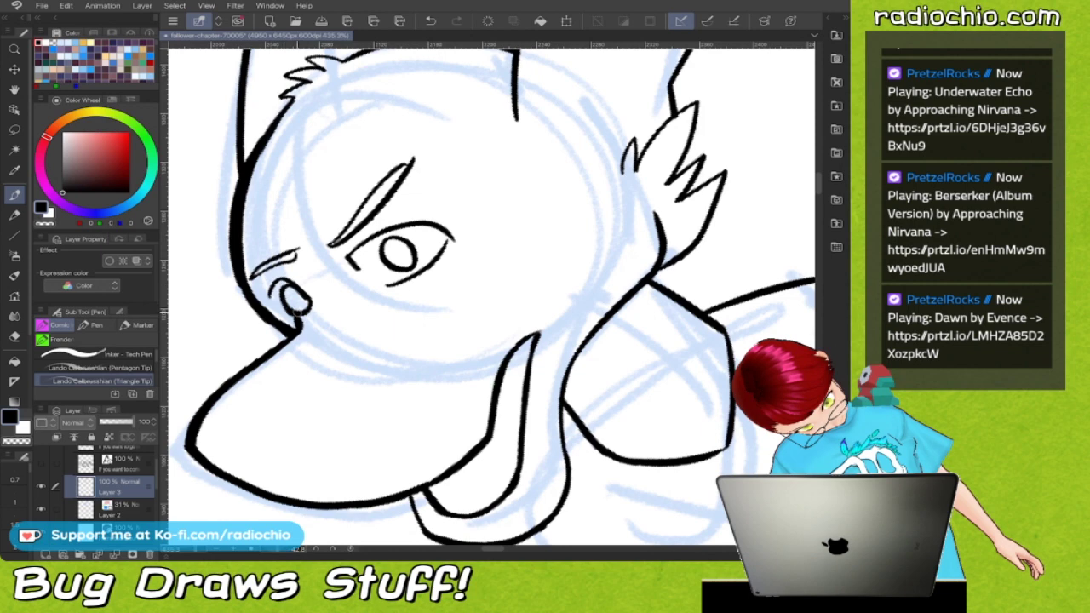
pyautogui.moveTo(277, 310)
pyautogui.mouseDown()
pyautogui.moveTo(293, 322)
pyautogui.moveTo(312, 312)
pyautogui.mouseUp()
# Erase the snout line spur overlapping the far eye, and ink a black curve around that eye's inner side
pyautogui.press('i')
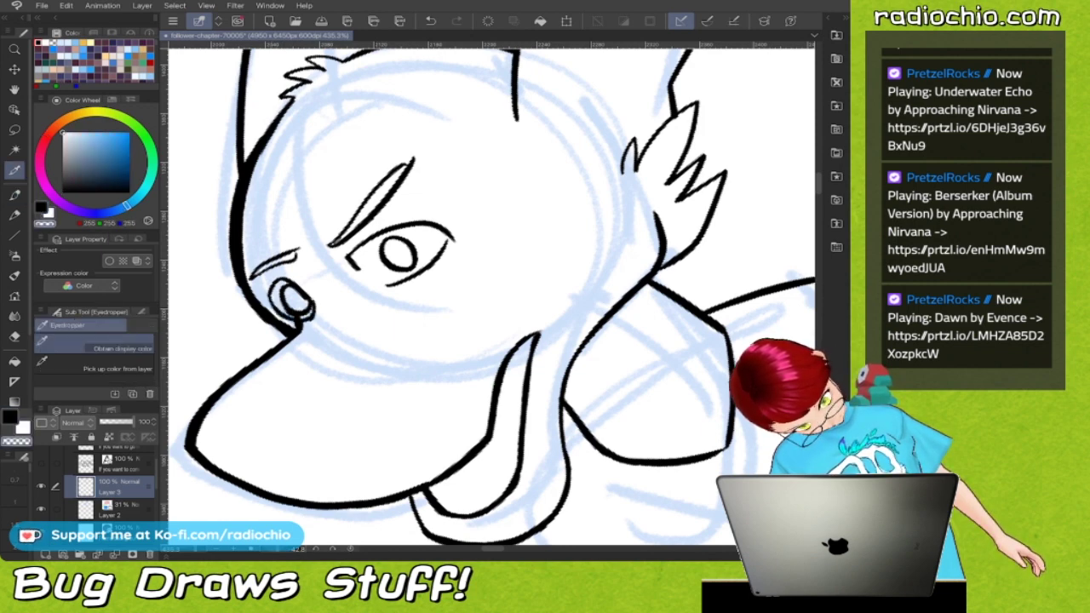
pyautogui.press('p')
pyautogui.moveTo(293, 318); pyautogui.dragTo(307, 319)
pyautogui.press('i')
pyautogui.press('p')
pyautogui.moveTo(314, 330)
pyautogui.mouseDown()
pyautogui.moveTo(319, 286)
pyautogui.moveTo(321, 305)
pyautogui.mouseUp()
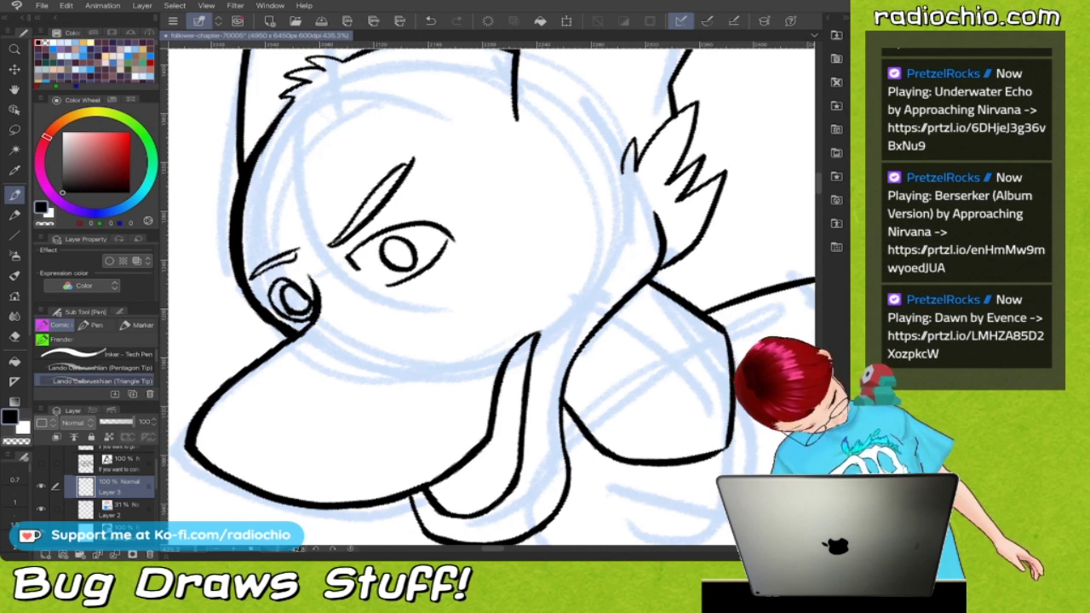
# Close the near eye's lower outline and ink a short crease with a small end tick across the snout's bridge
pyautogui.moveTo(351, 264); pyautogui.dragTo(390, 283)
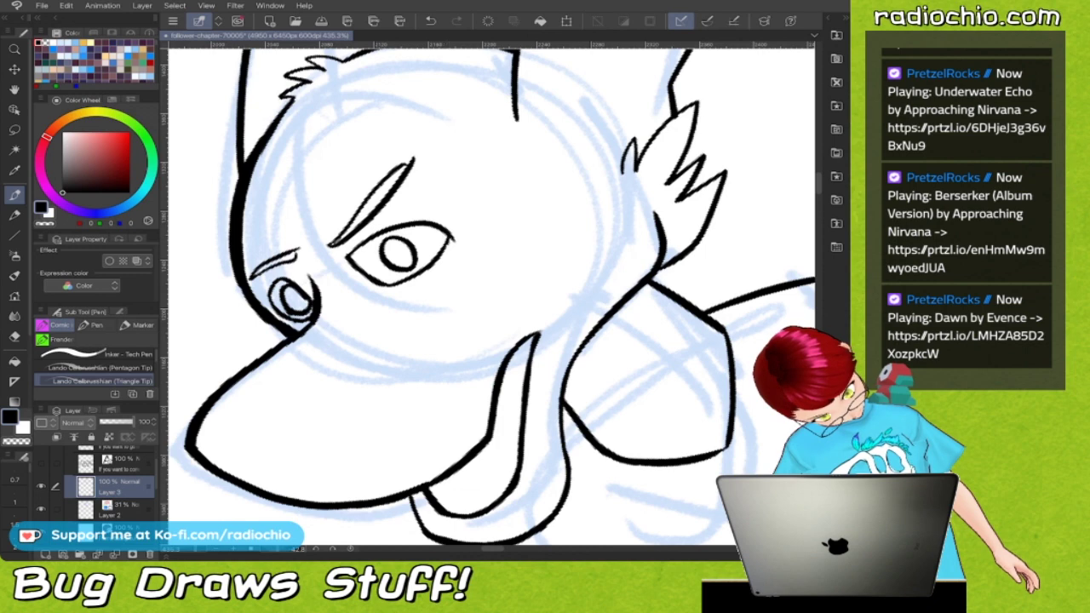
pyautogui.press('i')
pyautogui.press('c')
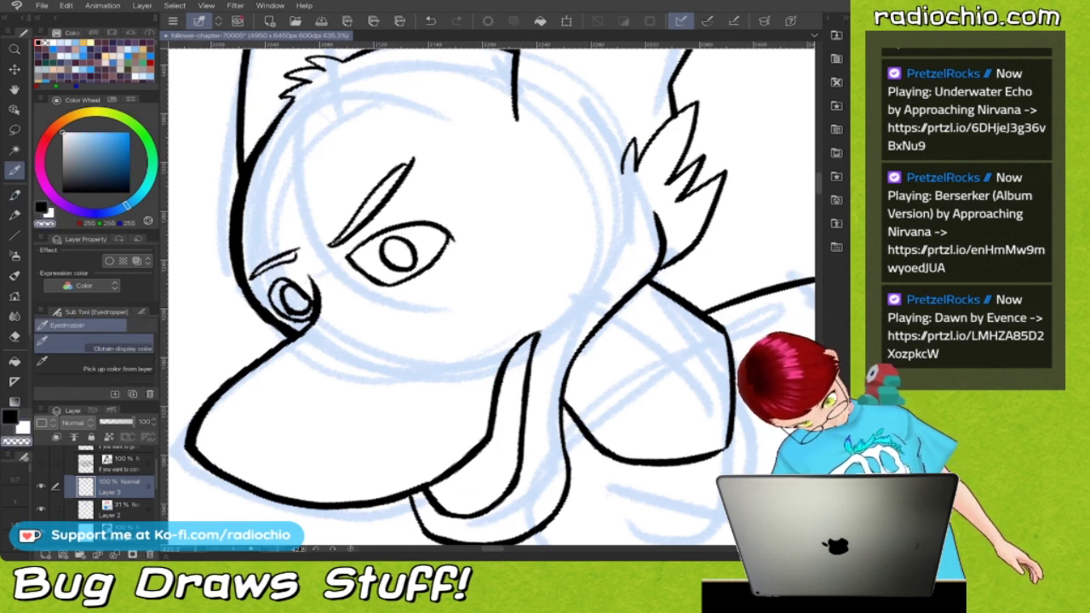
pyautogui.press('p')
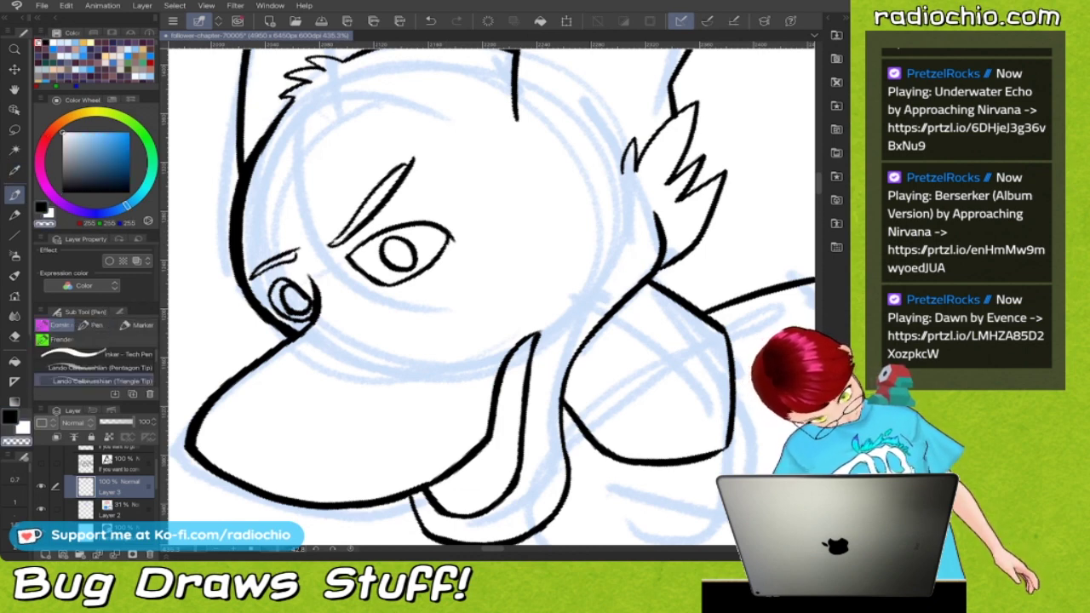
pyautogui.scroll(-4, 469, 239)
pyautogui.scroll(1, 469, 238)
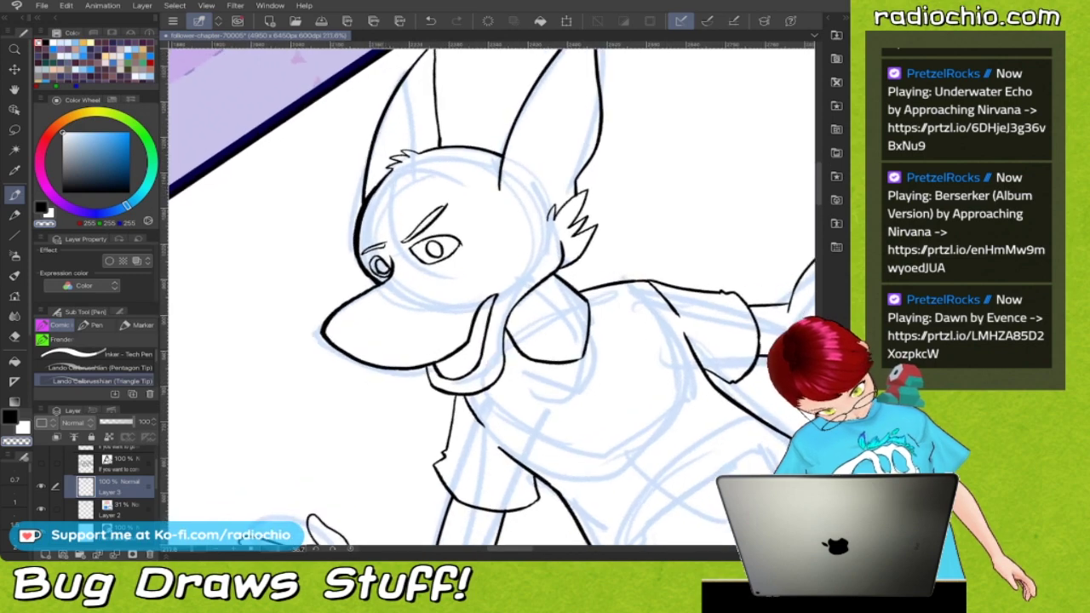
pyautogui.scroll(2, 492, 297)
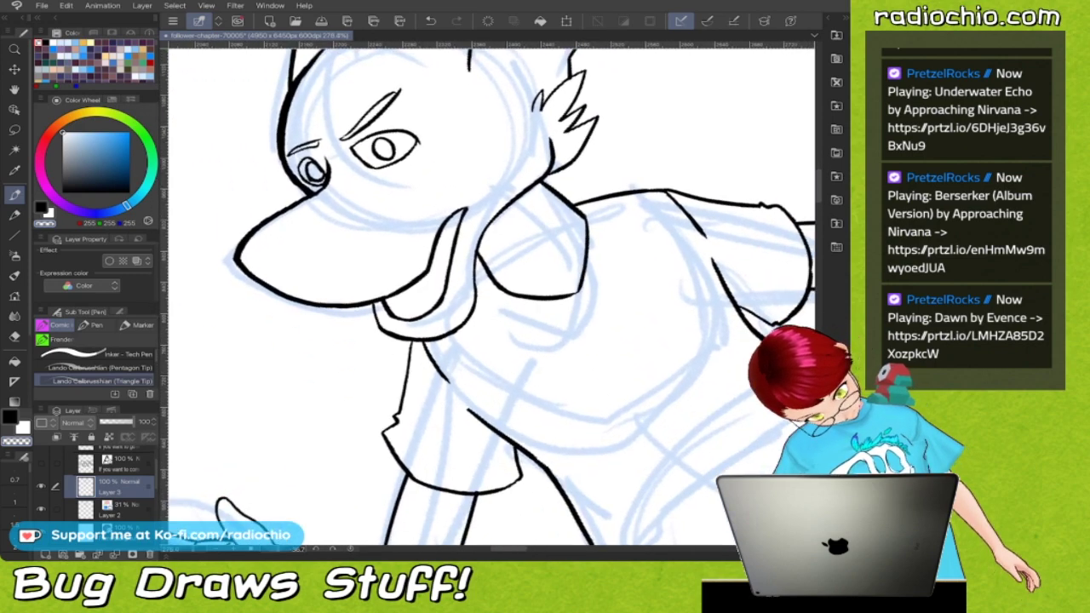
pyautogui.press('i')
pyautogui.press('p')
pyautogui.moveTo(287, 252); pyautogui.dragTo(357, 195)
pyautogui.moveTo(350, 190); pyautogui.dragTo(363, 193)
pyautogui.scroll(-3, 491, 296)
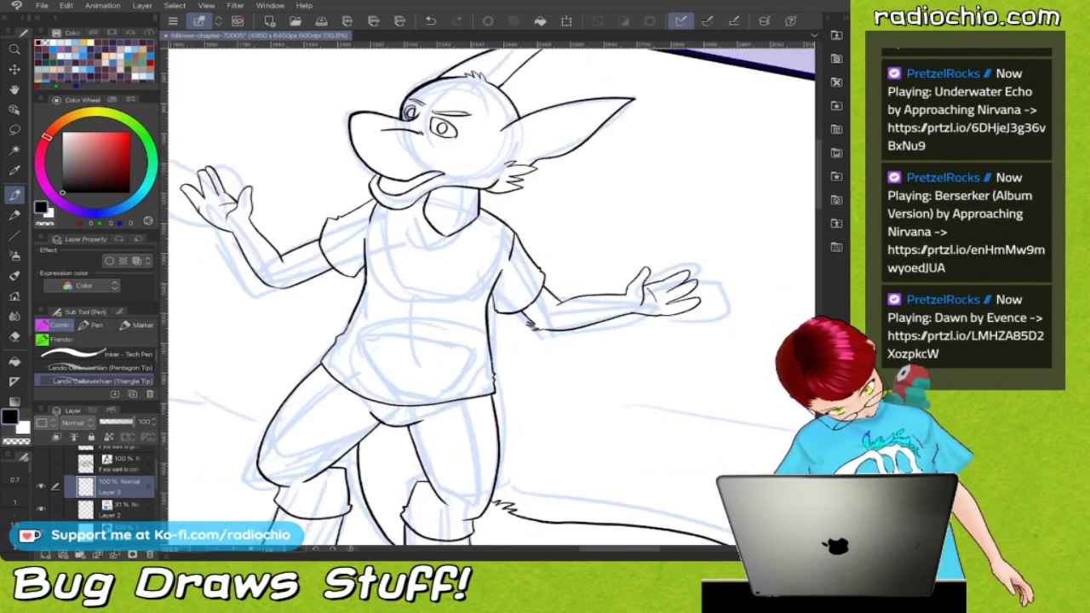
# Ink curved inner-ear contour lines inside the ears and small fur ticks at the near ear's base
pyautogui.scroll(3, 491, 296)
pyautogui.scroll(2, 538, 202)
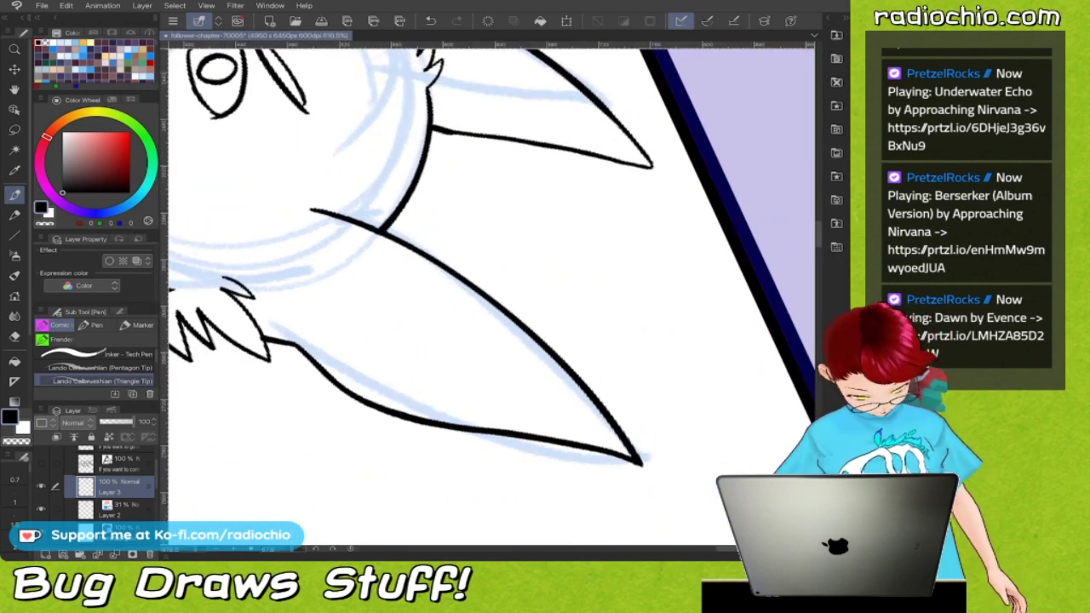
pyautogui.moveTo(301, 335); pyautogui.dragTo(302, 321)
pyautogui.scroll(-2, 492, 294)
pyautogui.scroll(1, 491, 294)
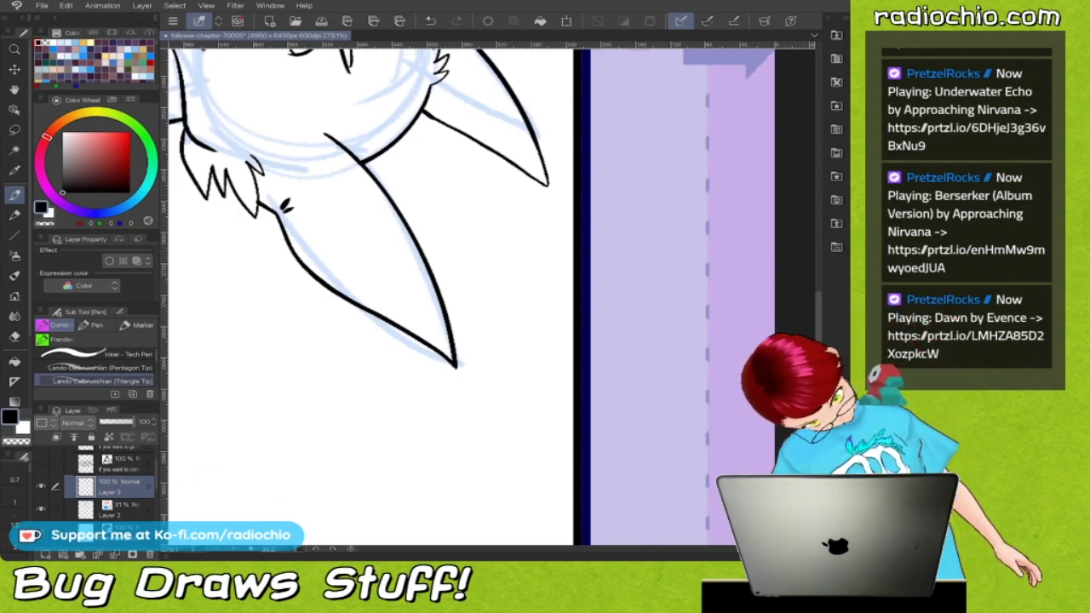
pyautogui.moveTo(298, 232)
pyautogui.mouseDown()
pyautogui.moveTo(345, 281)
pyautogui.moveTo(402, 313)
pyautogui.mouseUp()
pyautogui.scroll(2, 492, 294)
pyautogui.scroll(2, 492, 294)
pyautogui.moveTo(252, 346)
pyautogui.mouseDown()
pyautogui.moveTo(269, 287)
pyautogui.moveTo(341, 156)
pyautogui.mouseUp()
pyautogui.scroll(-4, 491, 296)
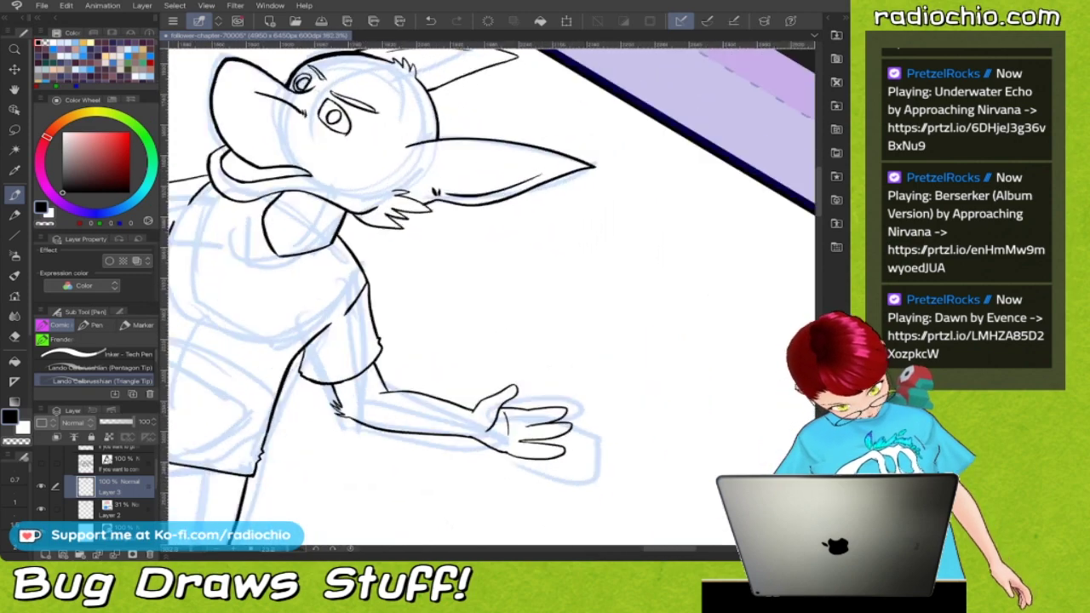
pyautogui.scroll(3, 520, 184)
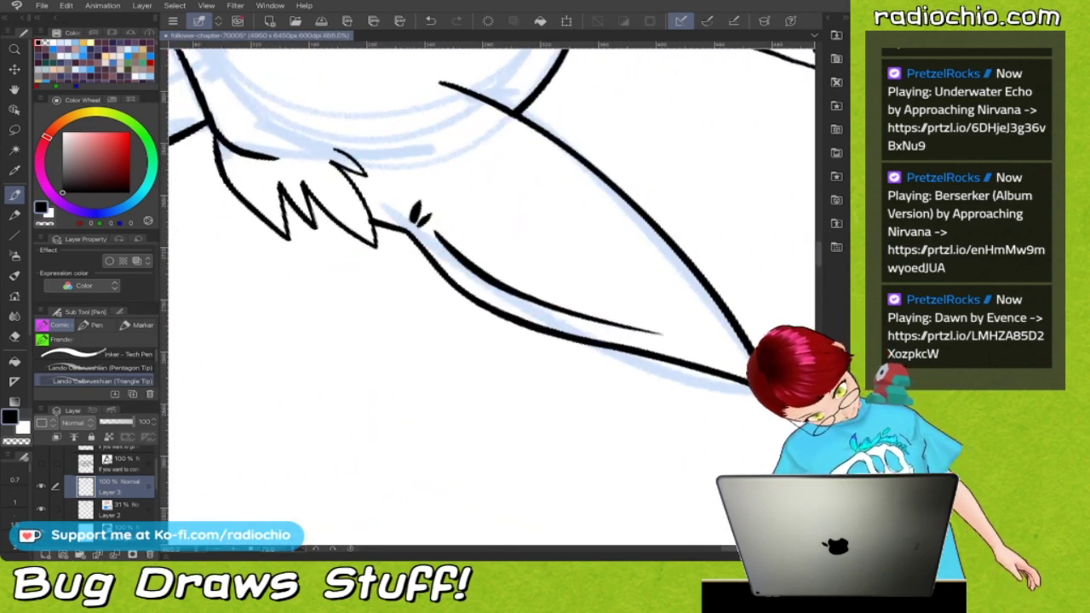
pyautogui.moveTo(328, 223)
pyautogui.mouseDown()
pyautogui.moveTo(325, 277)
pyautogui.moveTo(341, 248)
pyautogui.moveTo(385, 338)
pyautogui.moveTo(382, 291)
pyautogui.moveTo(435, 375)
pyautogui.moveTo(430, 312)
pyautogui.moveTo(483, 350)
pyautogui.moveTo(513, 356)
pyautogui.moveTo(490, 332)
pyautogui.moveTo(535, 342)
pyautogui.mouseUp()
pyautogui.scroll(-9, 492, 297)
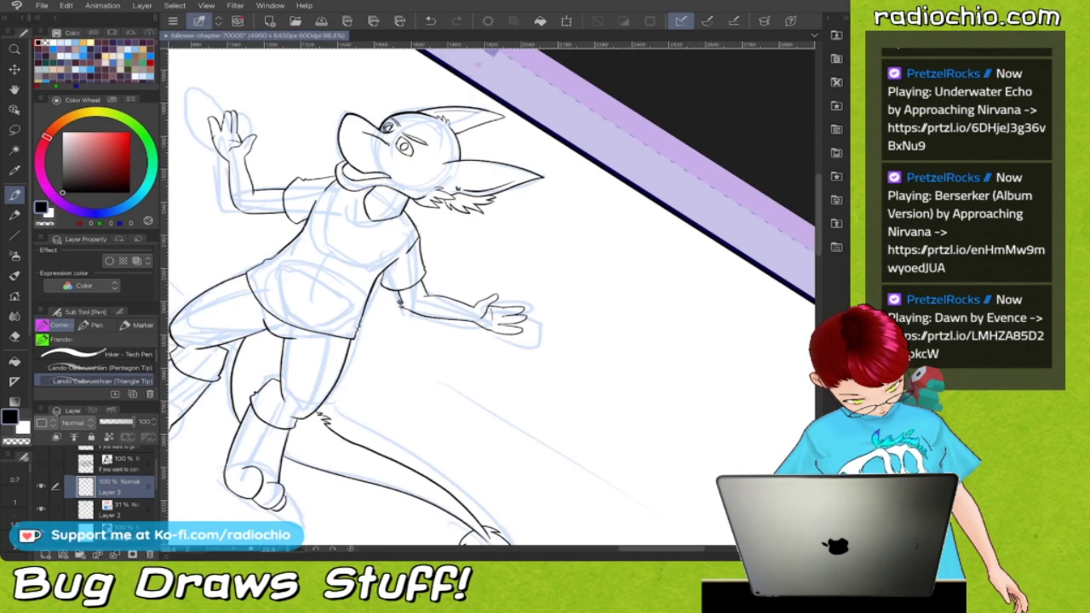
# Ink two thin fold lines across the shirt's belly and a pair of short creases on each sleeve
pyautogui.scroll(10, 464, 273)
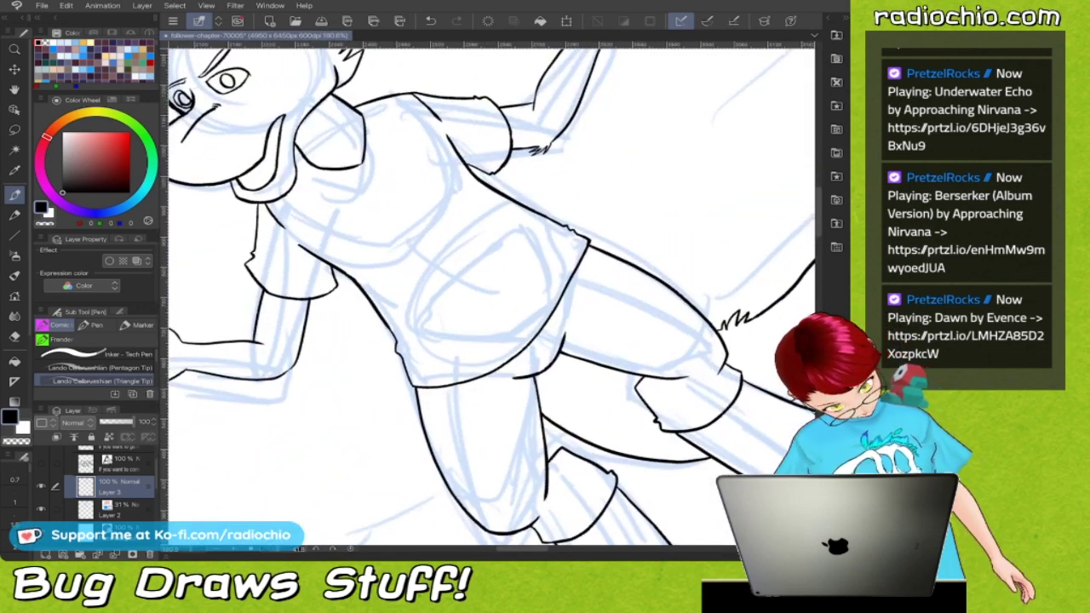
pyautogui.moveTo(443, 330)
pyautogui.mouseDown()
pyautogui.moveTo(556, 249)
pyautogui.moveTo(537, 277)
pyautogui.mouseUp()
pyautogui.scroll(-3, 492, 297)
pyautogui.scroll(4, 491, 297)
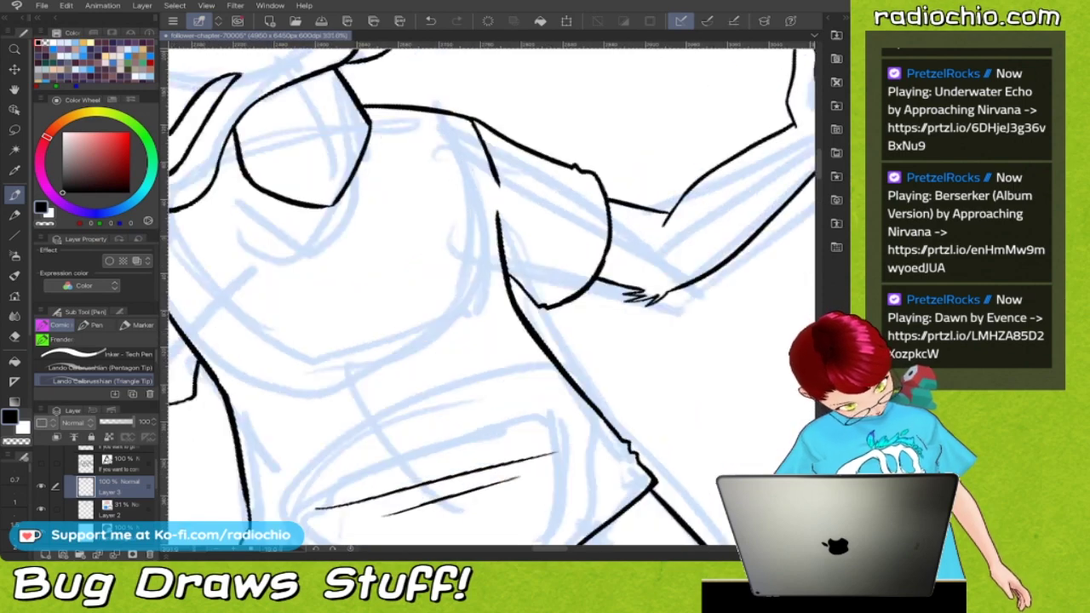
pyautogui.moveTo(570, 184); pyautogui.dragTo(561, 249)
pyautogui.moveTo(582, 210); pyautogui.dragTo(563, 254)
pyautogui.scroll(-1, 492, 297)
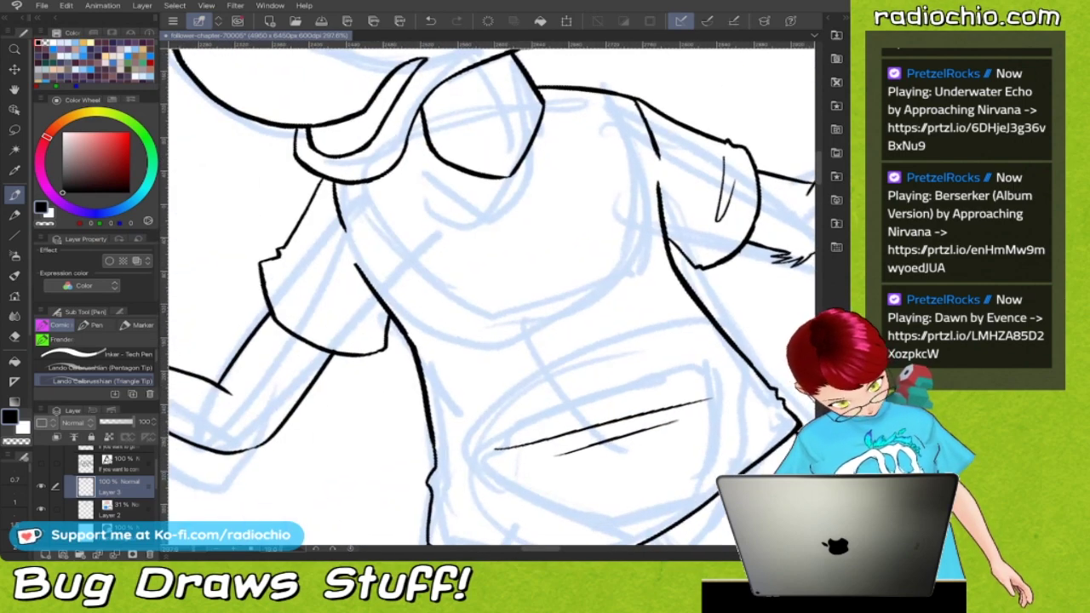
pyautogui.moveTo(288, 286); pyautogui.dragTo(355, 318)
pyautogui.moveTo(305, 277); pyautogui.dragTo(337, 303)
pyautogui.scroll(-6, 436, 251)
pyautogui.scroll(-1, 466, 288)
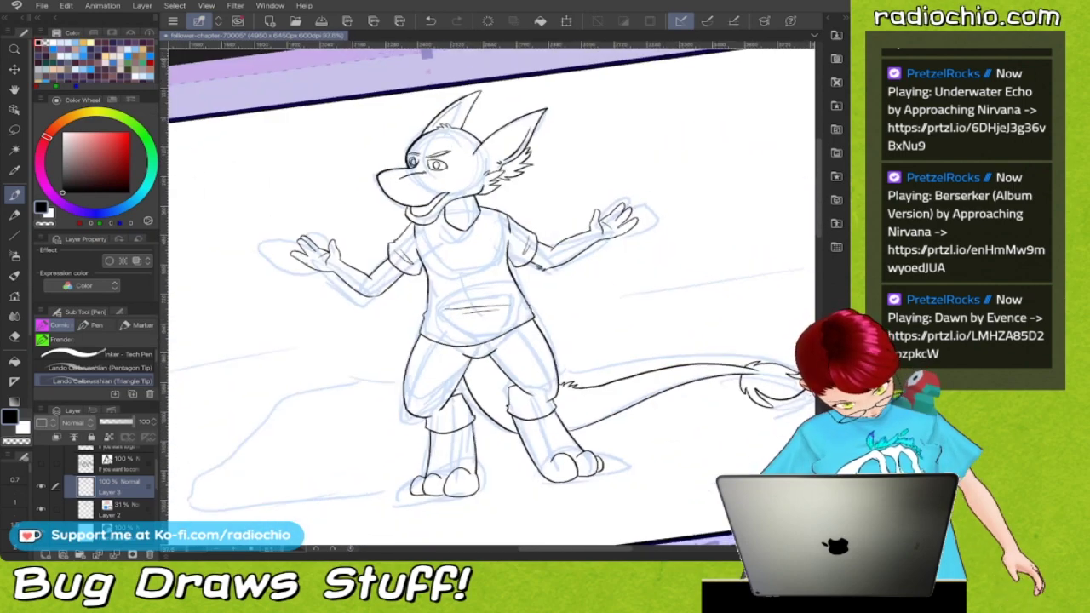
pyautogui.scroll(-2, 492, 294)
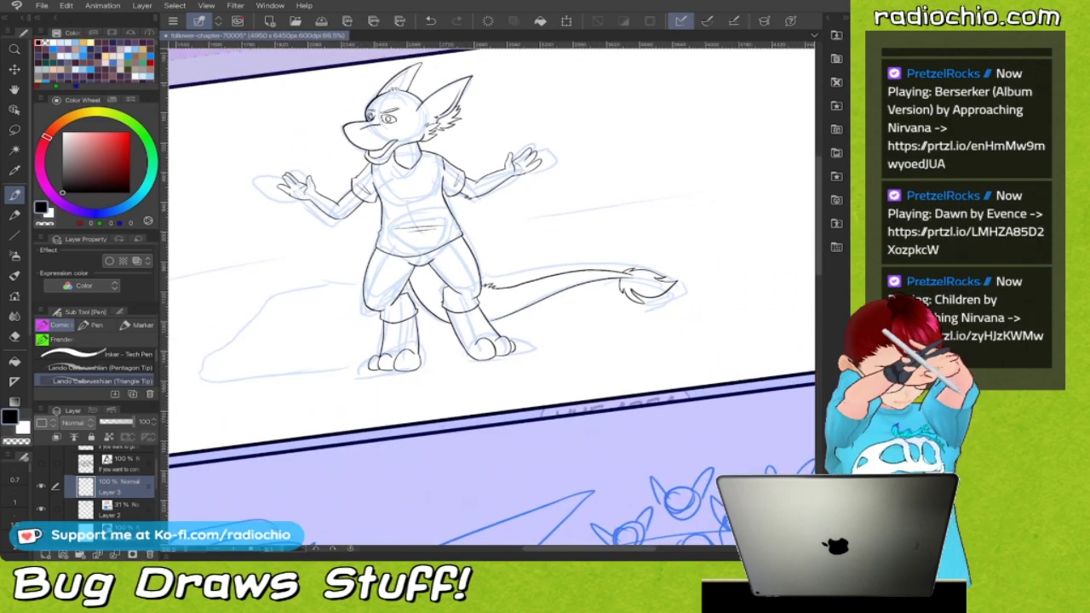
pyautogui.scroll(-2, 550, 255)
pyautogui.scroll(-2, 492, 297)
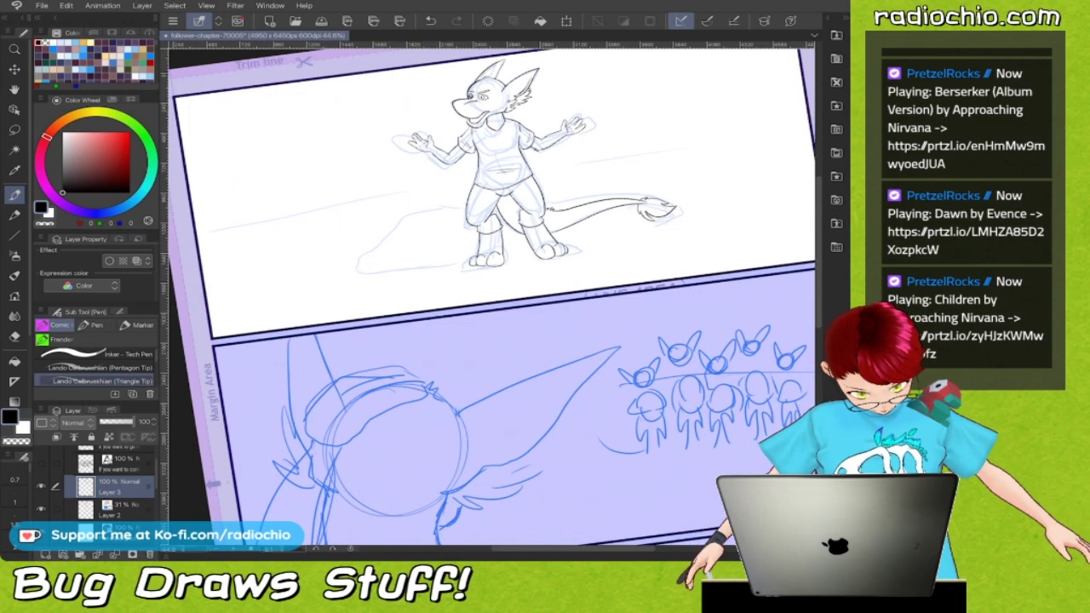
# Ink the angular ground shape behind the character along the sketch, and a curve beside the lower leg from cuff to toes
pyautogui.scroll(3, 492, 296)
pyautogui.scroll(3, 492, 293)
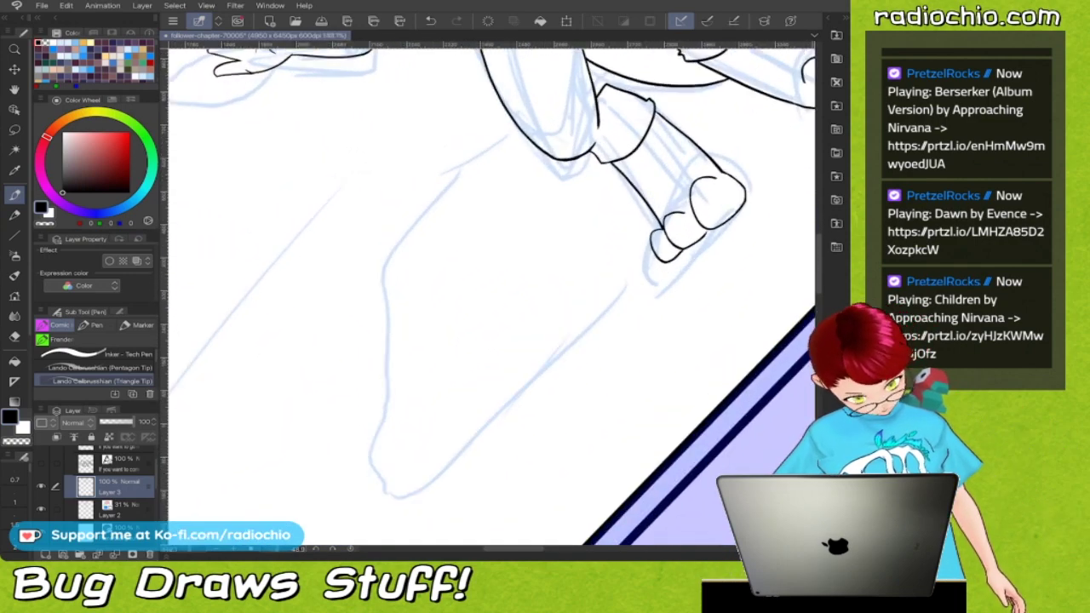
pyautogui.moveTo(509, 119)
pyautogui.mouseDown()
pyautogui.moveTo(400, 220)
pyautogui.moveTo(413, 361)
pyautogui.mouseUp()
pyautogui.moveTo(413, 442)
pyautogui.mouseDown()
pyautogui.moveTo(519, 385)
pyautogui.moveTo(645, 276)
pyautogui.mouseUp()
pyautogui.scroll(2, 491, 296)
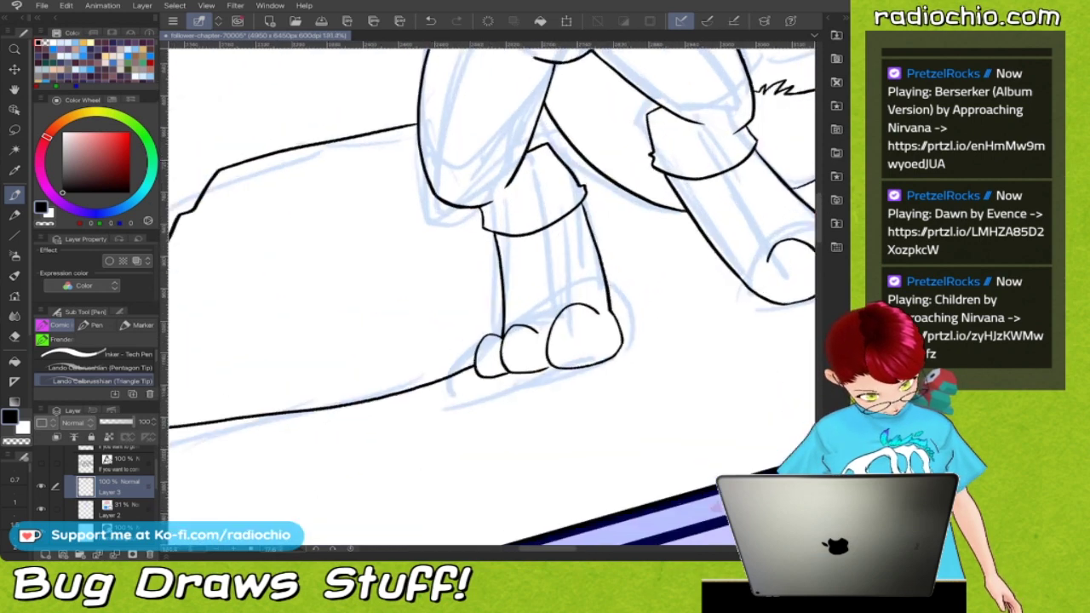
pyautogui.moveTo(594, 175)
pyautogui.mouseDown()
pyautogui.moveTo(646, 288)
pyautogui.moveTo(622, 326)
pyautogui.mouseUp()
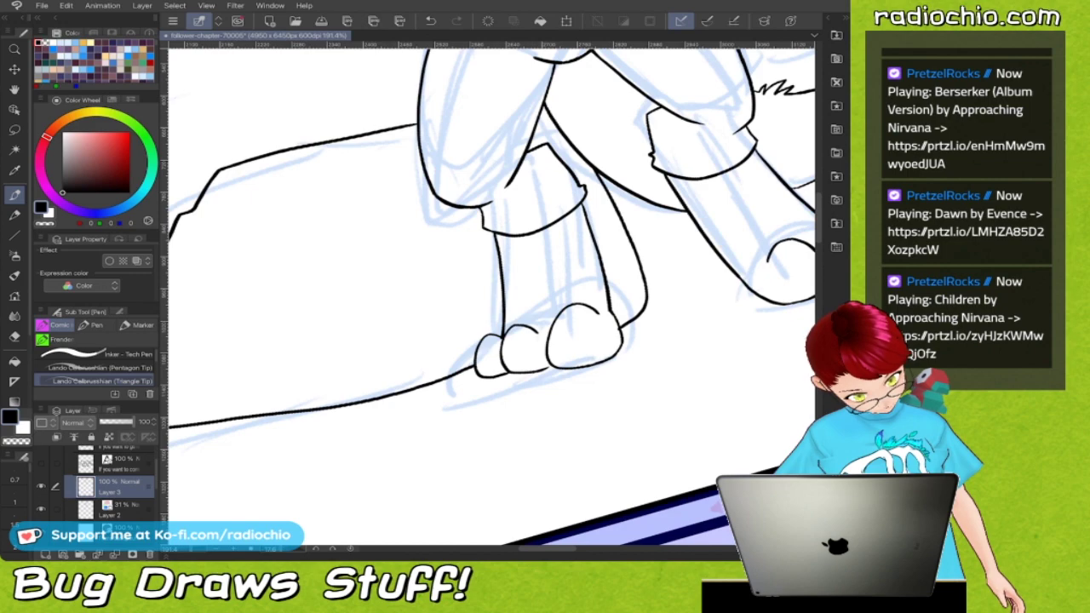
pyautogui.scroll(-5, 491, 297)
pyautogui.scroll(-3, 492, 296)
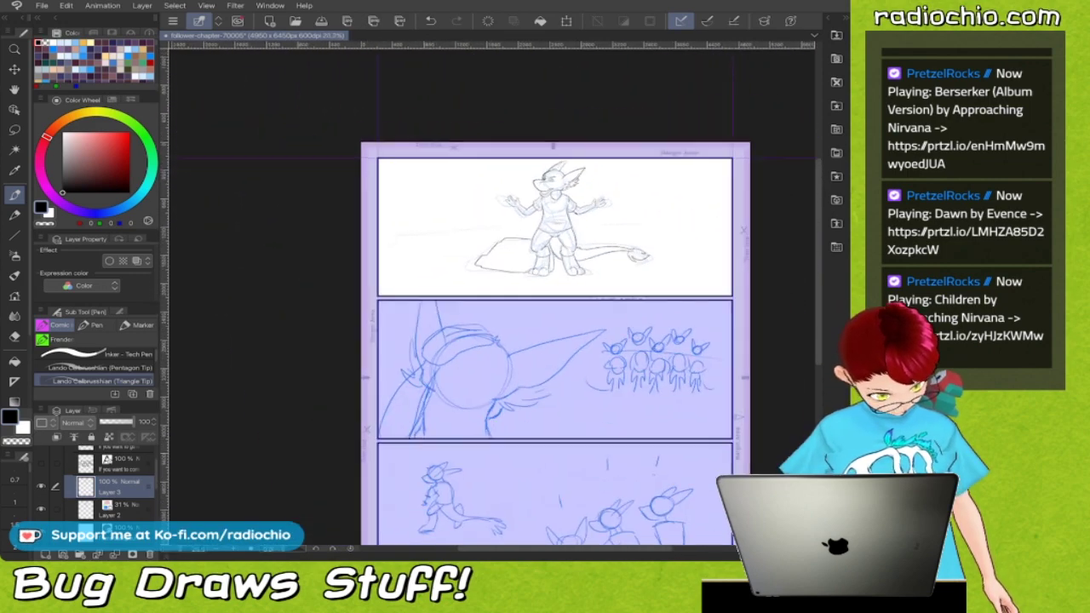
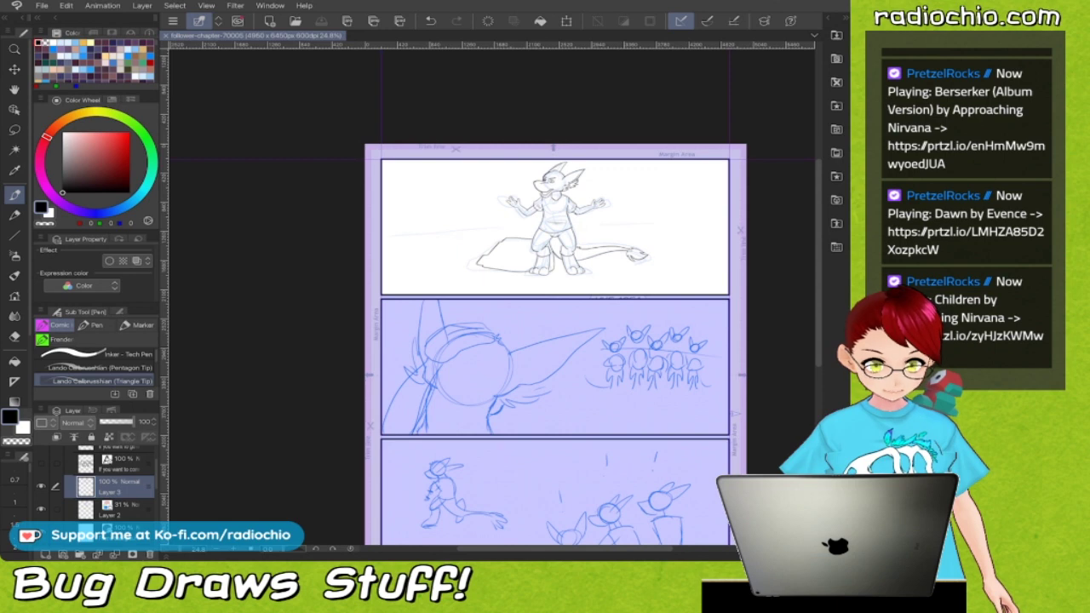
# In the middle panel's frame folder, set the sketch layer's opacity to 35% and add a new raster layer above it
pyautogui.scroll(-3, 555, 344)
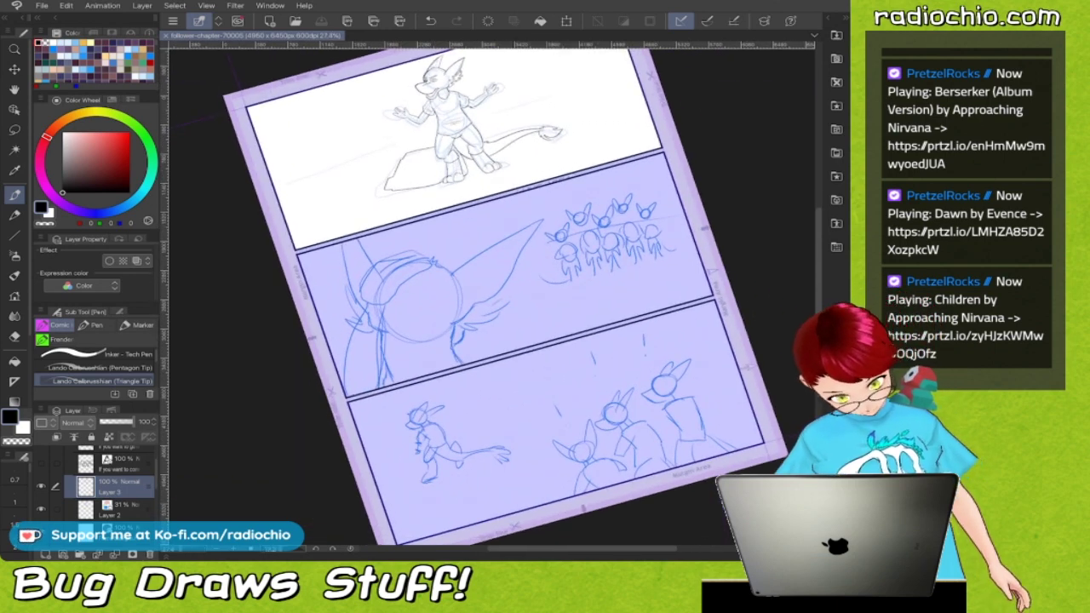
pyautogui.scroll(2, 109, 490)
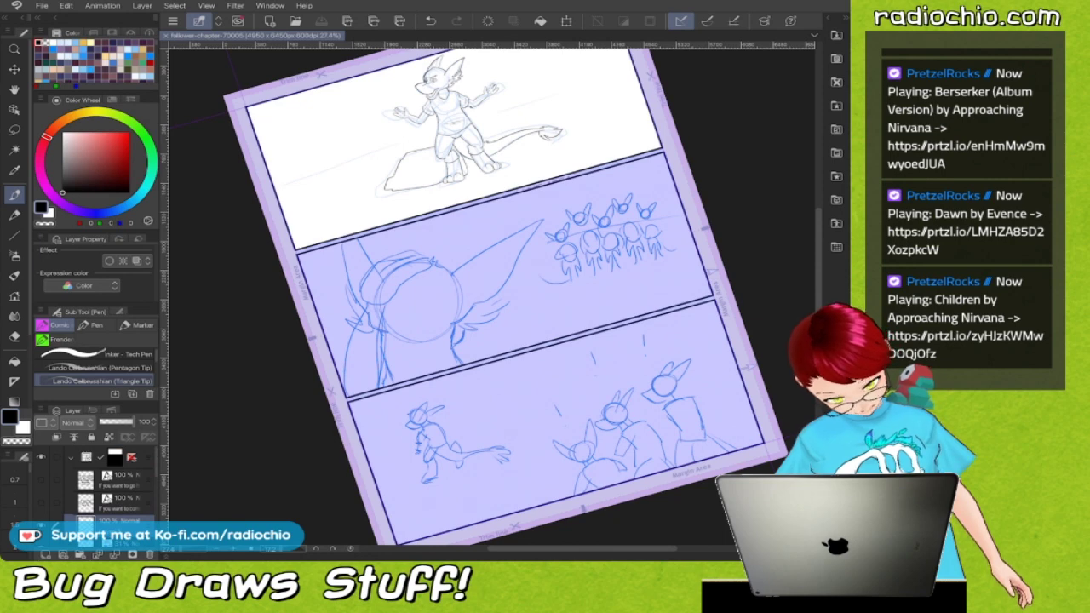
pyautogui.click(72, 457)
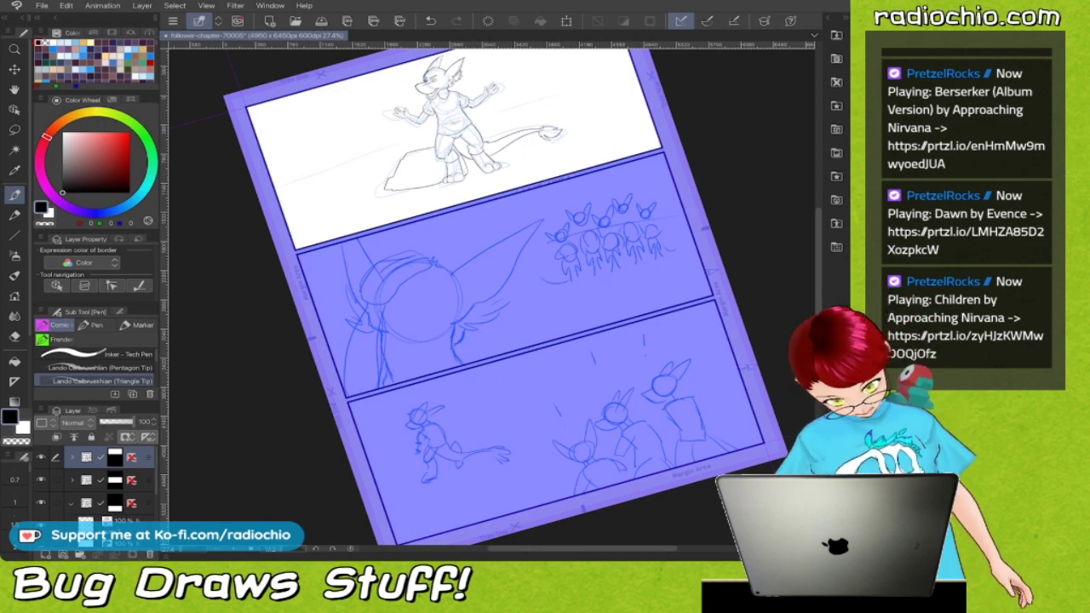
pyautogui.click(72, 480)
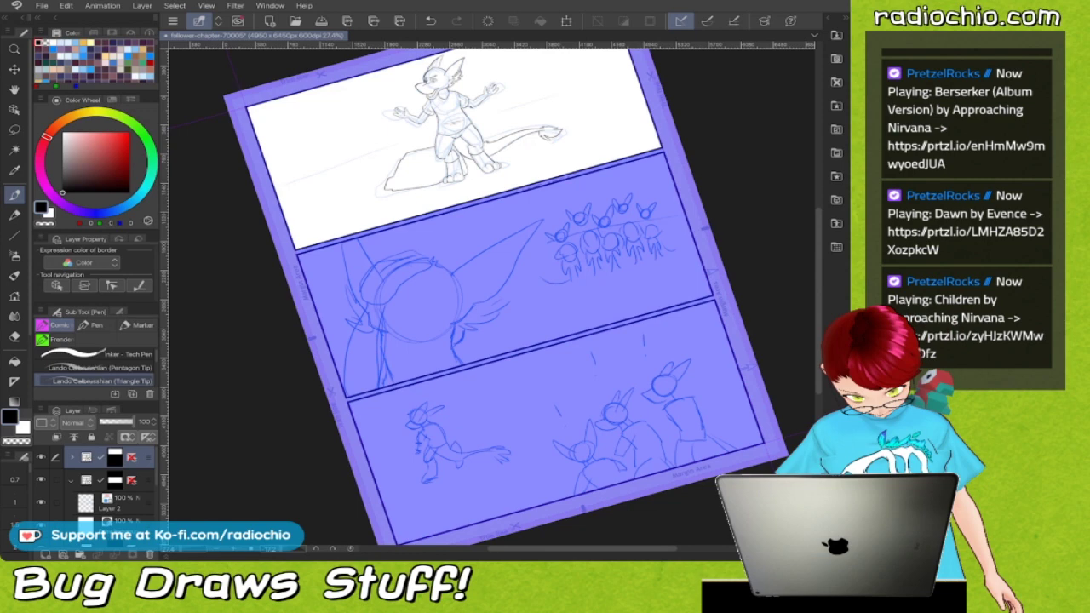
pyautogui.scroll(-1, 103, 503)
pyautogui.click(110, 468)
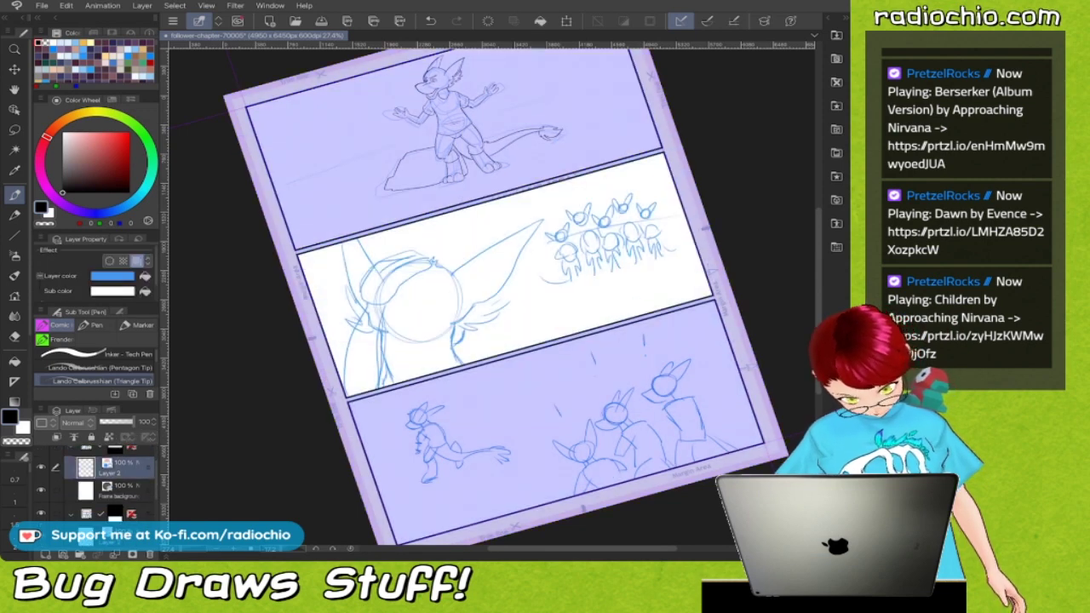
pyautogui.click(110, 422)
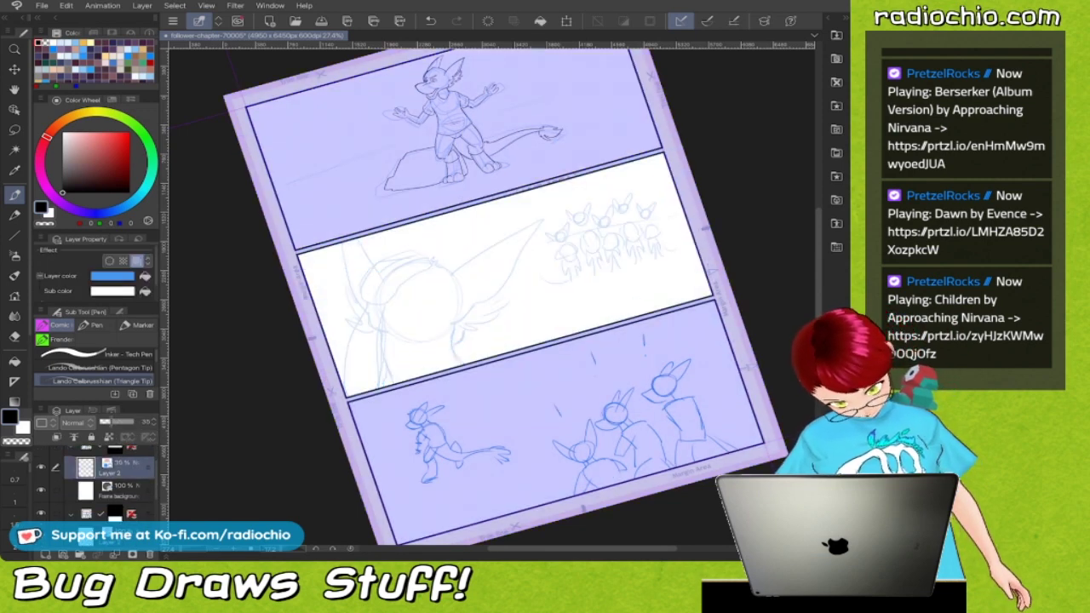
pyautogui.hotkey('ctrl', 'shift', 'n')
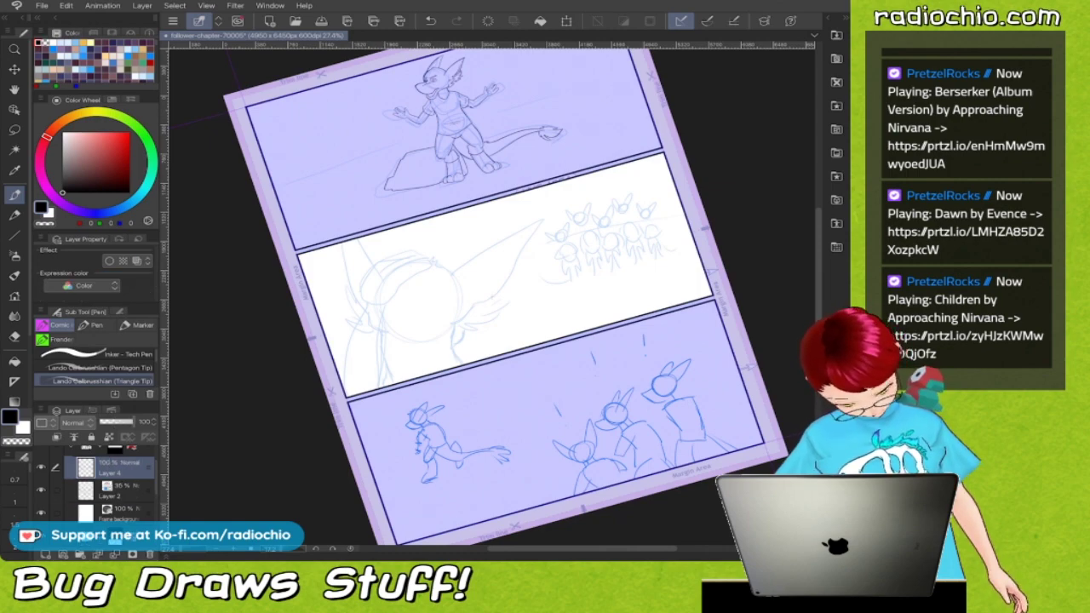
pyautogui.scroll(5, 492, 297)
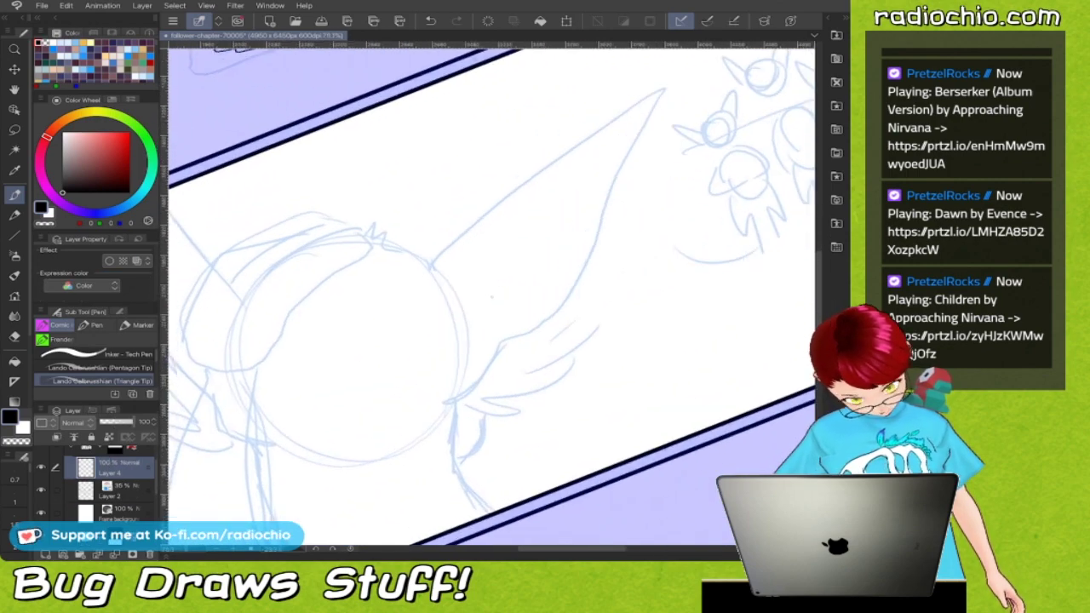
pyautogui.hotkey('ctrl', '+')
pyautogui.moveTo(419, 247)
pyautogui.mouseDown()
pyautogui.moveTo(452, 207)
pyautogui.moveTo(492, 202)
pyautogui.mouseUp()
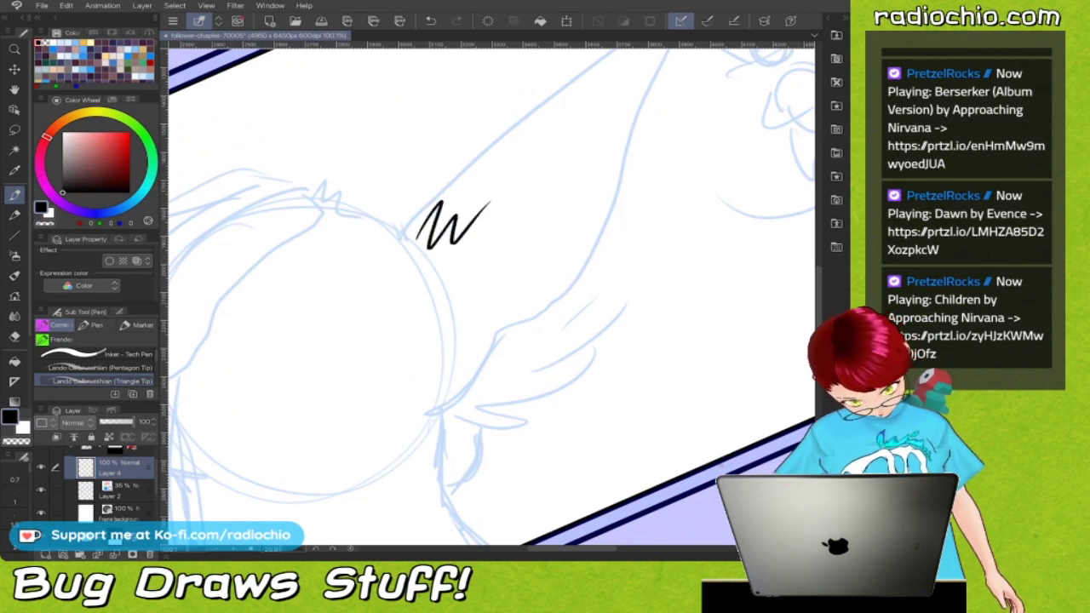
pyautogui.hotkey('ctrl', 'z')
pyautogui.hotkey('ctrl', '-')
pyautogui.hotkey('ctrl', '-')
pyautogui.moveTo(461, 220)
pyautogui.mouseDown()
pyautogui.moveTo(487, 202)
pyautogui.moveTo(520, 223)
pyautogui.mouseUp()
pyautogui.hotkey('ctrl', 'z')
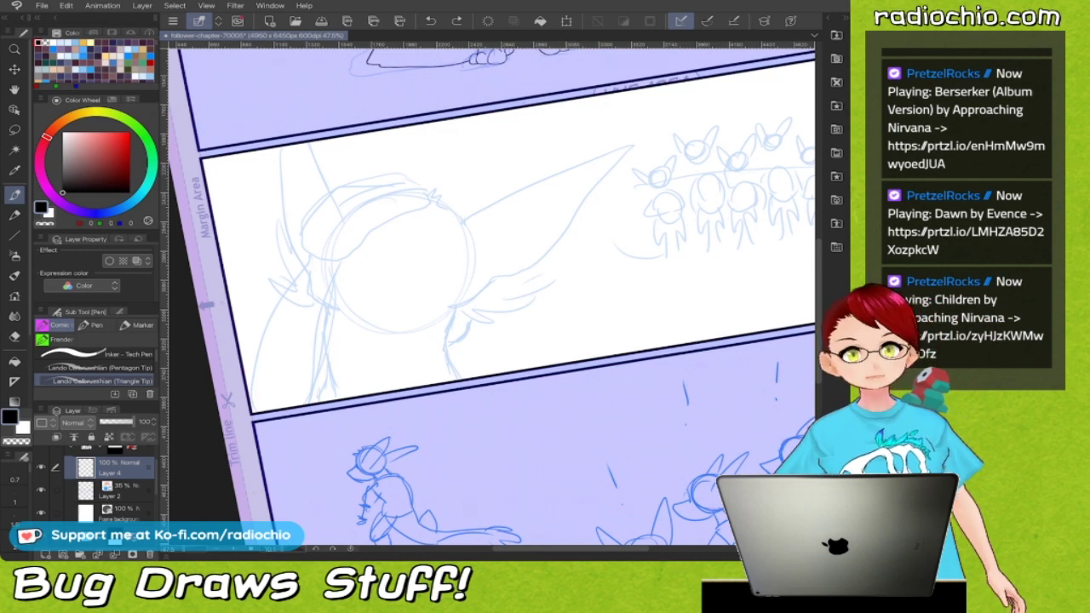
pyautogui.moveTo(391, 262); pyautogui.dragTo(493, 224)
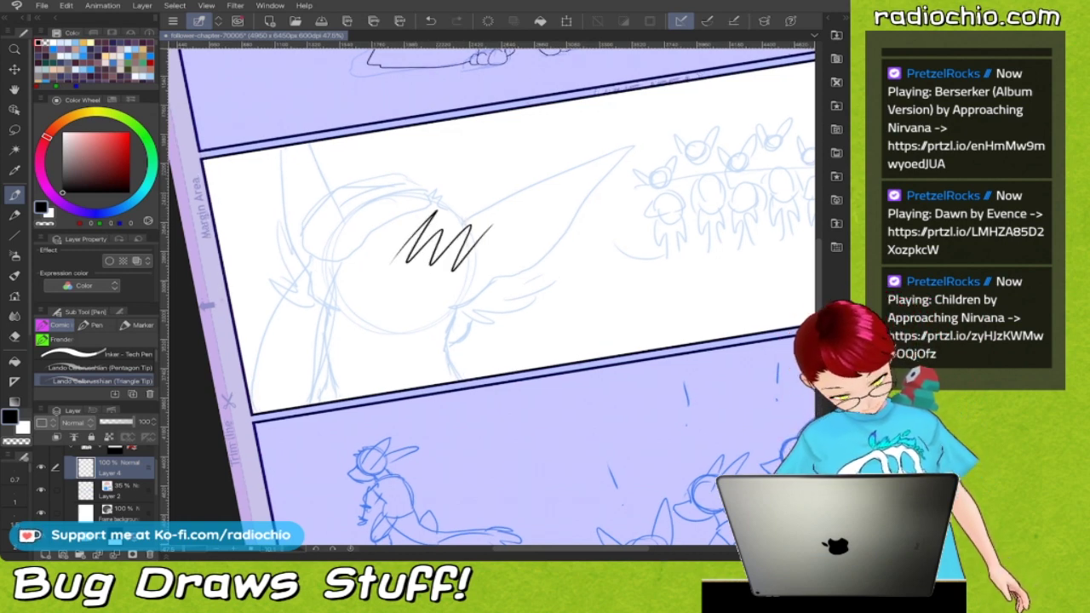
pyautogui.hotkey('ctrl', 'z')
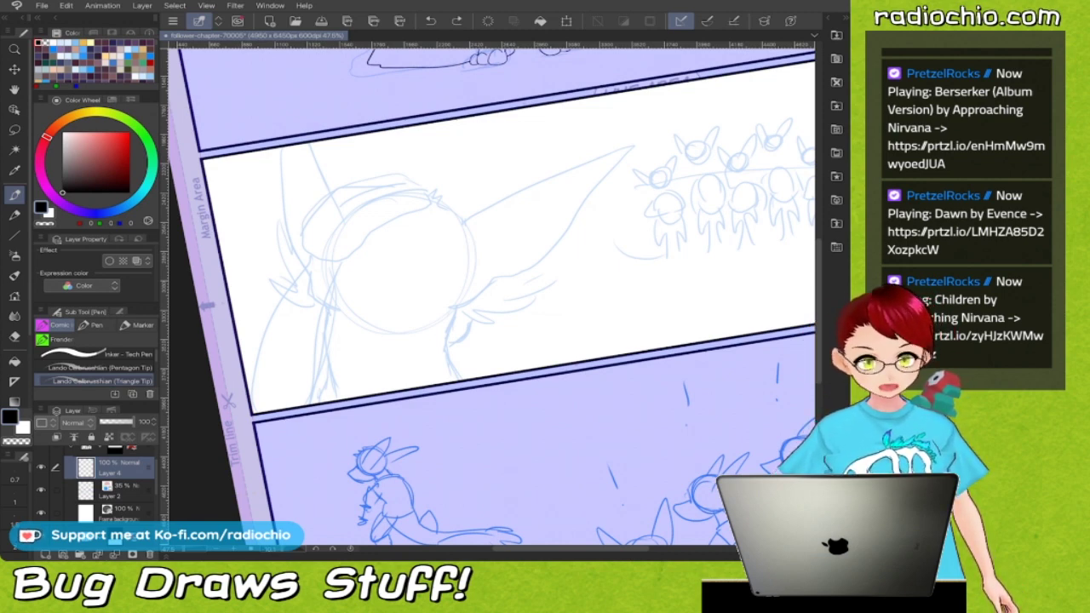
pyautogui.scroll(6, 409, 260)
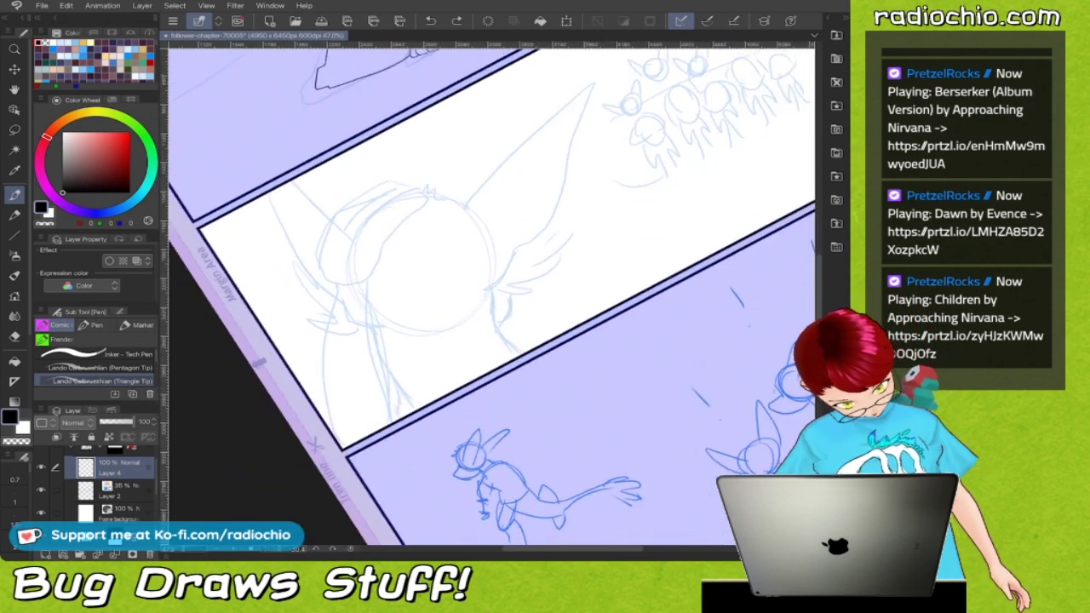
# Ink the arc over the top of the head and the line down the far cheek, neck and shoulder to the panel border
pyautogui.scroll(3, 392, 247)
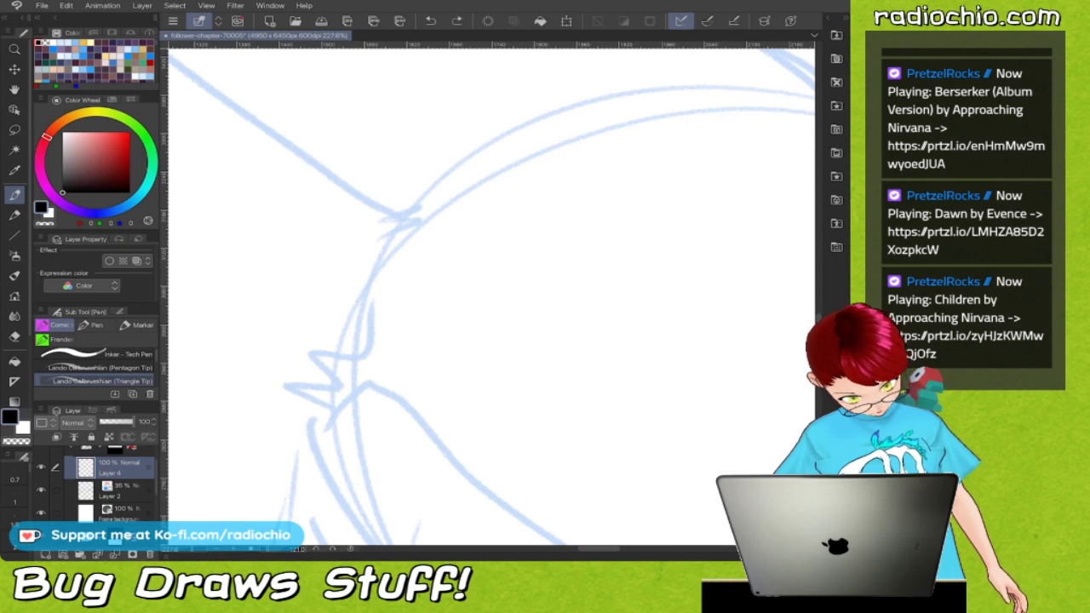
pyautogui.moveTo(356, 322)
pyautogui.mouseDown()
pyautogui.moveTo(380, 258)
pyautogui.moveTo(523, 133)
pyautogui.mouseUp()
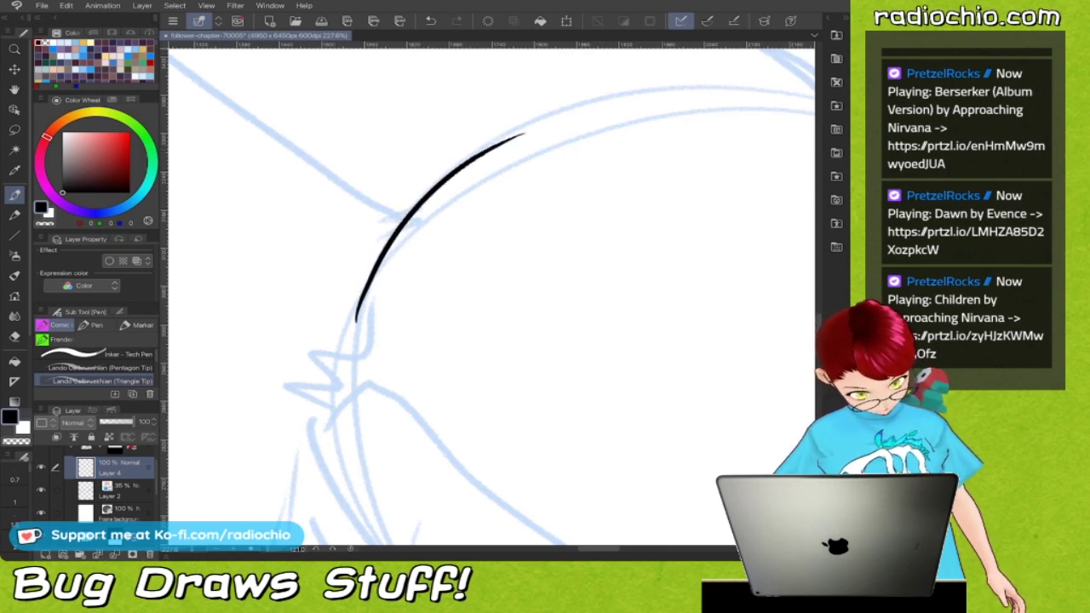
pyautogui.scroll(-3, 491, 296)
pyautogui.scroll(-3, 426, 214)
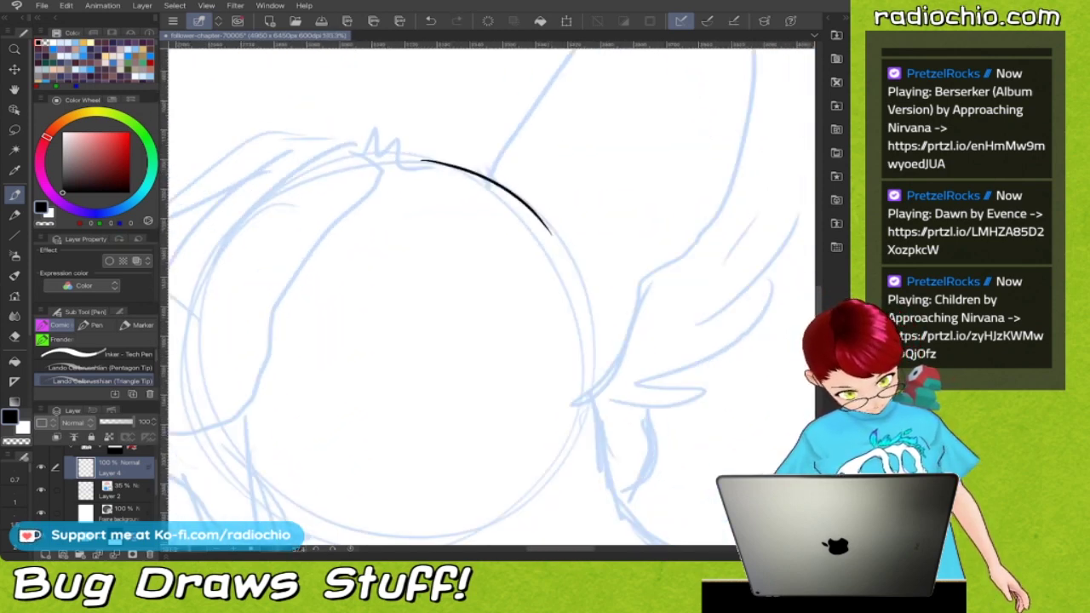
pyautogui.scroll(3, 491, 296)
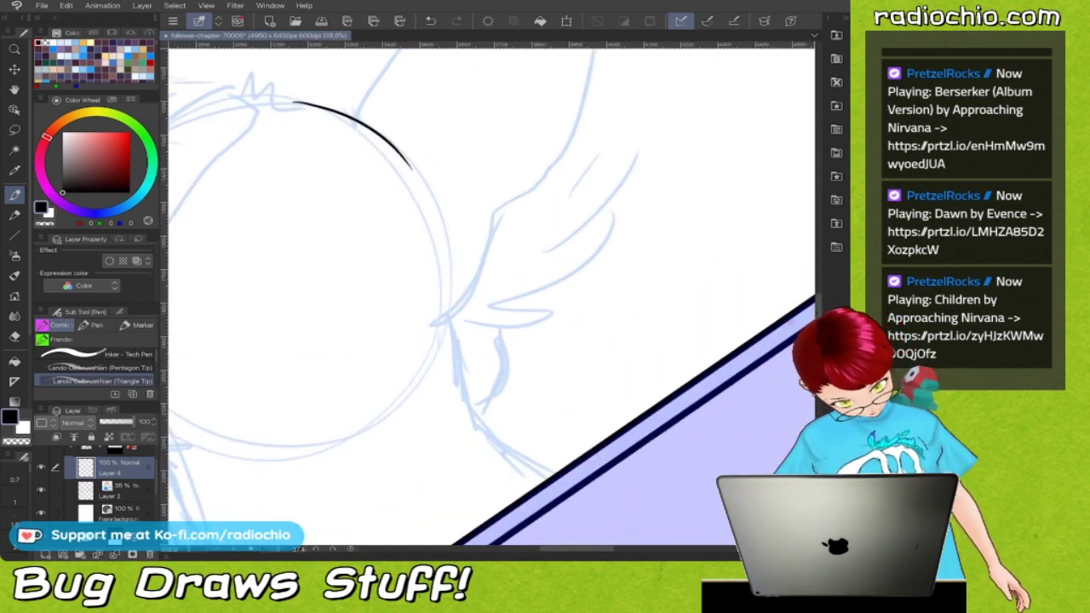
pyautogui.moveTo(433, 211); pyautogui.dragTo(466, 282)
pyautogui.hotkey('ctrl', 'z')
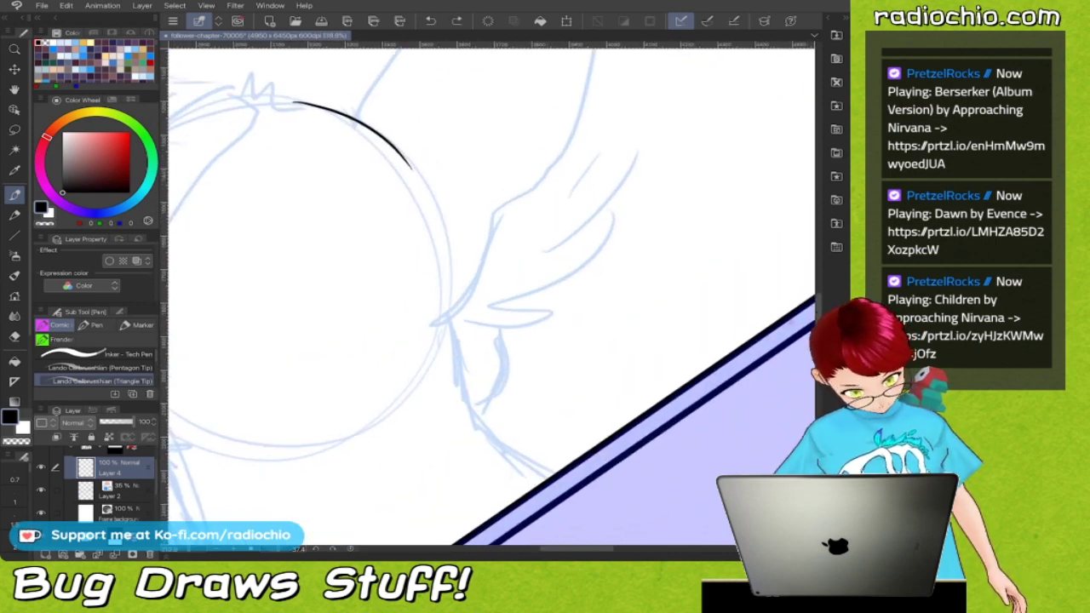
pyautogui.moveTo(445, 226)
pyautogui.mouseDown()
pyautogui.moveTo(465, 289)
pyautogui.moveTo(466, 396)
pyautogui.moveTo(556, 474)
pyautogui.mouseUp()
pyautogui.moveTo(464, 399); pyautogui.dragTo(652, 187)
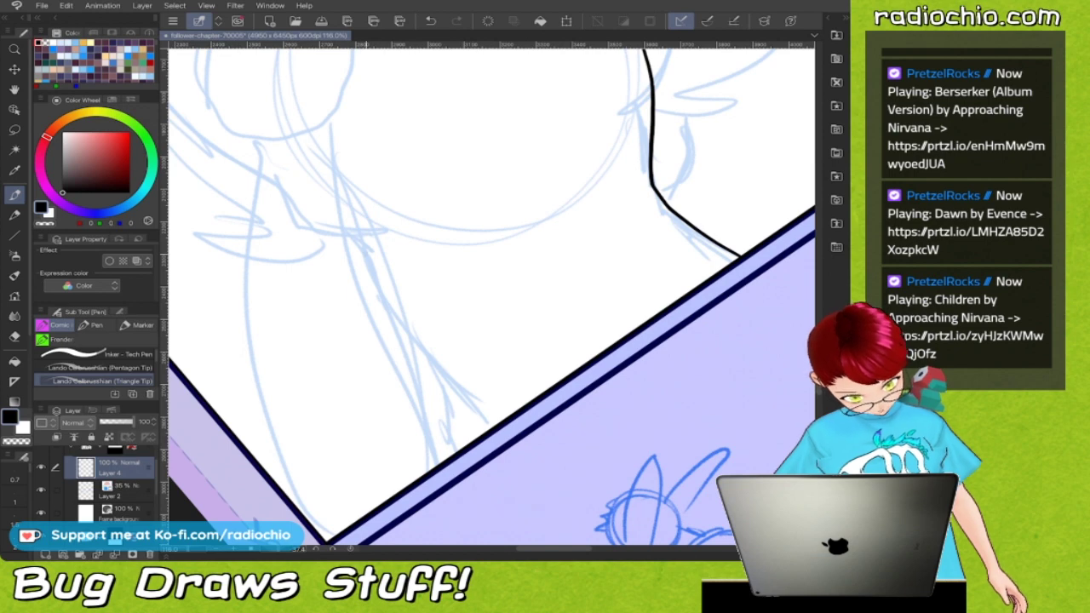
# Ink the curved near-shoulder line from beside the raised arm down to the panel's lower border
pyautogui.moveTo(385, 283)
pyautogui.mouseDown()
pyautogui.moveTo(414, 349)
pyautogui.moveTo(481, 430)
pyautogui.mouseUp()
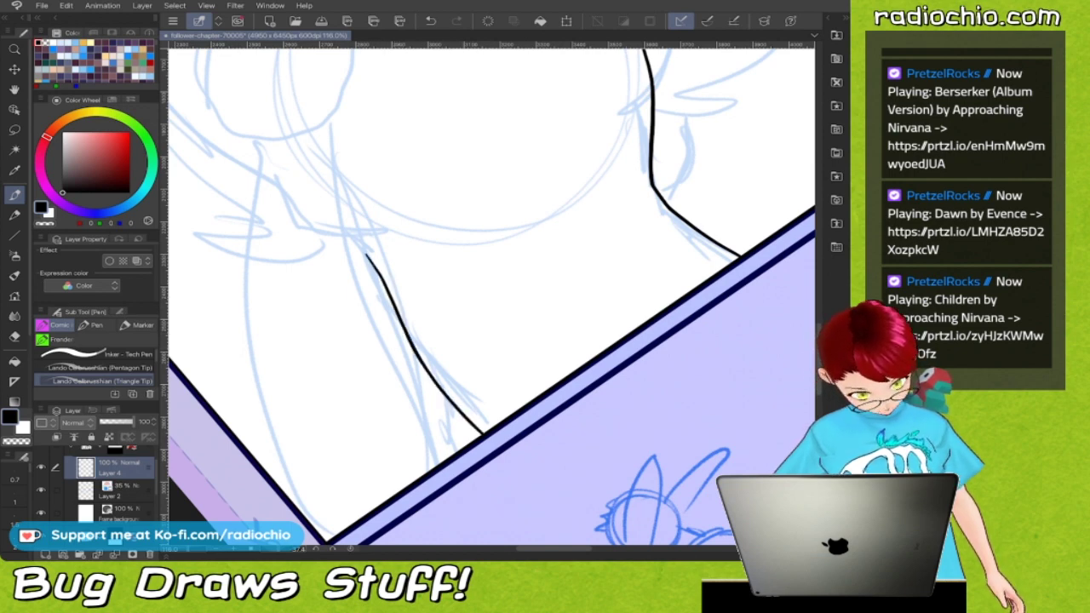
pyautogui.hotkey('ctrl', 'z')
pyautogui.moveTo(384, 295)
pyautogui.mouseDown()
pyautogui.moveTo(438, 402)
pyautogui.moveTo(477, 442)
pyautogui.mouseUp()
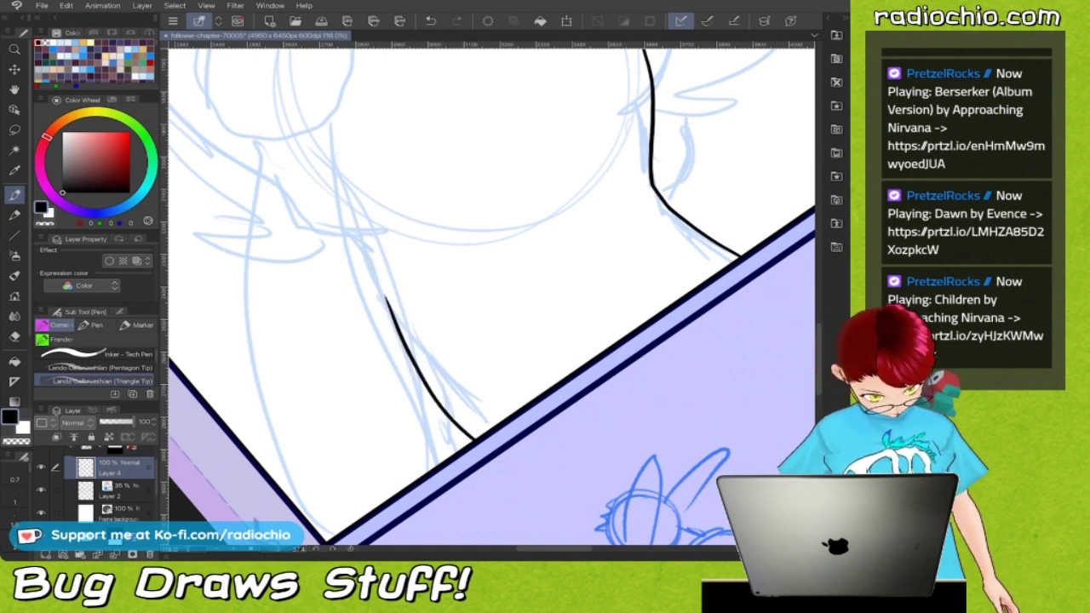
# Ink the outer edge of the hand resting on the head, from the bent knuckle down to the wrist
pyautogui.scroll(2, 491, 297)
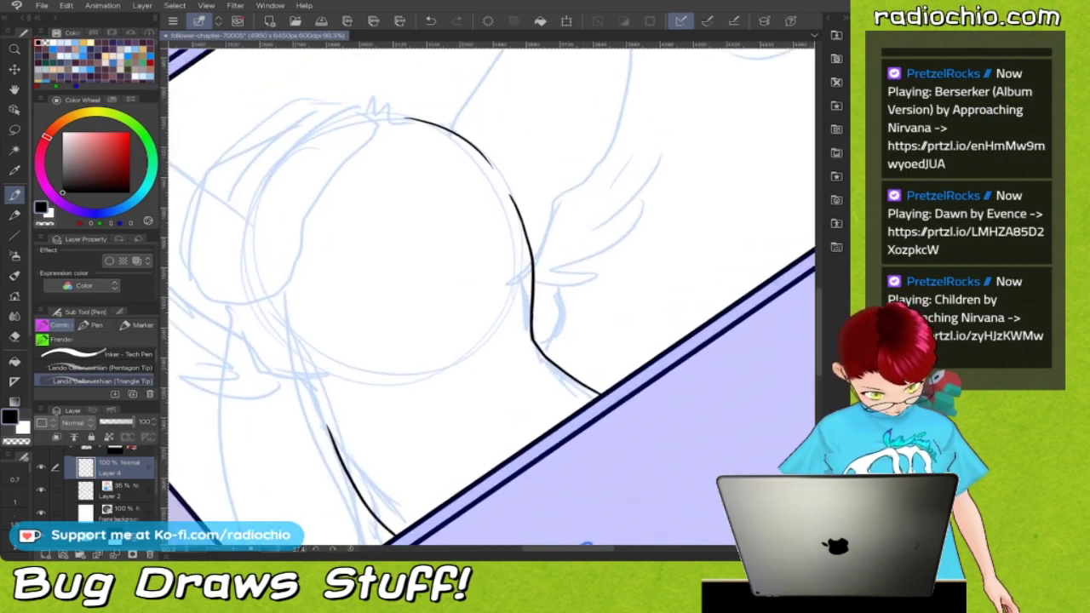
pyautogui.scroll(1, 492, 296)
pyautogui.scroll(-2, 491, 297)
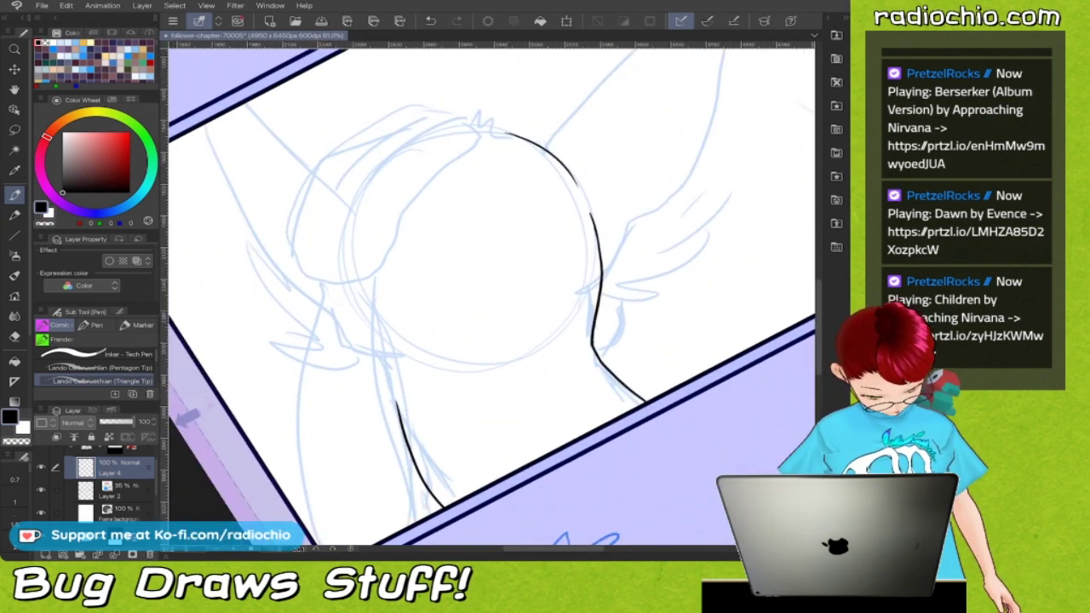
pyautogui.scroll(-1, 492, 296)
pyautogui.scroll(3, 491, 296)
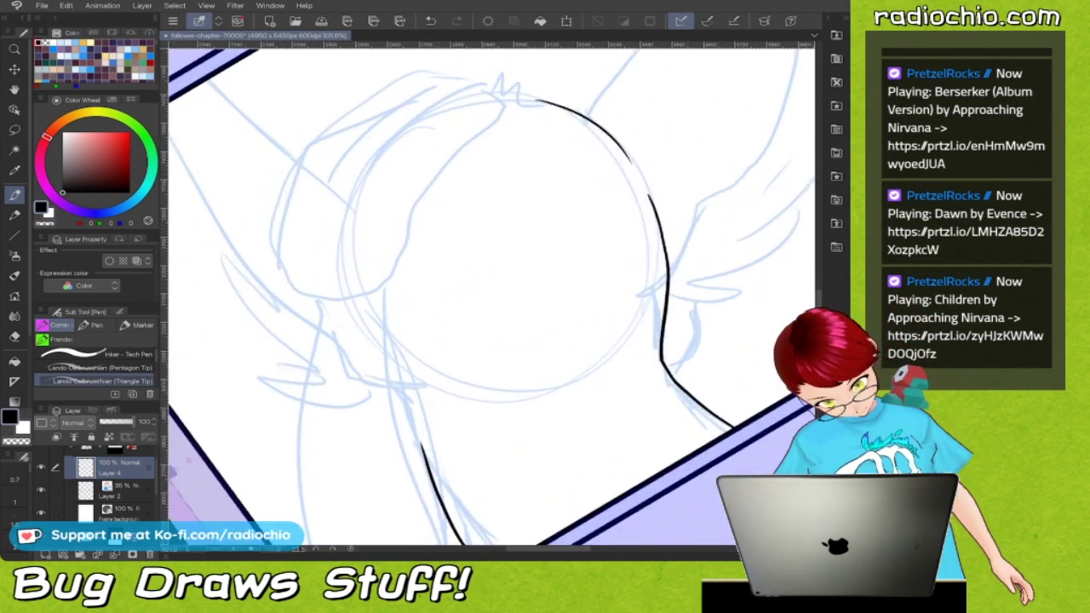
pyautogui.scroll(1, 491, 296)
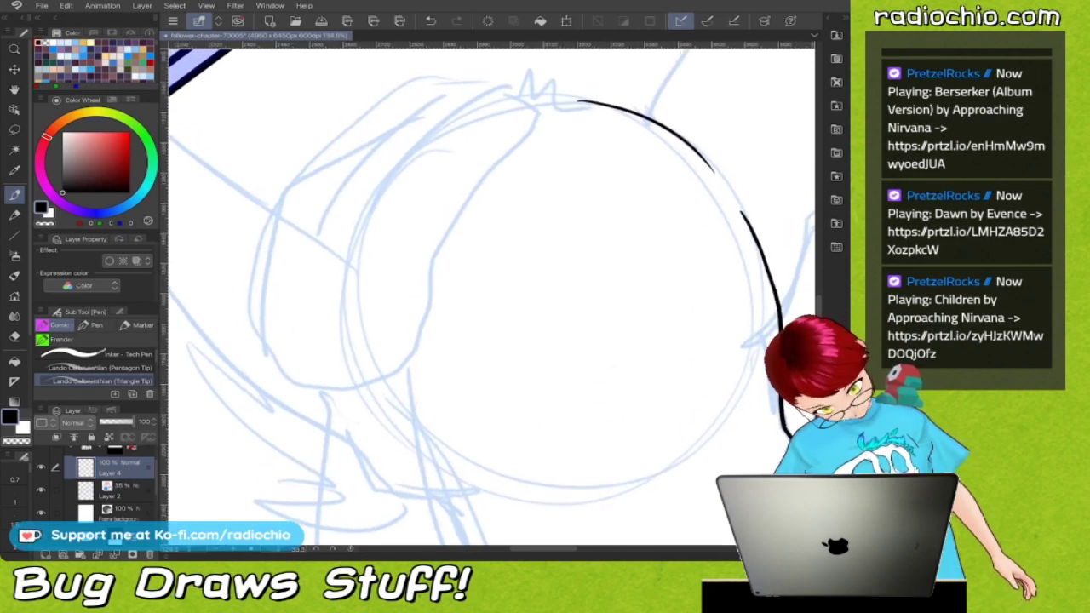
pyautogui.moveTo(329, 165); pyautogui.dragTo(270, 203)
pyautogui.moveTo(268, 240); pyautogui.dragTo(281, 324)
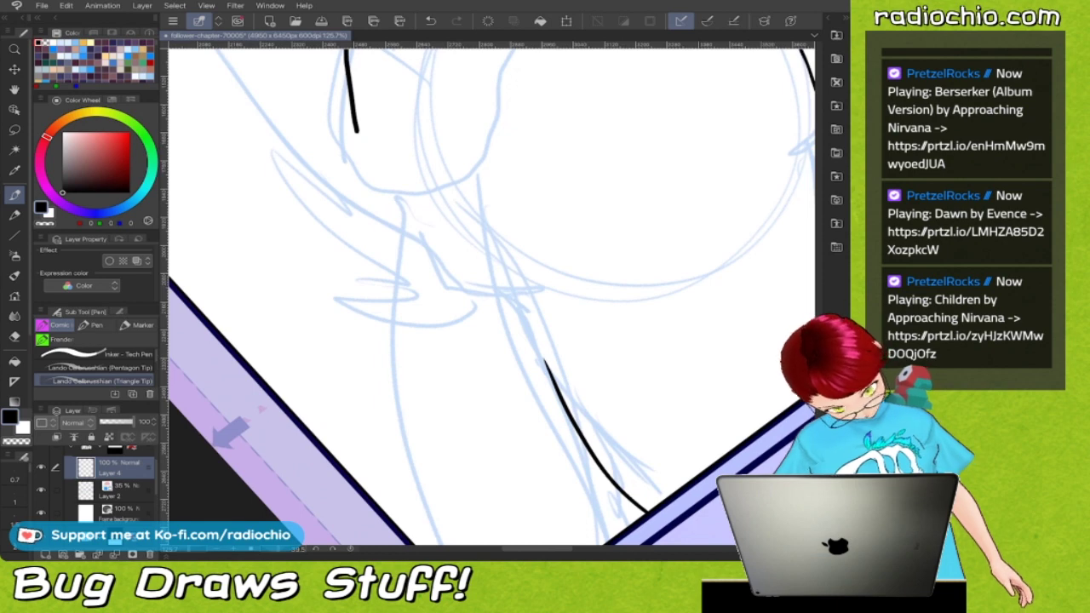
pyautogui.moveTo(357, 132); pyautogui.dragTo(362, 169)
pyautogui.hotkey('ctrl', 'z')
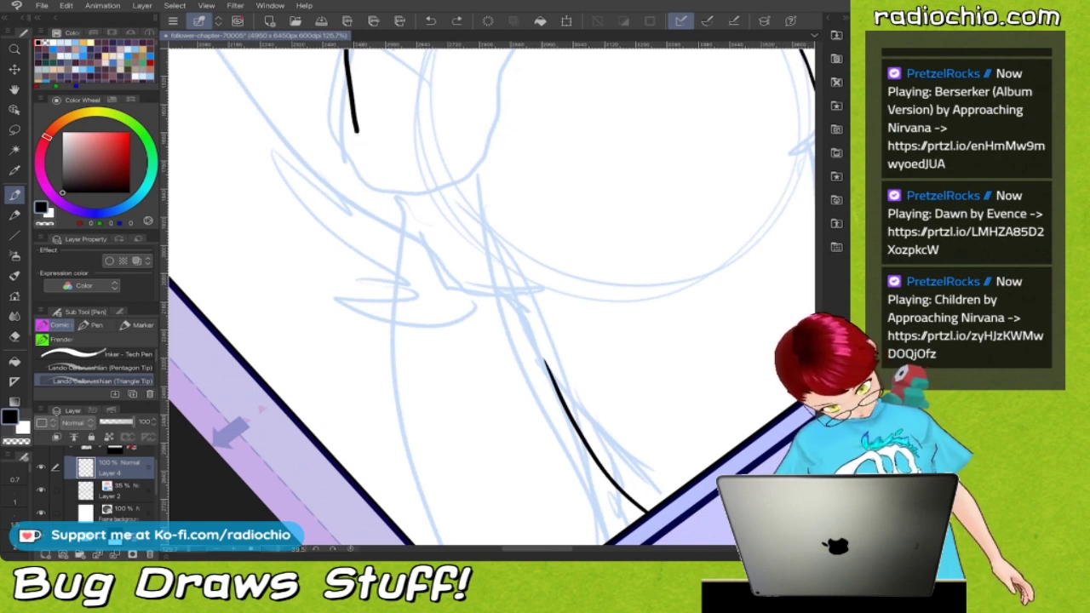
pyautogui.moveTo(357, 128); pyautogui.dragTo(377, 216)
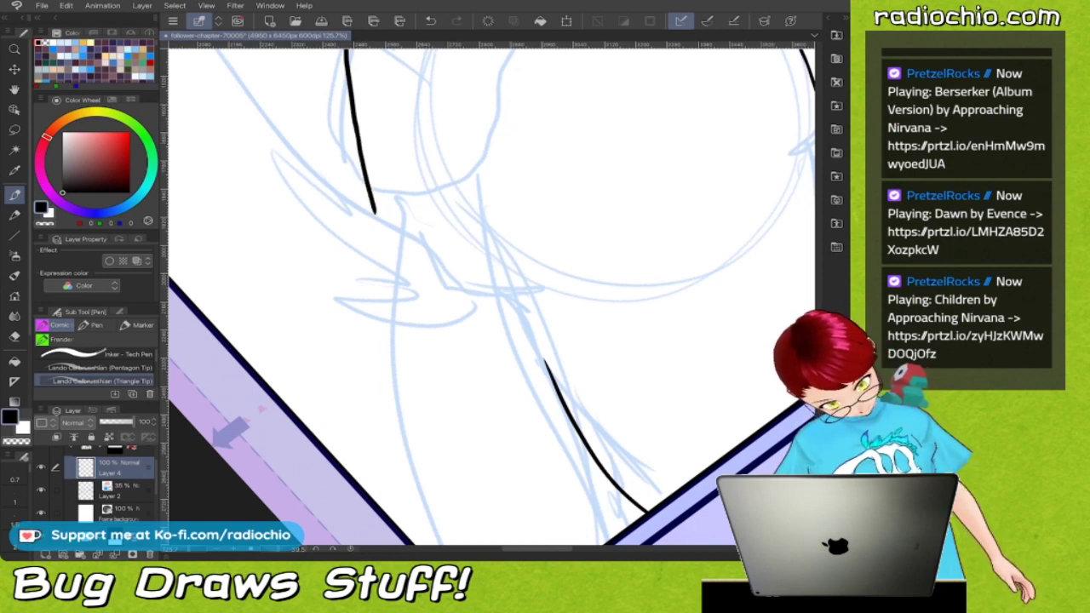
# Ink the finger outlines from the hand's knuckle along the sketch towards the top of the head
pyautogui.scroll(4, 479, 153)
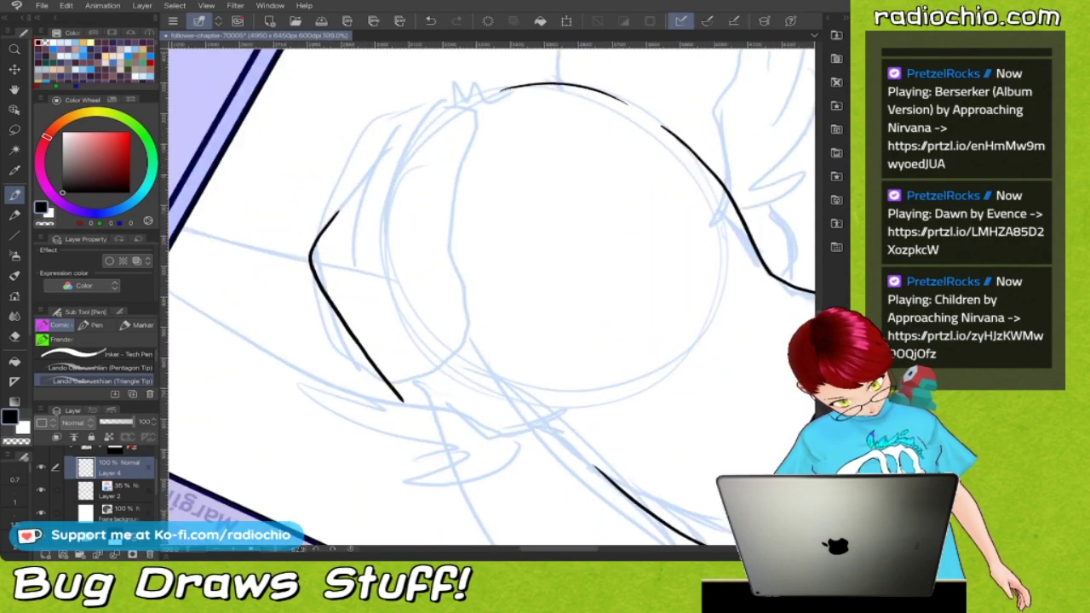
pyautogui.moveTo(296, 242)
pyautogui.mouseDown()
pyautogui.moveTo(371, 126)
pyautogui.moveTo(426, 83)
pyautogui.mouseUp()
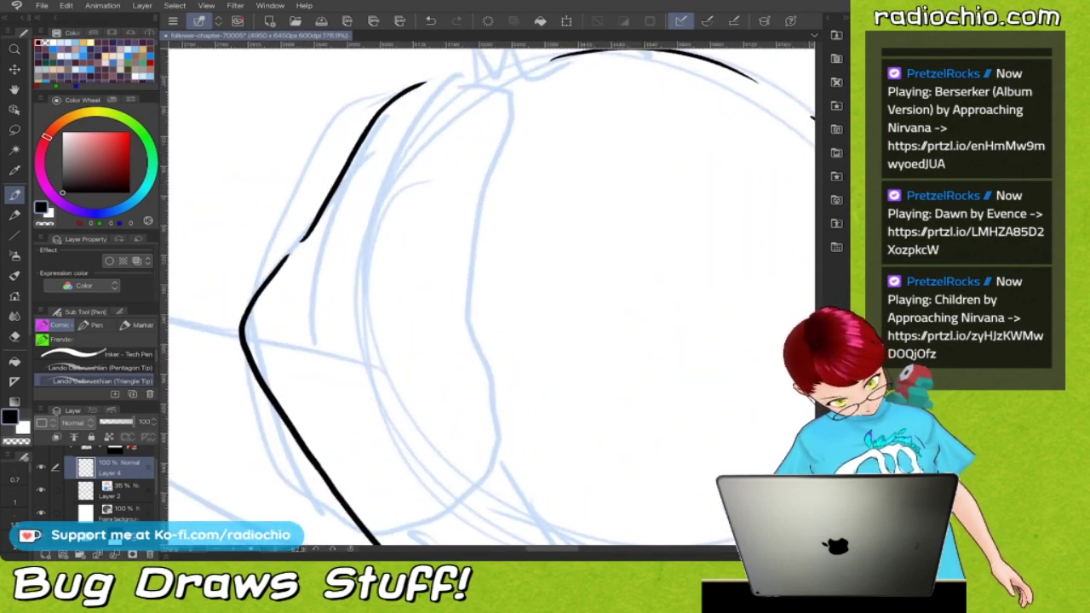
pyautogui.moveTo(368, 218)
pyautogui.mouseDown()
pyautogui.moveTo(414, 130)
pyautogui.moveTo(473, 84)
pyautogui.mouseUp()
pyautogui.moveTo(492, 294); pyautogui.dragTo(436, 303)
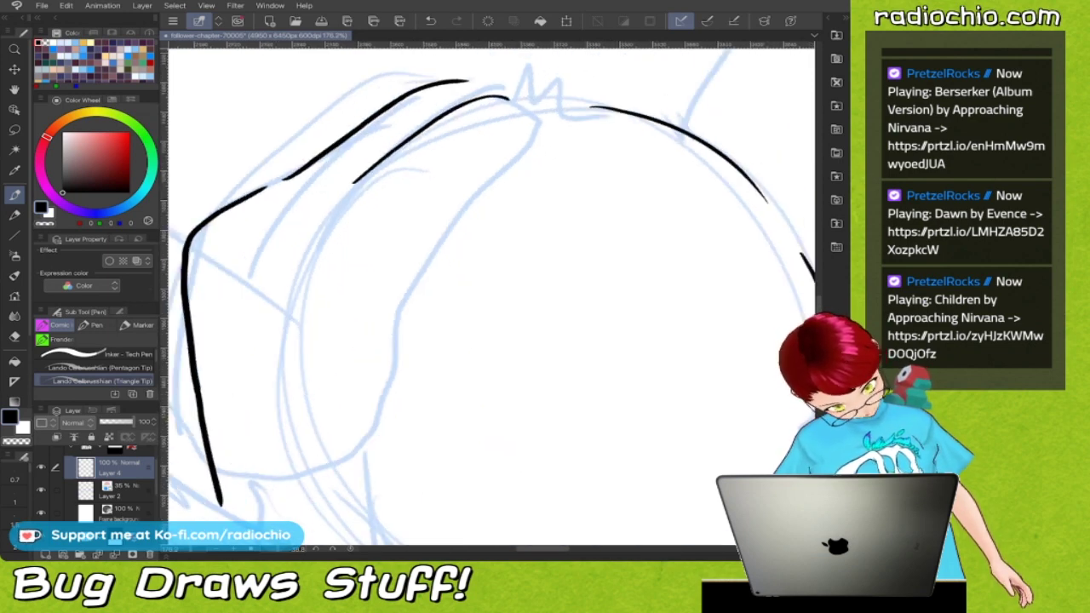
# Ink the hand's inner edge from the fingertip down to the wrist, reworking the curve at its lower end
pyautogui.moveTo(507, 153)
pyautogui.mouseDown()
pyautogui.moveTo(407, 245)
pyautogui.moveTo(353, 452)
pyautogui.moveTo(414, 238)
pyautogui.moveTo(398, 245)
pyautogui.mouseUp()
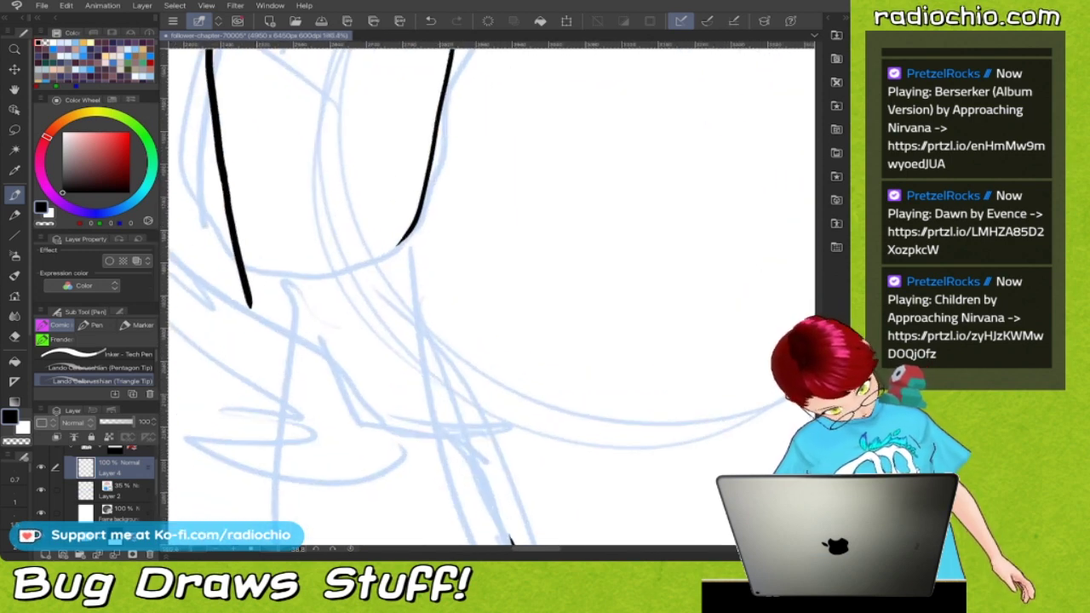
pyautogui.moveTo(422, 207); pyautogui.dragTo(413, 237)
pyautogui.scroll(2, 492, 297)
pyautogui.hotkey('ctrl', 'z')
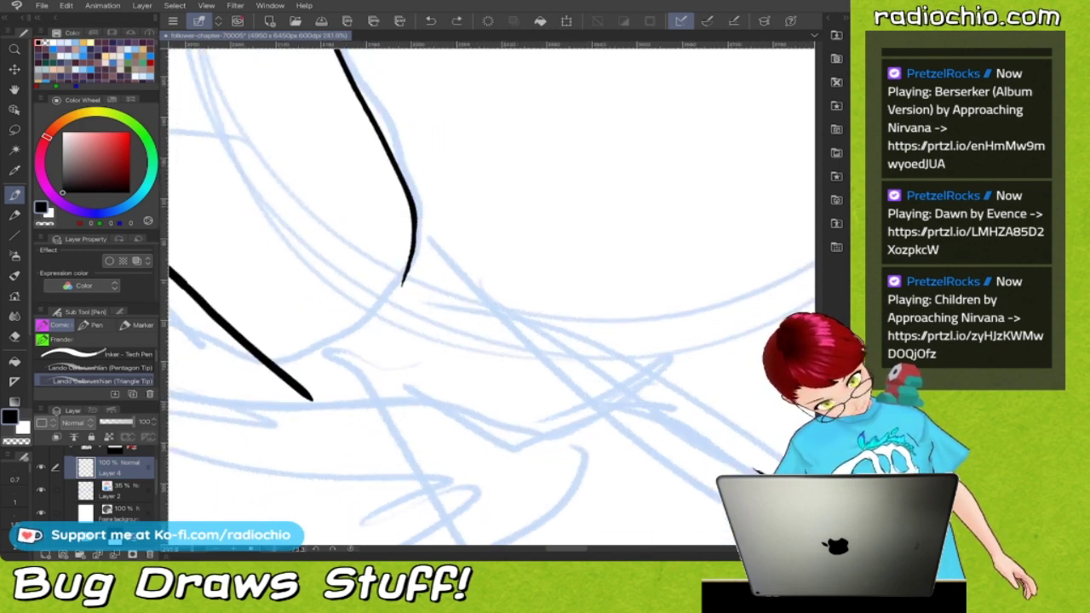
pyautogui.moveTo(412, 203); pyautogui.dragTo(433, 298)
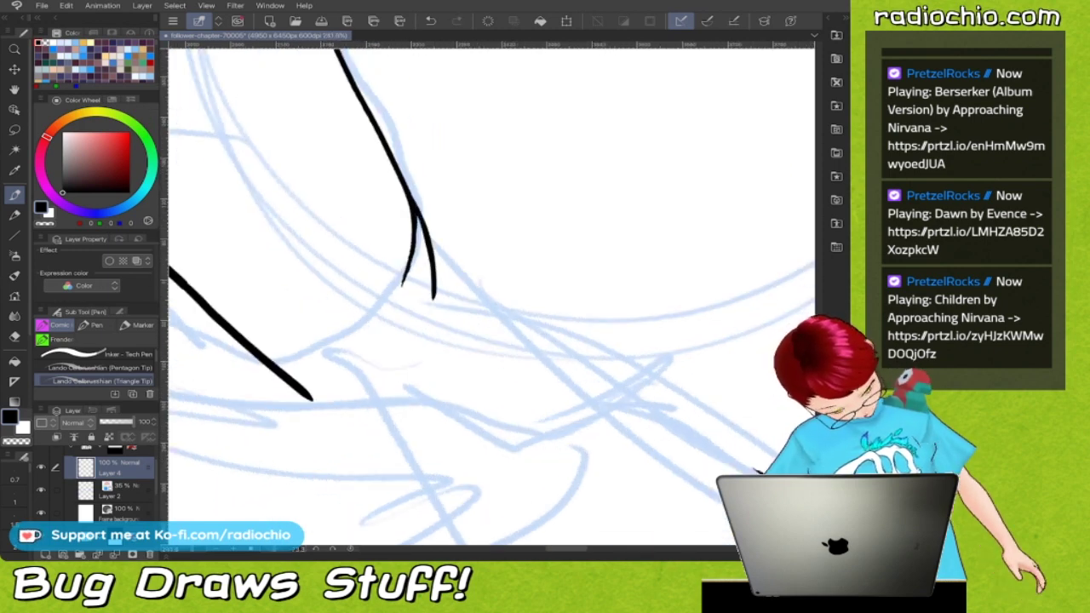
# Erase the stray overlapping stroke at the hand's inner wrist using the pen with transparent colour
pyautogui.moveTo(431, 257)
pyautogui.mouseDown()
pyautogui.moveTo(433, 315)
pyautogui.moveTo(410, 259)
pyautogui.mouseUp()
pyautogui.press('c')
pyautogui.press('i')
pyautogui.press('p')
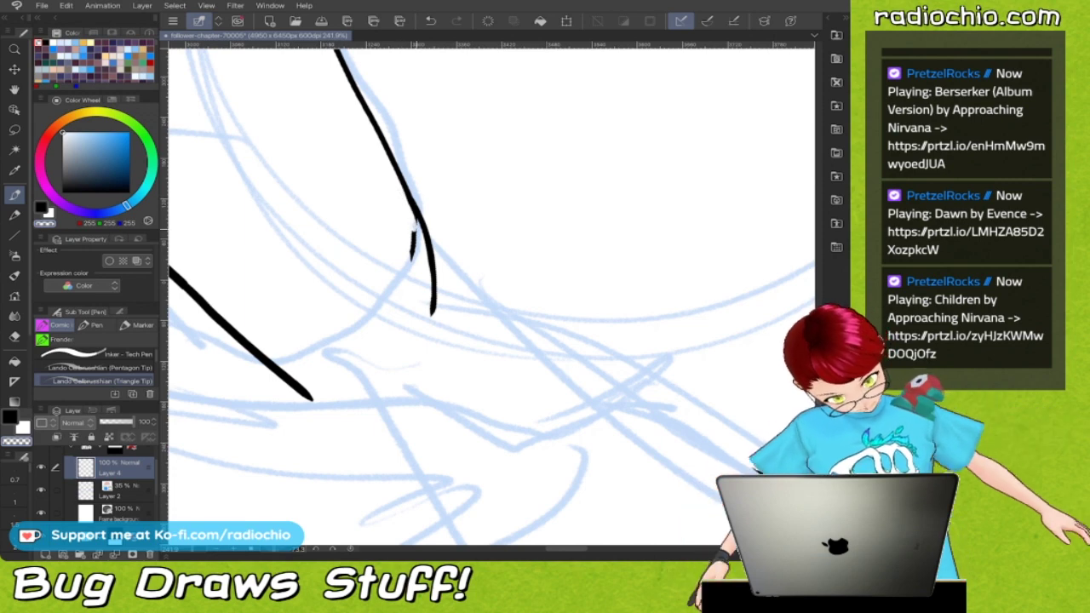
pyautogui.moveTo(414, 227); pyautogui.dragTo(414, 208)
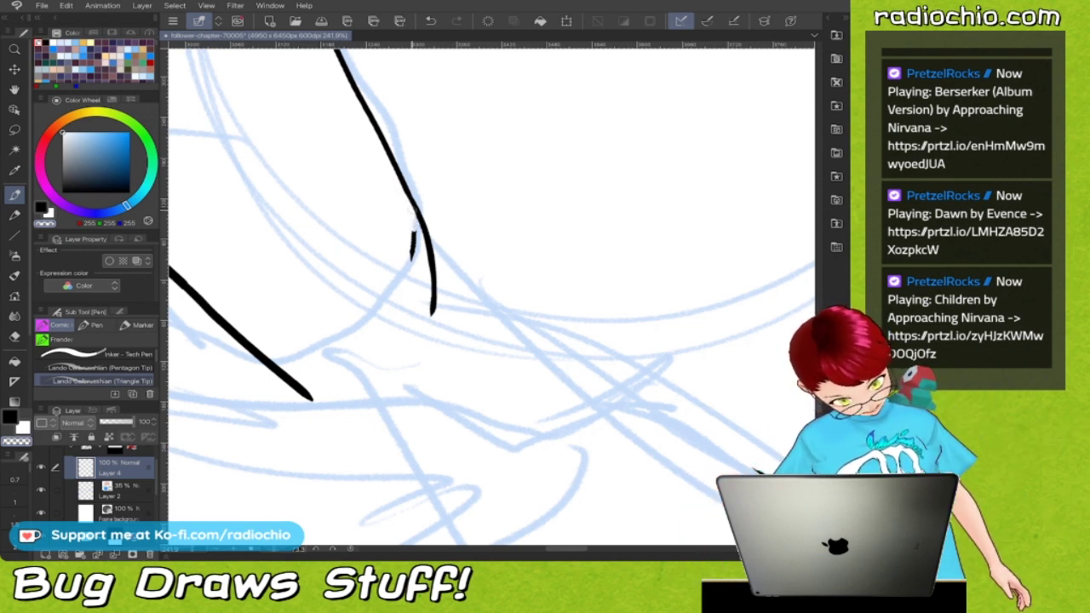
pyautogui.moveTo(413, 256); pyautogui.dragTo(415, 229)
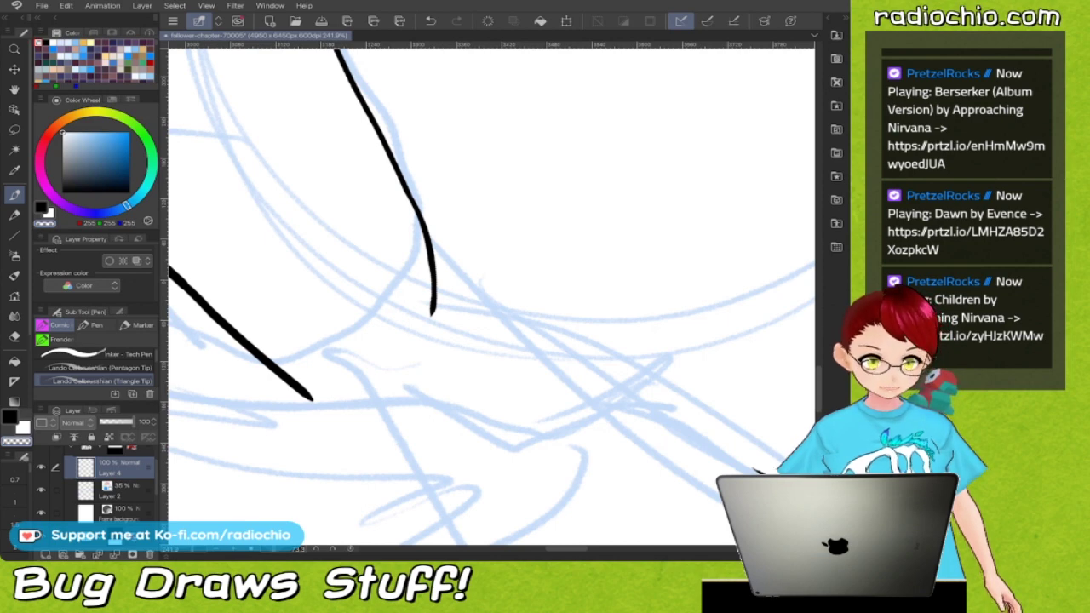
# Switch the pen back to black, ink another finger behind the hand, and close the gap between the fingertips
pyautogui.scroll(-5, 491, 298)
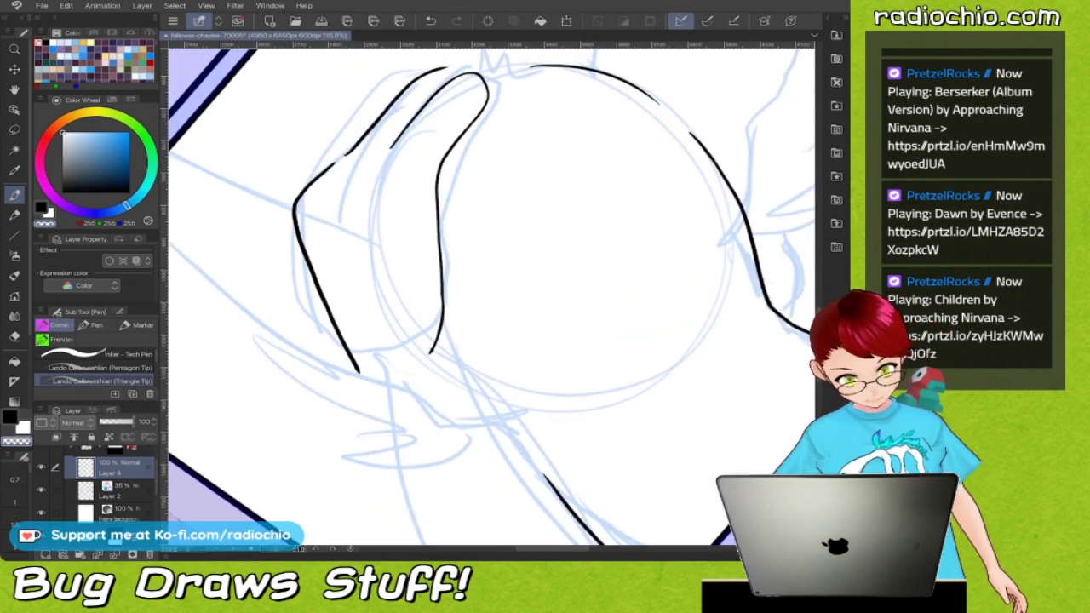
pyautogui.press('c')
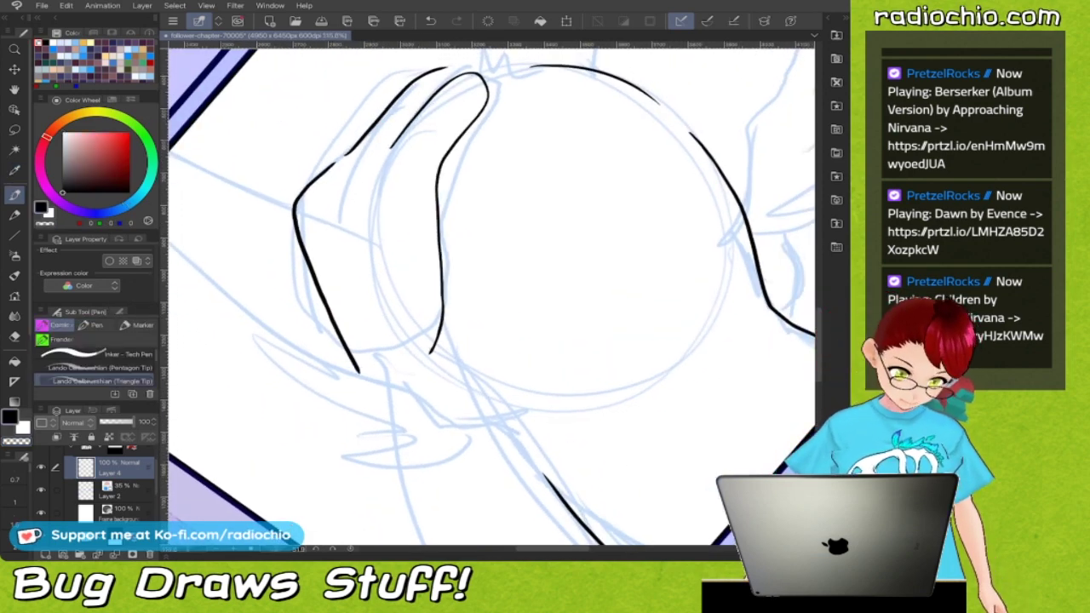
pyautogui.scroll(5, 491, 294)
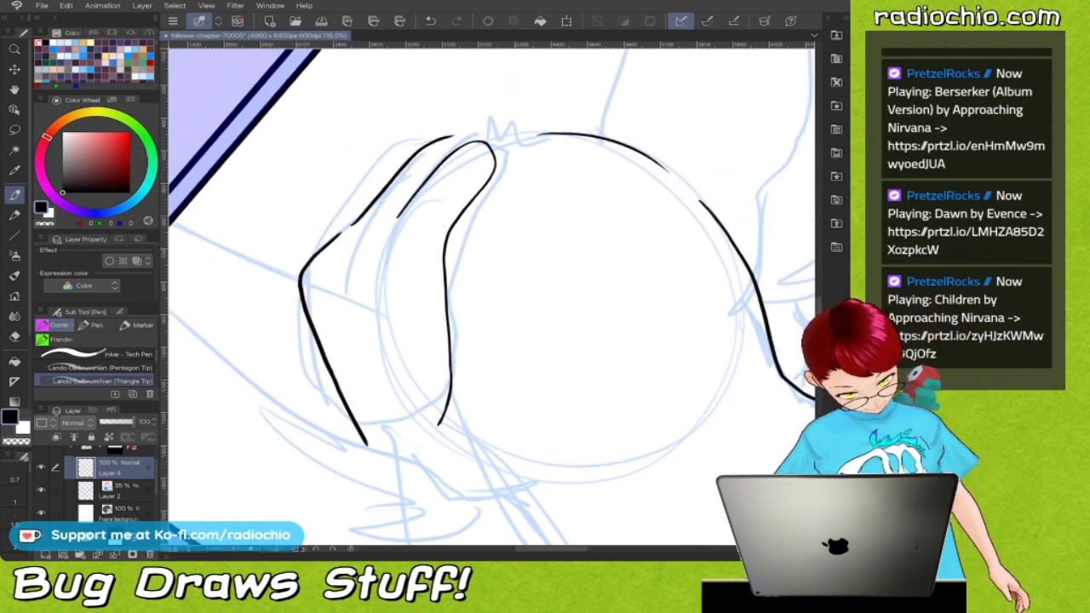
pyautogui.moveTo(277, 341)
pyautogui.mouseDown()
pyautogui.moveTo(362, 213)
pyautogui.moveTo(443, 168)
pyautogui.mouseUp()
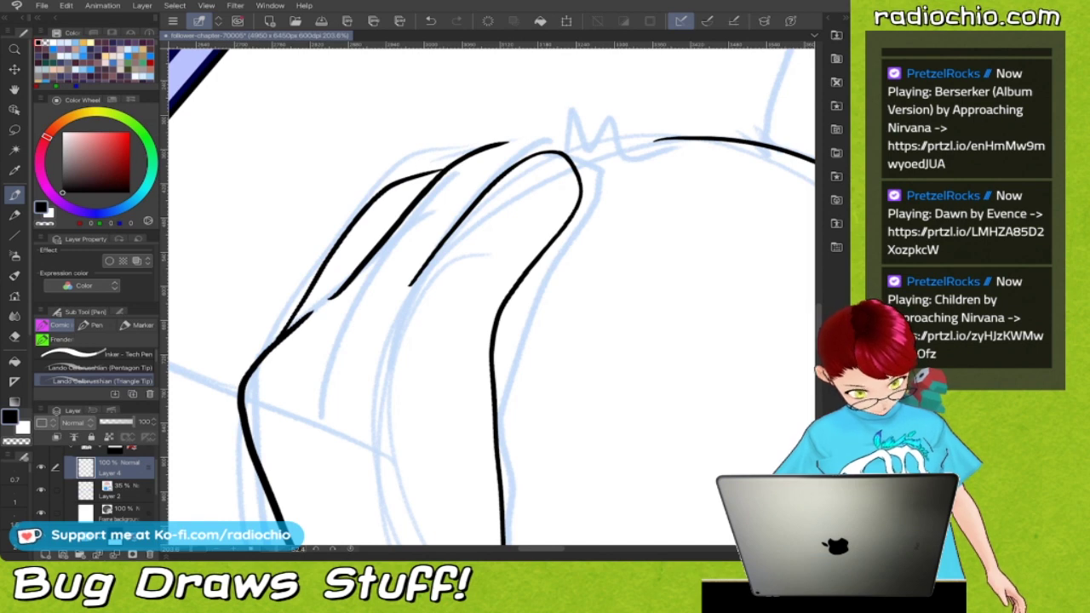
pyautogui.scroll(2, 492, 296)
pyautogui.moveTo(336, 215); pyautogui.dragTo(370, 181)
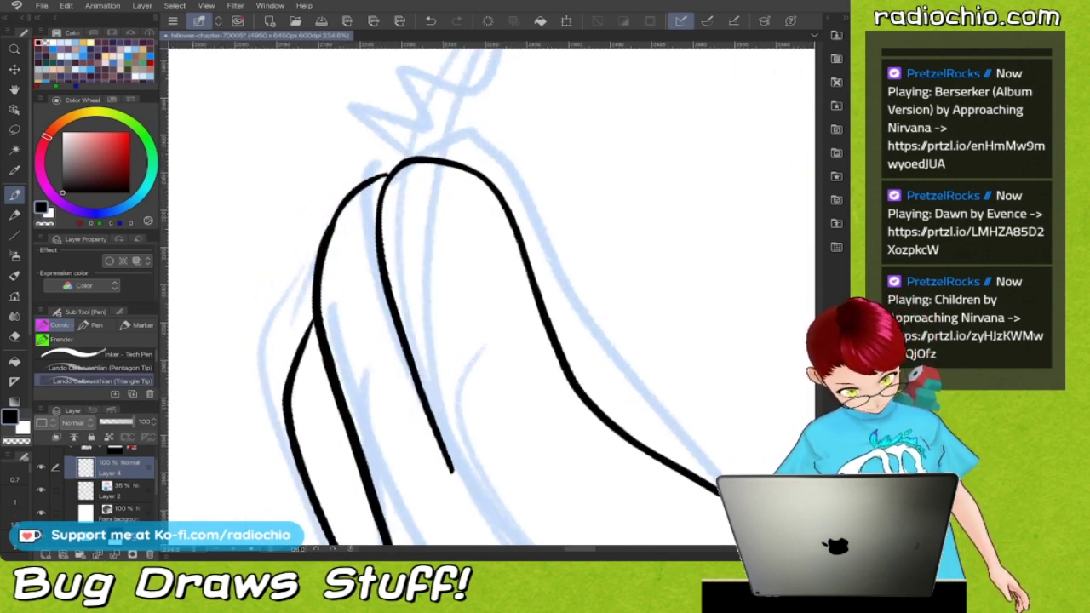
pyautogui.moveTo(338, 218); pyautogui.dragTo(388, 175)
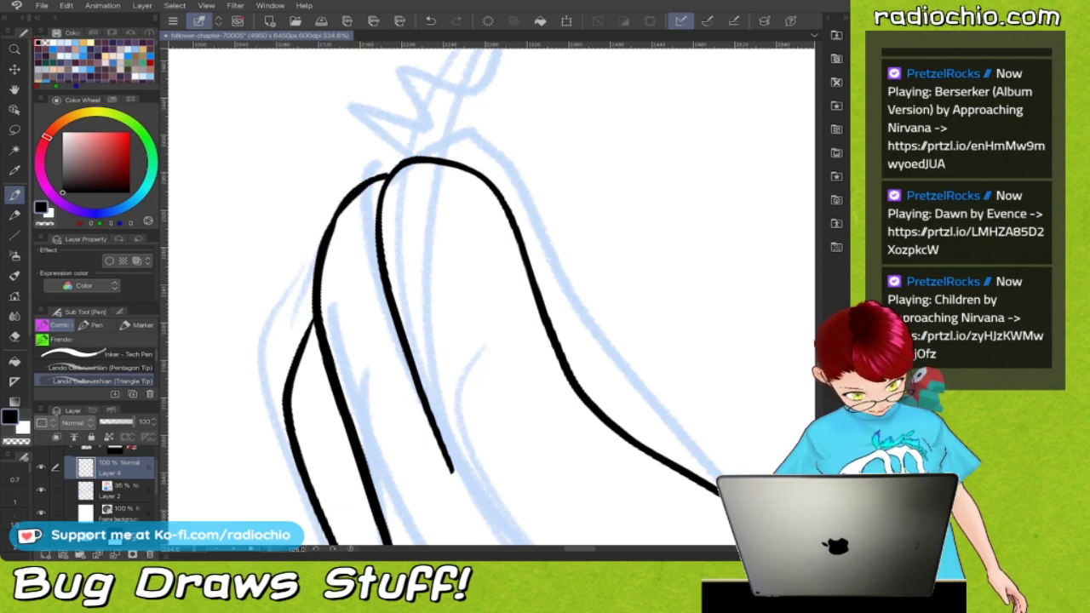
# Ink both sides of the raised forearm from the wrist down to the panel border
pyautogui.scroll(-4, 491, 296)
pyautogui.scroll(-3, 491, 297)
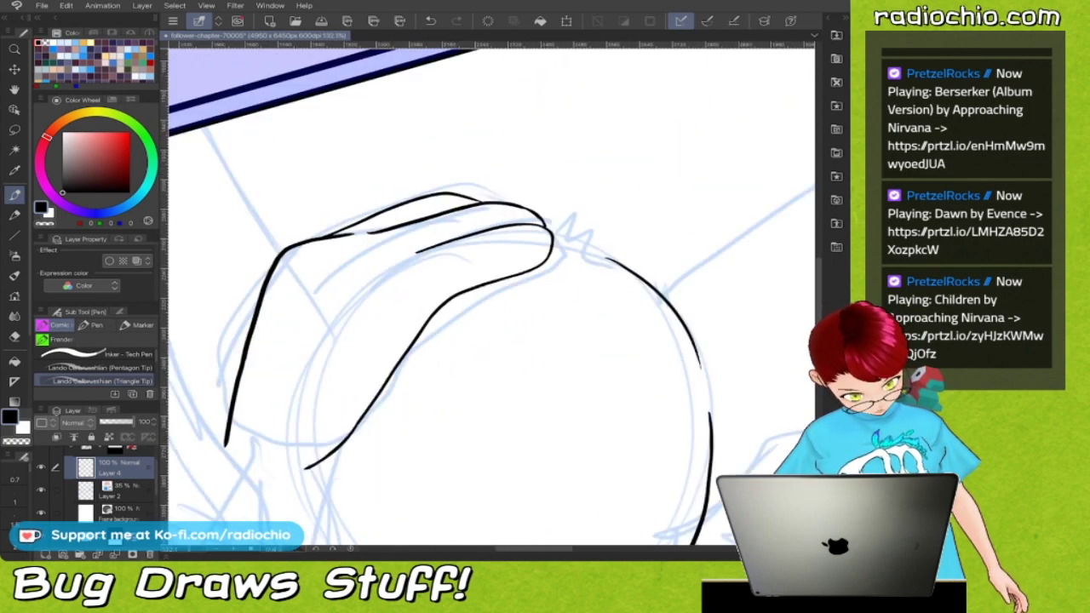
pyautogui.scroll(2, 491, 296)
pyautogui.scroll(-2, 491, 297)
pyautogui.scroll(1, 491, 297)
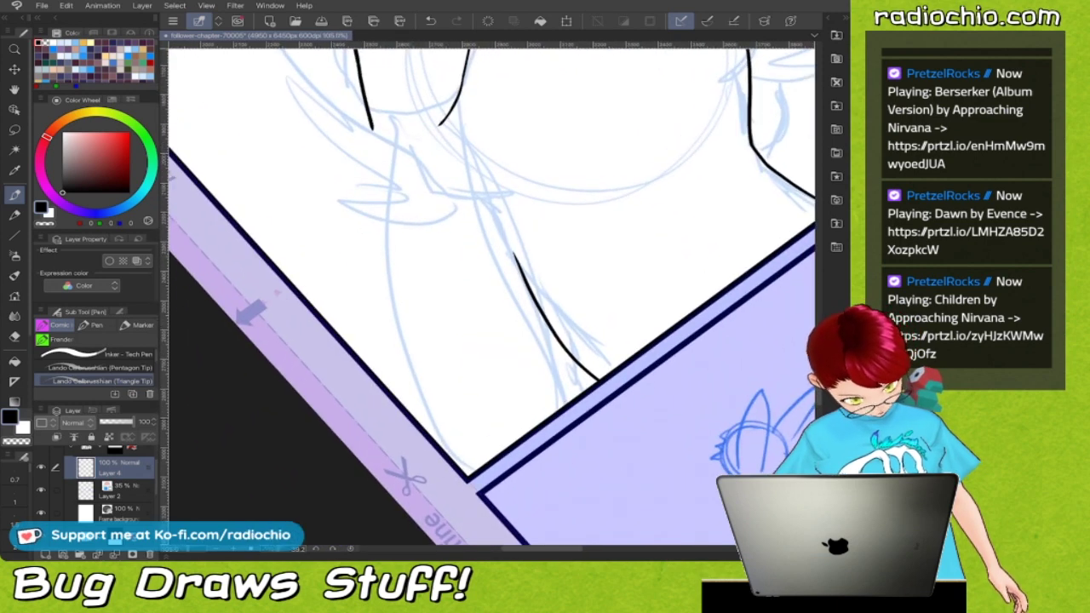
pyautogui.moveTo(372, 128)
pyautogui.mouseDown()
pyautogui.moveTo(374, 281)
pyautogui.moveTo(394, 396)
pyautogui.mouseUp()
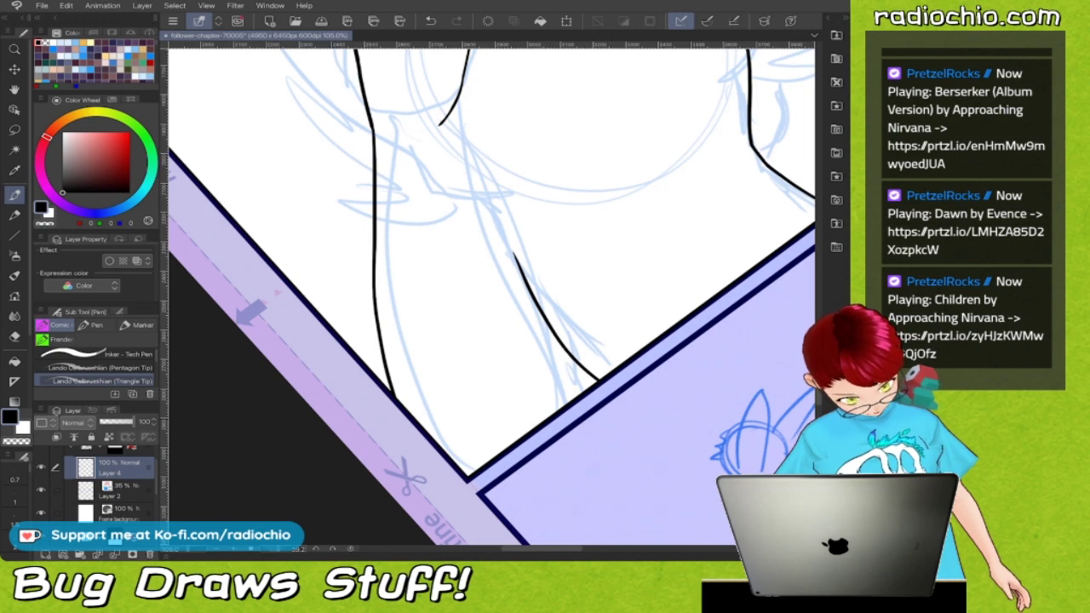
pyautogui.scroll(-3, 491, 296)
pyautogui.scroll(1, 491, 296)
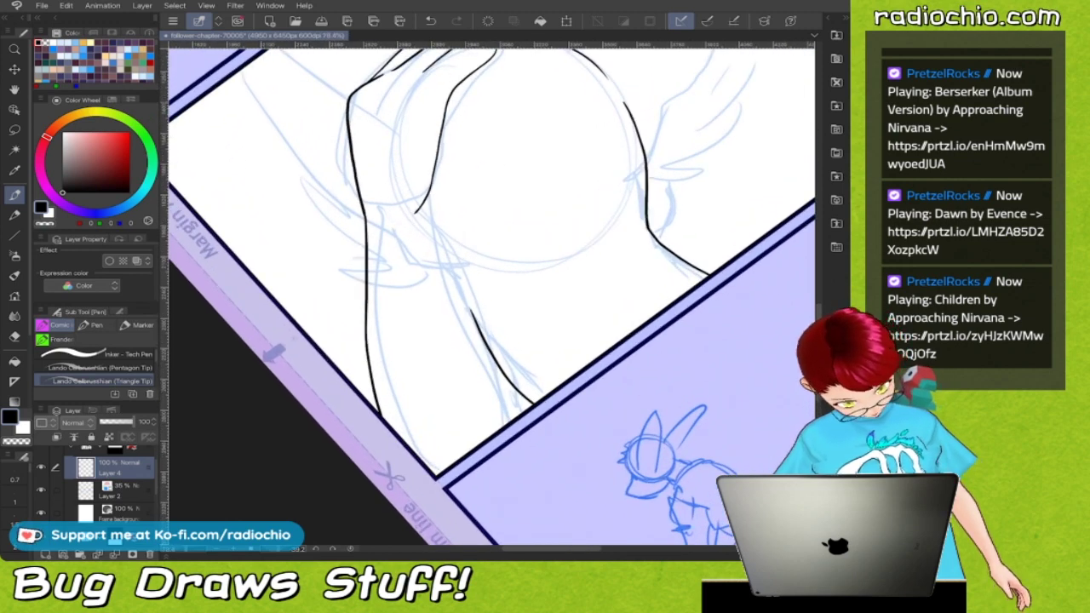
pyautogui.moveTo(436, 235); pyautogui.dragTo(501, 430)
pyautogui.scroll(2, 492, 296)
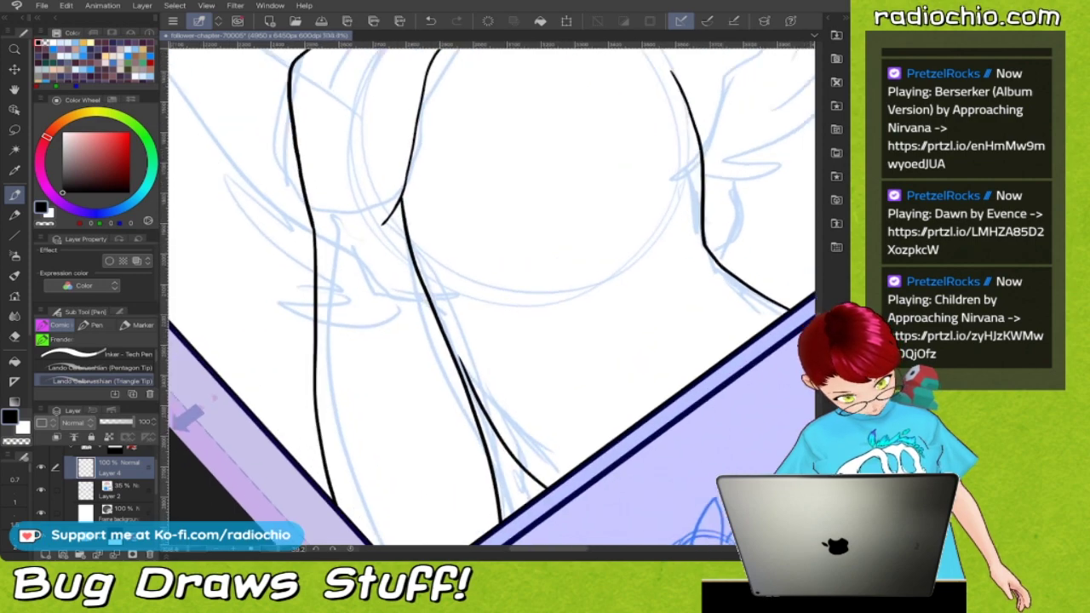
# Ink a spiky hair tuft on top of the head, joining the fingertips to the head's outline
pyautogui.scroll(-2, 492, 296)
pyautogui.scroll(1, 491, 297)
pyautogui.scroll(-1, 491, 297)
pyautogui.scroll(5, 522, 137)
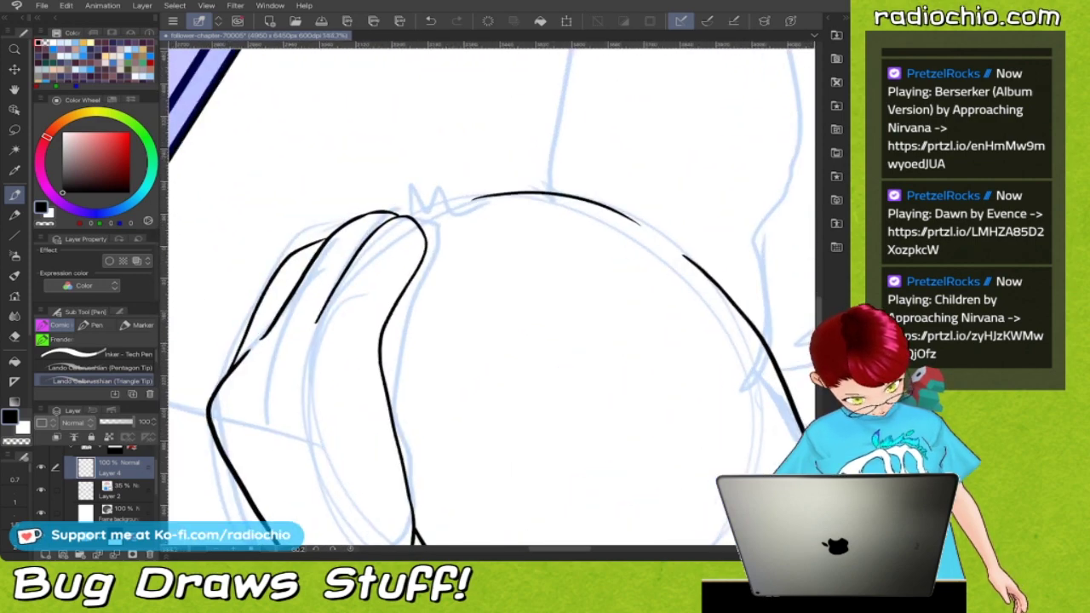
pyautogui.moveTo(381, 232)
pyautogui.mouseDown()
pyautogui.moveTo(385, 197)
pyautogui.moveTo(394, 227)
pyautogui.moveTo(433, 163)
pyautogui.mouseUp()
pyautogui.moveTo(422, 214); pyautogui.dragTo(459, 181)
pyautogui.scroll(-2, 492, 296)
pyautogui.scroll(4, 492, 296)
pyautogui.moveTo(344, 308); pyautogui.dragTo(430, 204)
pyautogui.scroll(-2, 492, 294)
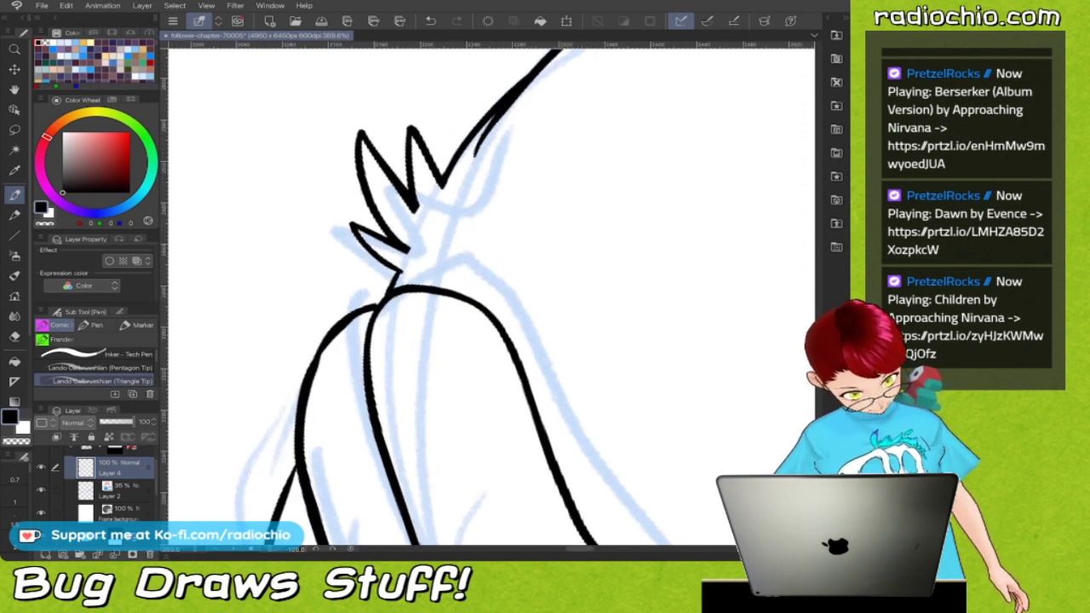
# Erase the stray stroke end where the hair tuft meets the head's outline using transparent colour, then restore black
pyautogui.scroll(-1, 491, 296)
pyautogui.press('x')
pyautogui.press('i')
pyautogui.press('c')
pyautogui.press('p')
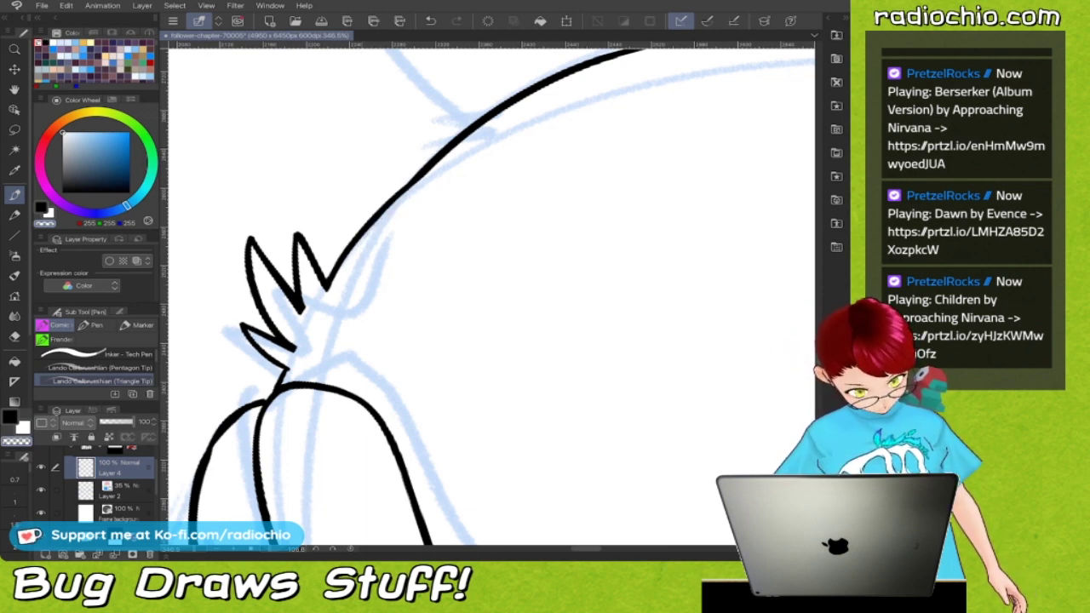
pyautogui.scroll(-4, 491, 296)
pyautogui.press('c')
pyautogui.press('alt')
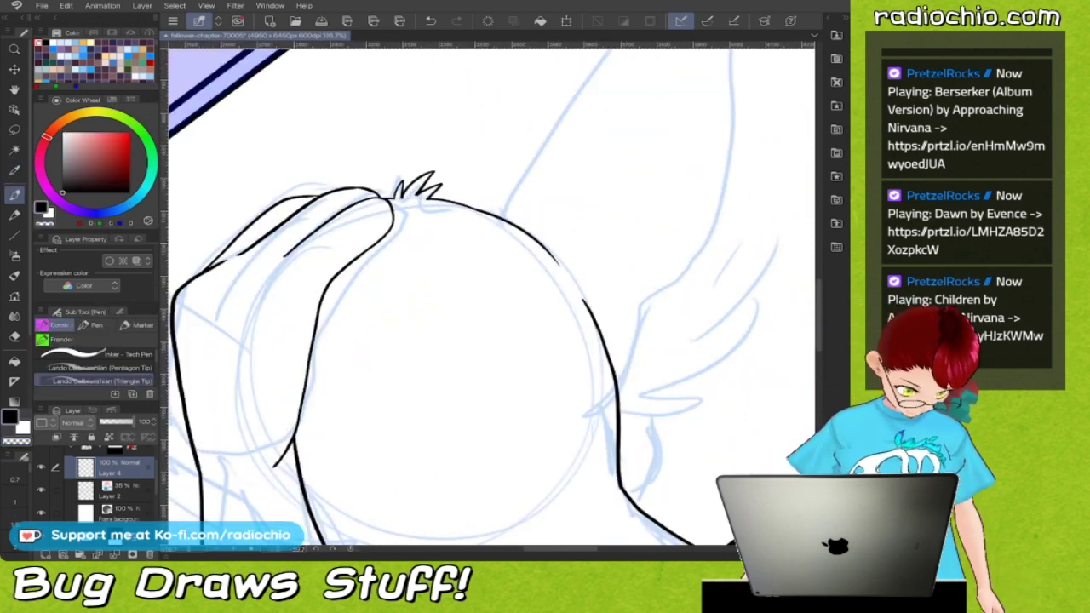
# Ink both edges of the ear behind the hand up to the panel border, redrawing its outer edge with a rounder curve
pyautogui.scroll(-2, 491, 296)
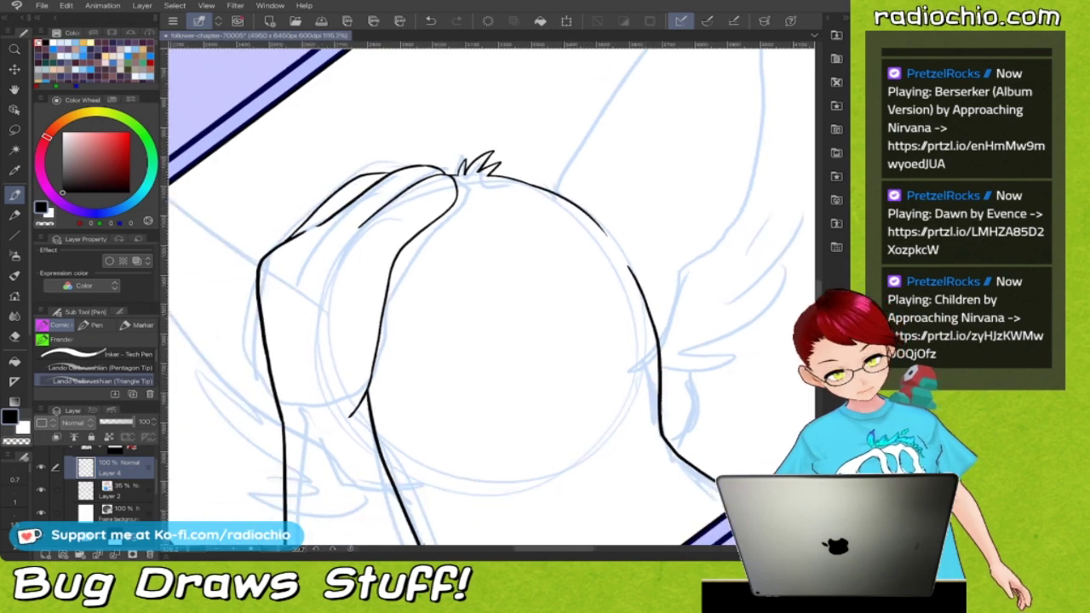
pyautogui.scroll(4, 492, 296)
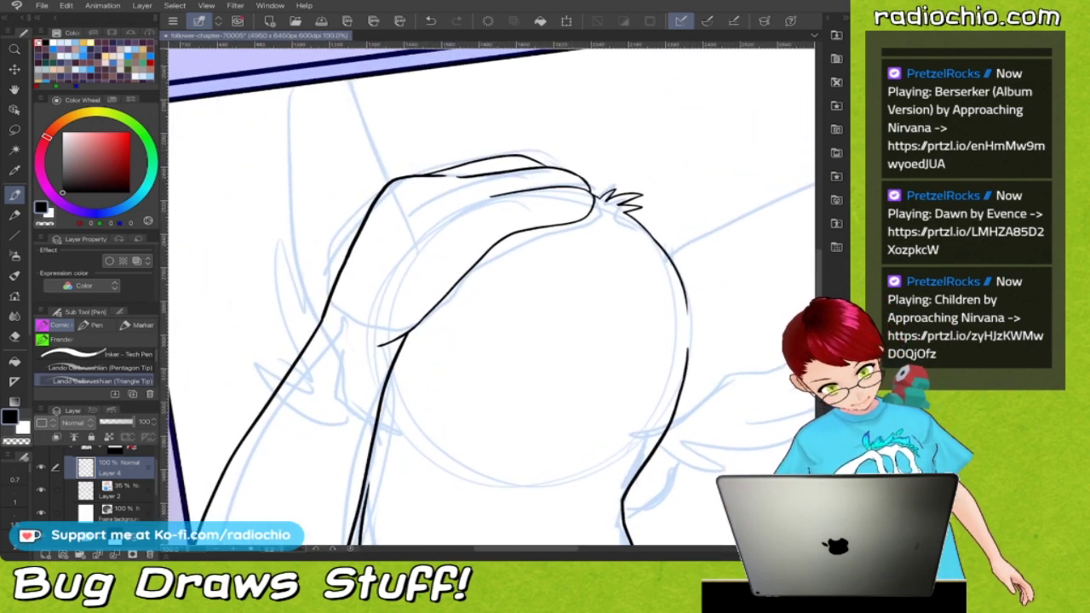
pyautogui.scroll(-2, 491, 296)
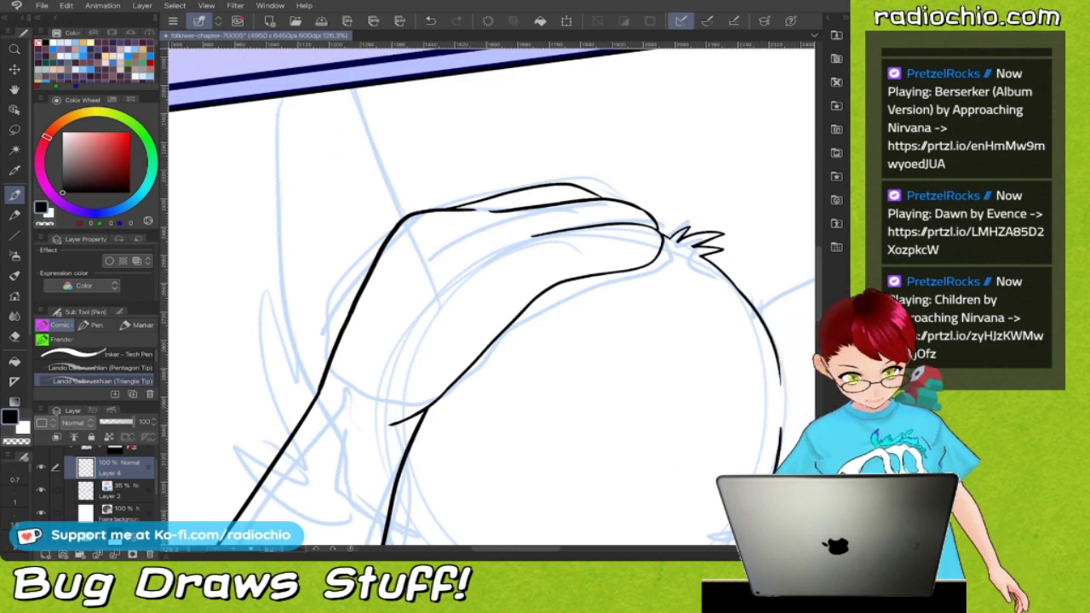
pyautogui.moveTo(357, 89); pyautogui.dragTo(410, 194)
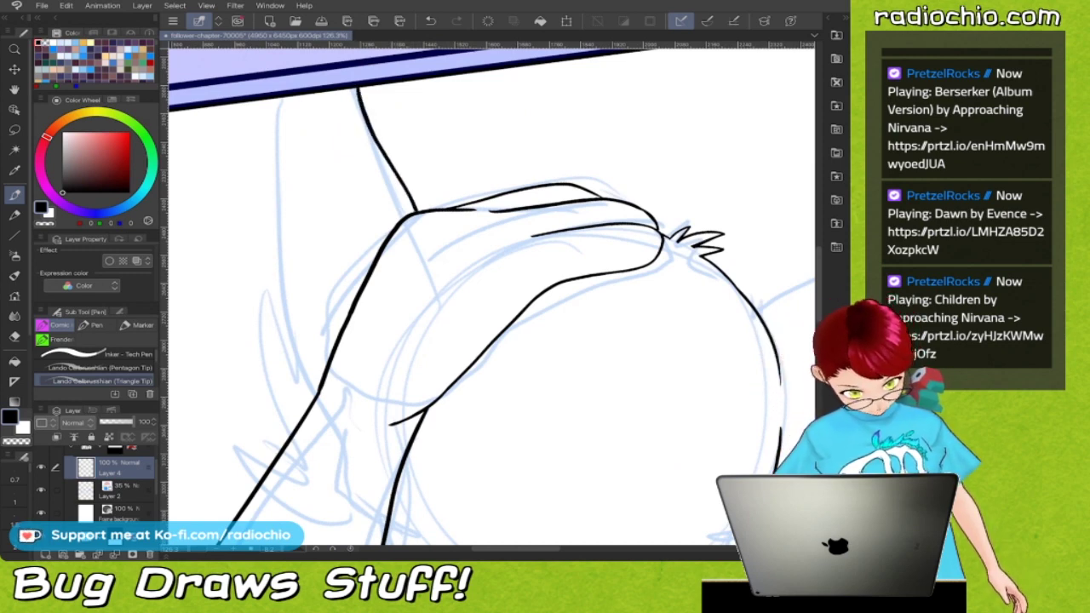
pyautogui.moveTo(283, 96)
pyautogui.mouseDown()
pyautogui.moveTo(278, 235)
pyautogui.moveTo(300, 337)
pyautogui.moveTo(324, 370)
pyautogui.mouseUp()
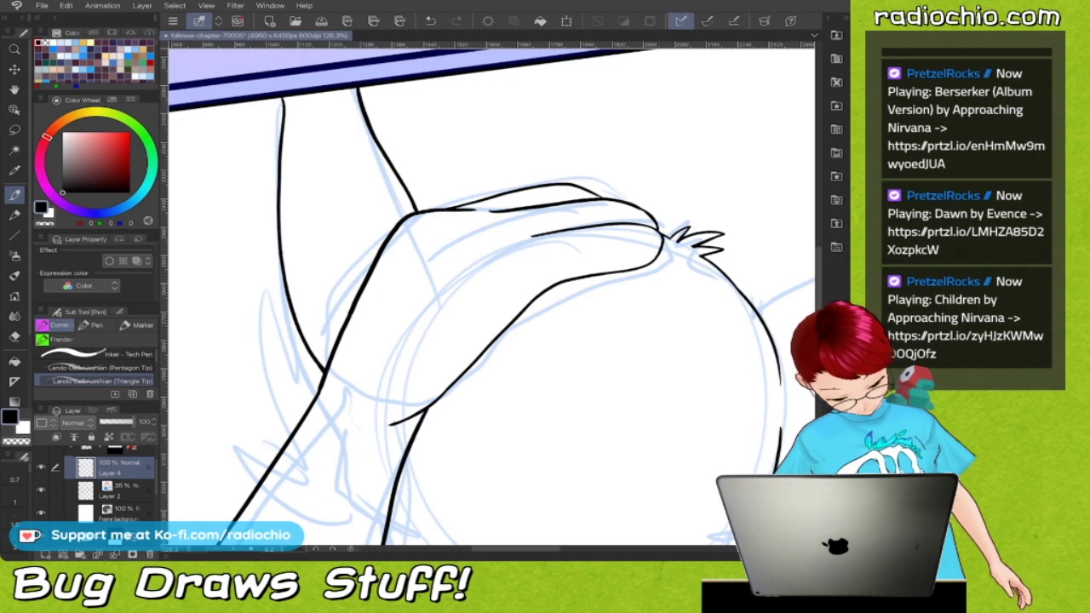
pyautogui.scroll(-1, 491, 297)
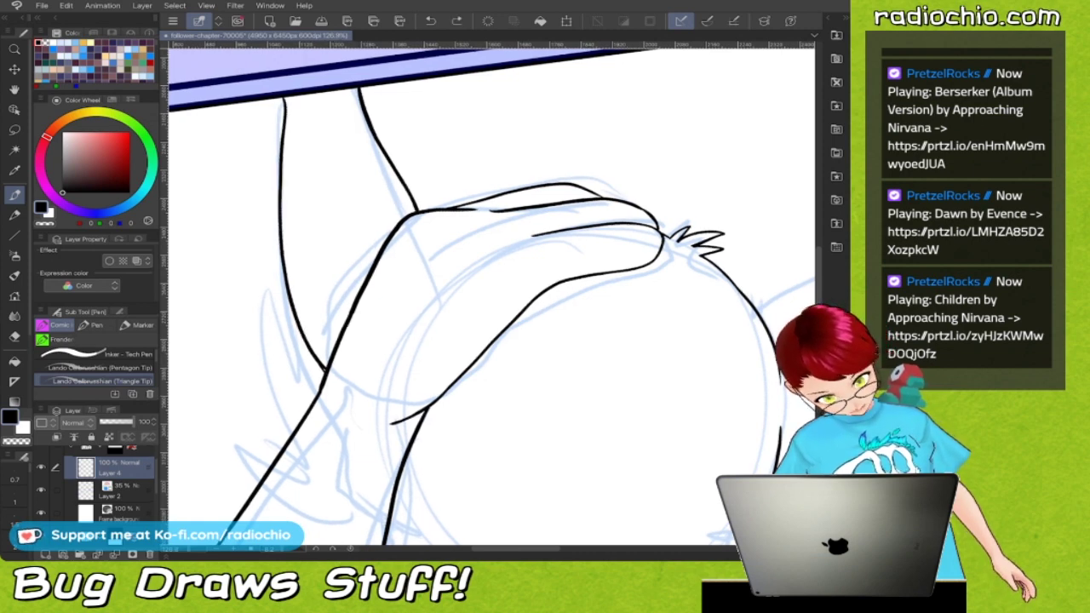
pyautogui.hotkey('ctrl', 'z')
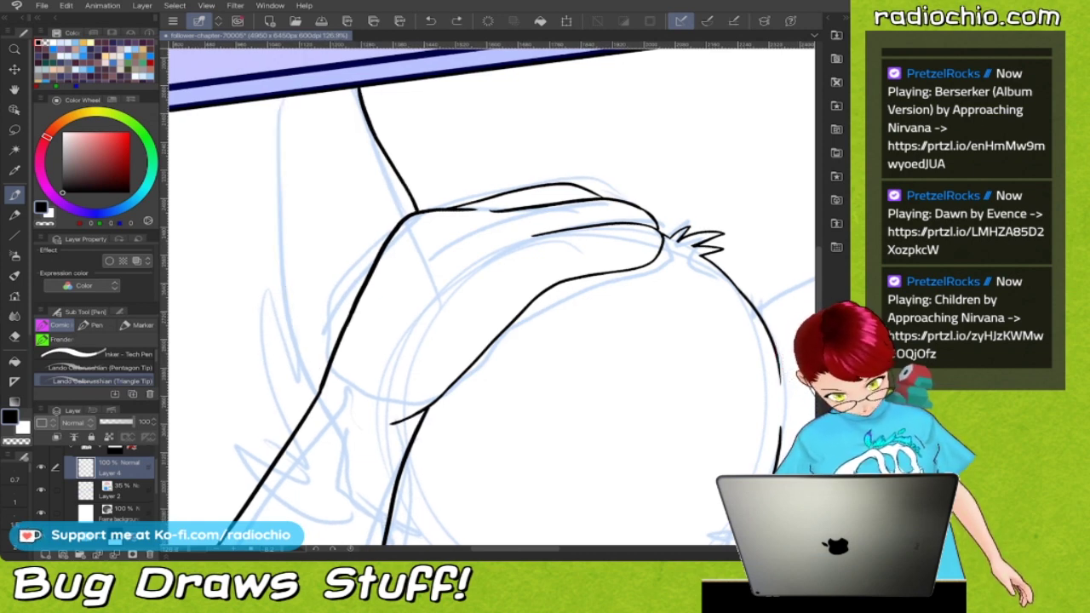
pyautogui.moveTo(293, 97)
pyautogui.mouseDown()
pyautogui.moveTo(277, 149)
pyautogui.moveTo(278, 269)
pyautogui.moveTo(320, 368)
pyautogui.mouseUp()
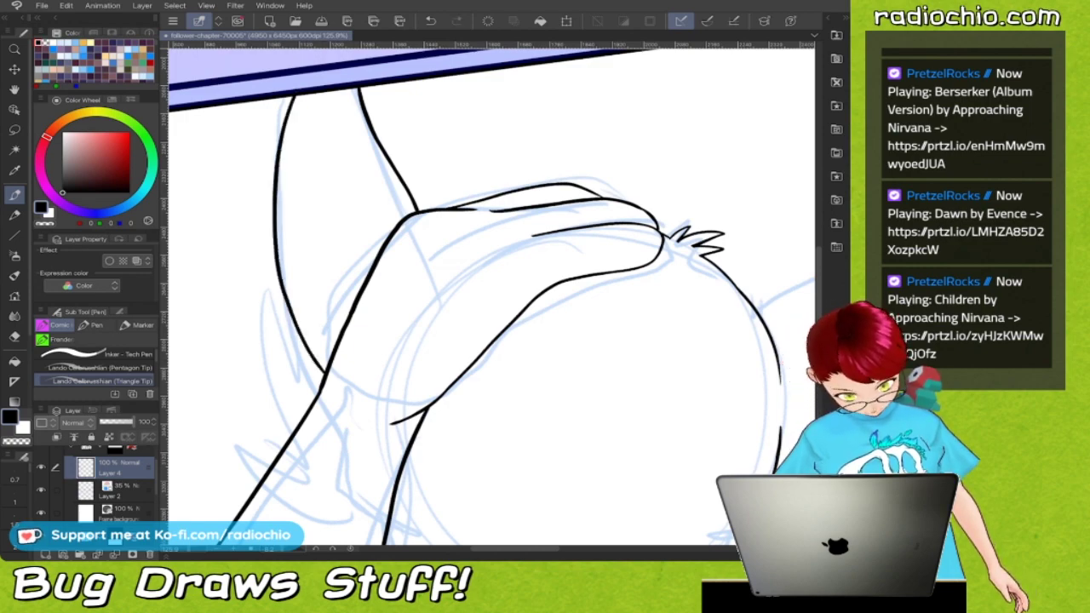
# Ink the upper and lower edges of the long pointed ear on the head's other side
pyautogui.scroll(-3, 499, 192)
pyautogui.scroll(-4, 499, 192)
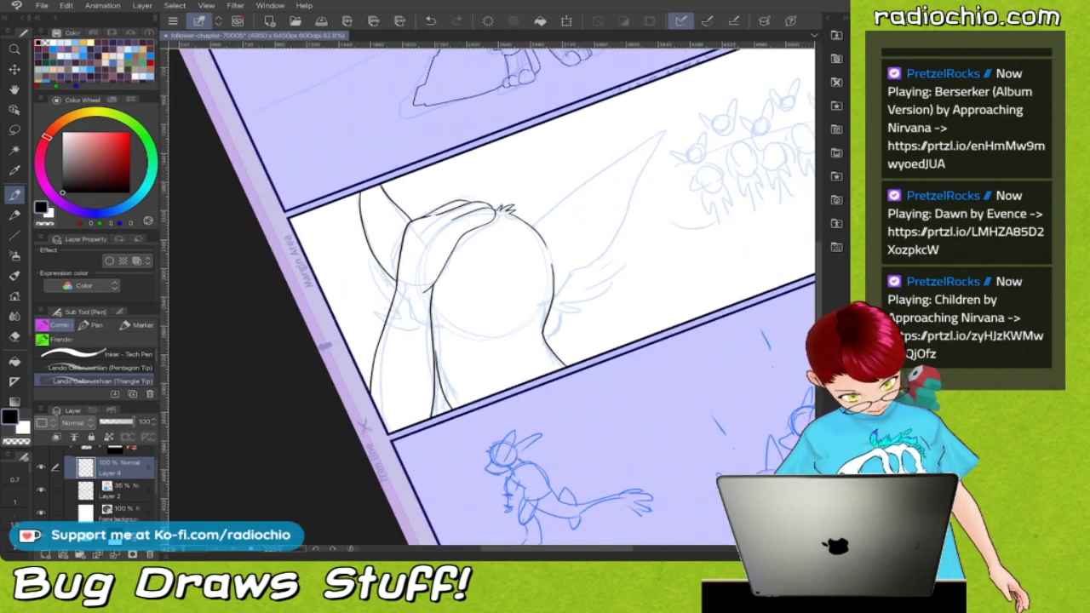
pyautogui.scroll(2, 500, 193)
pyautogui.scroll(2, 491, 297)
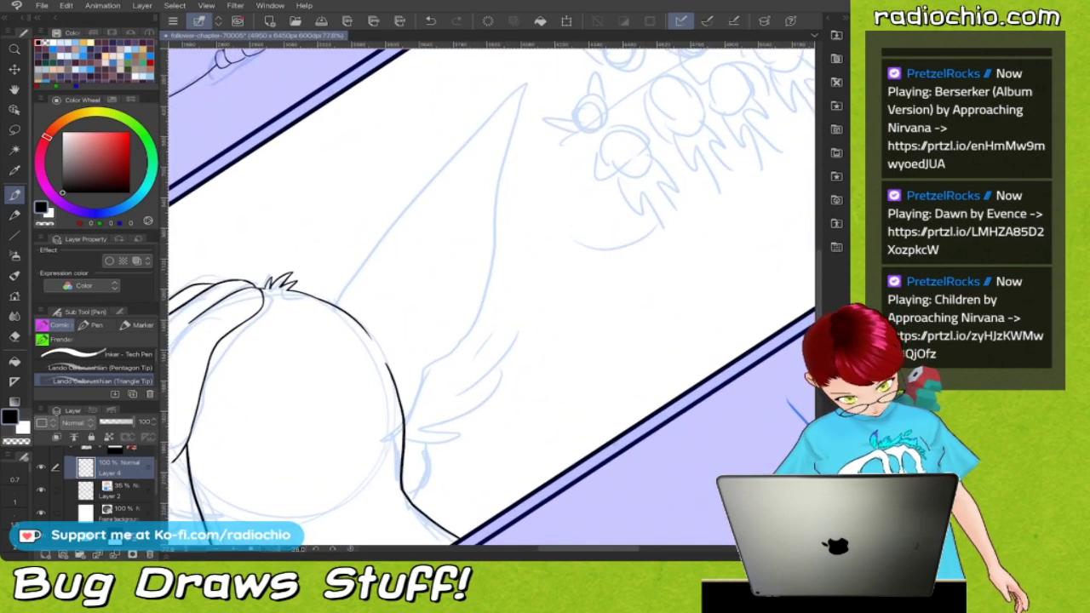
pyautogui.moveTo(329, 317)
pyautogui.mouseDown()
pyautogui.moveTo(535, 85)
pyautogui.moveTo(524, 245)
pyautogui.moveTo(485, 333)
pyautogui.moveTo(418, 409)
pyautogui.mouseUp()
pyautogui.scroll(4, 492, 298)
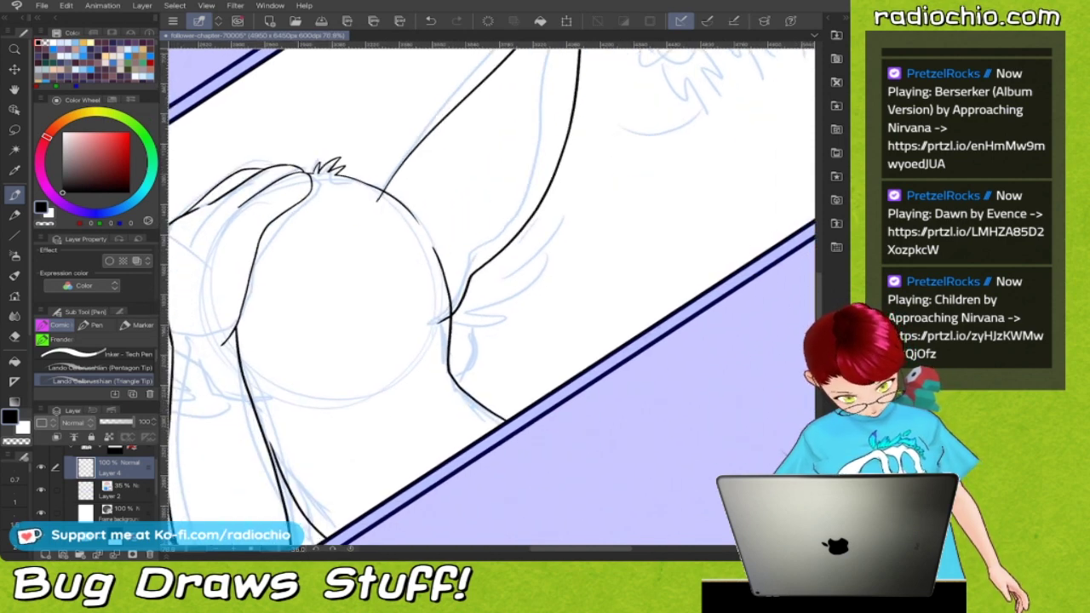
# Erase the overshooting line ends at the base of the long ear with transparent colour and switch back to black
pyautogui.press('c')
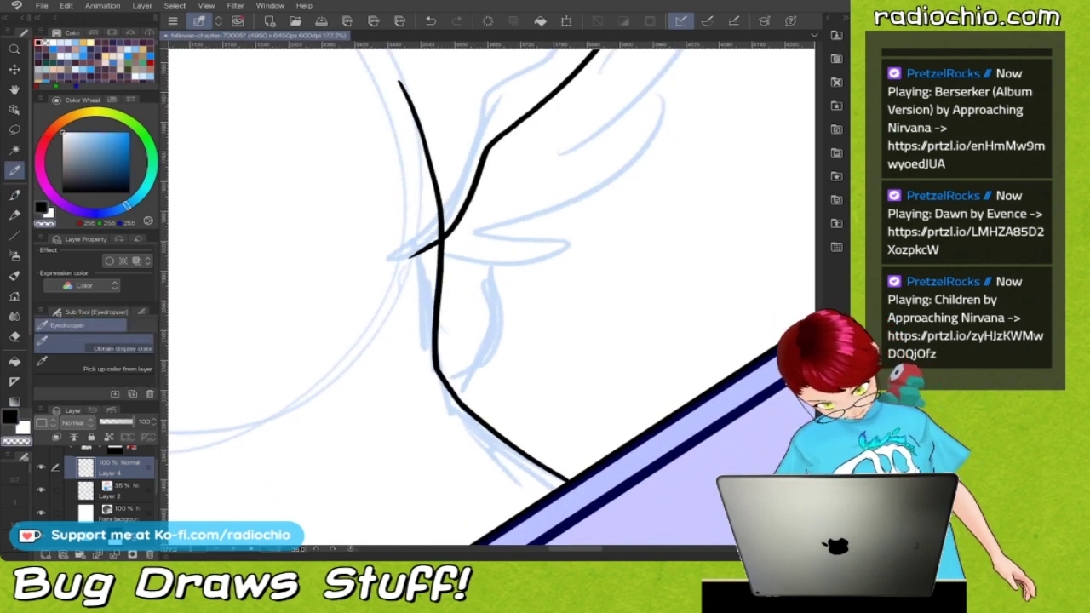
pyautogui.moveTo(431, 245); pyautogui.dragTo(422, 252)
pyautogui.moveTo(409, 171)
pyautogui.mouseDown()
pyautogui.moveTo(527, 432)
pyautogui.moveTo(478, 492)
pyautogui.mouseUp()
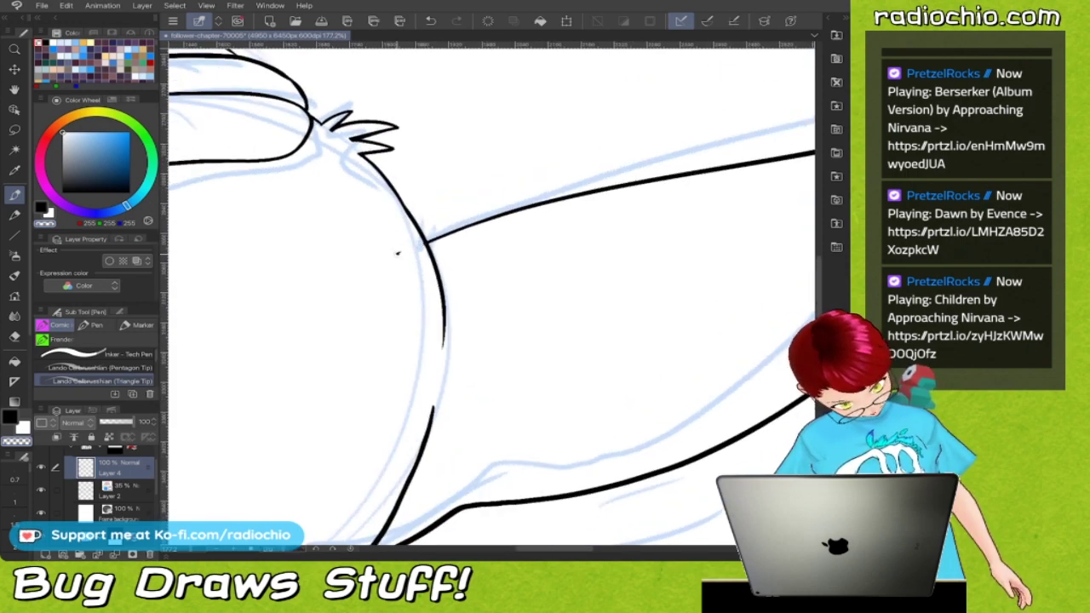
pyautogui.scroll(-5, 477, 255)
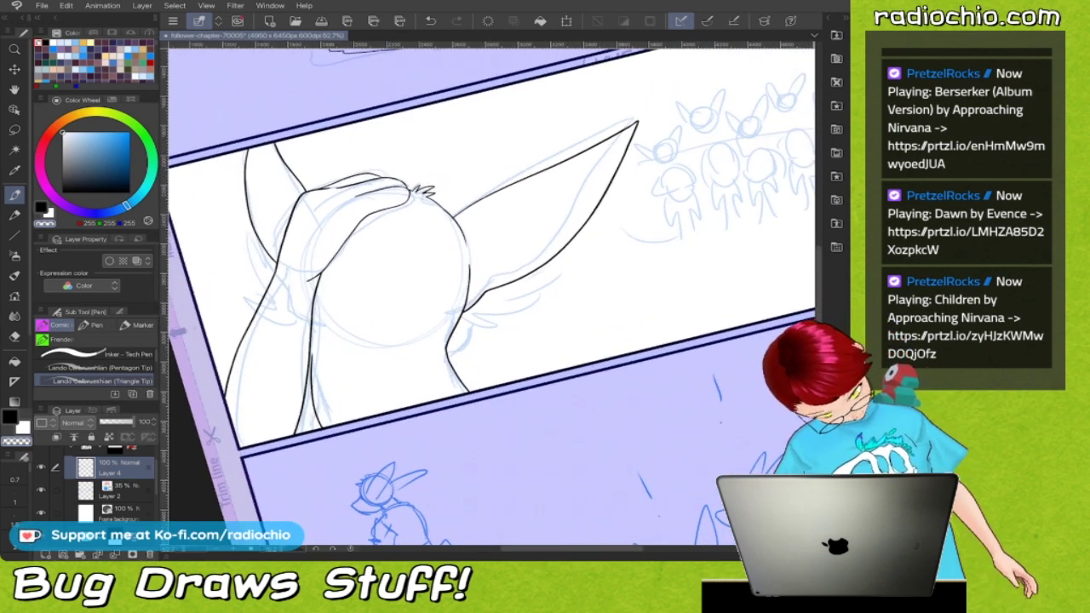
pyautogui.press('c')
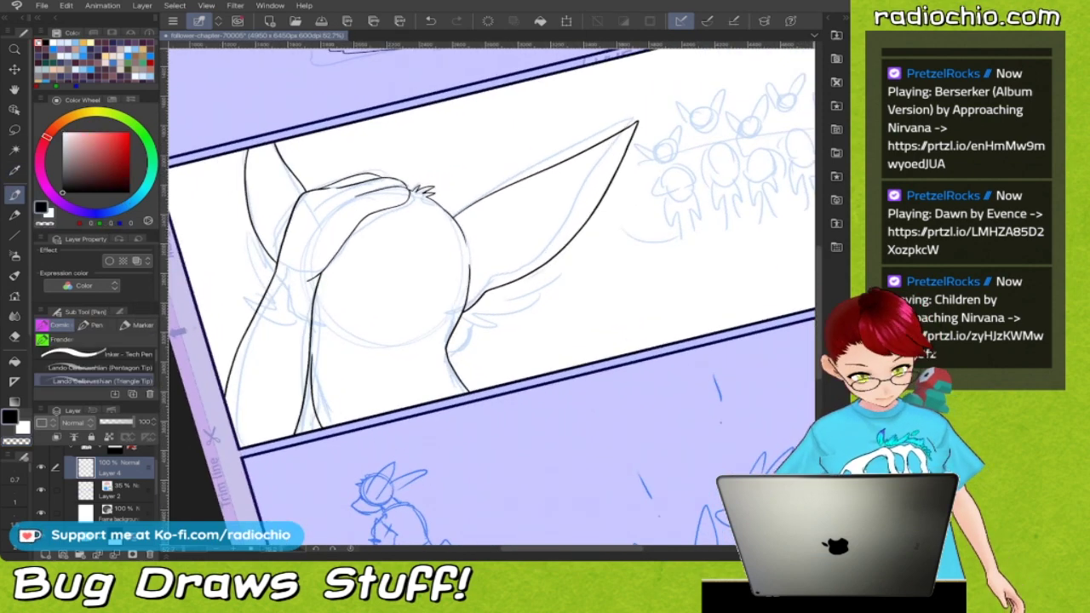
# Ink jagged fur tufts along the outer edge of the ear behind the hand
pyautogui.hscroll(-2, 491, 294)
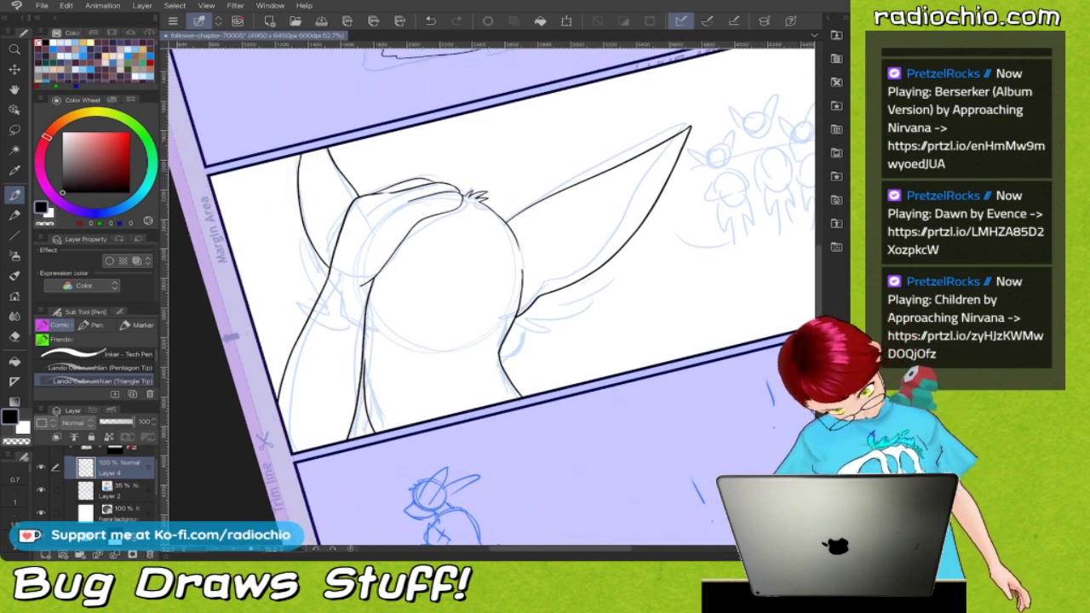
pyautogui.scroll(3, 492, 294)
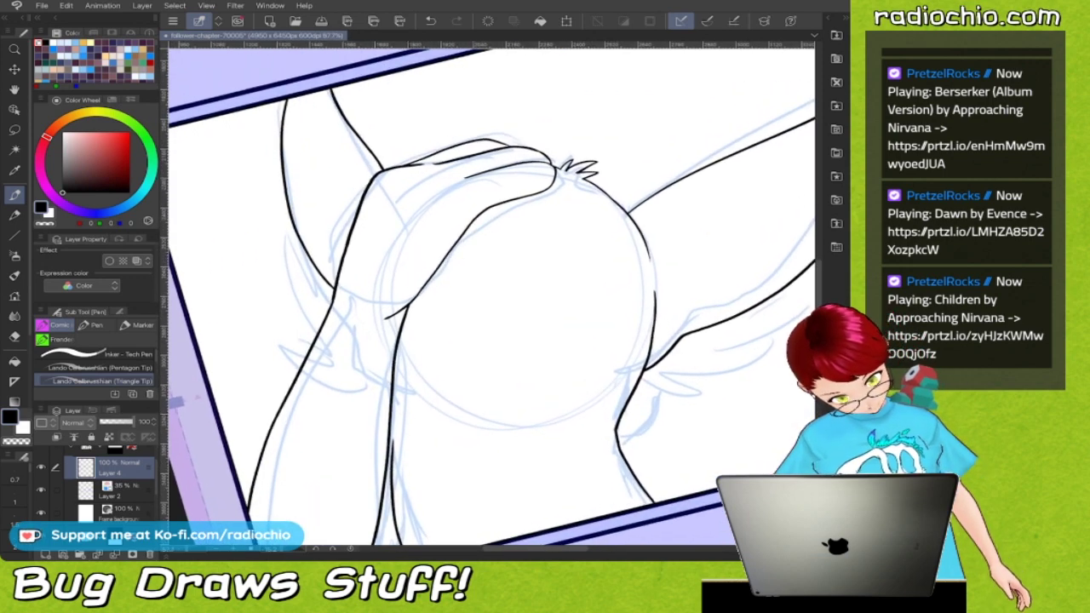
pyautogui.scroll(3, 488, 294)
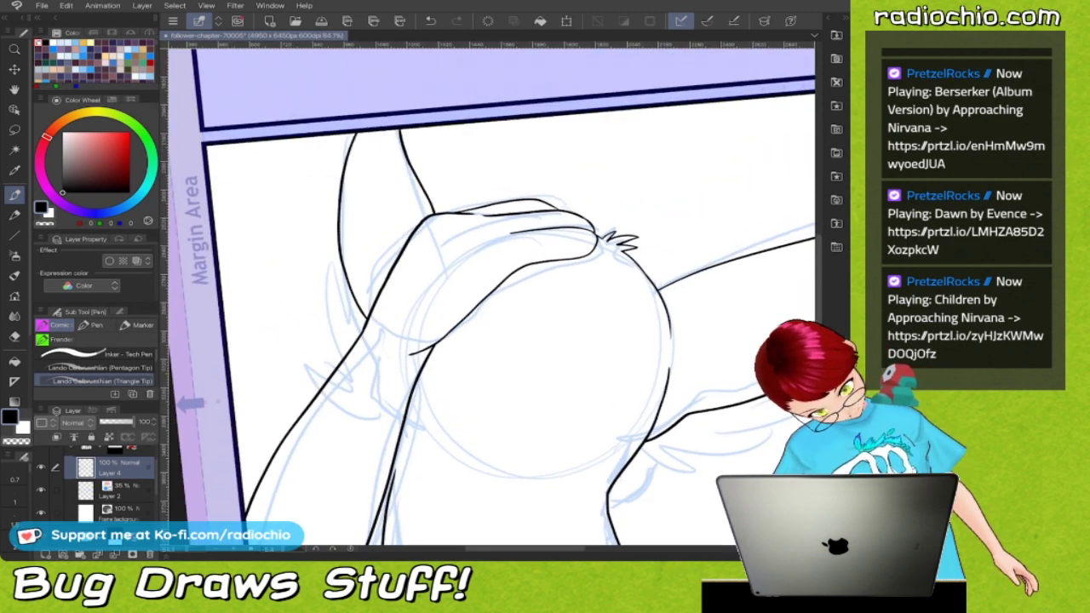
pyautogui.moveTo(351, 407)
pyautogui.mouseDown()
pyautogui.moveTo(324, 395)
pyautogui.moveTo(296, 291)
pyautogui.moveTo(309, 253)
pyautogui.moveTo(331, 294)
pyautogui.moveTo(321, 232)
pyautogui.moveTo(337, 264)
pyautogui.mouseUp()
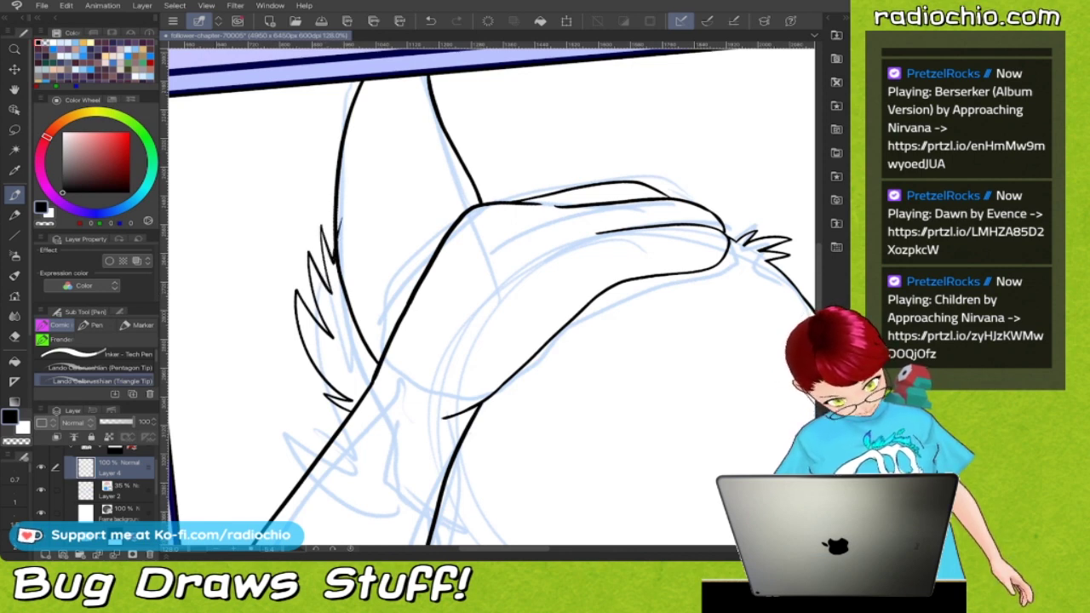
# Erase the fur stroke overlapping the outline of the ear behind the hand with transparent colour, then return to black
pyautogui.scroll(3, 344, 194)
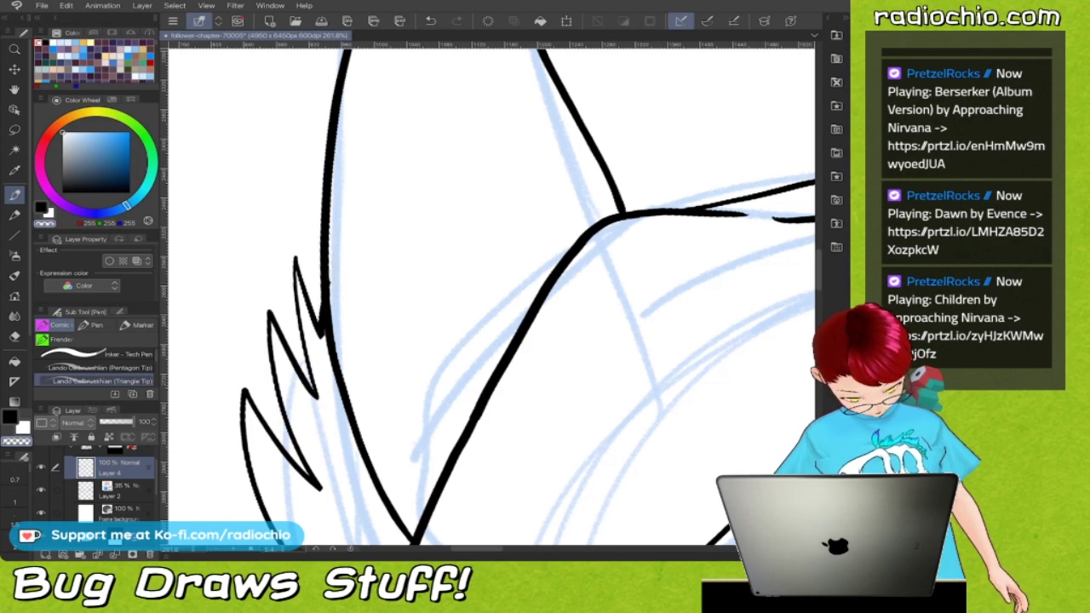
pyautogui.scroll(-5, 492, 296)
pyautogui.moveTo(621, 286); pyautogui.dragTo(367, 307)
pyautogui.moveTo(555, 448); pyautogui.dragTo(267, 232)
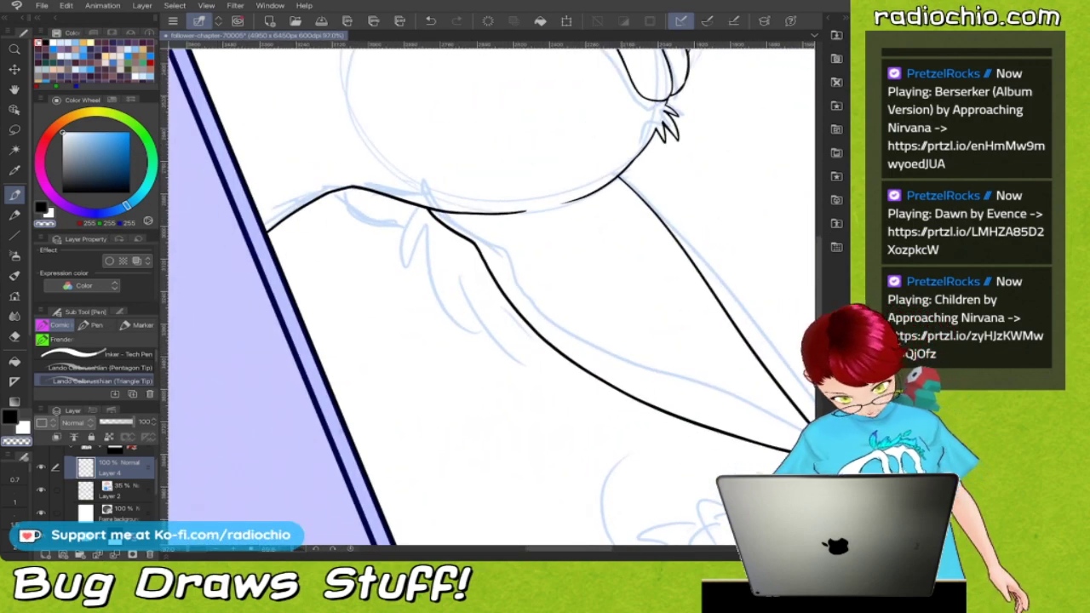
pyautogui.press('i')
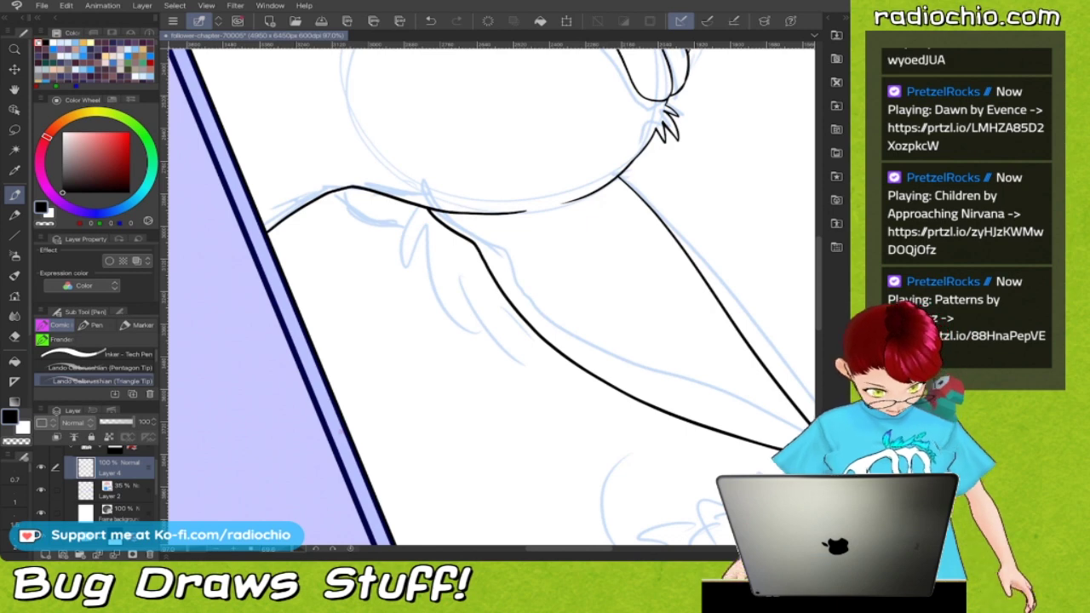
# Ink a row of jagged fur tufts along the lower edge of the long ear, starting at its base
pyautogui.scroll(-1, 491, 297)
pyautogui.scroll(3, 492, 296)
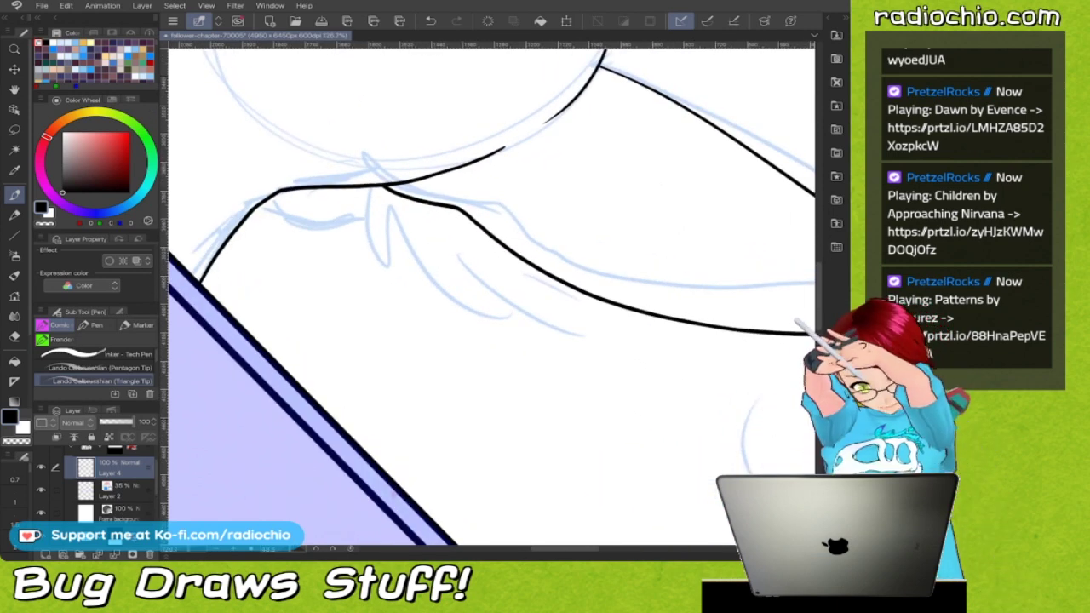
pyautogui.moveTo(373, 189)
pyautogui.mouseDown()
pyautogui.moveTo(386, 248)
pyautogui.moveTo(389, 213)
pyautogui.moveTo(482, 319)
pyautogui.moveTo(462, 291)
pyautogui.moveTo(481, 318)
pyautogui.moveTo(539, 325)
pyautogui.moveTo(513, 295)
pyautogui.moveTo(544, 304)
pyautogui.moveTo(554, 263)
pyautogui.mouseUp()
pyautogui.scroll(5, 651, 236)
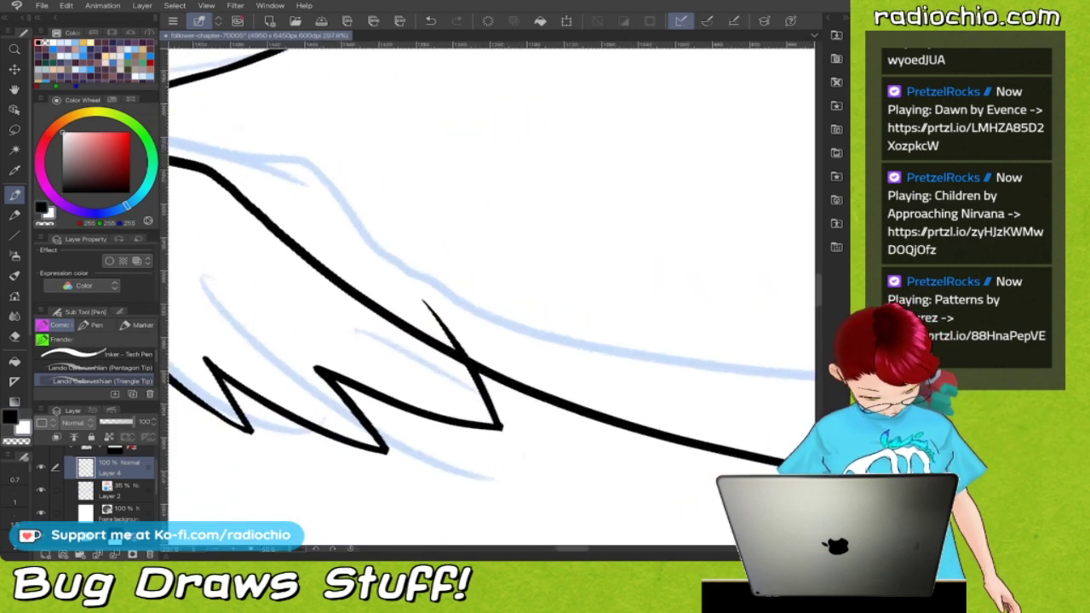
# Erase the last fur stroke's overshoot across the long ear's edge using the pen with transparent colour
pyautogui.press('i')
pyautogui.press('c')
pyautogui.press('p')
pyautogui.moveTo(447, 336); pyautogui.dragTo(467, 354)
pyautogui.moveTo(423, 302); pyautogui.dragTo(442, 316)
pyautogui.scroll(-7, 491, 296)
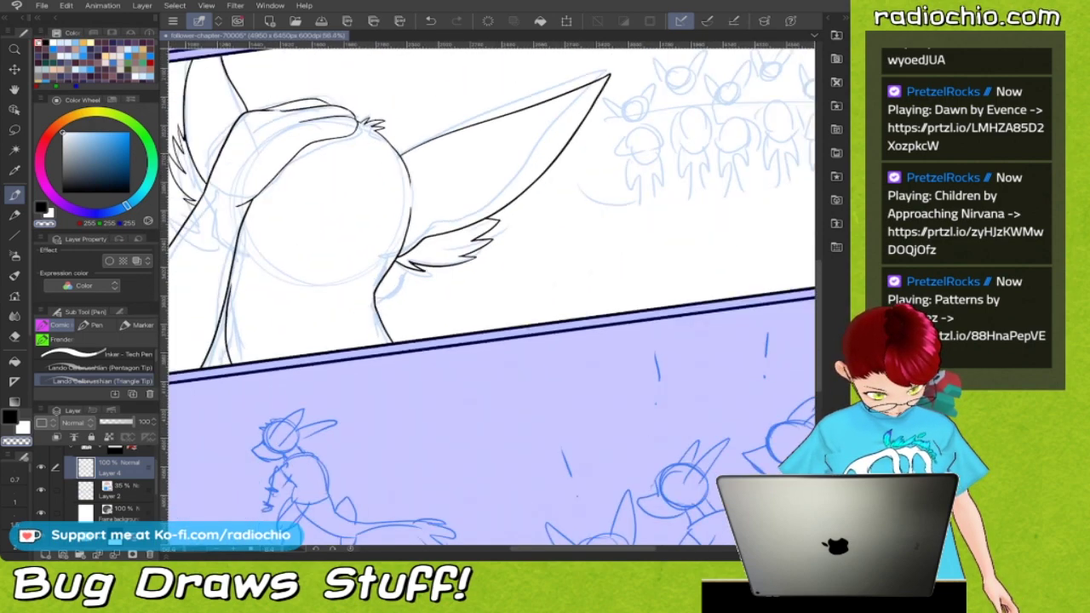
# Switch back to black and ink the curved shape beneath the long ear's fur, closing it against the neck line
pyautogui.scroll(-1, 491, 297)
pyautogui.scroll(5, 363, 307)
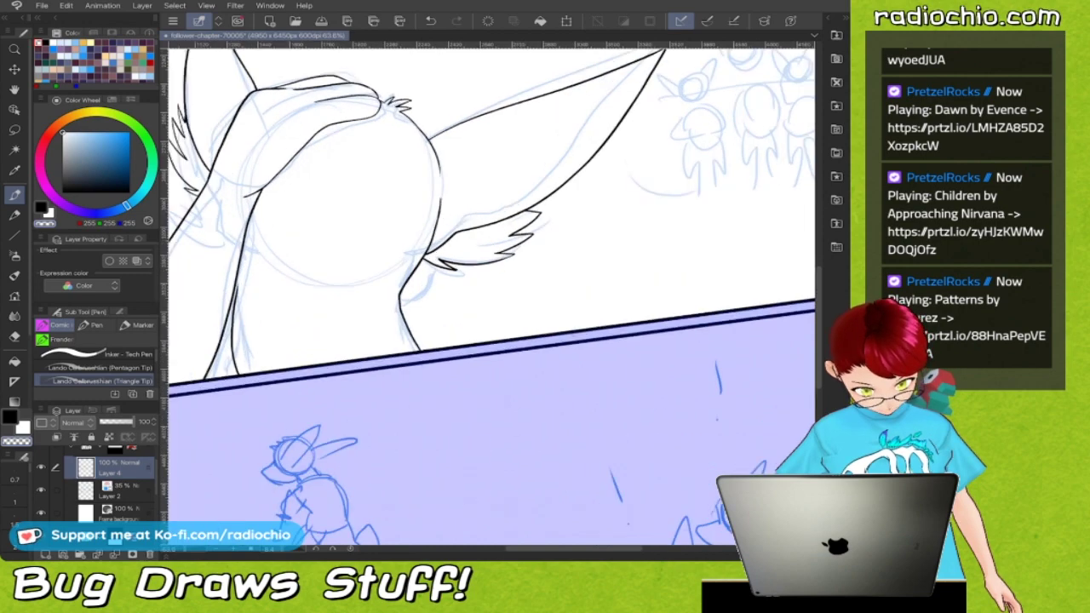
pyautogui.scroll(3, 491, 297)
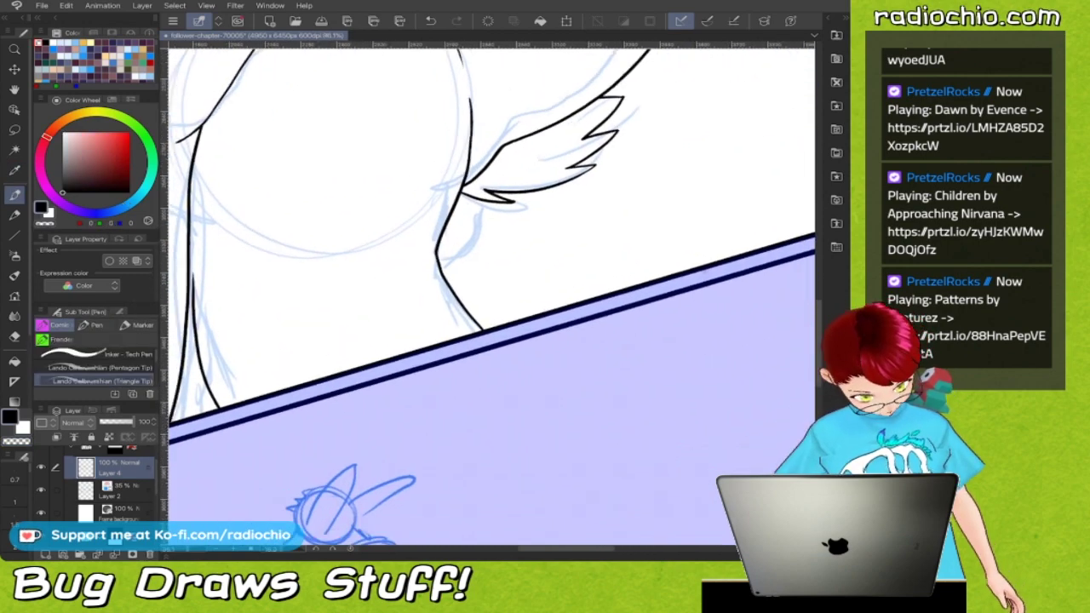
pyautogui.moveTo(479, 214)
pyautogui.mouseDown()
pyautogui.moveTo(499, 307)
pyautogui.moveTo(477, 347)
pyautogui.moveTo(452, 362)
pyautogui.mouseUp()
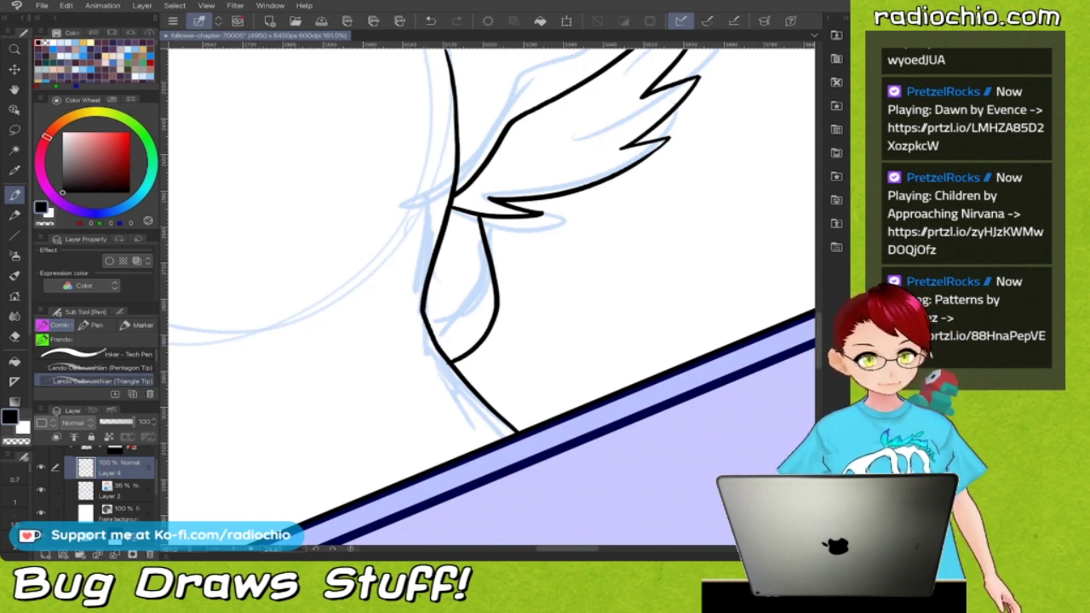
pyautogui.scroll(-4, 503, 300)
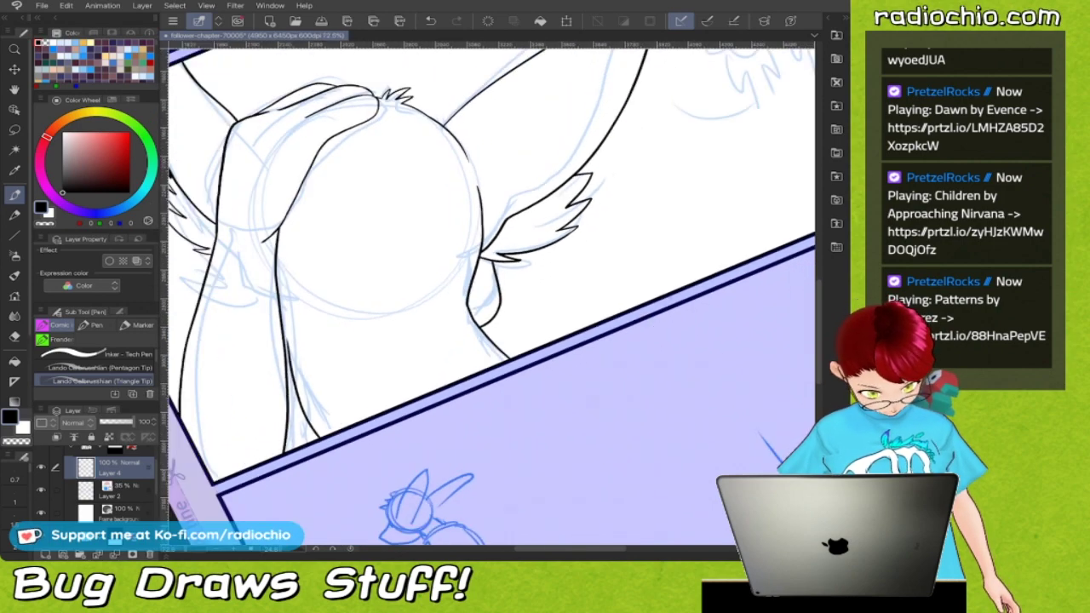
# Ink a small jagged fur tuft in the gap of the head's outline between the long ear and its fur
pyautogui.scroll(4, 495, 122)
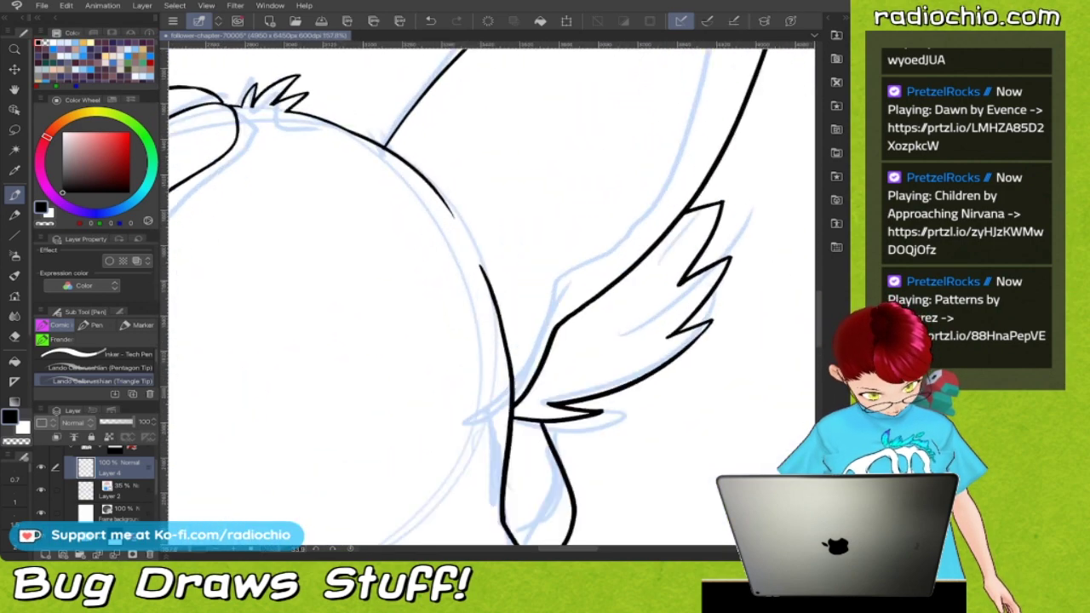
pyautogui.moveTo(458, 240)
pyautogui.mouseDown()
pyautogui.moveTo(461, 220)
pyautogui.moveTo(479, 219)
pyautogui.moveTo(475, 265)
pyautogui.mouseUp()
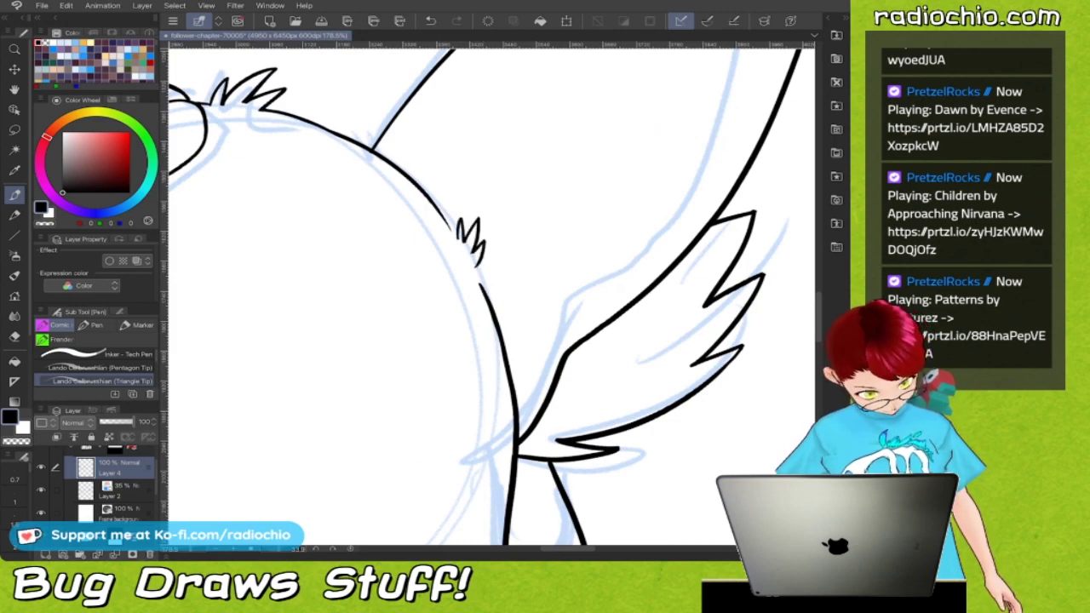
pyautogui.scroll(-8, 491, 296)
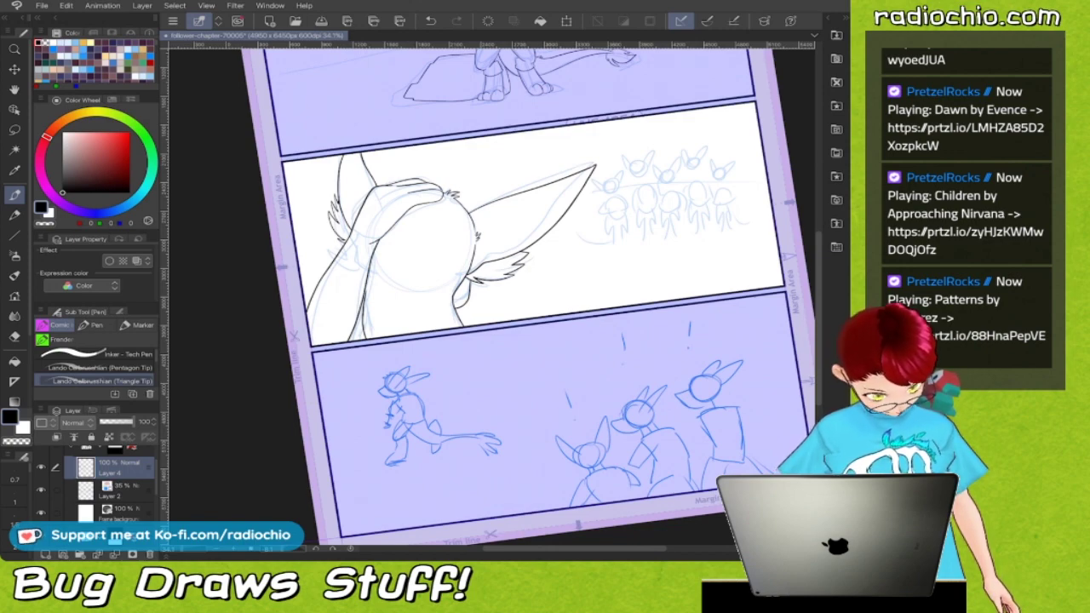
pyautogui.scroll(-1, 503, 294)
# Ink an inner contour line along the long ear's lower edge, with short tick marks near the ear's base
pyautogui.scroll(5, 492, 297)
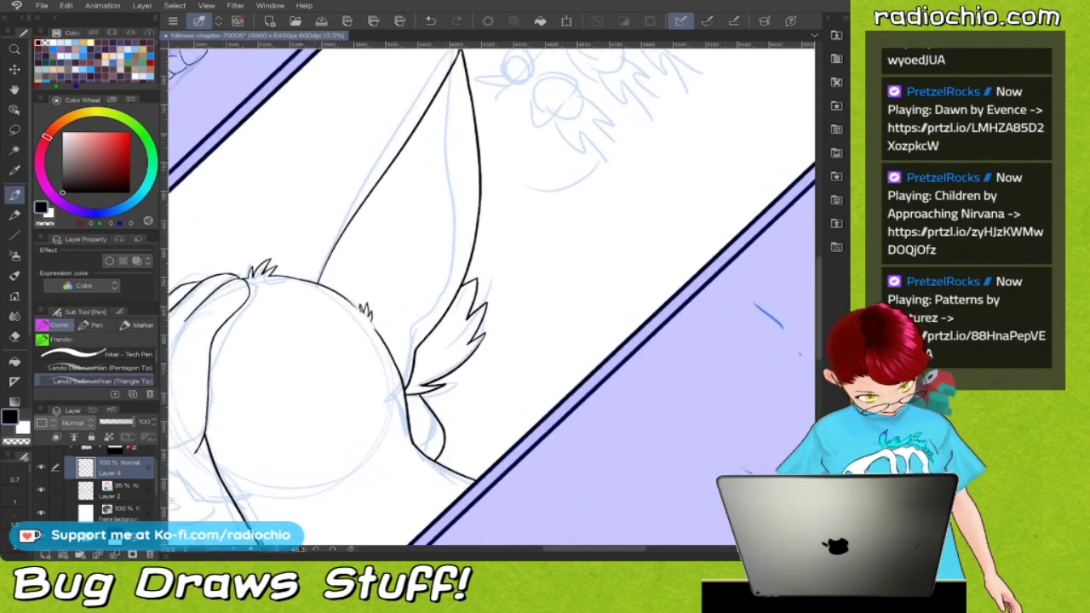
pyautogui.scroll(1, 492, 297)
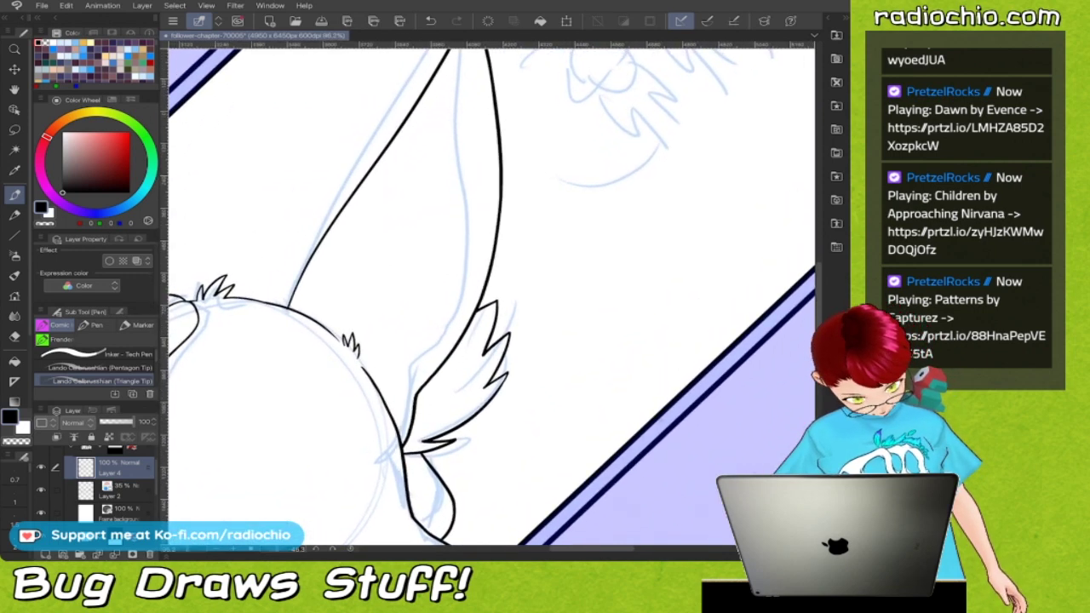
pyautogui.moveTo(405, 363); pyautogui.dragTo(411, 368)
pyautogui.scroll(-2, 441, 318)
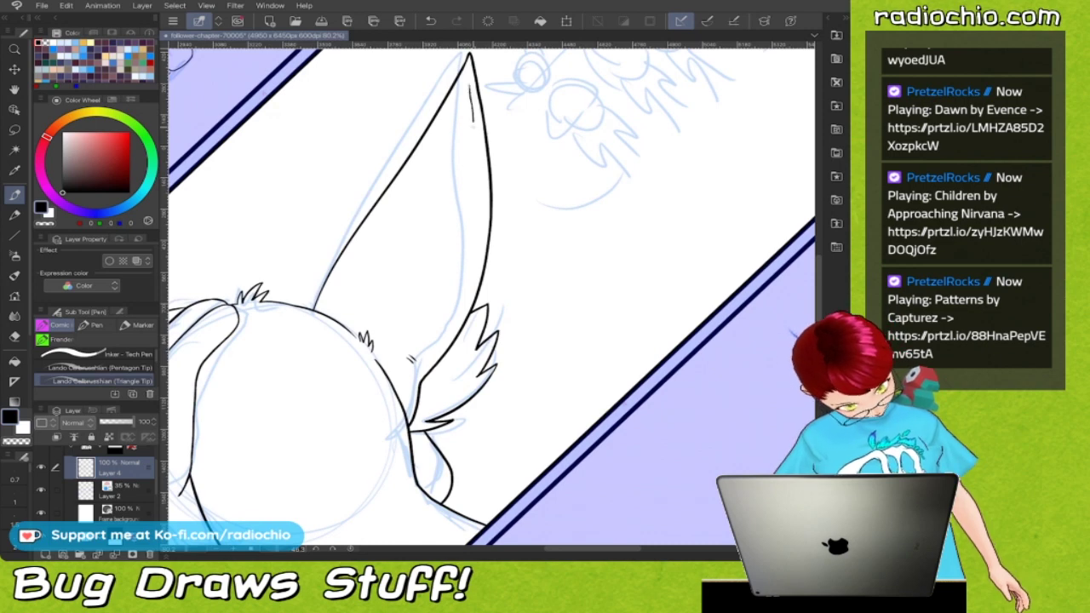
pyautogui.moveTo(474, 184); pyautogui.dragTo(462, 271)
# Ink a matching inner contour line and small tick marks inside the ear behind the hand
pyautogui.hscroll(-3, 491, 297)
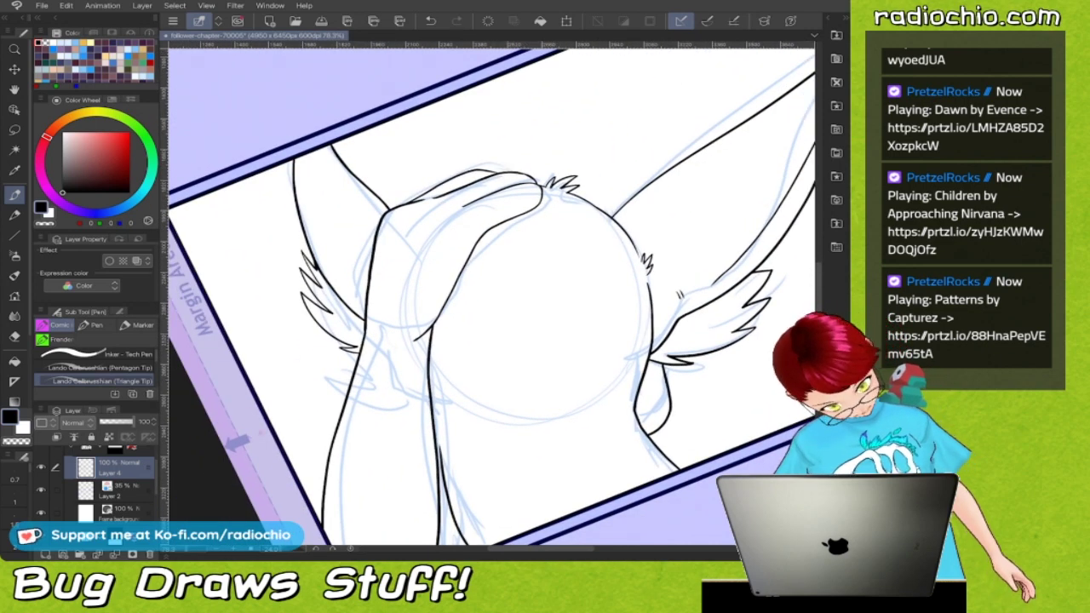
pyautogui.moveTo(300, 165); pyautogui.dragTo(308, 207)
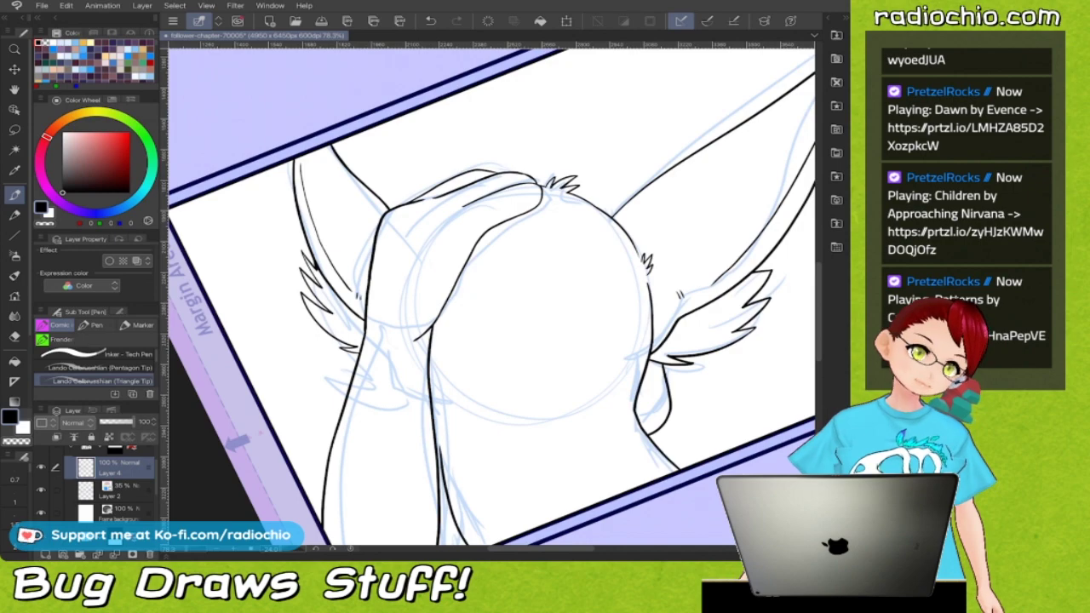
pyautogui.scroll(-4, 390, 230)
pyautogui.scroll(-1, 491, 298)
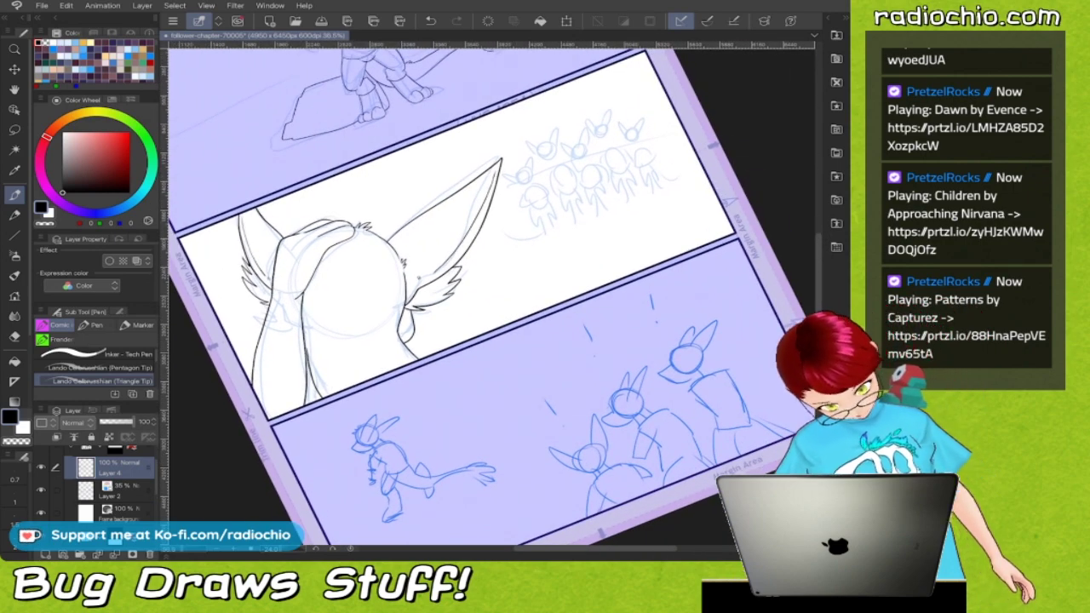
# Ink a short pointed stroke joining the top of the lower body line to the raised arm's outline
pyautogui.scroll(5, 247, 289)
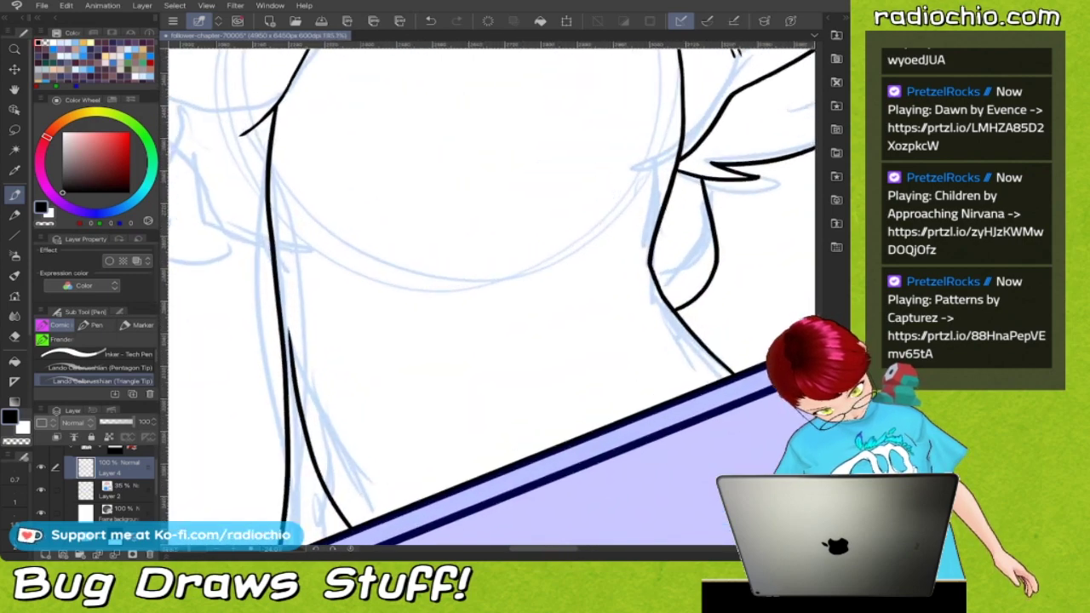
pyautogui.moveTo(282, 321); pyautogui.dragTo(298, 333)
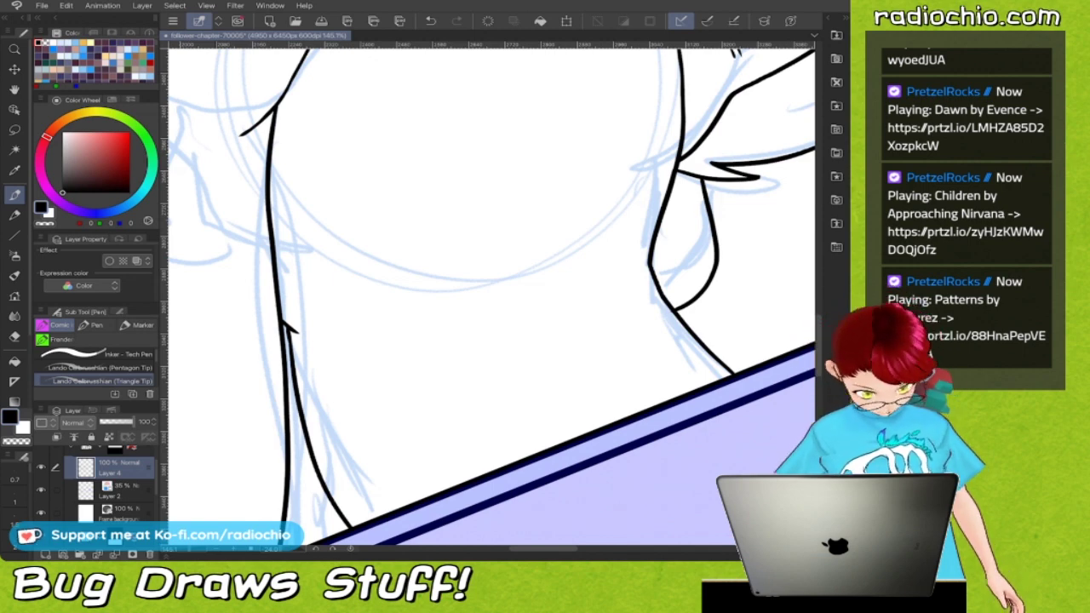
pyautogui.scroll(-3, 491, 296)
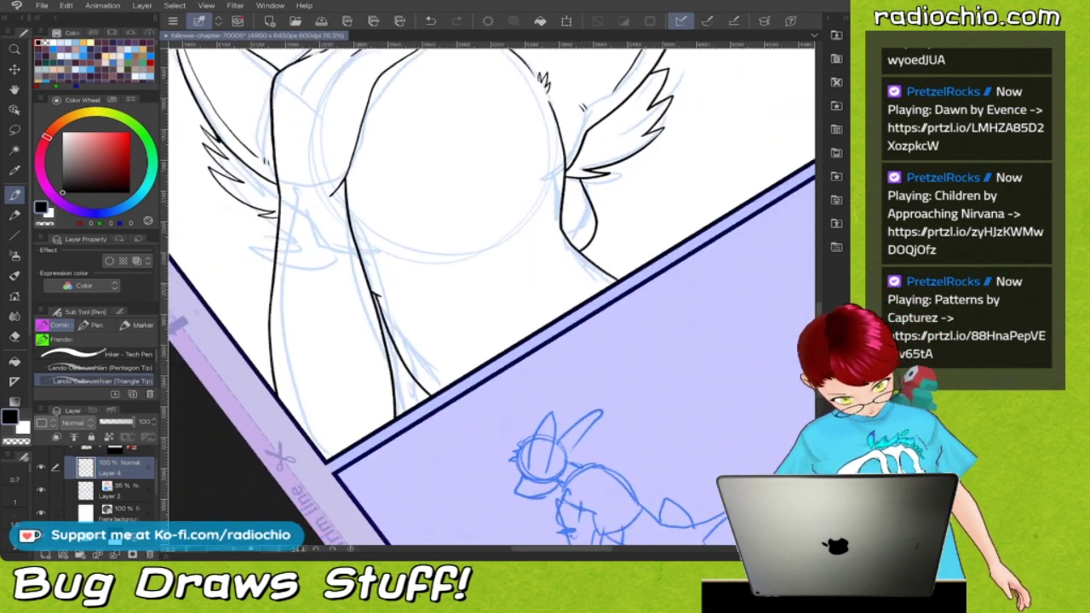
# Ink short fur ticks on both sides of the large character, just below the head's guide circle
pyautogui.scroll(2, 492, 296)
pyautogui.scroll(2, 542, 171)
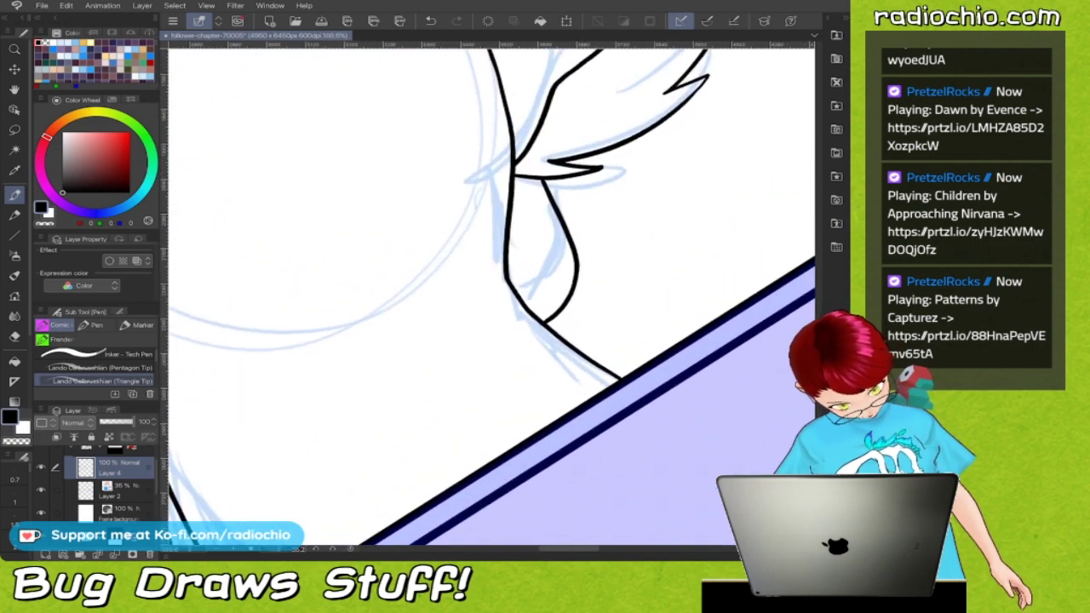
pyautogui.moveTo(416, 300)
pyautogui.mouseDown()
pyautogui.moveTo(433, 304)
pyautogui.moveTo(458, 283)
pyautogui.mouseUp()
pyautogui.scroll(-1, 491, 297)
pyautogui.scroll(-3, 512, 292)
pyautogui.scroll(2, 511, 291)
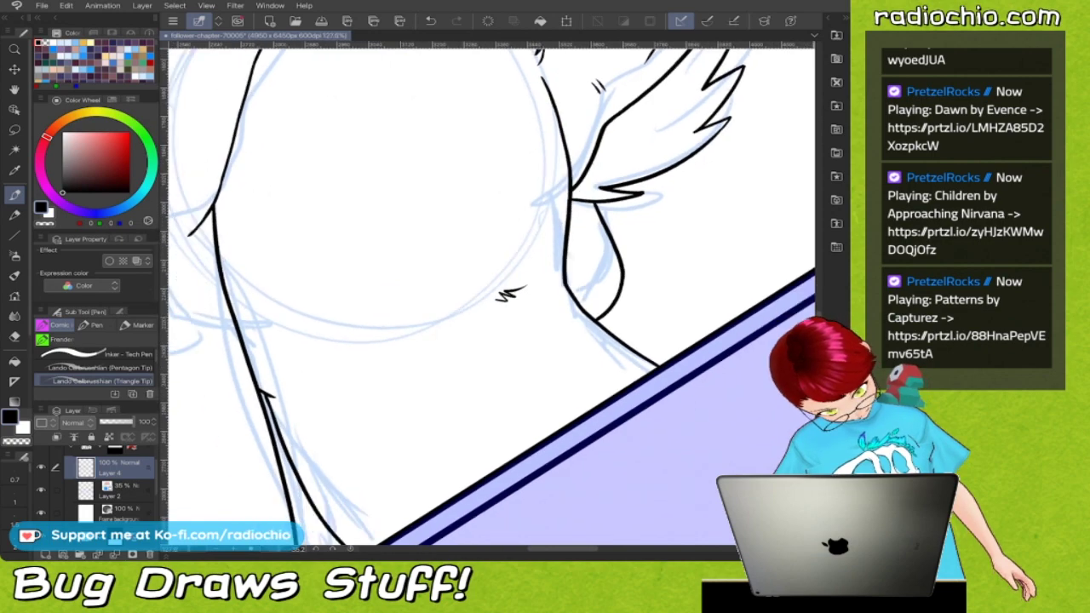
pyautogui.scroll(-1, 511, 291)
pyautogui.moveTo(346, 365); pyautogui.dragTo(378, 344)
pyautogui.scroll(-3, 438, 330)
pyautogui.scroll(-1, 438, 274)
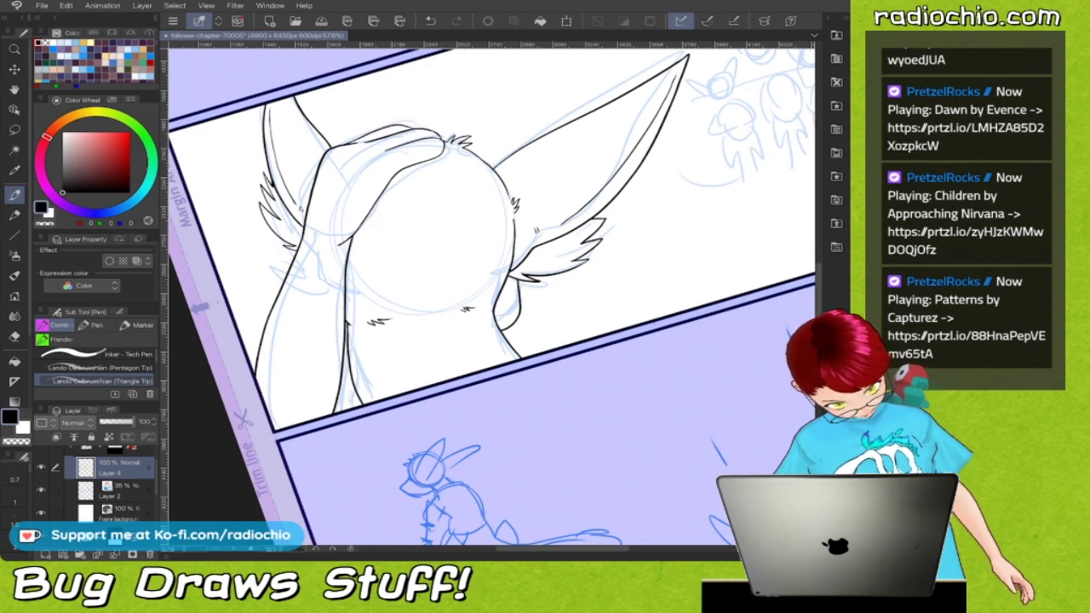
pyautogui.scroll(-2, 492, 294)
pyautogui.scroll(1, 491, 294)
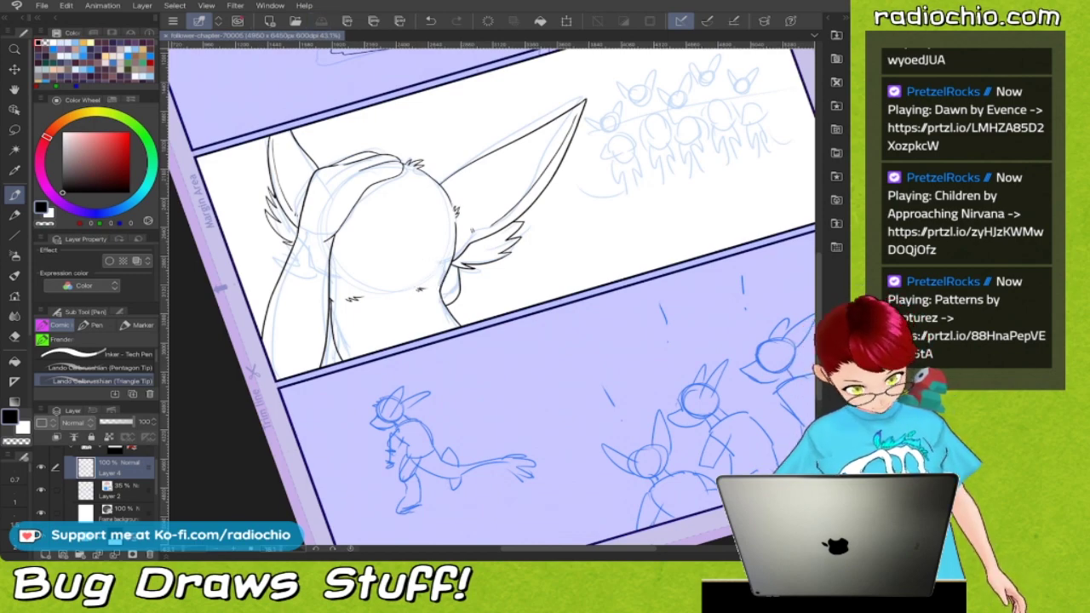
pyautogui.hscroll(3, 491, 294)
pyautogui.scroll(3, 492, 294)
pyautogui.scroll(-1, 492, 294)
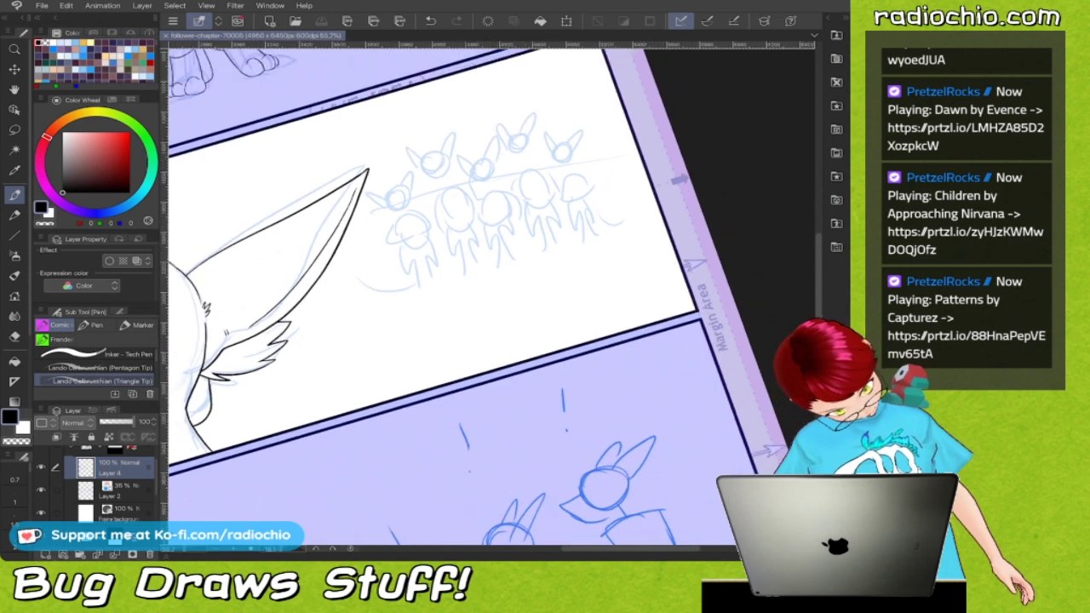
pyautogui.scroll(3, 548, 144)
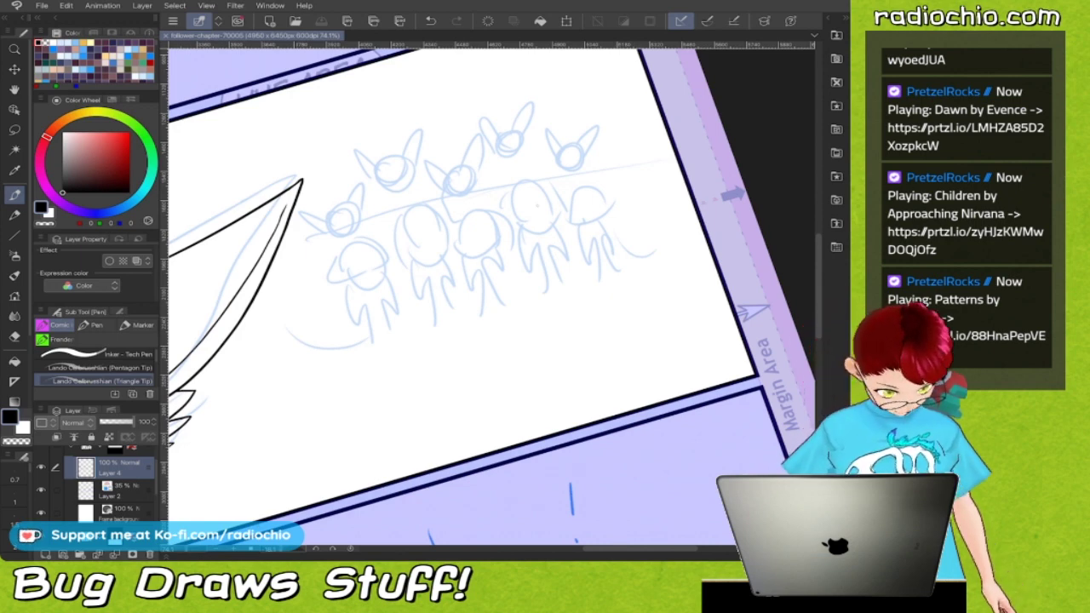
pyautogui.scroll(2, 477, 255)
pyautogui.scroll(-3, 477, 255)
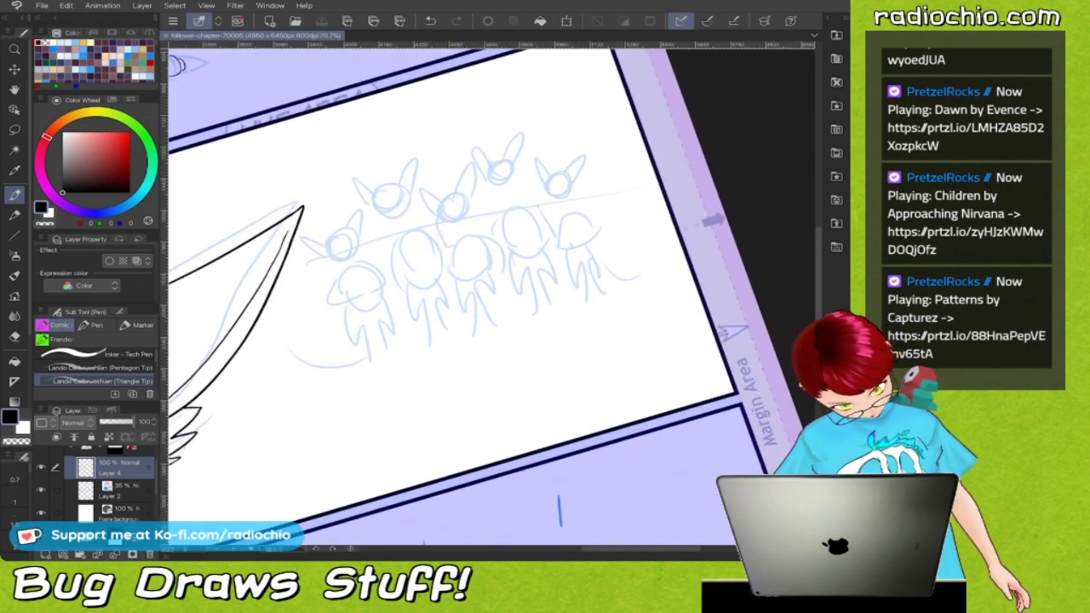
pyautogui.moveTo(511, 214)
pyautogui.mouseDown()
pyautogui.moveTo(542, 201)
pyautogui.moveTo(481, 199)
pyautogui.moveTo(515, 203)
pyautogui.mouseUp()
pyautogui.hotkey('ctrl', 'z')
pyautogui.hotkey('ctrl', 'z')
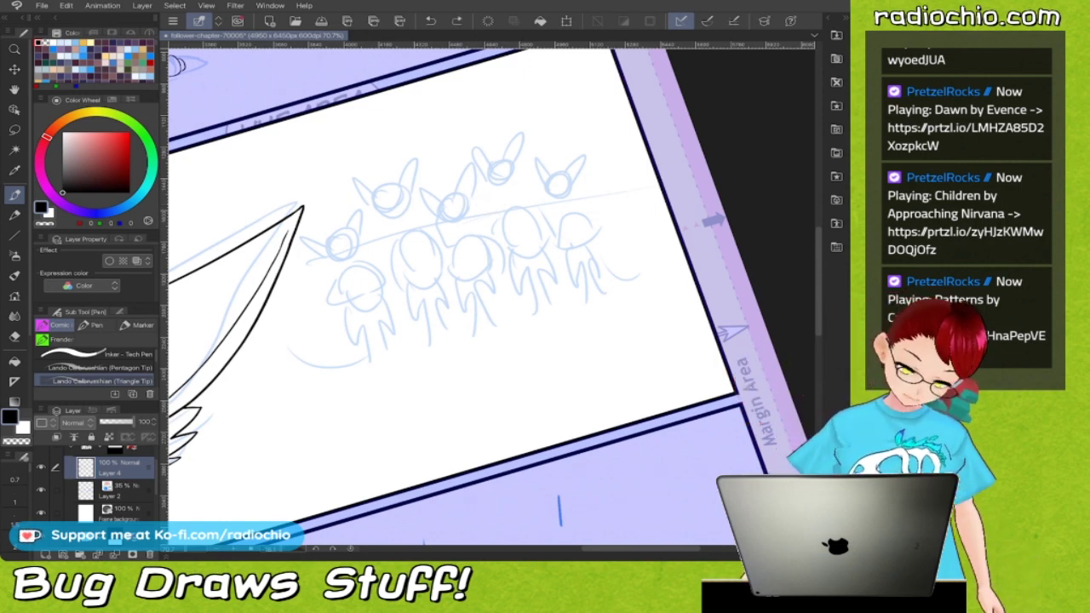
# Examine the rough sketch of the small background figures up close and against the rest of the comic page
pyautogui.scroll(4, 502, 247)
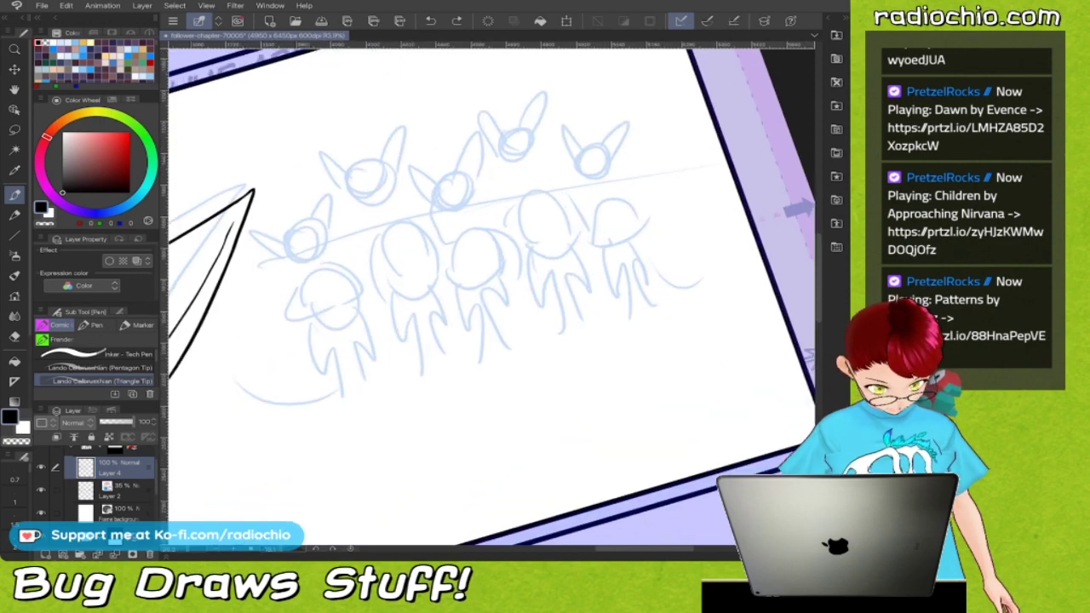
pyautogui.scroll(-6, 511, 213)
pyautogui.scroll(2, 528, 204)
pyautogui.scroll(3, 511, 140)
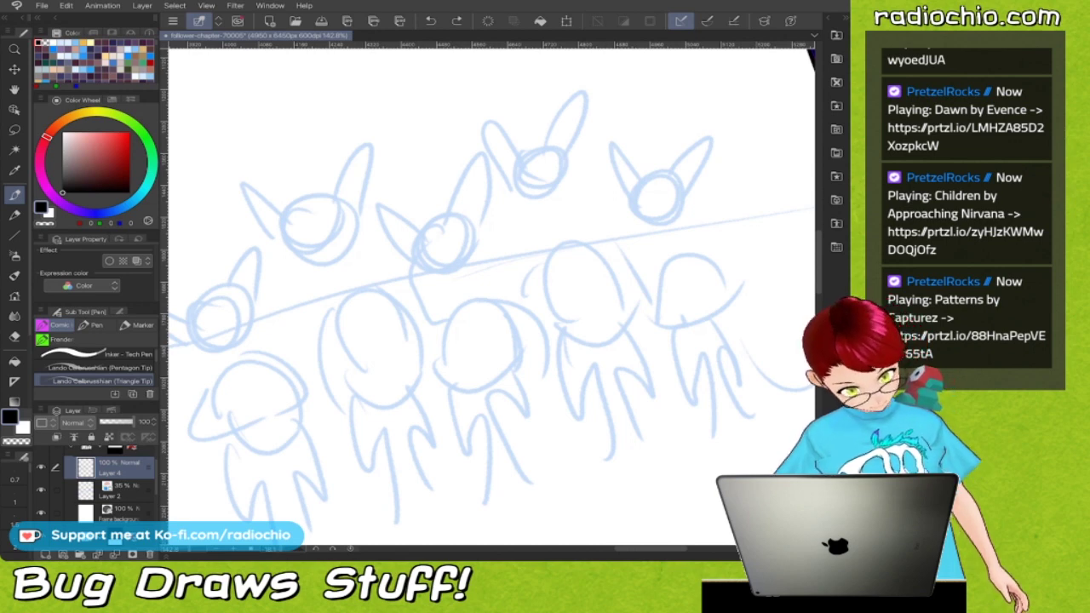
pyautogui.scroll(-3, 490, 290)
pyautogui.scroll(4, 490, 289)
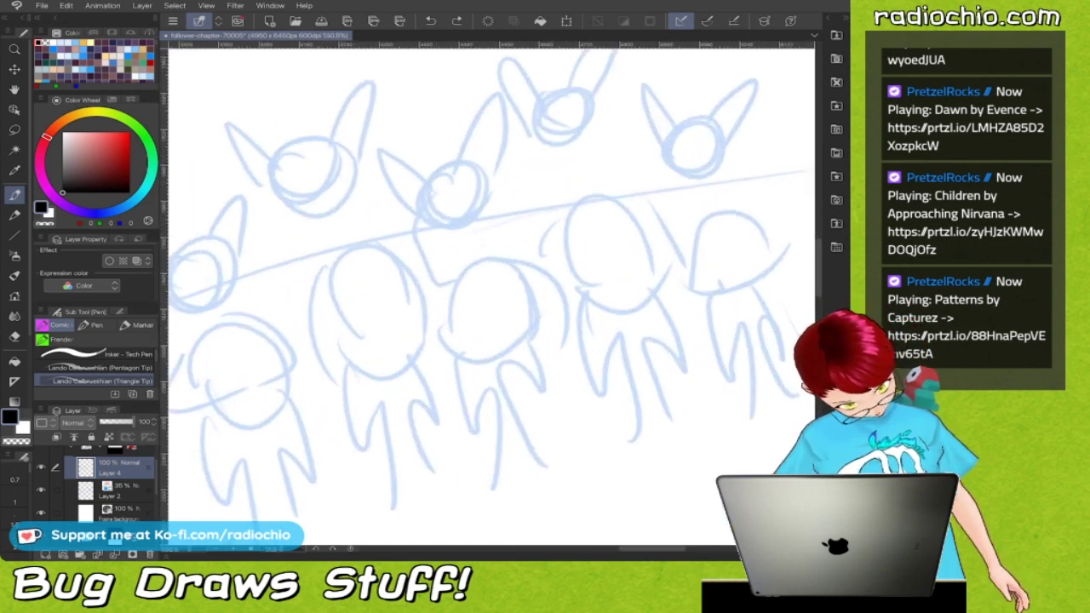
pyautogui.scroll(1, 686, 85)
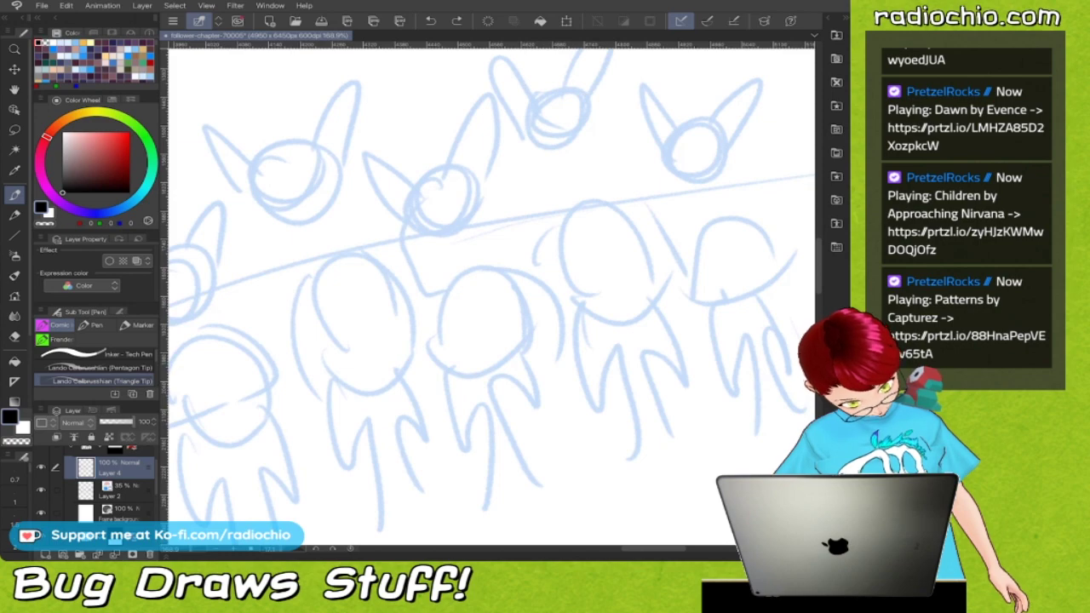
pyautogui.scroll(2, 490, 290)
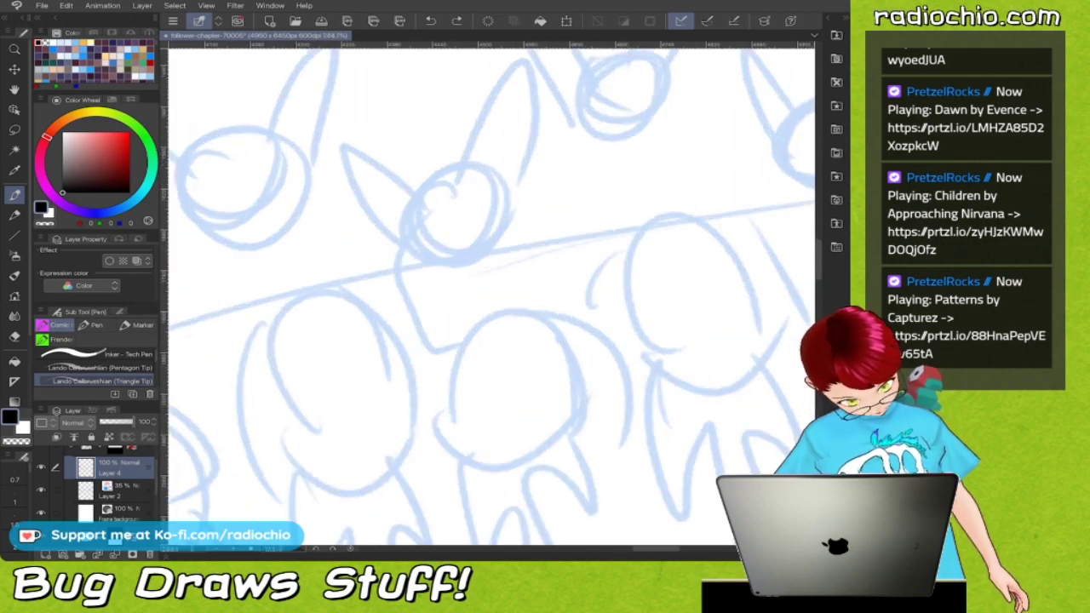
pyautogui.scroll(-3, 490, 290)
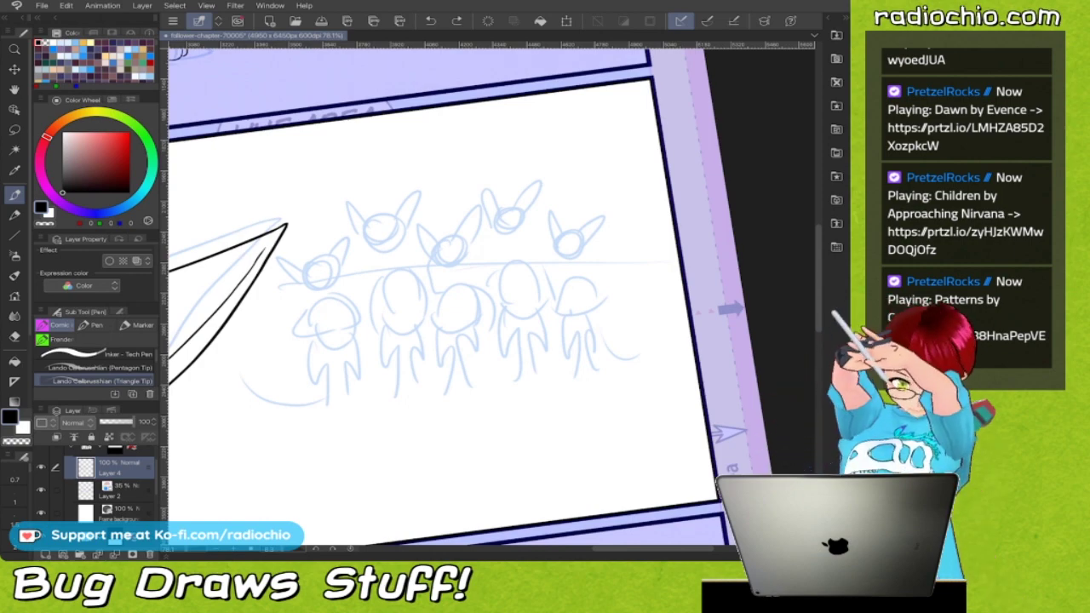
pyautogui.scroll(-3, 490, 290)
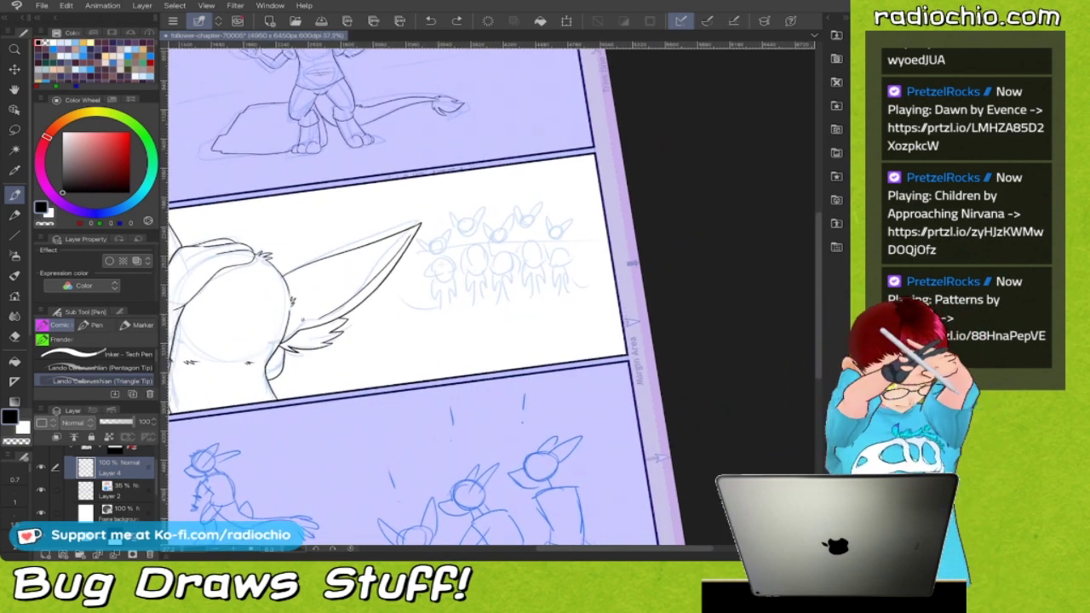
pyautogui.scroll(-3, 489, 290)
pyautogui.scroll(2, 489, 289)
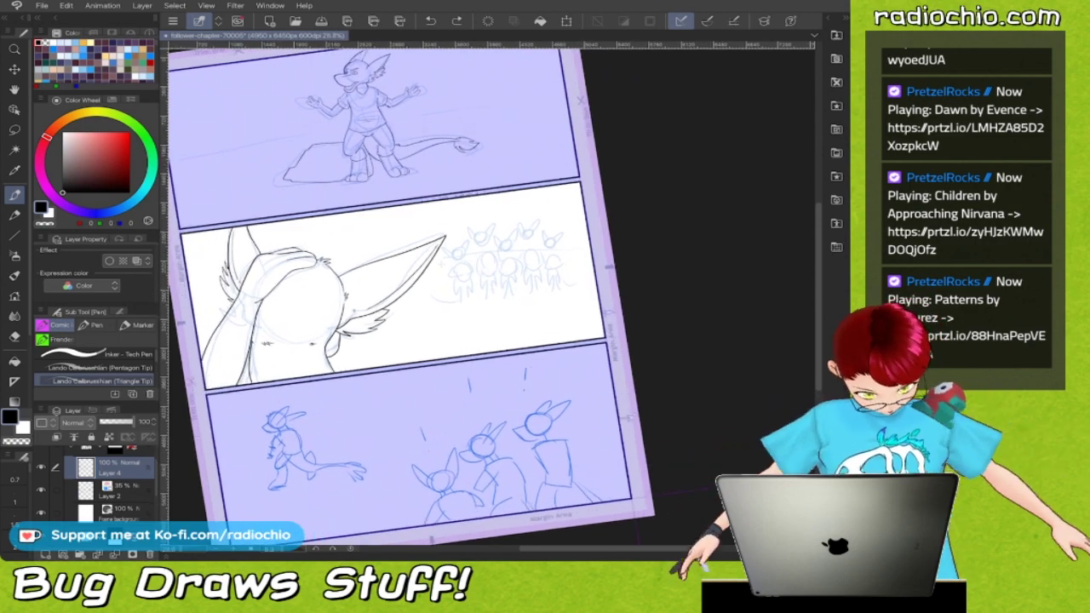
pyautogui.scroll(4, 490, 289)
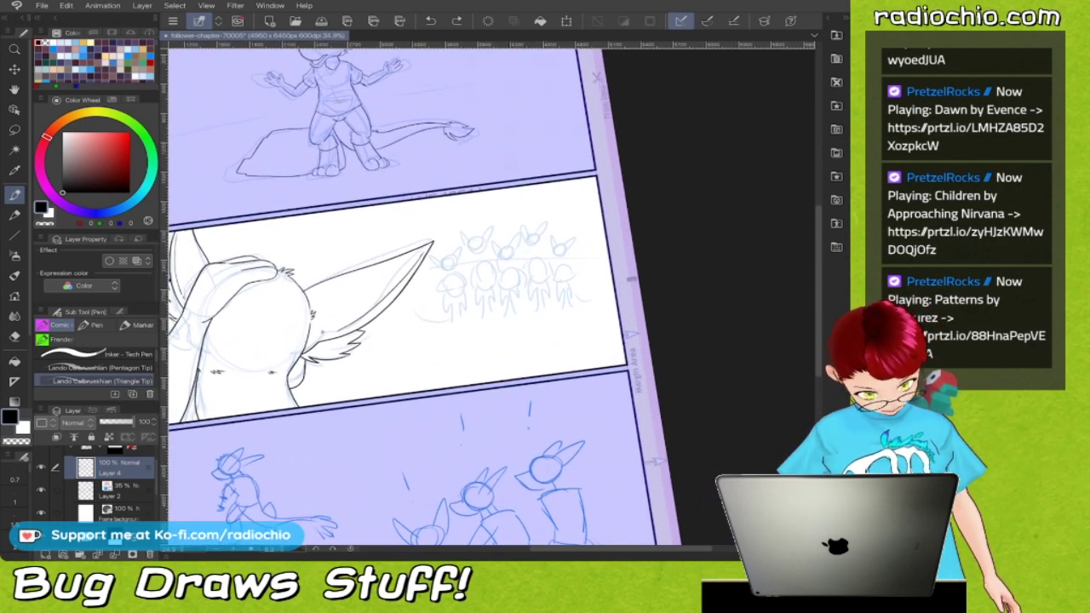
pyautogui.scroll(5, 516, 277)
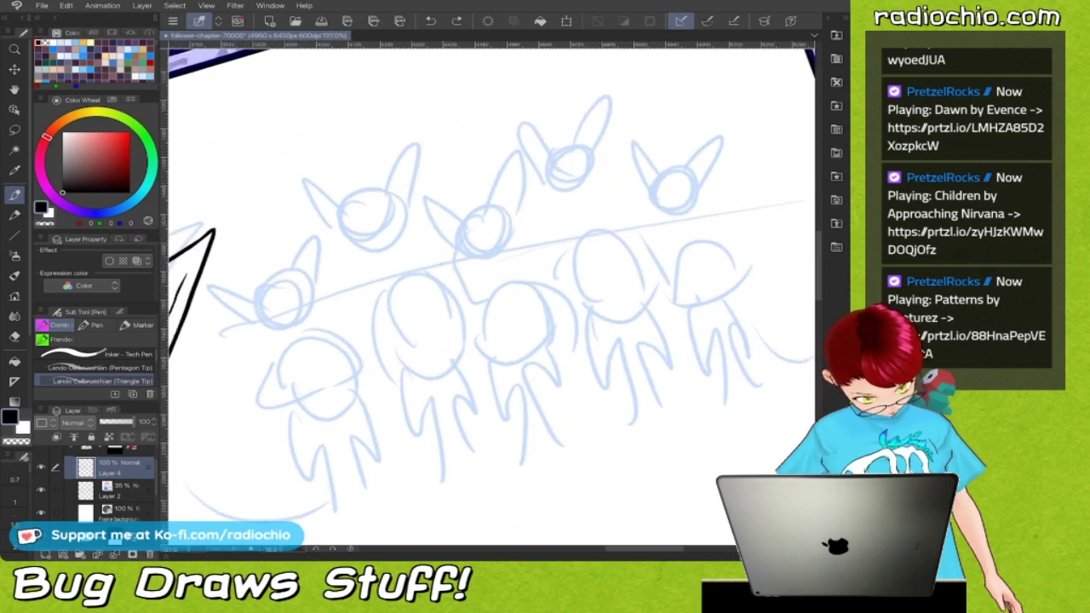
pyautogui.scroll(3, 516, 277)
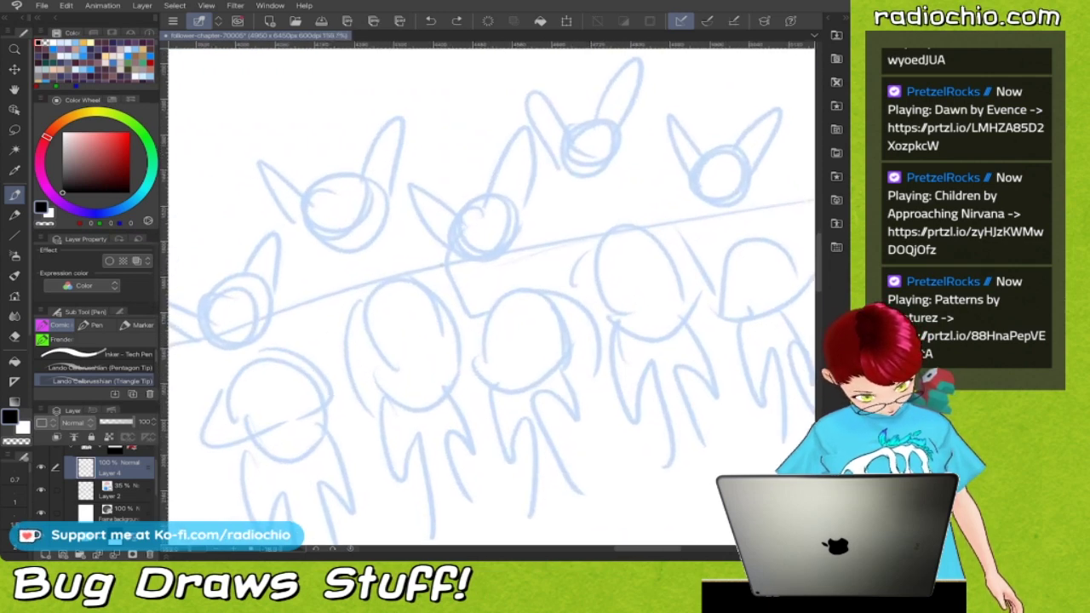
pyautogui.scroll(-2, 511, 332)
pyautogui.hscroll(-3, 443, 264)
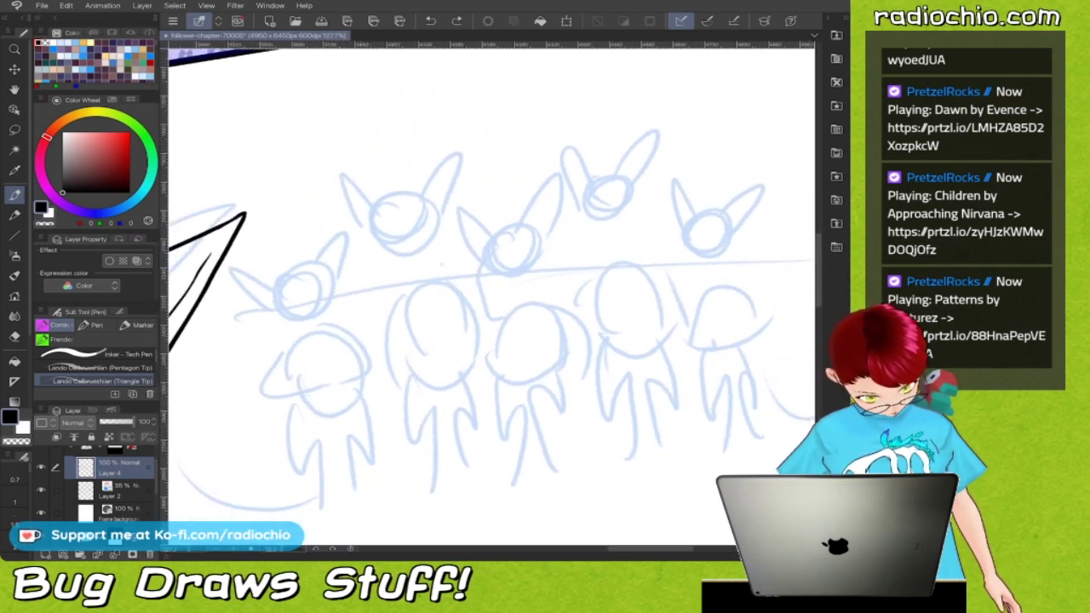
# Ink the head of the leftmost small figure, outlining its jaw, cheeks and crown and adding the curved line on its face
pyautogui.scroll(2, 442, 264)
pyautogui.scroll(3, 490, 290)
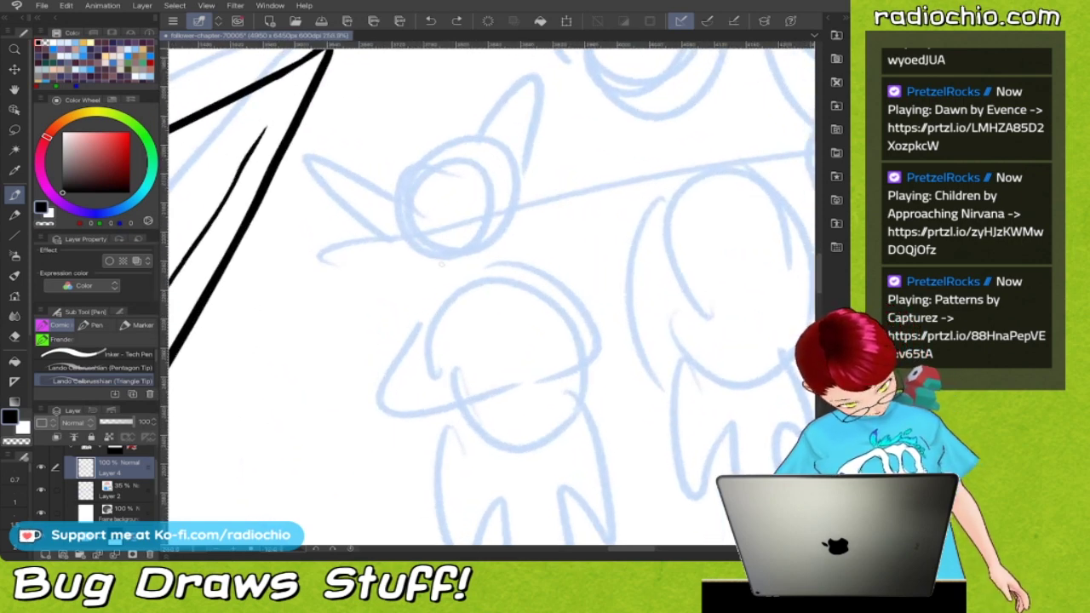
pyautogui.moveTo(411, 253)
pyautogui.mouseDown()
pyautogui.moveTo(468, 273)
pyautogui.moveTo(501, 258)
pyautogui.mouseUp()
pyautogui.moveTo(420, 213); pyautogui.dragTo(483, 194)
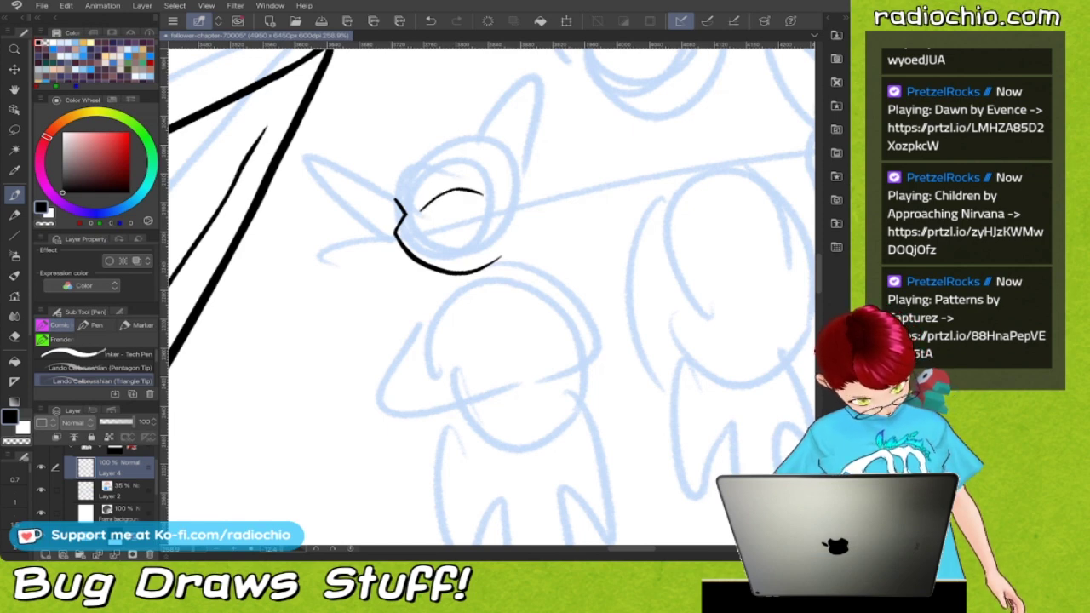
pyautogui.moveTo(527, 195); pyautogui.dragTo(520, 230)
pyautogui.moveTo(391, 175); pyautogui.dragTo(418, 145)
pyautogui.moveTo(521, 175)
pyautogui.mouseDown()
pyautogui.moveTo(514, 147)
pyautogui.moveTo(464, 124)
pyautogui.mouseUp()
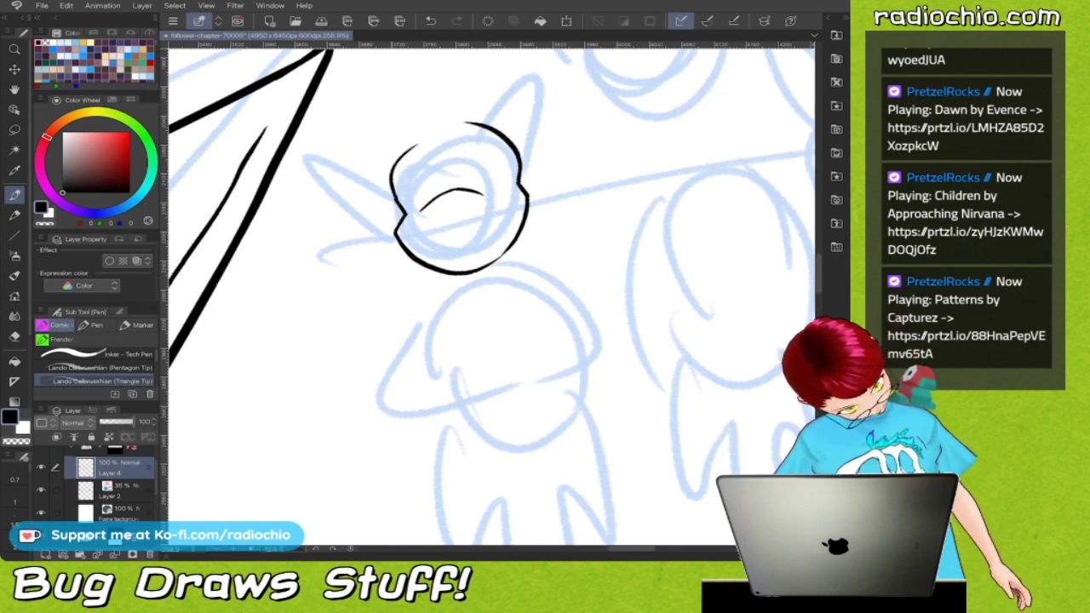
# Ink the leftmost small figure's rounded neck shape and a short sloping shoulder line on each side
pyautogui.moveTo(450, 285); pyautogui.dragTo(467, 309)
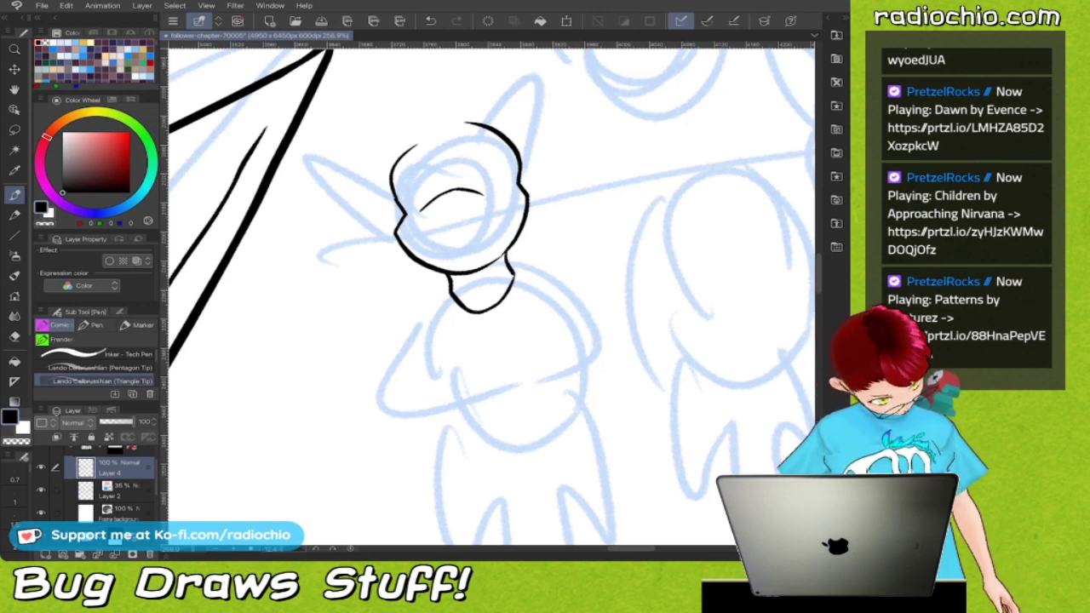
pyautogui.scroll(1, 491, 296)
pyautogui.scroll(1, 497, 144)
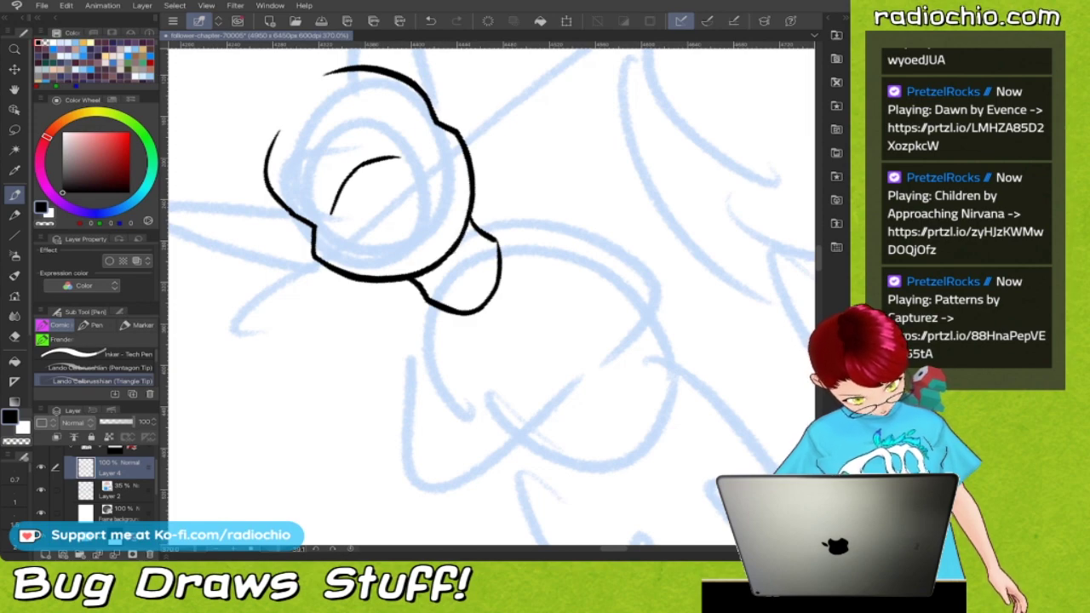
pyautogui.scroll(-3, 492, 296)
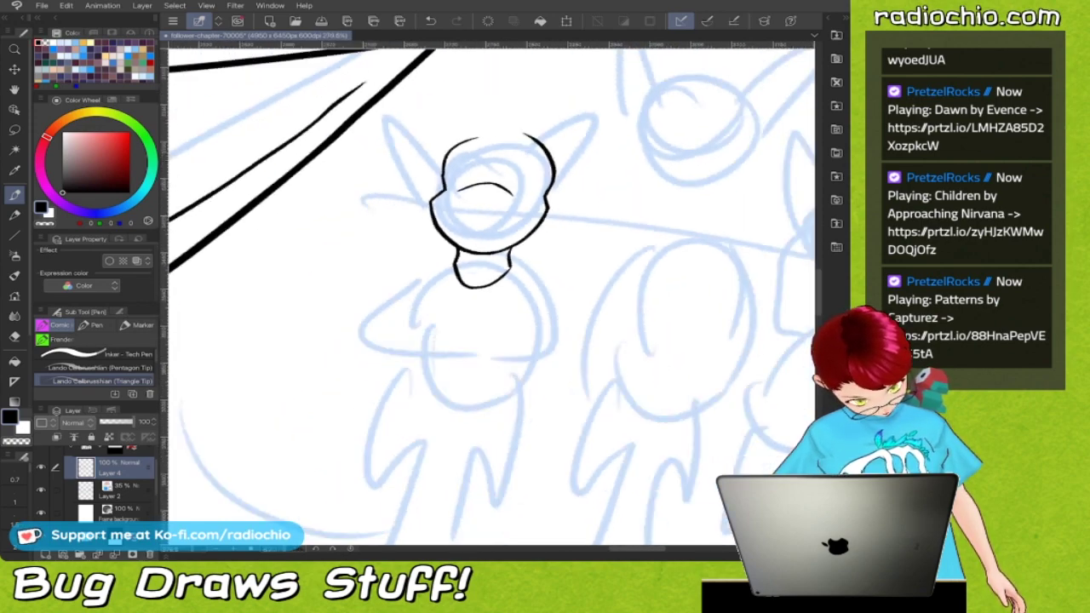
pyautogui.scroll(-1, 492, 297)
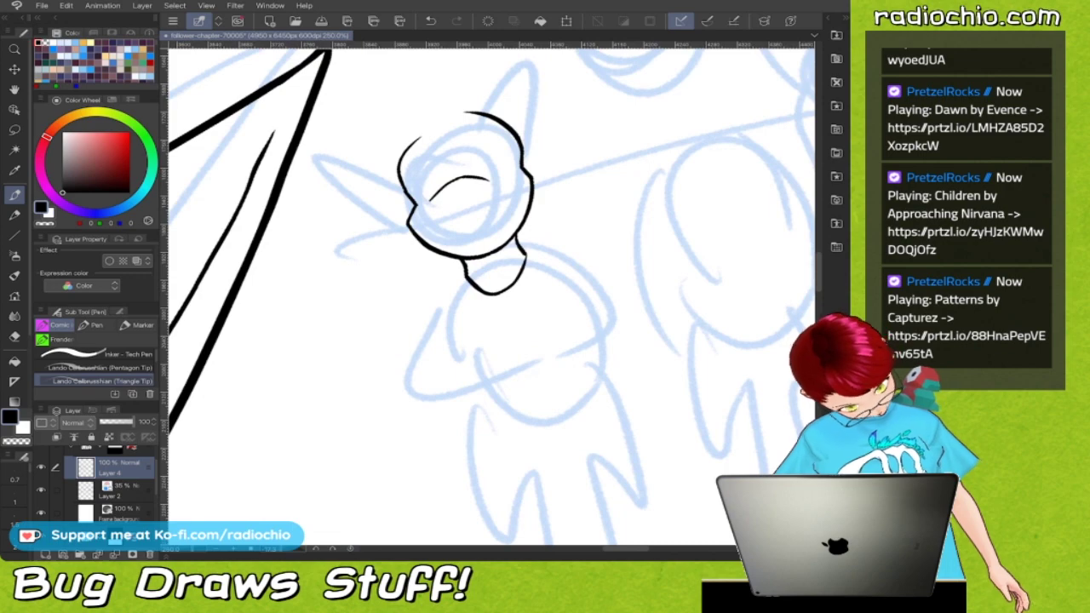
pyautogui.moveTo(463, 262); pyautogui.dragTo(428, 294)
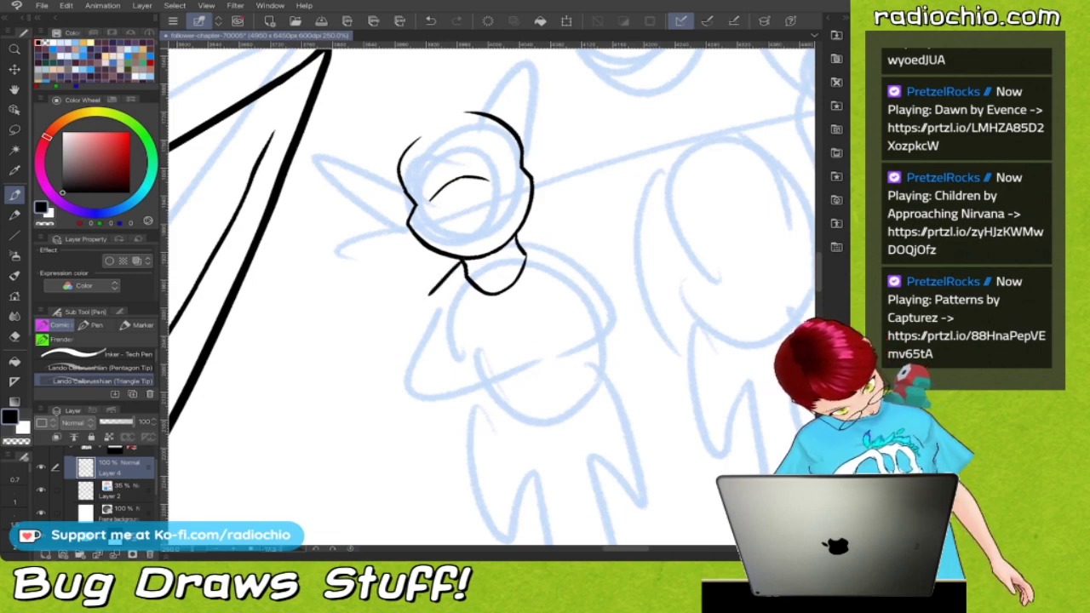
pyautogui.scroll(-4, 491, 297)
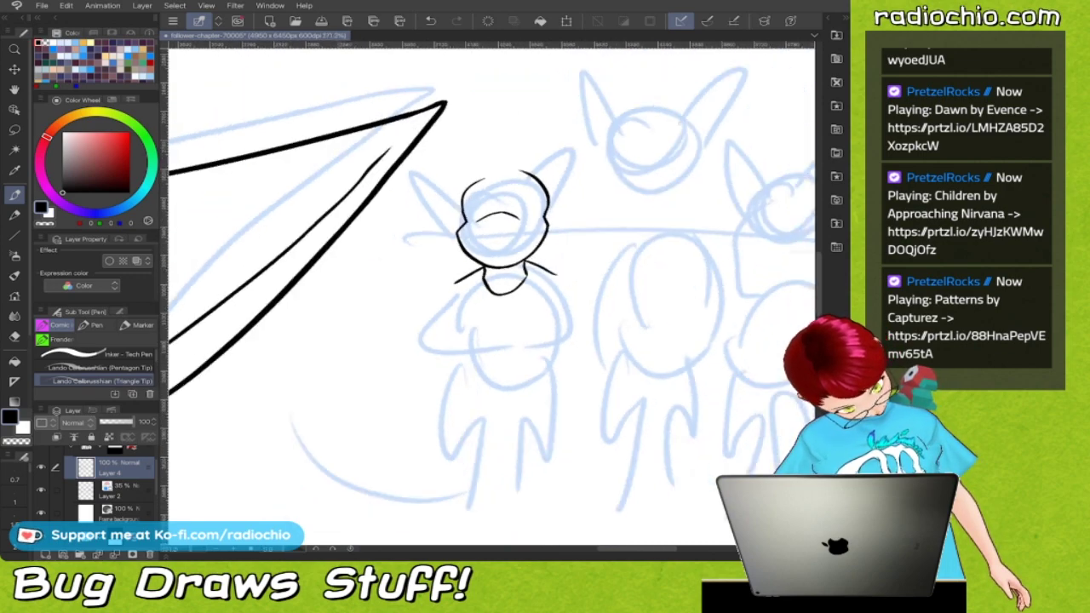
pyautogui.hscroll(2, 492, 297)
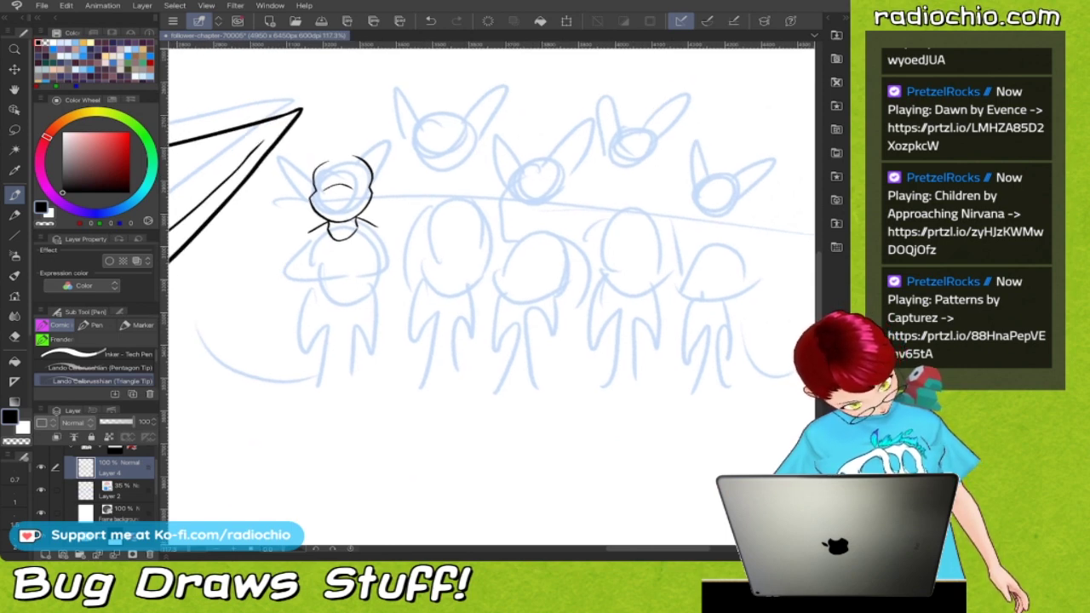
pyautogui.scroll(3, 492, 296)
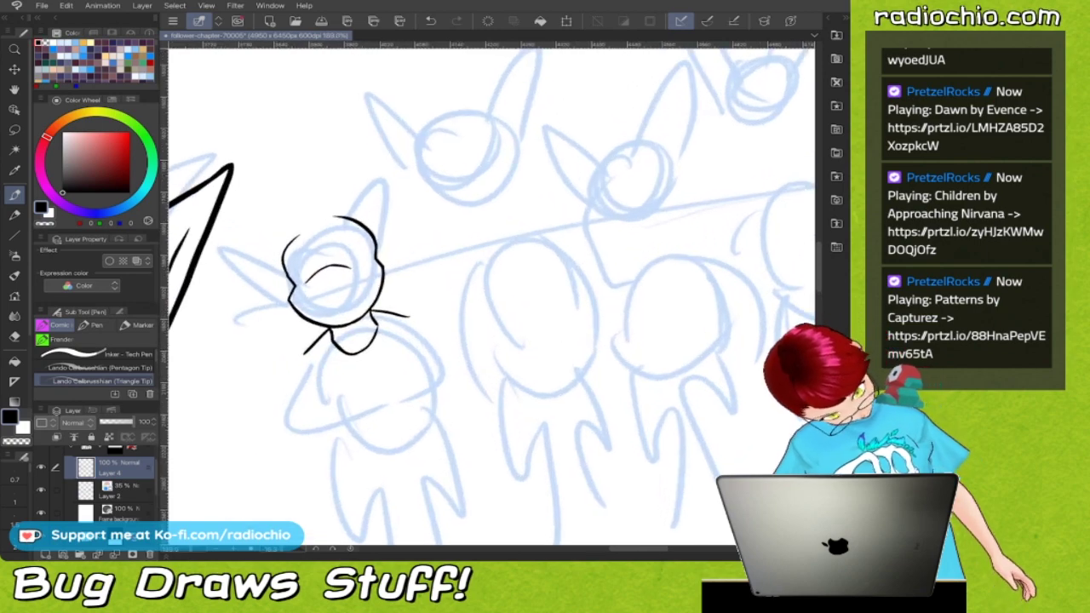
pyautogui.scroll(-5, 492, 294)
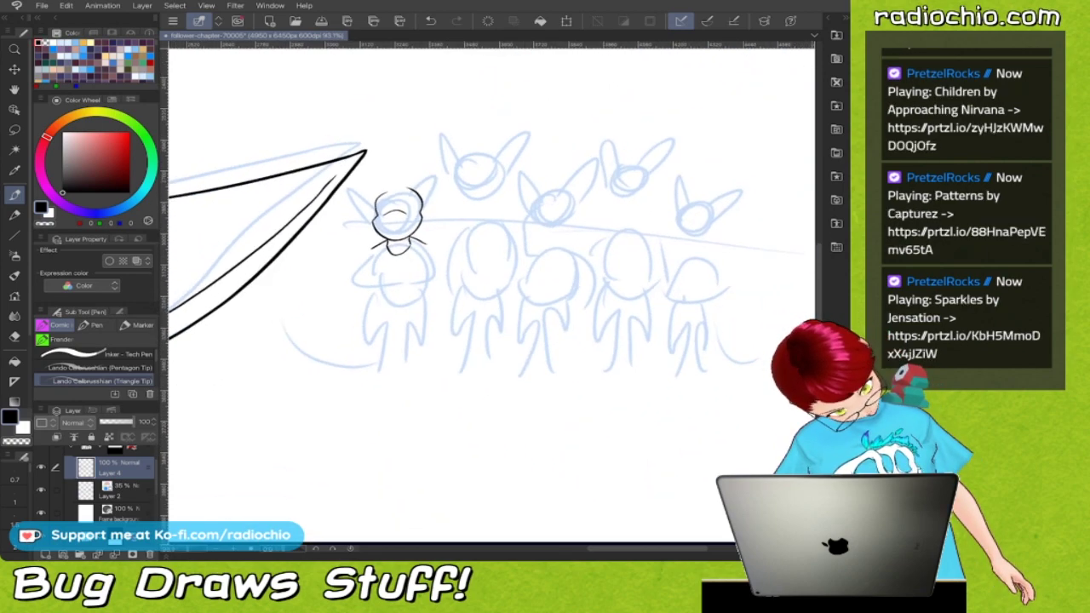
# On sketch Layer 2, lasso the second small figure's eared head and move it down closer to its body
pyautogui.click(111, 490)
pyautogui.press('m')
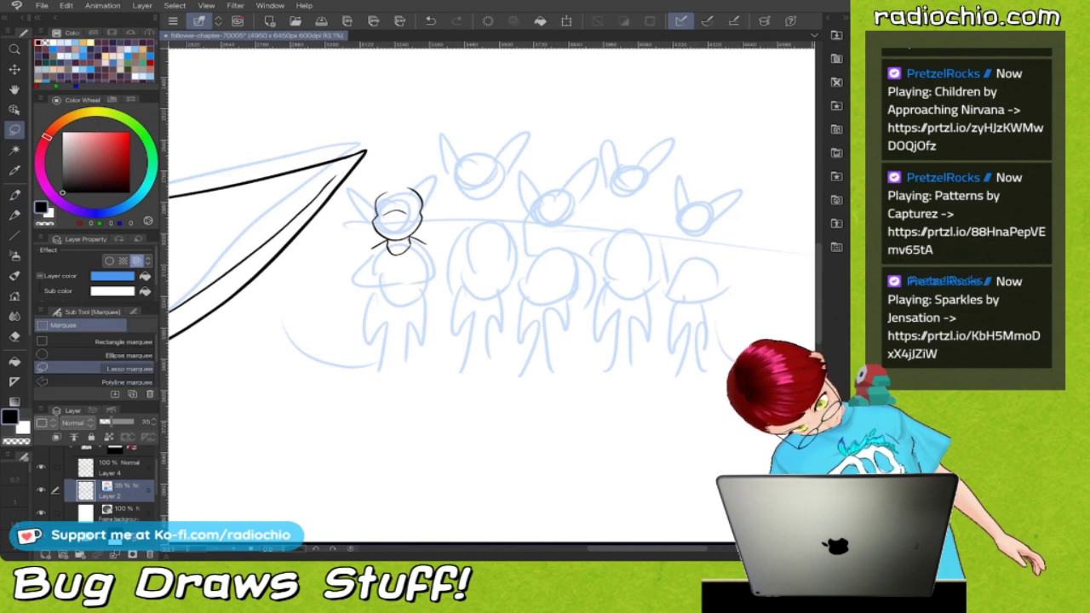
pyautogui.moveTo(529, 158)
pyautogui.mouseDown()
pyautogui.moveTo(459, 110)
pyautogui.moveTo(420, 158)
pyautogui.moveTo(466, 213)
pyautogui.moveTo(512, 195)
pyautogui.mouseUp()
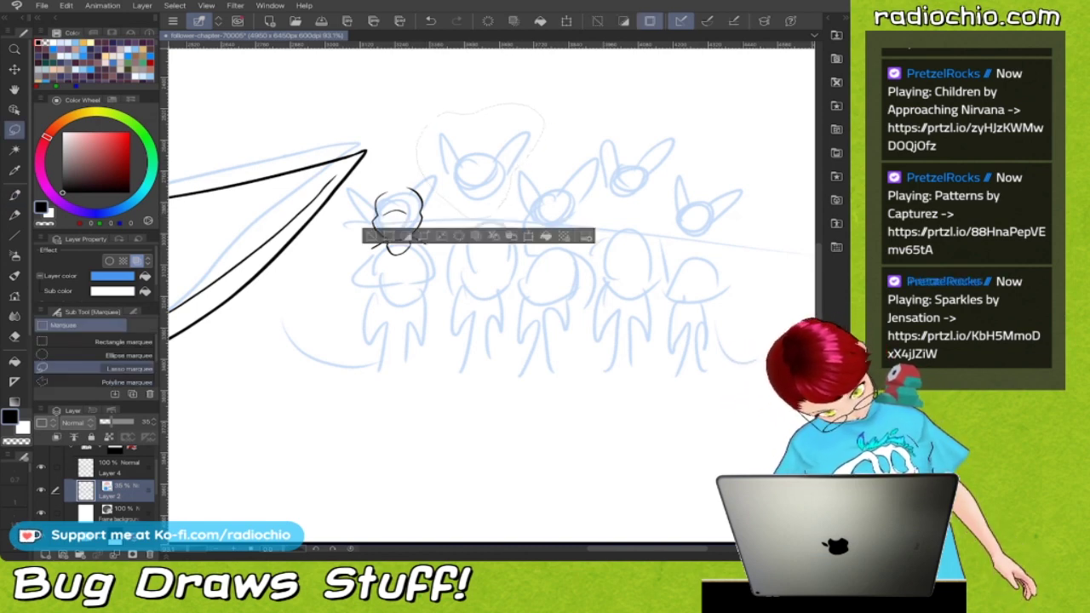
pyautogui.hotkey('ctrl', 't')
pyautogui.moveTo(492, 183); pyautogui.dragTo(498, 210)
pyautogui.press('Return')
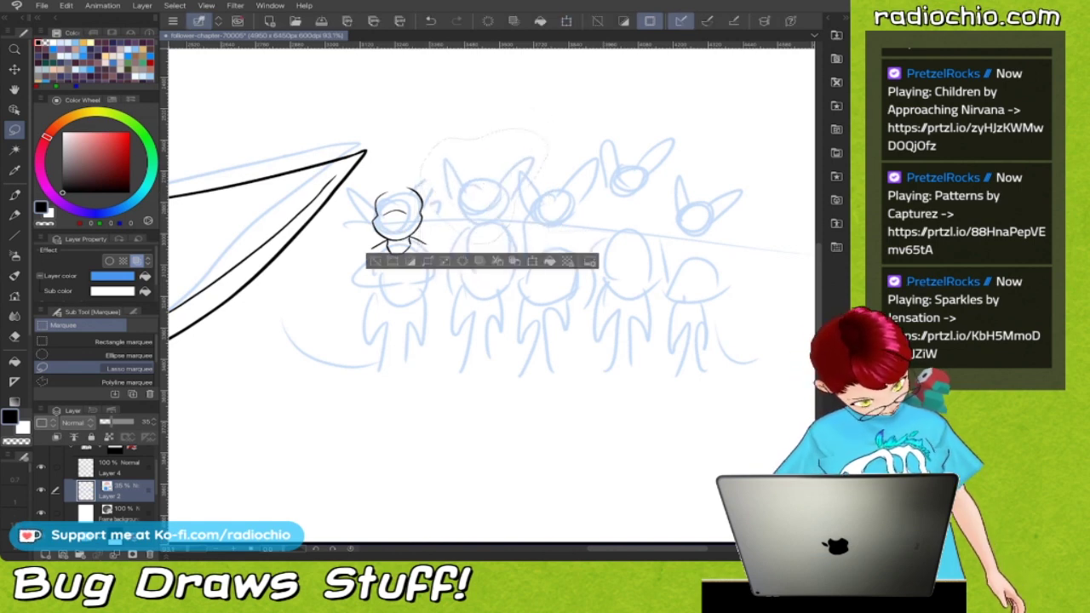
# Lasso the third small figure's eared head on the sketch layer and move it slightly higher above its body
pyautogui.hotkey('ctrl', 'd')
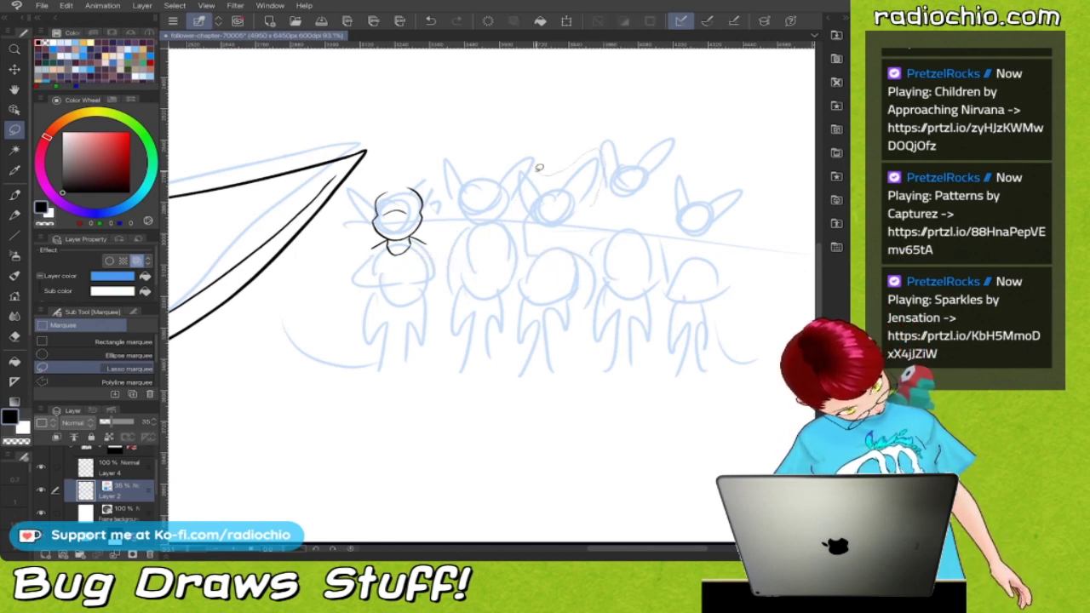
pyautogui.moveTo(593, 217); pyautogui.dragTo(601, 196)
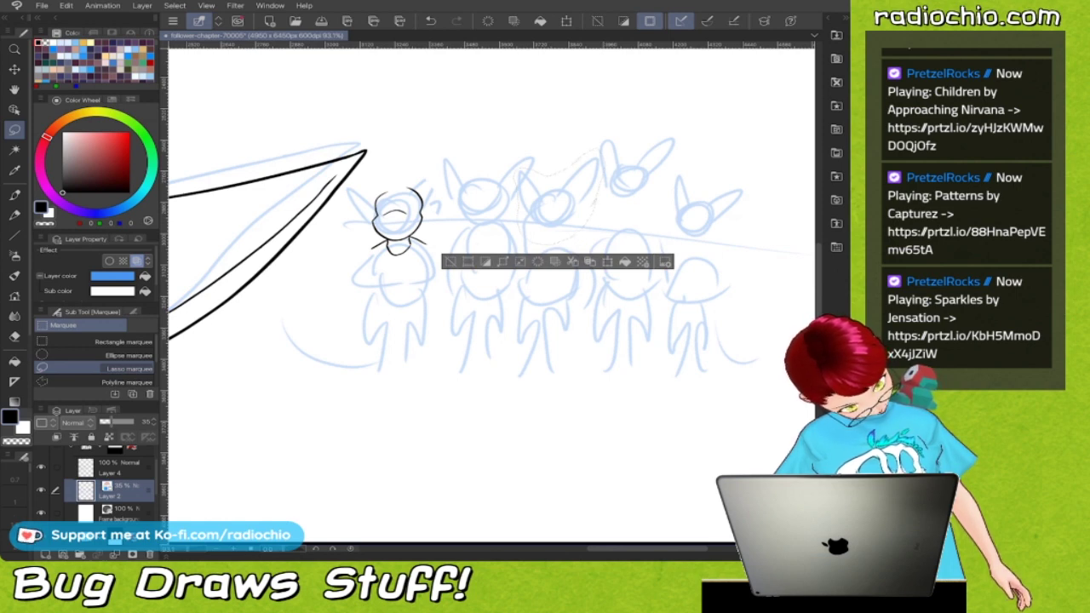
pyautogui.hotkey('ctrl', 't')
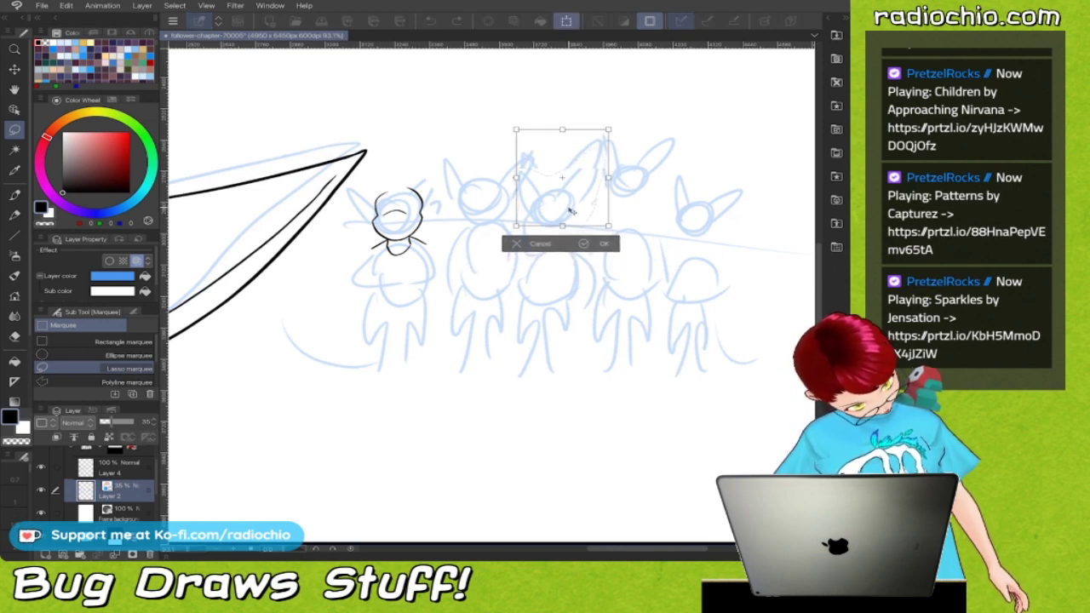
pyautogui.moveTo(571, 211); pyautogui.dragTo(573, 205)
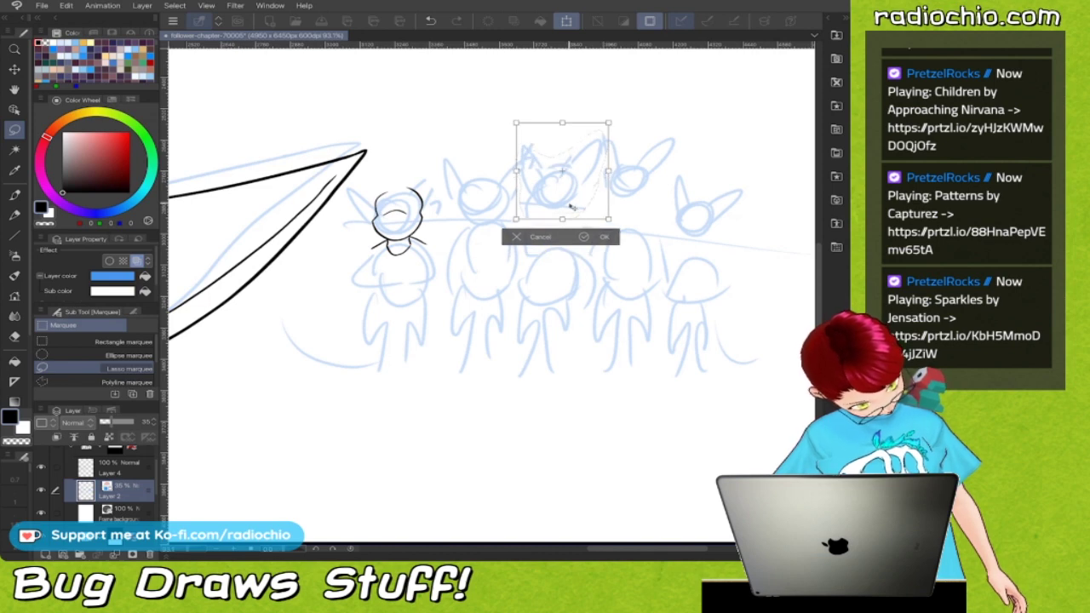
pyautogui.click(585, 238)
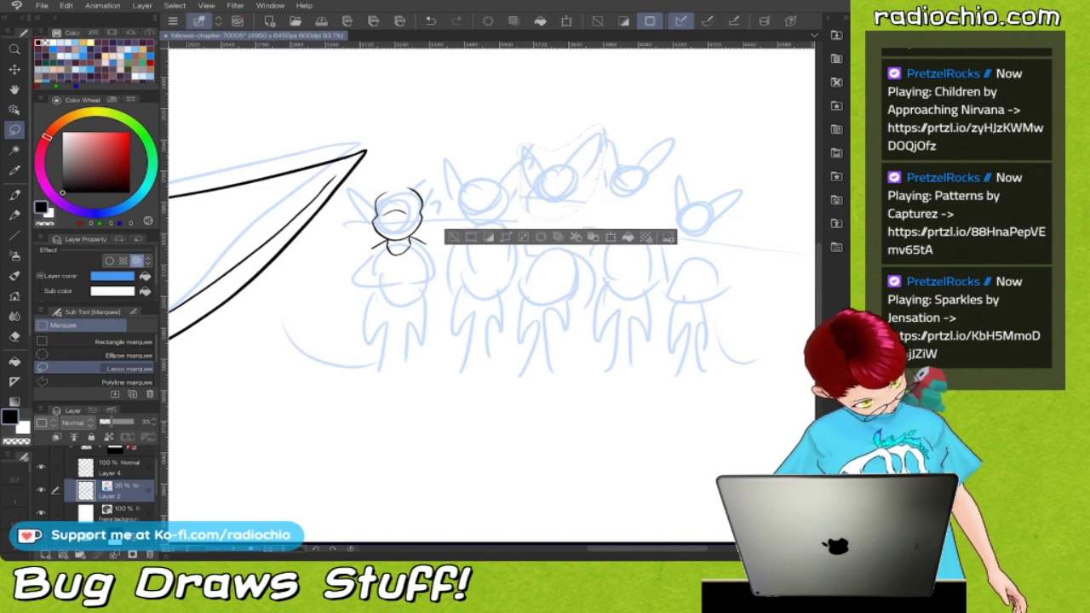
pyautogui.hotkey('ctrl', 'd')
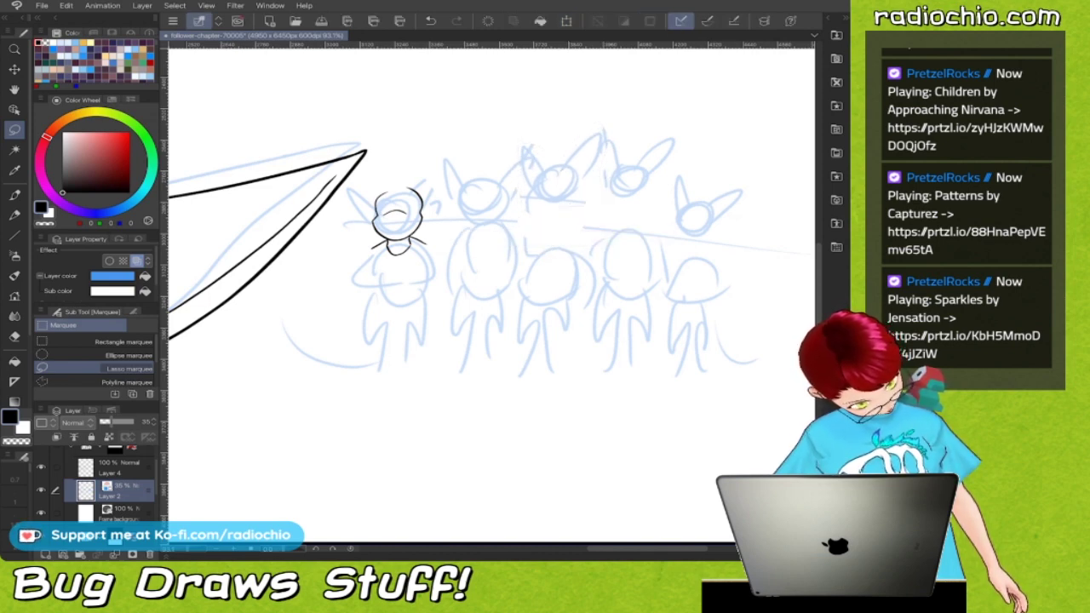
# Lasso the fourth small figure's eared head in the sketch and move it down closer to its body
pyautogui.moveTo(616, 133); pyautogui.dragTo(599, 185)
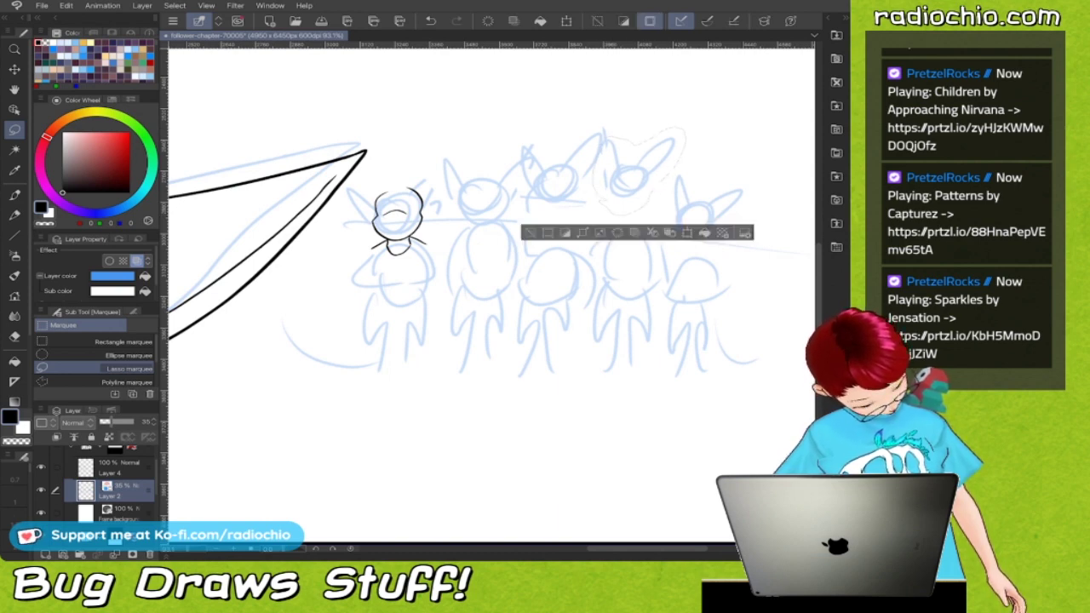
pyautogui.click(567, 20)
pyautogui.moveTo(644, 208); pyautogui.dragTo(641, 206)
pyautogui.press('Return')
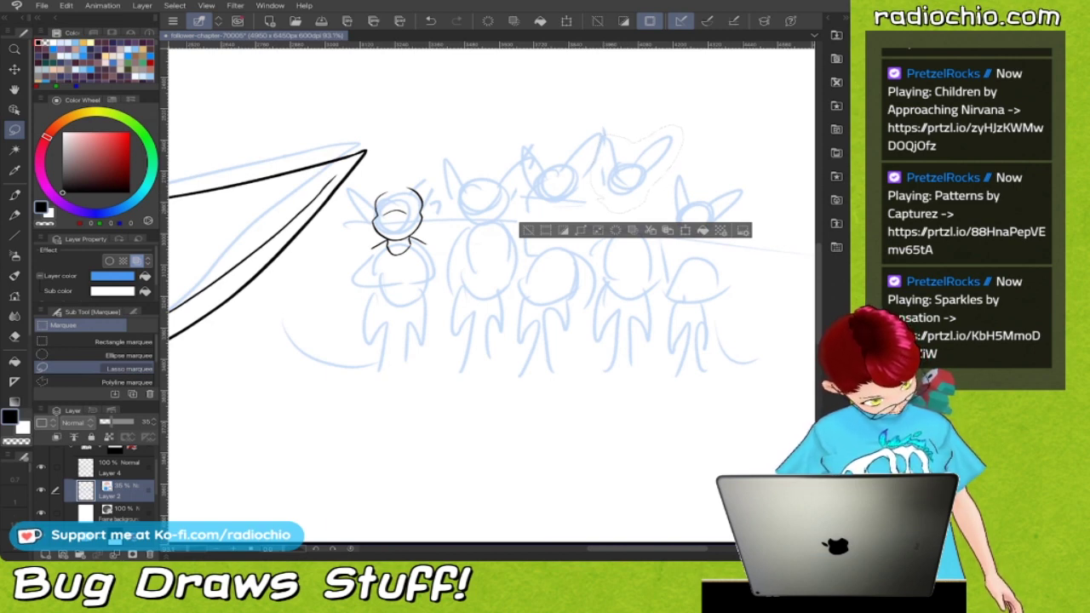
pyautogui.hotkey('ctrl', 't')
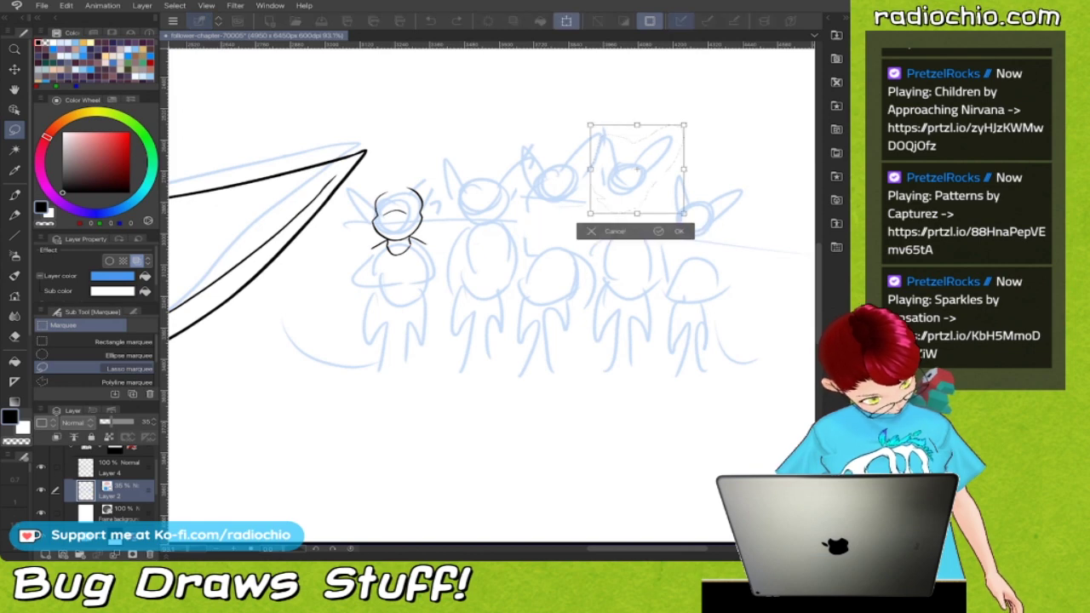
pyautogui.moveTo(645, 209); pyautogui.dragTo(648, 214)
pyautogui.click(667, 259)
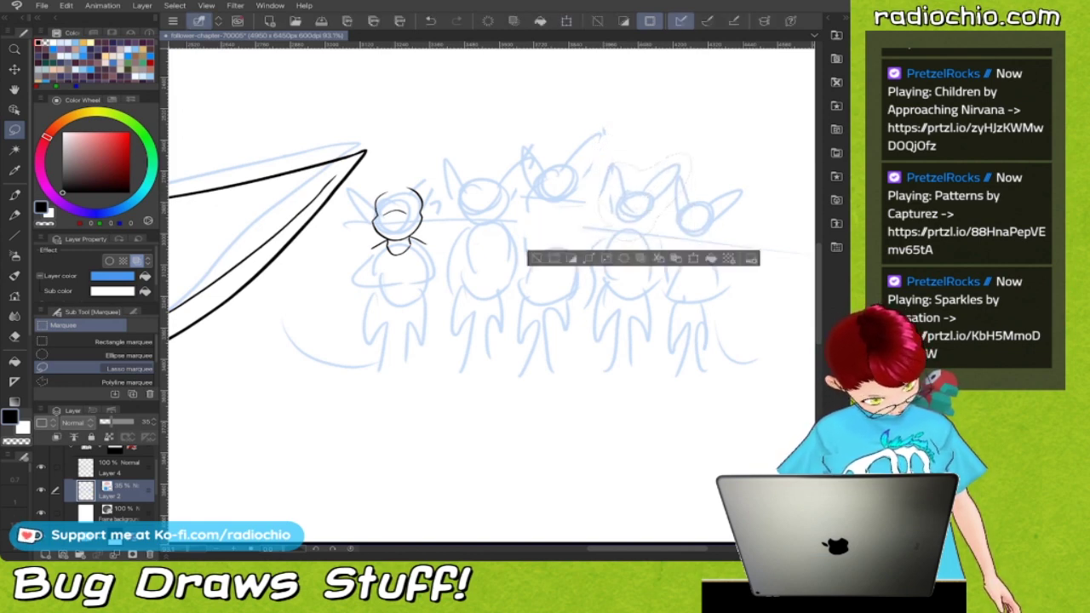
pyautogui.hotkey('ctrl', 'd')
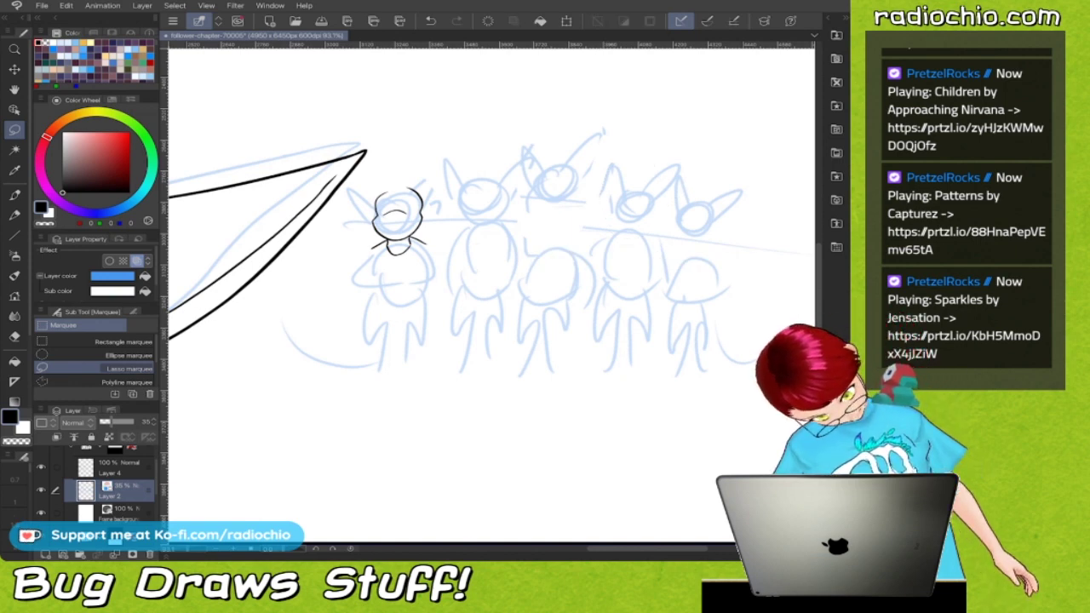
# Lasso and delete the entire rightmost small figure from the sketch, and make Layer 4 the active layer for inking
pyautogui.moveTo(740, 219)
pyautogui.mouseDown()
pyautogui.moveTo(711, 183)
pyautogui.moveTo(694, 171)
pyautogui.moveTo(678, 180)
pyautogui.moveTo(660, 317)
pyautogui.moveTo(670, 385)
pyautogui.moveTo(760, 387)
pyautogui.moveTo(773, 330)
pyautogui.moveTo(726, 226)
pyautogui.mouseUp()
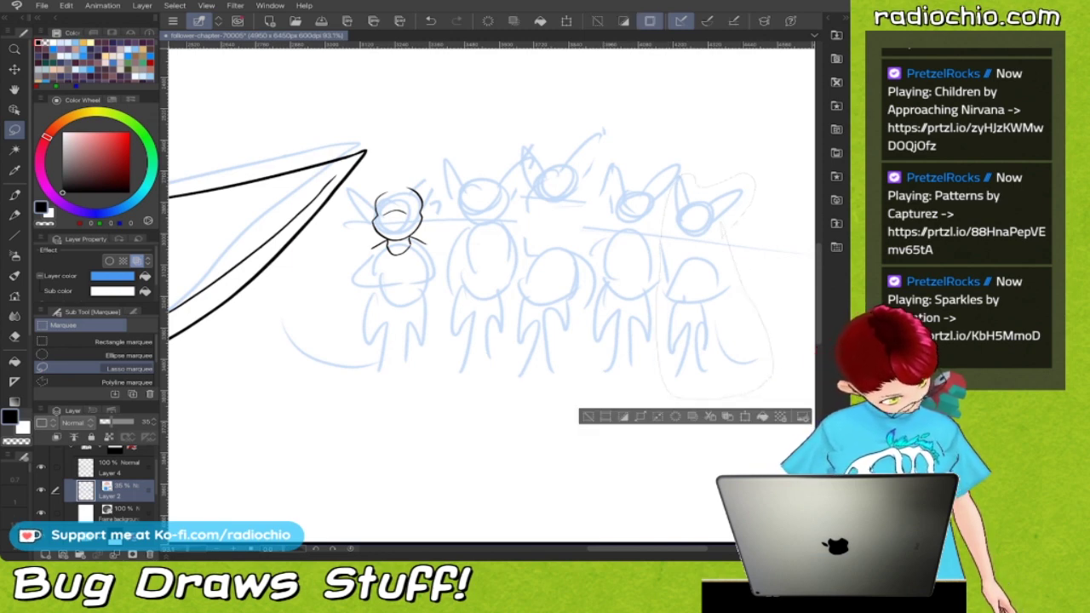
pyautogui.press('Delete')
pyautogui.hotkey('ctrl', 'd')
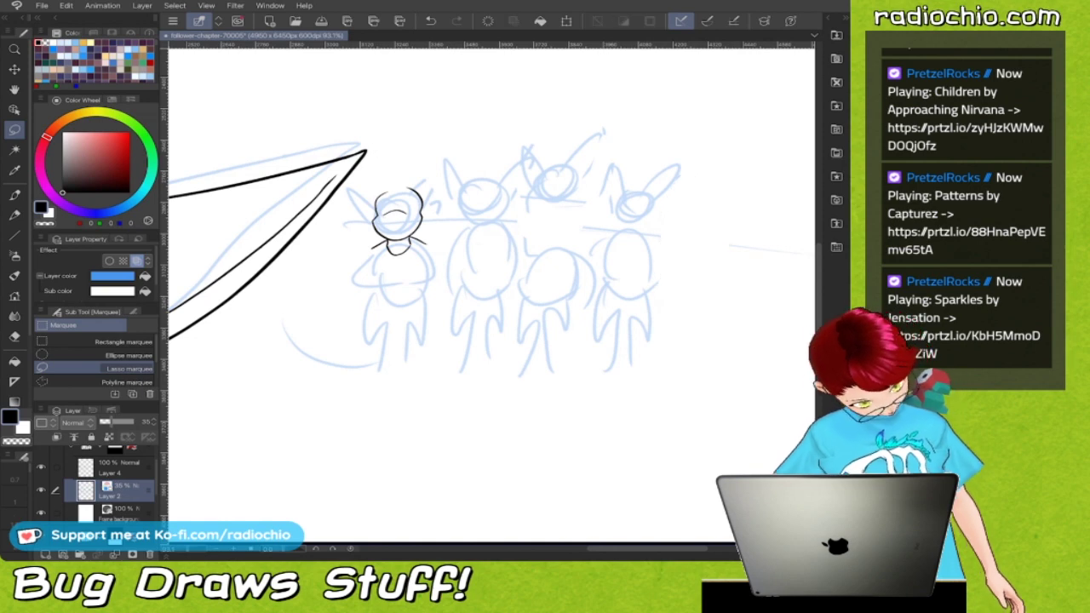
pyautogui.click(119, 468)
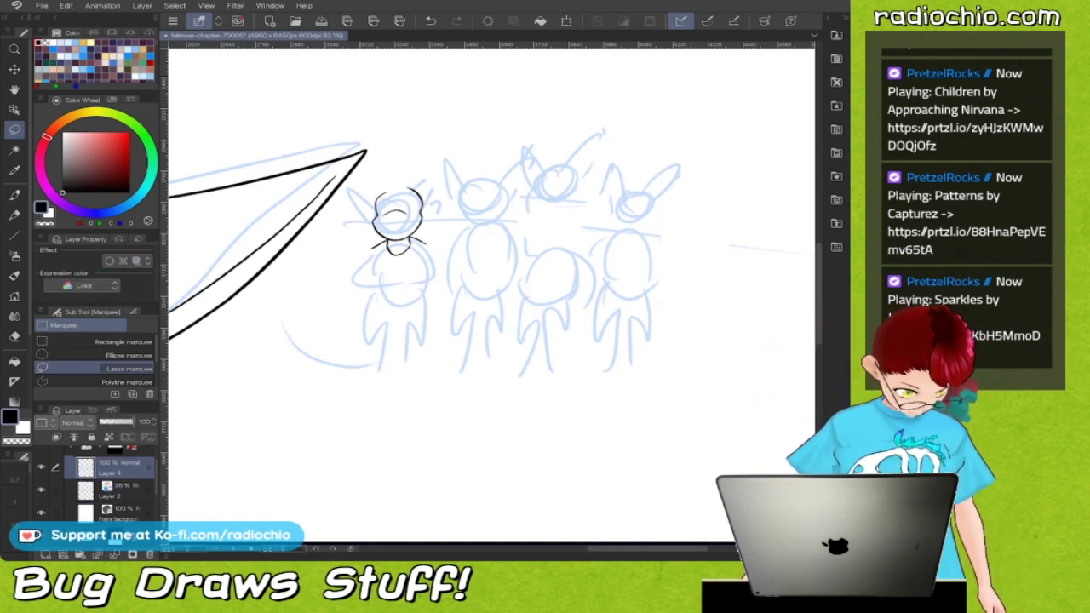
pyautogui.scroll(3, 491, 296)
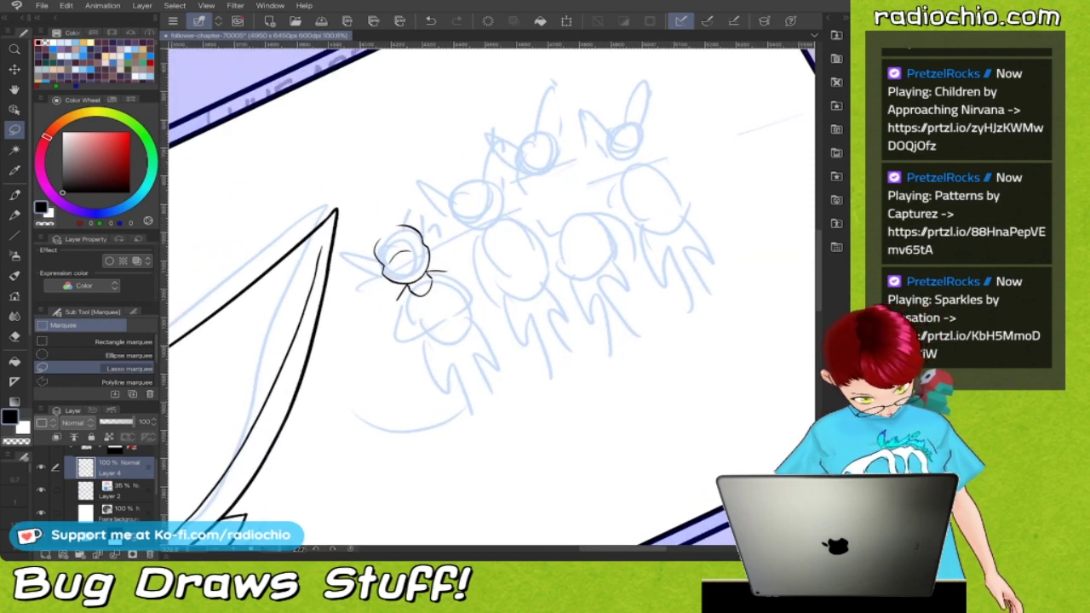
pyautogui.scroll(1, 492, 296)
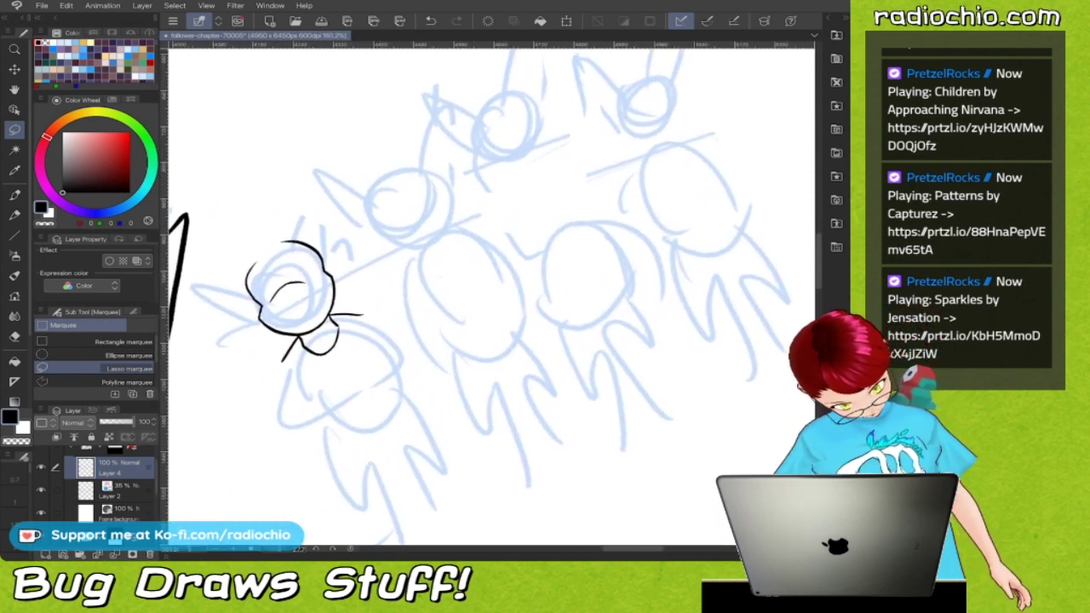
pyautogui.scroll(1, 491, 296)
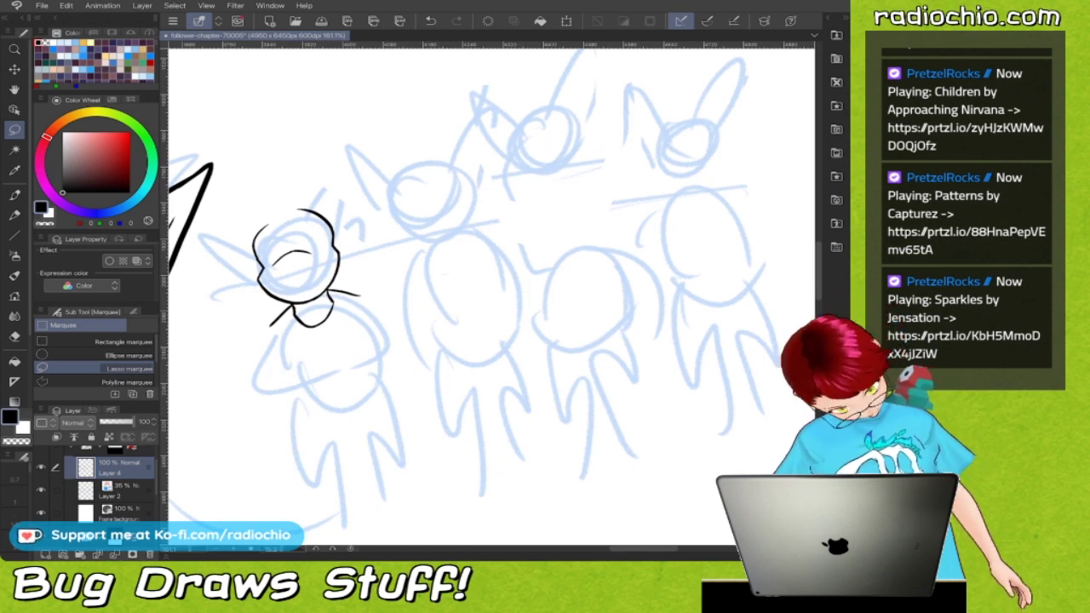
pyautogui.scroll(2, 396, 256)
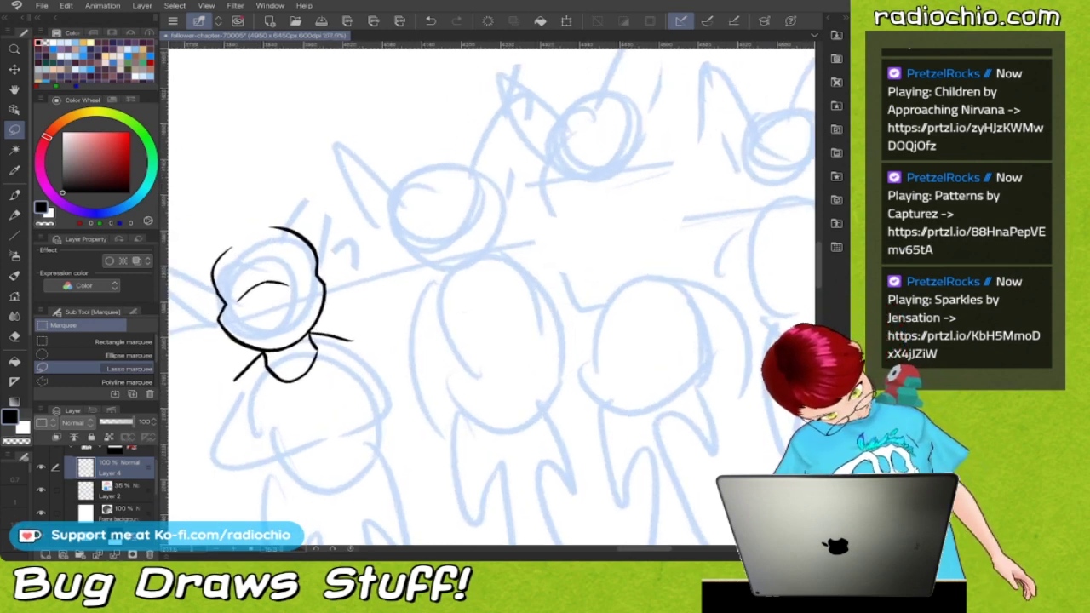
pyautogui.click(387, 199)
pyautogui.hotkey('ctrl', 'd')
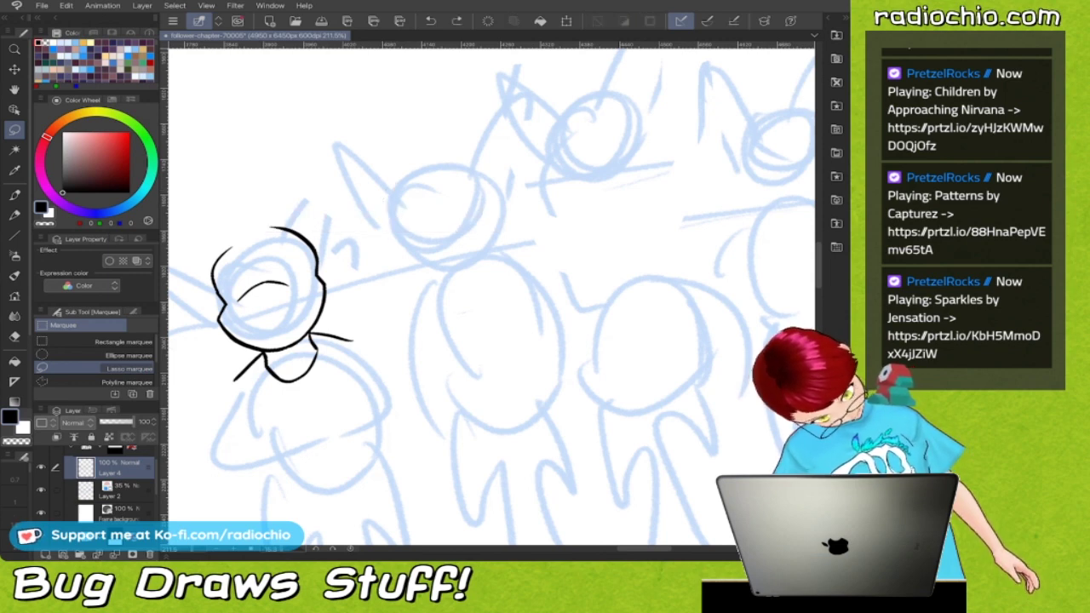
pyautogui.click(390, 203)
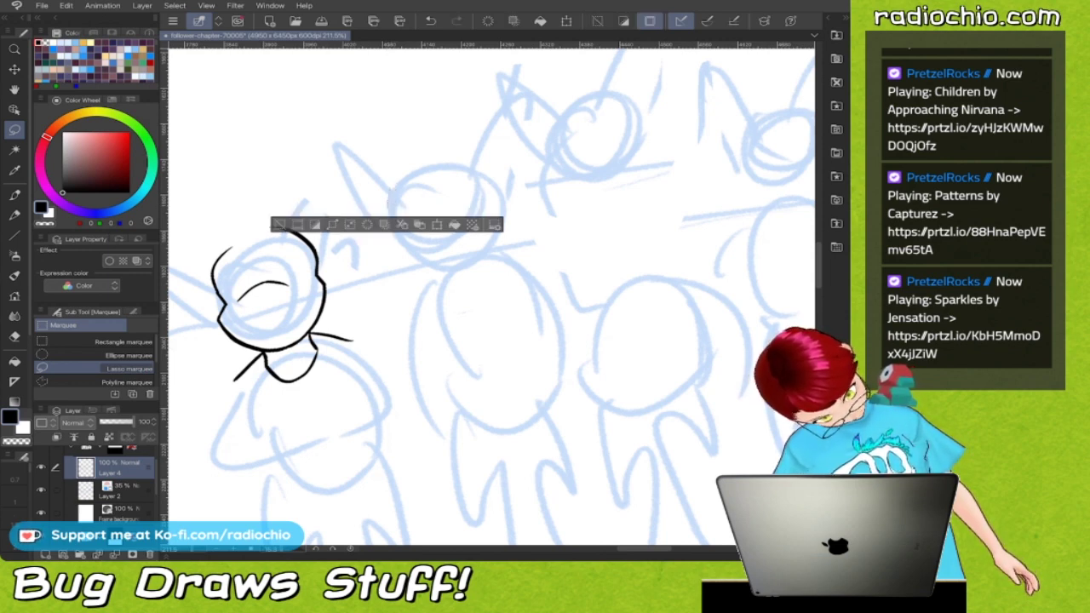
pyautogui.hotkey('ctrl', 'd')
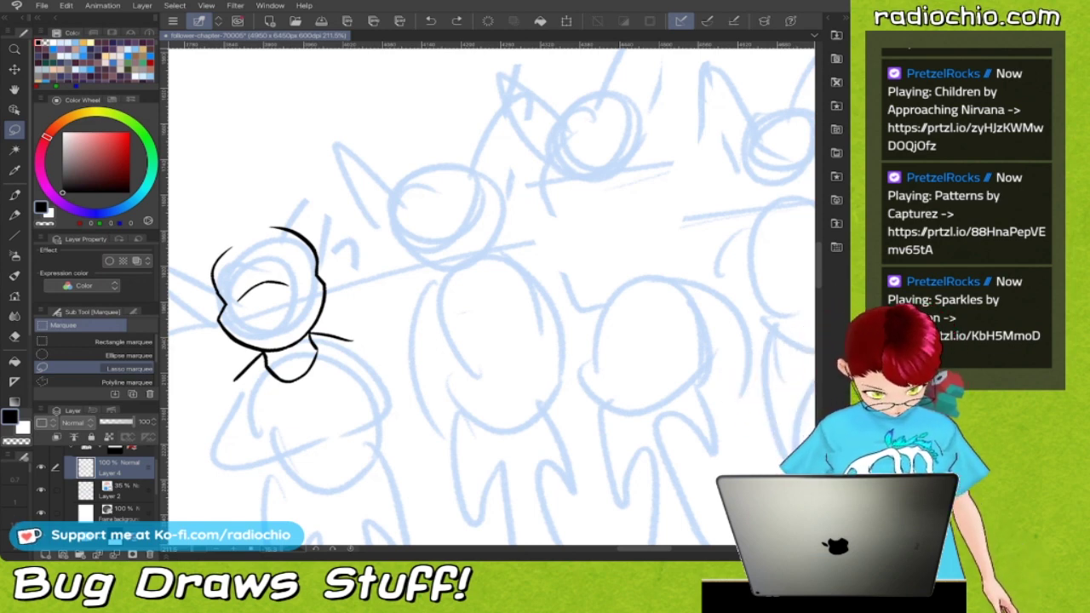
# With the pen, ink the second small figure's head outline, drawing both sides with indented cheeks and joining them in a rounded jaw
pyautogui.press('p')
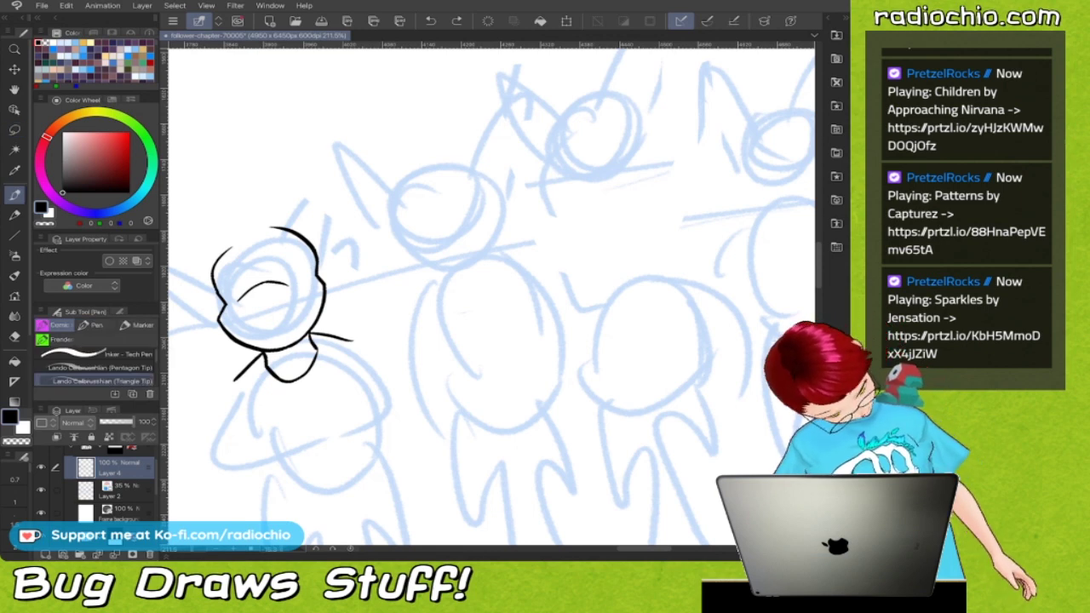
pyautogui.moveTo(388, 196); pyautogui.dragTo(400, 237)
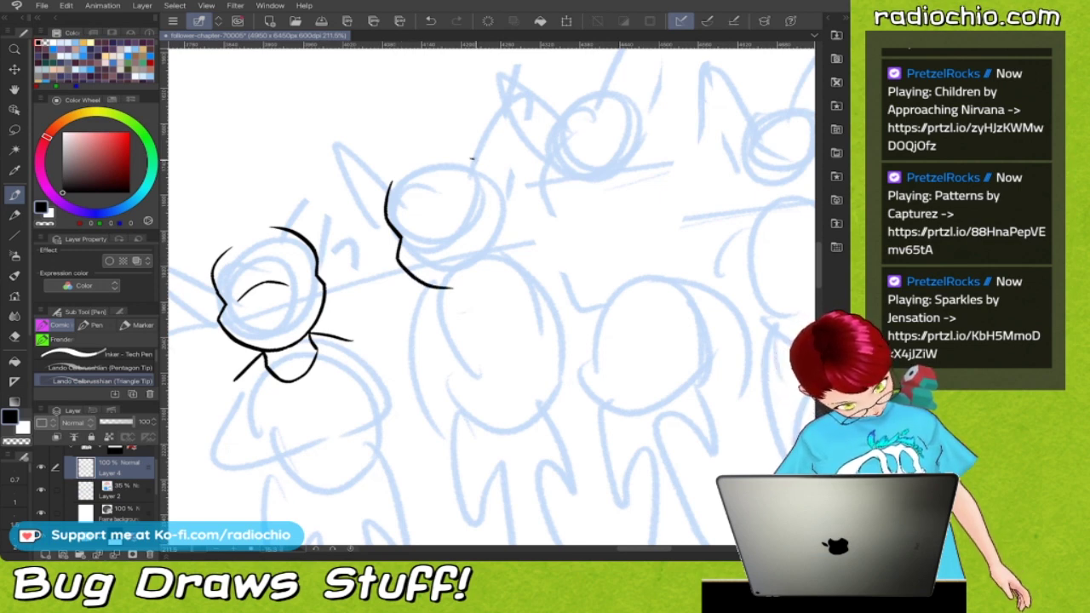
pyautogui.moveTo(473, 159)
pyautogui.mouseDown()
pyautogui.moveTo(498, 177)
pyautogui.moveTo(509, 251)
pyautogui.moveTo(491, 275)
pyautogui.mouseUp()
pyautogui.moveTo(271, 289); pyautogui.dragTo(286, 154)
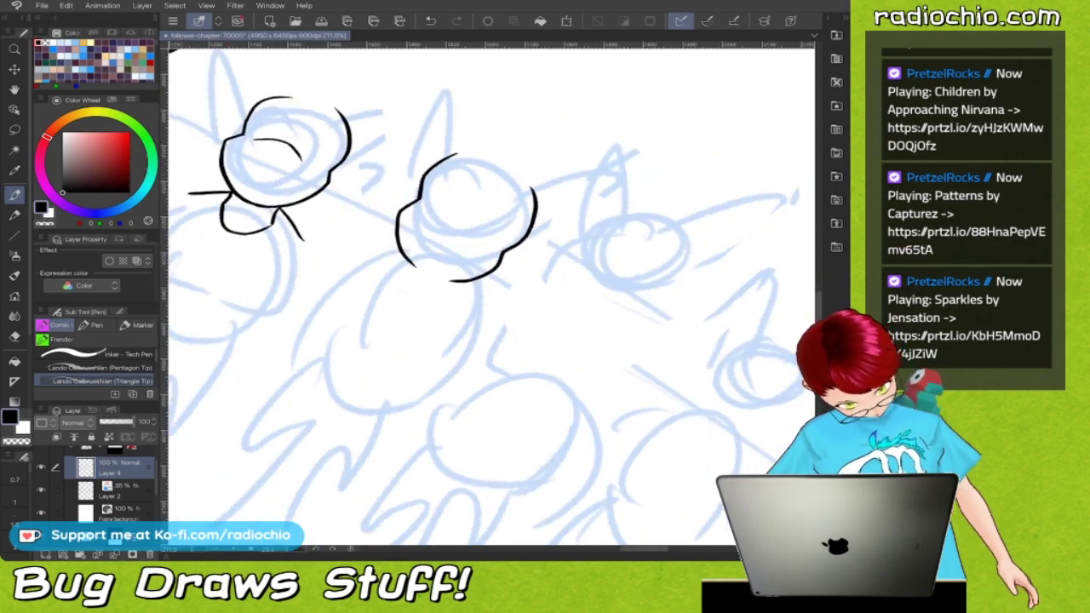
pyautogui.moveTo(467, 217); pyautogui.dragTo(495, 239)
pyautogui.scroll(3, 492, 247)
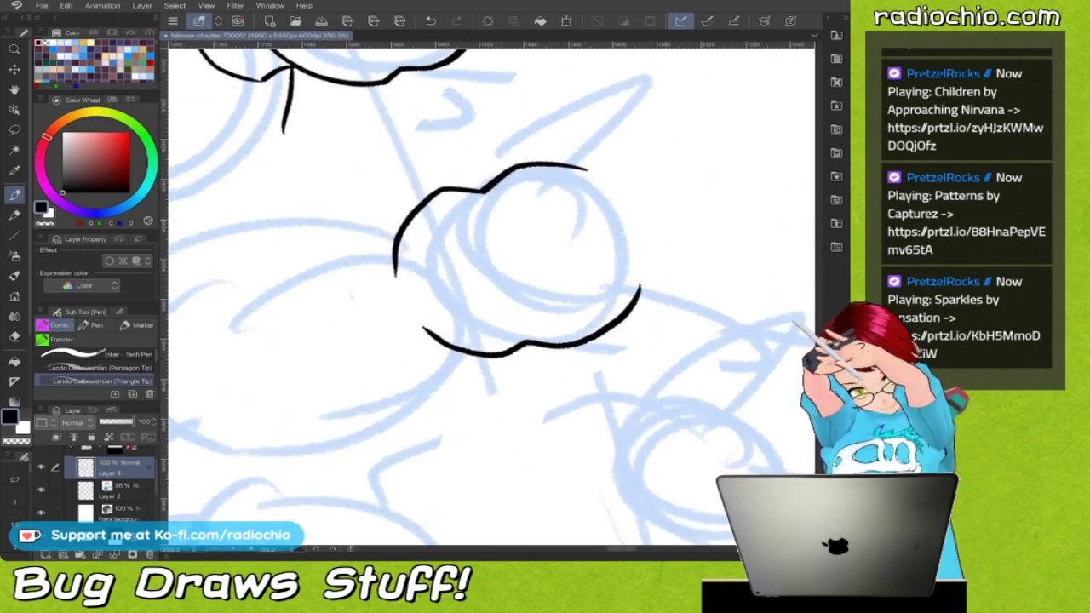
pyautogui.moveTo(405, 304); pyautogui.dragTo(395, 266)
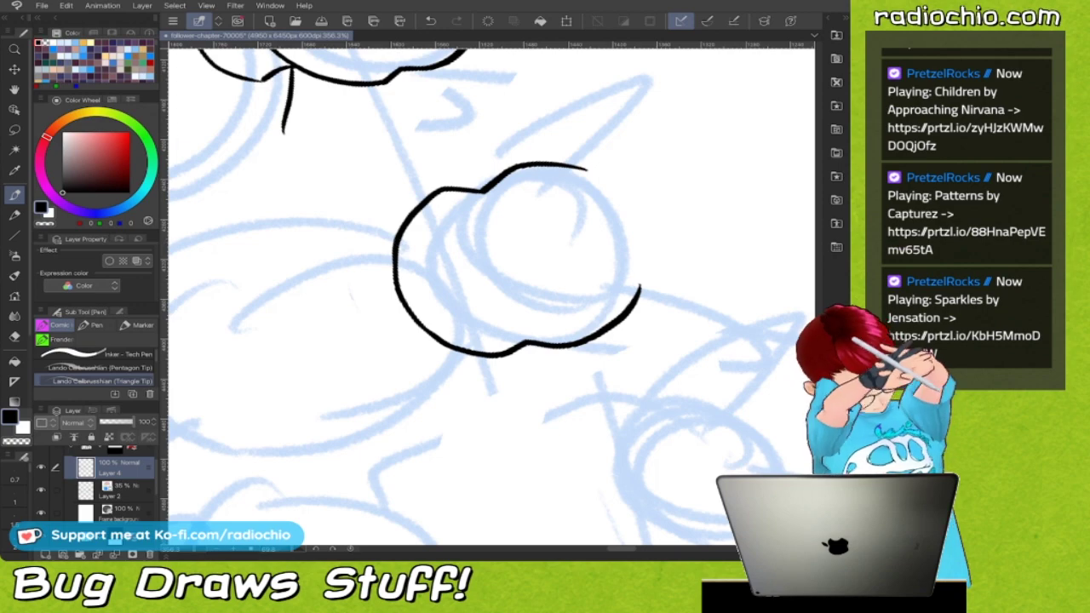
pyautogui.scroll(-3, 491, 296)
pyautogui.moveTo(269, 187); pyautogui.dragTo(272, 221)
pyautogui.scroll(-3, 491, 296)
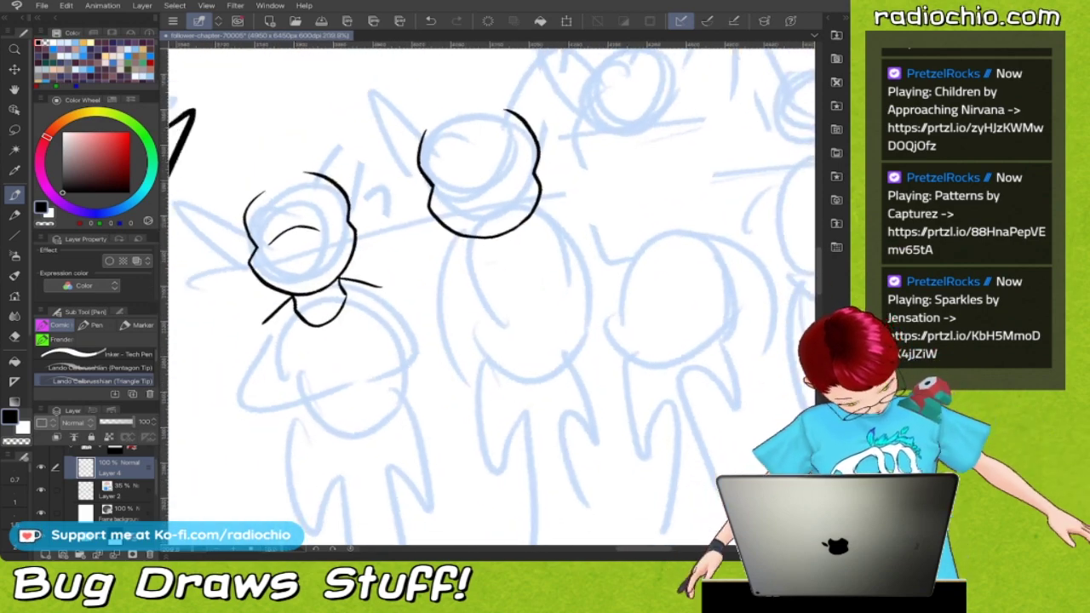
# Ink the third small figure's head outline with curved sides, pointed cheeks and an angular jaw closed at the chin
pyautogui.moveTo(469, 178); pyautogui.dragTo(375, 239)
pyautogui.hotkey('ctrl', '+')
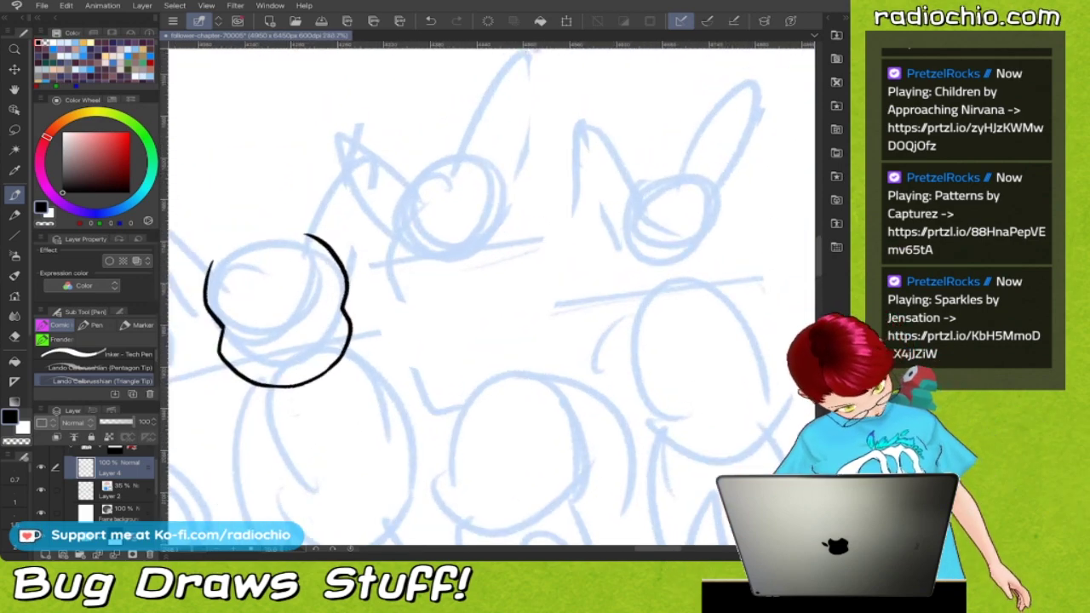
pyautogui.moveTo(418, 155)
pyautogui.mouseDown()
pyautogui.moveTo(394, 205)
pyautogui.moveTo(403, 246)
pyautogui.moveTo(463, 280)
pyautogui.mouseUp()
pyautogui.hotkey('ctrl', 'z')
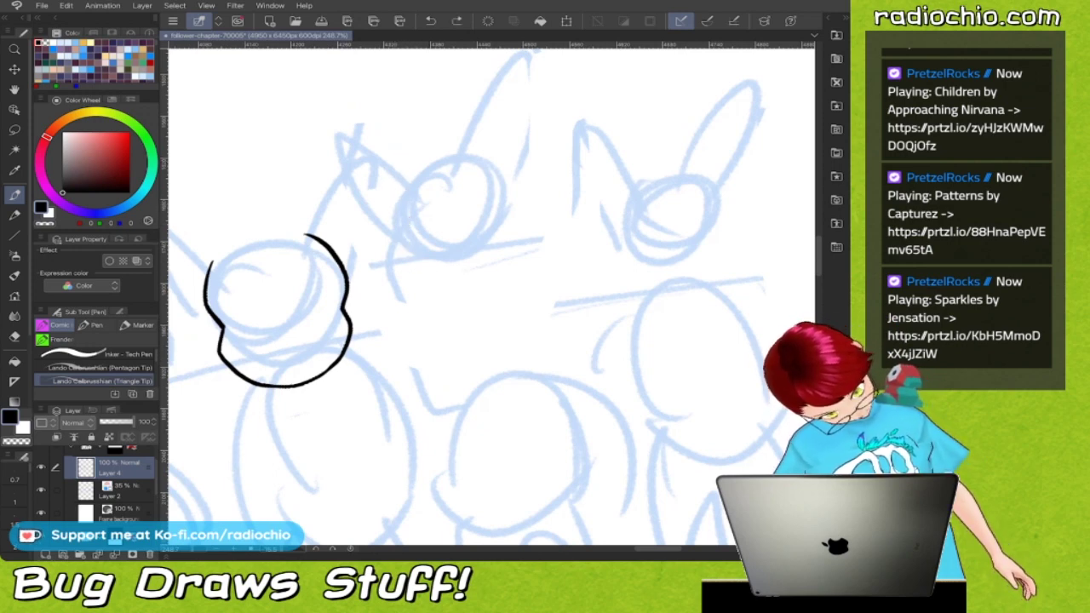
pyautogui.moveTo(416, 151)
pyautogui.mouseDown()
pyautogui.moveTo(391, 204)
pyautogui.moveTo(408, 233)
pyautogui.moveTo(402, 261)
pyautogui.moveTo(462, 293)
pyautogui.mouseUp()
pyautogui.moveTo(487, 136)
pyautogui.mouseDown()
pyautogui.moveTo(520, 170)
pyautogui.moveTo(525, 199)
pyautogui.mouseUp()
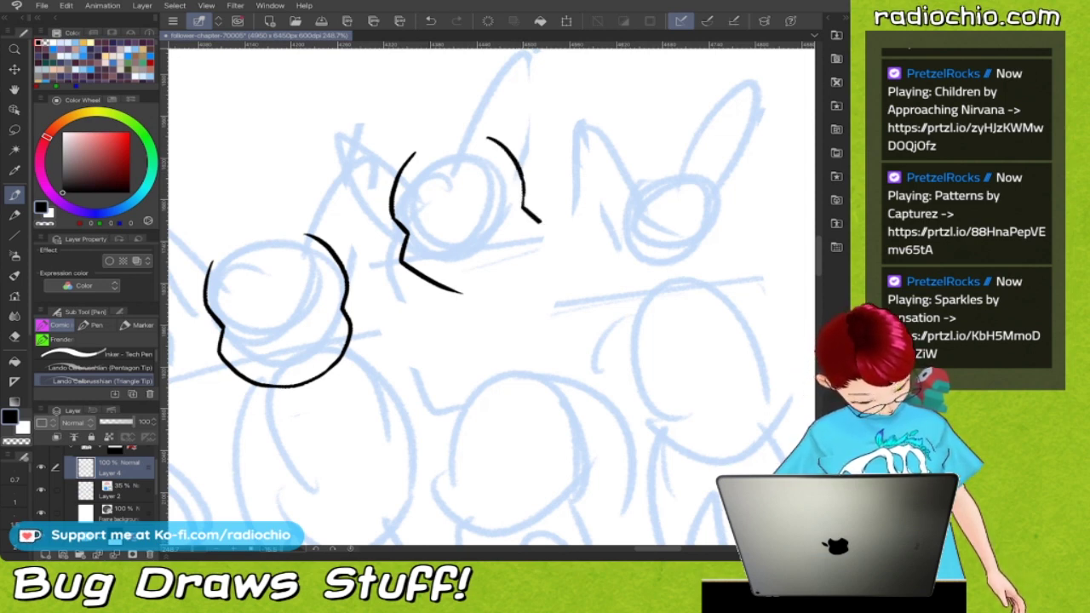
pyautogui.moveTo(539, 222); pyautogui.dragTo(519, 284)
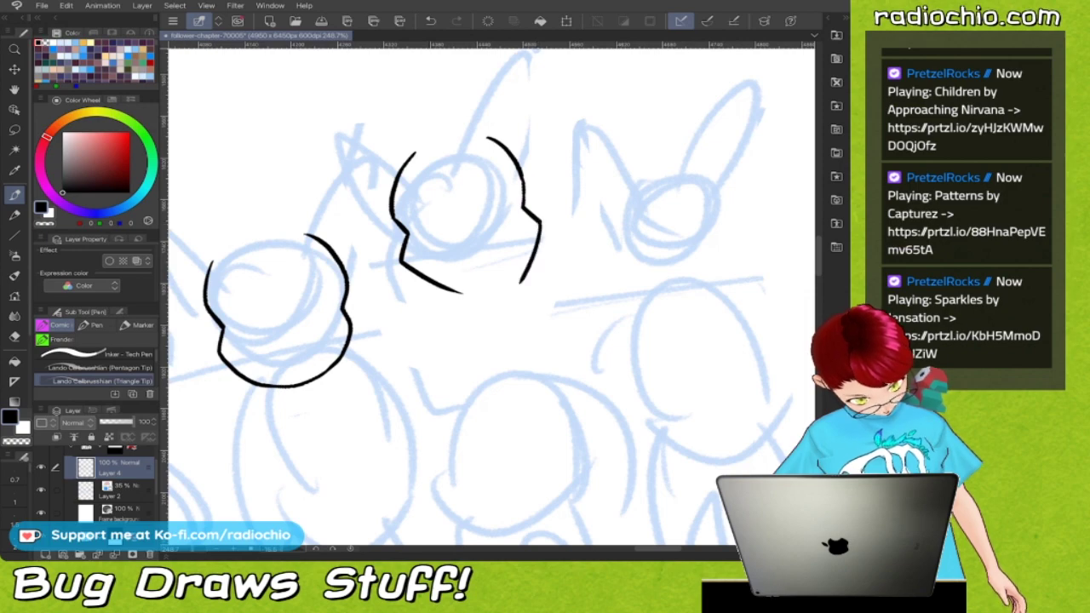
pyautogui.scroll(3, 491, 296)
pyautogui.moveTo(426, 256)
pyautogui.mouseDown()
pyautogui.moveTo(432, 291)
pyautogui.moveTo(463, 326)
pyautogui.mouseUp()
pyautogui.scroll(-3, 490, 294)
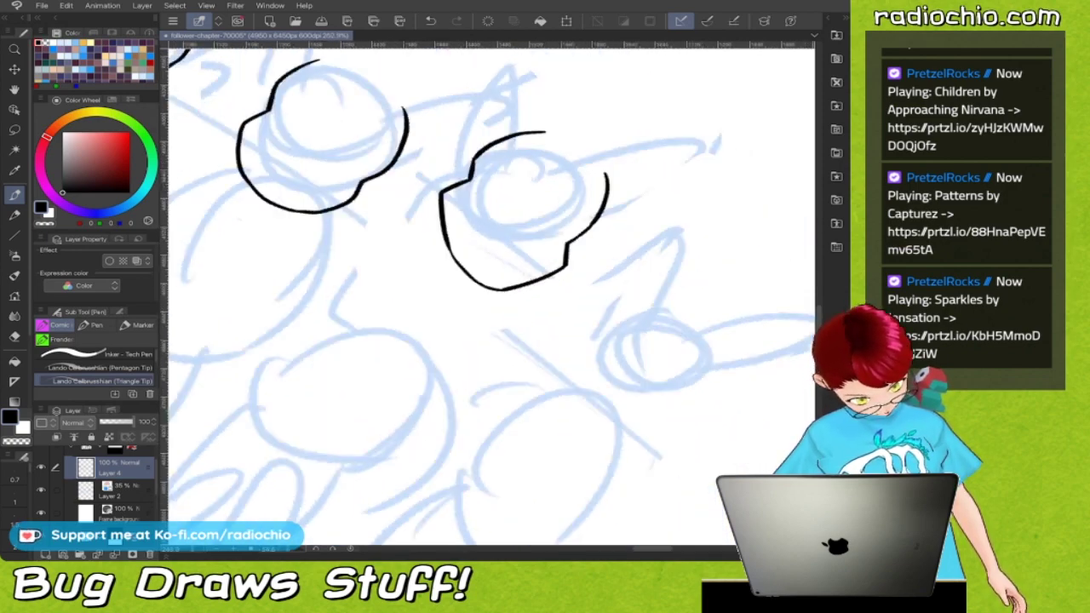
# Ink the fourth small figure's head outline with indented cheeks and a rounded jaw over the sketched head
pyautogui.scroll(-2, 490, 294)
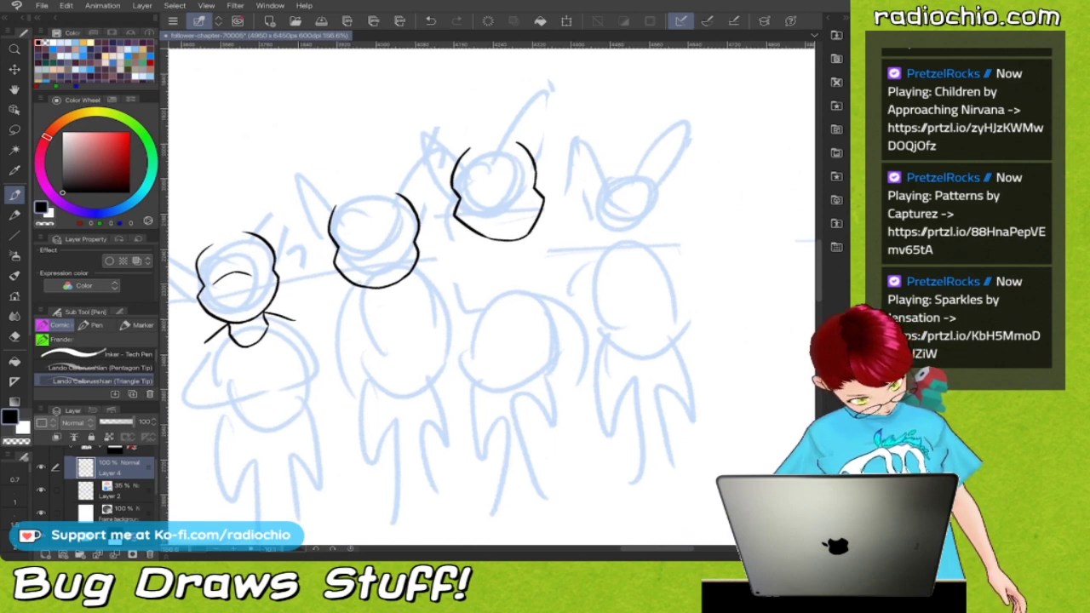
pyautogui.scroll(-2, 492, 296)
pyautogui.scroll(4, 491, 297)
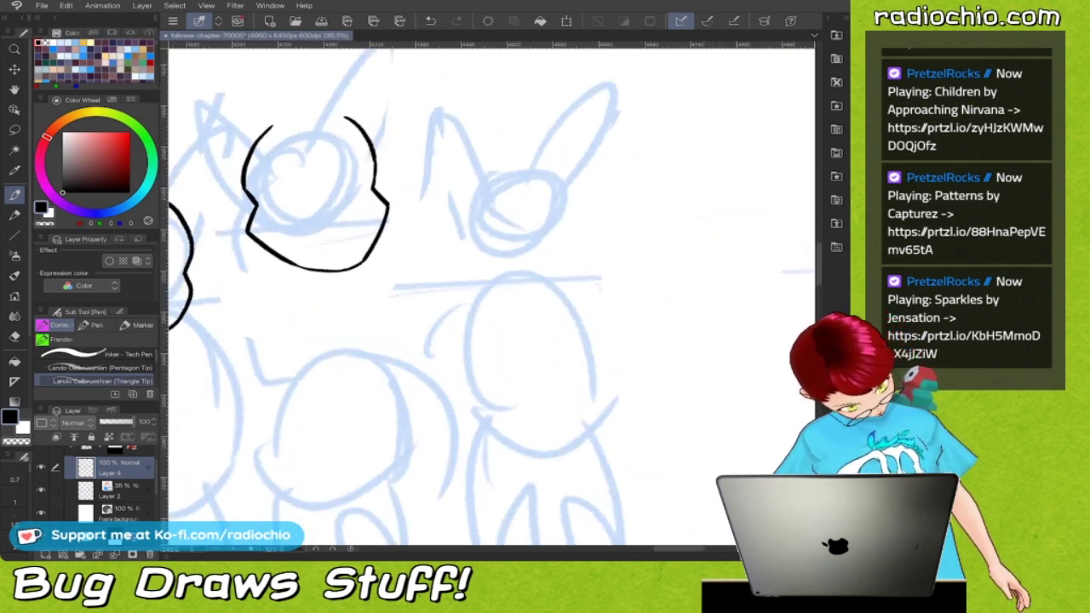
pyautogui.moveTo(501, 159); pyautogui.dragTo(475, 184)
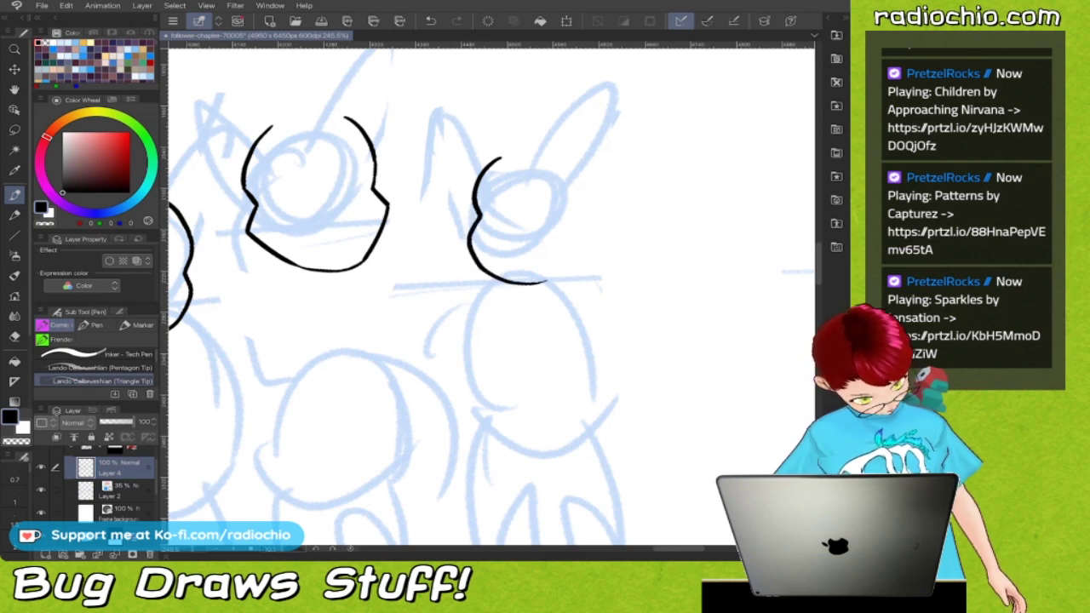
pyautogui.moveTo(586, 183); pyautogui.dragTo(552, 279)
pyautogui.scroll(-6, 613, 241)
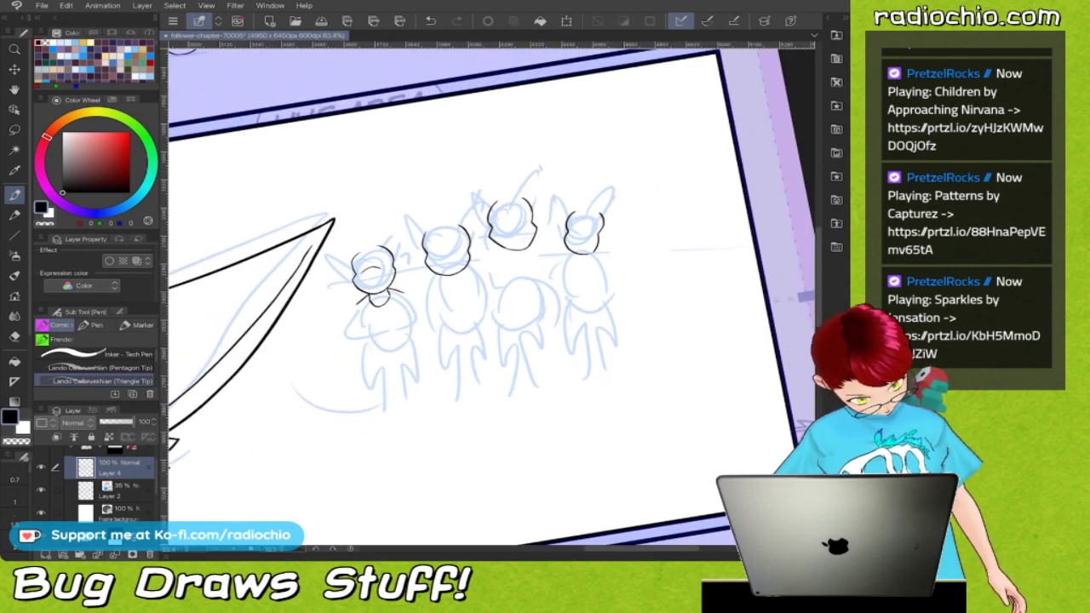
# Ink the second small figure's short neck as a rounded collar shape hanging below the jaw
pyautogui.scroll(5, 356, 283)
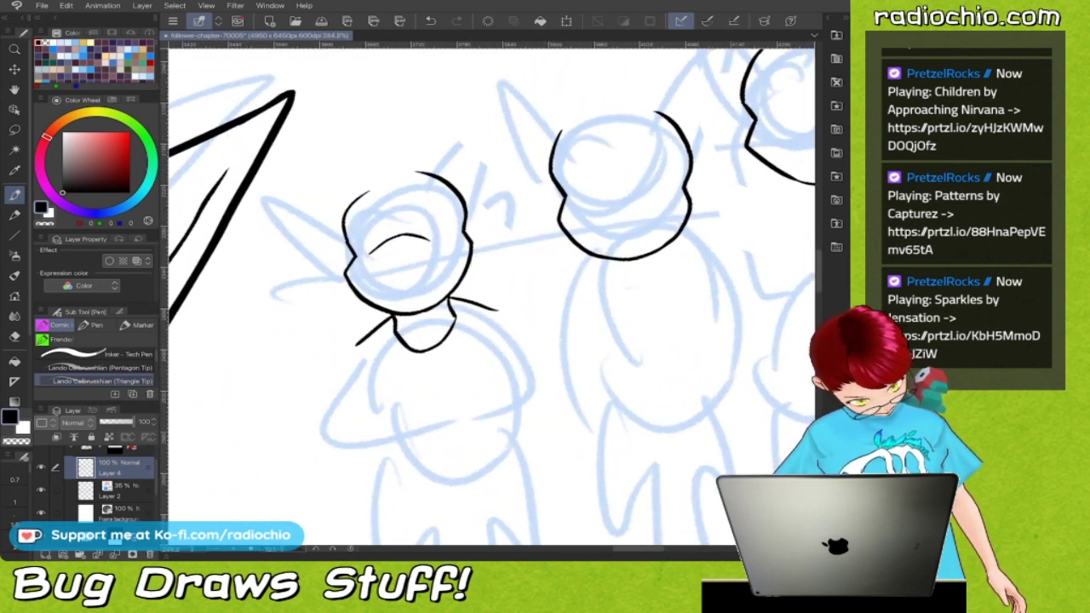
pyautogui.moveTo(536, 350); pyautogui.dragTo(265, 392)
pyautogui.moveTo(507, 295); pyautogui.dragTo(243, 311)
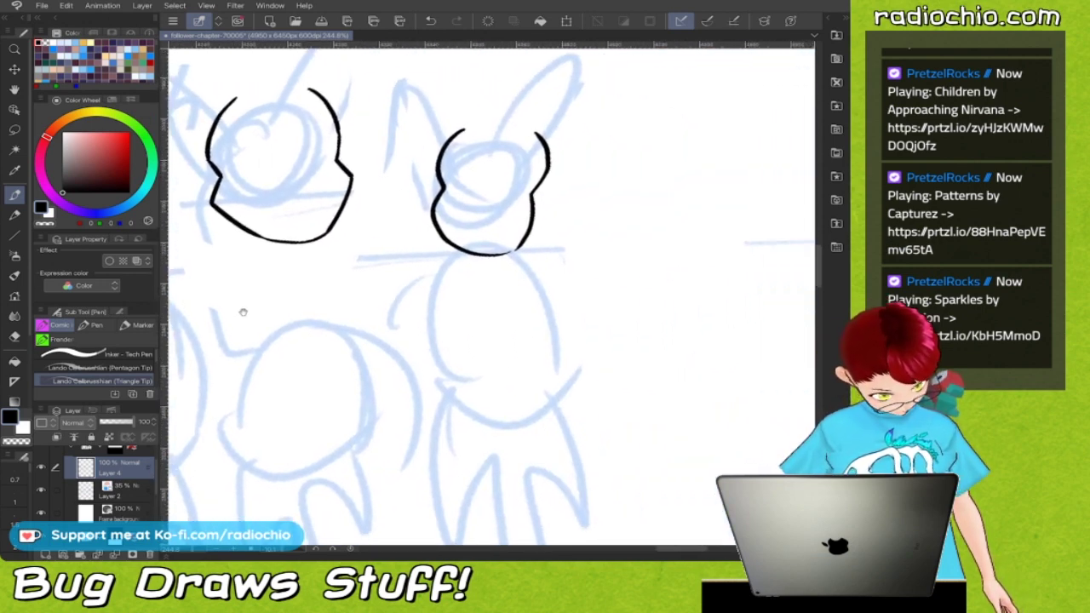
pyautogui.moveTo(243, 313)
pyautogui.mouseDown()
pyautogui.moveTo(683, 195)
pyautogui.moveTo(421, 263)
pyautogui.moveTo(601, 260)
pyautogui.moveTo(763, 209)
pyautogui.mouseUp()
pyautogui.scroll(-1, 491, 296)
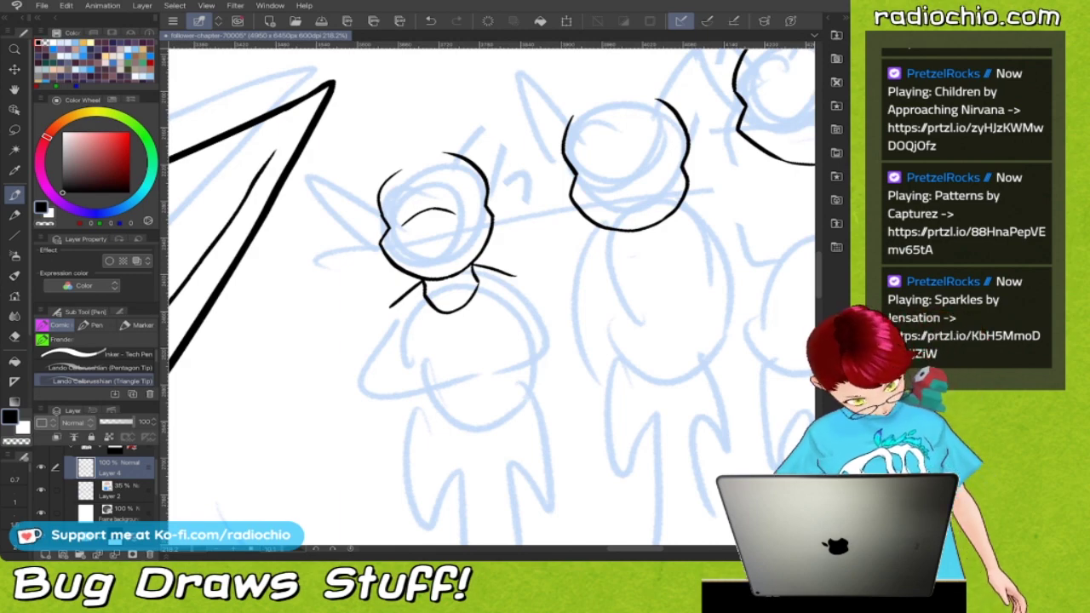
pyautogui.press('^')
pyautogui.scroll(-2, 491, 296)
pyautogui.scroll(3, 491, 296)
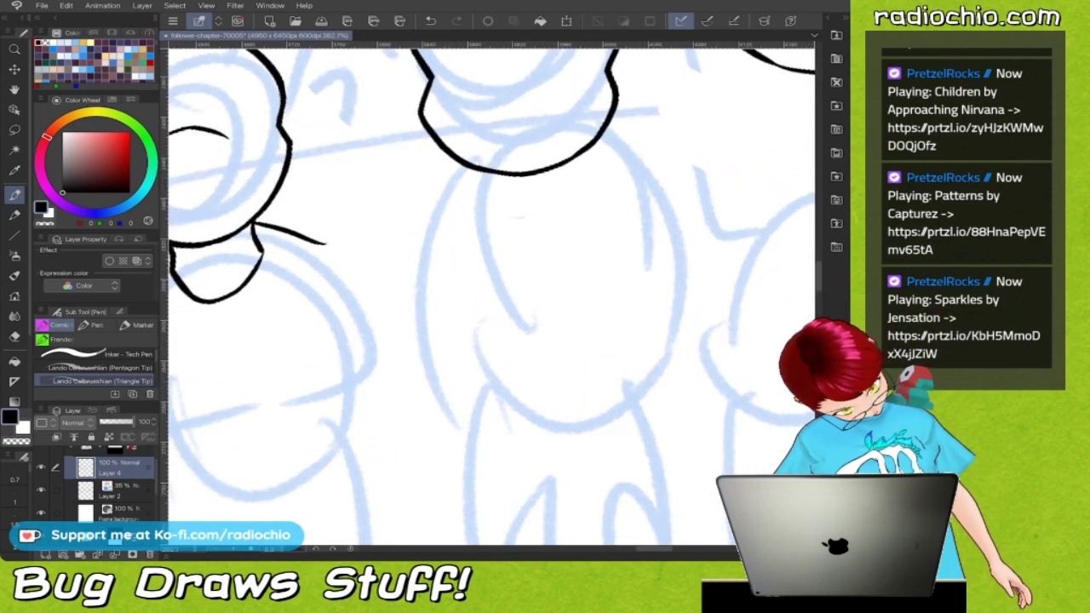
pyautogui.scroll(-2, 491, 296)
pyautogui.scroll(1, 492, 296)
pyautogui.moveTo(492, 240)
pyautogui.mouseDown()
pyautogui.moveTo(529, 252)
pyautogui.moveTo(562, 199)
pyautogui.mouseUp()
pyautogui.moveTo(562, 247); pyautogui.dragTo(355, 305)
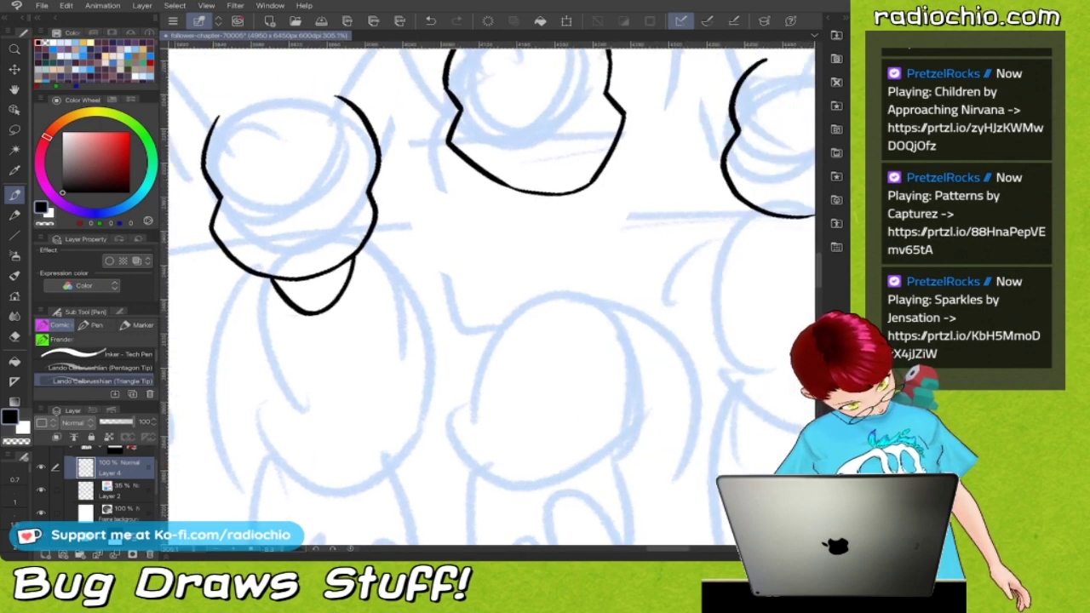
# Ink the necks of the third and fourth small figures, each tapering to a pointed collar below the jaw
pyautogui.scroll(-2, 552, 182)
pyautogui.moveTo(517, 188)
pyautogui.mouseDown()
pyautogui.moveTo(514, 220)
pyautogui.moveTo(542, 244)
pyautogui.mouseUp()
pyautogui.moveTo(577, 182); pyautogui.dragTo(587, 205)
pyautogui.hscroll(3, 491, 297)
pyautogui.scroll(2, 580, 154)
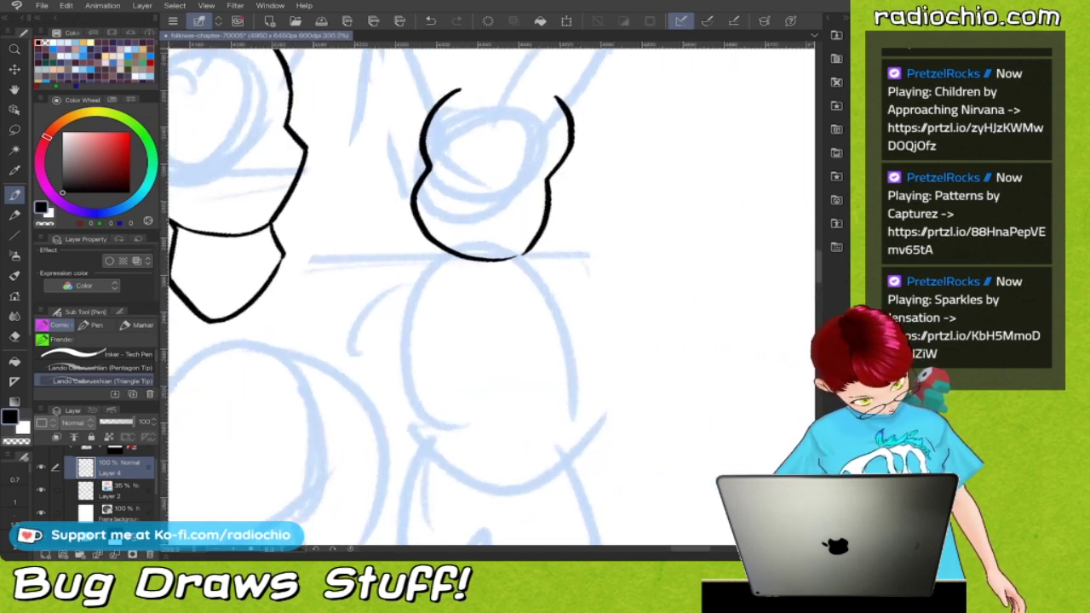
pyautogui.moveTo(457, 258)
pyautogui.mouseDown()
pyautogui.moveTo(480, 313)
pyautogui.moveTo(509, 302)
pyautogui.moveTo(545, 259)
pyautogui.mouseUp()
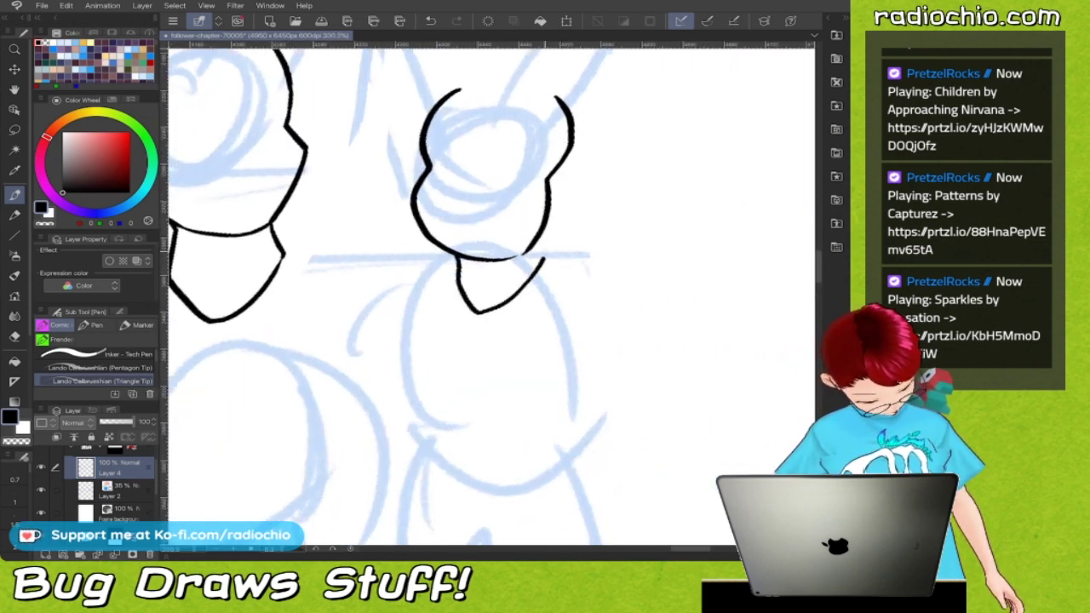
# Lasso the third small figure's inked head and neck, move them up slightly, and clear the selection
pyautogui.scroll(-5, 490, 296)
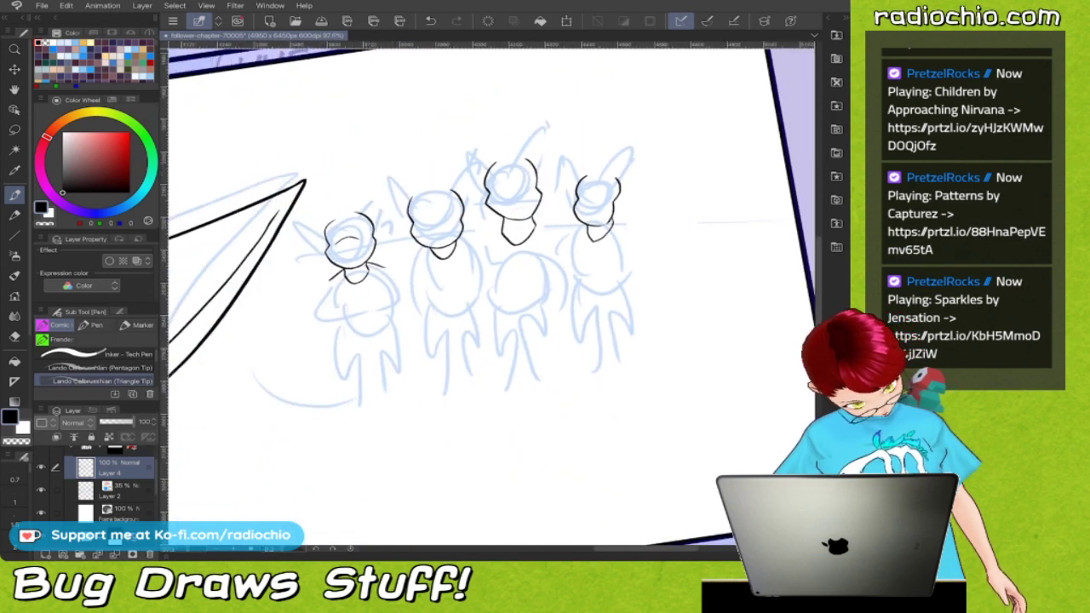
pyautogui.scroll(2, 491, 296)
pyautogui.press('m')
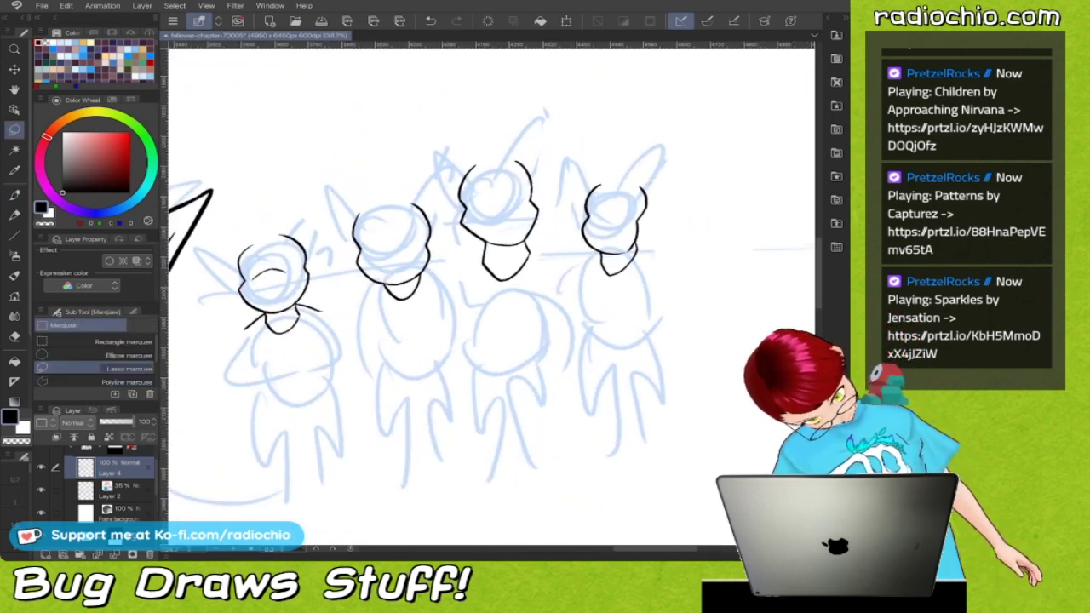
pyautogui.moveTo(531, 141)
pyautogui.mouseDown()
pyautogui.moveTo(448, 203)
pyautogui.moveTo(465, 279)
pyautogui.moveTo(515, 292)
pyautogui.moveTo(560, 255)
pyautogui.moveTo(545, 162)
pyautogui.mouseUp()
pyautogui.hotkey('ctrl', 't')
pyautogui.moveTo(500, 220); pyautogui.dragTo(501, 205)
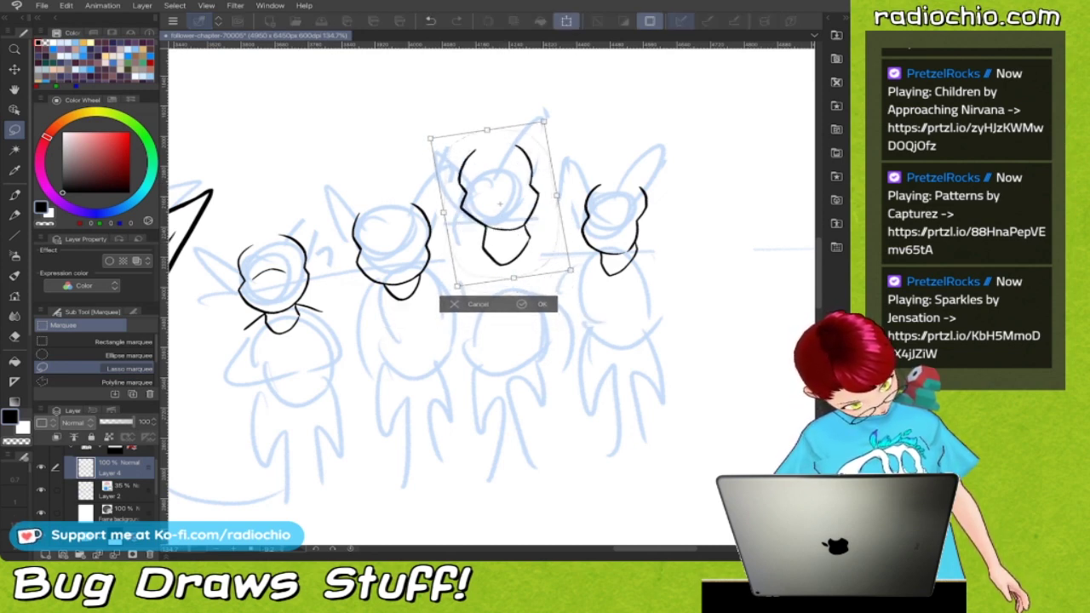
pyautogui.click(522, 304)
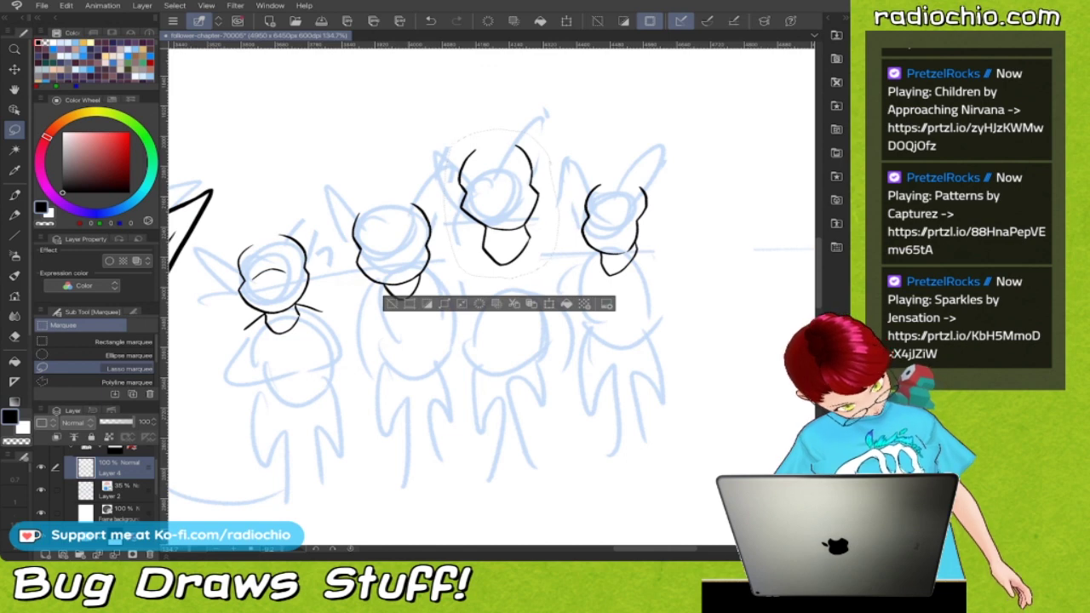
pyautogui.hotkey('ctrl', 'd')
# With the pen, ink the second small figure's shoulder lines sloping down from both sides of the neck
pyautogui.press('p')
pyautogui.moveTo(478, 273); pyautogui.dragTo(609, 169)
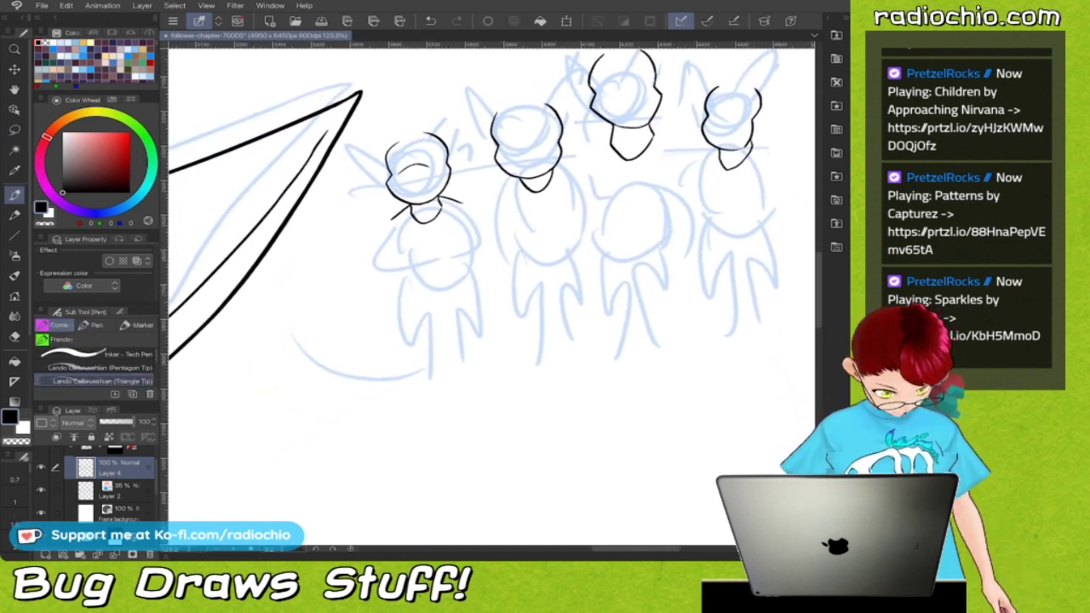
pyautogui.scroll(3, 511, 227)
pyautogui.scroll(4, 492, 297)
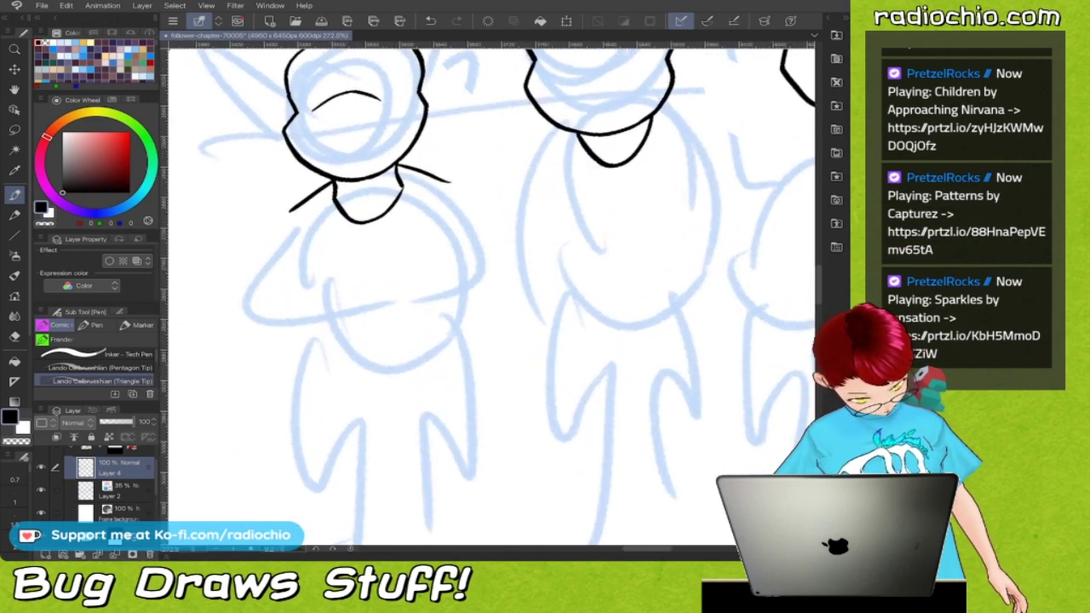
pyautogui.moveTo(462, 183); pyautogui.dragTo(422, 231)
pyautogui.moveTo(609, 150); pyautogui.dragTo(660, 207)
pyautogui.scroll(-4, 492, 297)
pyautogui.scroll(2, 491, 297)
pyautogui.scroll(-3, 491, 297)
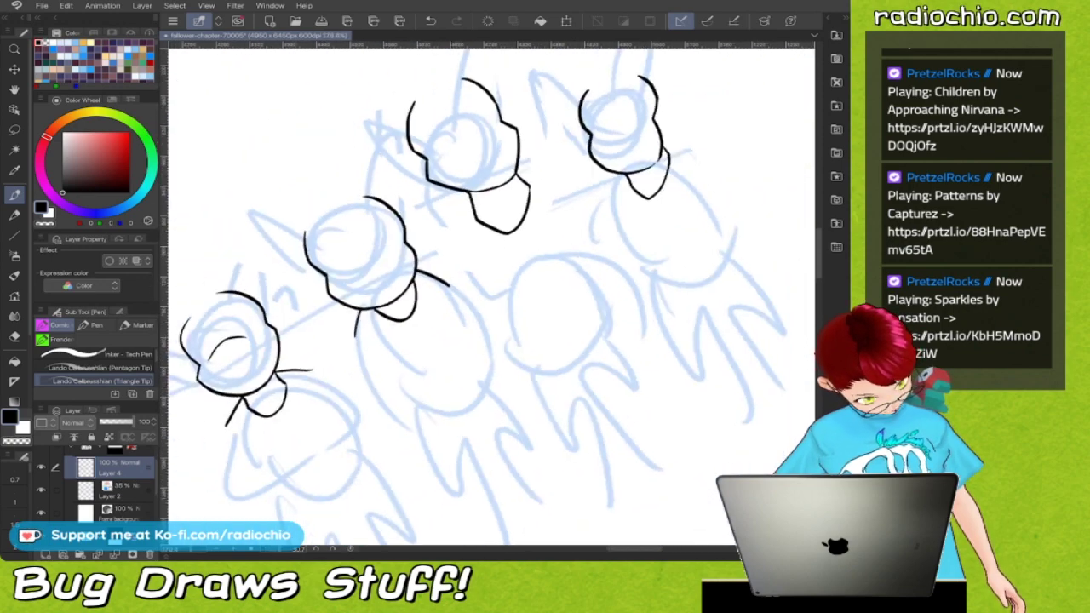
# Ink the sloping shoulder lines on both sides of the neck for the third and fourth small figures
pyautogui.moveTo(473, 201); pyautogui.dragTo(430, 245)
pyautogui.moveTo(520, 181); pyautogui.dragTo(575, 177)
pyautogui.scroll(-4, 492, 296)
pyautogui.scroll(3, 492, 296)
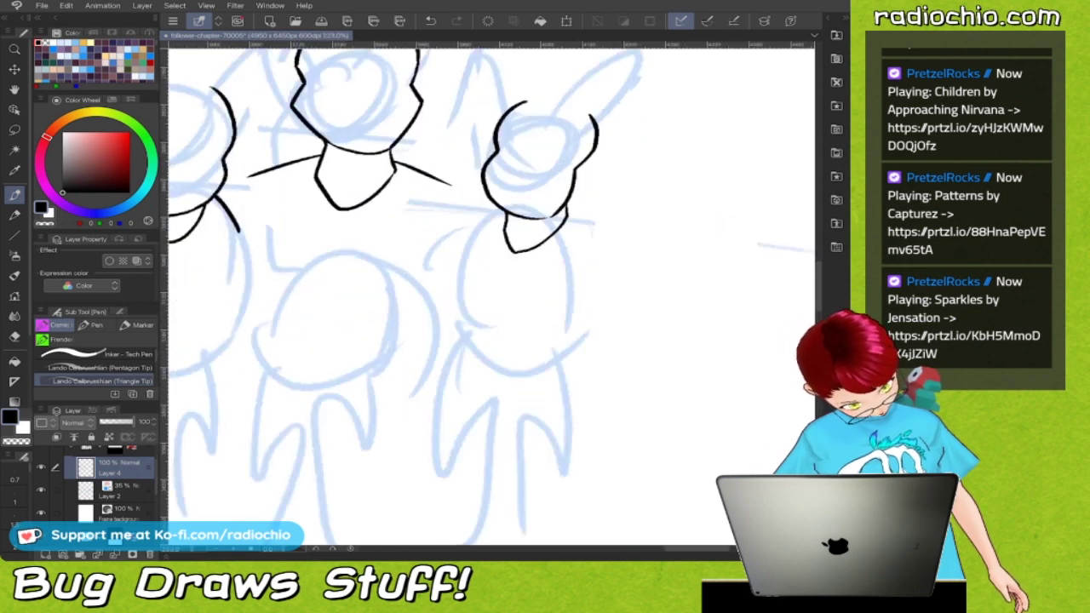
pyautogui.moveTo(499, 215); pyautogui.dragTo(460, 228)
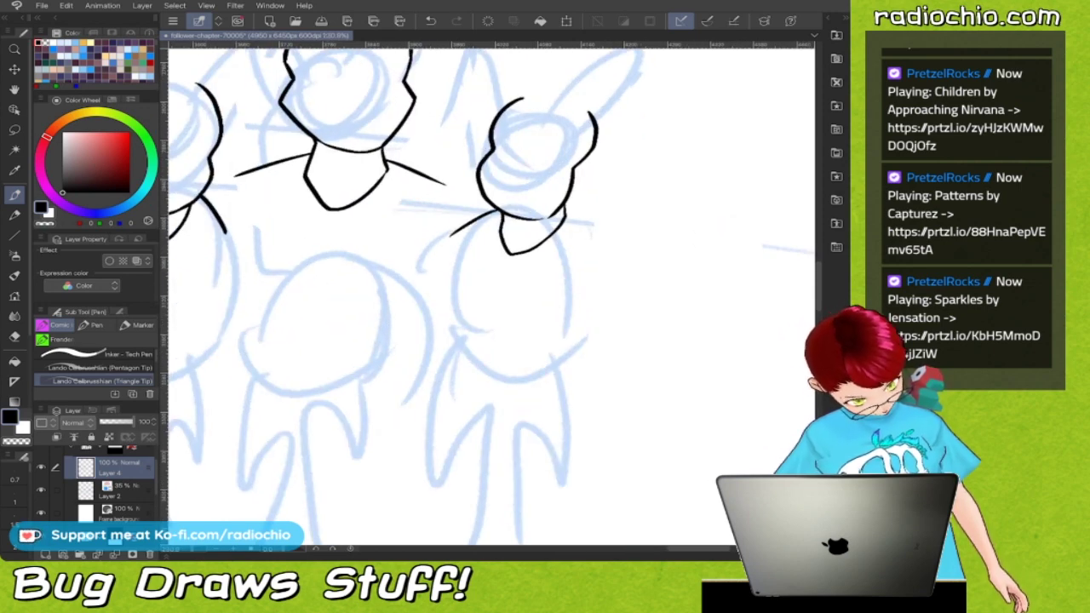
pyautogui.moveTo(561, 206); pyautogui.dragTo(603, 262)
pyautogui.scroll(-4, 491, 297)
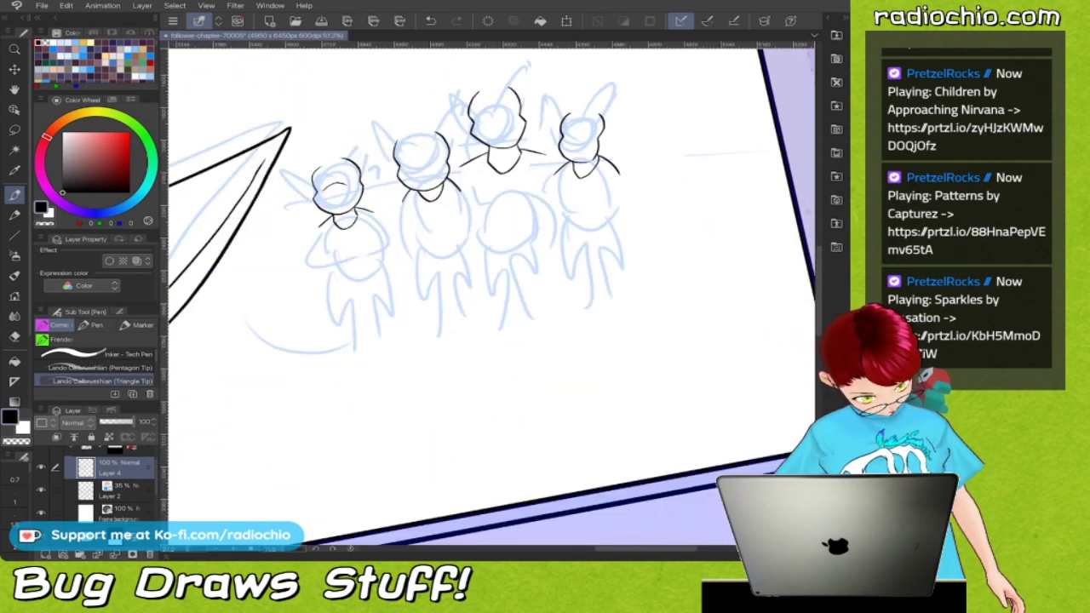
# Examine the row of small figures up close and against the whole panel and page layout
pyautogui.scroll(5, 491, 296)
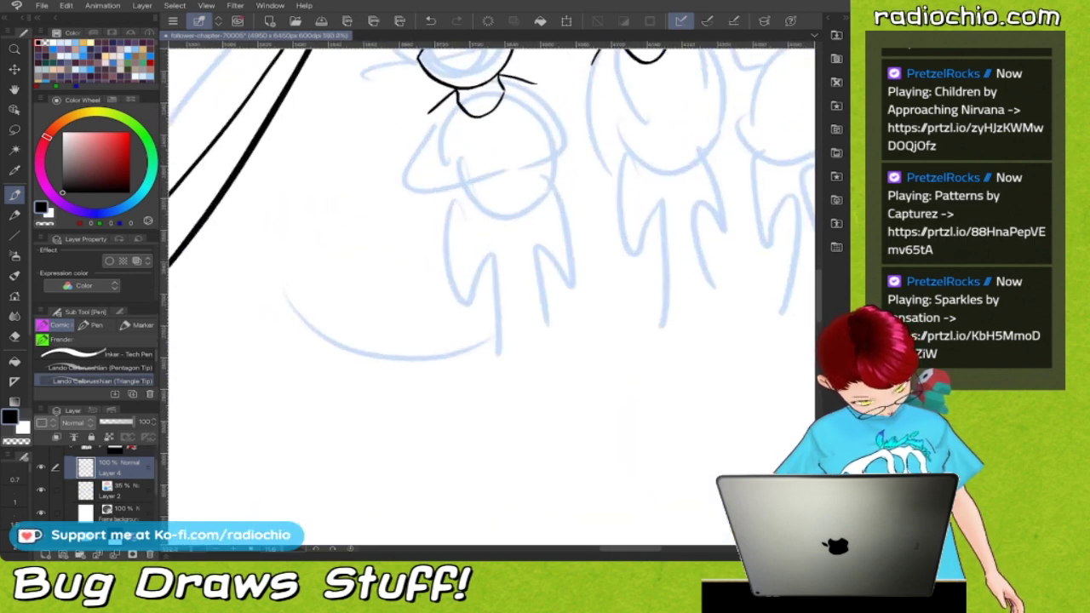
pyautogui.scroll(2, 491, 297)
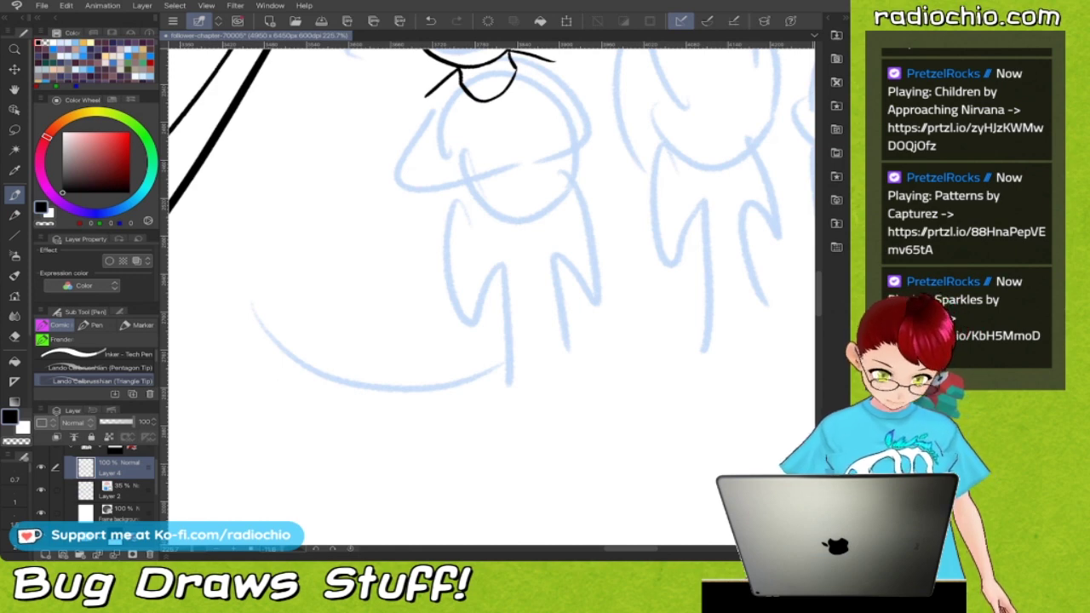
pyautogui.scroll(3, 479, 59)
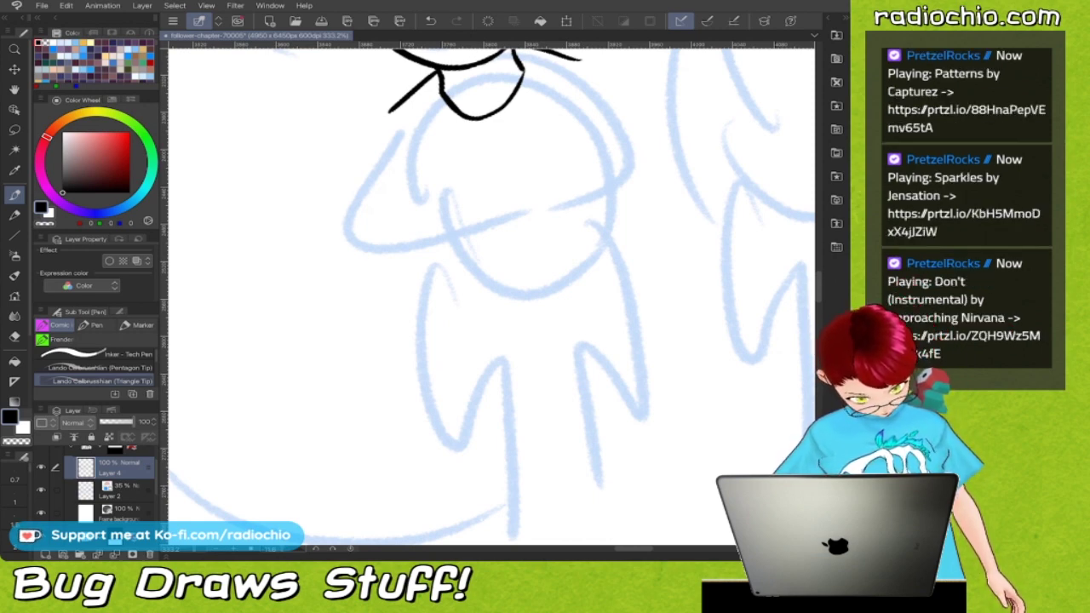
pyautogui.scroll(-5, 490, 290)
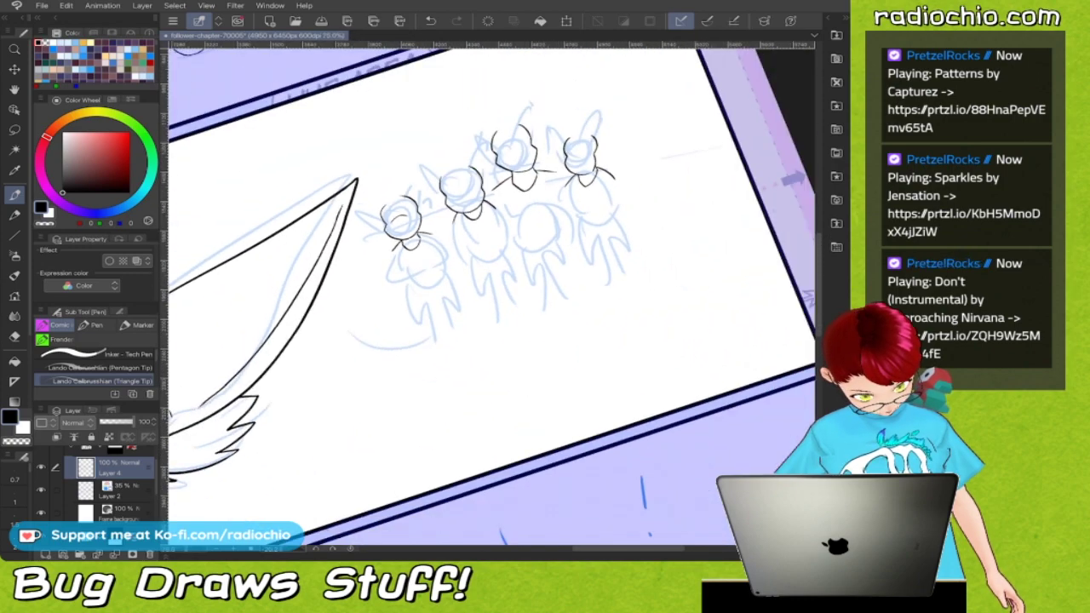
pyautogui.scroll(-1, 490, 290)
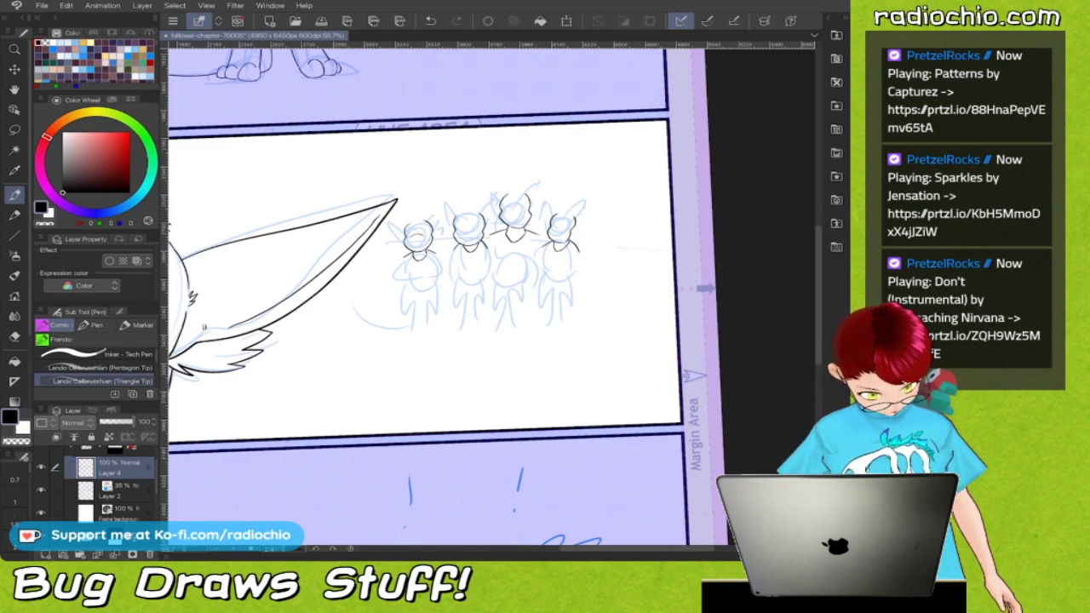
pyautogui.scroll(-3, 490, 294)
pyautogui.scroll(2, 490, 293)
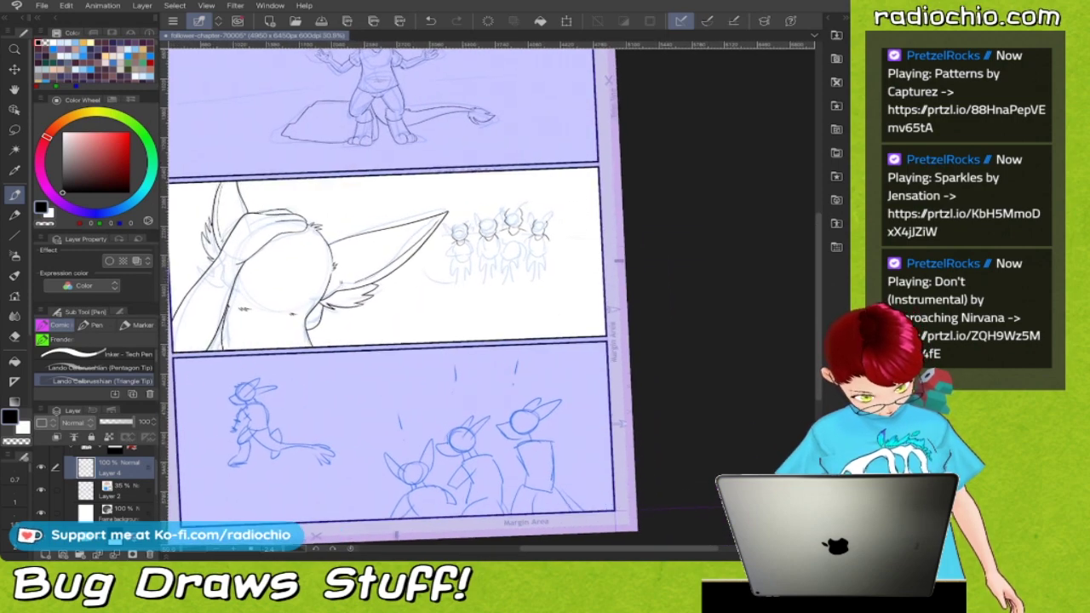
pyautogui.scroll(4, 490, 290)
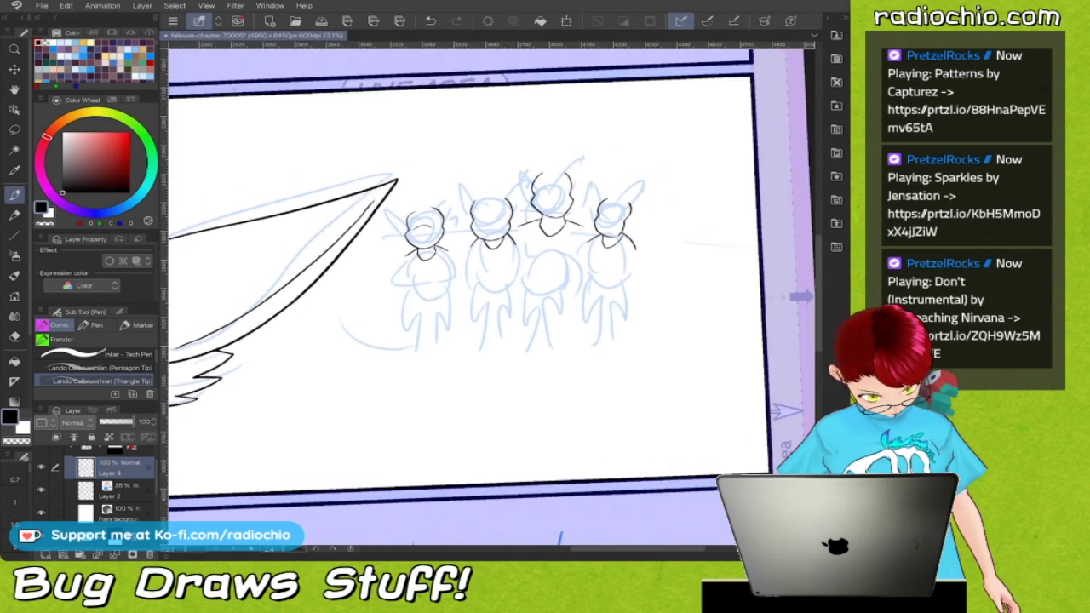
# Ink the first small figure's torso with curved chest sides, a narrowed waist and a flared shirt with a rounded hem
pyautogui.scroll(5, 536, 247)
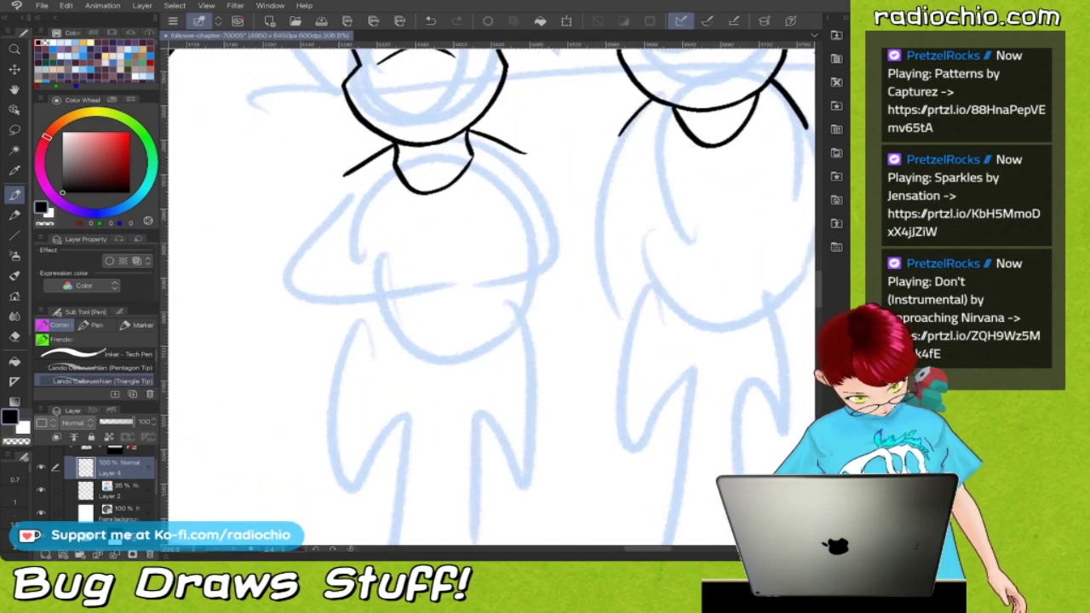
pyautogui.moveTo(349, 197)
pyautogui.mouseDown()
pyautogui.moveTo(351, 264)
pyautogui.moveTo(370, 288)
pyautogui.mouseUp()
pyautogui.moveTo(508, 203)
pyautogui.mouseDown()
pyautogui.moveTo(517, 239)
pyautogui.moveTo(507, 276)
pyautogui.mouseUp()
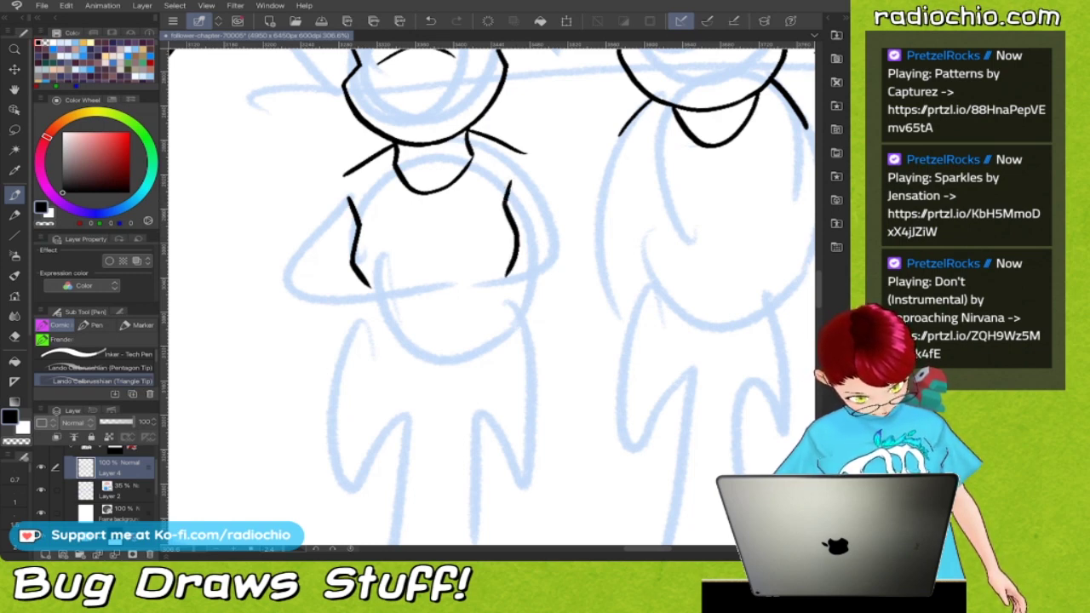
pyautogui.moveTo(368, 288)
pyautogui.mouseDown()
pyautogui.moveTo(358, 358)
pyautogui.moveTo(392, 372)
pyautogui.moveTo(494, 362)
pyautogui.moveTo(514, 347)
pyautogui.mouseUp()
pyautogui.moveTo(508, 271); pyautogui.dragTo(518, 346)
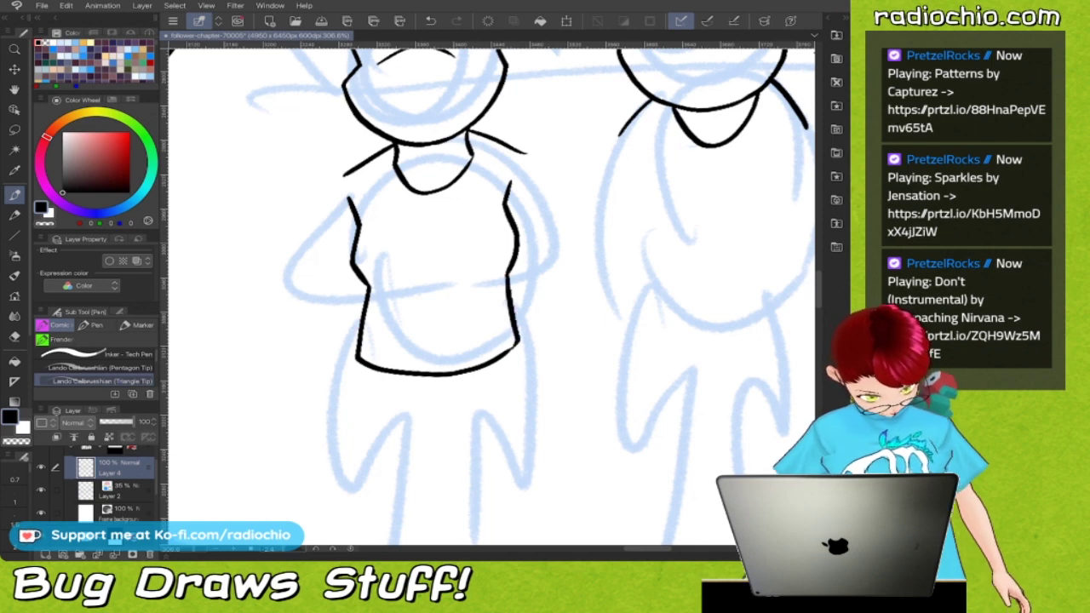
# Ink the first small figure's upper legs below the shirt hem, with outer thigh curves, a crotch crease and inner thigh lines
pyautogui.scroll(-3, 491, 296)
pyautogui.scroll(1, 492, 296)
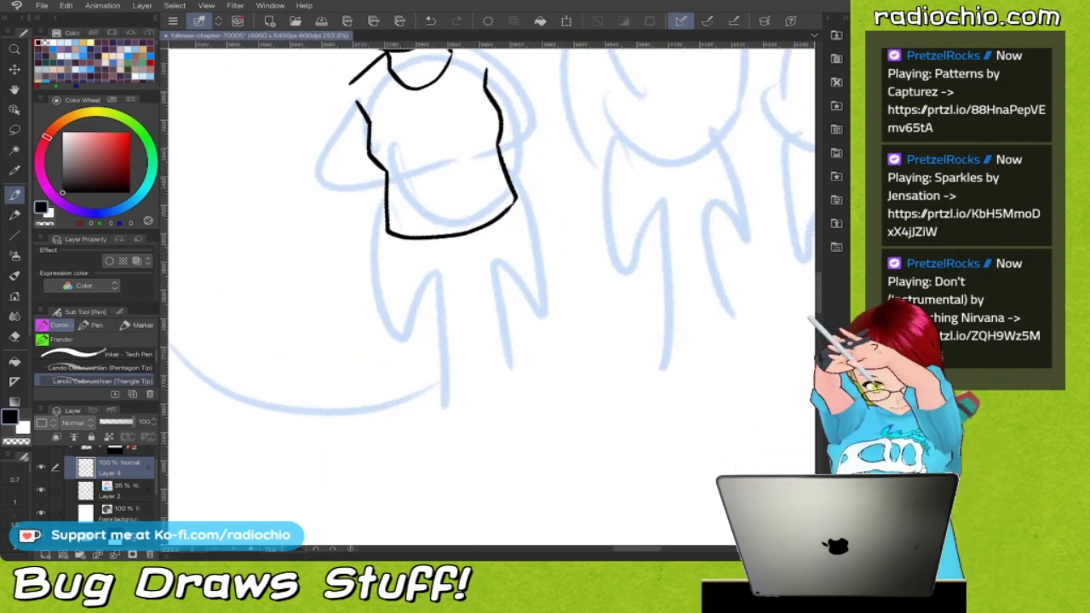
pyautogui.moveTo(388, 237)
pyautogui.mouseDown()
pyautogui.moveTo(385, 274)
pyautogui.moveTo(415, 348)
pyautogui.mouseUp()
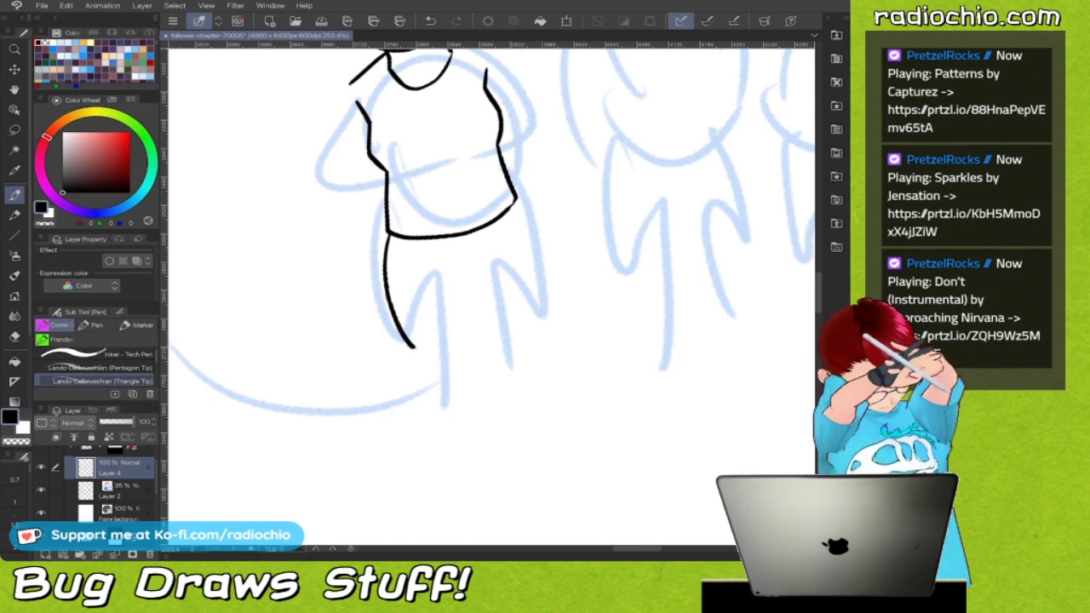
pyautogui.moveTo(514, 200); pyautogui.dragTo(538, 320)
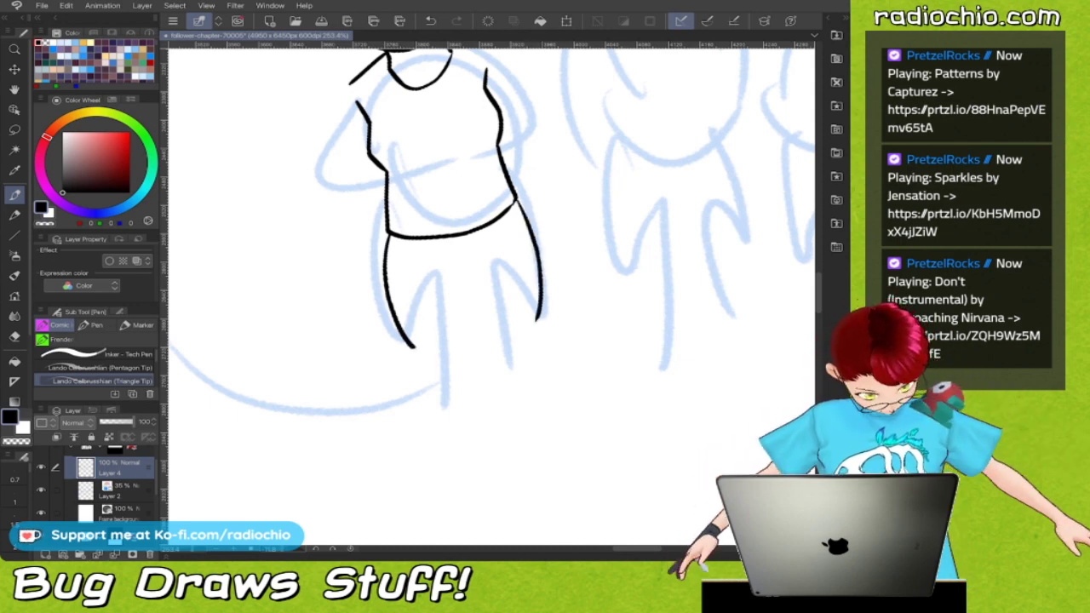
pyautogui.moveTo(433, 254)
pyautogui.mouseDown()
pyautogui.moveTo(461, 263)
pyautogui.moveTo(488, 240)
pyautogui.moveTo(463, 288)
pyautogui.moveTo(458, 346)
pyautogui.mouseUp()
pyautogui.moveTo(465, 262); pyautogui.dragTo(511, 333)
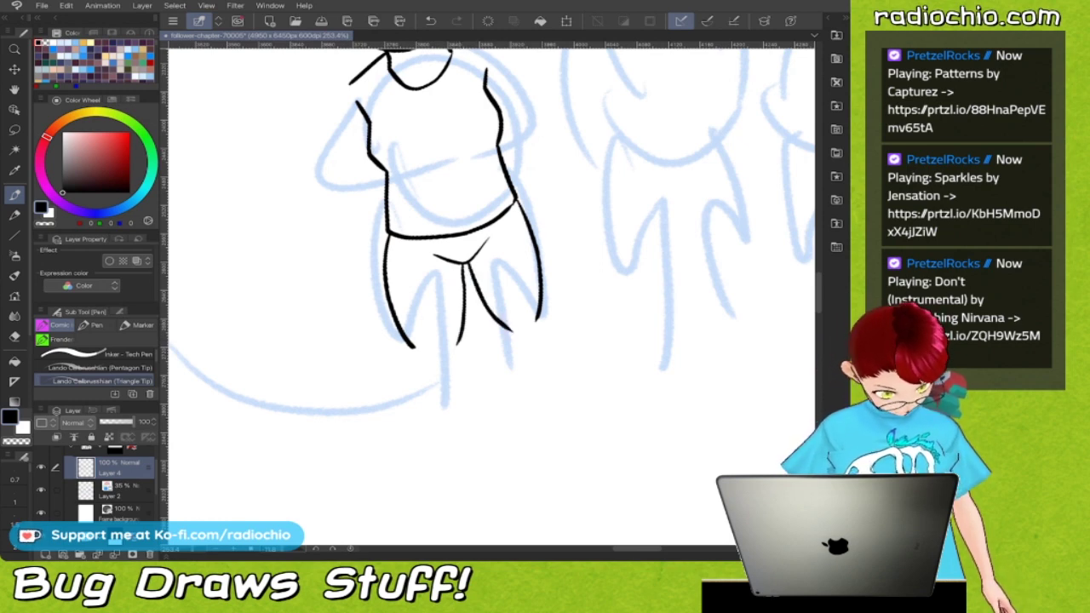
# Ink the first small figure's bent arms on both sides of the torso, with slanted outer edges, pointed elbows and curved undersides
pyautogui.hscroll(-3, 491, 297)
pyautogui.scroll(2, 491, 296)
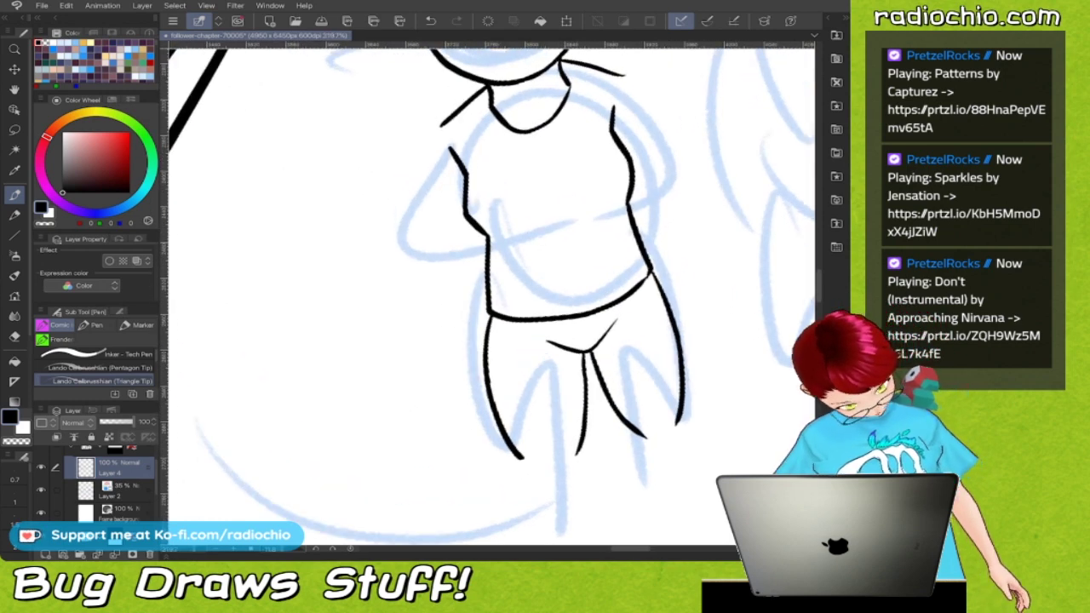
pyautogui.moveTo(440, 124)
pyautogui.mouseDown()
pyautogui.moveTo(409, 223)
pyautogui.moveTo(426, 244)
pyautogui.moveTo(477, 237)
pyautogui.mouseUp()
pyautogui.hscroll(3, 491, 296)
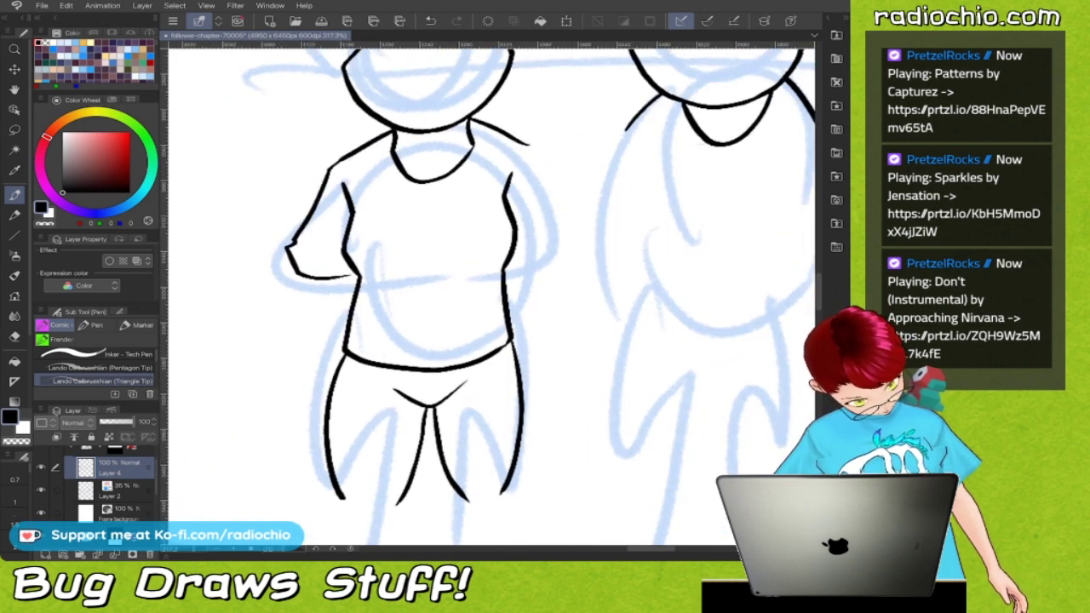
pyautogui.hotkey('ctrl', 'z')
pyautogui.moveTo(525, 143)
pyautogui.mouseDown()
pyautogui.moveTo(562, 260)
pyautogui.moveTo(506, 273)
pyautogui.mouseUp()
pyautogui.press('i')
pyautogui.press('c')
pyautogui.press('p')
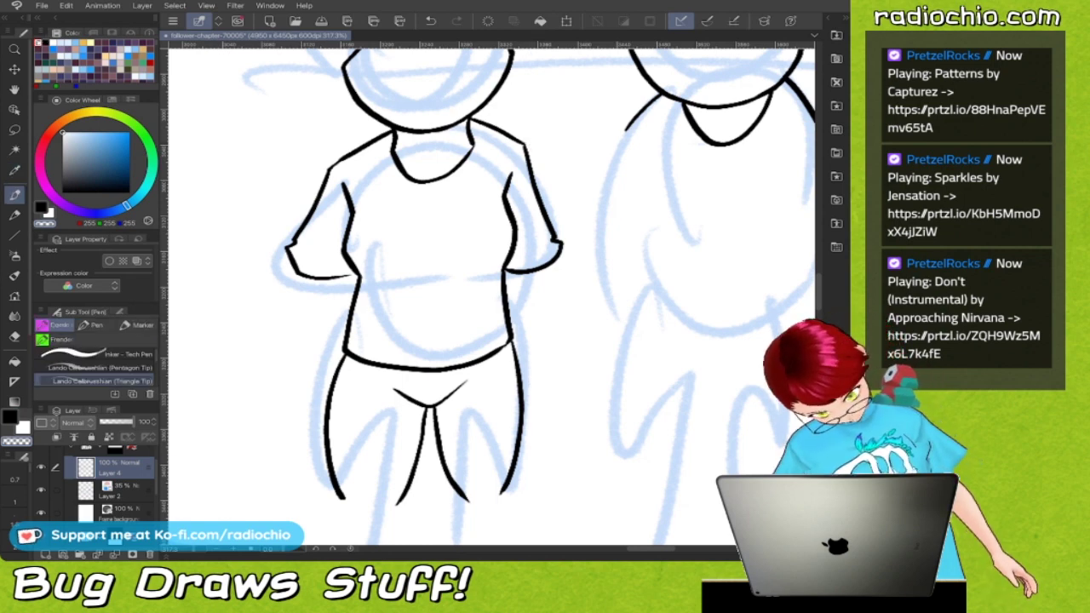
pyautogui.press('i')
pyautogui.press('p')
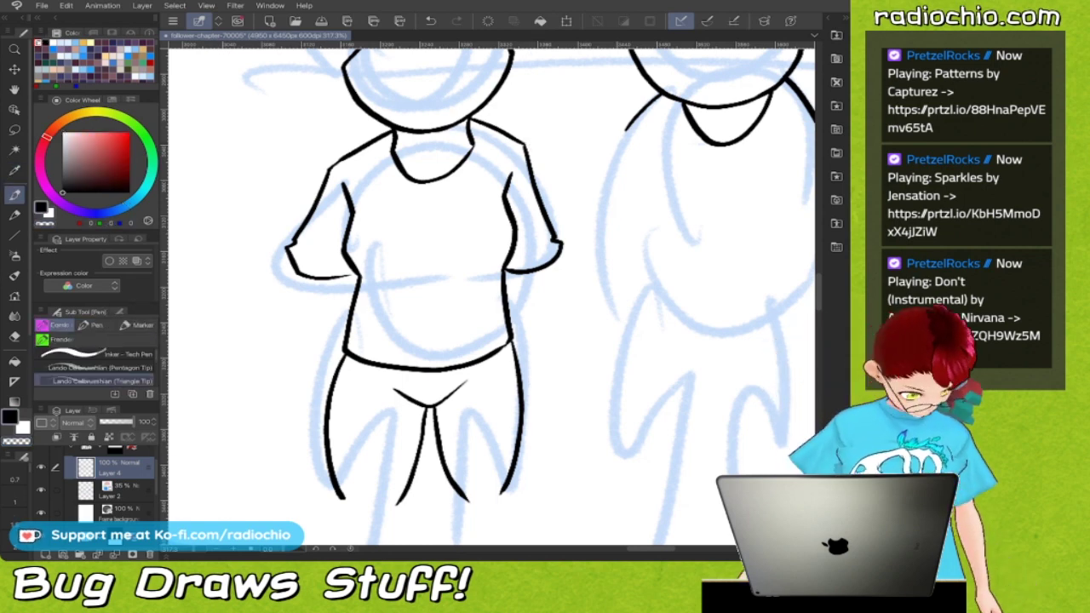
# Extend the first small figure's thigh line at the knee and ink bunched trouser cuffs with creased sides and rounded hems on both legs
pyautogui.scroll(-4, 491, 296)
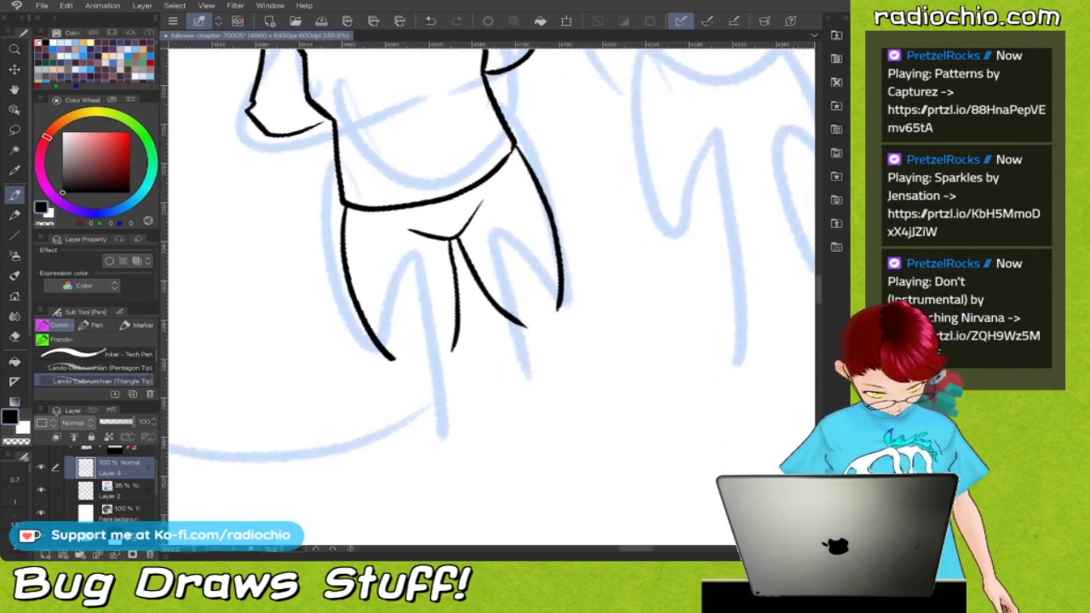
pyautogui.scroll(-3, 491, 296)
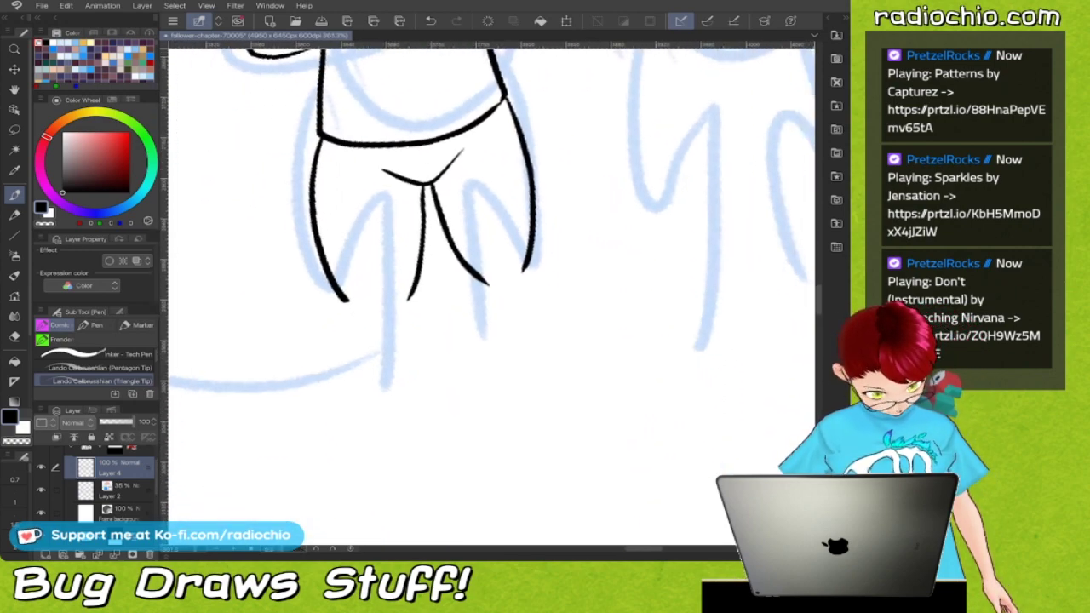
pyautogui.scroll(-1, 491, 296)
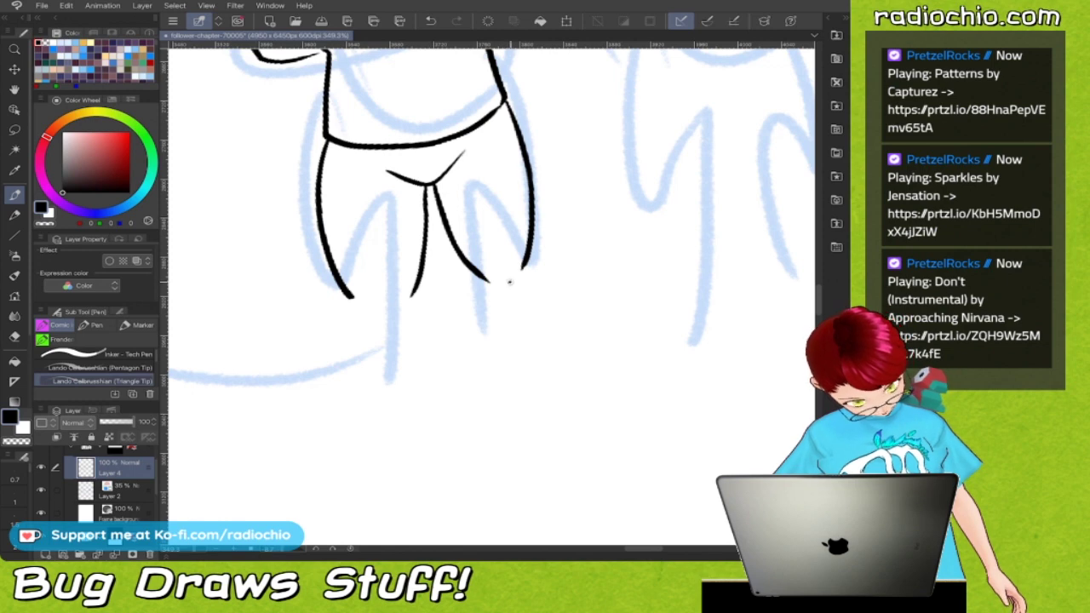
pyautogui.moveTo(347, 294); pyautogui.dragTo(369, 303)
pyautogui.scroll(-2, 491, 296)
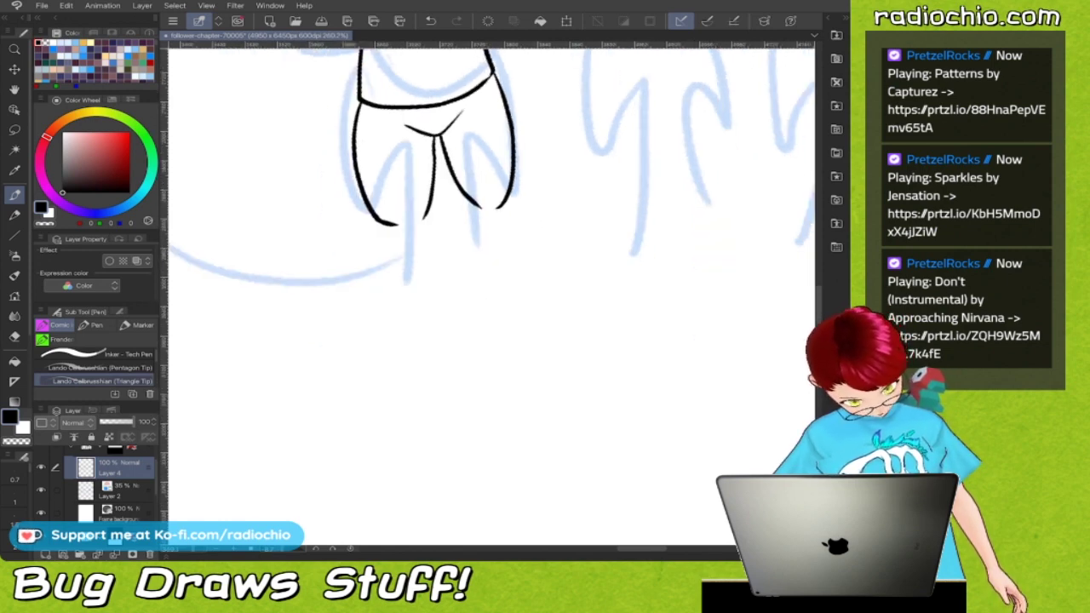
pyautogui.scroll(3, 491, 297)
pyautogui.moveTo(442, 235)
pyautogui.mouseDown()
pyautogui.moveTo(460, 299)
pyautogui.moveTo(501, 311)
pyautogui.moveTo(528, 290)
pyautogui.mouseUp()
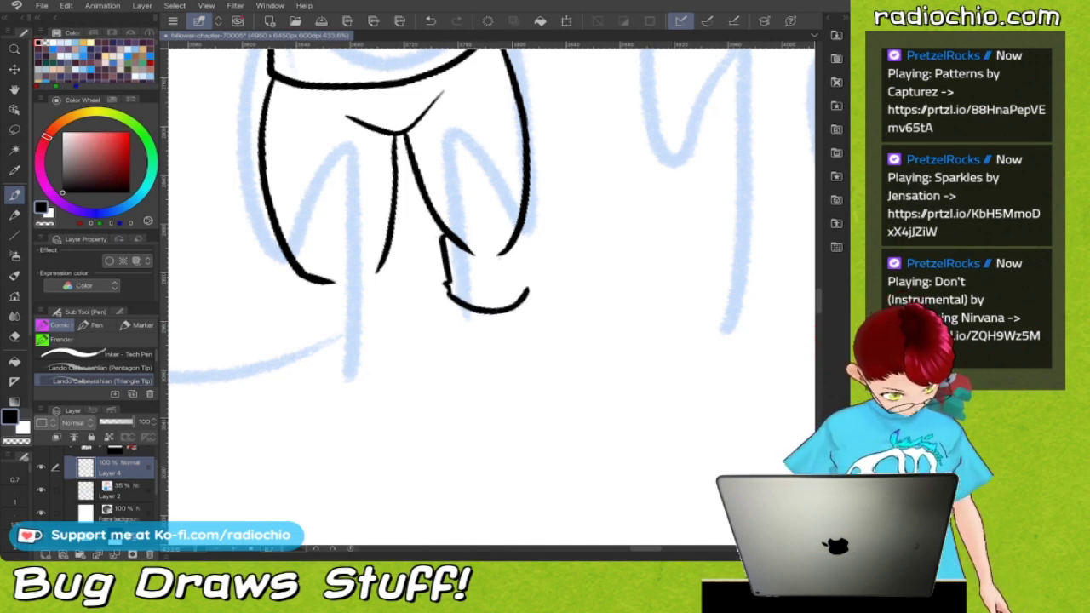
pyautogui.moveTo(515, 241); pyautogui.dragTo(533, 275)
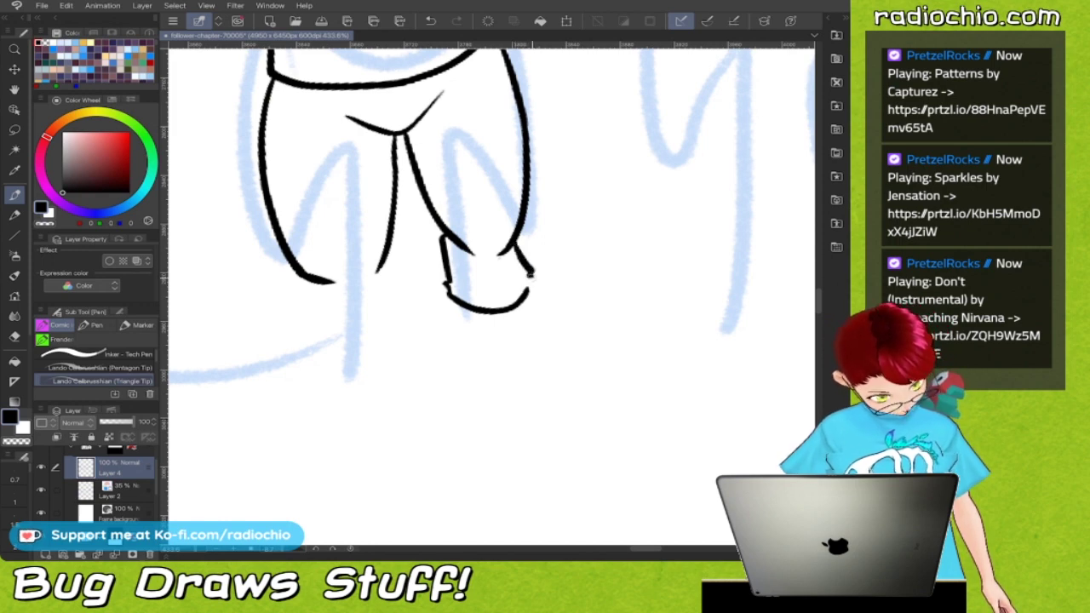
pyautogui.moveTo(304, 282)
pyautogui.mouseDown()
pyautogui.moveTo(301, 330)
pyautogui.moveTo(329, 343)
pyautogui.moveTo(393, 324)
pyautogui.mouseUp()
pyautogui.moveTo(383, 255); pyautogui.dragTo(393, 294)
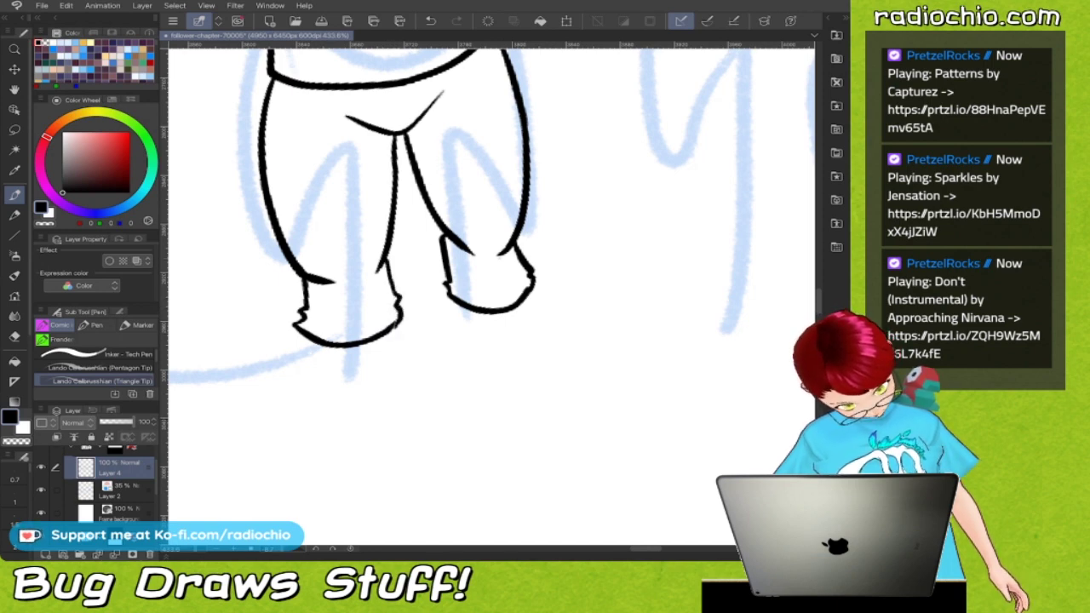
# Ink the first small figure's lower legs as two slightly spreading lines below each knee cuff
pyautogui.scroll(-5, 491, 290)
pyautogui.scroll(2, 492, 290)
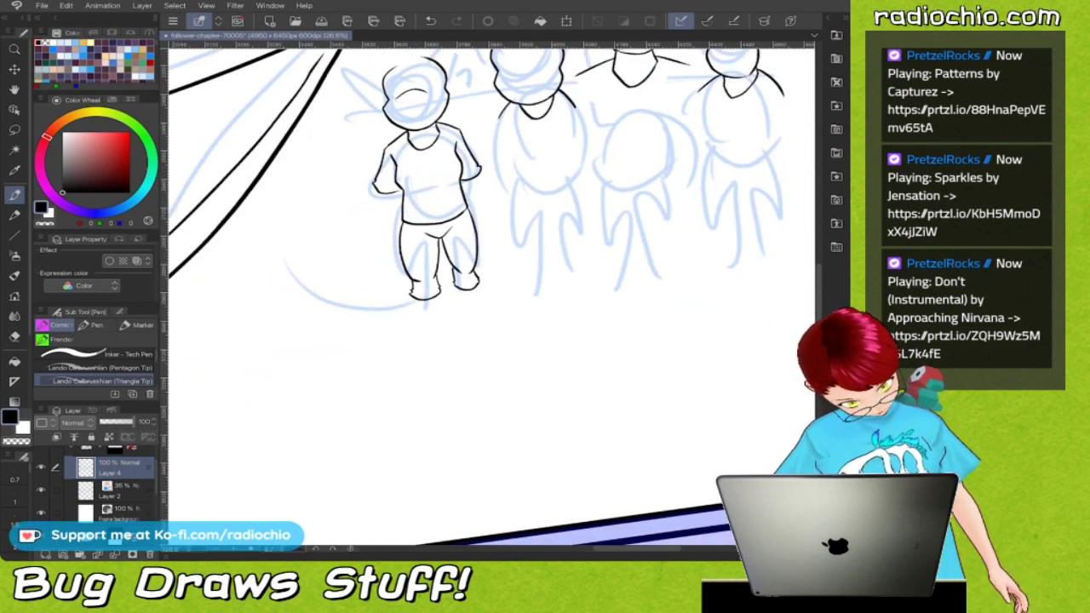
pyautogui.scroll(1, 492, 296)
pyautogui.scroll(-3, 492, 296)
pyautogui.scroll(4, 492, 297)
pyautogui.scroll(-1, 492, 297)
pyautogui.scroll(4, 411, 314)
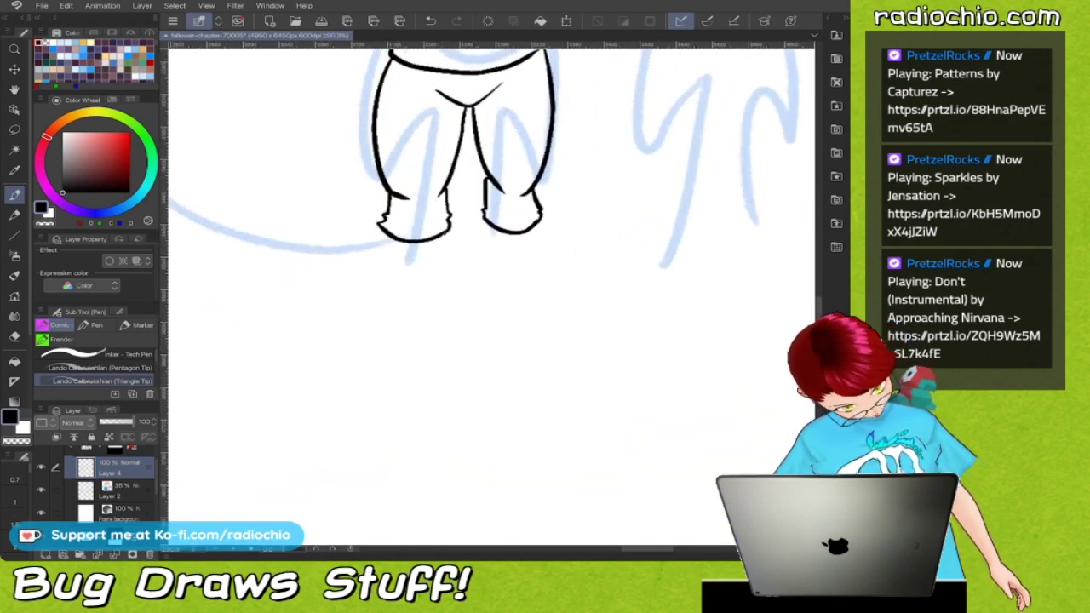
pyautogui.moveTo(389, 237); pyautogui.dragTo(377, 277)
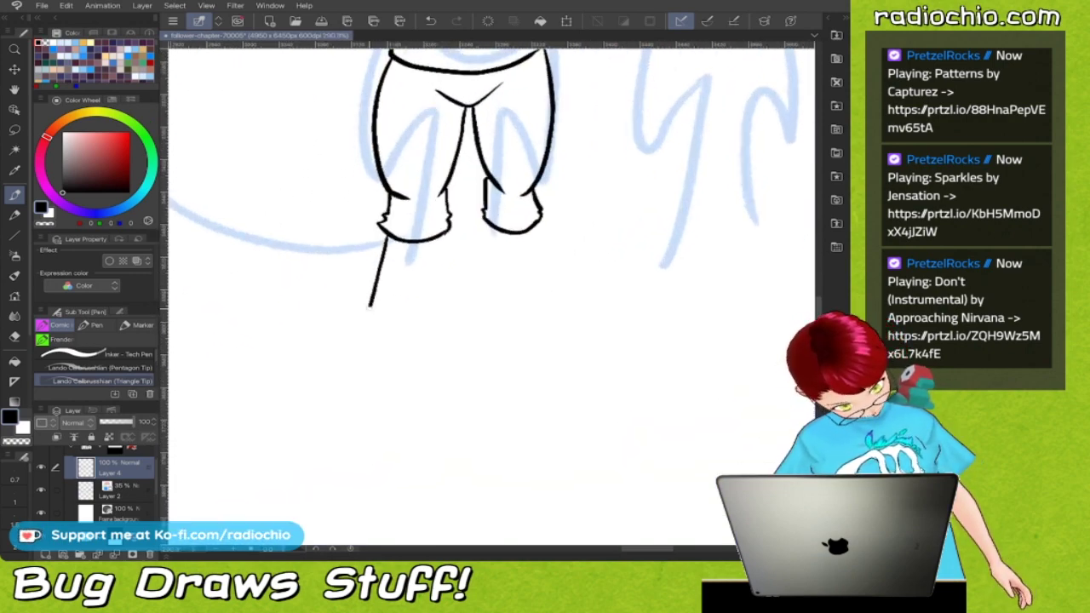
pyautogui.moveTo(446, 232); pyautogui.dragTo(436, 312)
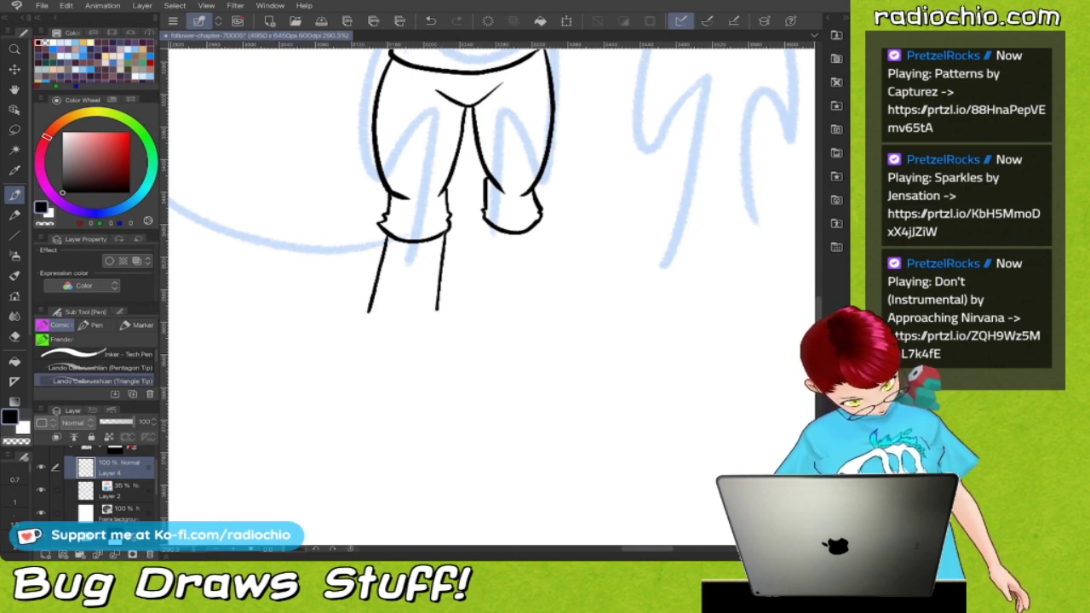
pyautogui.moveTo(489, 219); pyautogui.dragTo(501, 311)
pyautogui.moveTo(536, 220); pyautogui.dragTo(567, 300)
# Ink the second small figure's torso with nearly straight sides and a rounded shirt hem, plus creased arm outlines on both sides
pyautogui.scroll(-6, 469, 297)
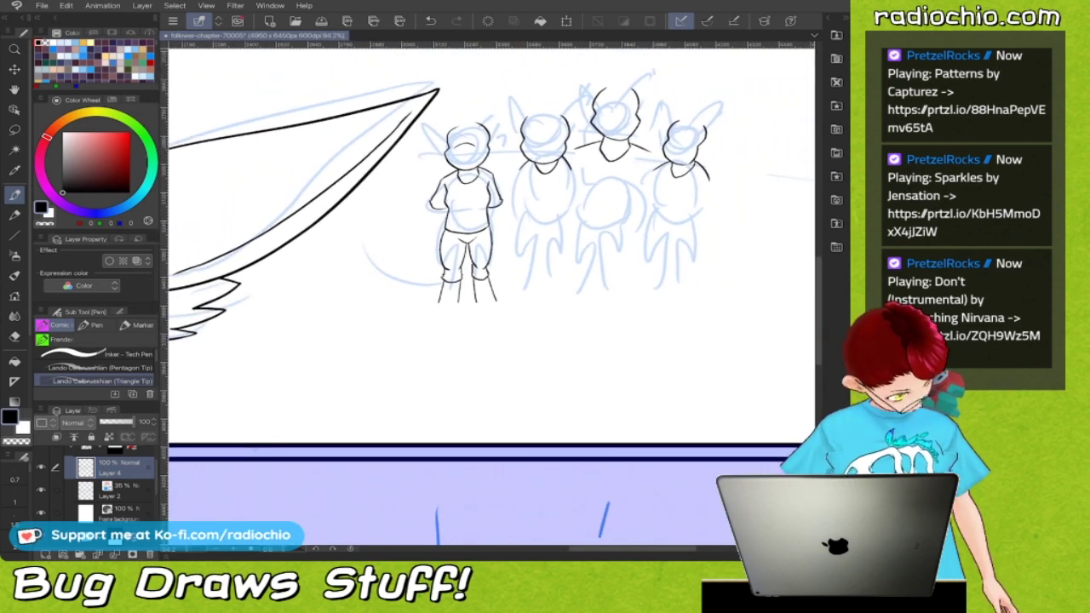
pyautogui.scroll(2, 491, 297)
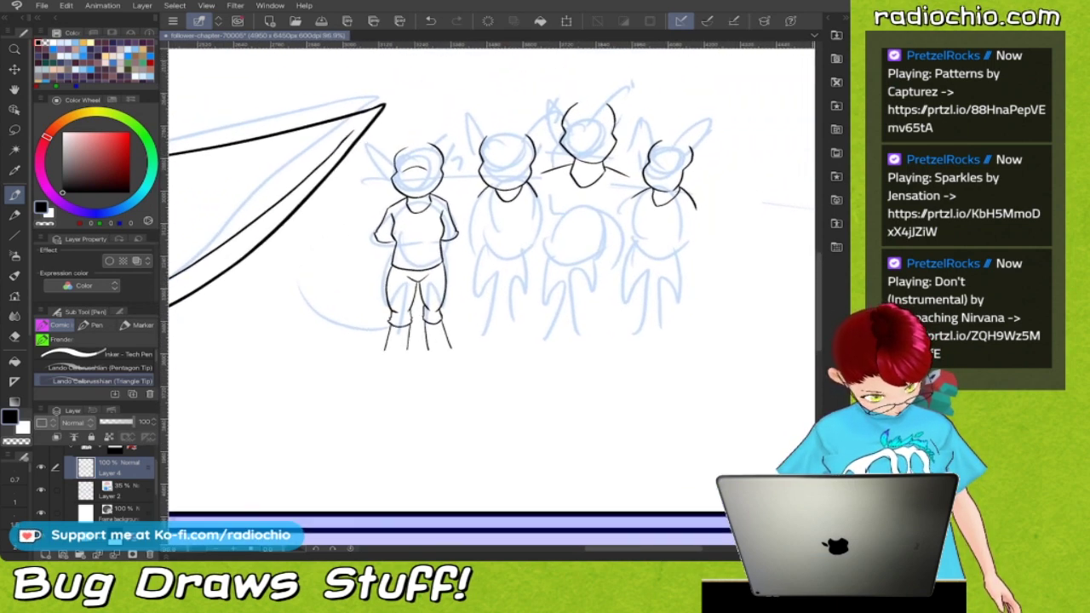
pyautogui.scroll(5, 516, 202)
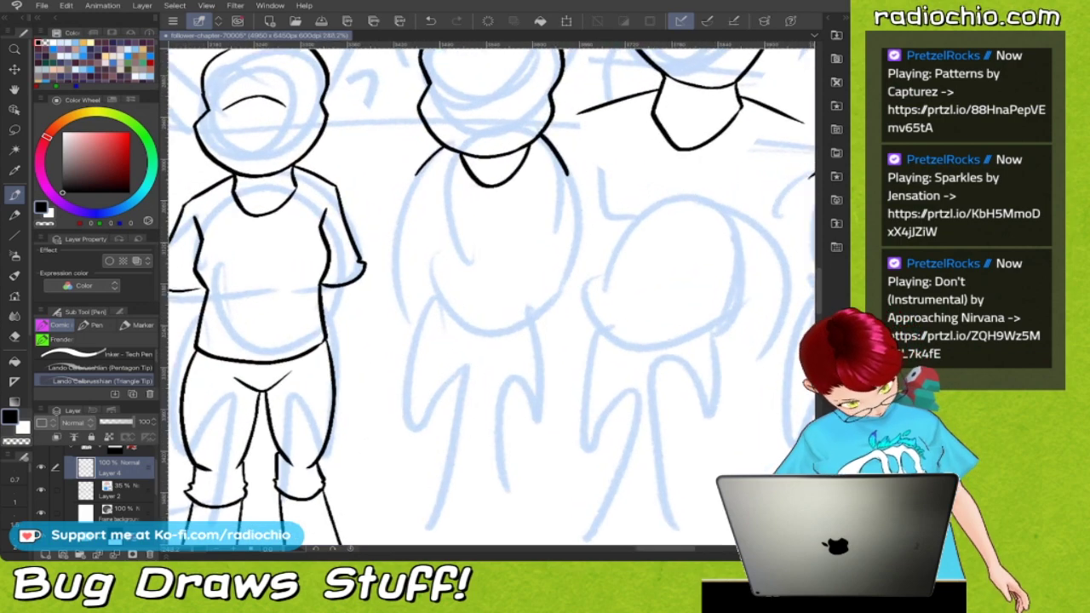
pyautogui.moveTo(432, 181)
pyautogui.mouseDown()
pyautogui.moveTo(430, 300)
pyautogui.moveTo(467, 319)
pyautogui.moveTo(544, 313)
pyautogui.mouseUp()
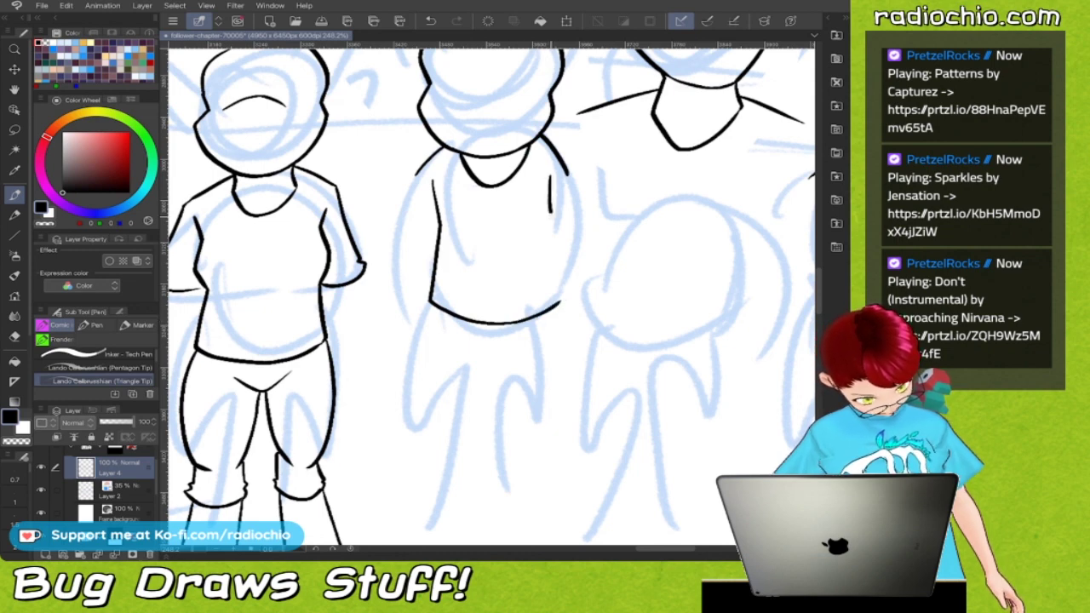
pyautogui.moveTo(550, 212); pyautogui.dragTo(562, 303)
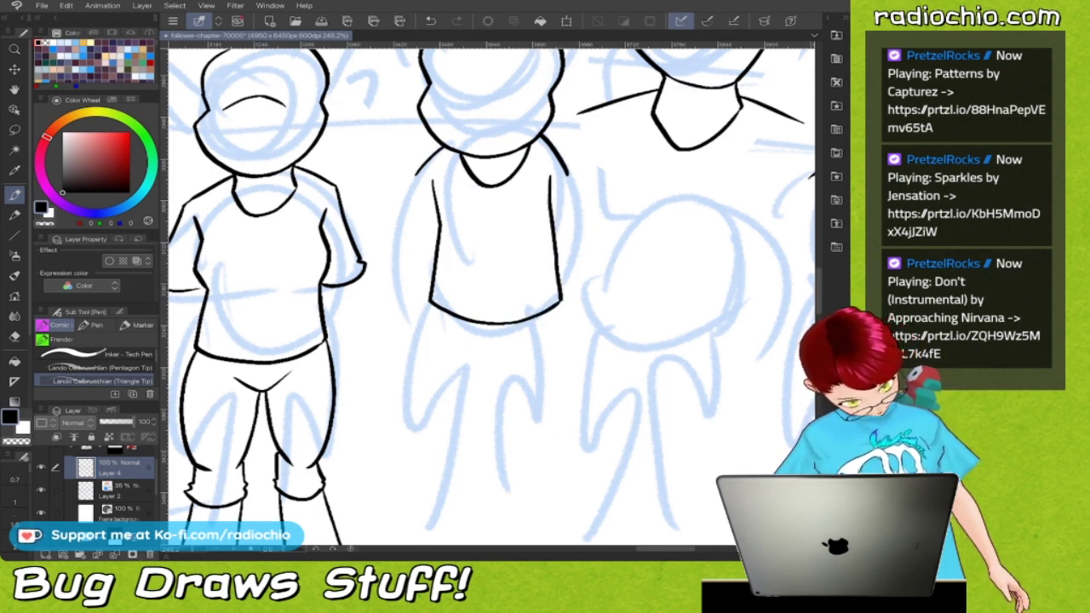
pyautogui.moveTo(416, 174); pyautogui.dragTo(411, 214)
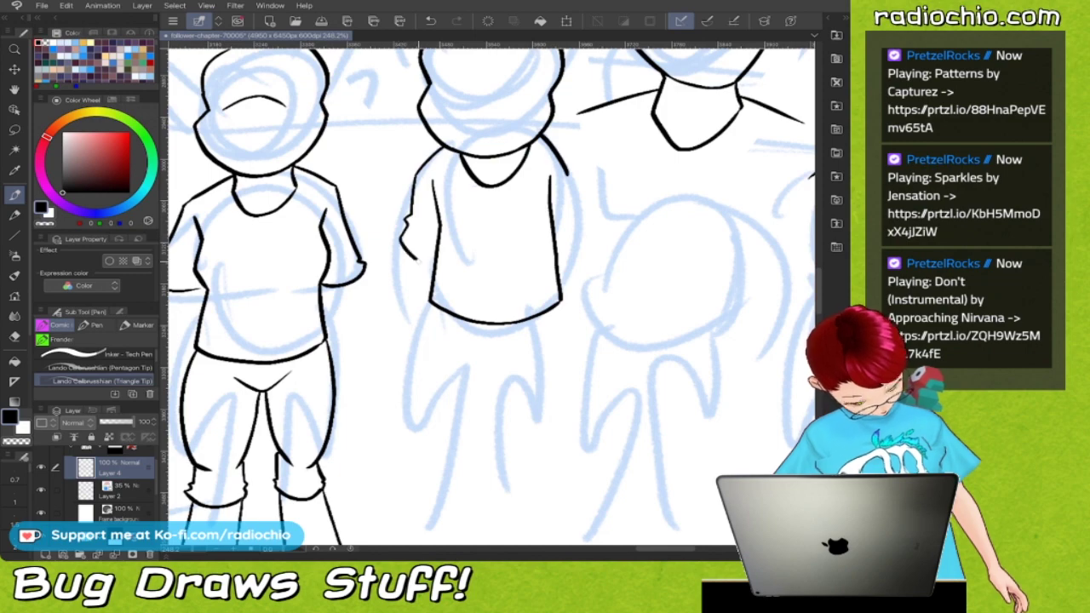
pyautogui.moveTo(566, 170)
pyautogui.mouseDown()
pyautogui.moveTo(576, 219)
pyautogui.moveTo(559, 250)
pyautogui.mouseUp()
# Ink the curved outer thigh lines on both sides of the second small figure, starting at the shirt hem
pyautogui.scroll(-3, 491, 297)
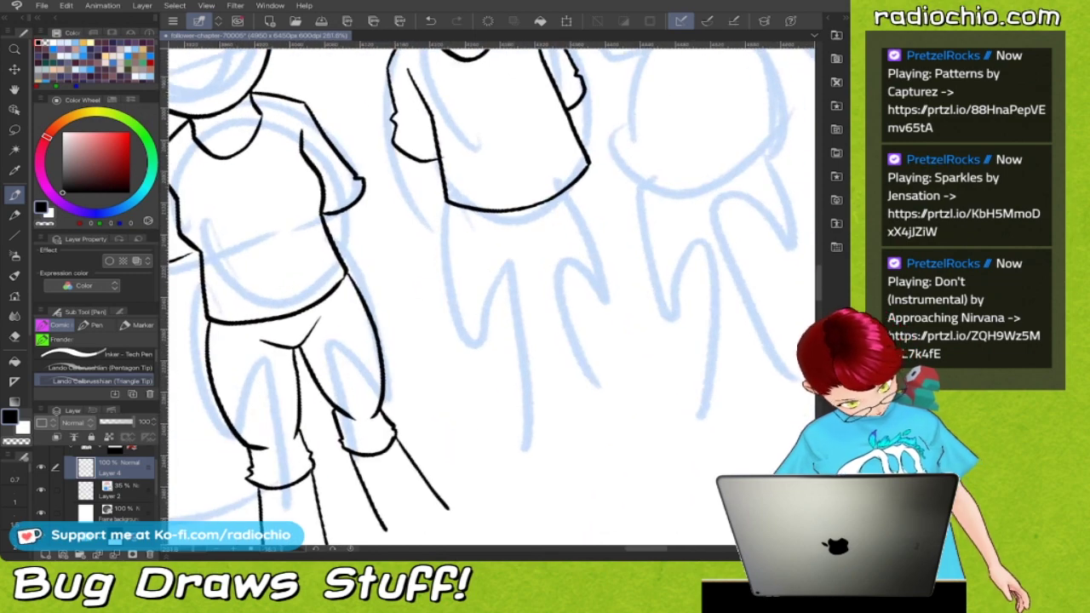
pyautogui.moveTo(448, 204)
pyautogui.mouseDown()
pyautogui.moveTo(458, 302)
pyautogui.moveTo(487, 341)
pyautogui.mouseUp()
pyautogui.moveTo(593, 174)
pyautogui.mouseDown()
pyautogui.moveTo(631, 269)
pyautogui.moveTo(629, 297)
pyautogui.mouseUp()
pyautogui.scroll(-3, 492, 296)
pyautogui.scroll(4, 491, 297)
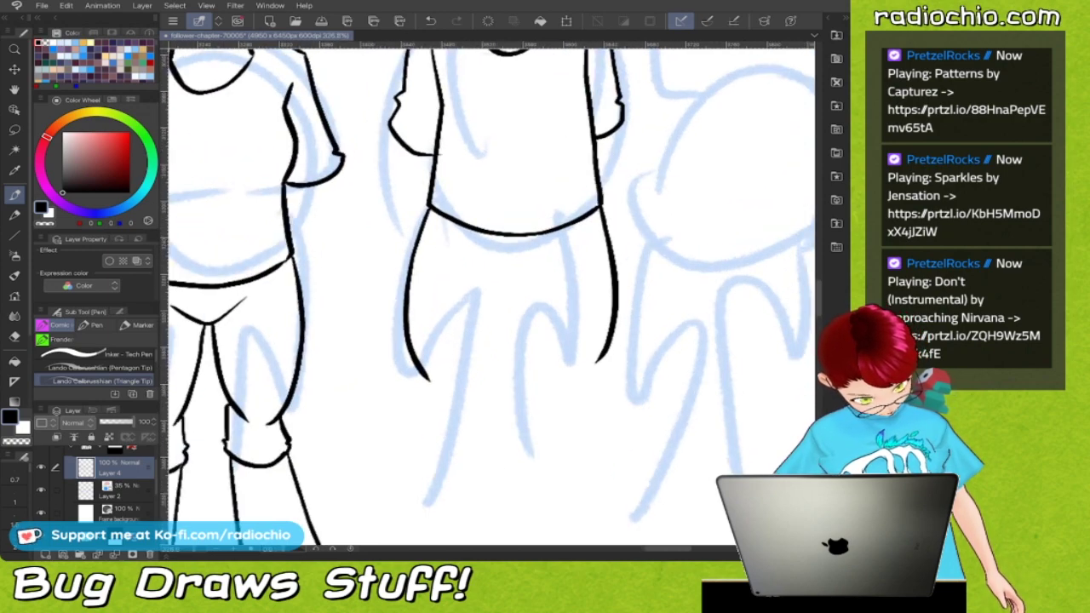
# Ink the second small figure's V-shaped crotch crease and the two inner thigh lines running down from it
pyautogui.moveTo(480, 257)
pyautogui.mouseDown()
pyautogui.moveTo(514, 275)
pyautogui.moveTo(552, 260)
pyautogui.mouseUp()
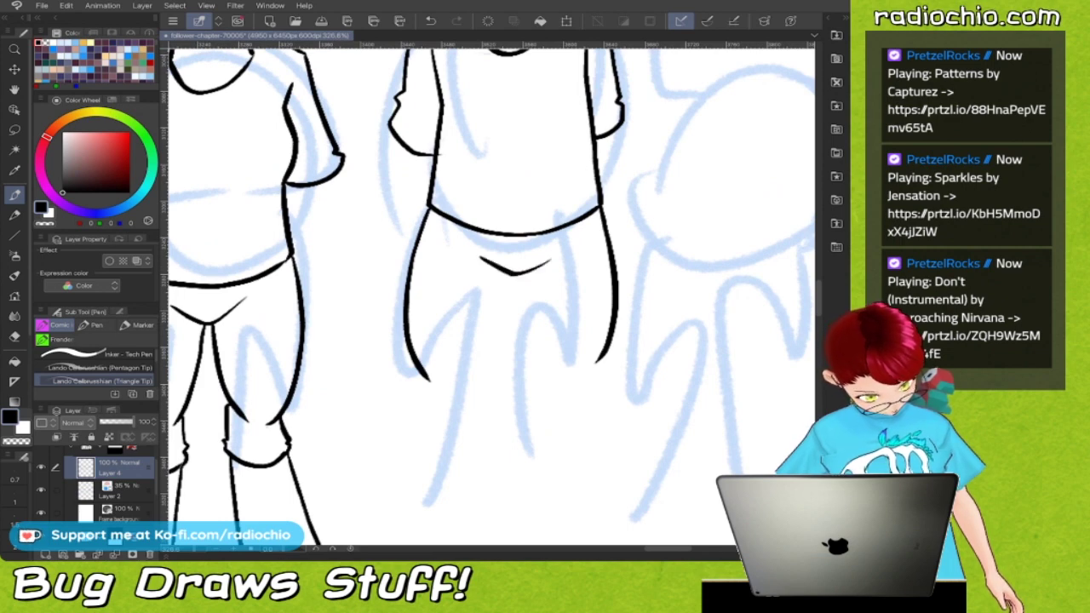
pyautogui.scroll(2, 492, 294)
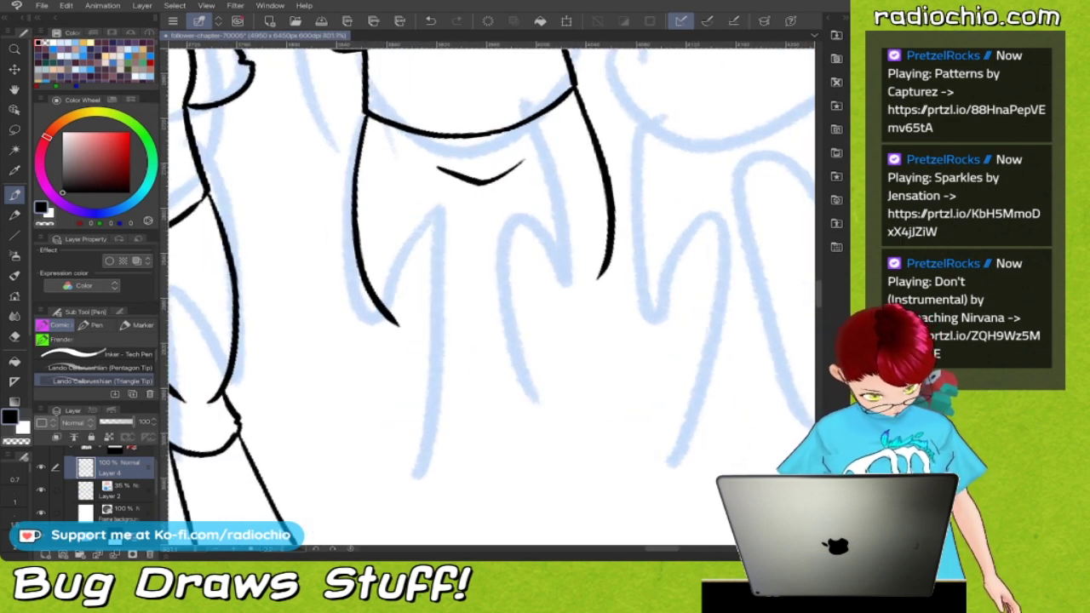
pyautogui.moveTo(478, 180); pyautogui.dragTo(468, 301)
pyautogui.moveTo(482, 183); pyautogui.dragTo(539, 288)
pyautogui.scroll(-2, 492, 297)
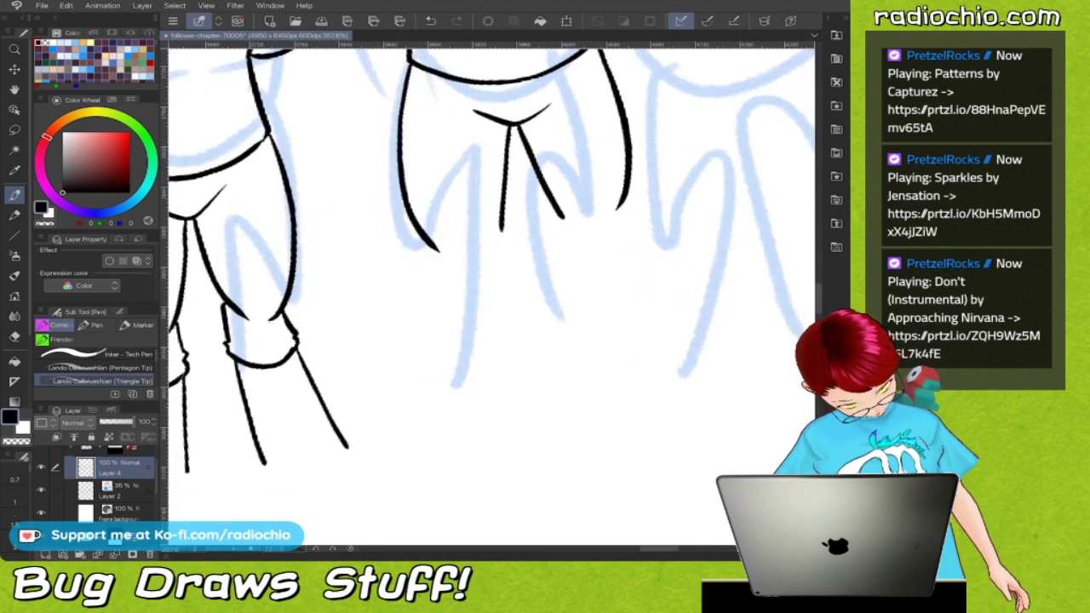
pyautogui.moveTo(502, 220); pyautogui.dragTo(498, 254)
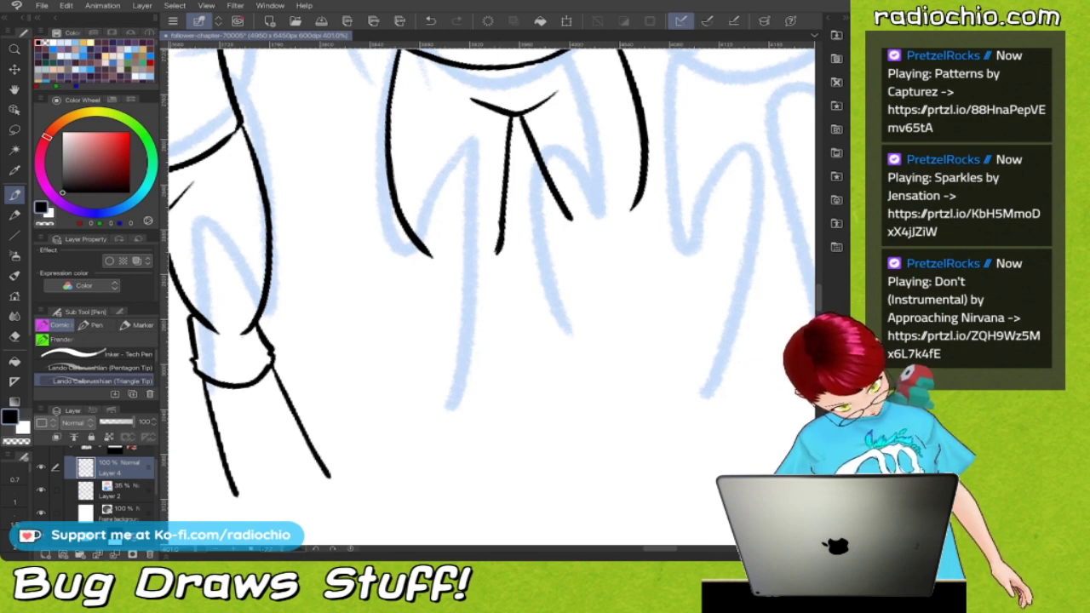
# Curve the second small figure's outer thigh lines inward at the knees and ink a trouser cuff with a rounded hem on each leg
pyautogui.moveTo(428, 253); pyautogui.dragTo(467, 260)
pyautogui.moveTo(598, 230); pyautogui.dragTo(637, 205)
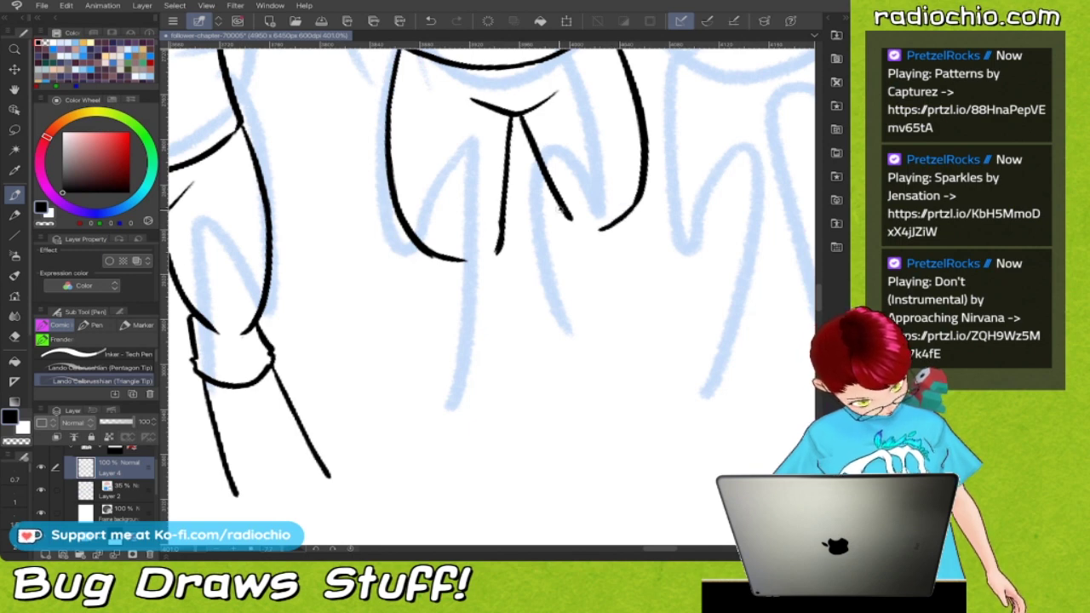
pyautogui.moveTo(554, 204)
pyautogui.mouseDown()
pyautogui.moveTo(572, 272)
pyautogui.moveTo(639, 279)
pyautogui.moveTo(654, 268)
pyautogui.mouseUp()
pyautogui.moveTo(632, 207)
pyautogui.mouseDown()
pyautogui.moveTo(658, 251)
pyautogui.moveTo(653, 271)
pyautogui.mouseUp()
pyautogui.moveTo(422, 252)
pyautogui.mouseDown()
pyautogui.moveTo(411, 300)
pyautogui.moveTo(443, 331)
pyautogui.moveTo(503, 308)
pyautogui.mouseUp()
pyautogui.moveTo(497, 249); pyautogui.dragTo(506, 297)
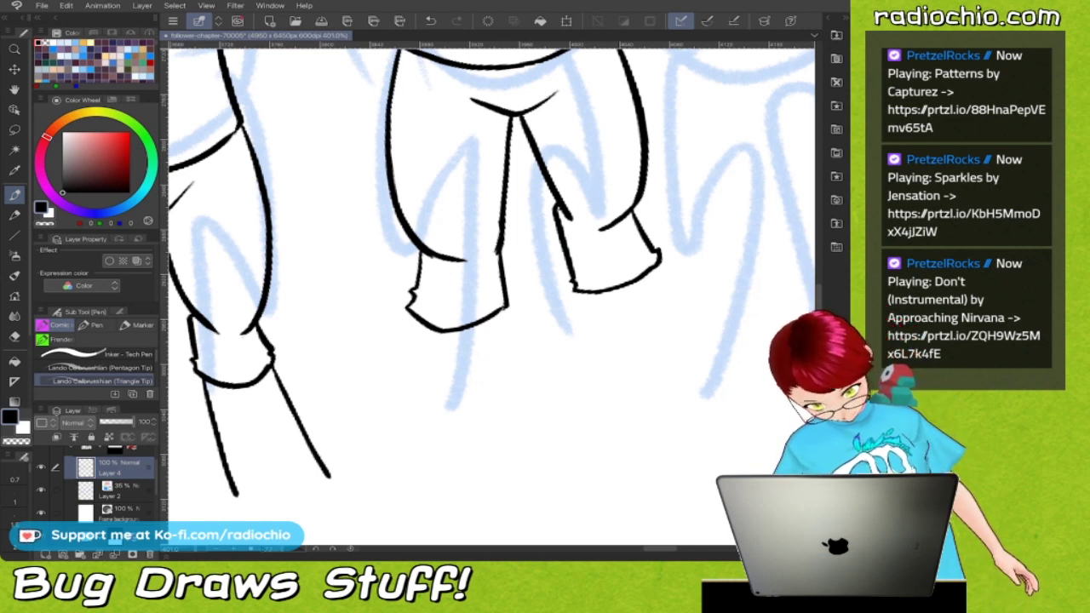
pyautogui.press('i')
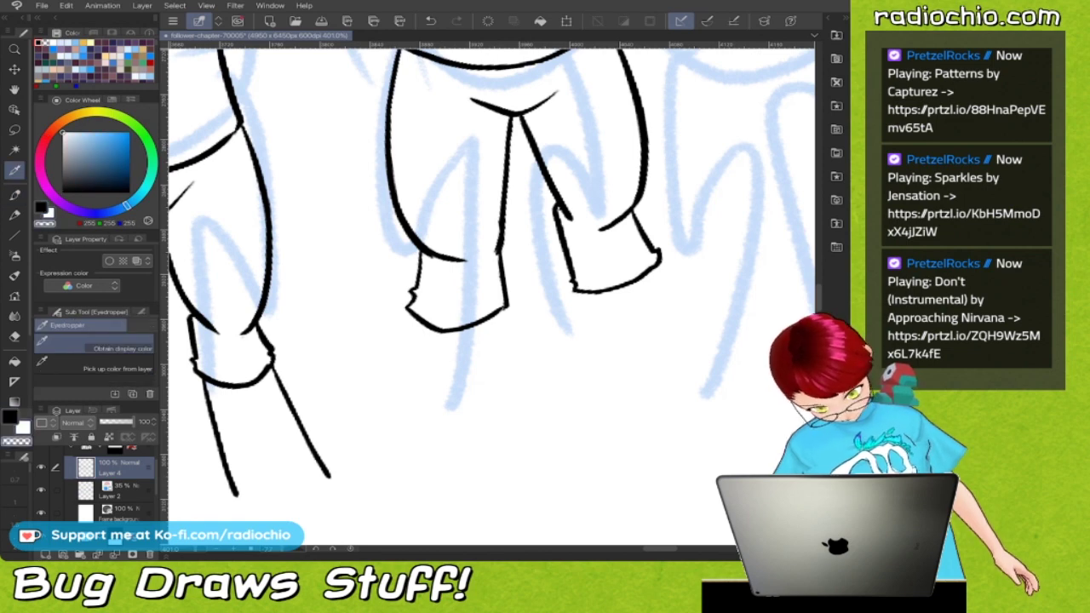
pyautogui.press('p')
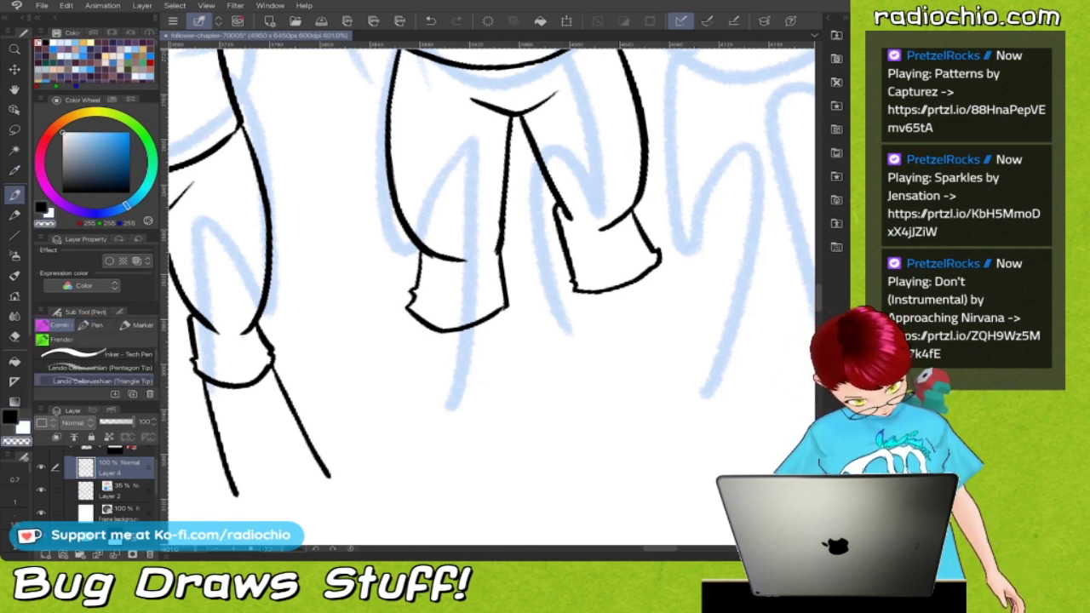
pyautogui.press('i')
pyautogui.press('p')
# Ink the second small figure's lower legs as two lines below each knee cuff, and thicken one inner shin line
pyautogui.scroll(-2, 491, 296)
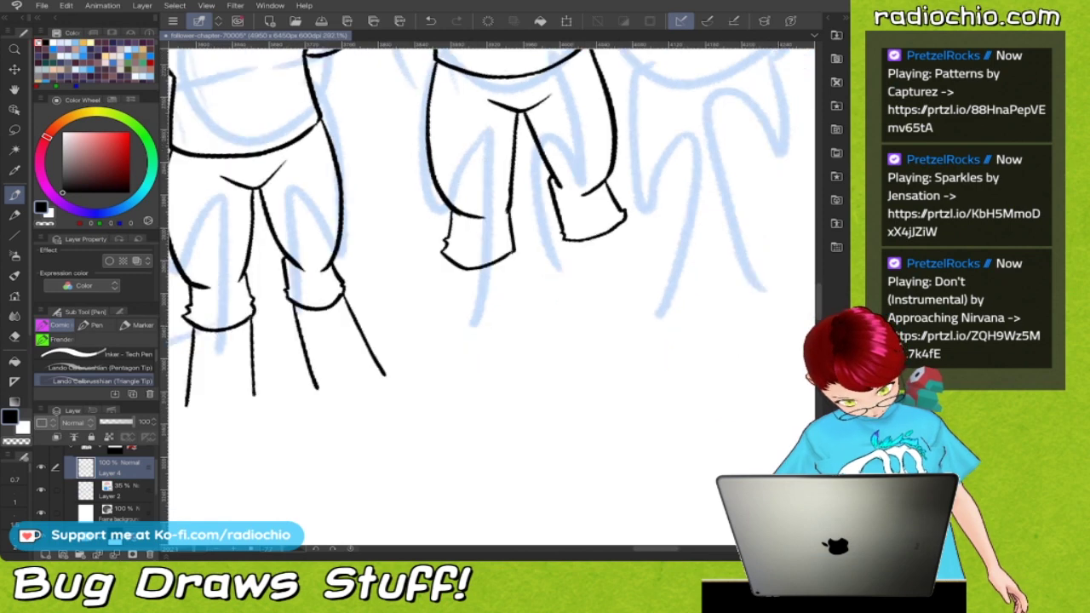
pyautogui.scroll(2, 492, 296)
pyautogui.moveTo(440, 220); pyautogui.dragTo(449, 339)
pyautogui.moveTo(516, 204); pyautogui.dragTo(537, 323)
pyautogui.scroll(-2, 492, 296)
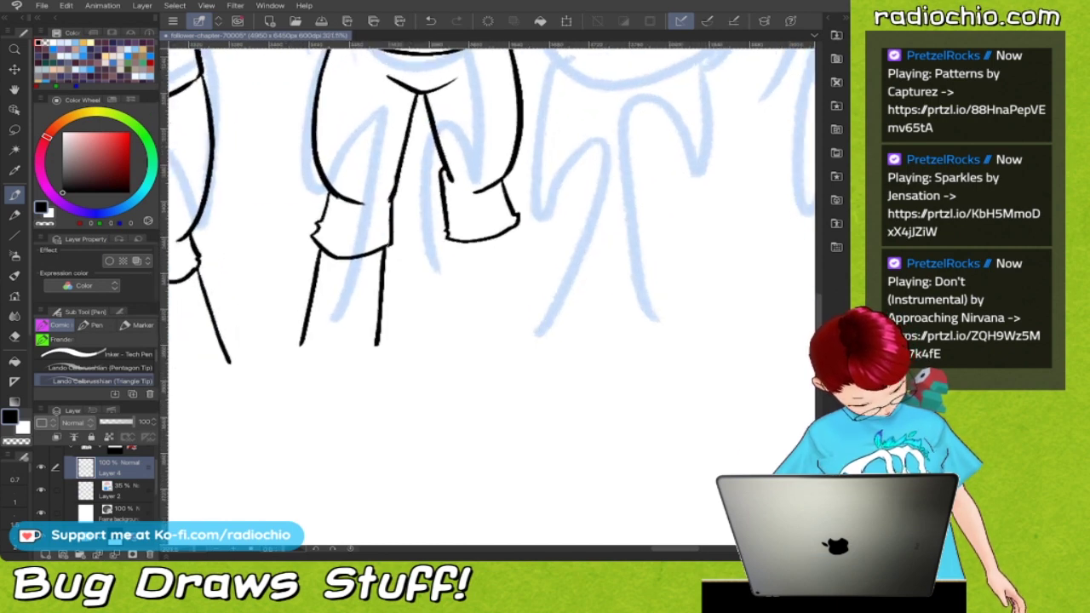
pyautogui.moveTo(454, 241); pyautogui.dragTo(474, 331)
pyautogui.moveTo(507, 227); pyautogui.dragTo(548, 341)
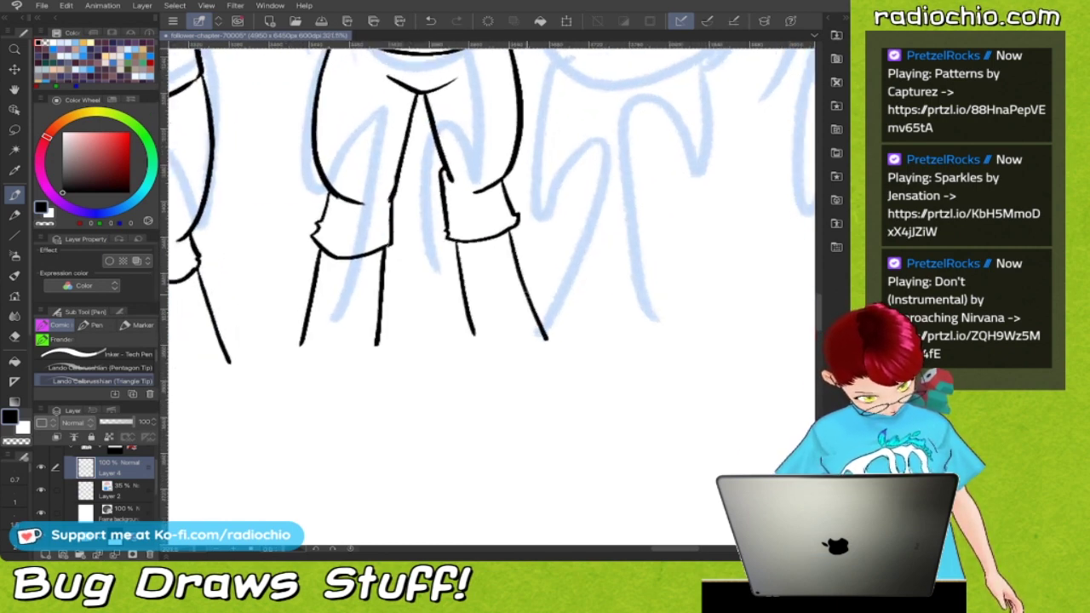
pyautogui.moveTo(457, 255); pyautogui.dragTo(469, 316)
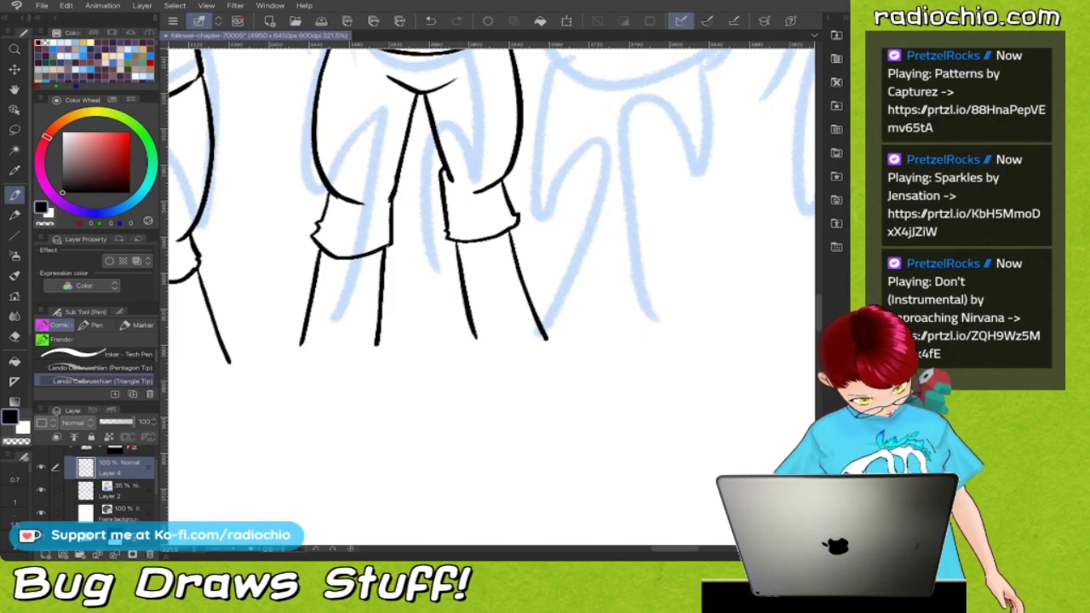
# Ink the third small figure's torso with two side lines running down from the shoulders and a curved shirt hem
pyautogui.scroll(-8, 452, 305)
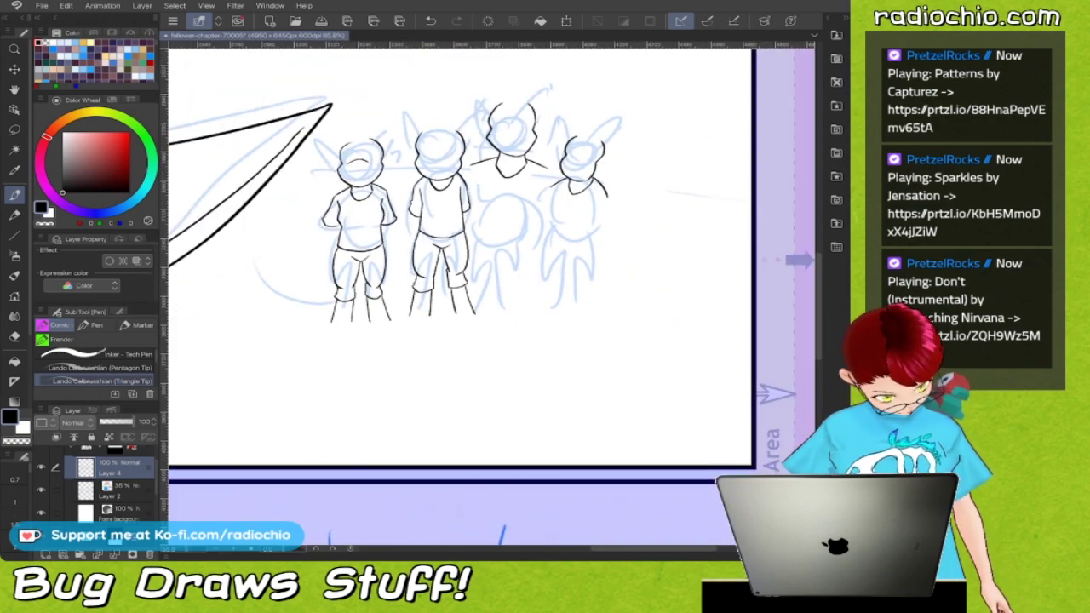
pyautogui.scroll(4, 542, 201)
pyautogui.scroll(1, 522, 127)
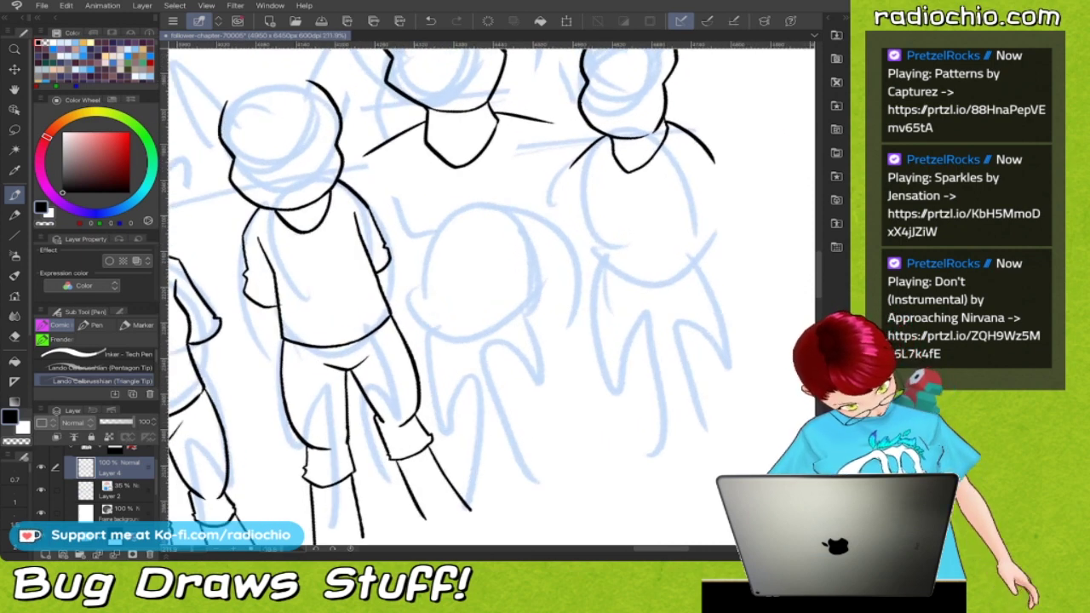
pyautogui.moveTo(400, 198)
pyautogui.mouseDown()
pyautogui.moveTo(421, 237)
pyautogui.moveTo(431, 302)
pyautogui.moveTo(503, 313)
pyautogui.moveTo(543, 300)
pyautogui.mouseUp()
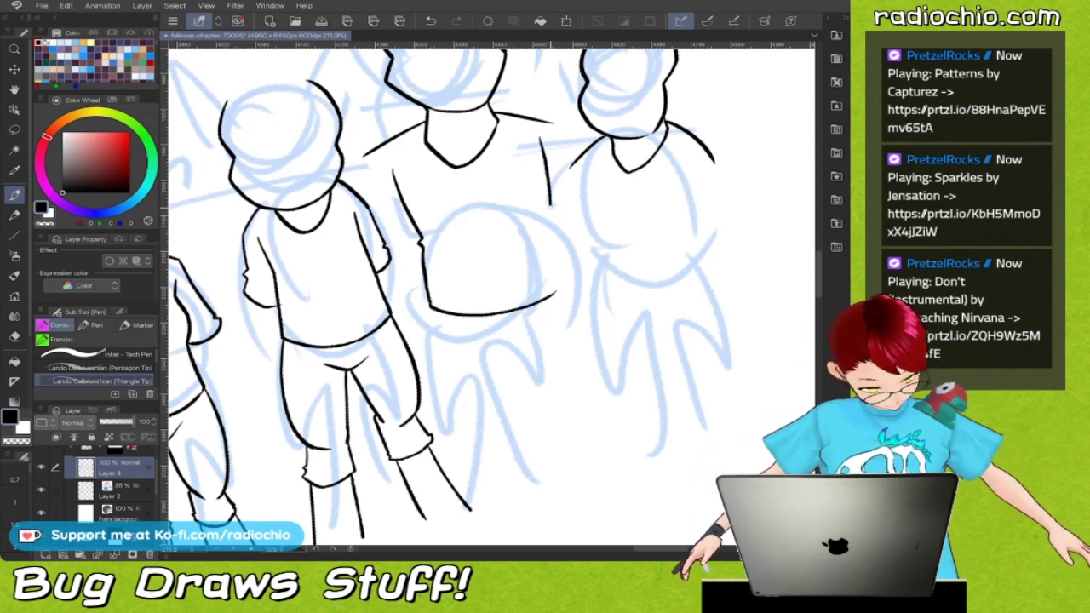
pyautogui.moveTo(542, 140); pyautogui.dragTo(552, 214)
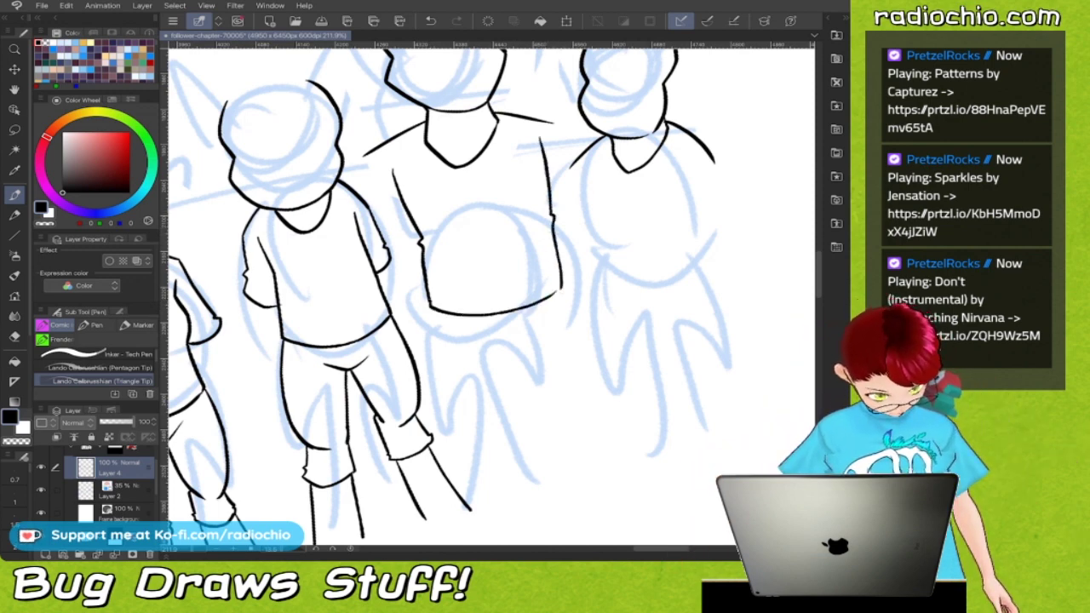
pyautogui.scroll(3, 586, 252)
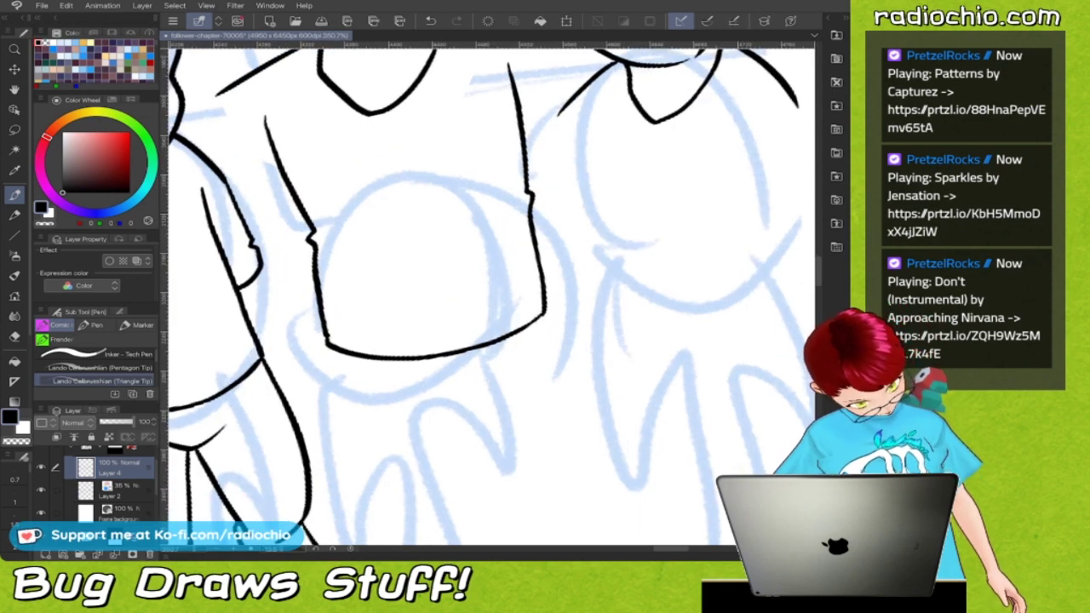
# Ink the third small figure's curved outer thigh lines from both ends of the shirt hem, redrawing the first one longer
pyautogui.scroll(-3, 537, 315)
pyautogui.scroll(1, 481, 146)
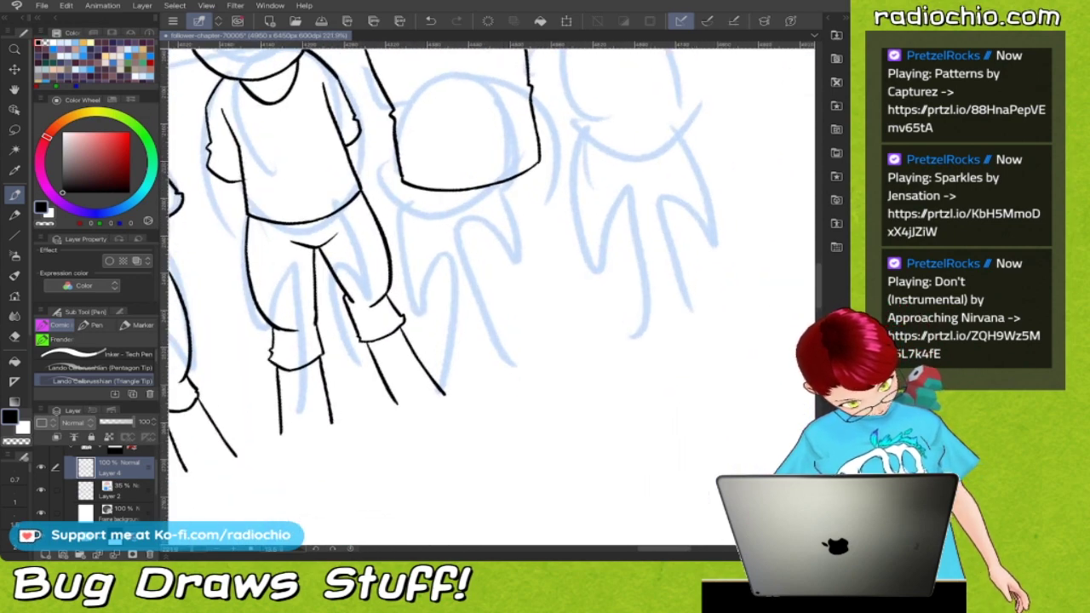
pyautogui.moveTo(400, 185)
pyautogui.mouseDown()
pyautogui.moveTo(404, 262)
pyautogui.moveTo(425, 291)
pyautogui.mouseUp()
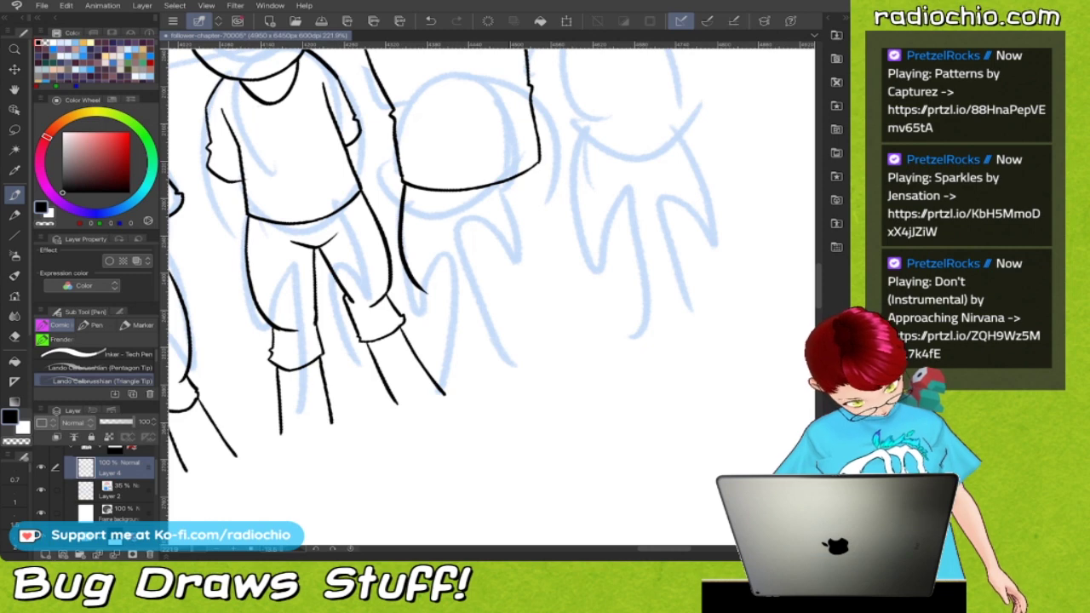
pyautogui.hotkey('ctrl', 'z')
pyautogui.moveTo(402, 194)
pyautogui.mouseDown()
pyautogui.moveTo(408, 275)
pyautogui.moveTo(447, 314)
pyautogui.mouseUp()
pyautogui.moveTo(539, 164)
pyautogui.mouseDown()
pyautogui.moveTo(574, 236)
pyautogui.moveTo(581, 283)
pyautogui.mouseUp()
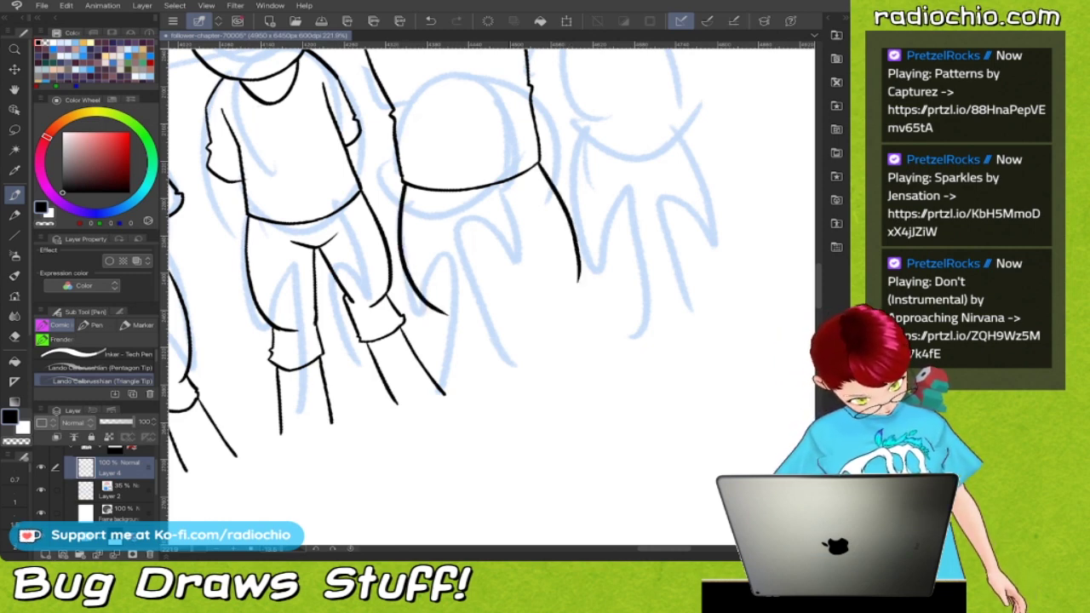
# Lasso the inked third figure and transform it to sit slightly higher beside the second figure
pyautogui.scroll(-5, 521, 358)
pyautogui.scroll(1, 521, 358)
pyautogui.scroll(3, 579, 179)
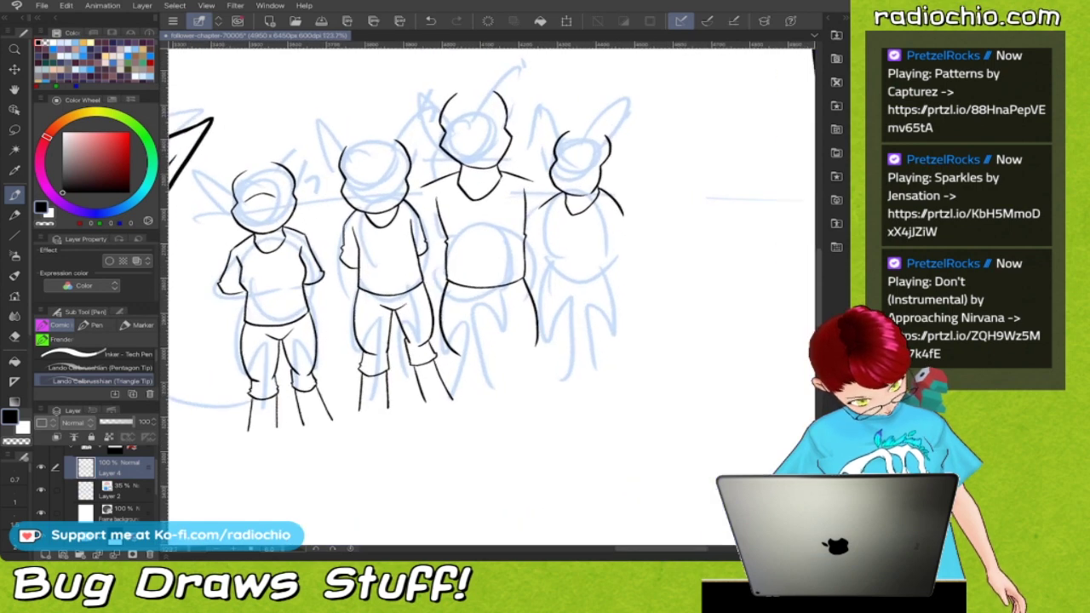
pyautogui.press('m')
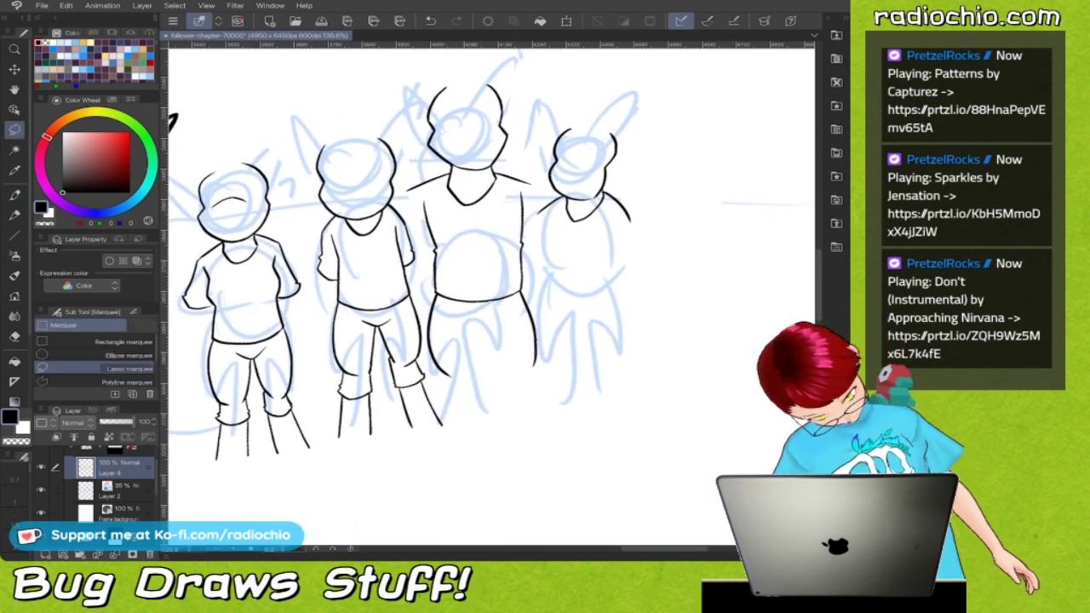
pyautogui.moveTo(518, 91)
pyautogui.mouseDown()
pyautogui.moveTo(459, 68)
pyautogui.moveTo(416, 111)
pyautogui.moveTo(406, 179)
pyautogui.mouseUp()
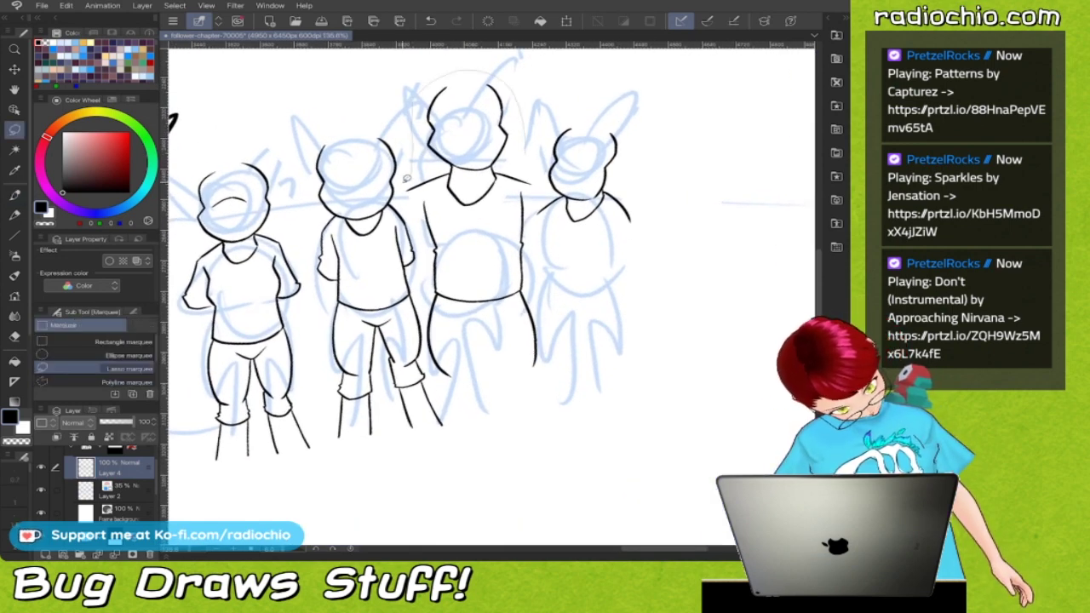
pyautogui.moveTo(431, 269)
pyautogui.mouseDown()
pyautogui.moveTo(427, 312)
pyautogui.moveTo(473, 395)
pyautogui.moveTo(549, 374)
pyautogui.moveTo(533, 204)
pyautogui.moveTo(545, 187)
pyautogui.moveTo(528, 144)
pyautogui.mouseUp()
pyautogui.hotkey('ctrl', 't')
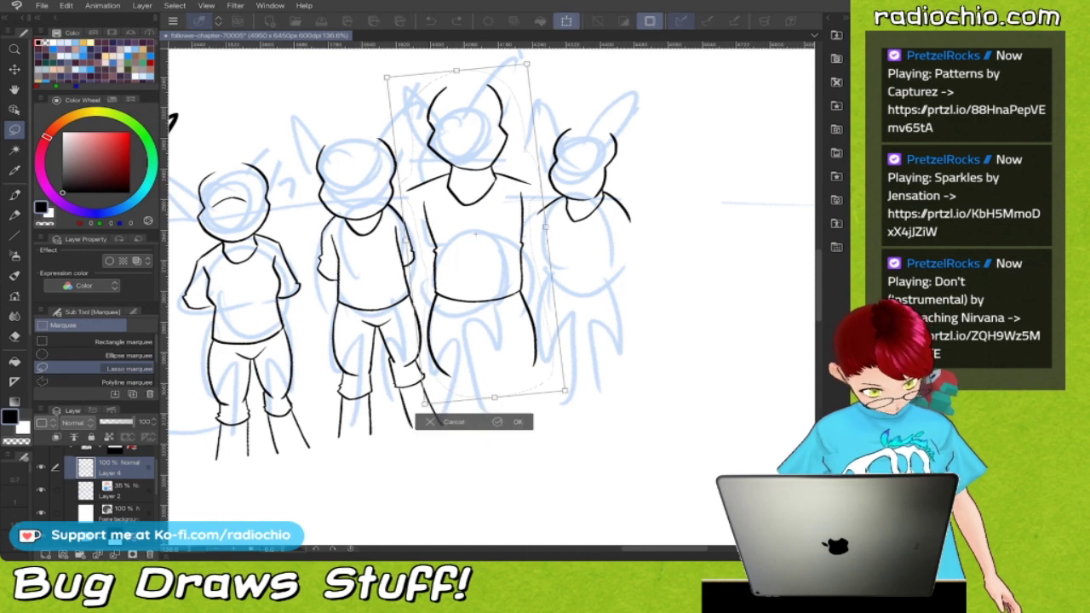
pyautogui.scroll(-3, 531, 284)
pyautogui.moveTo(531, 283); pyautogui.dragTo(533, 269)
pyautogui.moveTo(515, 214); pyautogui.dragTo(515, 227)
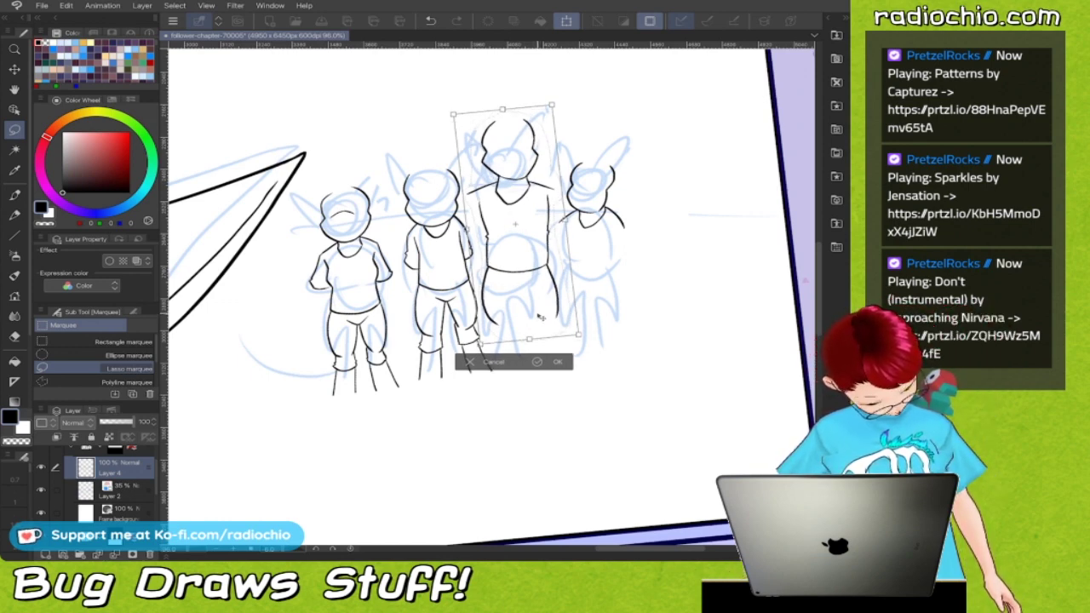
pyautogui.click(549, 363)
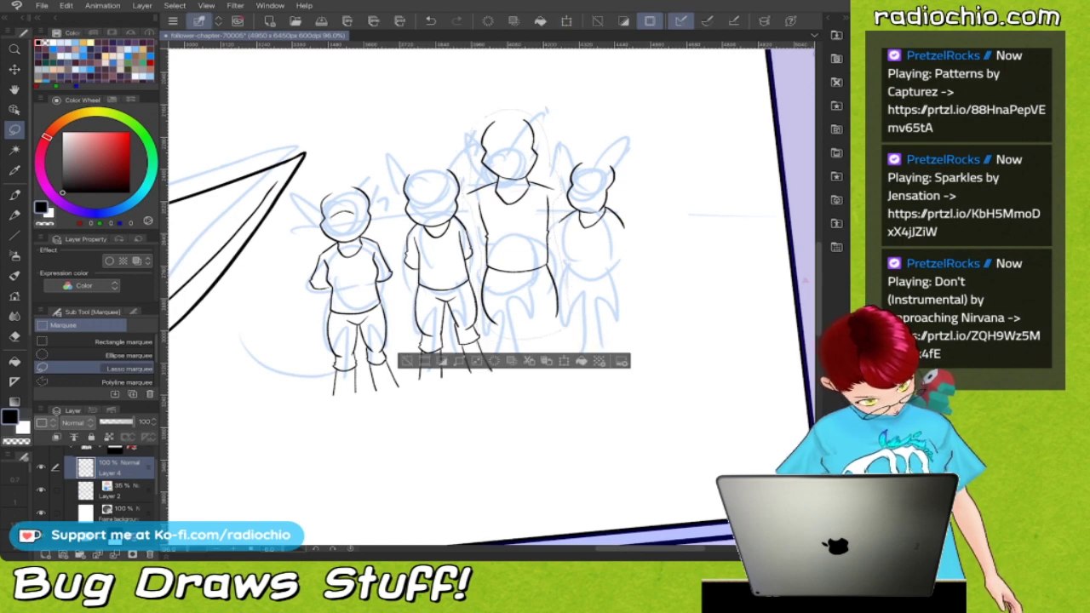
# Scale the selected third figure down slightly, apply the transform and clear the selection
pyautogui.hotkey('ctrl', 't')
pyautogui.moveTo(551, 104); pyautogui.dragTo(548, 116)
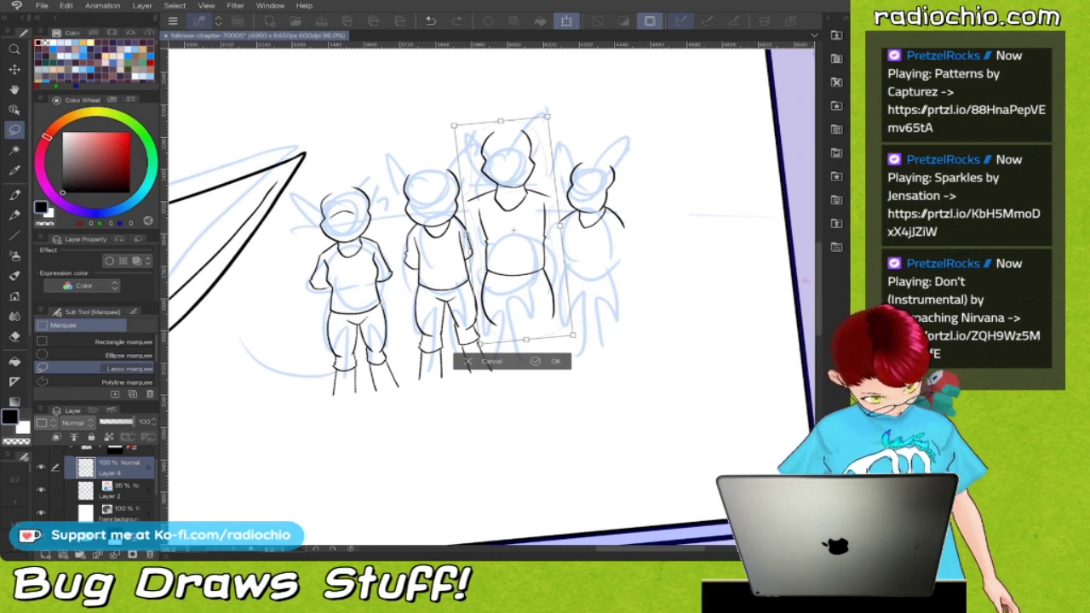
pyautogui.press('Return')
pyautogui.hotkey('ctrl', 'd')
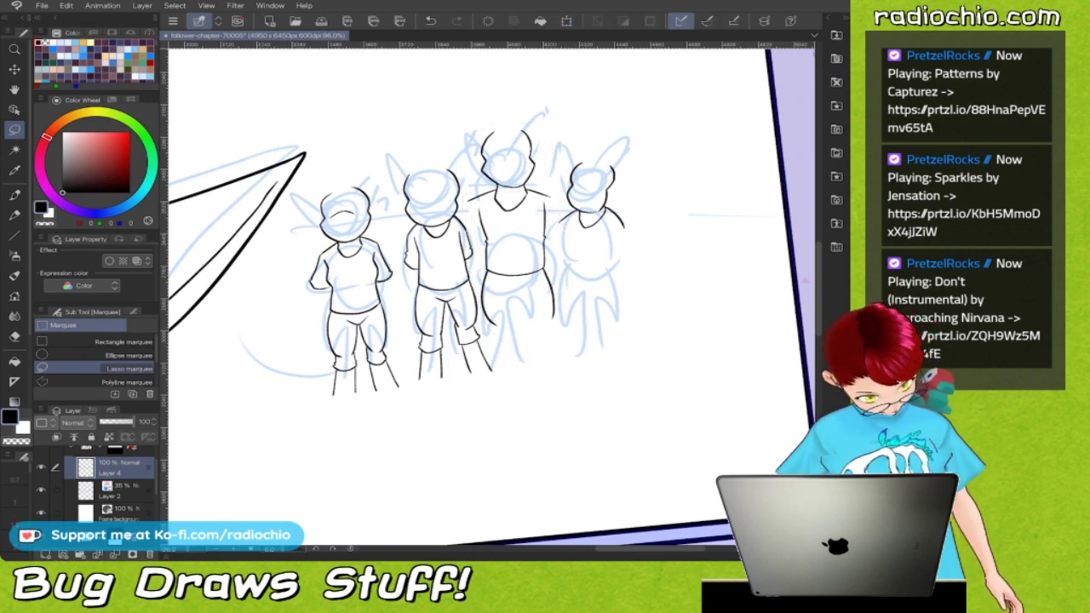
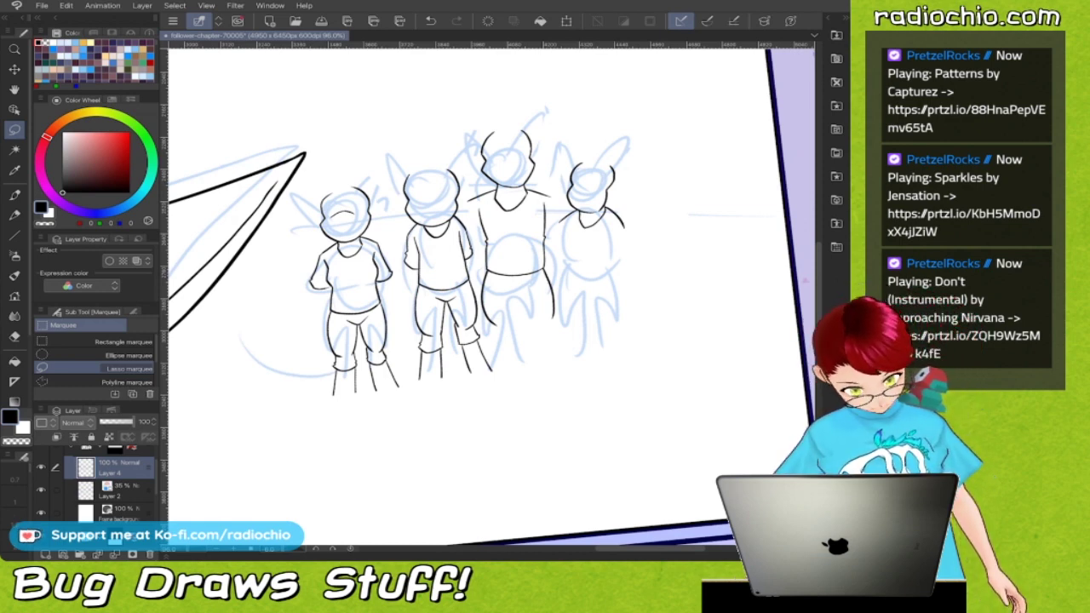
# Ink the third figure's V-shaped crotch crease and two inner thigh lines, and extend one outer thigh line to the knee
pyautogui.press('p')
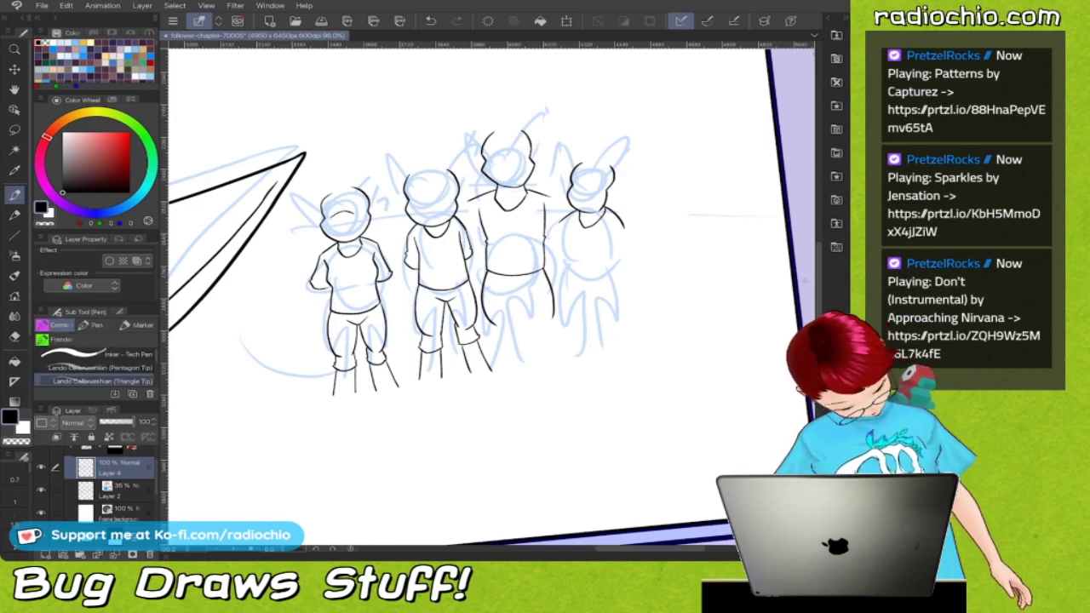
pyautogui.scroll(-2, 491, 294)
pyautogui.scroll(5, 491, 182)
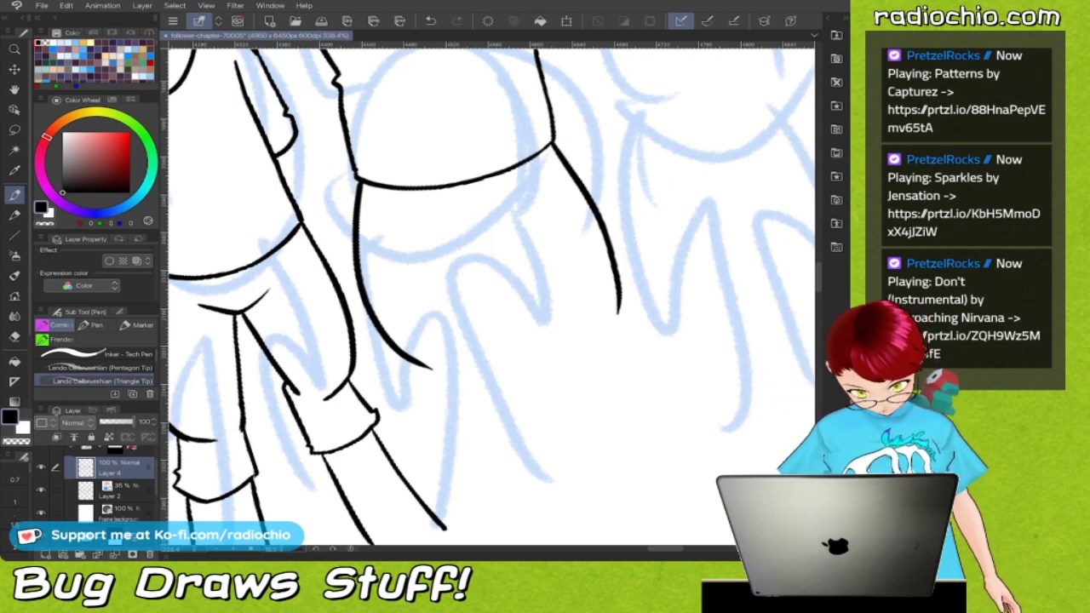
pyautogui.moveTo(429, 216)
pyautogui.mouseDown()
pyautogui.moveTo(479, 230)
pyautogui.moveTo(512, 206)
pyautogui.mouseUp()
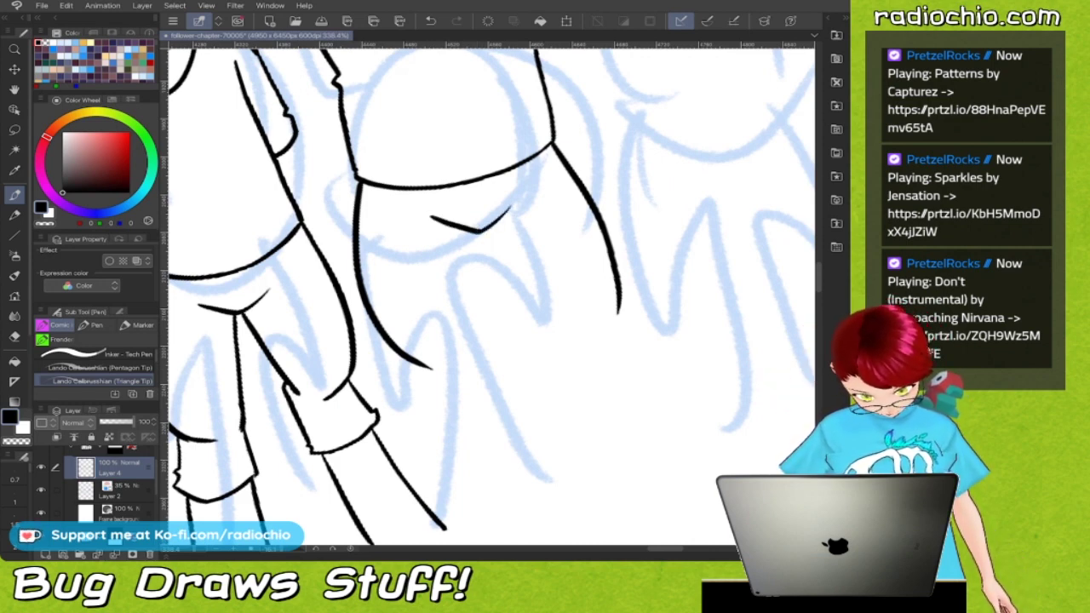
pyautogui.moveTo(479, 246); pyautogui.dragTo(486, 336)
pyautogui.moveTo(478, 232); pyautogui.dragTo(488, 343)
pyautogui.moveTo(483, 232); pyautogui.dragTo(557, 331)
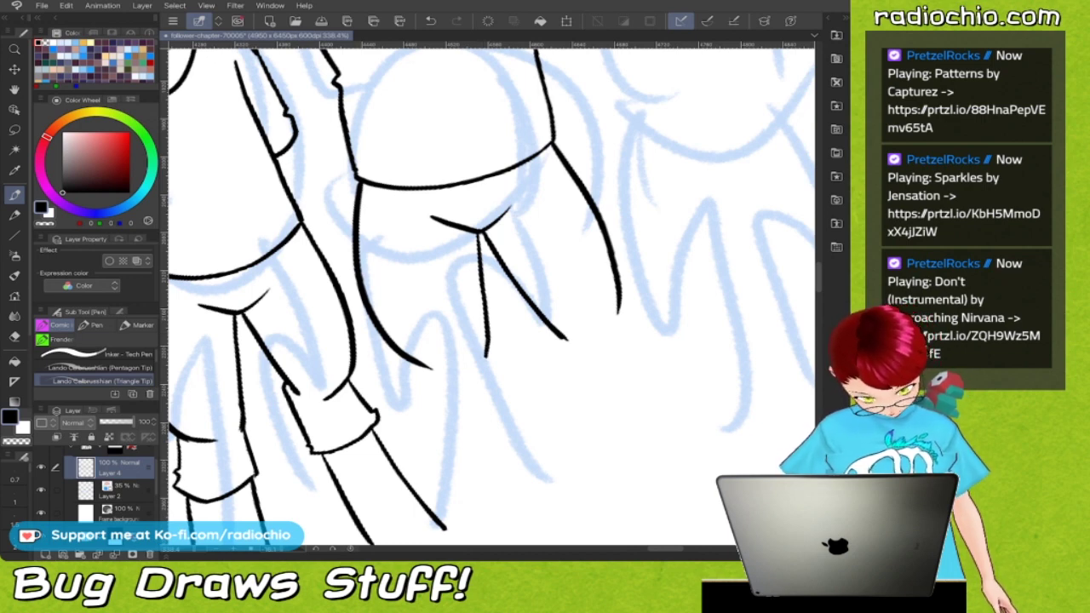
pyautogui.moveTo(565, 337); pyautogui.dragTo(614, 328)
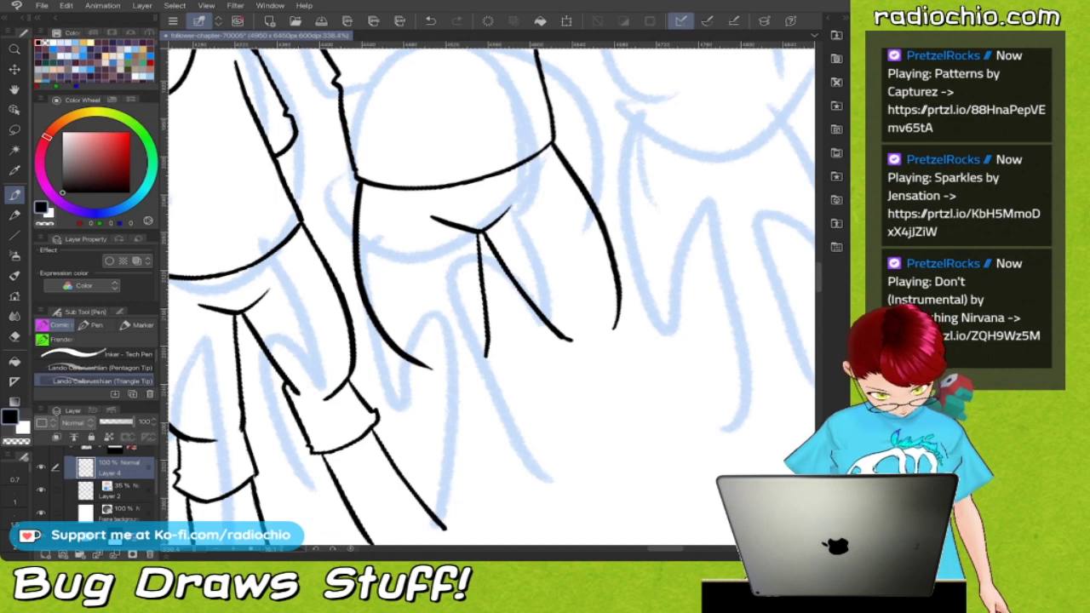
# Ink a trouser cuff with a rounded hem below each of the third figure's knees
pyautogui.scroll(-2, 491, 297)
pyautogui.scroll(1, 491, 297)
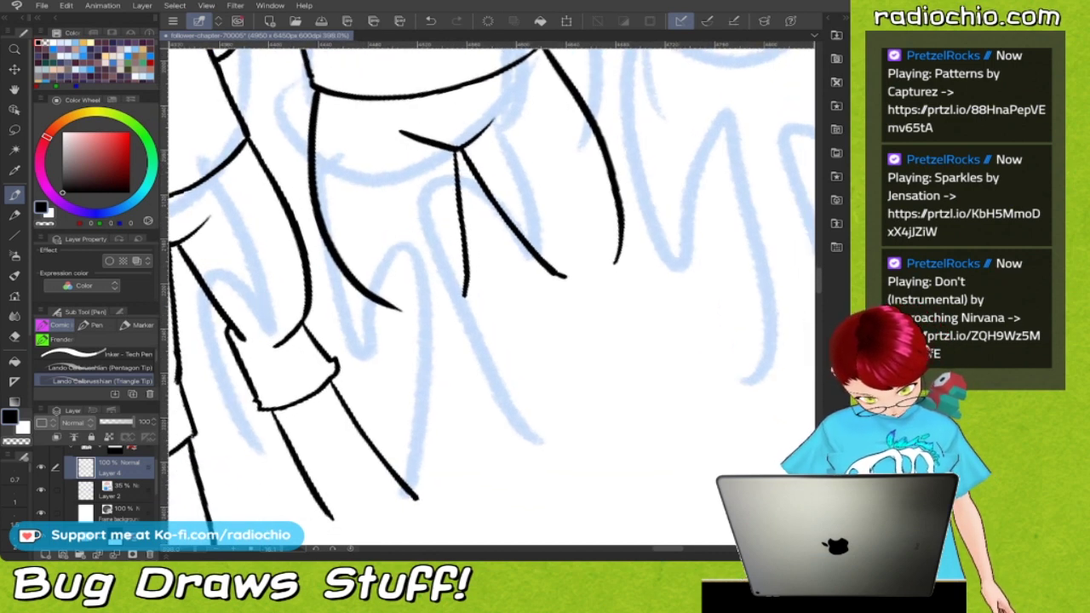
pyautogui.moveTo(539, 286)
pyautogui.mouseDown()
pyautogui.moveTo(546, 317)
pyautogui.moveTo(567, 324)
pyautogui.moveTo(626, 309)
pyautogui.moveTo(652, 274)
pyautogui.mouseUp()
pyautogui.moveTo(621, 239); pyautogui.dragTo(652, 280)
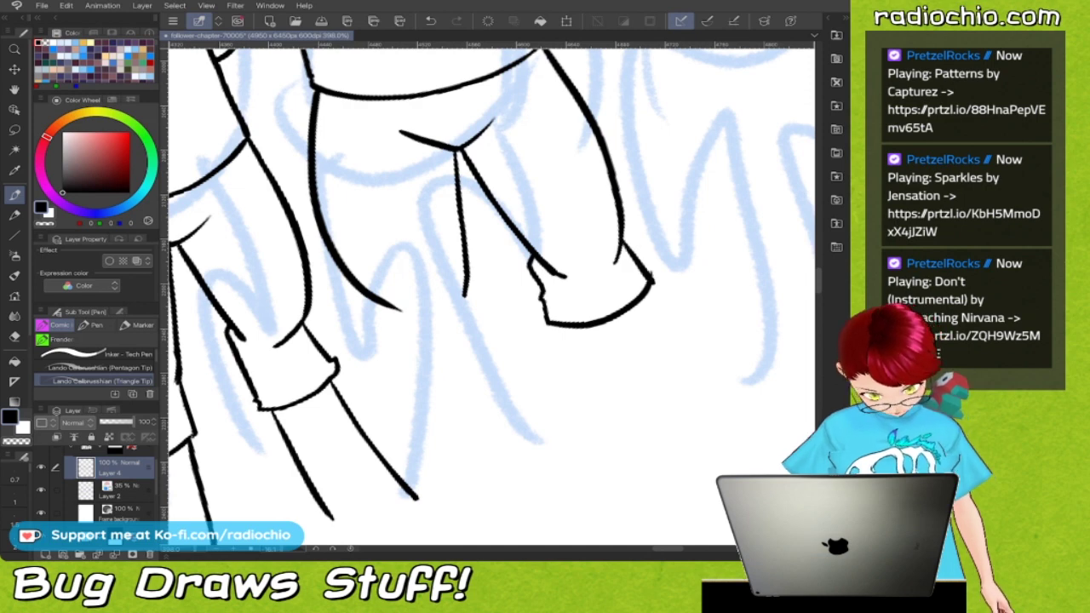
pyautogui.moveTo(465, 280); pyautogui.dragTo(486, 314)
pyautogui.moveTo(382, 301)
pyautogui.mouseDown()
pyautogui.moveTo(389, 355)
pyautogui.moveTo(423, 371)
pyautogui.moveTo(487, 325)
pyautogui.mouseUp()
# Lasso the third figure with its new trousers, scale it down slightly, move it up and apply the transform
pyautogui.scroll(-5, 576, 281)
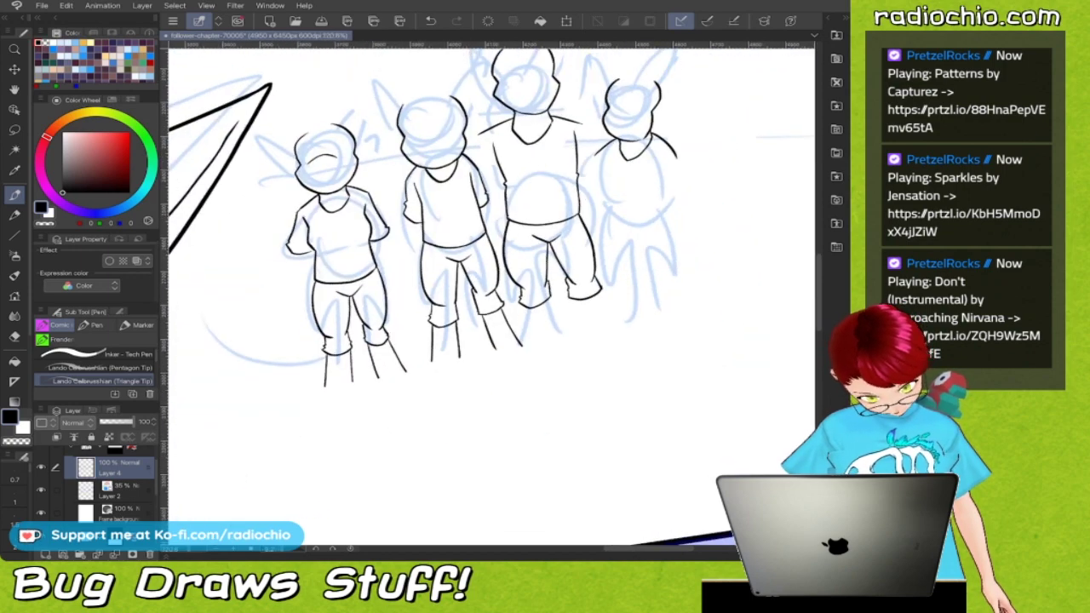
pyautogui.scroll(1, 492, 297)
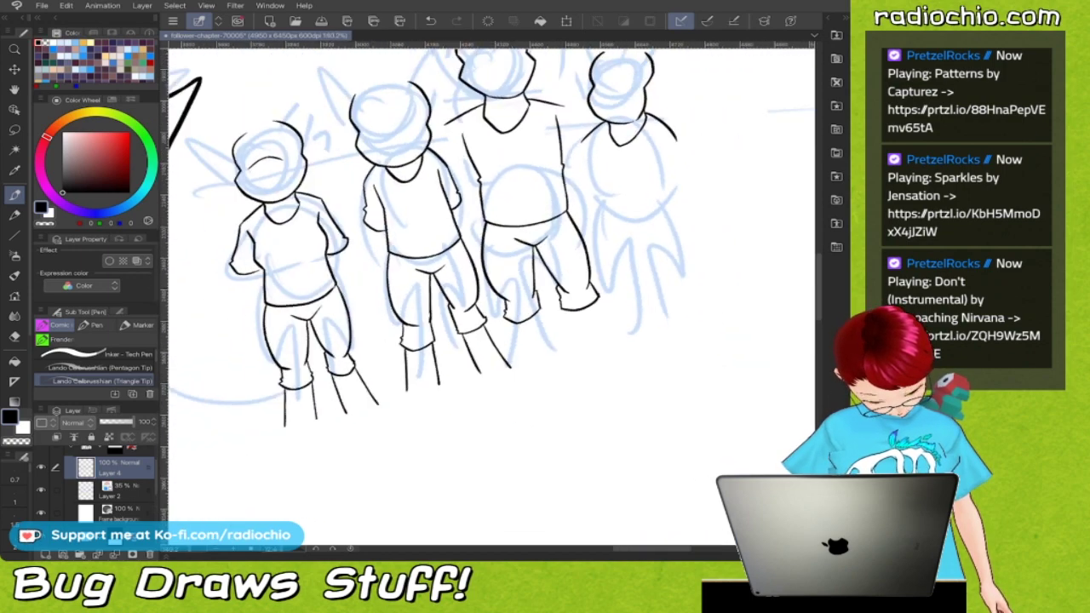
pyautogui.scroll(2, 491, 296)
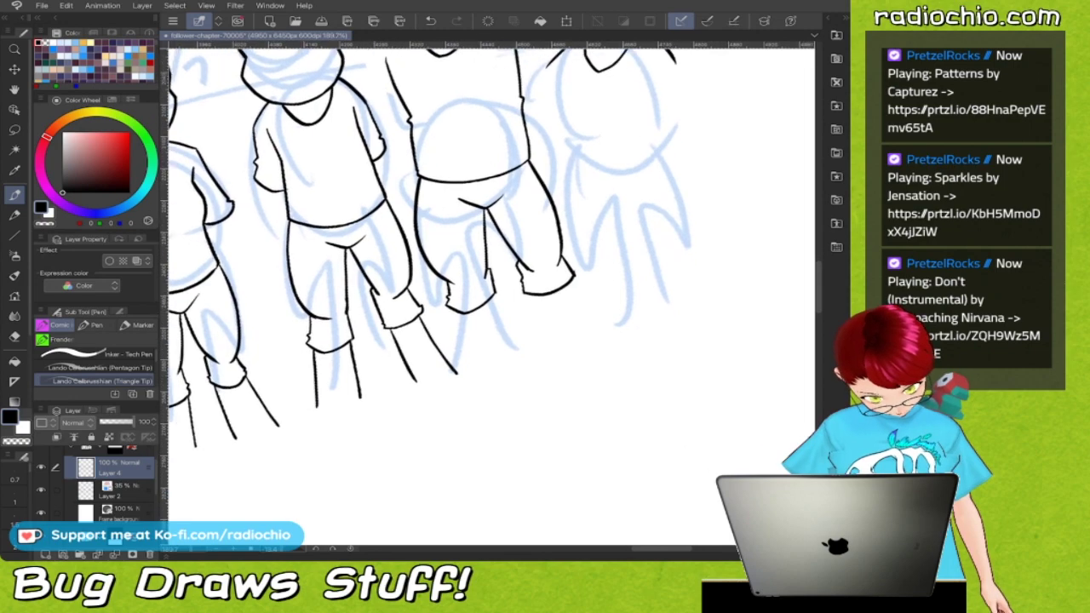
pyautogui.scroll(-3, 491, 296)
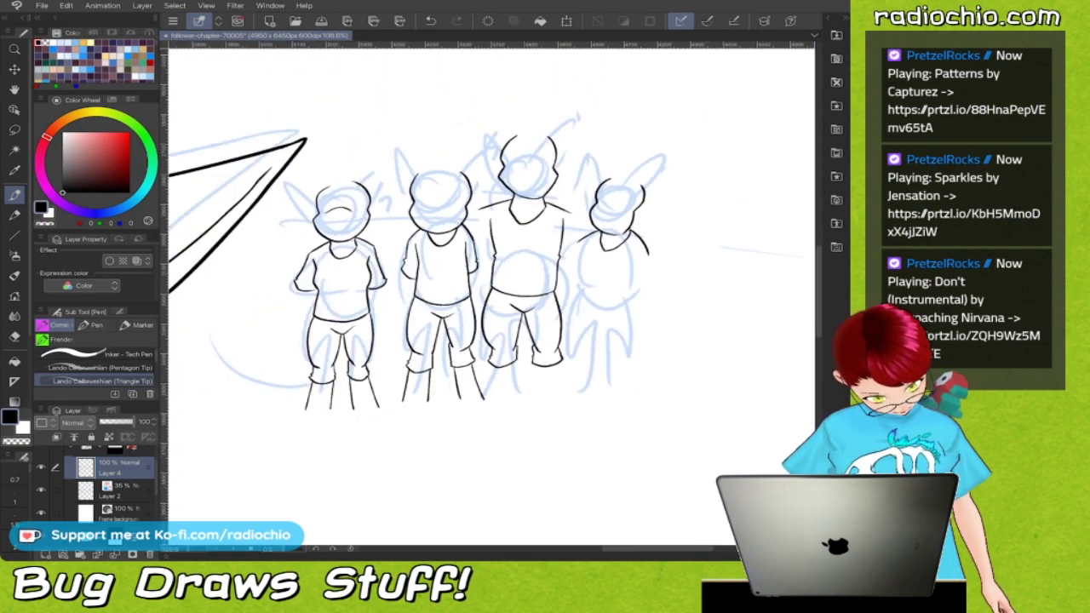
pyautogui.press('m')
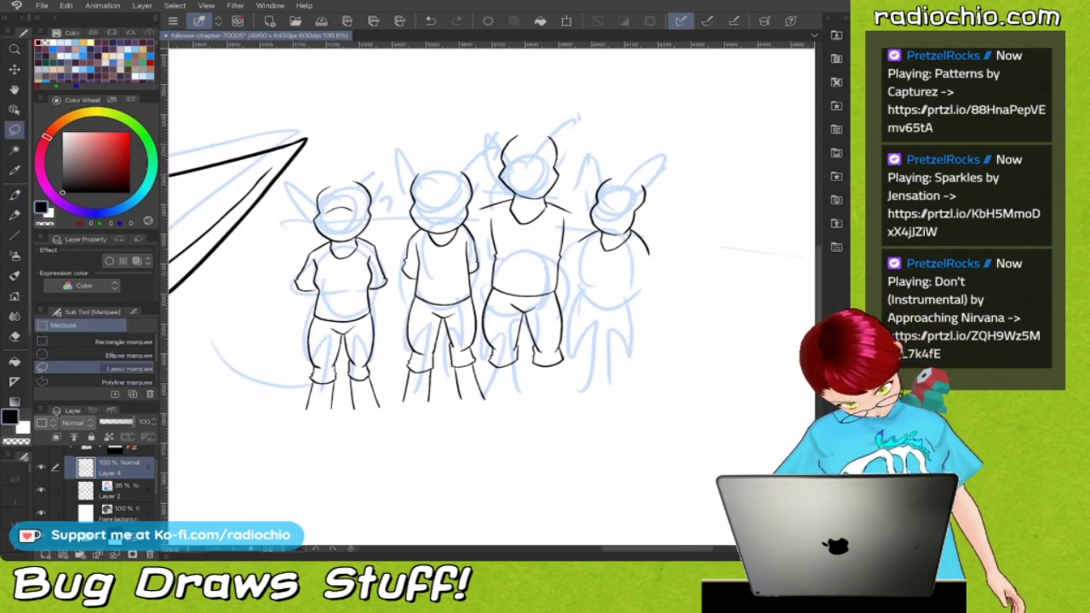
pyautogui.moveTo(584, 170)
pyautogui.mouseDown()
pyautogui.moveTo(488, 138)
pyautogui.moveTo(491, 189)
pyautogui.moveTo(477, 206)
pyautogui.moveTo(487, 271)
pyautogui.mouseUp()
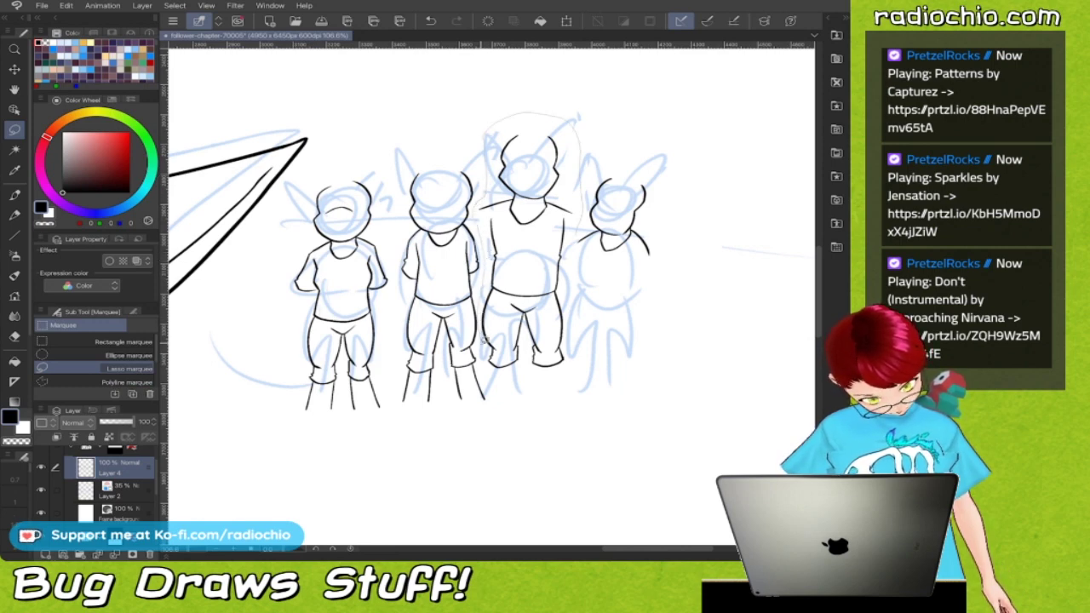
pyautogui.moveTo(547, 388)
pyautogui.mouseDown()
pyautogui.moveTo(585, 361)
pyautogui.moveTo(578, 223)
pyautogui.mouseUp()
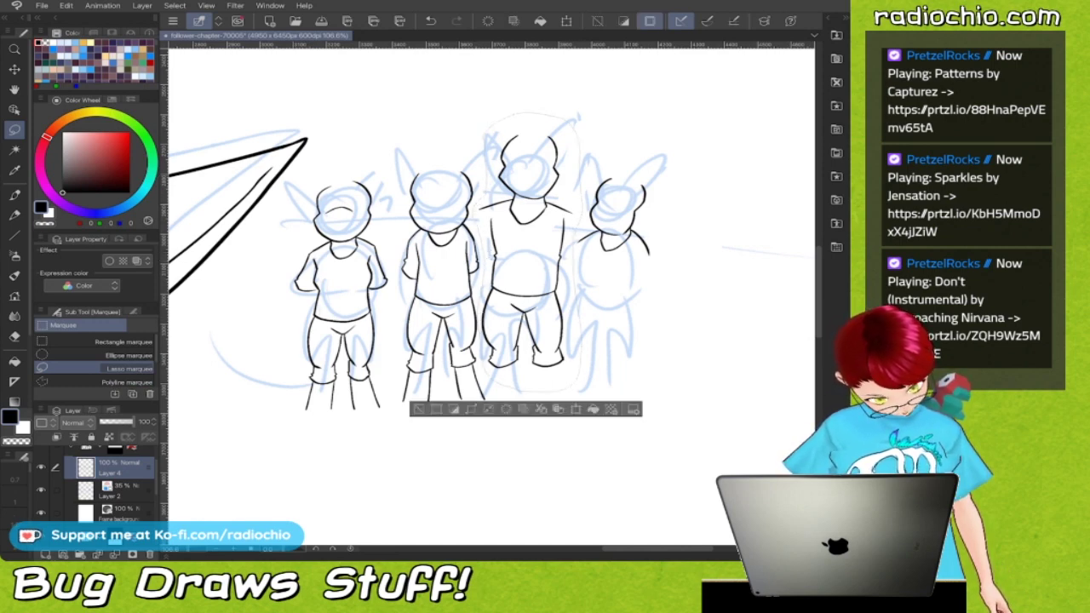
pyautogui.hotkey('ctrl', 't')
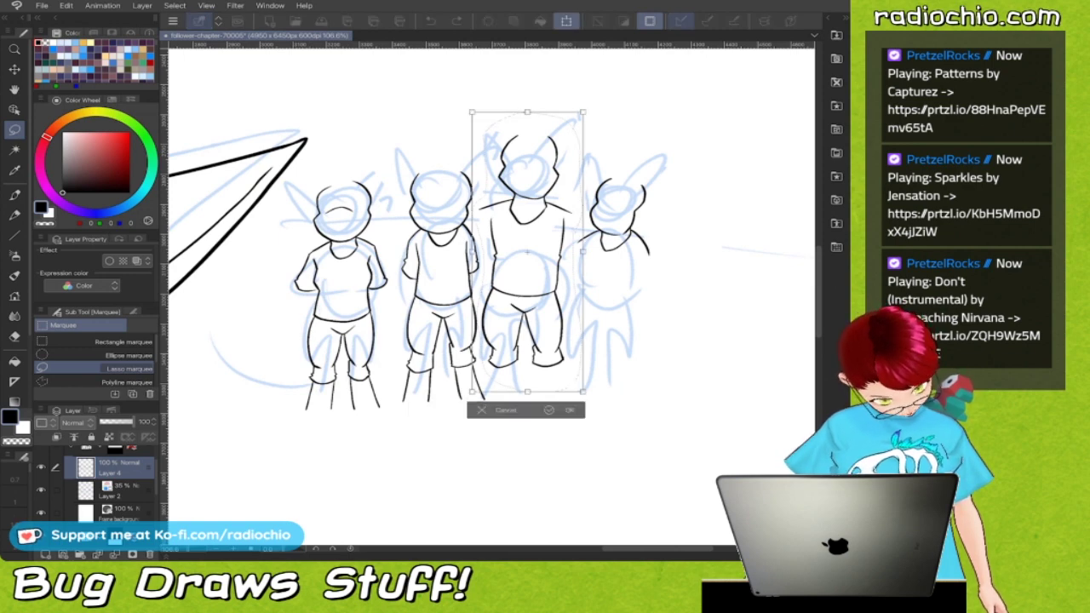
pyautogui.moveTo(547, 277); pyautogui.dragTo(546, 265)
pyautogui.moveTo(583, 88); pyautogui.dragTo(579, 110)
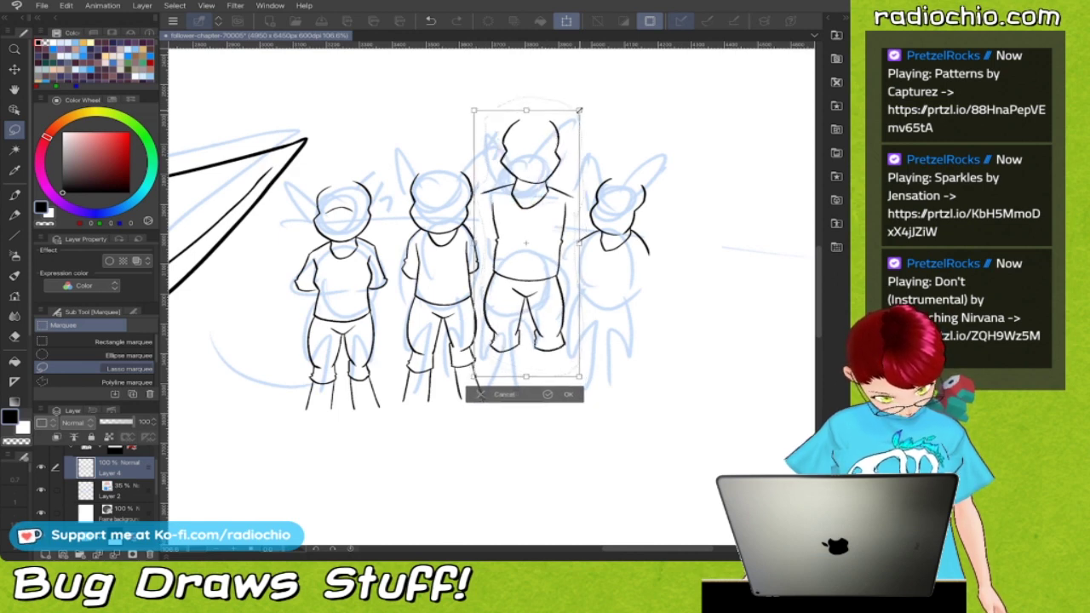
pyautogui.moveTo(578, 111); pyautogui.dragTo(577, 115)
pyautogui.moveTo(542, 280); pyautogui.dragTo(544, 274)
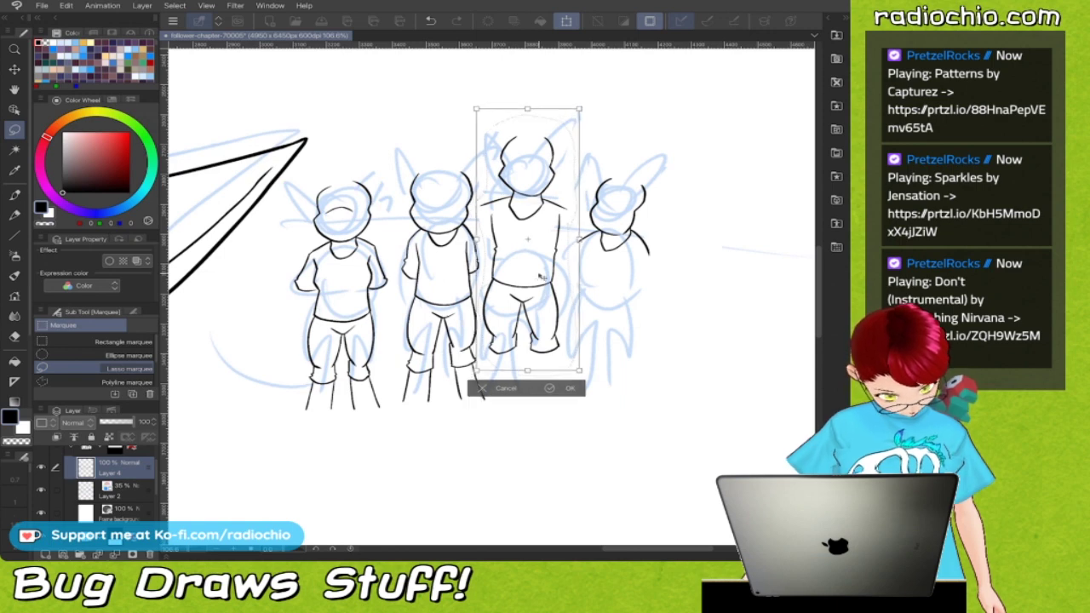
pyautogui.click(549, 389)
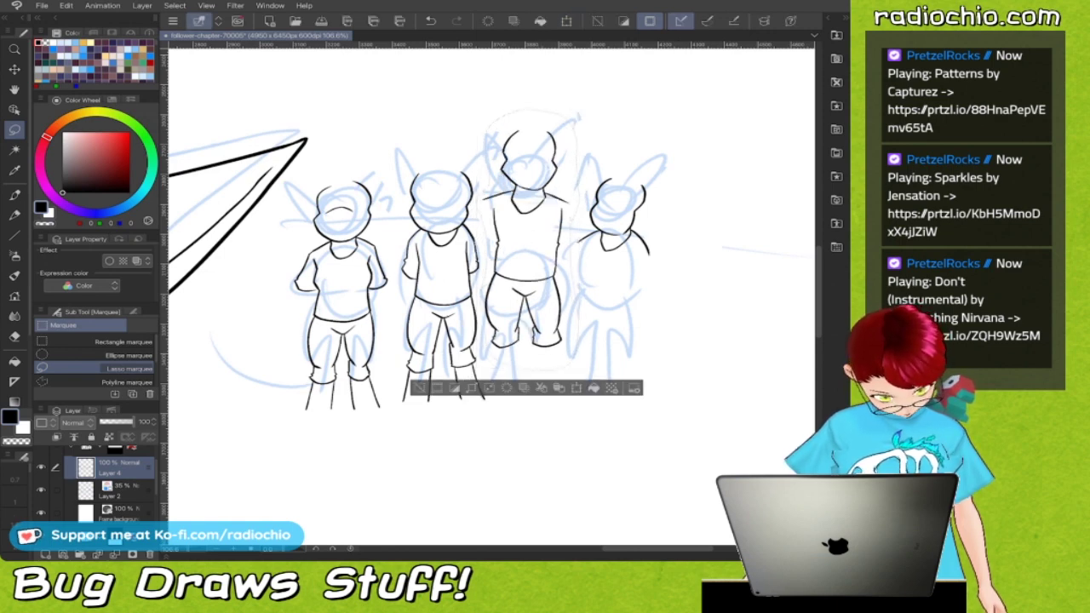
# Clear the selection and ink two lower-leg lines below each of the third figure's trouser cuffs
pyautogui.hotkey('ctrl', 'd')
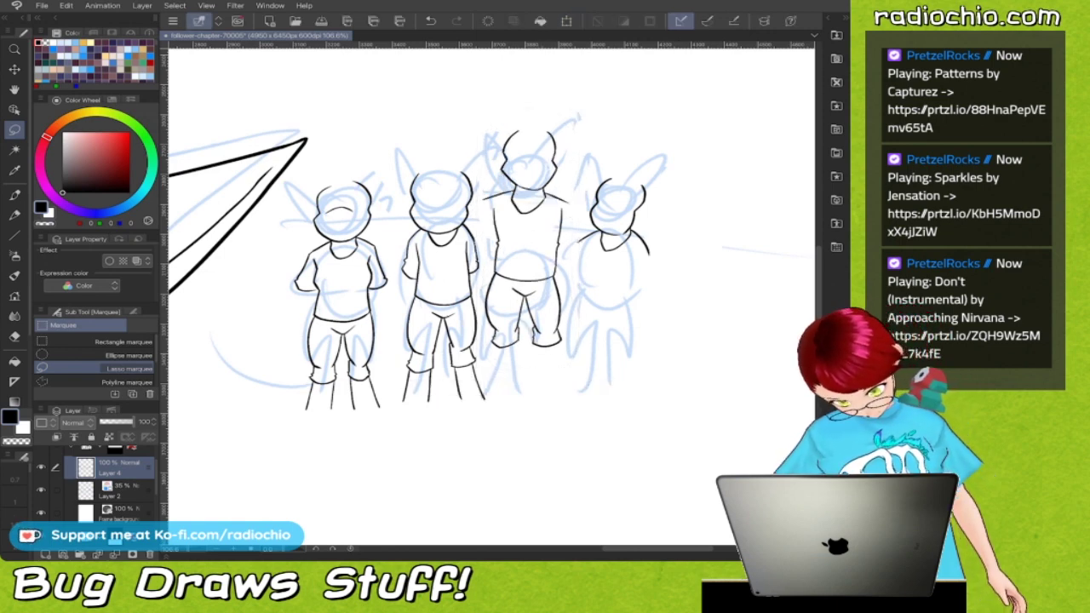
pyautogui.press('p')
pyautogui.scroll(5, 611, 364)
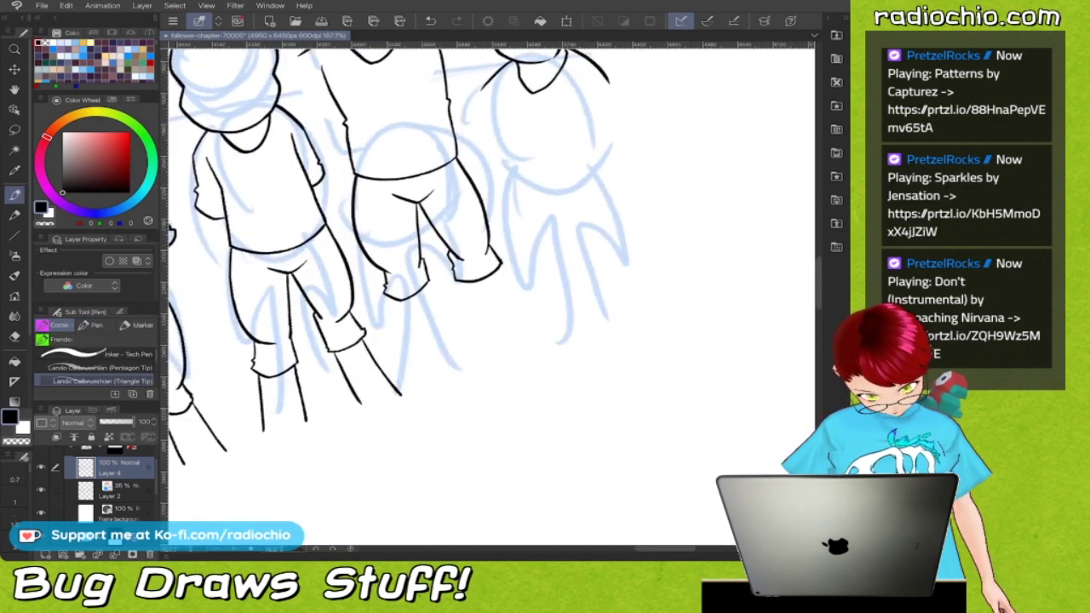
pyautogui.scroll(2, 492, 297)
pyautogui.moveTo(482, 241); pyautogui.dragTo(529, 396)
pyautogui.moveTo(422, 267); pyautogui.dragTo(446, 400)
pyautogui.moveTo(538, 233); pyautogui.dragTo(611, 370)
pyautogui.moveTo(611, 210); pyautogui.dragTo(704, 333)
# Ink a short sleeve on each of the third figure's arms and erase the shoulder line's overshoot
pyautogui.scroll(-5, 492, 298)
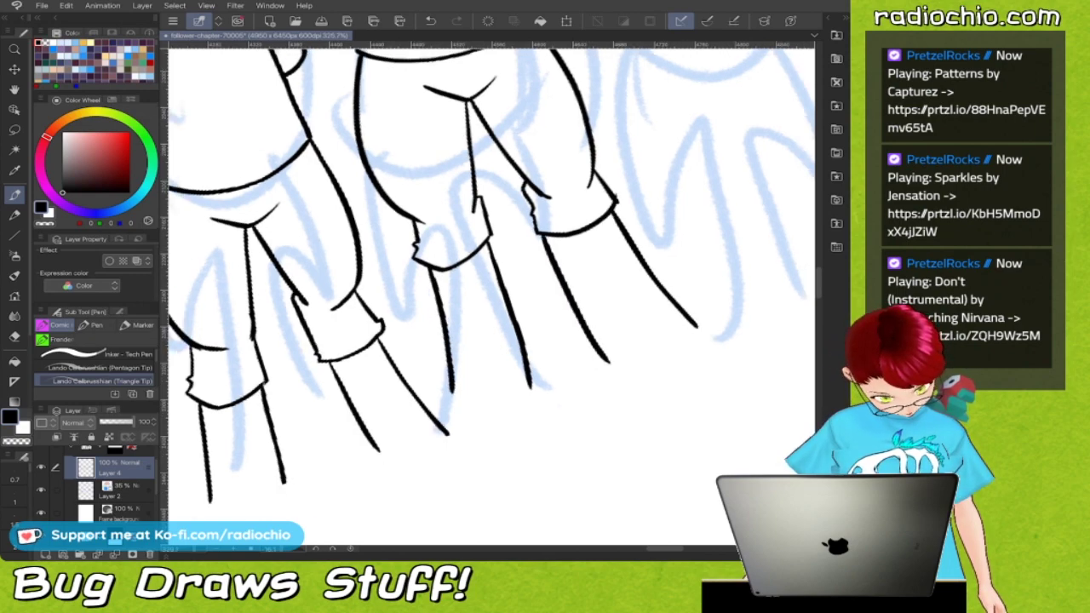
pyautogui.scroll(3, 492, 298)
pyautogui.scroll(4, 492, 298)
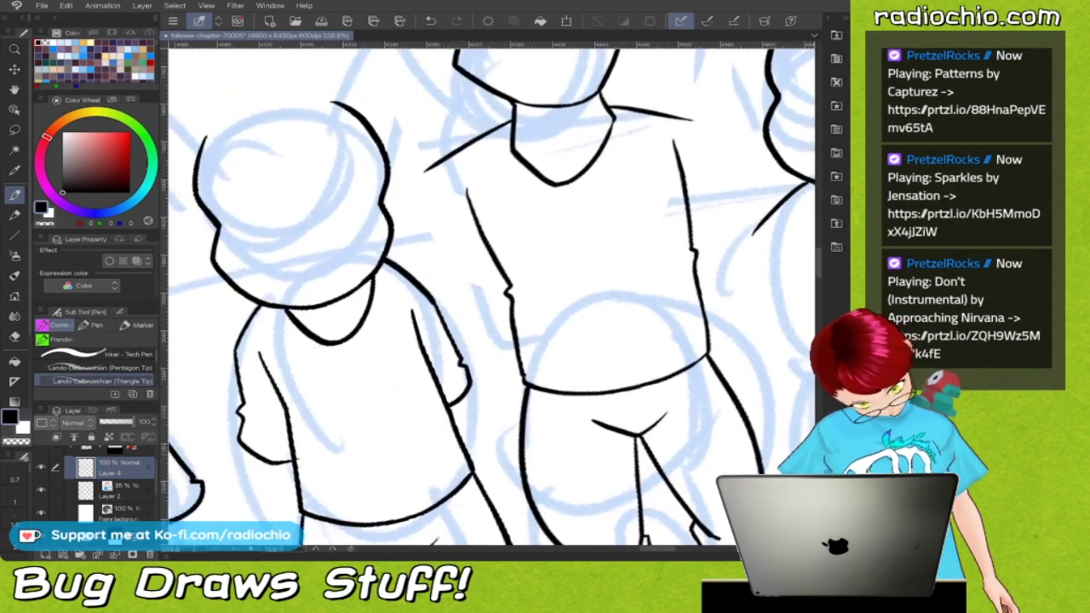
pyautogui.moveTo(436, 161)
pyautogui.mouseDown()
pyautogui.moveTo(443, 272)
pyautogui.moveTo(503, 286)
pyautogui.mouseUp()
pyautogui.moveTo(597, 255); pyautogui.dragTo(430, 293)
pyautogui.moveTo(522, 155)
pyautogui.mouseDown()
pyautogui.moveTo(572, 251)
pyautogui.moveTo(540, 274)
pyautogui.mouseUp()
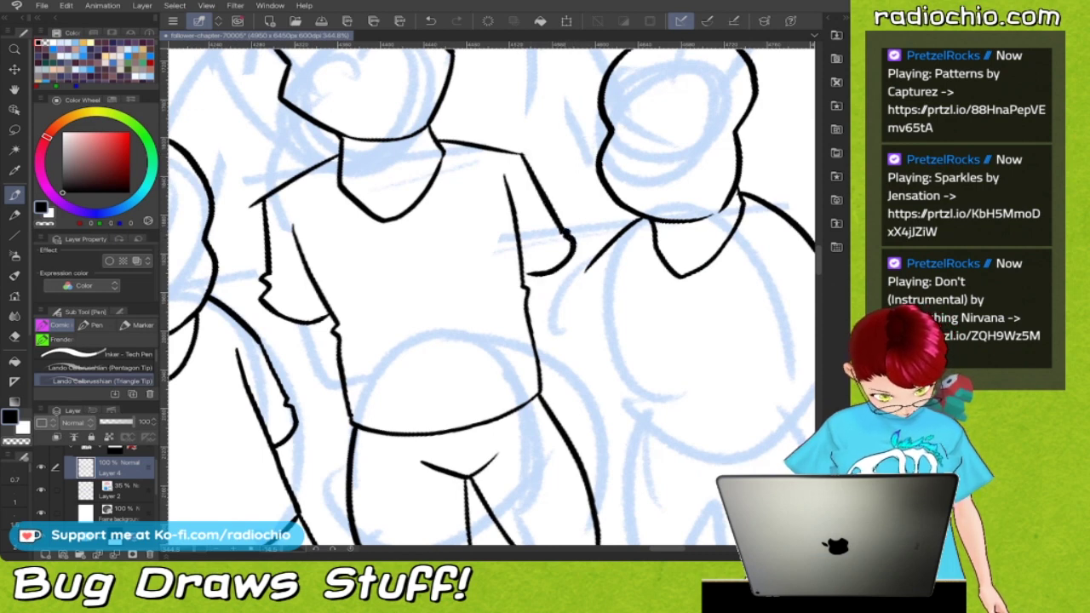
pyautogui.moveTo(426, 273); pyautogui.dragTo(554, 274)
pyautogui.press('c')
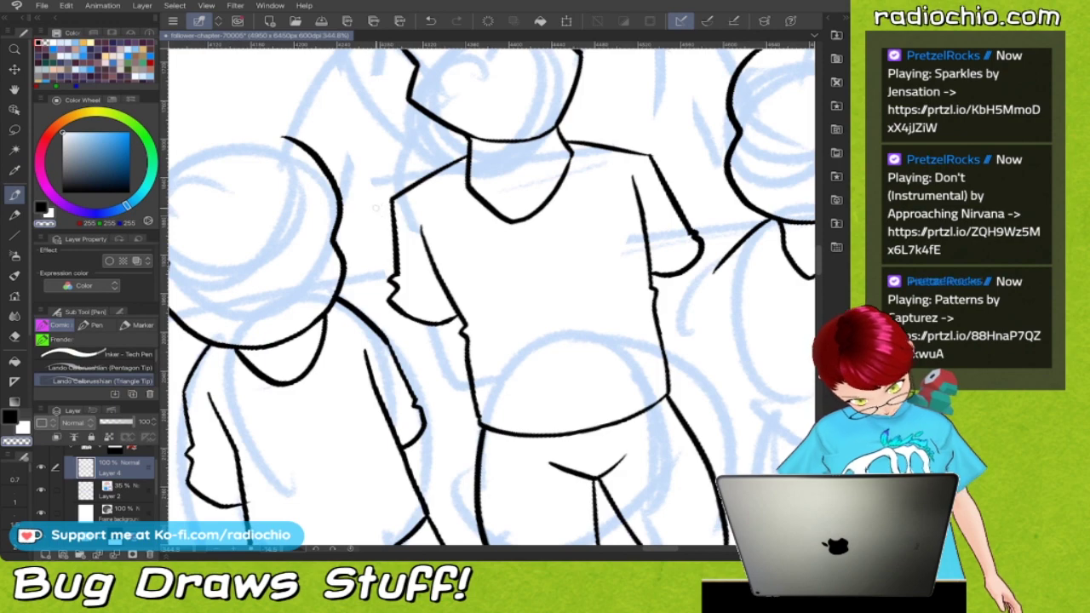
pyautogui.scroll(-3, 303, 278)
pyautogui.scroll(1, 491, 297)
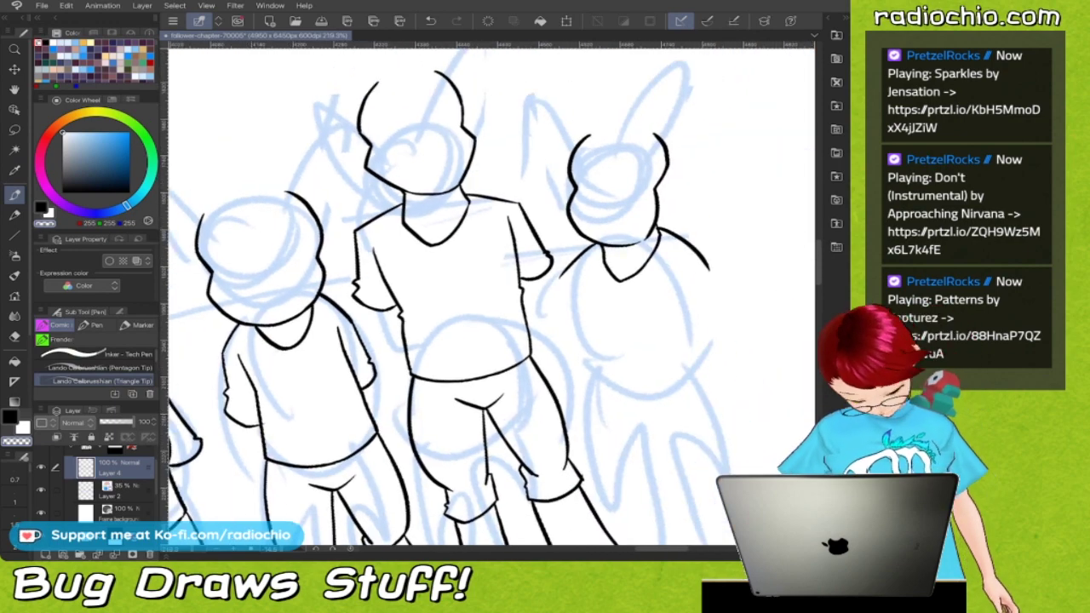
pyautogui.press('c')
# Ink the fourth figure's shirt with two side lines and a curved bottom hem
pyautogui.hscroll(3, 490, 296)
pyautogui.scroll(-2, 491, 297)
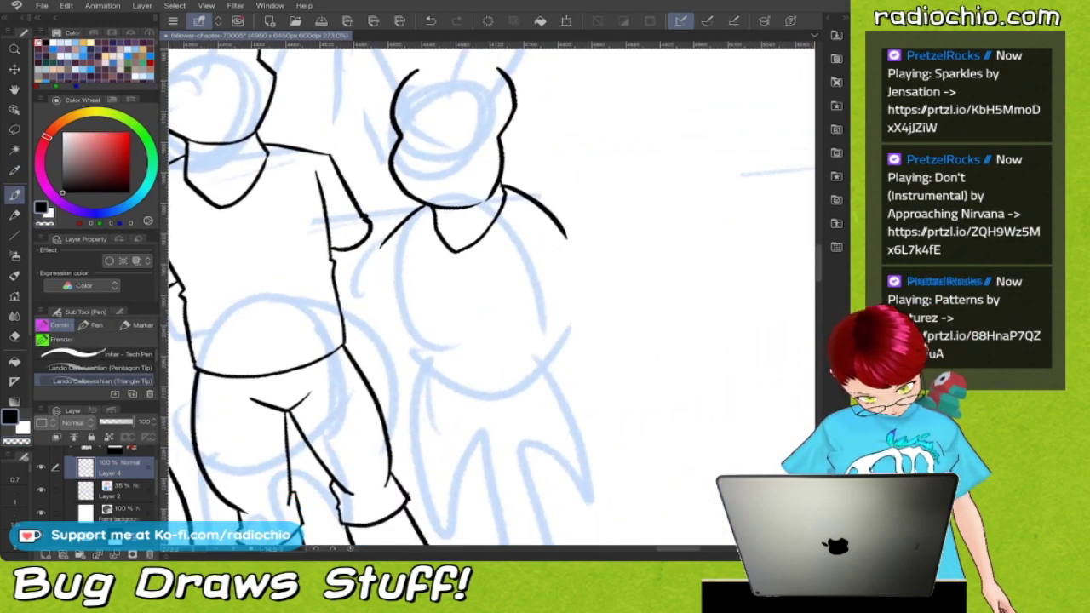
pyautogui.scroll(-1, 491, 297)
pyautogui.scroll(3, 515, 193)
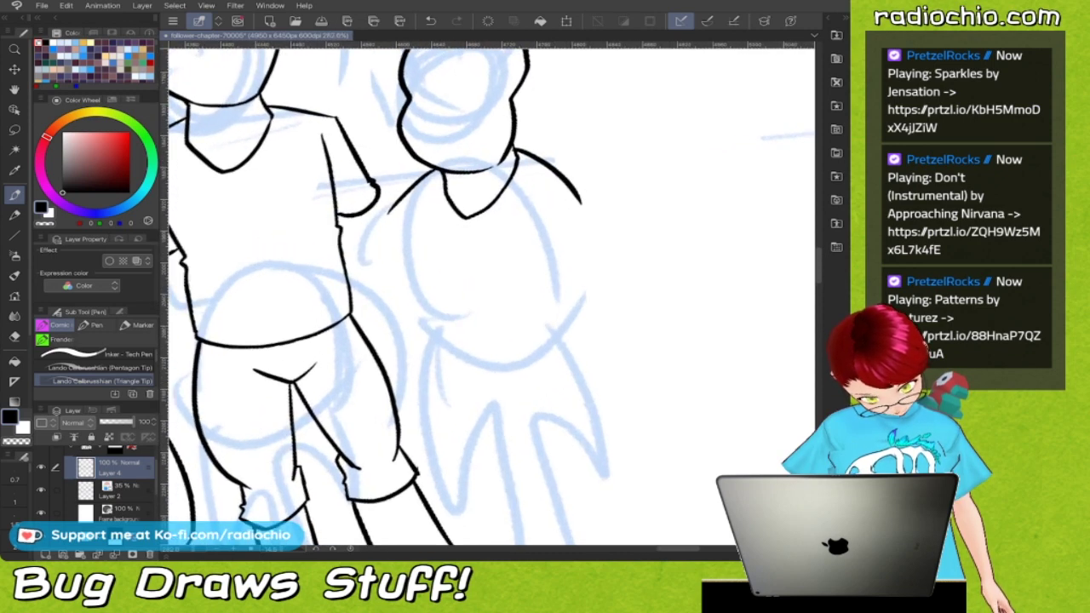
pyautogui.moveTo(420, 204)
pyautogui.mouseDown()
pyautogui.moveTo(414, 265)
pyautogui.moveTo(436, 284)
pyautogui.moveTo(434, 329)
pyautogui.moveTo(522, 334)
pyautogui.moveTo(559, 309)
pyautogui.mouseUp()
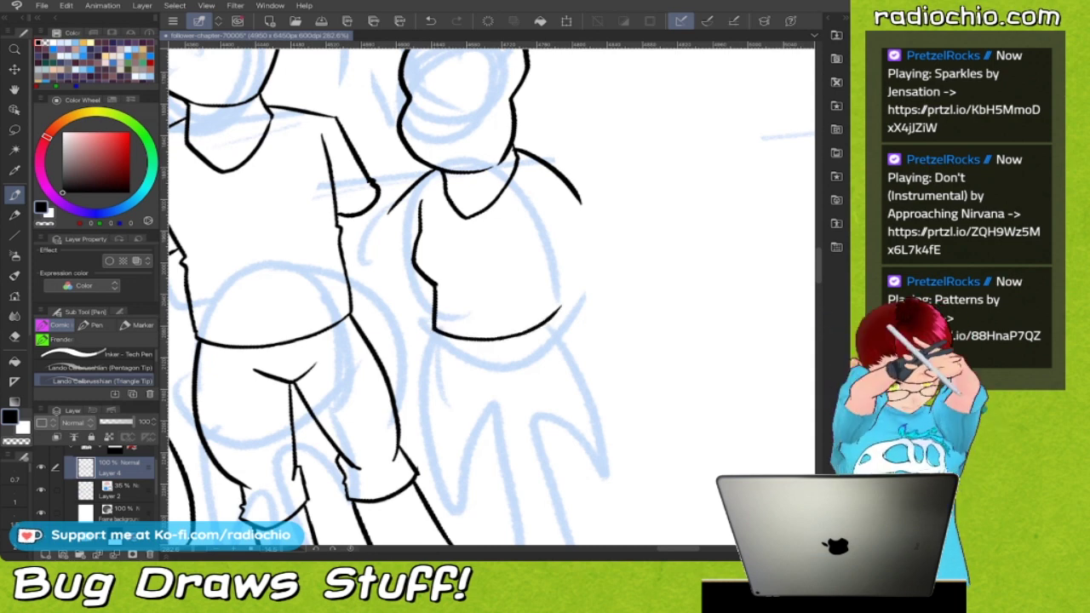
pyautogui.moveTo(539, 194); pyautogui.dragTo(550, 278)
# Ink the fourth figure's trousers with outer thigh lines, a V-shaped crotch crease, inner thigh lines and rounded cuffs
pyautogui.scroll(-3, 487, 297)
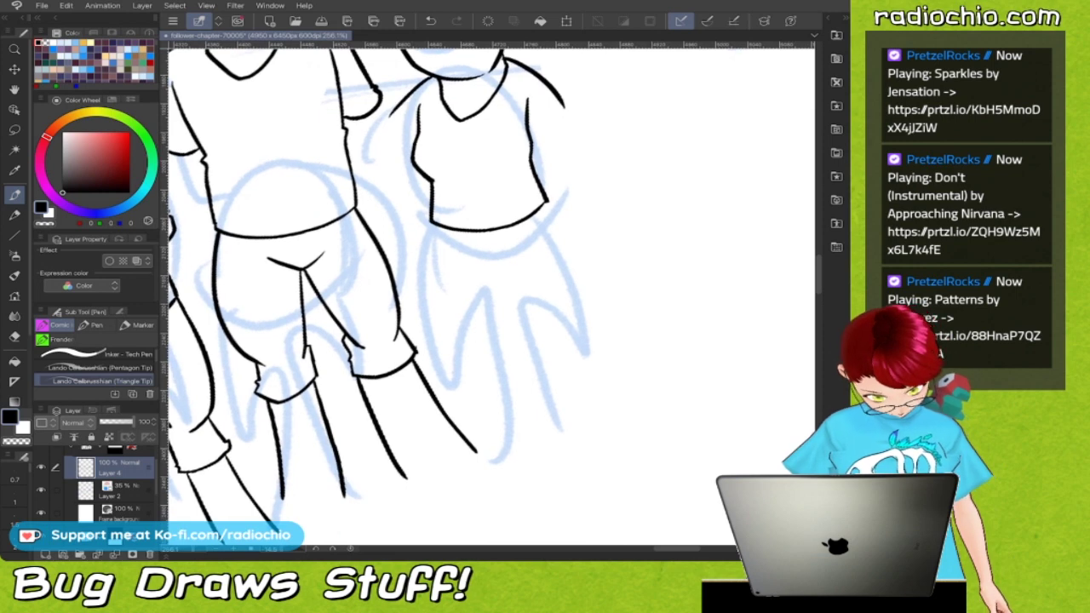
pyautogui.moveTo(434, 224)
pyautogui.mouseDown()
pyautogui.moveTo(436, 284)
pyautogui.moveTo(461, 332)
pyautogui.mouseUp()
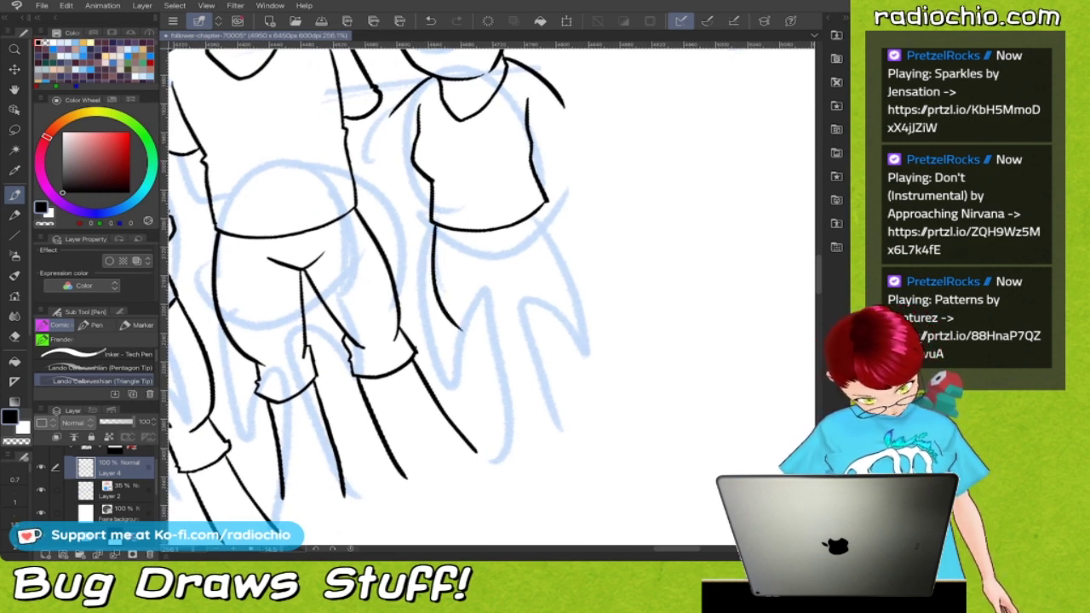
pyautogui.moveTo(546, 202); pyautogui.dragTo(588, 314)
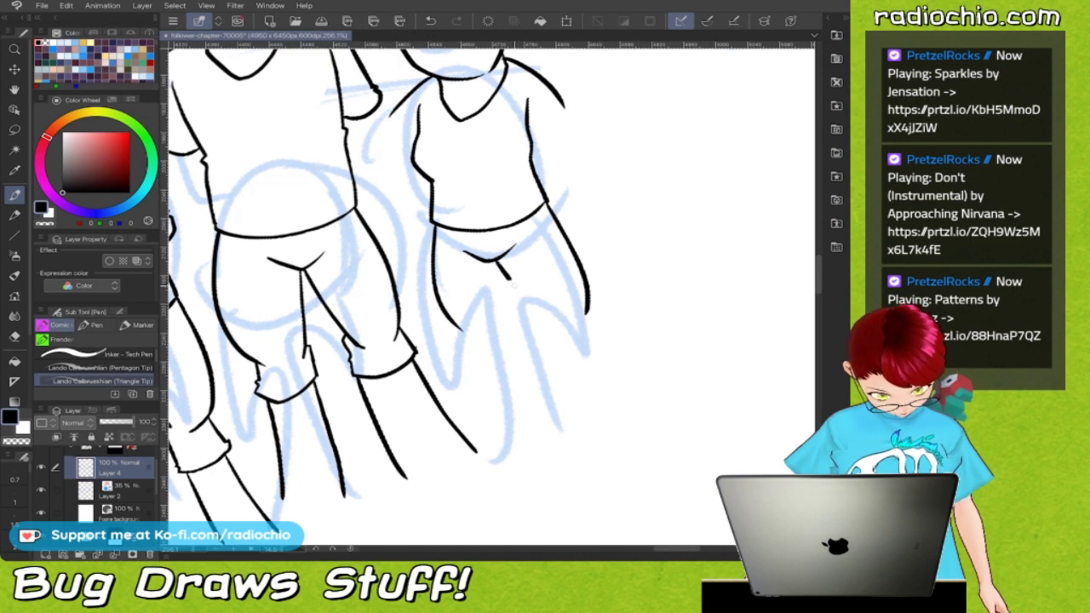
pyautogui.moveTo(510, 278); pyautogui.dragTo(545, 313)
pyautogui.moveTo(489, 260); pyautogui.dragTo(502, 322)
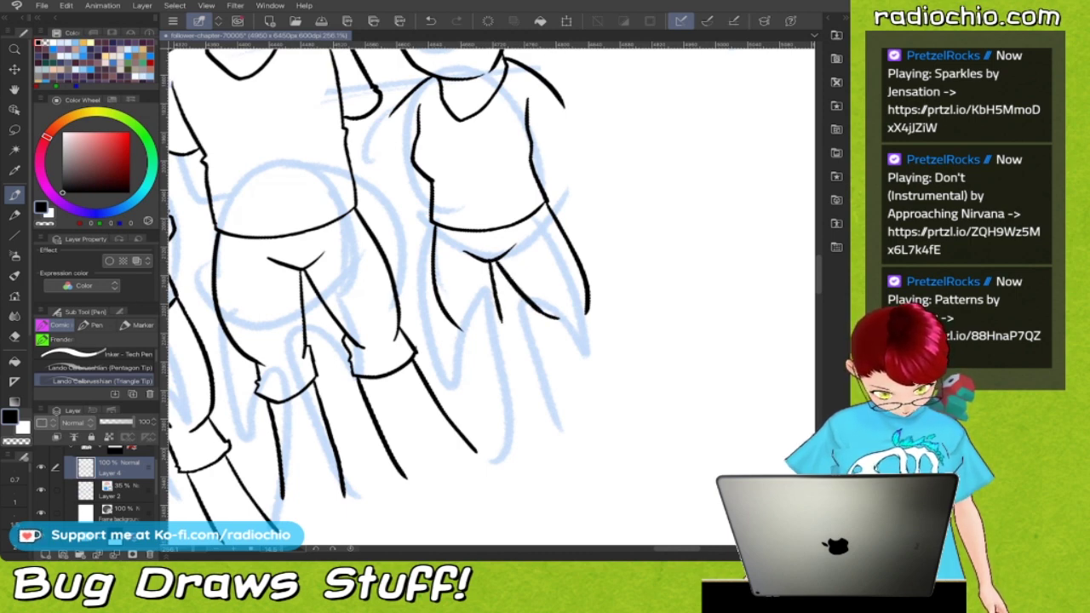
pyautogui.moveTo(586, 300); pyautogui.dragTo(608, 326)
pyautogui.moveTo(501, 322); pyautogui.dragTo(503, 334)
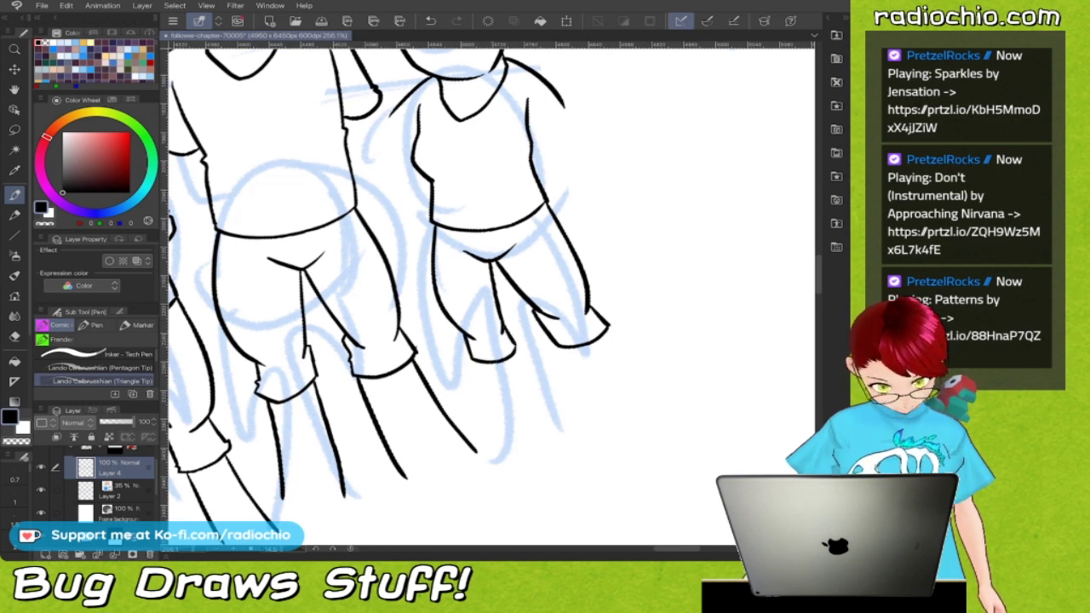
# Ink two lower-leg lines below each of the fourth figure's trouser cuffs
pyautogui.moveTo(571, 357)
pyautogui.mouseDown()
pyautogui.moveTo(623, 409)
pyautogui.moveTo(565, 416)
pyautogui.moveTo(561, 432)
pyautogui.mouseUp()
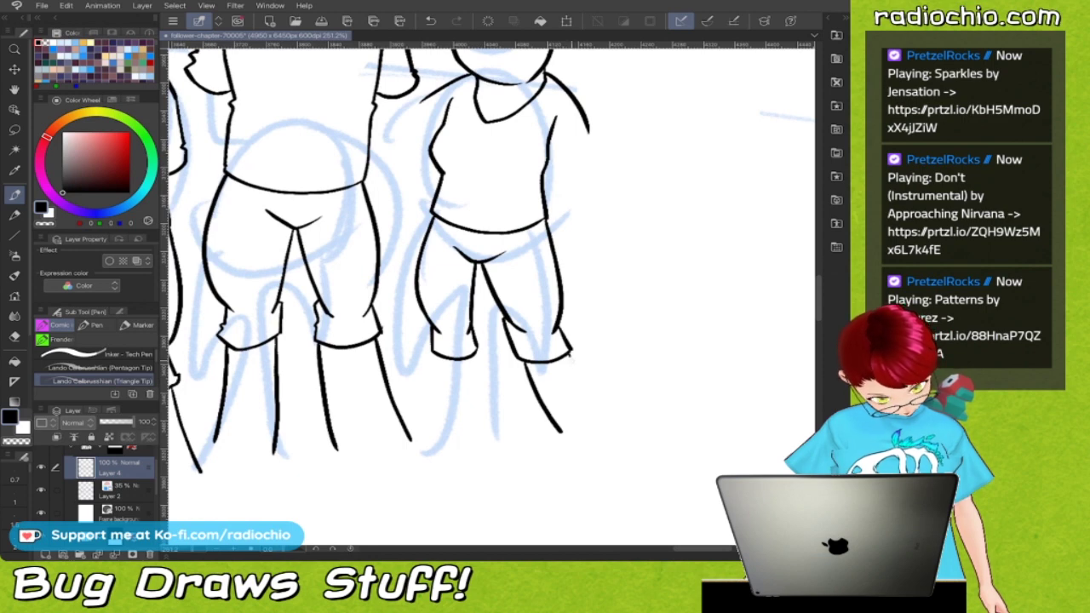
pyautogui.moveTo(569, 356); pyautogui.dragTo(609, 419)
pyautogui.hotkey('ctrl', 'z')
pyautogui.moveTo(437, 363); pyautogui.dragTo(434, 420)
pyautogui.moveTo(473, 354); pyautogui.dragTo(475, 411)
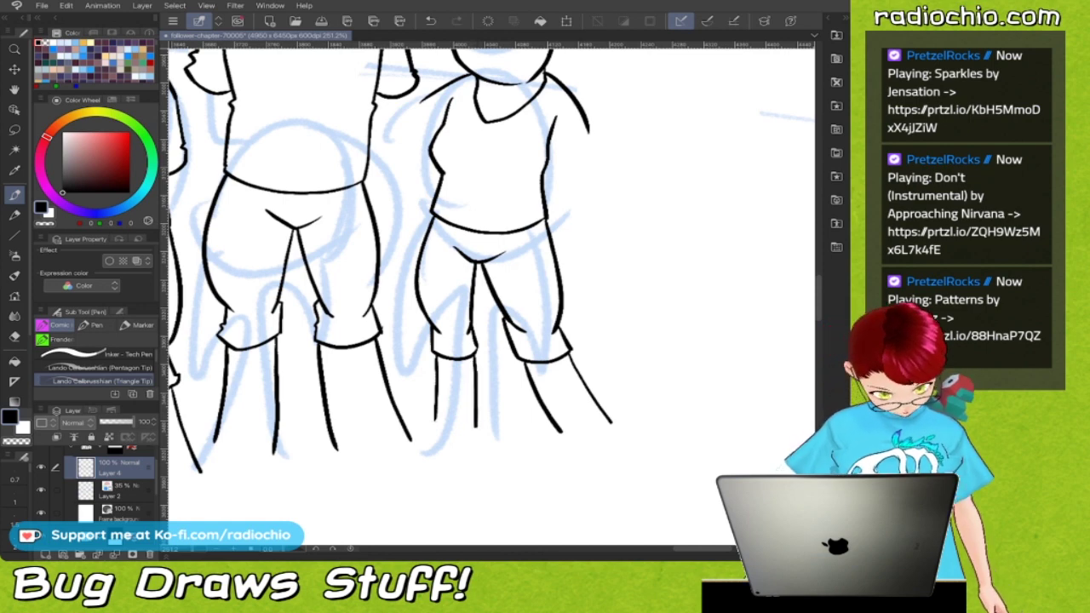
# Ink three arched toe tops at the end of each of the first figure's legs
pyautogui.scroll(-2, 491, 298)
pyautogui.scroll(3, 468, 303)
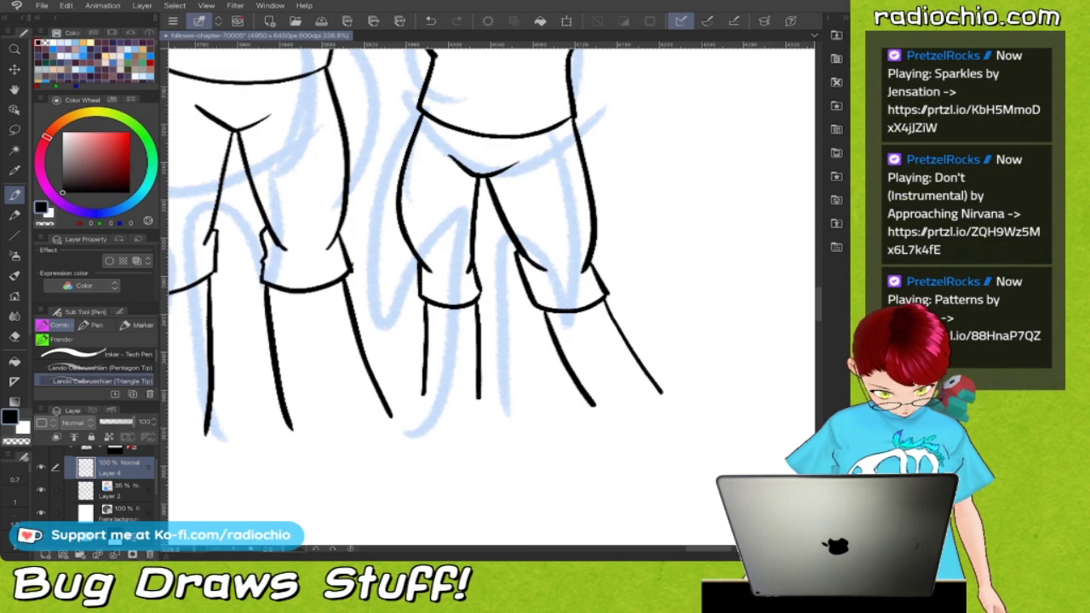
pyautogui.scroll(-5, 389, 256)
pyautogui.hscroll(-1, 460, 255)
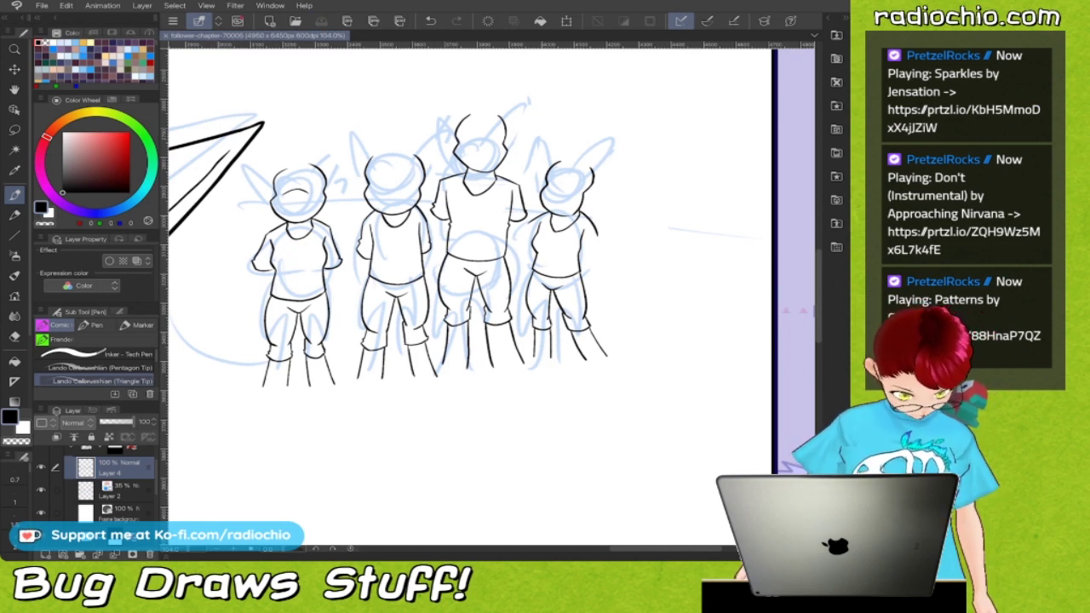
pyautogui.moveTo(460, 298); pyautogui.dragTo(521, 249)
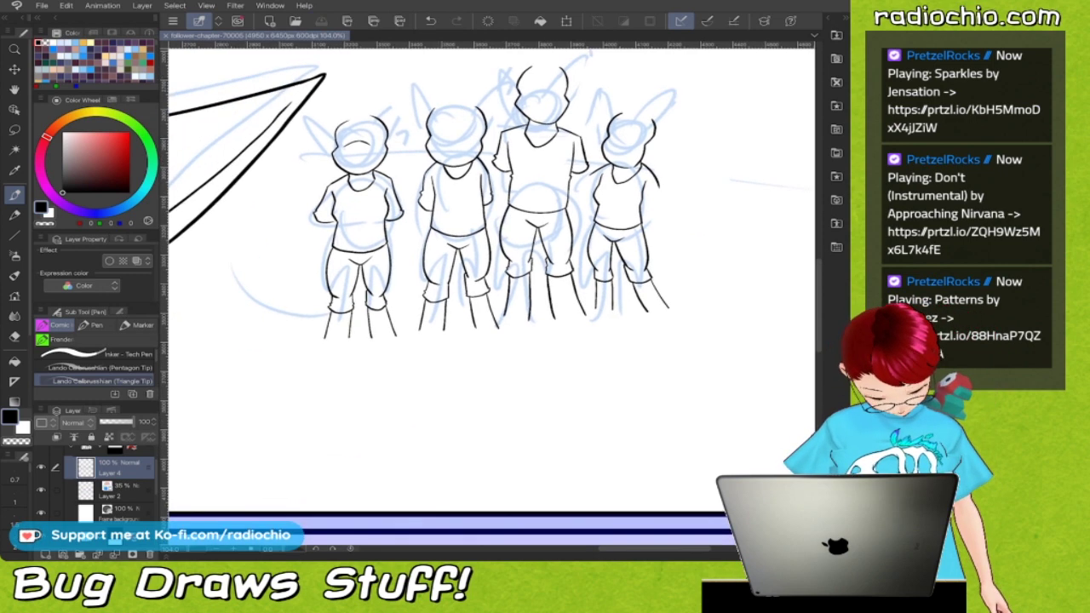
pyautogui.scroll(5, 358, 187)
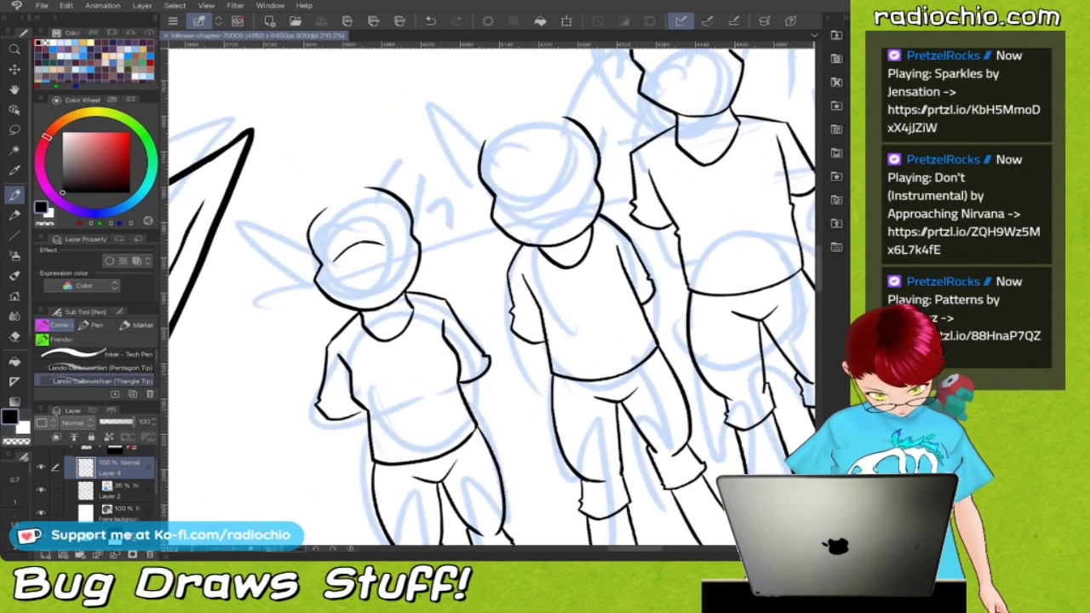
pyautogui.moveTo(492, 434); pyautogui.dragTo(461, 260)
pyautogui.scroll(3, 461, 261)
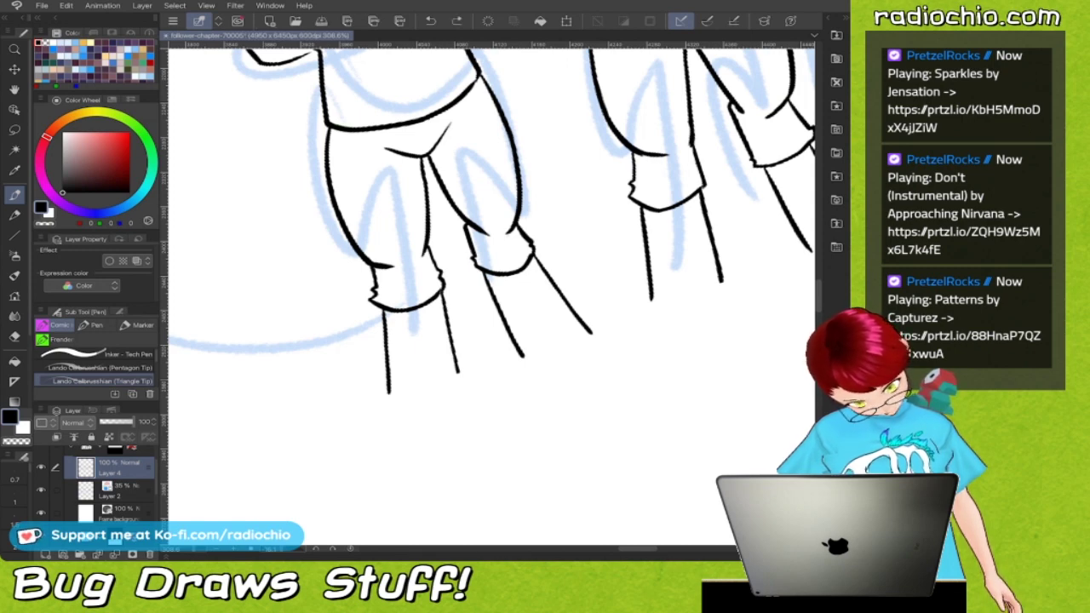
pyautogui.moveTo(445, 362)
pyautogui.mouseDown()
pyautogui.moveTo(418, 392)
pyautogui.moveTo(366, 416)
pyautogui.mouseUp()
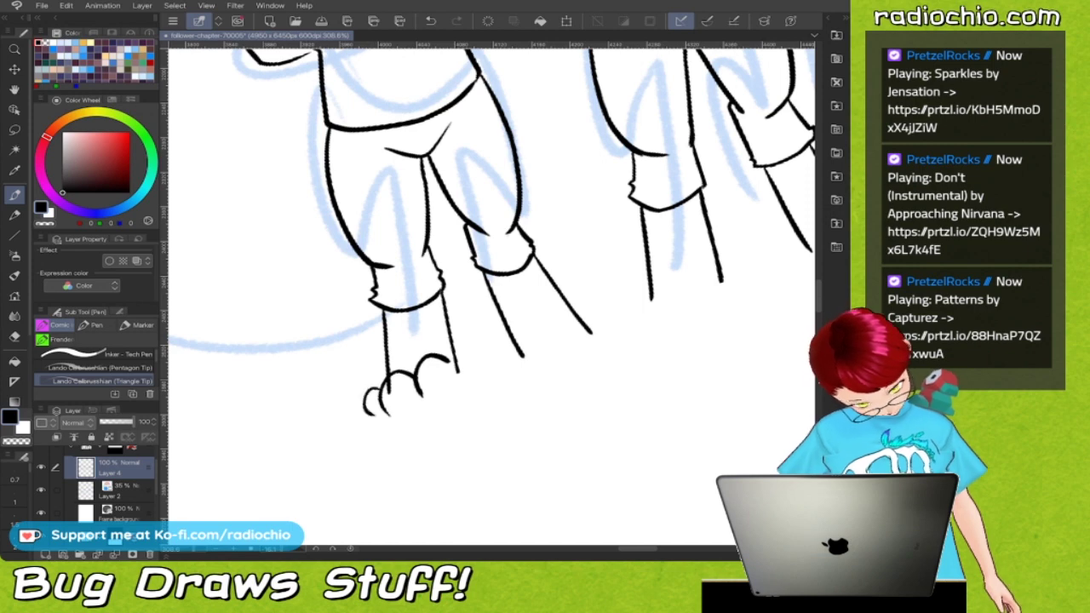
pyautogui.moveTo(516, 353)
pyautogui.mouseDown()
pyautogui.moveTo(558, 334)
pyautogui.moveTo(562, 348)
pyautogui.moveTo(609, 341)
pyautogui.mouseUp()
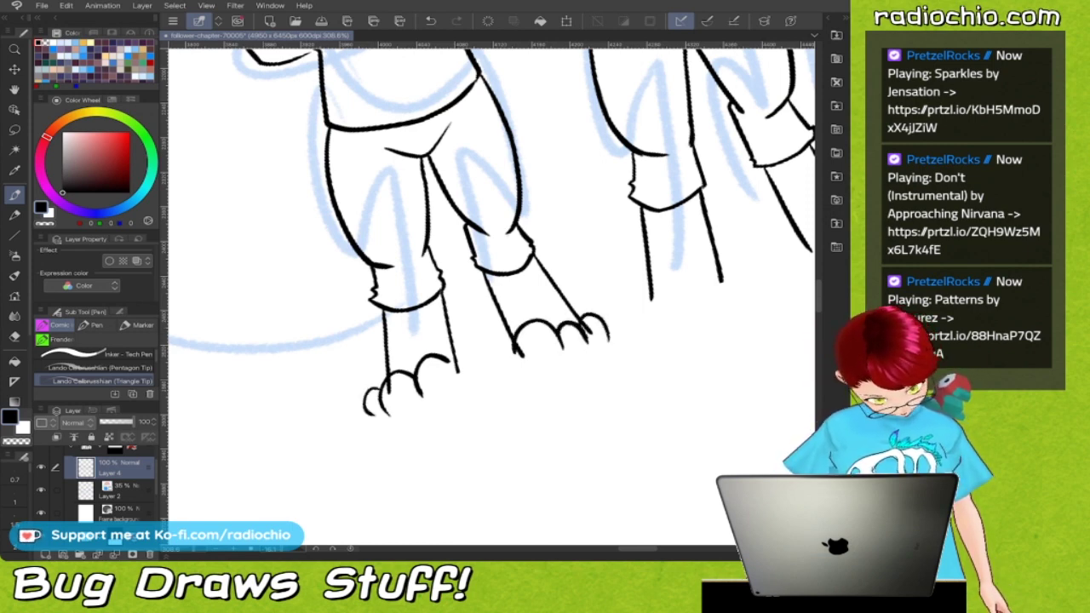
# Close the three toes of the first figure's left-hand foot into rounded shapes and erase the leg line overlapping them
pyautogui.moveTo(453, 398); pyautogui.dragTo(441, 405)
pyautogui.scroll(-2, 453, 341)
pyautogui.scroll(3, 444, 271)
pyautogui.moveTo(428, 317)
pyautogui.mouseDown()
pyautogui.moveTo(451, 350)
pyautogui.moveTo(476, 346)
pyautogui.mouseUp()
pyautogui.moveTo(356, 339); pyautogui.dragTo(450, 348)
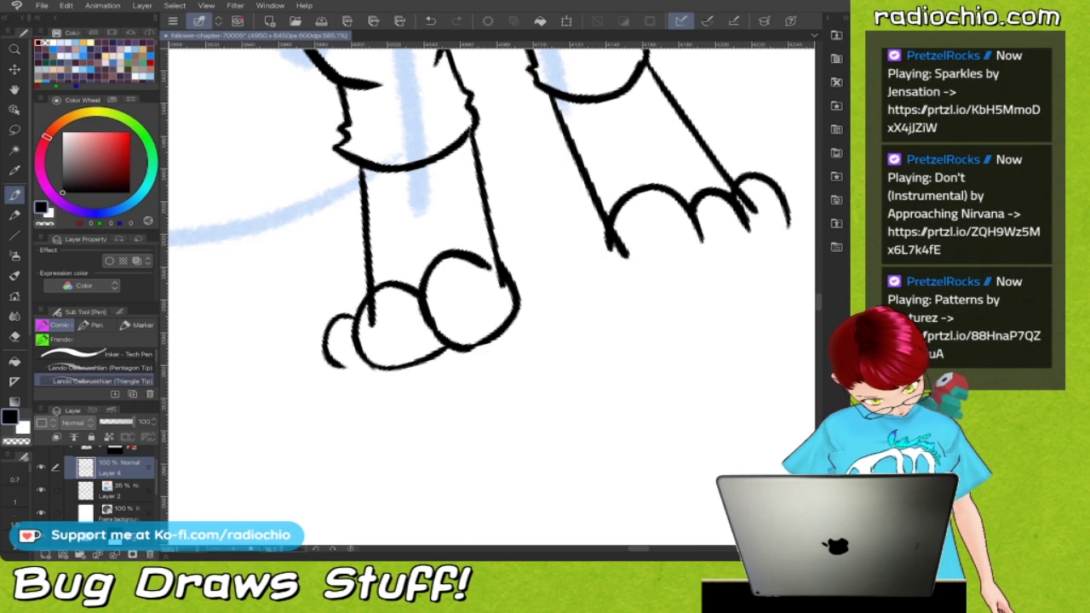
pyautogui.moveTo(327, 363); pyautogui.dragTo(373, 370)
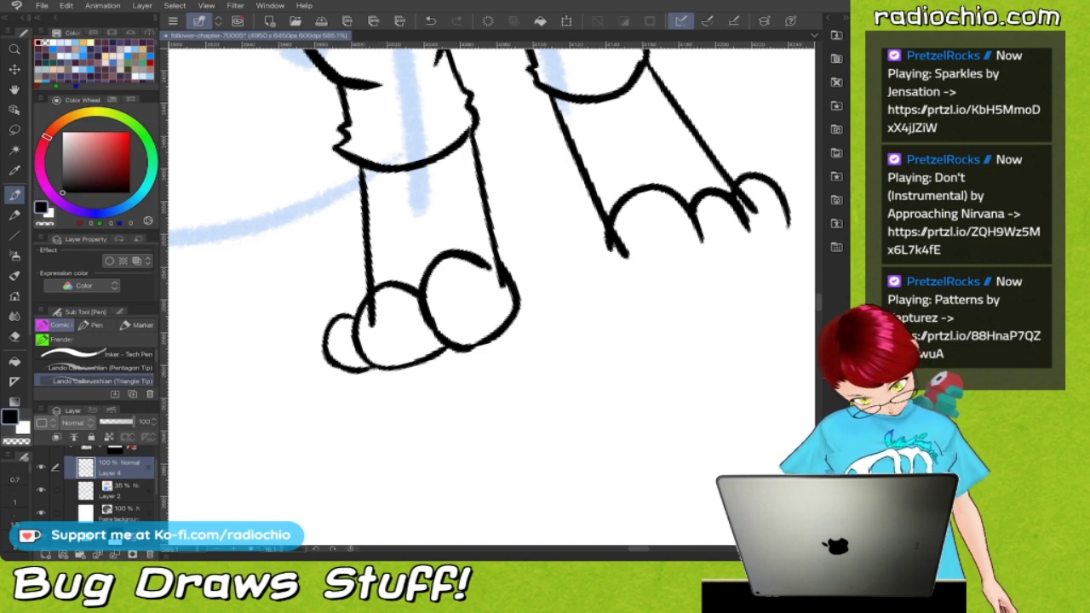
pyautogui.press('c')
pyautogui.moveTo(372, 325); pyautogui.dragTo(370, 302)
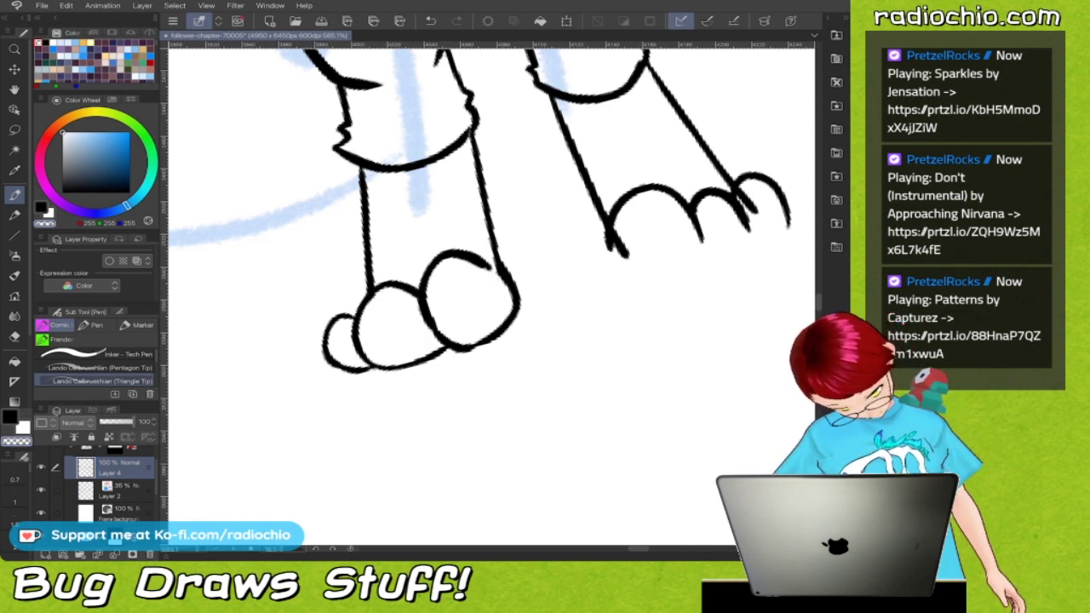
pyautogui.press('c')
# Close the three toes of the first figure's right-hand foot and erase the leg line ends overlapping them
pyautogui.press('i')
pyautogui.moveTo(612, 239); pyautogui.dragTo(444, 270)
pyautogui.click(445, 269)
pyautogui.click(445, 270)
pyautogui.click(445, 263)
pyautogui.press('p')
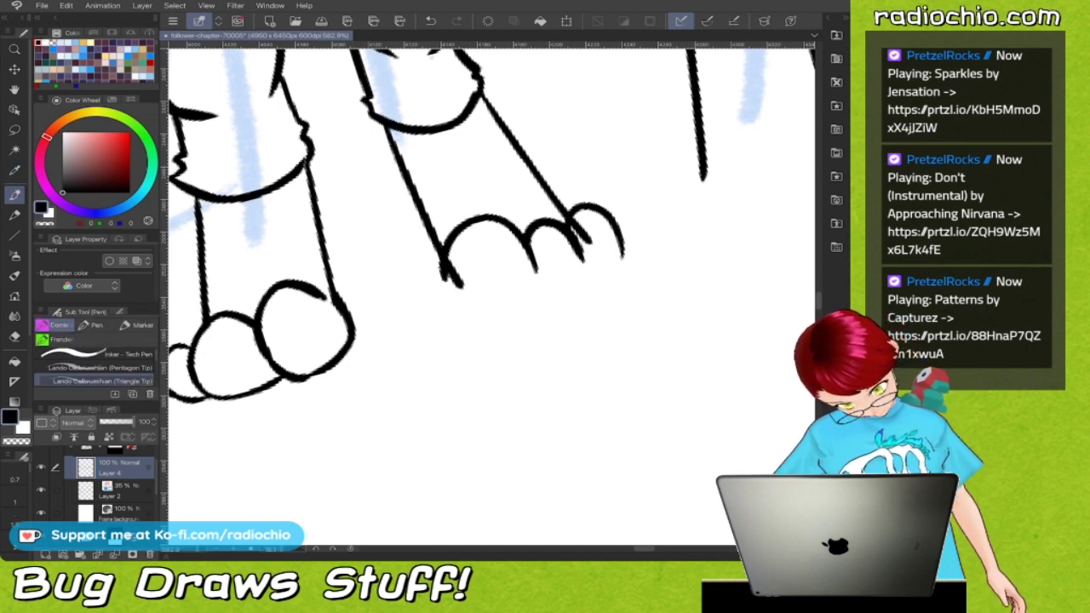
pyautogui.moveTo(441, 280)
pyautogui.mouseDown()
pyautogui.moveTo(461, 304)
pyautogui.moveTo(500, 309)
pyautogui.moveTo(537, 281)
pyautogui.moveTo(553, 290)
pyautogui.moveTo(622, 257)
pyautogui.mouseUp()
pyautogui.press('c')
pyautogui.press('alt')
pyautogui.moveTo(452, 279)
pyautogui.mouseDown()
pyautogui.moveTo(456, 257)
pyautogui.moveTo(452, 275)
pyautogui.mouseUp()
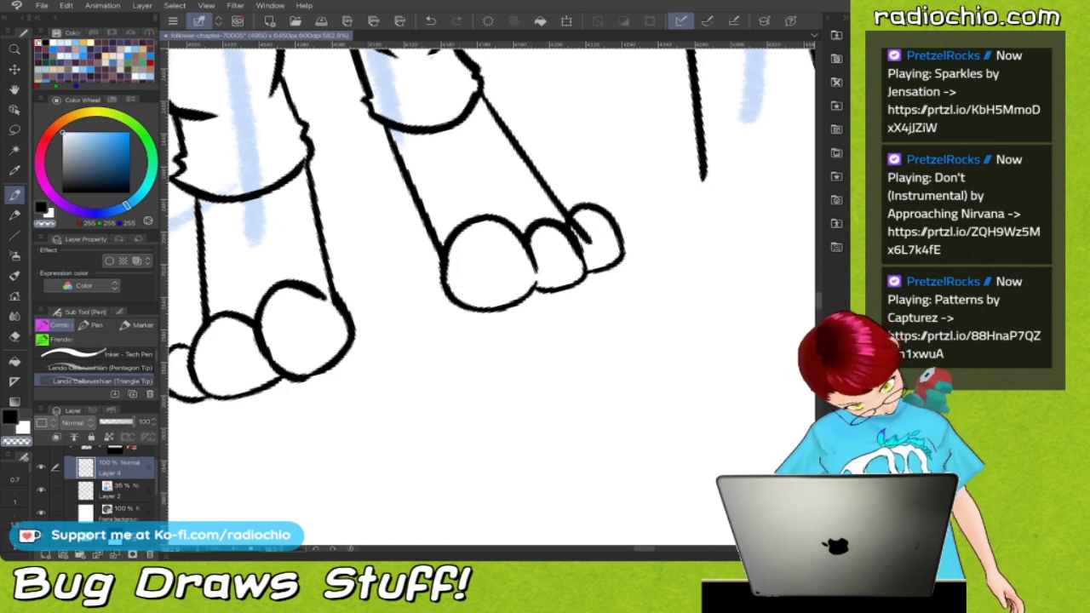
pyautogui.moveTo(576, 227)
pyautogui.mouseDown()
pyautogui.moveTo(582, 245)
pyautogui.moveTo(587, 237)
pyautogui.mouseUp()
pyautogui.scroll(-6, 583, 223)
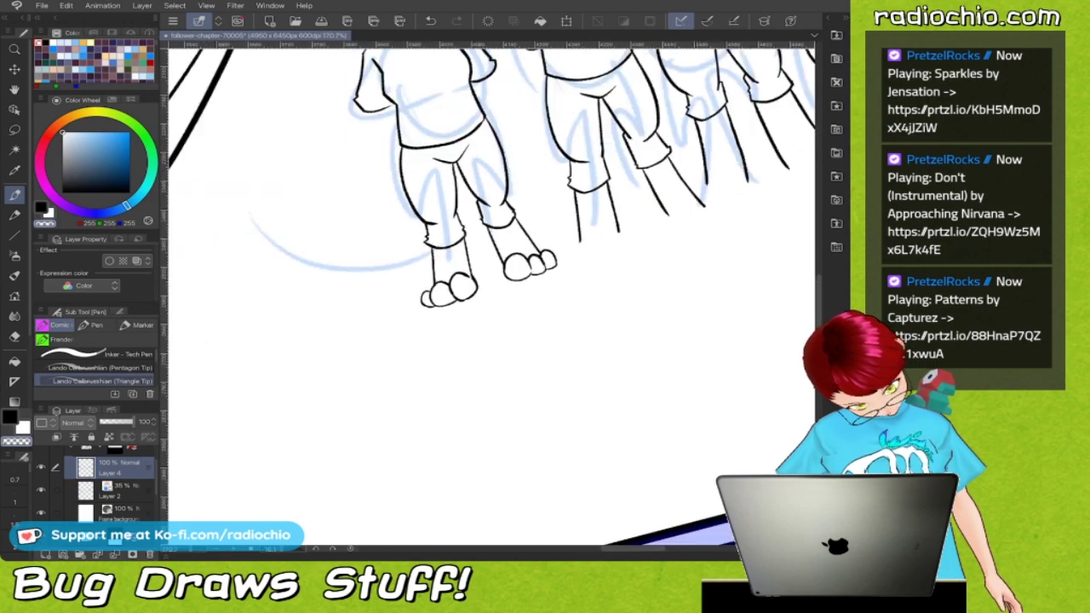
# Ink three rounded toes on the second figure's left-hand foot and erase the leg line ends overlapping them
pyautogui.scroll(5, 511, 188)
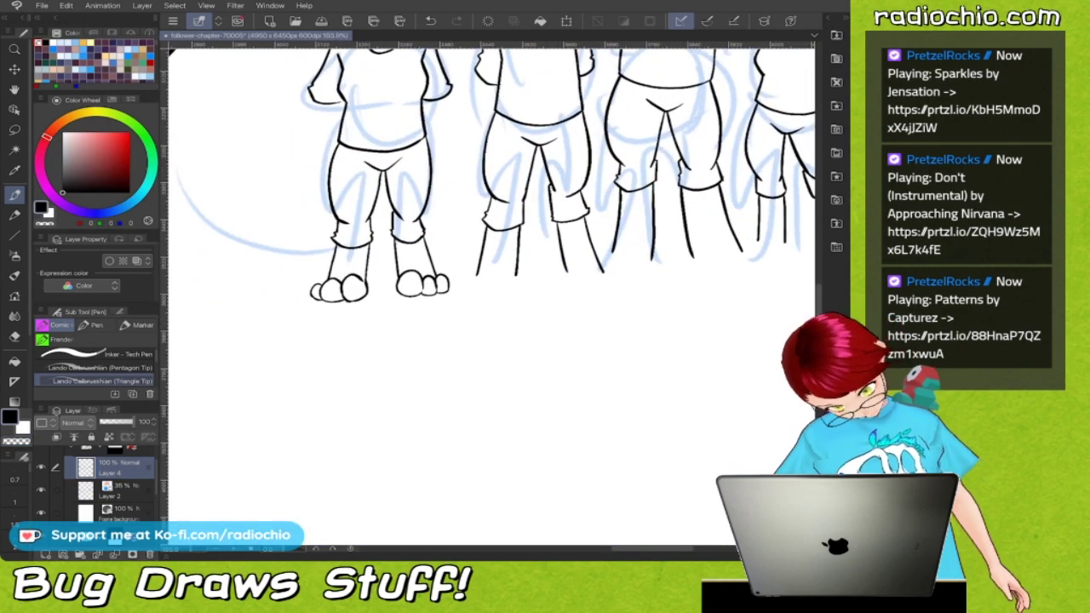
pyautogui.scroll(4, 509, 232)
pyautogui.moveTo(510, 262)
pyautogui.mouseDown()
pyautogui.moveTo(464, 277)
pyautogui.moveTo(499, 304)
pyautogui.moveTo(521, 298)
pyautogui.mouseUp()
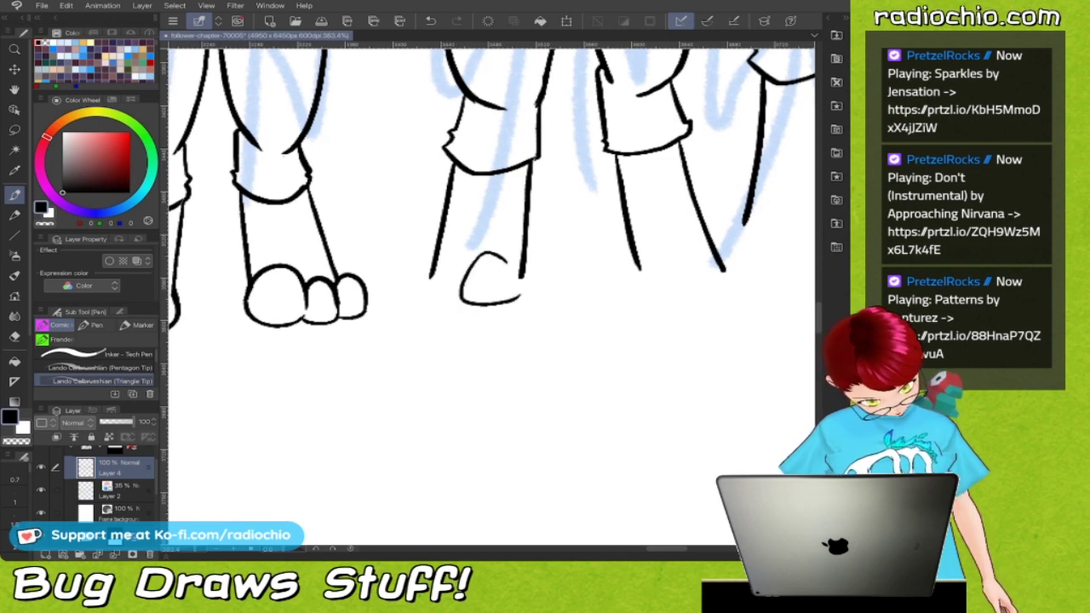
pyautogui.moveTo(441, 260)
pyautogui.mouseDown()
pyautogui.moveTo(426, 289)
pyautogui.moveTo(436, 300)
pyautogui.moveTo(403, 283)
pyautogui.moveTo(430, 299)
pyautogui.mouseUp()
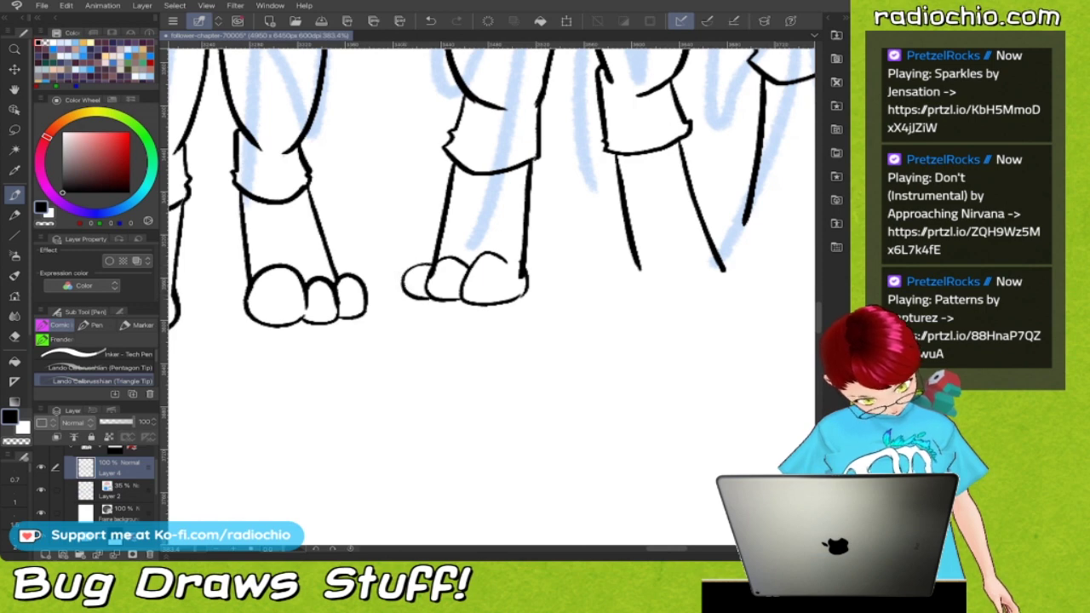
pyautogui.press('c')
pyautogui.scroll(3, 480, 256)
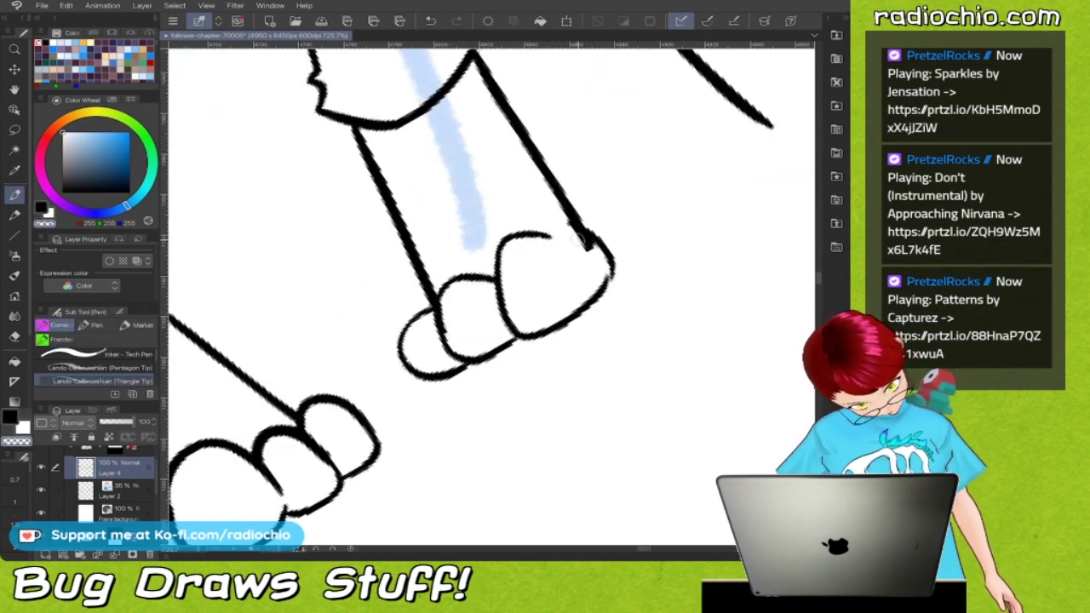
pyautogui.press('c')
pyautogui.scroll(-2, 491, 297)
pyautogui.scroll(-1, 545, 260)
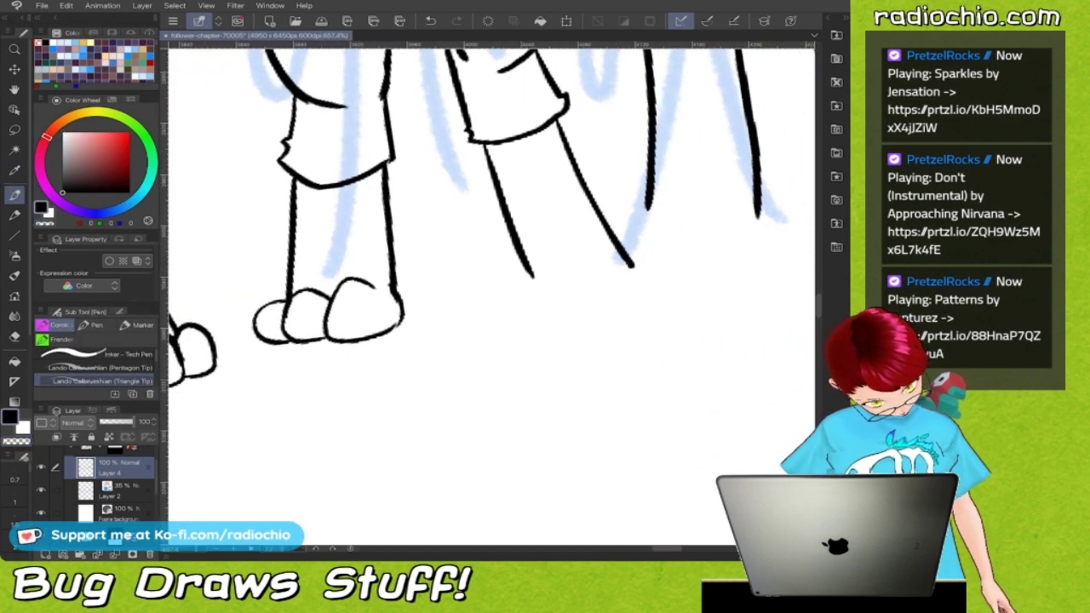
# Ink three rounded toes on the second figure's right-hand foot and erase the leg line ends overlapping them
pyautogui.moveTo(548, 268)
pyautogui.mouseDown()
pyautogui.moveTo(573, 250)
pyautogui.moveTo(603, 293)
pyautogui.moveTo(616, 247)
pyautogui.moveTo(642, 295)
pyautogui.mouseUp()
pyautogui.moveTo(656, 250)
pyautogui.mouseDown()
pyautogui.moveTo(644, 293)
pyautogui.moveTo(562, 305)
pyautogui.moveTo(528, 289)
pyautogui.moveTo(521, 262)
pyautogui.mouseUp()
pyautogui.press('i')
pyautogui.press('c')
pyautogui.press('p')
pyautogui.scroll(3, 626, 225)
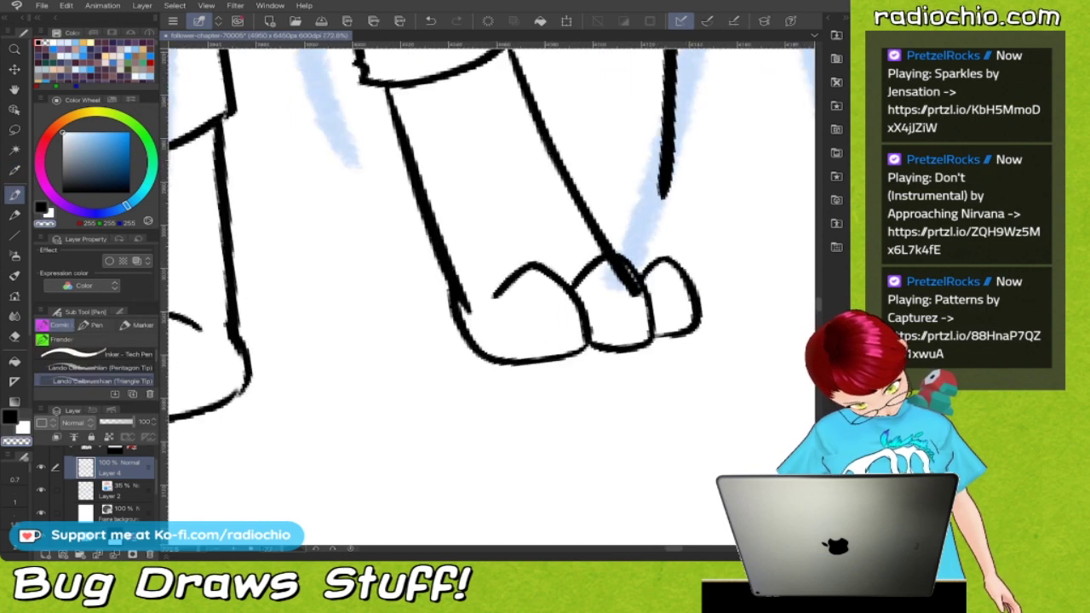
pyautogui.moveTo(468, 314)
pyautogui.mouseDown()
pyautogui.moveTo(461, 293)
pyautogui.moveTo(464, 303)
pyautogui.mouseUp()
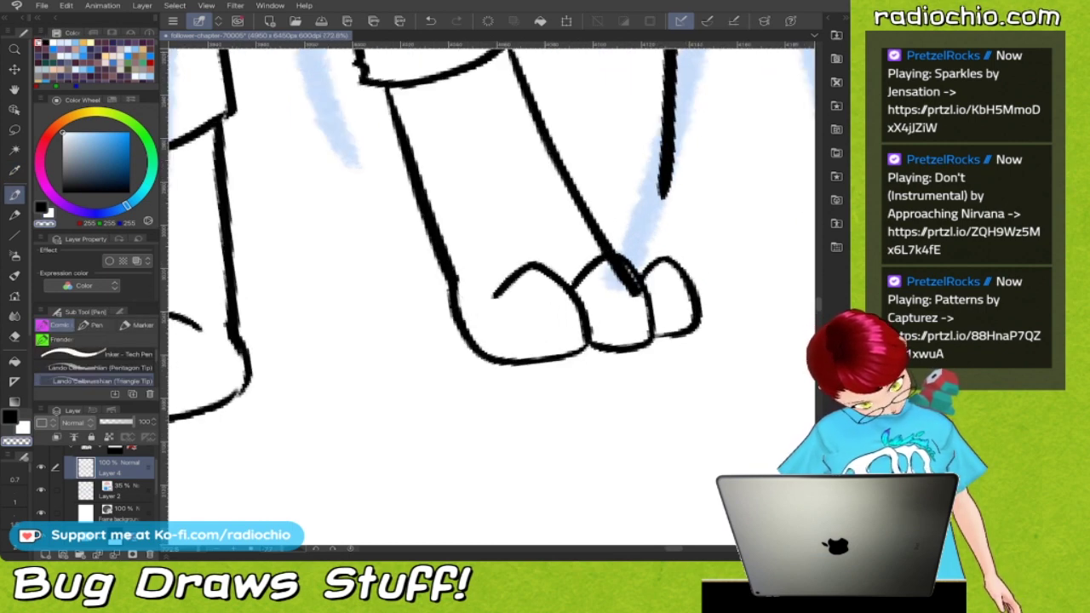
pyautogui.moveTo(630, 275)
pyautogui.mouseDown()
pyautogui.moveTo(616, 268)
pyautogui.moveTo(632, 292)
pyautogui.moveTo(625, 281)
pyautogui.mouseUp()
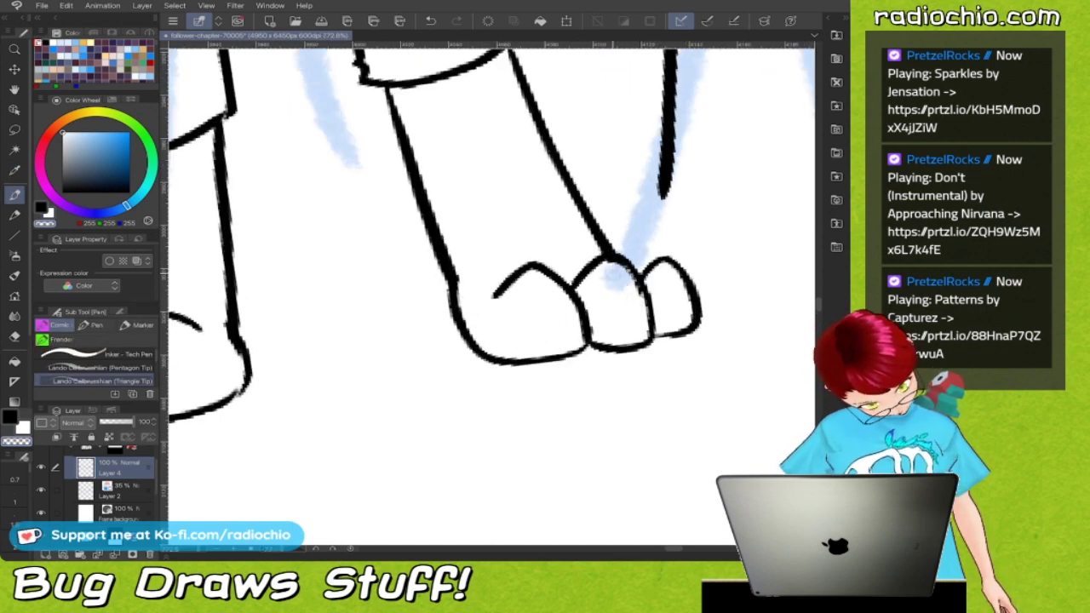
pyautogui.scroll(-5, 631, 281)
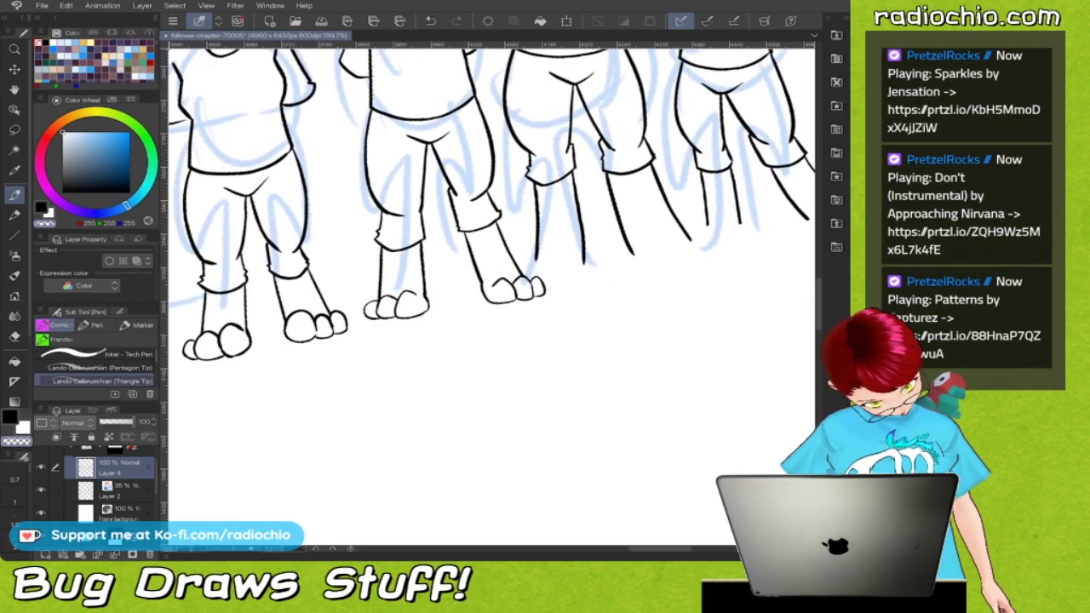
# Ink three rounded toes on the third figure's left-hand foot, tucked behind the second figure's neighbouring foot
pyautogui.scroll(1, 440, 332)
pyautogui.press('alt')
pyautogui.scroll(2, 440, 332)
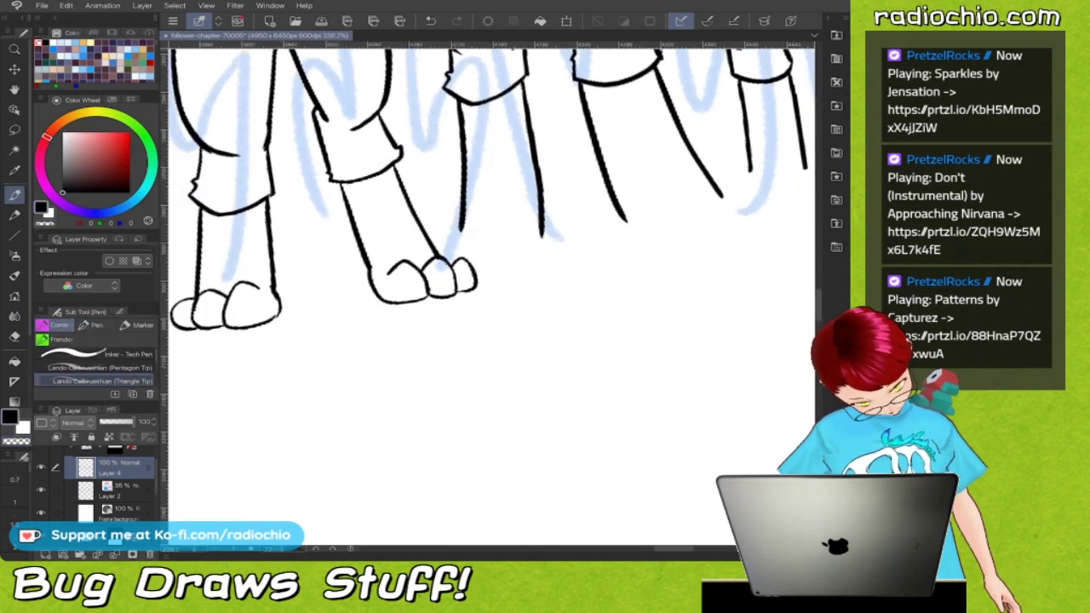
pyautogui.scroll(-1, 491, 296)
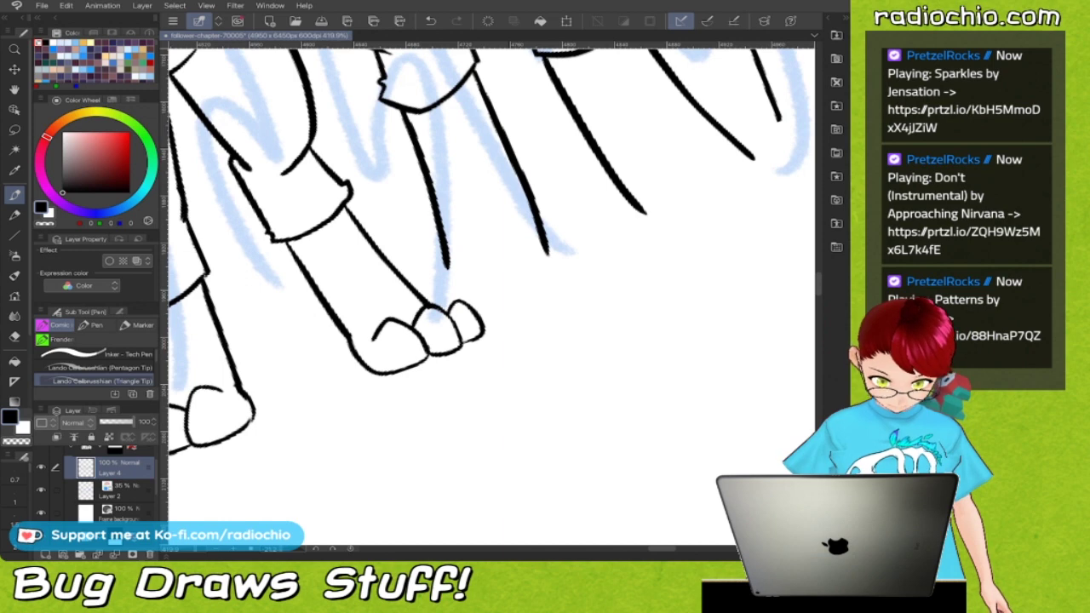
pyautogui.scroll(1, 491, 296)
pyautogui.moveTo(451, 328); pyautogui.dragTo(471, 339)
pyautogui.hotkey('ctrl', 'z')
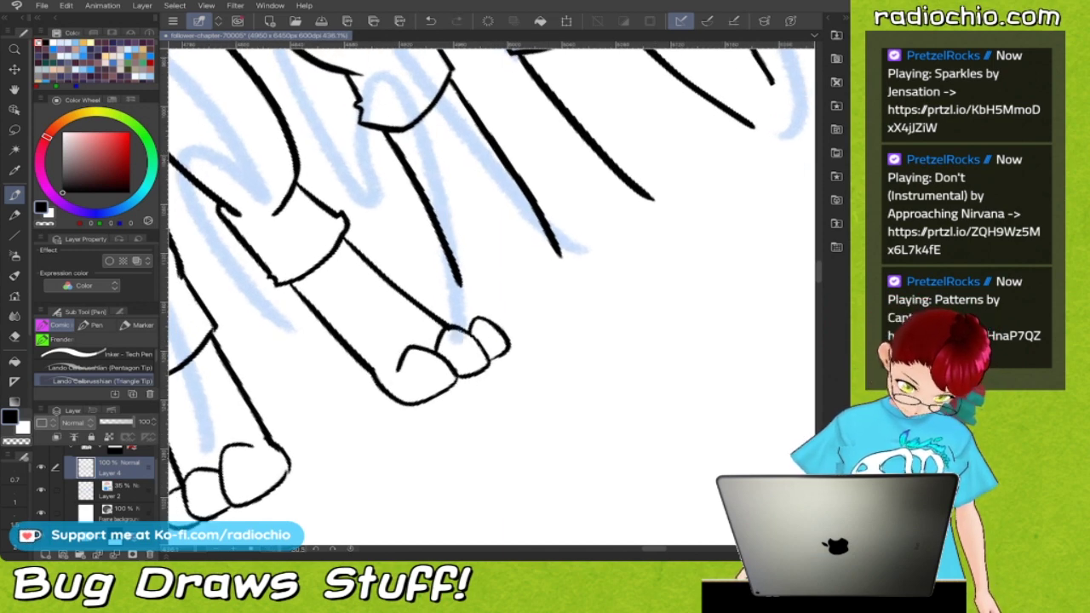
pyautogui.moveTo(545, 249)
pyautogui.mouseDown()
pyautogui.moveTo(527, 247)
pyautogui.moveTo(496, 290)
pyautogui.moveTo(518, 314)
pyautogui.moveTo(571, 288)
pyautogui.mouseUp()
pyautogui.moveTo(555, 245)
pyautogui.mouseDown()
pyautogui.moveTo(575, 269)
pyautogui.moveTo(569, 290)
pyautogui.mouseUp()
pyautogui.moveTo(494, 271)
pyautogui.mouseDown()
pyautogui.moveTo(461, 286)
pyautogui.moveTo(473, 322)
pyautogui.mouseUp()
pyautogui.moveTo(461, 284)
pyautogui.mouseDown()
pyautogui.moveTo(440, 310)
pyautogui.moveTo(454, 325)
pyautogui.mouseUp()
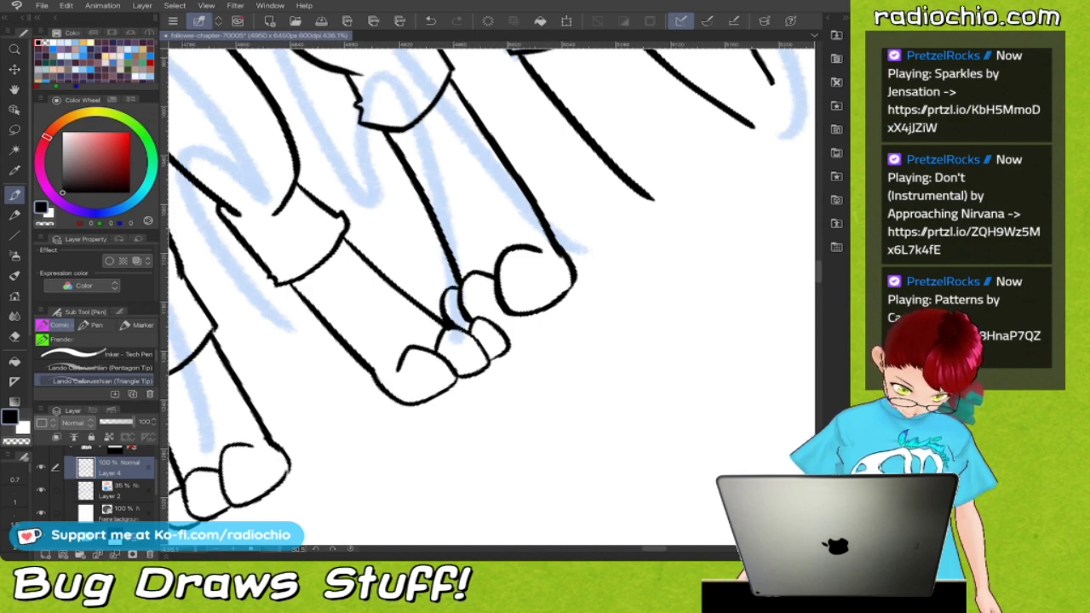
# Ink three rounded toes on the third figure's right-hand foot and erase the leg line end overlapping the middle toe
pyautogui.scroll(-6, 492, 296)
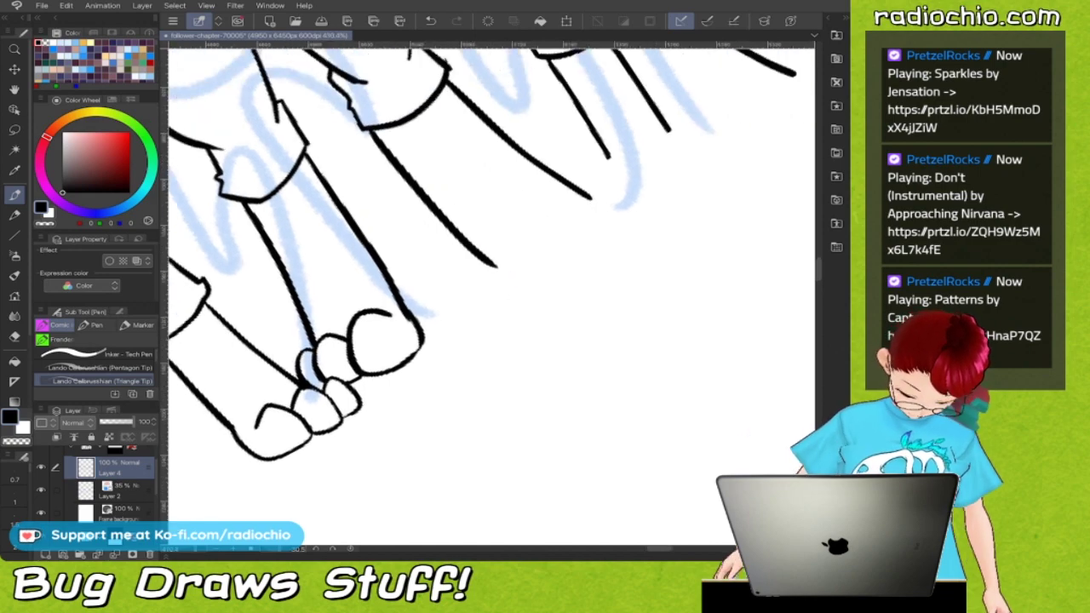
pyautogui.scroll(5, 372, 301)
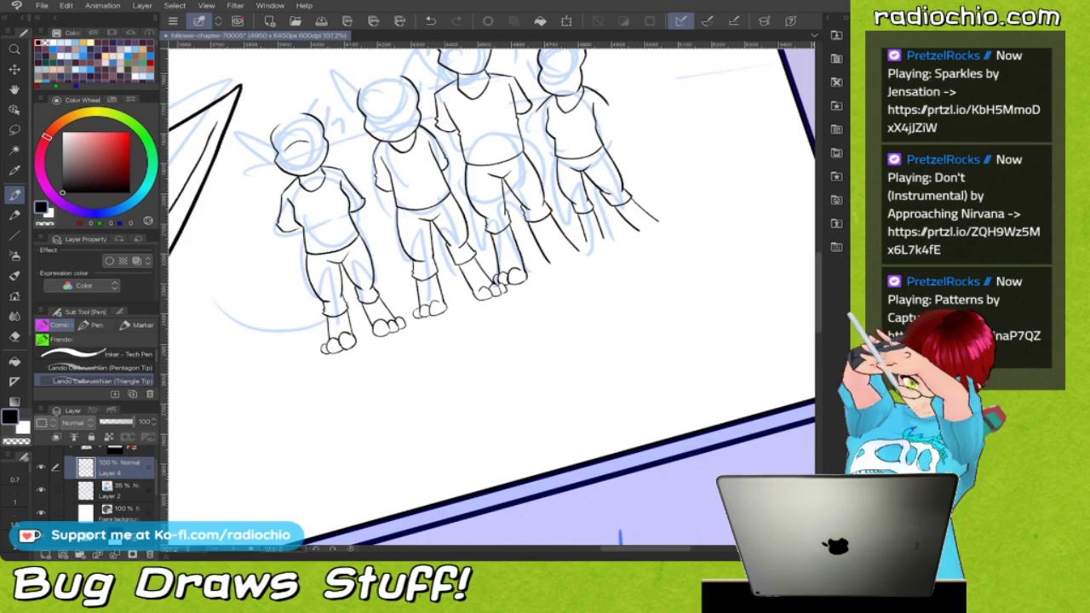
pyautogui.moveTo(491, 330)
pyautogui.mouseDown()
pyautogui.moveTo(508, 296)
pyautogui.moveTo(536, 332)
pyautogui.moveTo(536, 299)
pyautogui.moveTo(566, 322)
pyautogui.mouseUp()
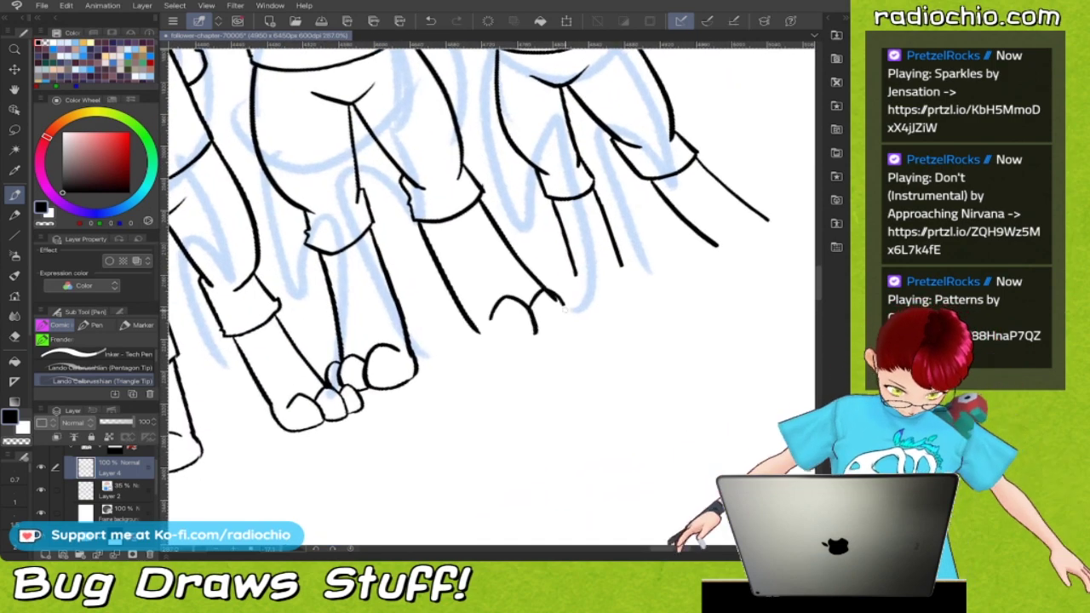
pyautogui.moveTo(567, 319); pyautogui.dragTo(484, 339)
pyautogui.scroll(3, 468, 373)
pyautogui.moveTo(479, 303); pyautogui.dragTo(503, 322)
pyautogui.press('x')
pyautogui.press('i')
pyautogui.press('c')
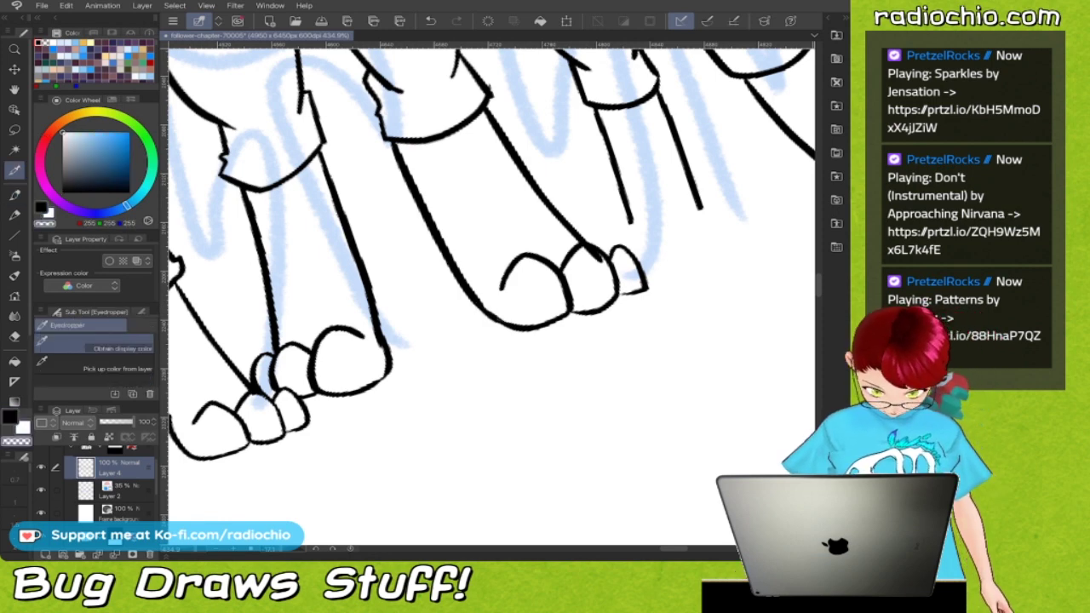
pyautogui.press('p')
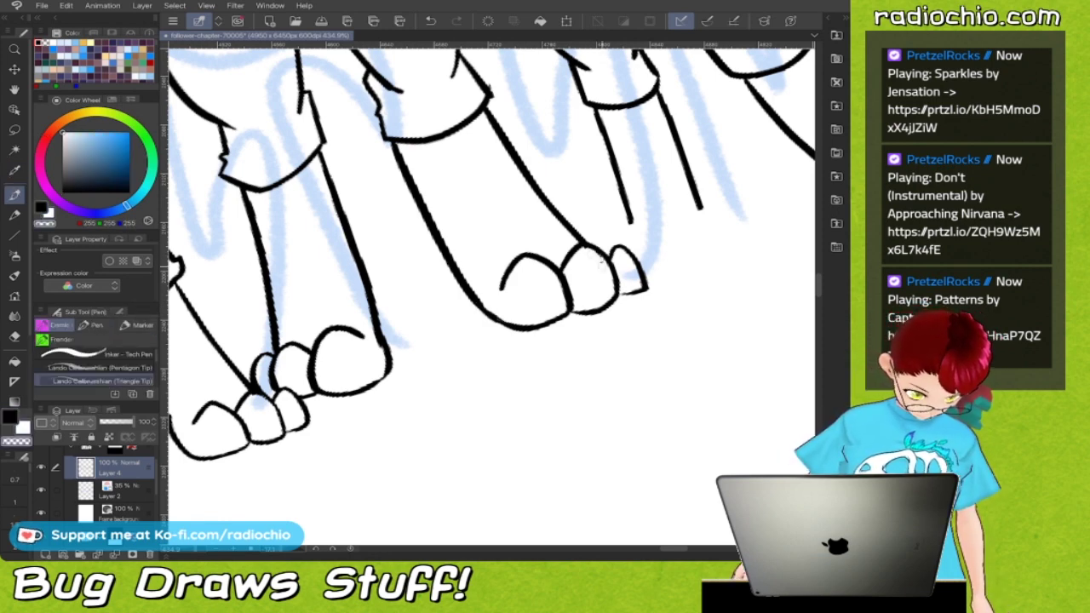
pyautogui.scroll(-5, 491, 297)
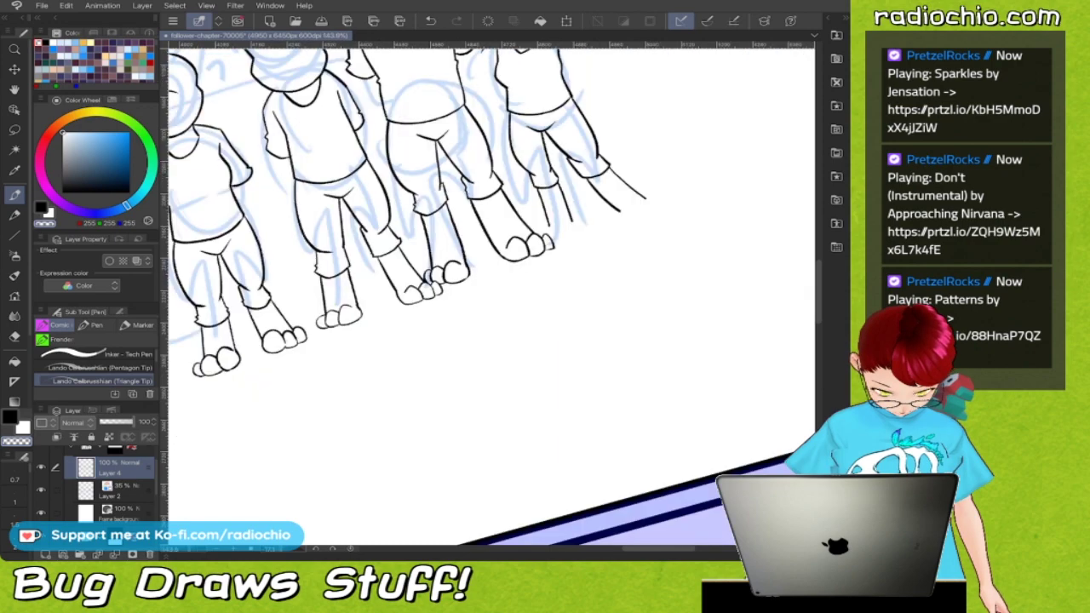
# Ink three toes on the fourth figure's right-hand foot and join the largest one to the leg with a curved sole
pyautogui.press('i')
pyautogui.press('x')
pyautogui.press('p')
pyautogui.scroll(5, 676, 194)
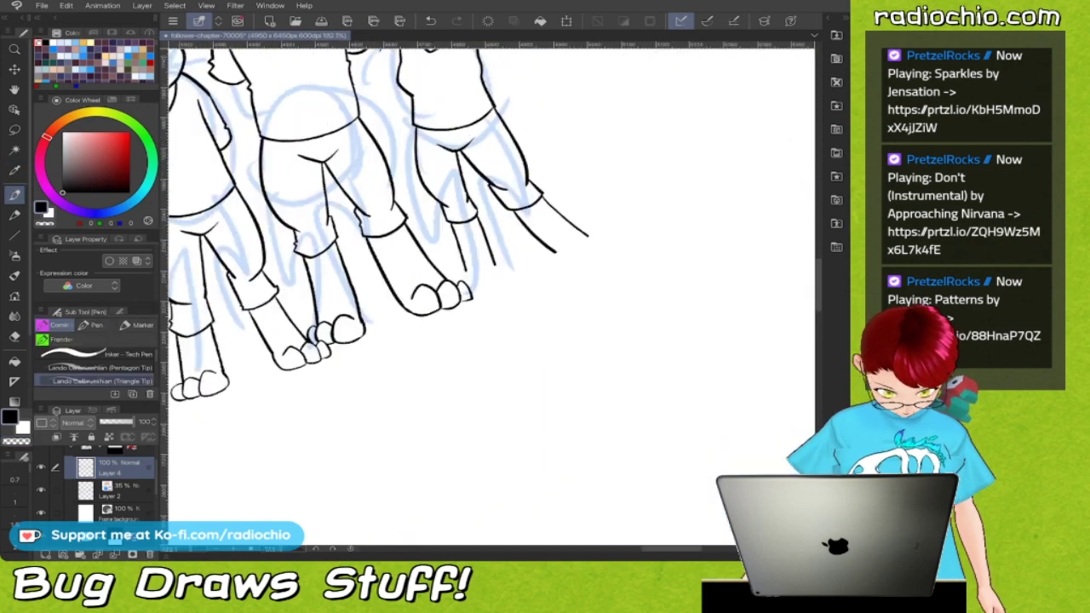
pyautogui.scroll(2, 512, 261)
pyautogui.moveTo(475, 302)
pyautogui.mouseDown()
pyautogui.moveTo(505, 281)
pyautogui.moveTo(531, 308)
pyautogui.moveTo(484, 280)
pyautogui.moveTo(512, 280)
pyautogui.moveTo(534, 259)
pyautogui.moveTo(558, 286)
pyautogui.mouseUp()
pyautogui.hotkey('ctrl', 'z')
pyautogui.moveTo(545, 263)
pyautogui.mouseDown()
pyautogui.moveTo(553, 253)
pyautogui.moveTo(577, 281)
pyautogui.moveTo(487, 316)
pyautogui.mouseUp()
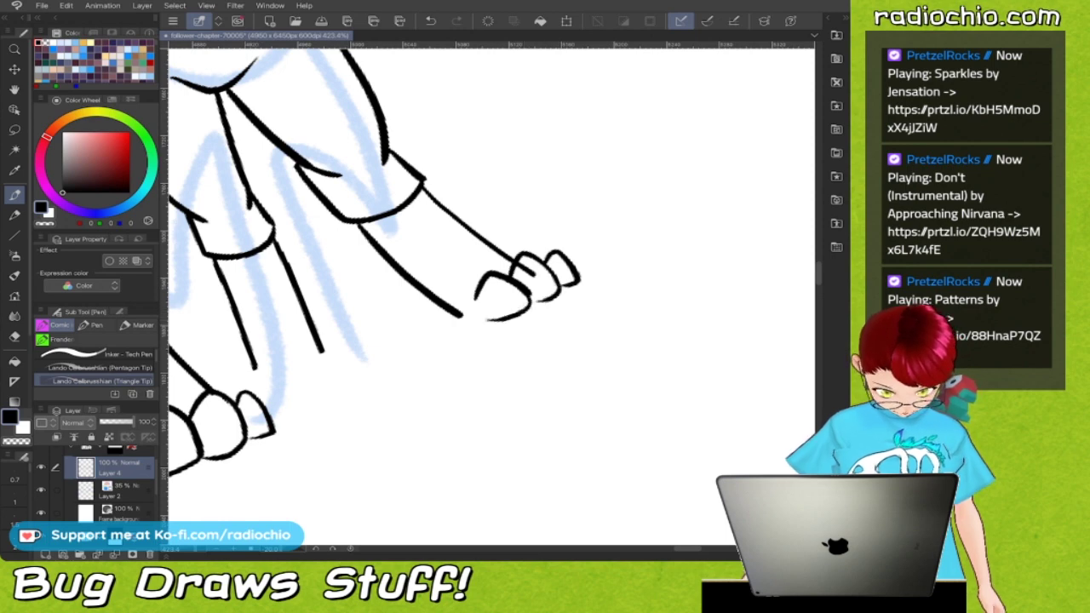
pyautogui.scroll(3, 512, 298)
pyautogui.moveTo(425, 262)
pyautogui.mouseDown()
pyautogui.moveTo(425, 294)
pyautogui.moveTo(445, 320)
pyautogui.moveTo(523, 368)
pyautogui.mouseUp()
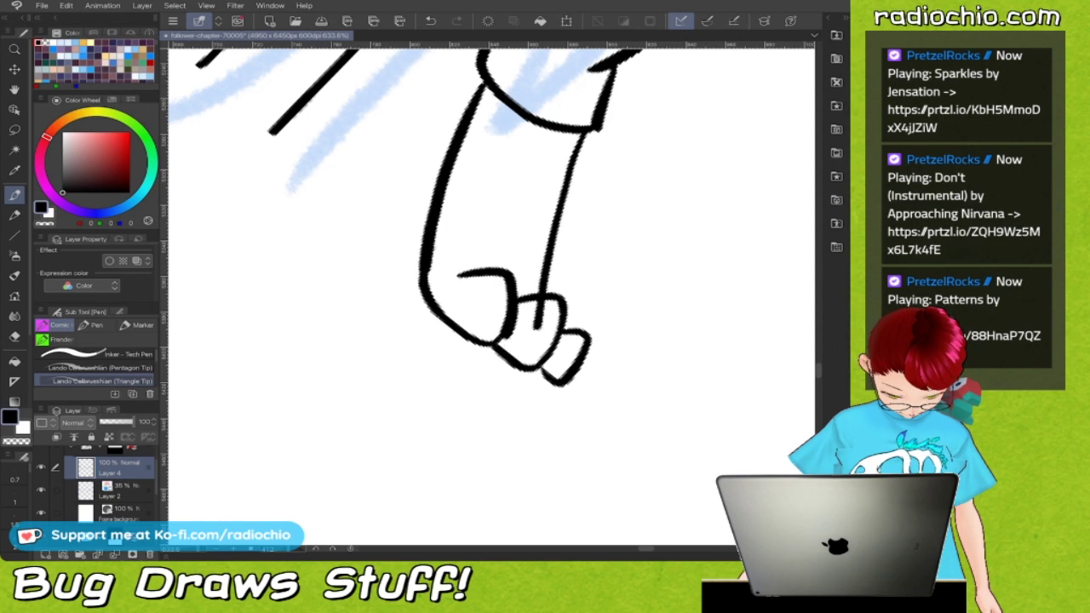
# Erase the leg line end crossing the middle toe of the fourth figure's right-hand foot
pyautogui.hotkey('ctrl', '@')
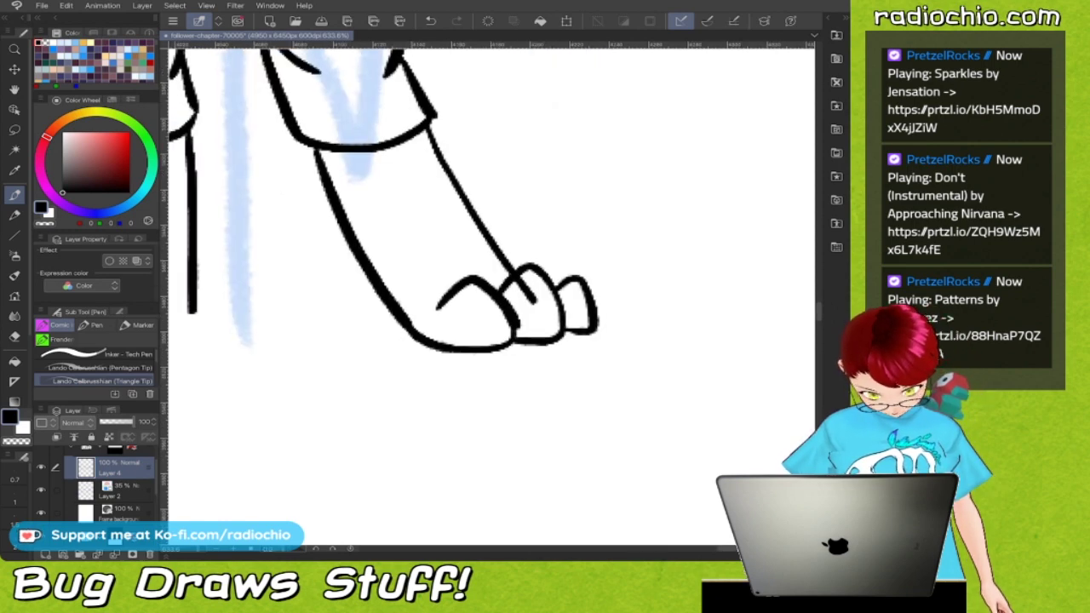
pyautogui.press('x')
pyautogui.press('c')
pyautogui.moveTo(528, 288)
pyautogui.mouseDown()
pyautogui.moveTo(513, 278)
pyautogui.moveTo(537, 302)
pyautogui.mouseUp()
pyautogui.scroll(-2, 580, 185)
pyautogui.scroll(-2, 529, 298)
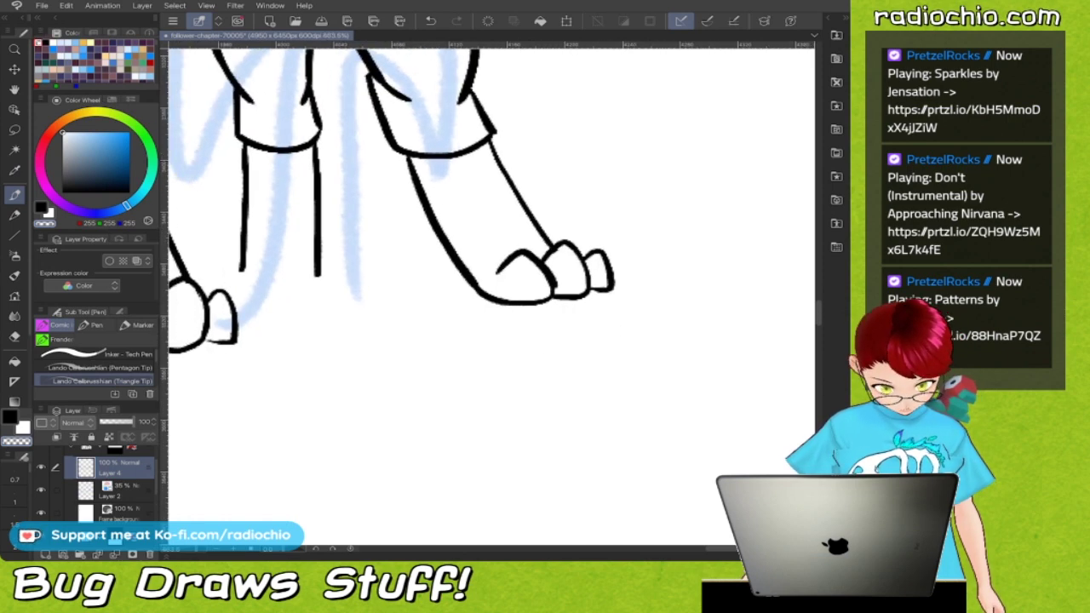
# Ink three rounded toes on the fourth figure's left-hand foot and erase the leg line ends overlapping them
pyautogui.press('c')
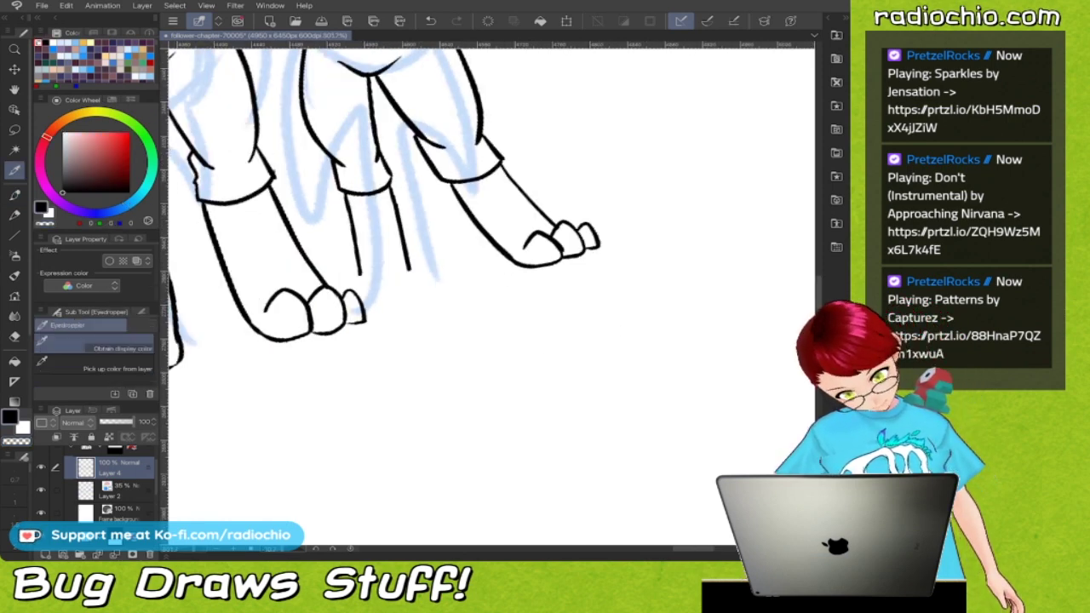
pyautogui.scroll(4, 366, 230)
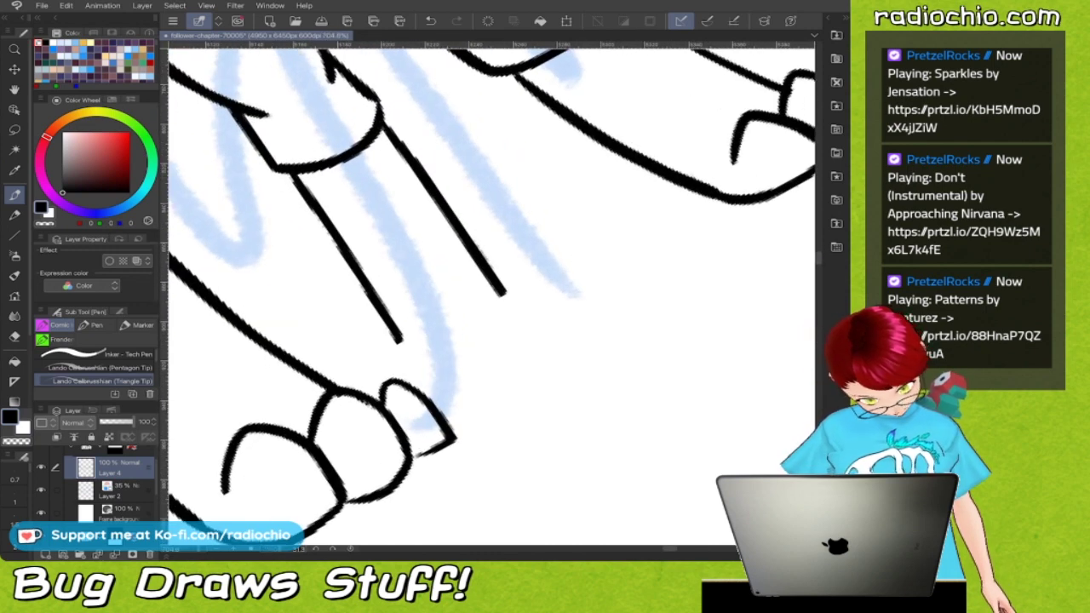
pyautogui.moveTo(497, 283)
pyautogui.mouseDown()
pyautogui.moveTo(438, 306)
pyautogui.moveTo(453, 358)
pyautogui.moveTo(532, 322)
pyautogui.mouseUp()
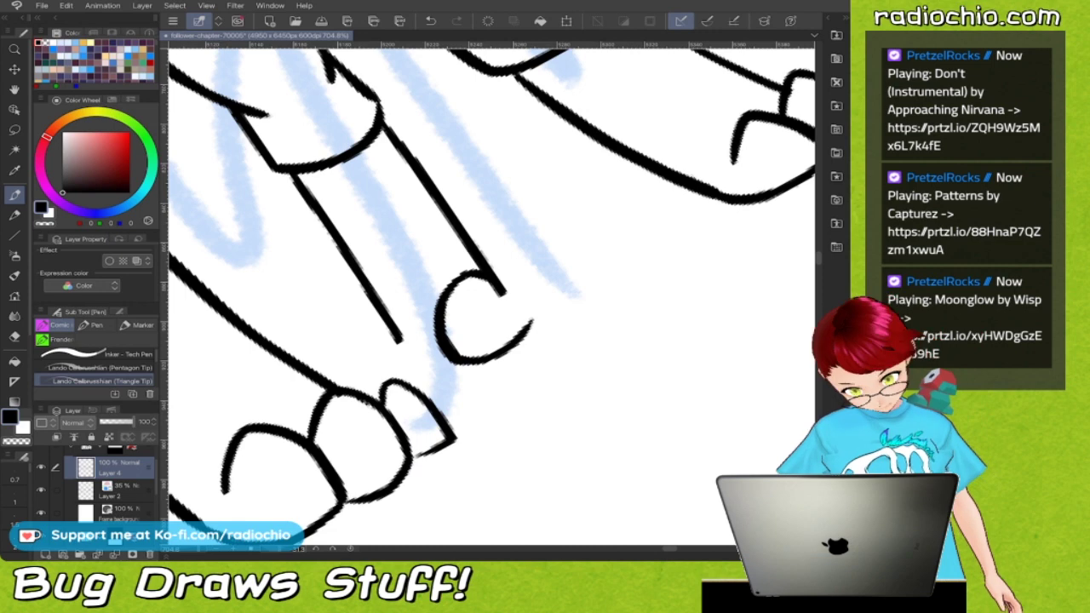
pyautogui.moveTo(488, 276)
pyautogui.mouseDown()
pyautogui.moveTo(523, 289)
pyautogui.moveTo(533, 325)
pyautogui.mouseUp()
pyautogui.moveTo(445, 314)
pyautogui.mouseDown()
pyautogui.moveTo(391, 356)
pyautogui.moveTo(422, 381)
pyautogui.moveTo(453, 367)
pyautogui.mouseUp()
pyautogui.moveTo(392, 348)
pyautogui.mouseDown()
pyautogui.moveTo(361, 366)
pyautogui.moveTo(378, 392)
pyautogui.mouseUp()
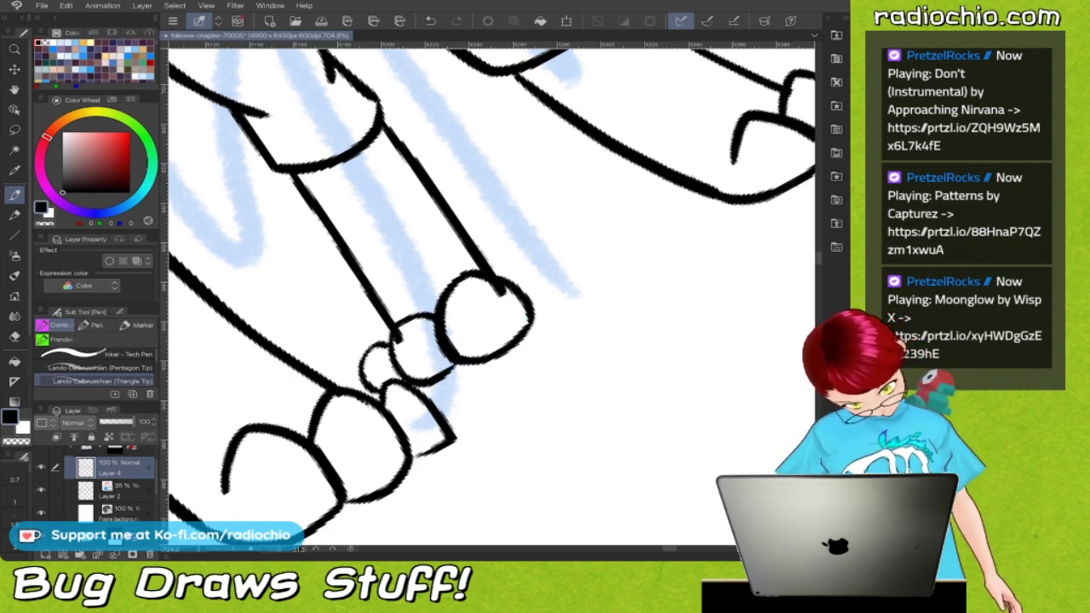
pyautogui.press('x')
pyautogui.moveTo(404, 337); pyautogui.dragTo(400, 340)
pyautogui.moveTo(484, 292); pyautogui.dragTo(503, 293)
pyautogui.scroll(-10, 503, 294)
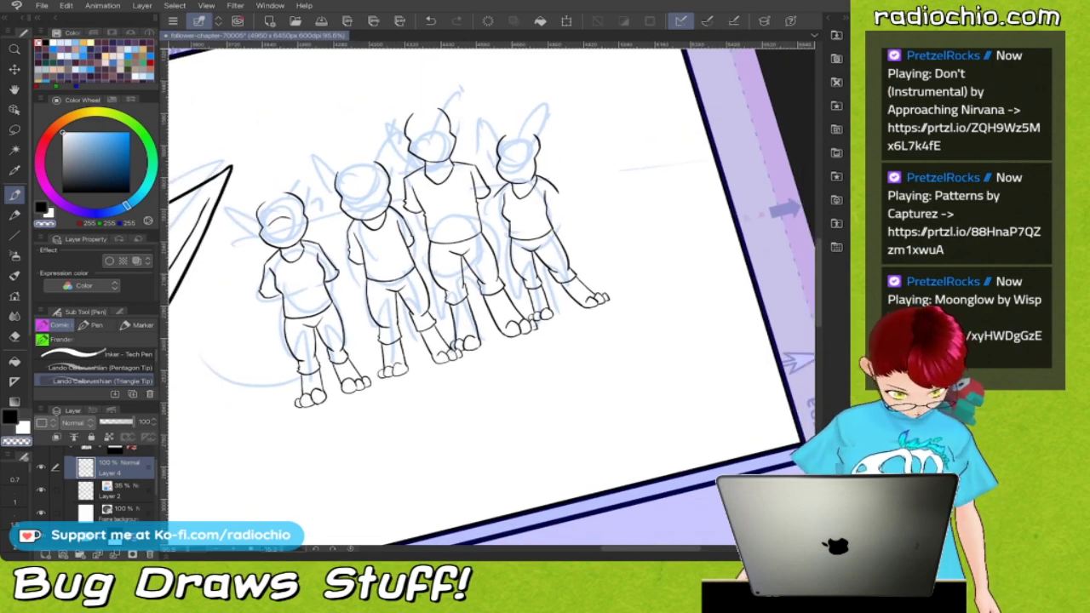
# Ink the open ends and undersides of both short sleeves on the fourth figure's shirt
pyautogui.press('c')
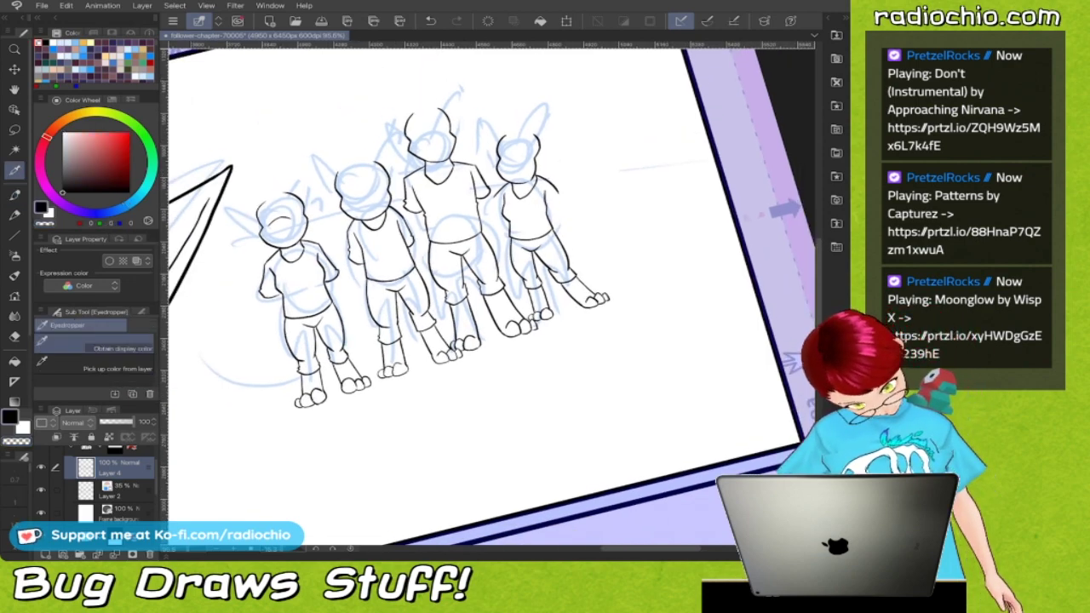
pyautogui.scroll(8, 534, 194)
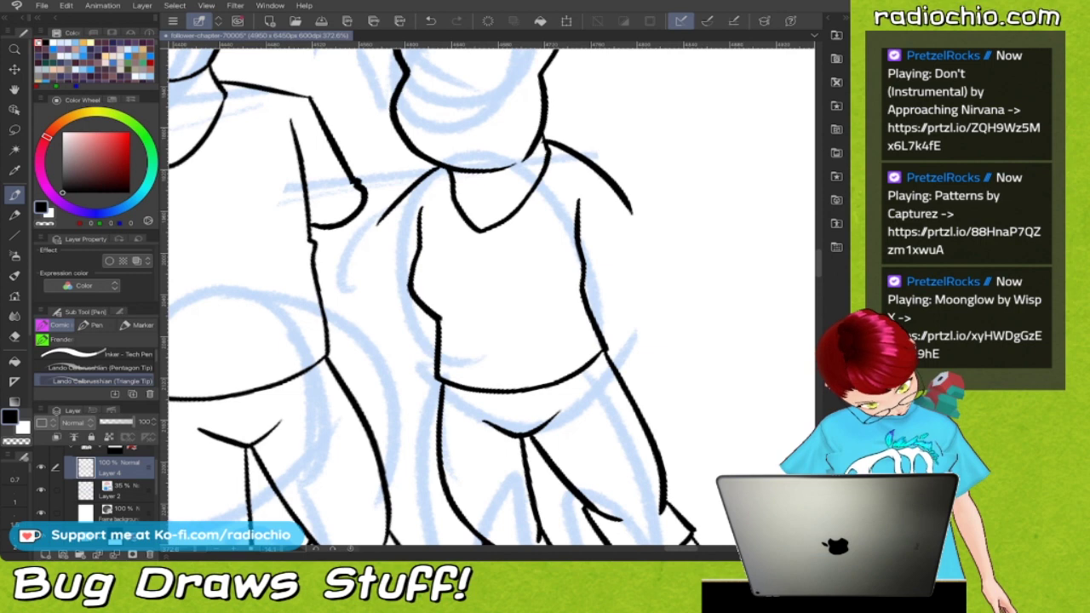
pyautogui.moveTo(594, 264); pyautogui.dragTo(649, 246)
pyautogui.moveTo(379, 232)
pyautogui.mouseDown()
pyautogui.moveTo(373, 274)
pyautogui.moveTo(410, 294)
pyautogui.mouseUp()
pyautogui.scroll(2, 603, 213)
pyautogui.moveTo(567, 235); pyautogui.dragTo(588, 279)
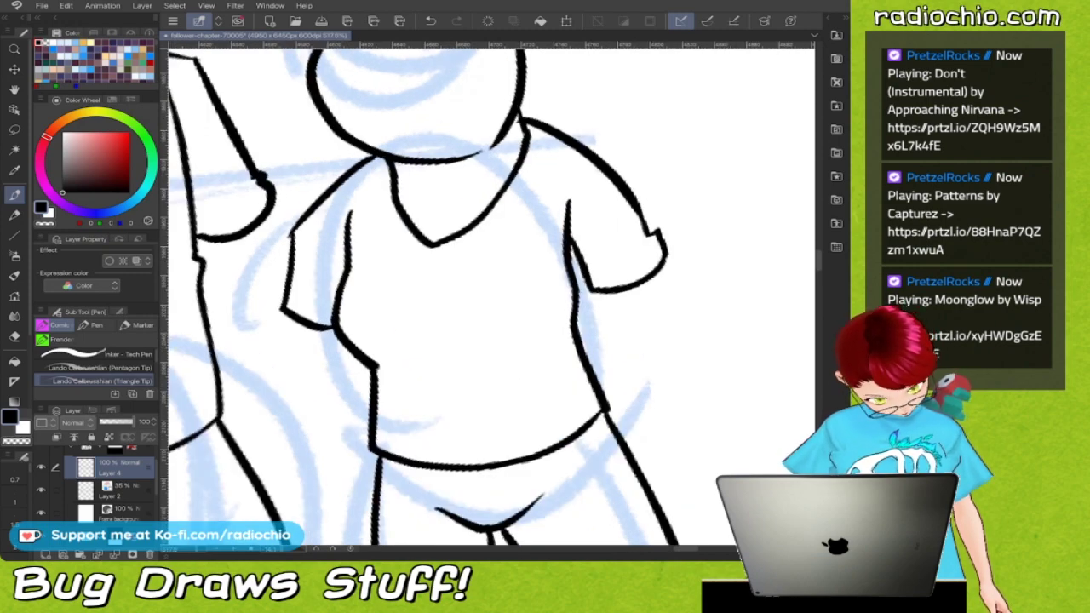
pyautogui.scroll(-6, 491, 294)
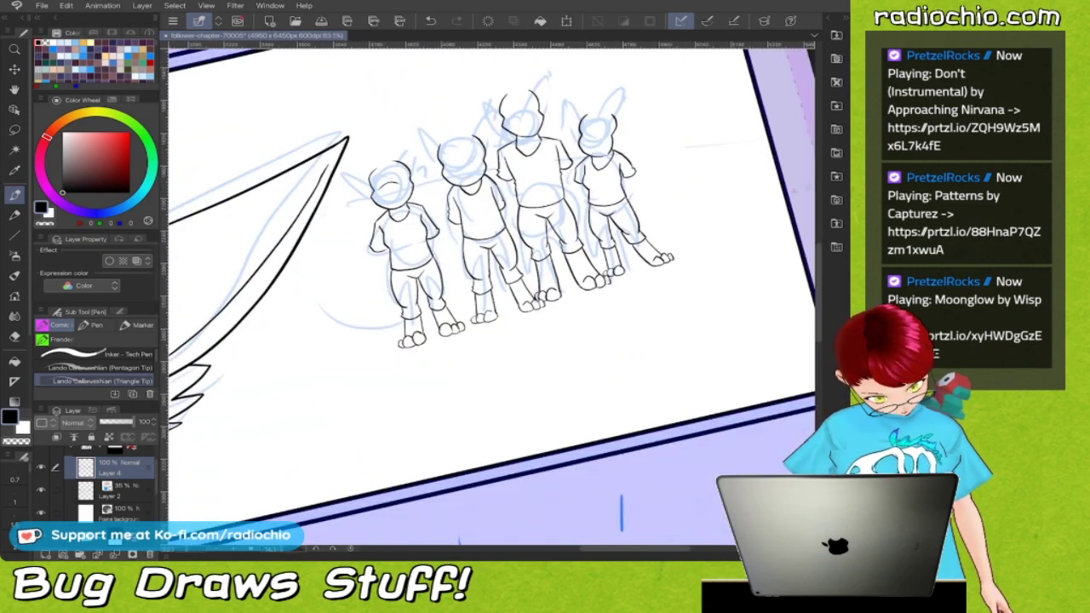
# Ink the first figure's left-hand forearm below the sleeve, ending in a small hand with curled fingers
pyautogui.scroll(6, 409, 255)
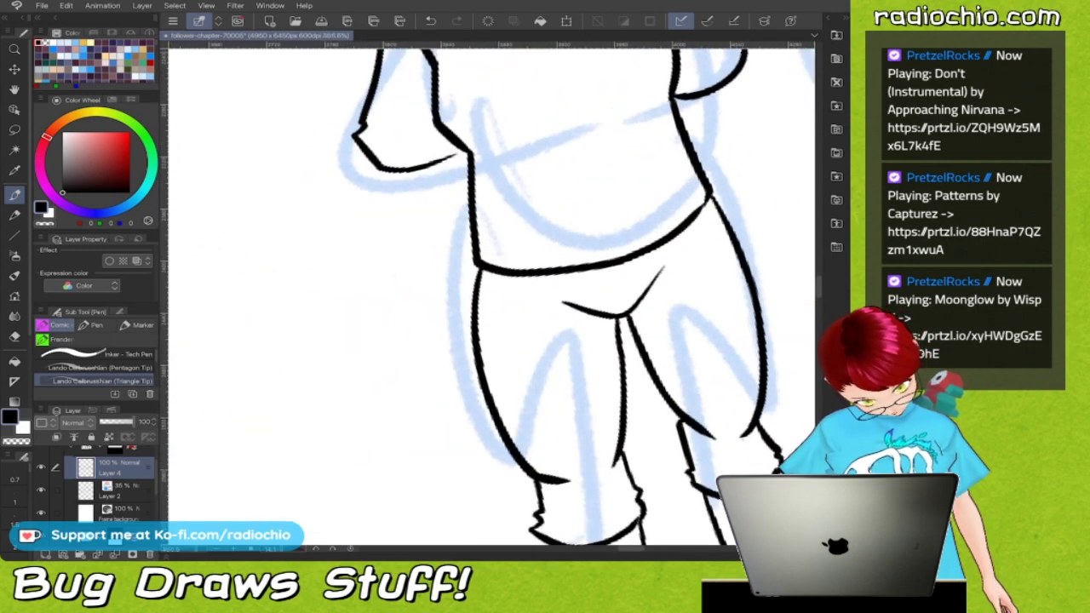
pyautogui.moveTo(373, 165)
pyautogui.mouseDown()
pyautogui.moveTo(388, 268)
pyautogui.moveTo(380, 331)
pyautogui.moveTo(416, 356)
pyautogui.moveTo(413, 345)
pyautogui.moveTo(432, 352)
pyautogui.mouseUp()
pyautogui.moveTo(417, 305); pyautogui.dragTo(425, 341)
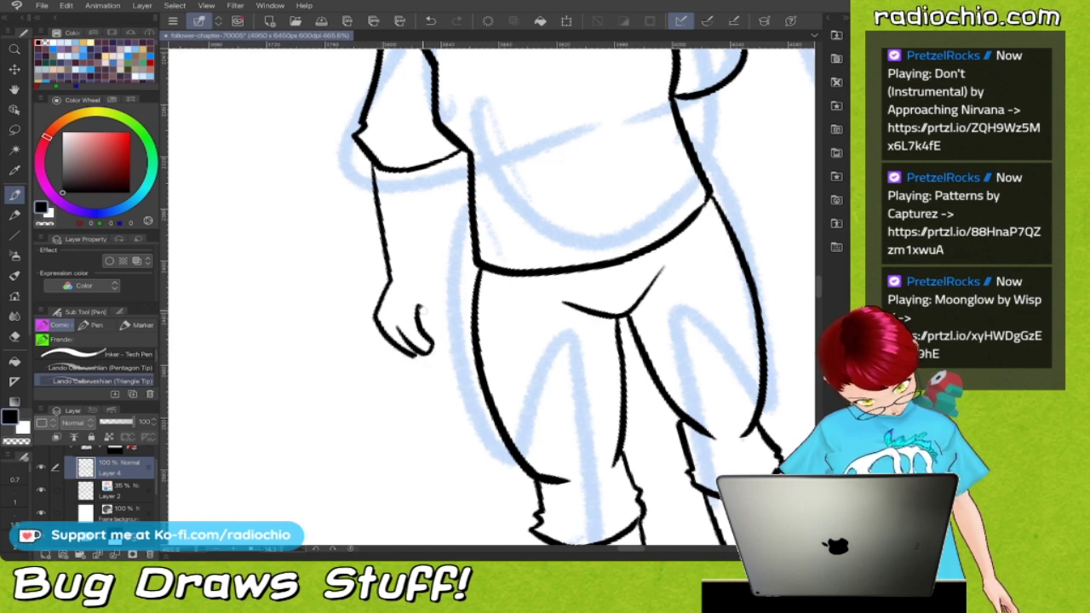
pyautogui.moveTo(426, 275)
pyautogui.mouseDown()
pyautogui.moveTo(438, 165)
pyautogui.moveTo(242, 196)
pyautogui.mouseUp()
# Ink the first figure's right-hand forearm below the sleeve, ending in a hand with rounded fingers
pyautogui.moveTo(487, 130); pyautogui.dragTo(537, 215)
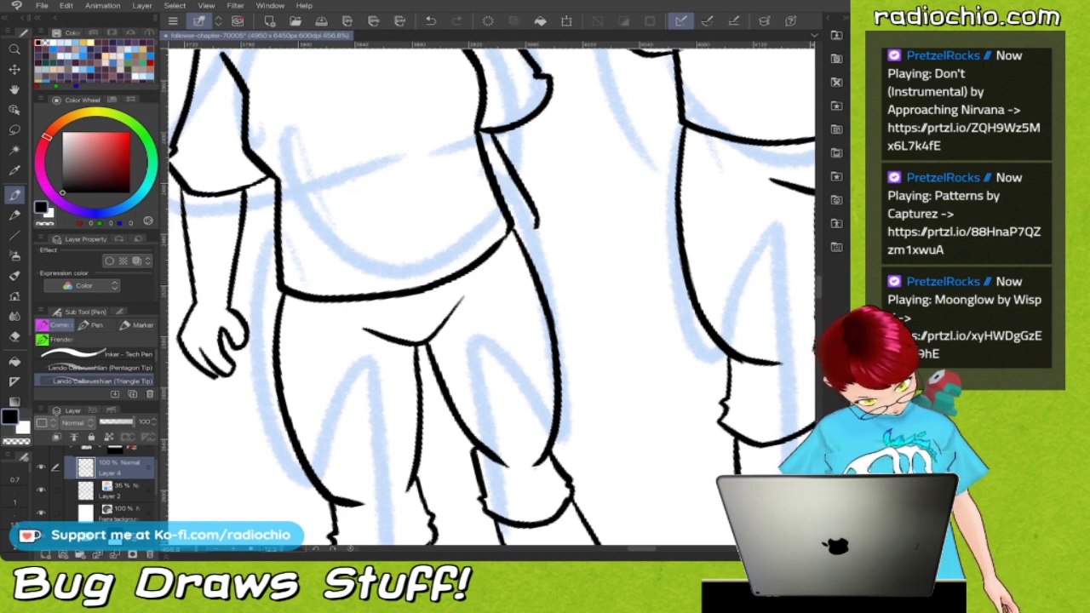
pyautogui.hotkey('ctrl', 'z')
pyautogui.moveTo(488, 130)
pyautogui.mouseDown()
pyautogui.moveTo(555, 291)
pyautogui.moveTo(571, 282)
pyautogui.moveTo(604, 291)
pyautogui.moveTo(605, 254)
pyautogui.mouseUp()
pyautogui.moveTo(608, 286)
pyautogui.mouseDown()
pyautogui.moveTo(621, 237)
pyautogui.moveTo(579, 211)
pyautogui.mouseUp()
pyautogui.moveTo(537, 111); pyautogui.dragTo(583, 215)
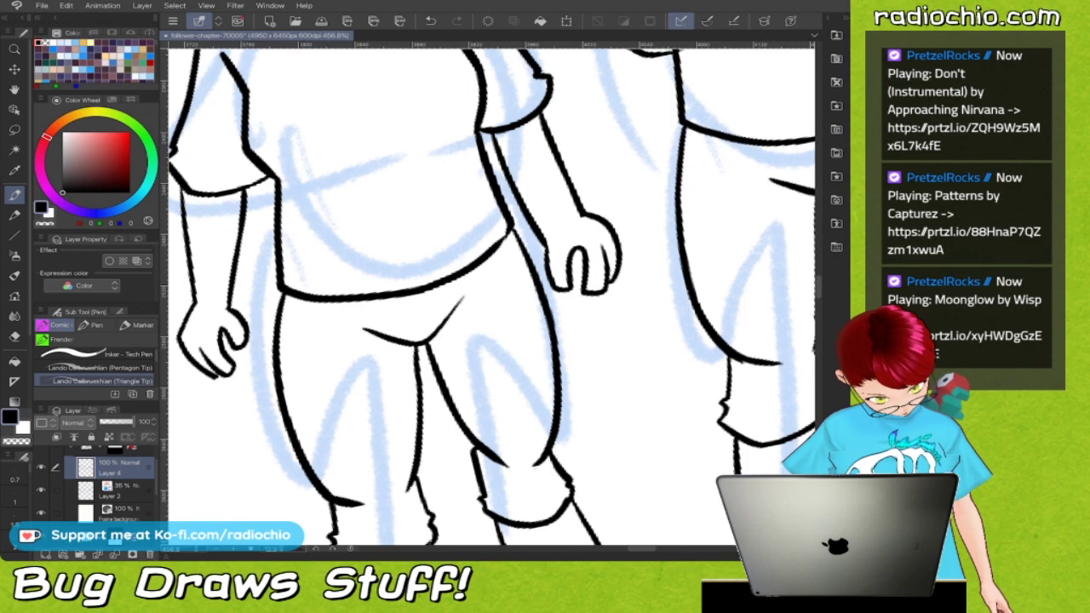
# Ink the second figure's left-hand forearm below the sleeve, with a fingered hand resting beside the hip
pyautogui.scroll(-3, 491, 297)
pyautogui.scroll(3, 492, 296)
pyautogui.moveTo(453, 150)
pyautogui.mouseDown()
pyautogui.moveTo(472, 247)
pyautogui.moveTo(459, 264)
pyautogui.moveTo(473, 312)
pyautogui.mouseUp()
pyautogui.moveTo(479, 274)
pyautogui.mouseDown()
pyautogui.moveTo(501, 312)
pyautogui.moveTo(503, 287)
pyautogui.mouseUp()
pyautogui.moveTo(501, 278); pyautogui.dragTo(511, 264)
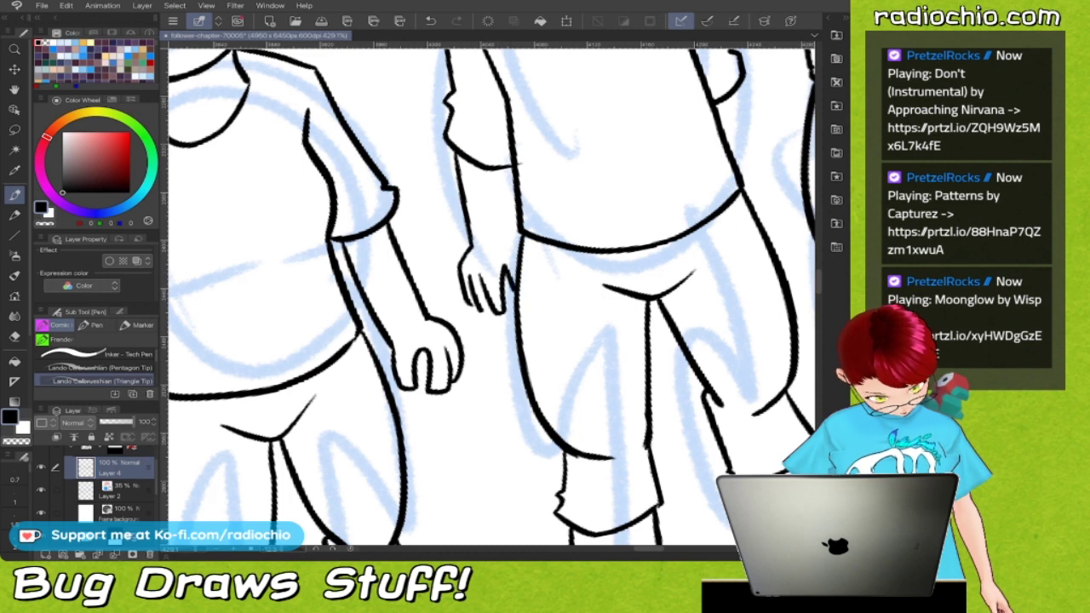
pyautogui.moveTo(519, 261); pyautogui.dragTo(507, 163)
pyautogui.press('c')
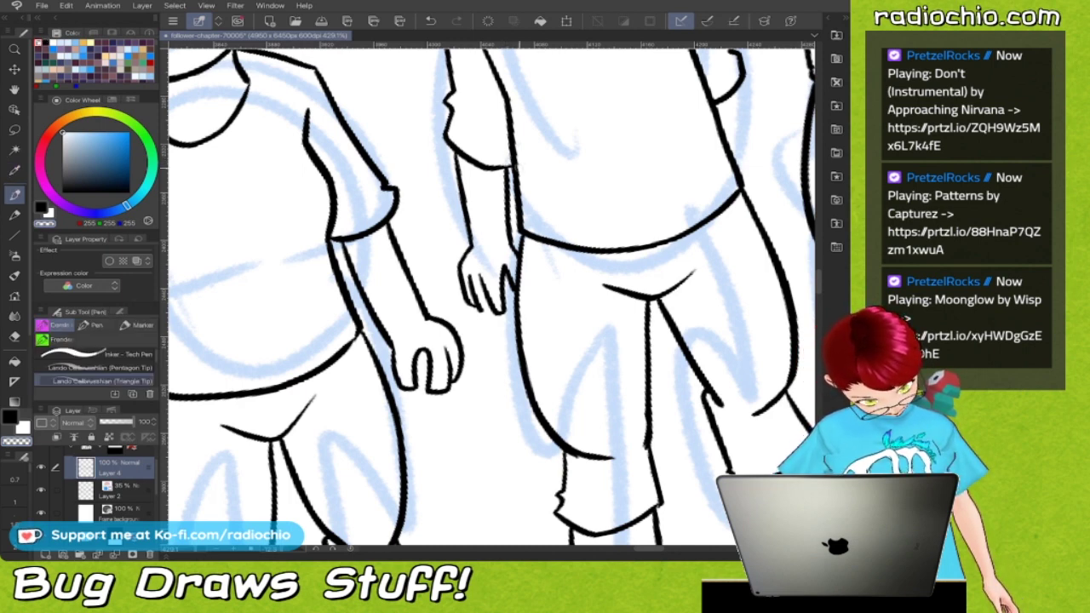
pyautogui.press('i')
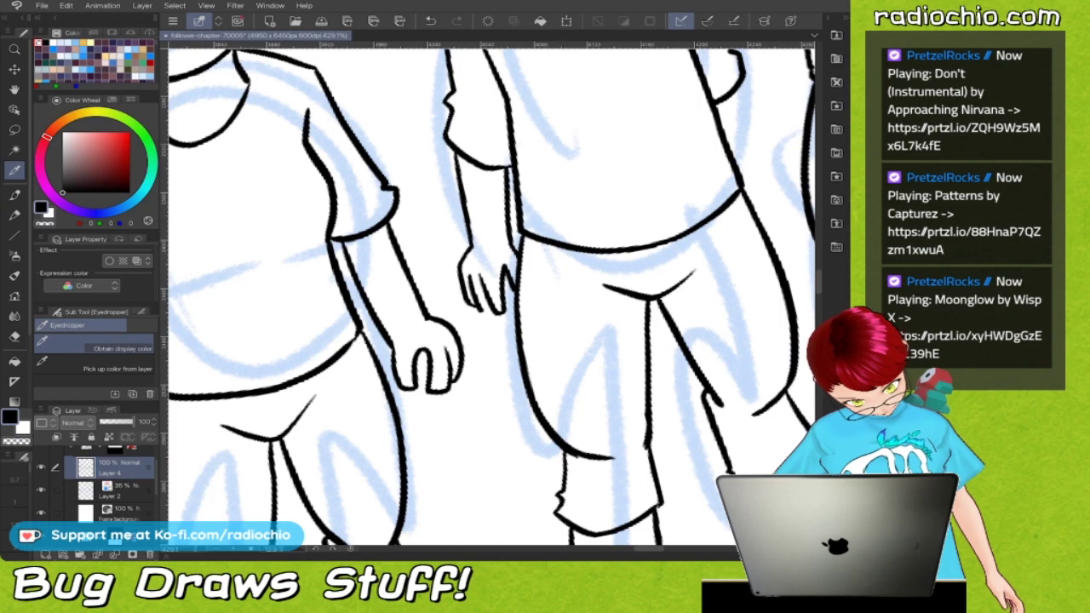
# Ink the second figure's right-hand forearm below the sleeve, ending in a narrow hand with fingers beside the hip
pyautogui.press('p')
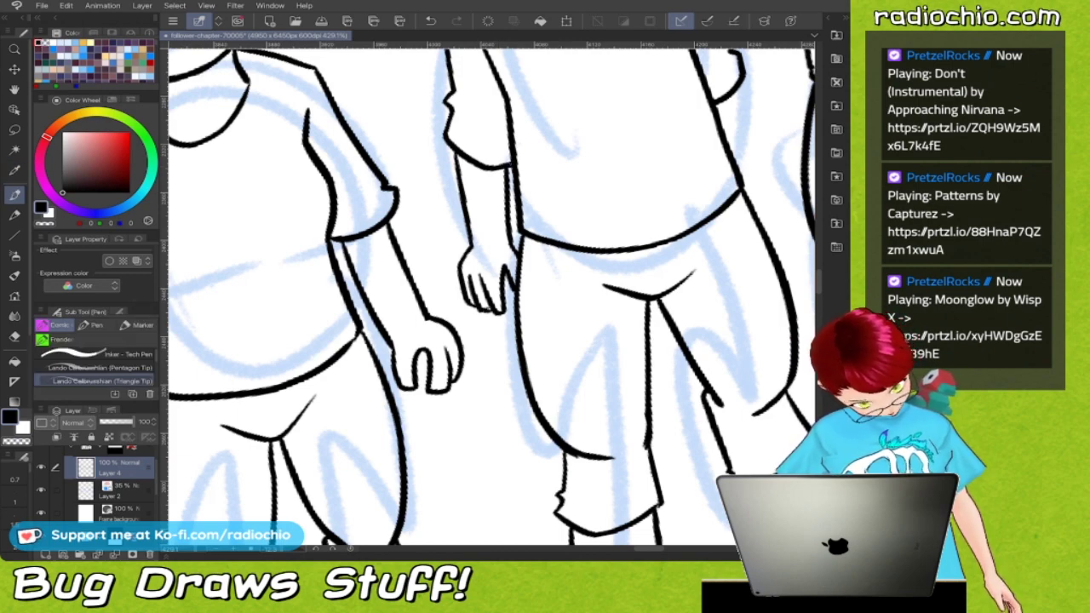
pyautogui.scroll(-1, 491, 297)
pyautogui.hscroll(3, 492, 297)
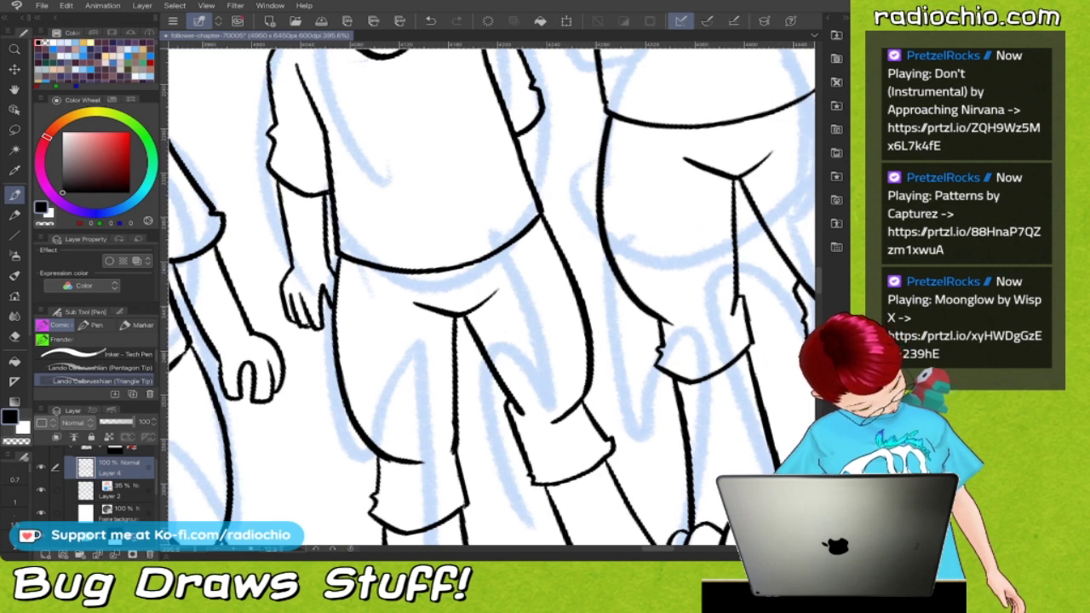
pyautogui.moveTo(537, 116)
pyautogui.mouseDown()
pyautogui.moveTo(573, 218)
pyautogui.moveTo(586, 273)
pyautogui.moveTo(577, 274)
pyautogui.moveTo(588, 274)
pyautogui.mouseUp()
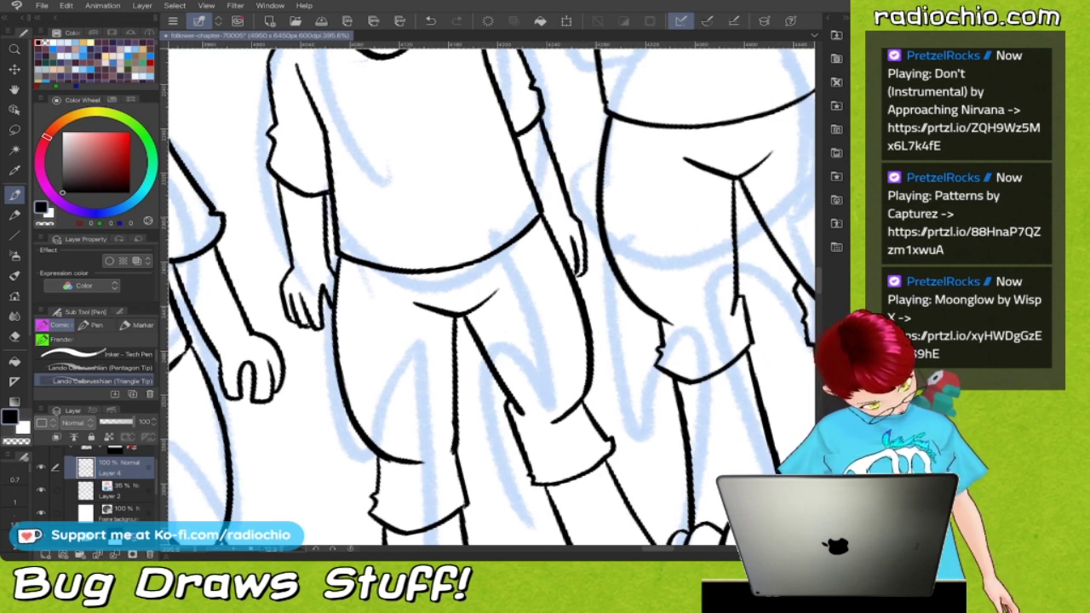
# Ink the third figure's left-hand forearm below the sleeve, with a partly visible hand tucked beside the hip
pyautogui.scroll(-3, 423, 419)
pyautogui.scroll(2, 563, 170)
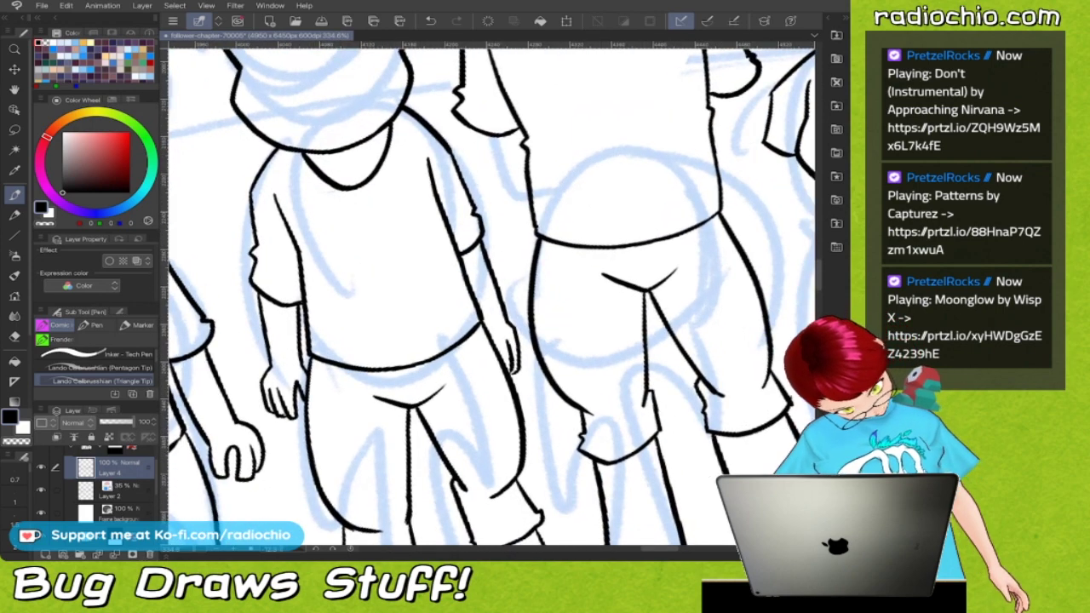
pyautogui.moveTo(462, 127)
pyautogui.mouseDown()
pyautogui.moveTo(517, 285)
pyautogui.moveTo(523, 244)
pyautogui.mouseUp()
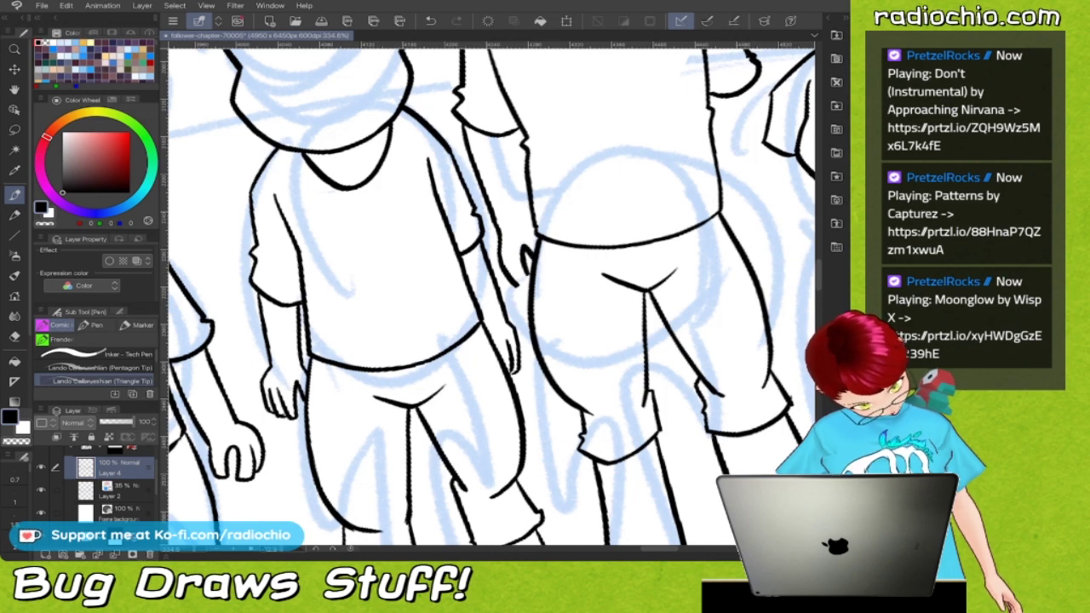
# Ink the fourth figure's left-hand forearm below the sleeve, ending in a hand with spread, rounded fingers
pyautogui.scroll(-3, 491, 297)
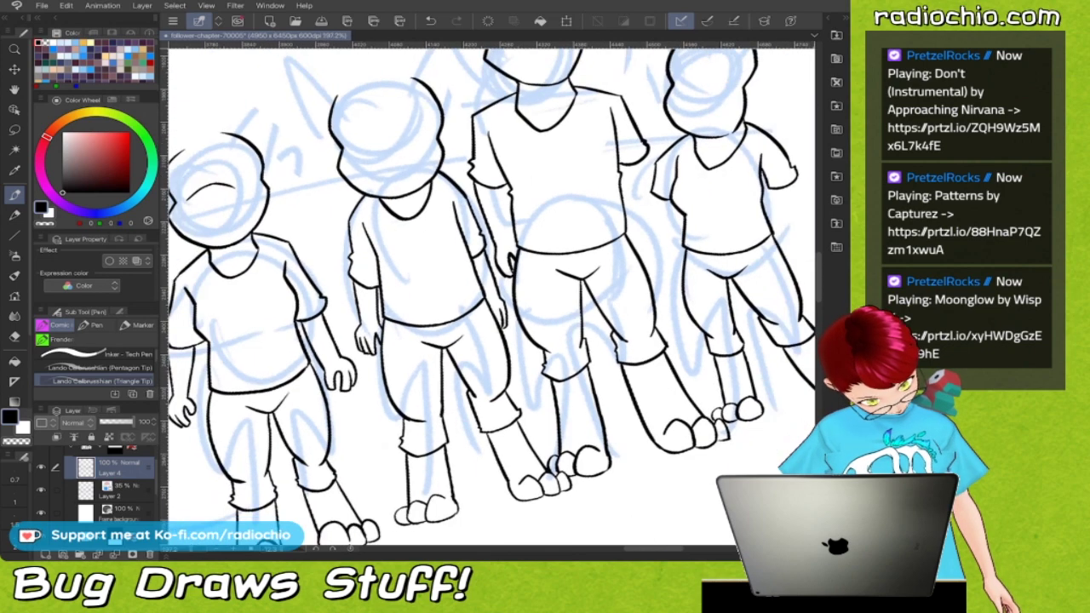
pyautogui.scroll(3, 492, 297)
pyautogui.scroll(-3, 492, 294)
pyautogui.scroll(3, 492, 294)
pyautogui.moveTo(589, 262)
pyautogui.mouseDown()
pyautogui.moveTo(597, 394)
pyautogui.moveTo(629, 368)
pyautogui.mouseUp()
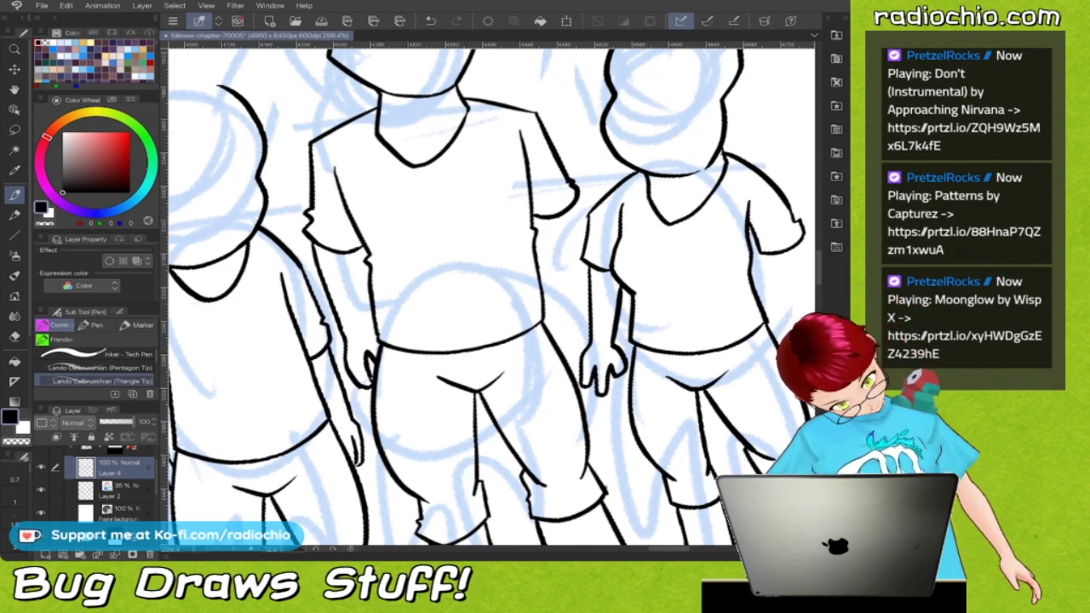
# Ink the third figure's right-hand forearm and fingered hand in the gap between its shirt and the fourth figure's arm
pyautogui.scroll(3, 604, 266)
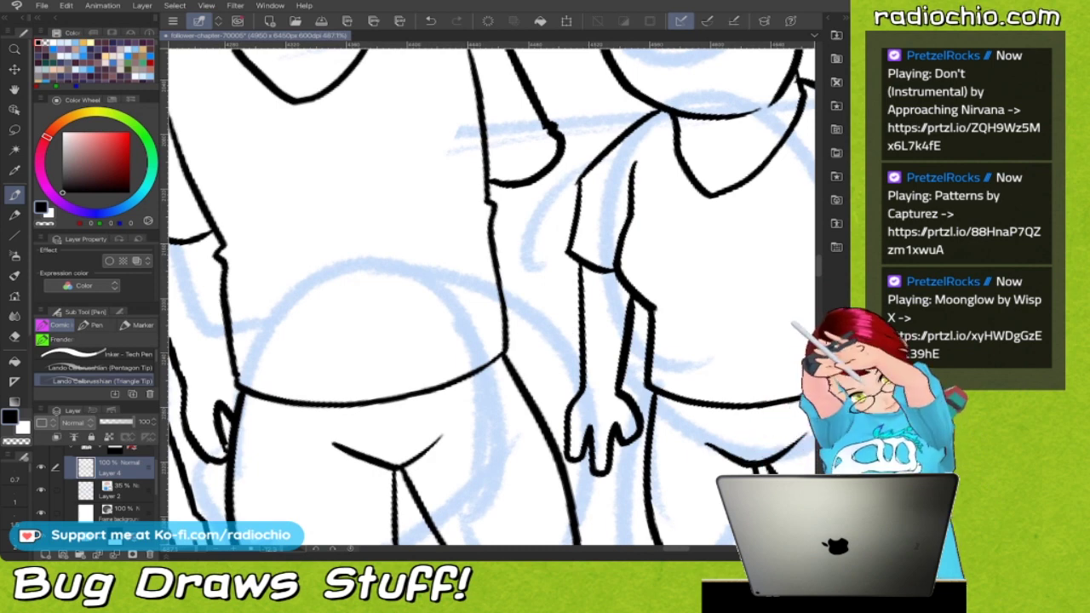
pyautogui.moveTo(546, 163); pyautogui.dragTo(577, 233)
pyautogui.moveTo(543, 373)
pyautogui.mouseDown()
pyautogui.moveTo(551, 333)
pyautogui.moveTo(569, 372)
pyautogui.moveTo(527, 369)
pyautogui.moveTo(529, 332)
pyautogui.mouseUp()
pyautogui.moveTo(491, 227); pyautogui.dragTo(526, 328)
# Ink the fourth figure's right-hand forearm below the sleeve, ending in a small hand with fingers
pyautogui.scroll(-4, 562, 217)
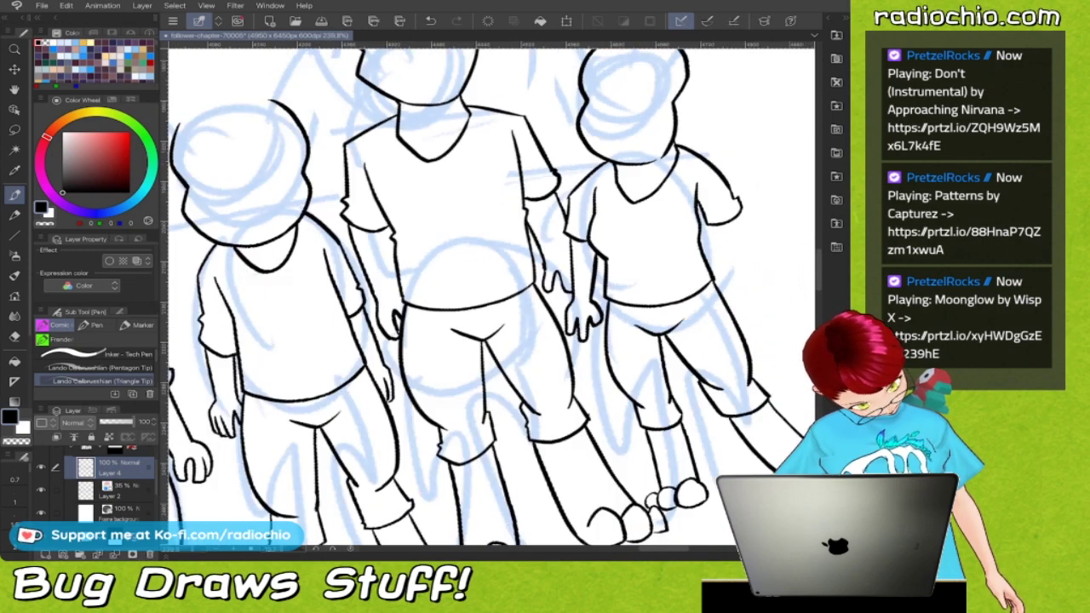
pyautogui.scroll(-2, 492, 296)
pyautogui.scroll(3, 492, 297)
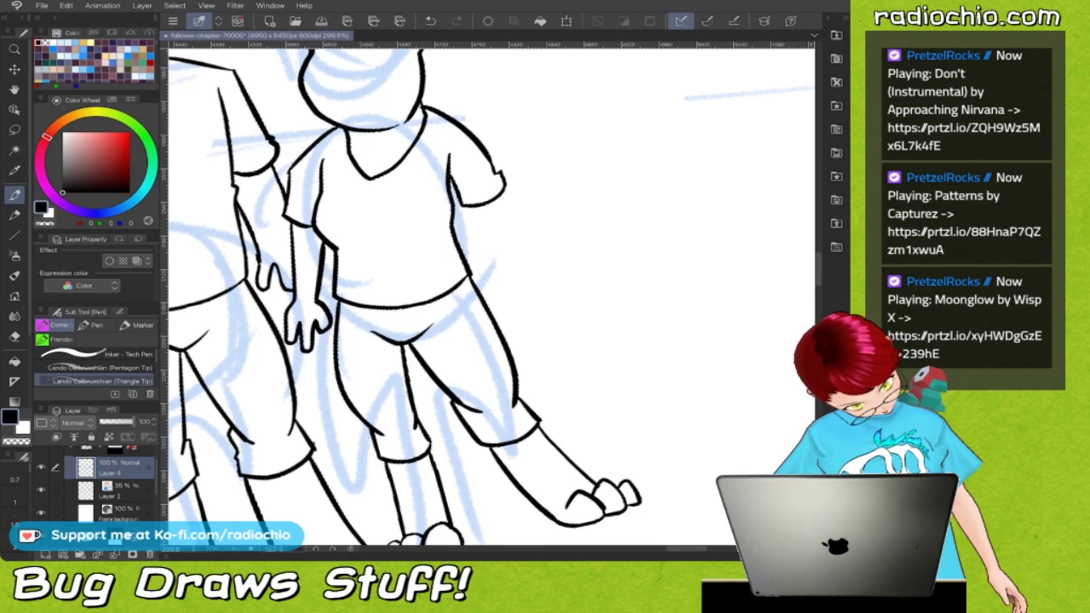
pyautogui.moveTo(474, 218)
pyautogui.mouseDown()
pyautogui.moveTo(506, 299)
pyautogui.moveTo(513, 271)
pyautogui.moveTo(522, 298)
pyautogui.moveTo(532, 297)
pyautogui.moveTo(525, 256)
pyautogui.mouseUp()
pyautogui.moveTo(500, 194); pyautogui.dragTo(515, 240)
# Ink a pointed ear on each side of the first figure's head
pyautogui.scroll(-6, 611, 224)
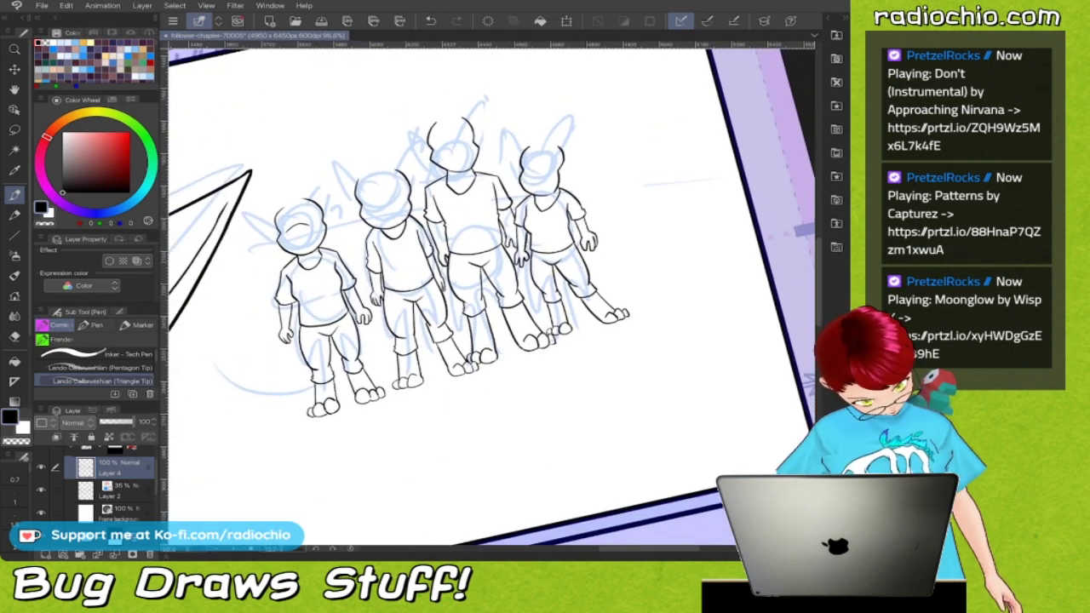
pyautogui.scroll(8, 242, 197)
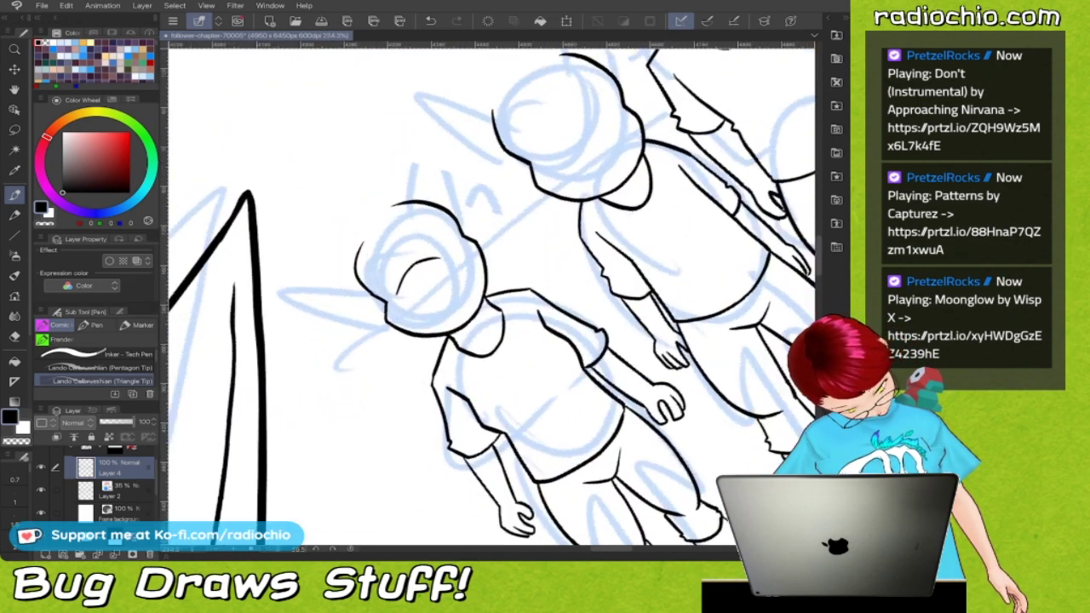
pyautogui.scroll(2, 419, 220)
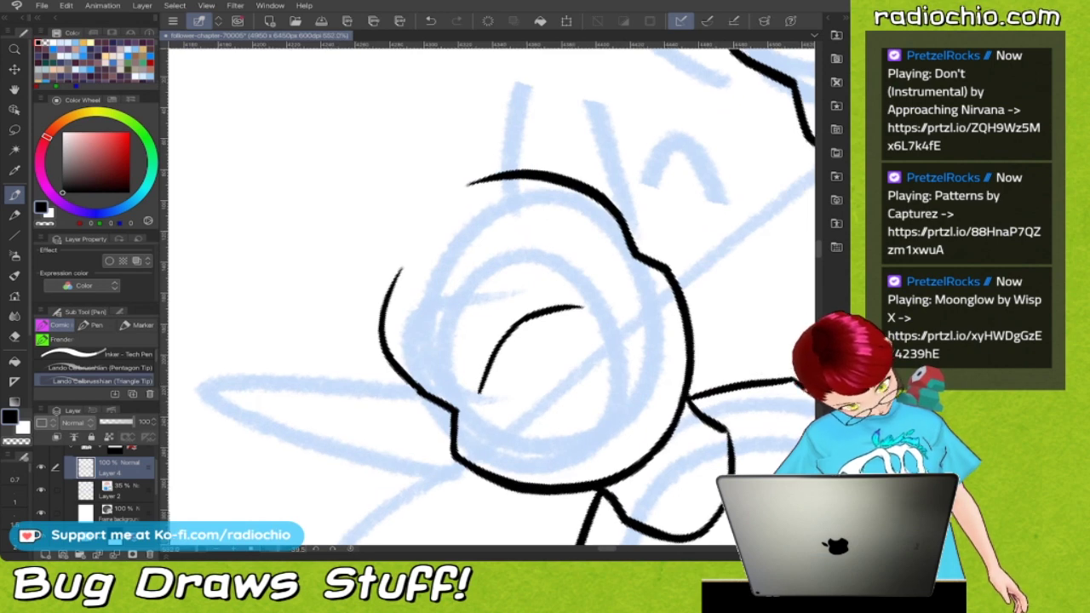
pyautogui.moveTo(468, 183); pyautogui.dragTo(526, 252)
pyautogui.moveTo(351, 411)
pyautogui.mouseDown()
pyautogui.moveTo(298, 179)
pyautogui.moveTo(368, 293)
pyautogui.mouseUp()
pyautogui.moveTo(571, 266); pyautogui.dragTo(645, 146)
pyautogui.moveTo(645, 145)
pyautogui.mouseDown()
pyautogui.moveTo(662, 261)
pyautogui.moveTo(618, 387)
pyautogui.moveTo(559, 136)
pyautogui.mouseUp()
# Ink the first figure's hair as a swept fringe with pointed tips on one side and small spiky tufts on the other
pyautogui.scroll(3, 550, 175)
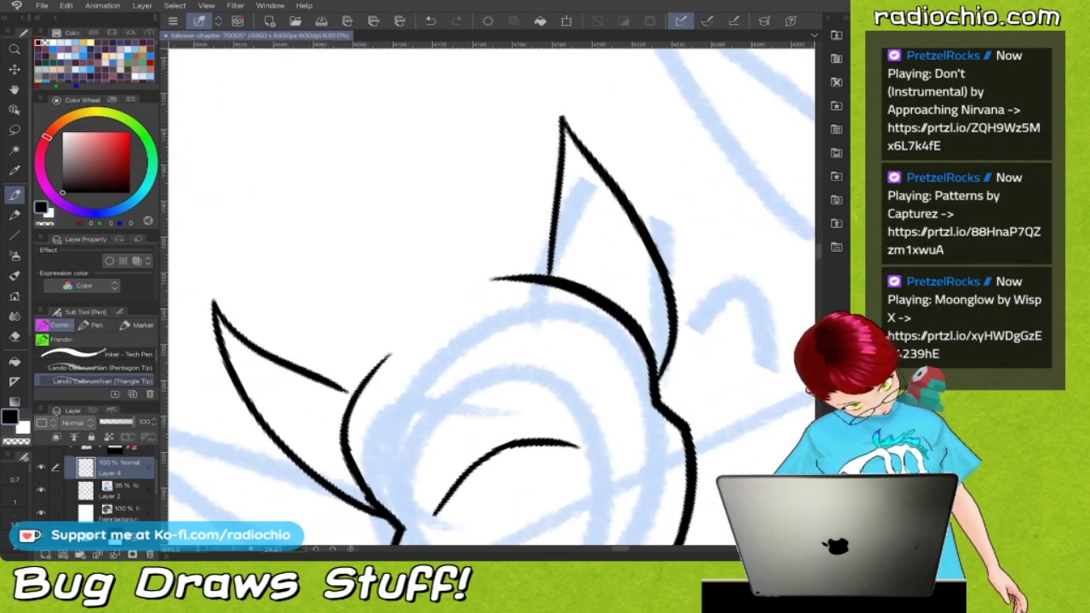
pyautogui.press('^')
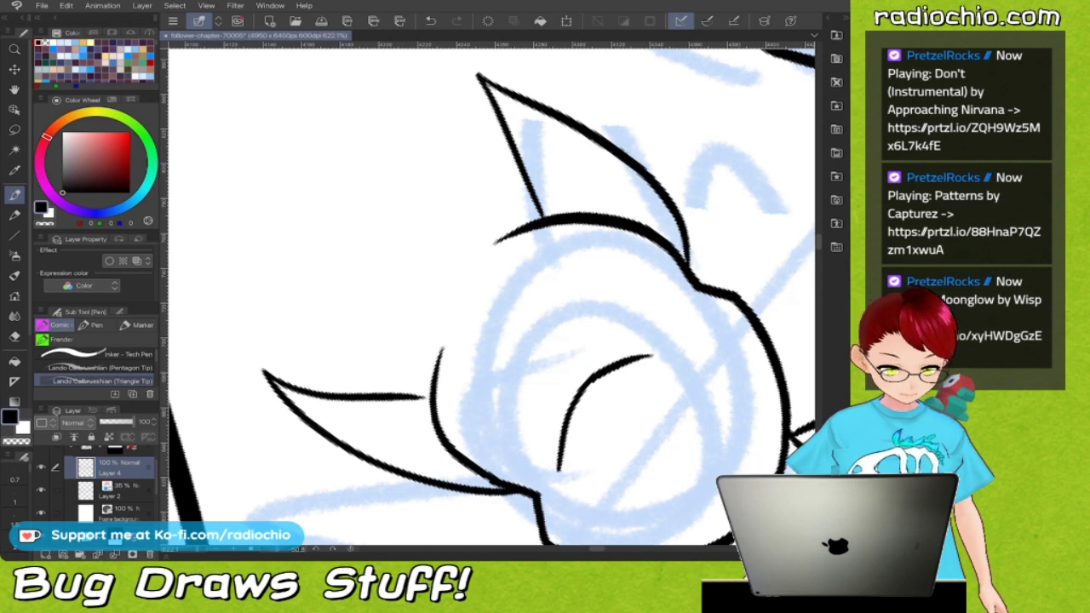
pyautogui.moveTo(425, 368)
pyautogui.mouseDown()
pyautogui.moveTo(396, 332)
pyautogui.moveTo(424, 354)
pyautogui.mouseUp()
pyautogui.moveTo(423, 354)
pyautogui.mouseDown()
pyautogui.moveTo(418, 275)
pyautogui.moveTo(428, 326)
pyautogui.moveTo(470, 222)
pyautogui.moveTo(561, 152)
pyautogui.moveTo(570, 242)
pyautogui.mouseUp()
pyautogui.moveTo(447, 326)
pyautogui.mouseDown()
pyautogui.moveTo(518, 235)
pyautogui.moveTo(620, 219)
pyautogui.moveTo(511, 312)
pyautogui.moveTo(451, 345)
pyautogui.mouseUp()
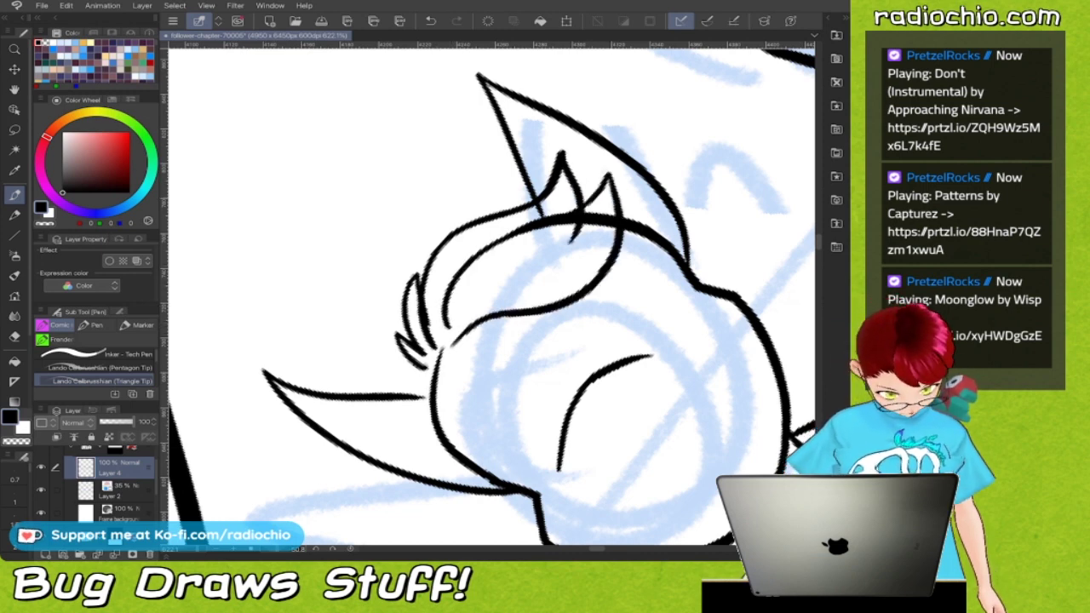
# Erase the head and ear outlines overlapping the first figure's hair using the transparent colour, and restore black ink for the pen
pyautogui.press('c')
pyautogui.press('-')
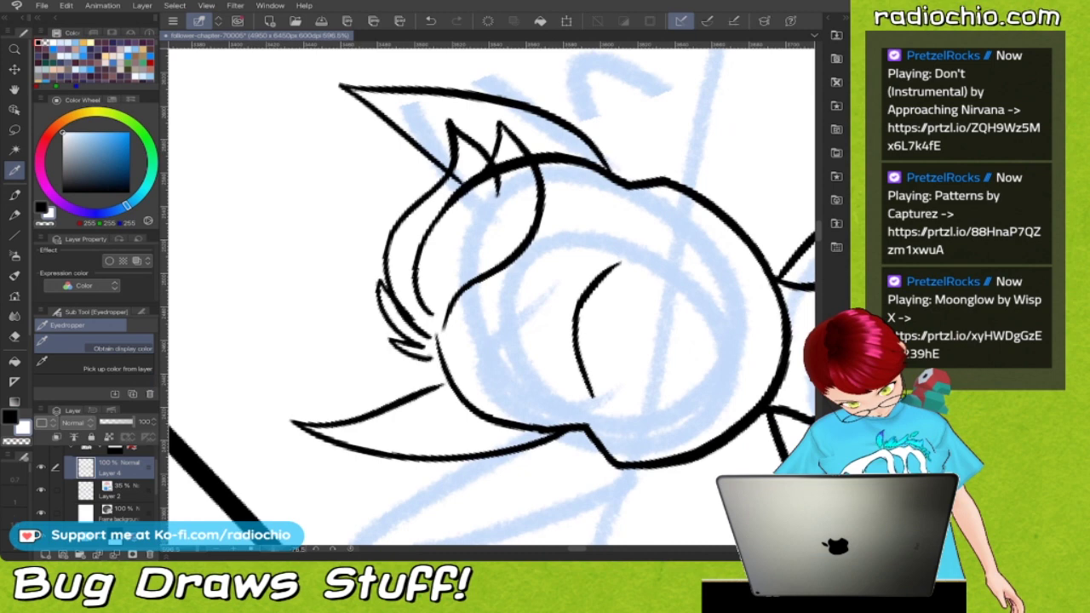
pyautogui.scroll(1, 564, 162)
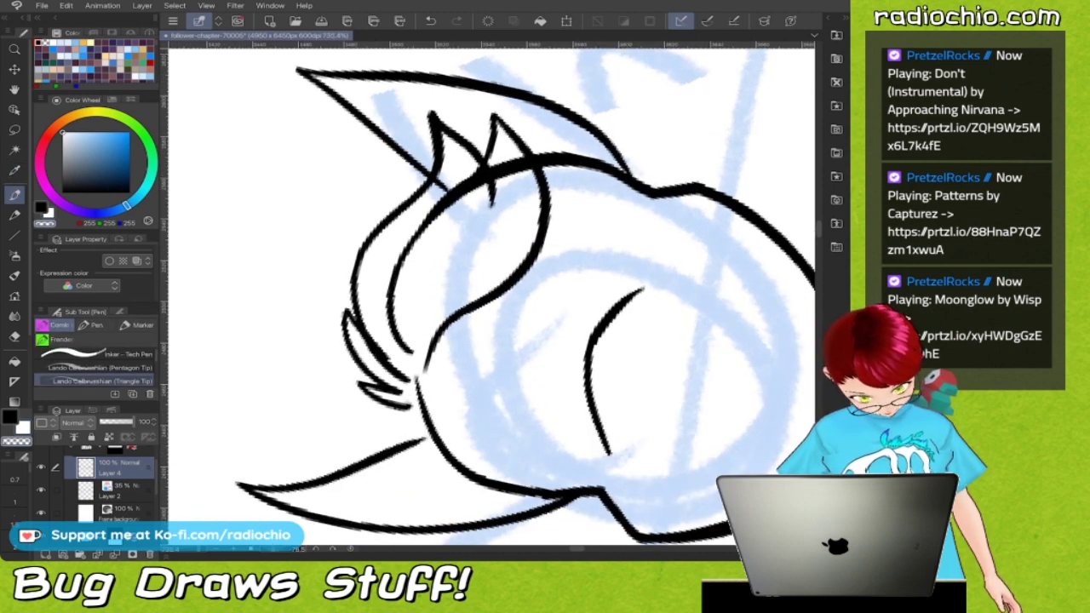
pyautogui.moveTo(495, 173)
pyautogui.mouseDown()
pyautogui.moveTo(491, 197)
pyautogui.moveTo(487, 181)
pyautogui.moveTo(530, 159)
pyautogui.mouseUp()
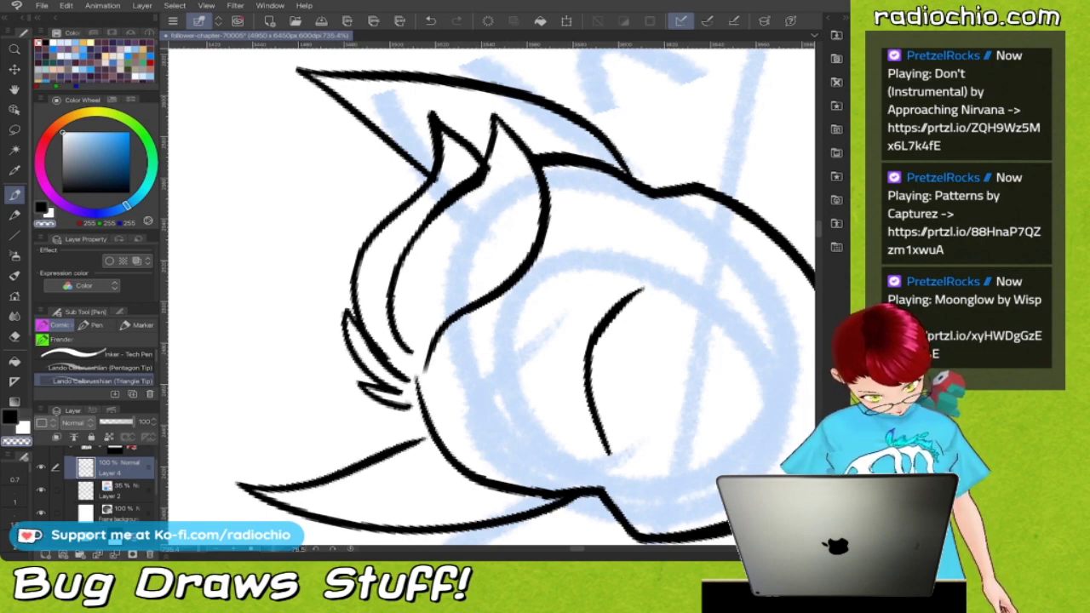
pyautogui.scroll(-3, 492, 297)
pyautogui.press('i')
pyautogui.press('p')
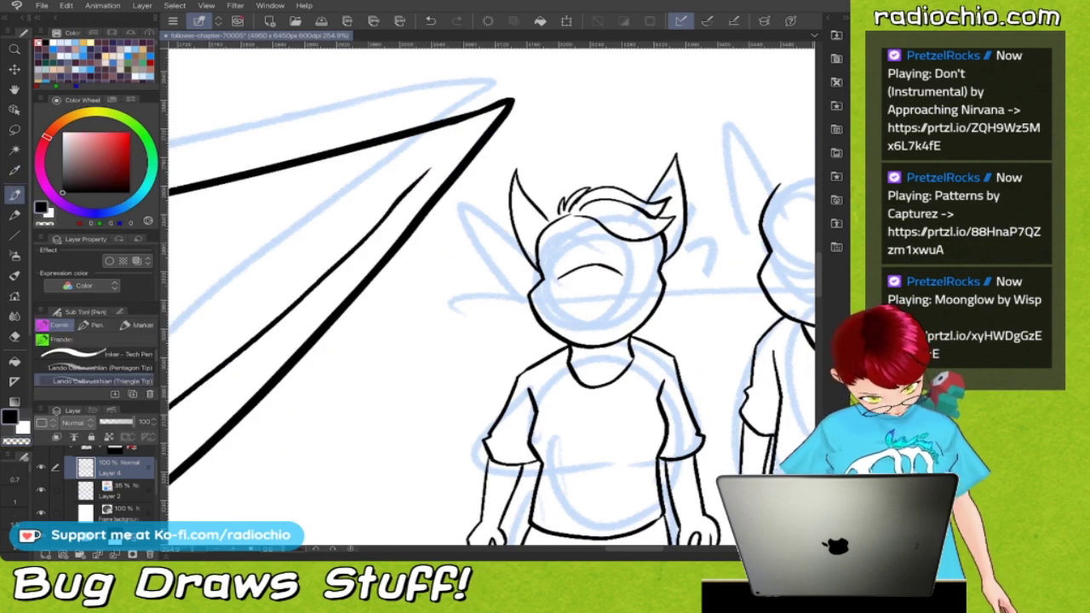
# Ink a downward-curving arc across the middle of the second figure's face
pyautogui.scroll(3, 593, 180)
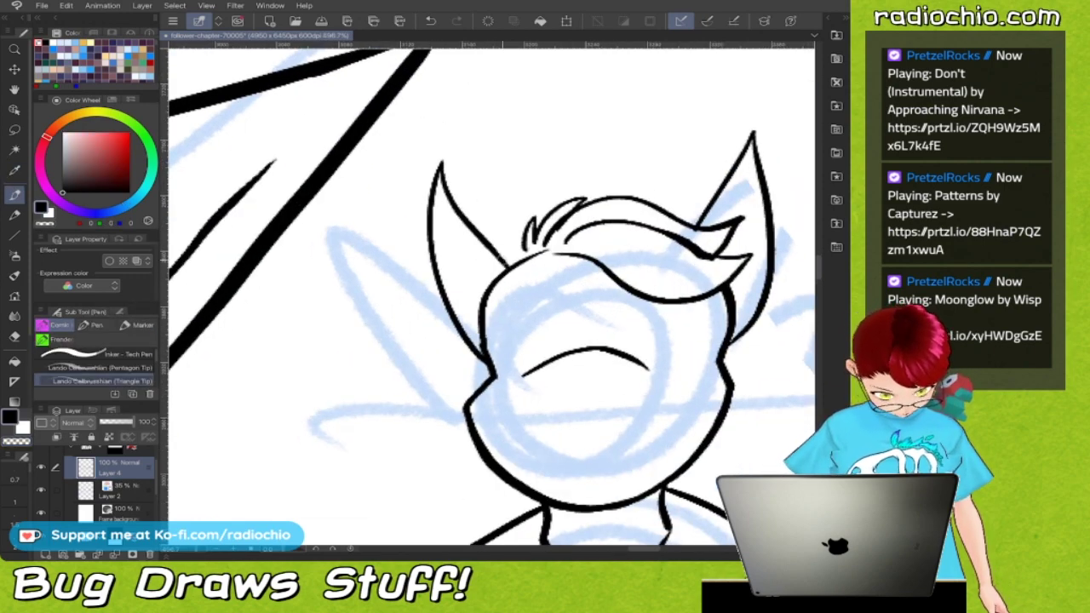
pyautogui.scroll(2, 561, 190)
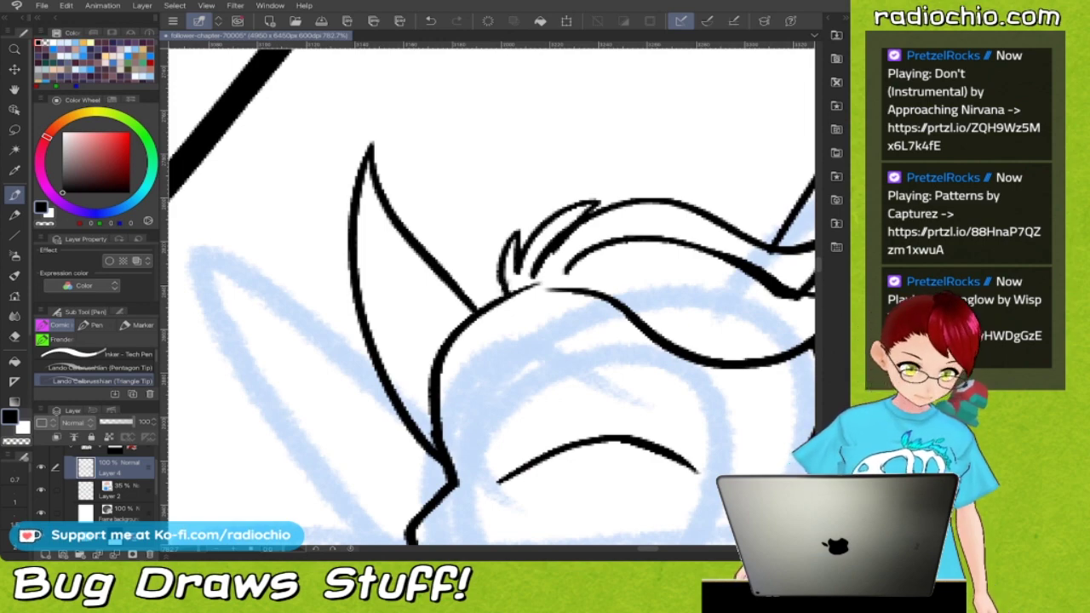
pyautogui.scroll(-4, 492, 290)
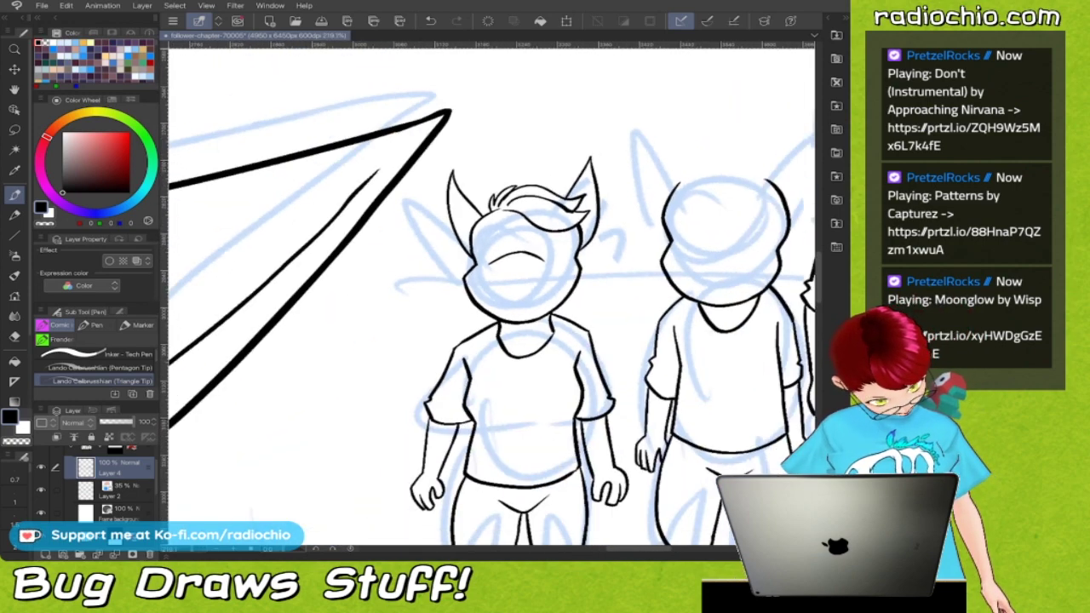
pyautogui.scroll(5, 596, 255)
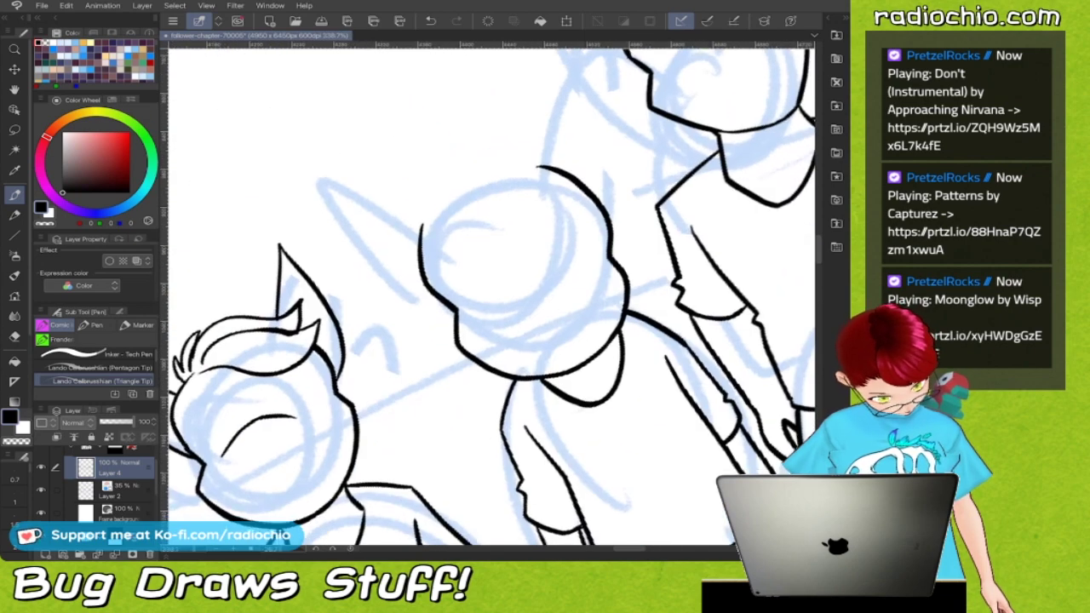
pyautogui.scroll(-1, 554, 332)
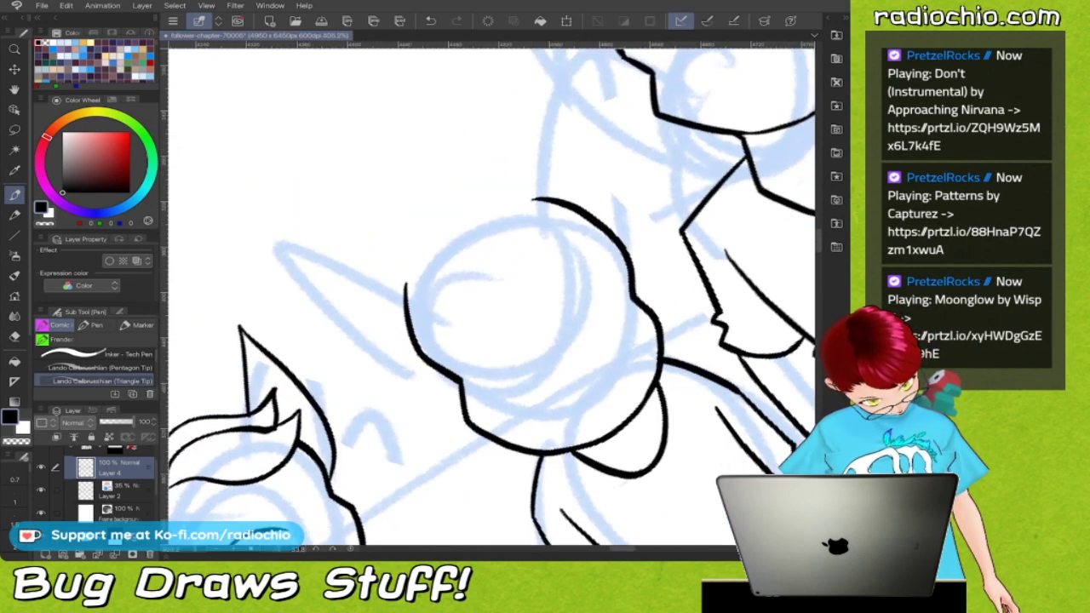
pyautogui.moveTo(500, 382)
pyautogui.mouseDown()
pyautogui.moveTo(575, 311)
pyautogui.moveTo(606, 319)
pyautogui.mouseUp()
# Ink the second figure's two long pointed ears, one on each side of the head
pyautogui.scroll(2, 474, 320)
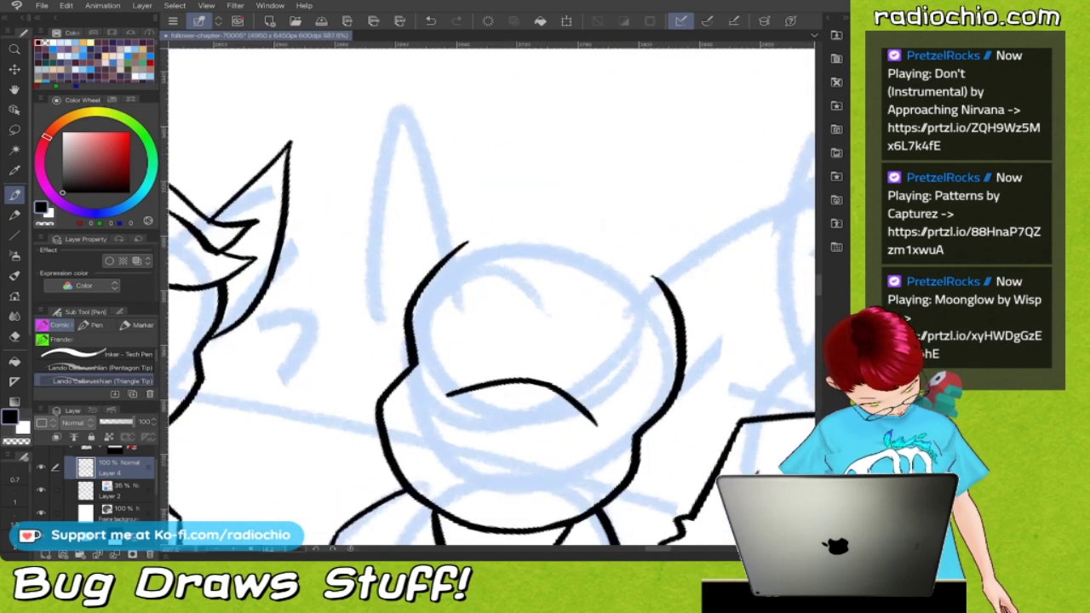
pyautogui.moveTo(409, 356)
pyautogui.mouseDown()
pyautogui.moveTo(378, 321)
pyautogui.moveTo(335, 214)
pyautogui.moveTo(329, 127)
pyautogui.moveTo(465, 243)
pyautogui.mouseUp()
pyautogui.scroll(-2, 515, 352)
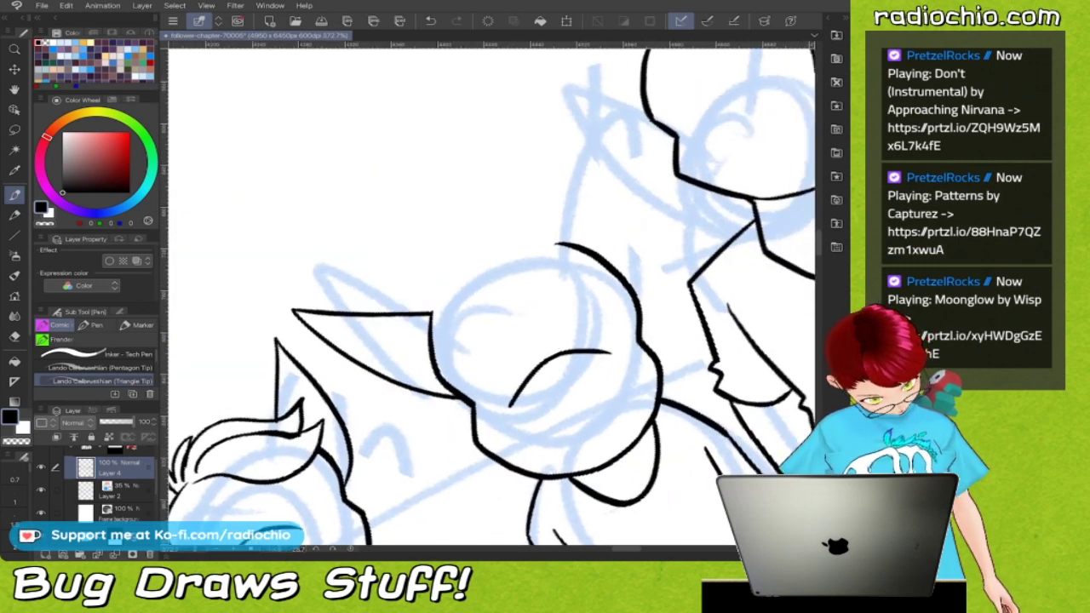
pyautogui.moveTo(564, 248)
pyautogui.mouseDown()
pyautogui.moveTo(621, 146)
pyautogui.moveTo(649, 165)
pyautogui.moveTo(635, 274)
pyautogui.mouseUp()
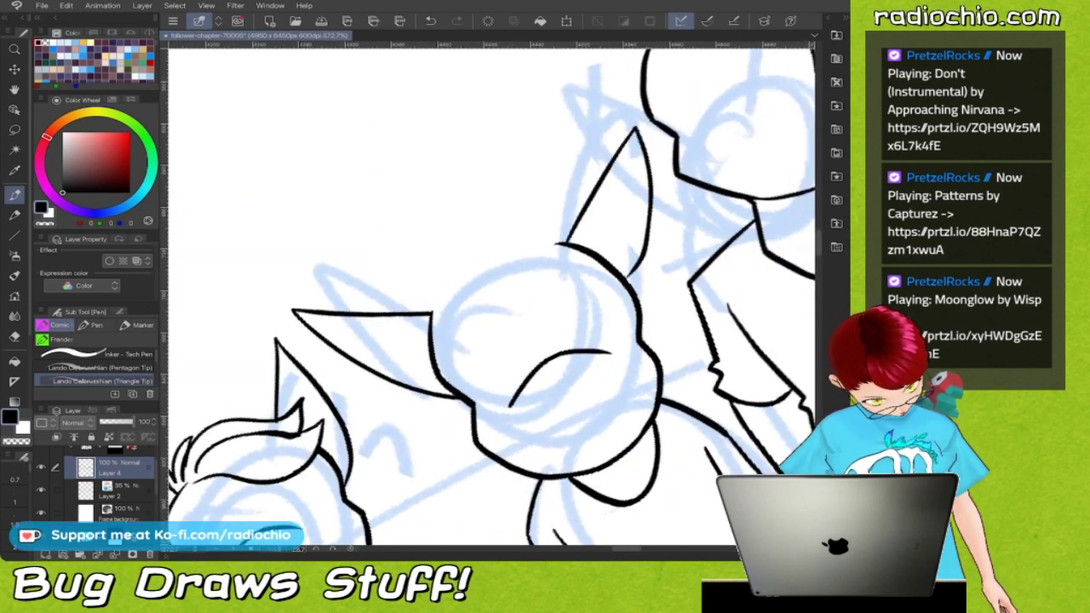
# Ink short spiky hair along the top of the second figure's head, with a jagged fringe across the forehead
pyautogui.scroll(1, 492, 294)
pyautogui.scroll(2, 548, 240)
pyautogui.moveTo(437, 291)
pyautogui.mouseDown()
pyautogui.moveTo(462, 239)
pyautogui.moveTo(466, 270)
pyautogui.moveTo(508, 227)
pyautogui.moveTo(562, 244)
pyautogui.mouseUp()
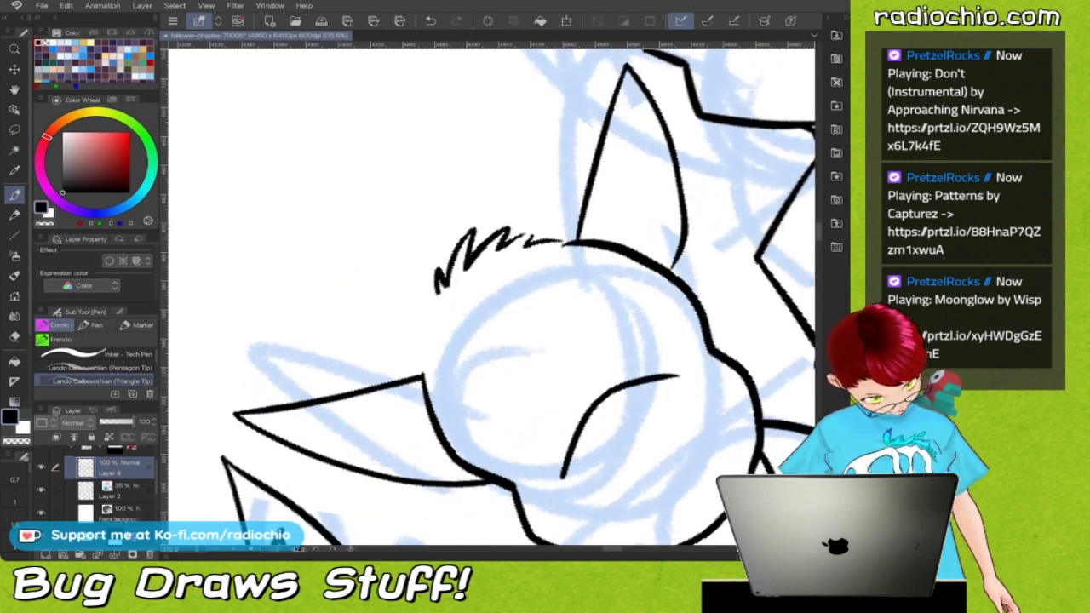
pyautogui.moveTo(431, 308)
pyautogui.mouseDown()
pyautogui.moveTo(407, 360)
pyautogui.moveTo(437, 404)
pyautogui.moveTo(488, 360)
pyautogui.moveTo(499, 333)
pyautogui.mouseUp()
pyautogui.moveTo(511, 315)
pyautogui.mouseDown()
pyautogui.moveTo(547, 312)
pyautogui.moveTo(562, 293)
pyautogui.mouseUp()
pyautogui.scroll(-1, 494, 256)
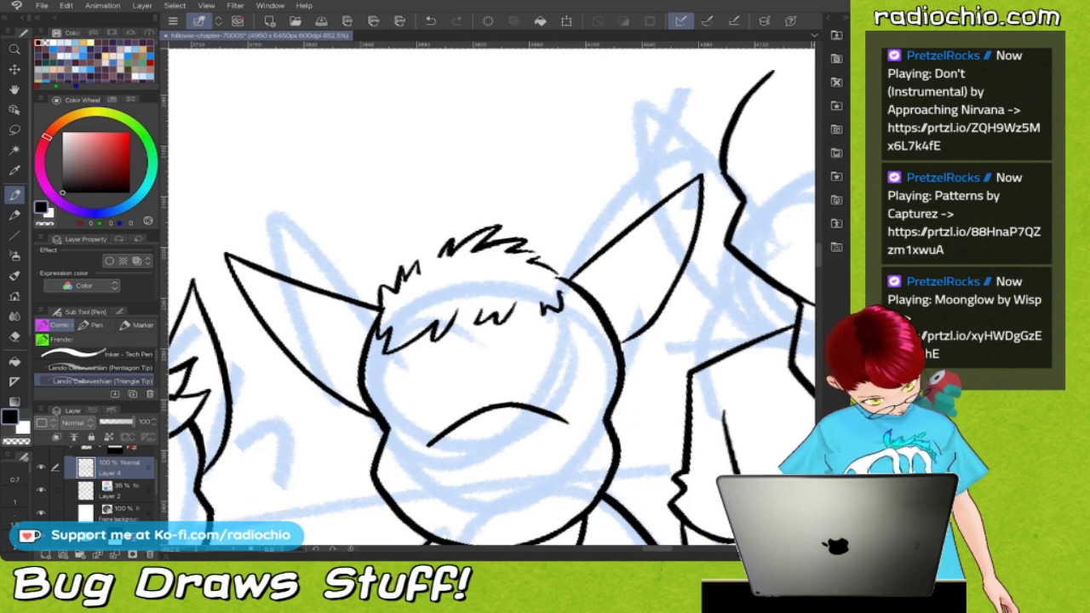
pyautogui.moveTo(441, 253); pyautogui.dragTo(424, 279)
# Ink the third figure's two pointed ears, angled outward from each side of the head
pyautogui.scroll(-3, 477, 230)
pyautogui.scroll(-1, 491, 297)
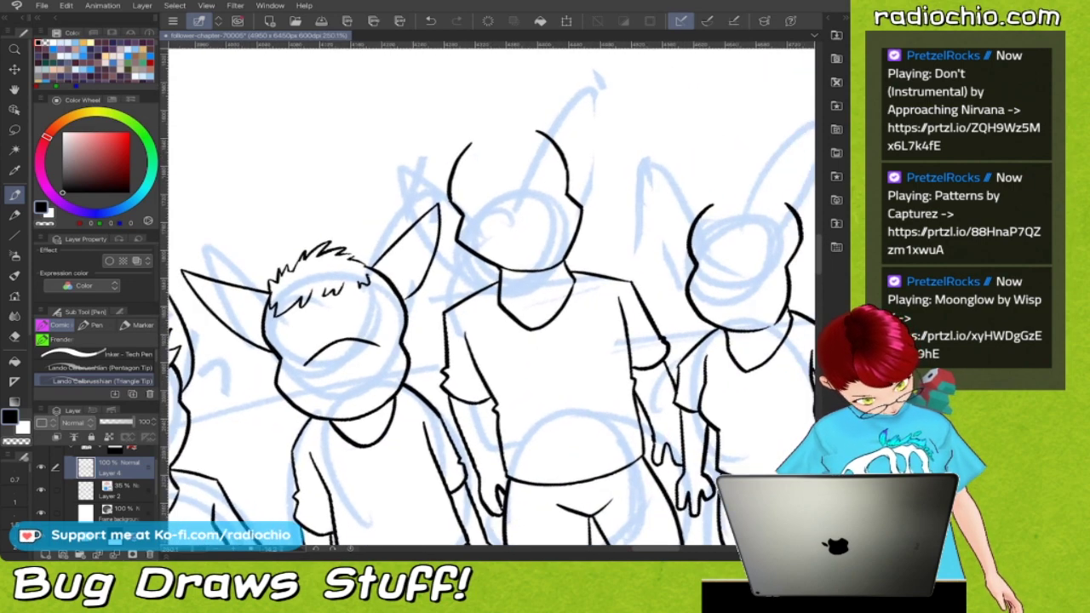
pyautogui.scroll(3, 492, 297)
pyautogui.scroll(-1, 491, 296)
pyautogui.scroll(1, 492, 296)
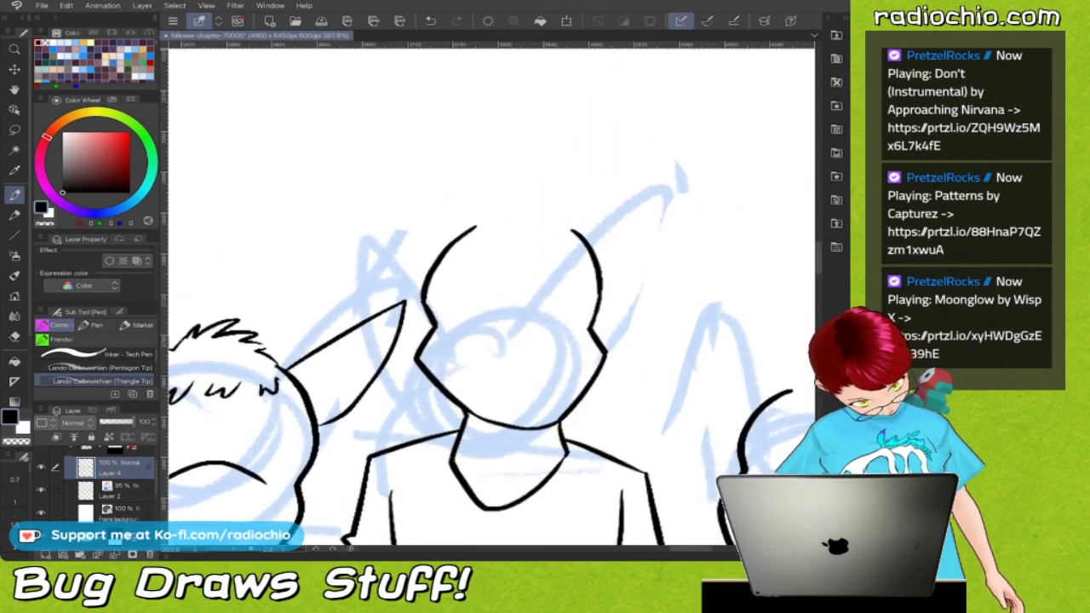
pyautogui.moveTo(422, 293)
pyautogui.mouseDown()
pyautogui.moveTo(298, 218)
pyautogui.moveTo(452, 241)
pyautogui.mouseUp()
pyautogui.scroll(1, 491, 296)
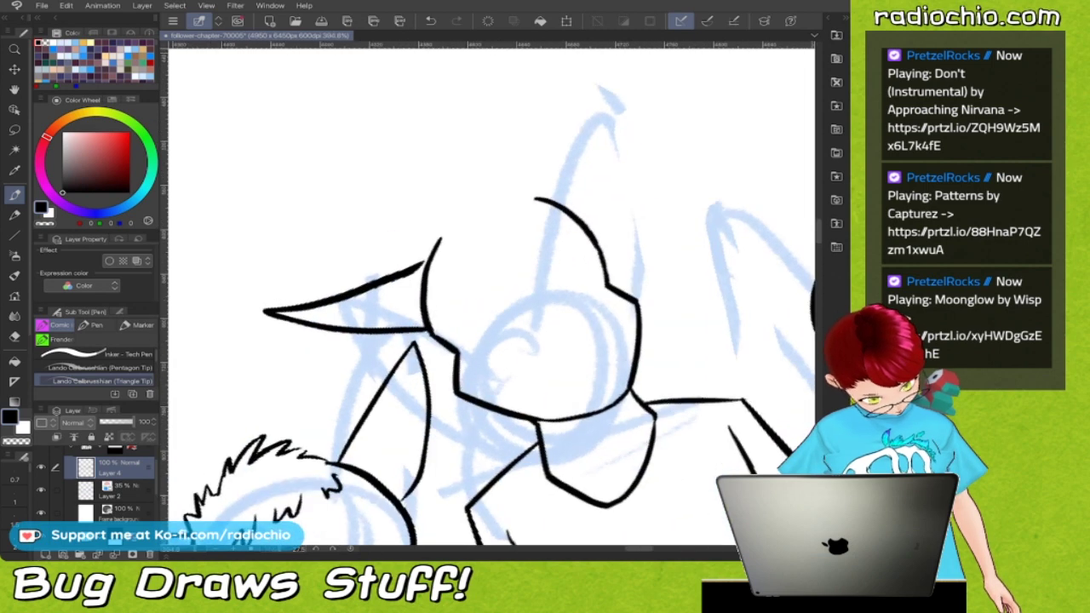
pyautogui.moveTo(547, 201)
pyautogui.mouseDown()
pyautogui.moveTo(690, 131)
pyautogui.moveTo(677, 161)
pyautogui.moveTo(596, 230)
pyautogui.moveTo(649, 167)
pyautogui.moveTo(692, 175)
pyautogui.moveTo(624, 237)
pyautogui.mouseUp()
pyautogui.hotkey('ctrl', 'z')
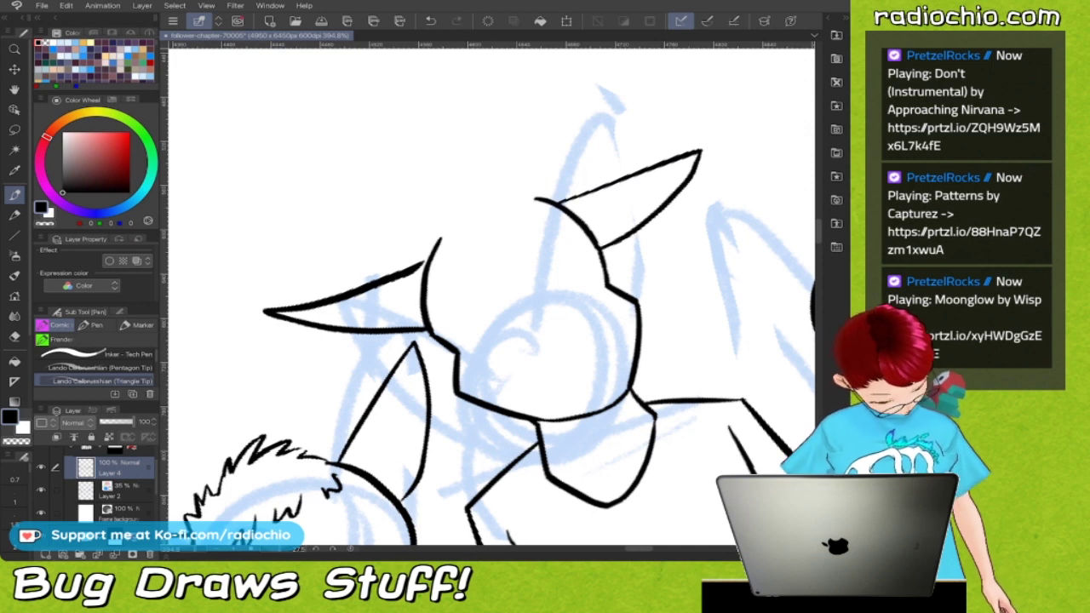
pyautogui.scroll(2, 495, 298)
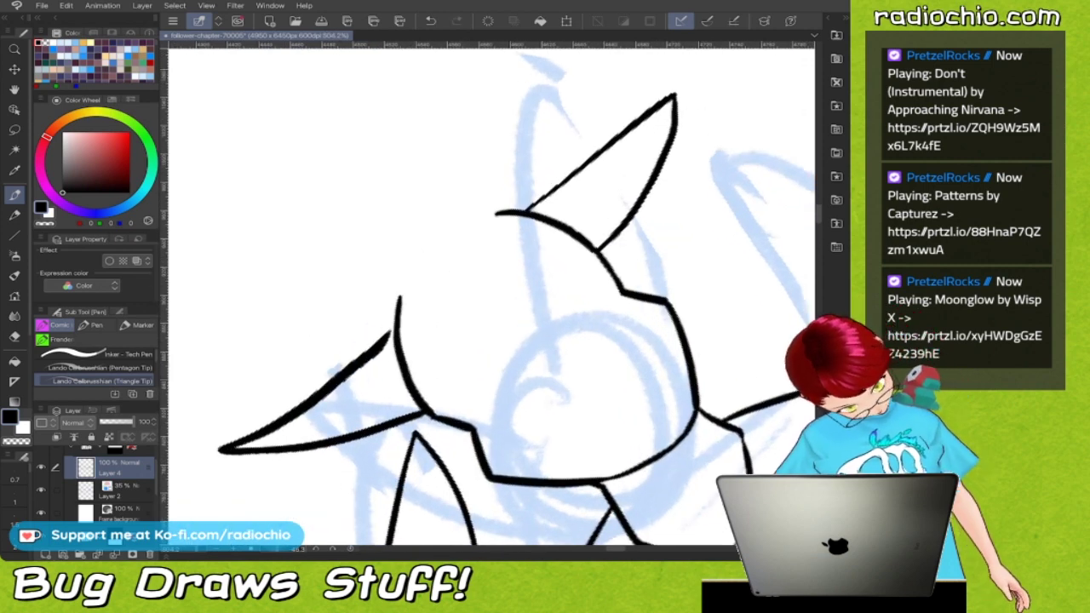
# Close the top of the third figure's head outline and ink short spiky hair with a small jagged fringe over it
pyautogui.moveTo(423, 264)
pyautogui.mouseDown()
pyautogui.moveTo(471, 220)
pyautogui.moveTo(511, 212)
pyautogui.mouseUp()
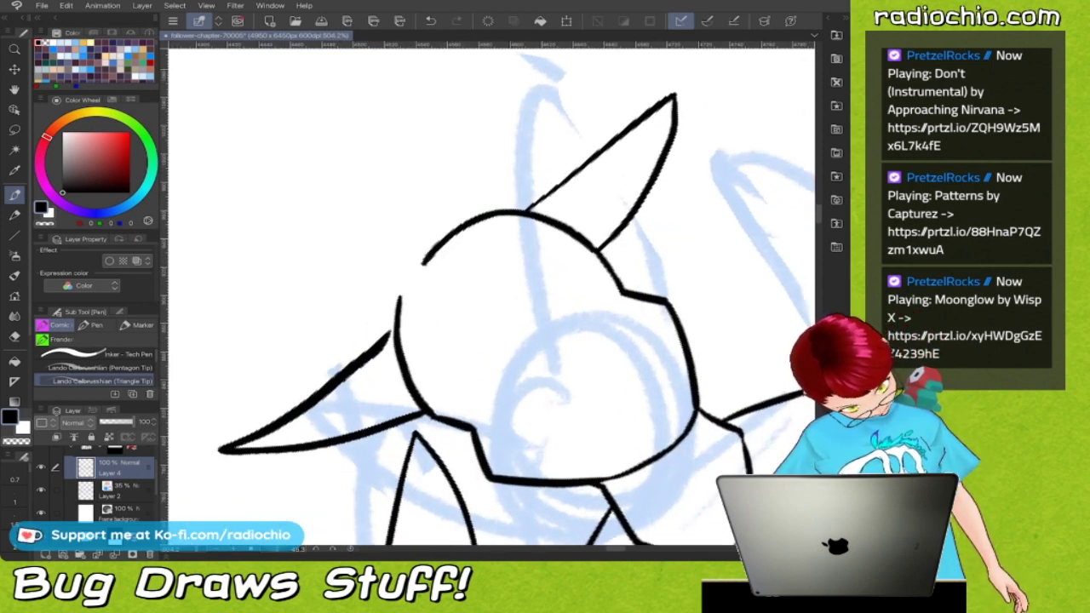
pyautogui.moveTo(394, 308)
pyautogui.mouseDown()
pyautogui.moveTo(381, 280)
pyautogui.moveTo(407, 218)
pyautogui.mouseUp()
pyautogui.moveTo(407, 260)
pyautogui.mouseDown()
pyautogui.moveTo(459, 184)
pyautogui.moveTo(447, 207)
pyautogui.moveTo(499, 191)
pyautogui.mouseUp()
pyautogui.moveTo(499, 191)
pyautogui.mouseDown()
pyautogui.moveTo(470, 211)
pyautogui.moveTo(509, 217)
pyautogui.mouseUp()
pyautogui.scroll(1, 491, 297)
pyautogui.moveTo(436, 257)
pyautogui.mouseDown()
pyautogui.moveTo(458, 288)
pyautogui.moveTo(457, 254)
pyautogui.moveTo(490, 311)
pyautogui.mouseUp()
pyautogui.moveTo(488, 247)
pyautogui.mouseDown()
pyautogui.moveTo(501, 307)
pyautogui.moveTo(516, 271)
pyautogui.mouseUp()
pyautogui.scroll(3, 492, 296)
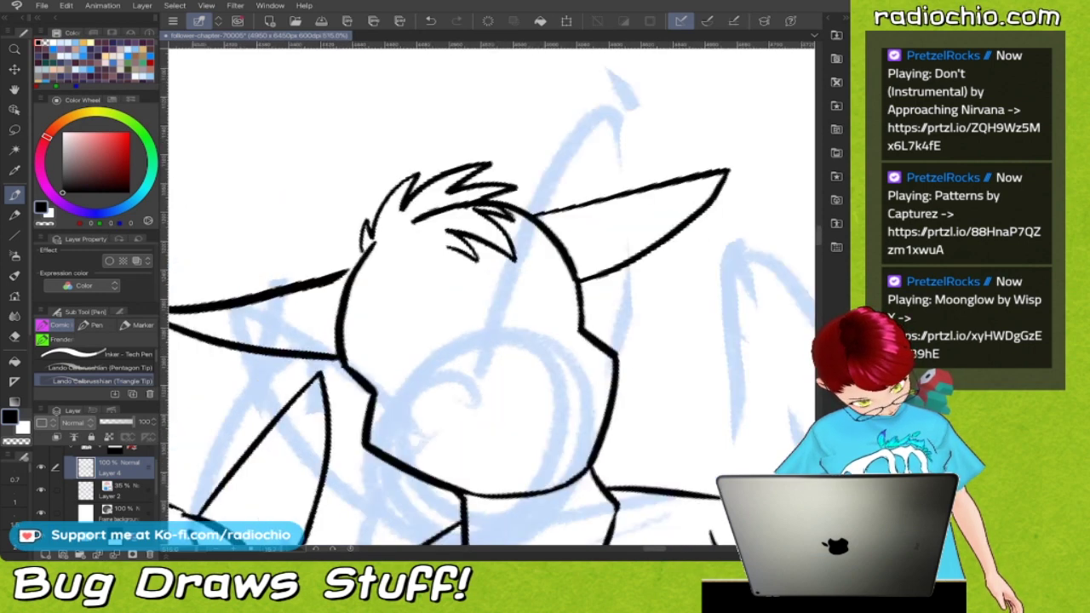
# Erase the head outline running through the third figure's hair and trim the line ends where the spikes meet
pyautogui.moveTo(339, 368); pyautogui.dragTo(359, 353)
pyautogui.keyDown('alt'); pyautogui.click(408, 263); pyautogui.keyUp('alt')
pyautogui.moveTo(405, 262); pyautogui.dragTo(459, 218)
pyautogui.scroll(3, 407, 264)
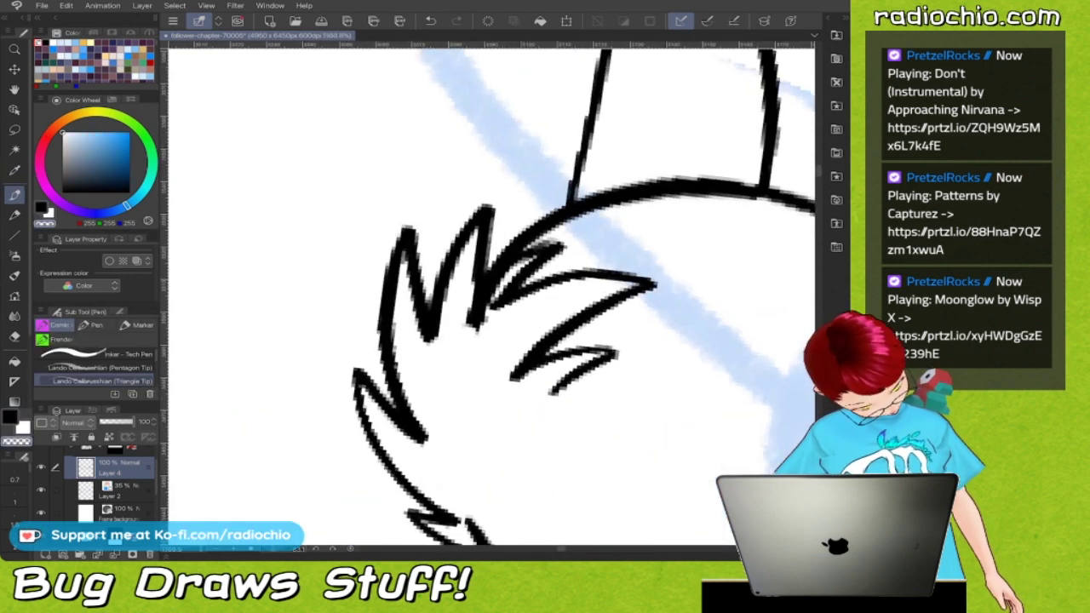
pyautogui.moveTo(498, 275)
pyautogui.mouseDown()
pyautogui.moveTo(470, 327)
pyautogui.moveTo(482, 320)
pyautogui.mouseUp()
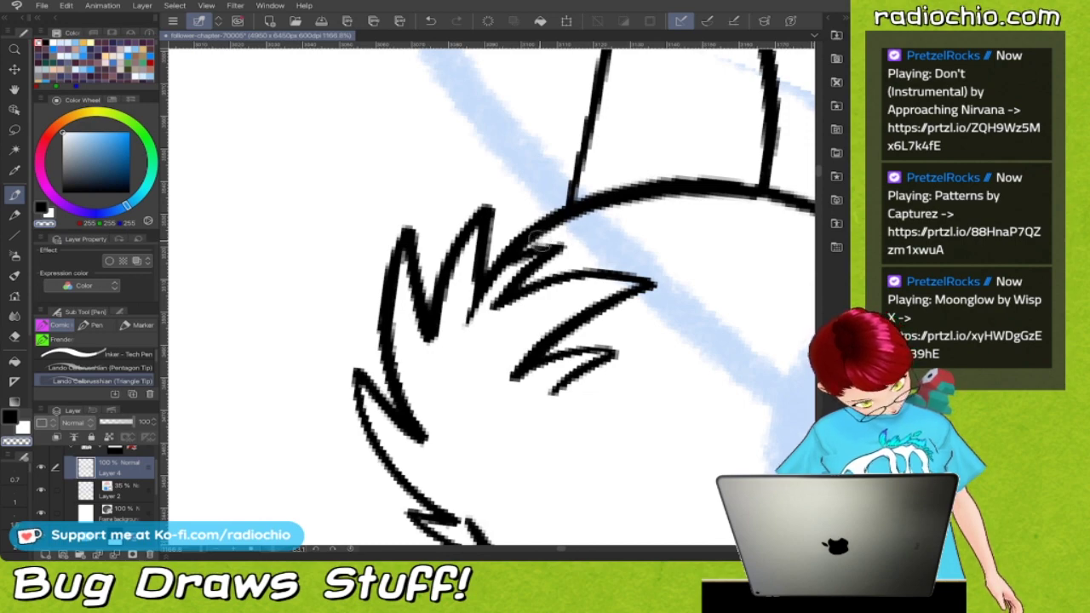
pyautogui.scroll(-3, 540, 241)
pyautogui.scroll(-2, 490, 293)
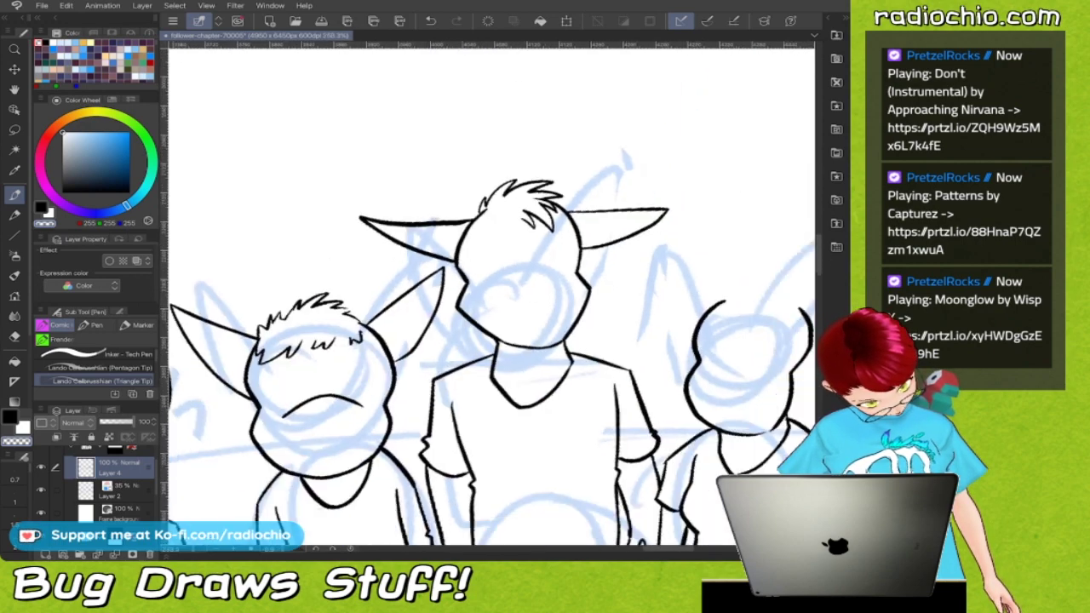
# Ink an angular, flat-topped arc across the middle of the third figure's face
pyautogui.press('i')
pyautogui.scroll(3, 536, 205)
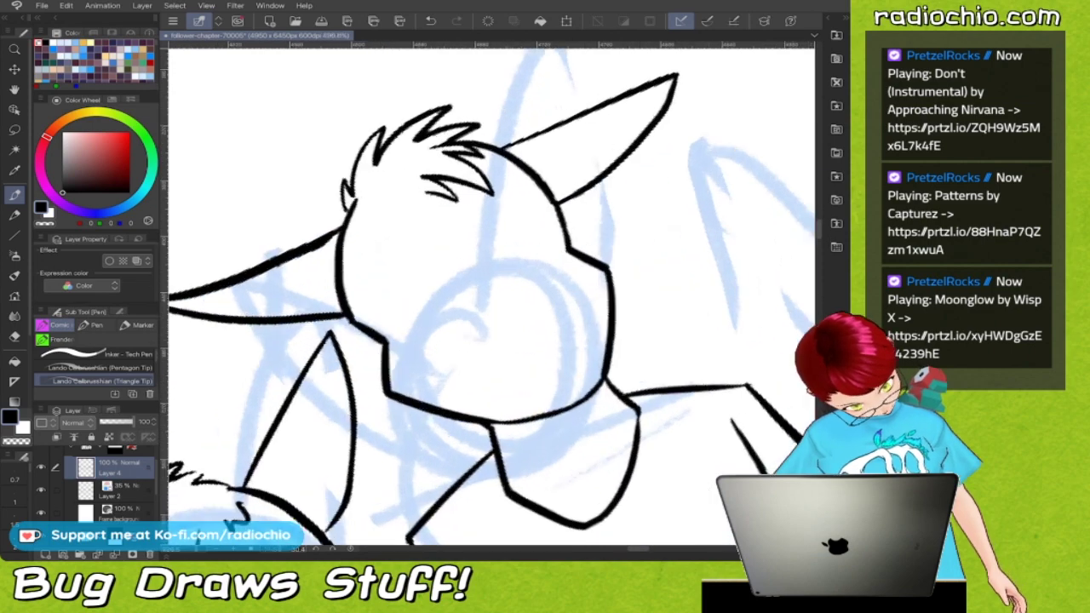
pyautogui.moveTo(422, 338)
pyautogui.mouseDown()
pyautogui.moveTo(435, 299)
pyautogui.moveTo(507, 265)
pyautogui.moveTo(541, 274)
pyautogui.mouseUp()
pyautogui.scroll(-4, 546, 256)
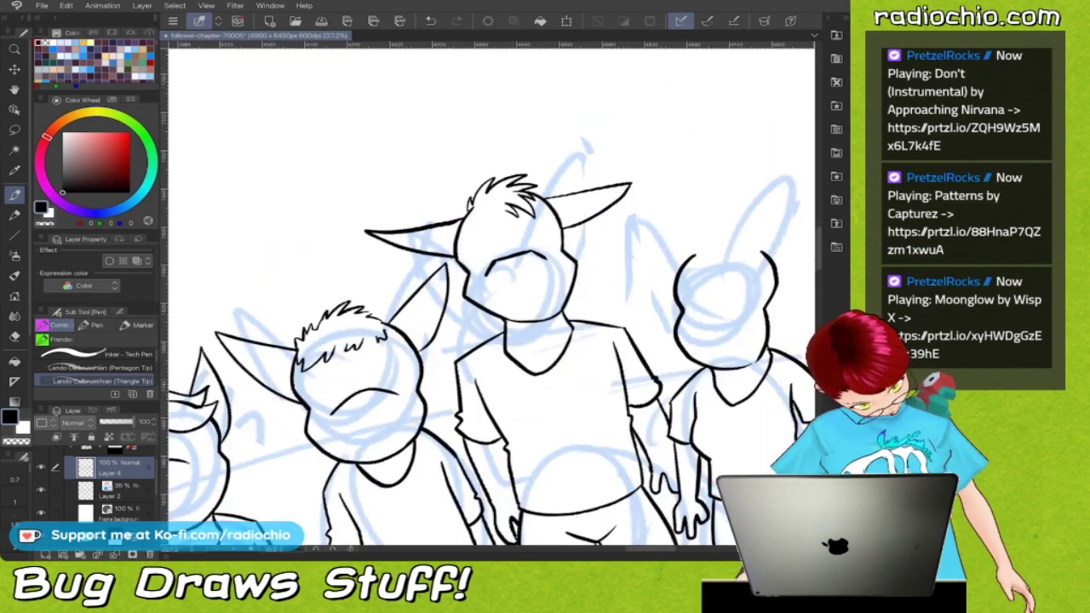
# Ink the fourth figure's crown with a small spiky tuft, a short forehead squiggle and two upright pointed ears
pyautogui.scroll(5, 569, 208)
pyautogui.scroll(-1, 466, 503)
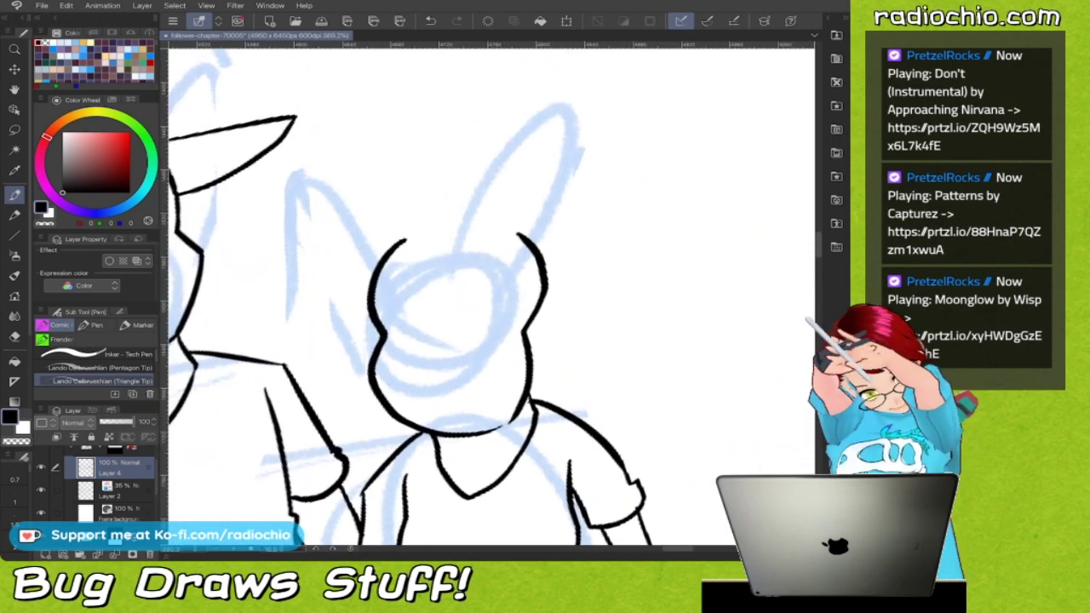
pyautogui.moveTo(432, 228); pyautogui.dragTo(507, 231)
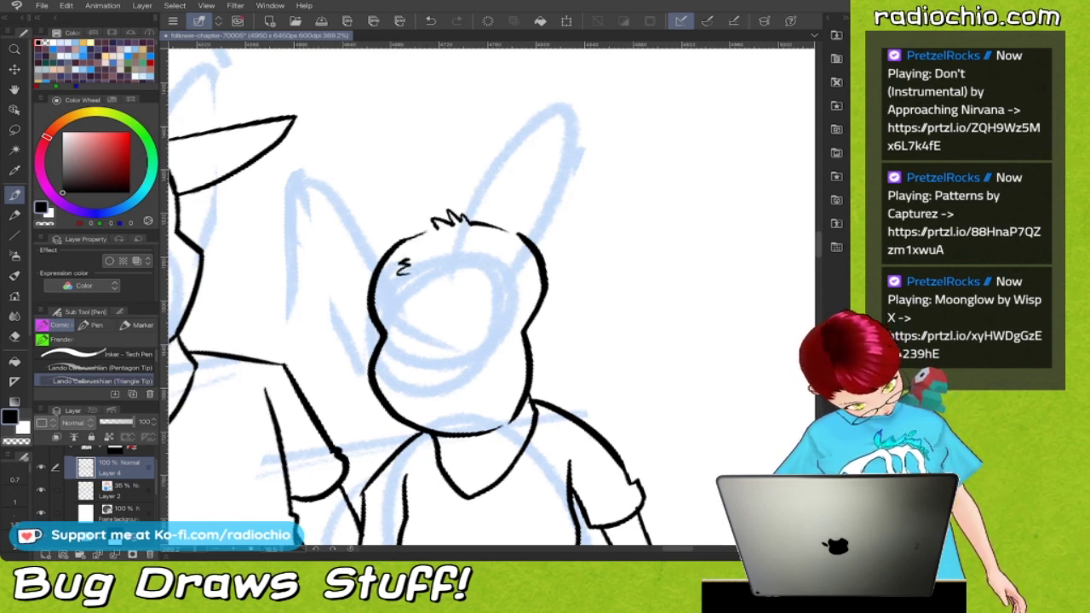
pyautogui.moveTo(380, 262)
pyautogui.mouseDown()
pyautogui.moveTo(391, 220)
pyautogui.moveTo(452, 148)
pyautogui.moveTo(451, 191)
pyautogui.mouseUp()
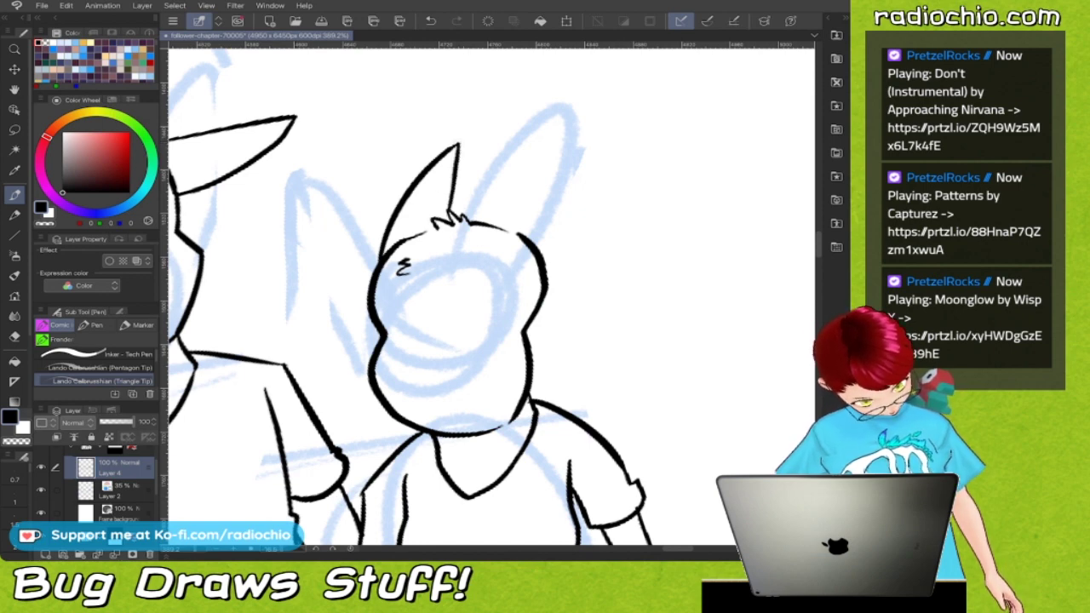
pyautogui.moveTo(511, 231)
pyautogui.mouseDown()
pyautogui.moveTo(598, 157)
pyautogui.moveTo(629, 149)
pyautogui.moveTo(563, 300)
pyautogui.moveTo(532, 322)
pyautogui.mouseUp()
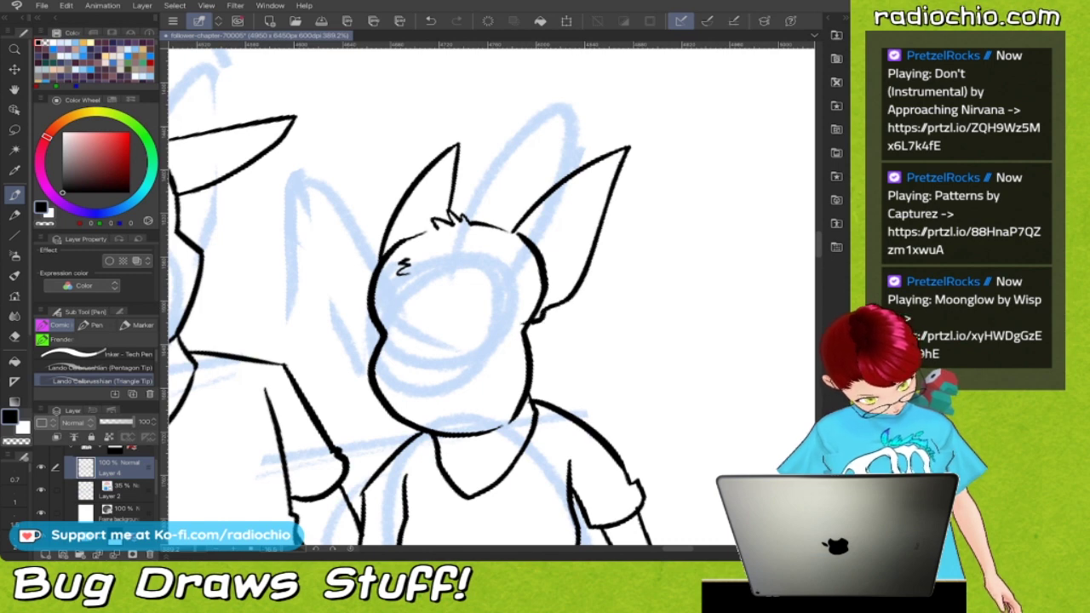
# Erase the head outline crossing the base of the fourth figure's larger ear so the ear opens into the head
pyautogui.scroll(3, 592, 251)
pyautogui.press('i')
pyautogui.press('p')
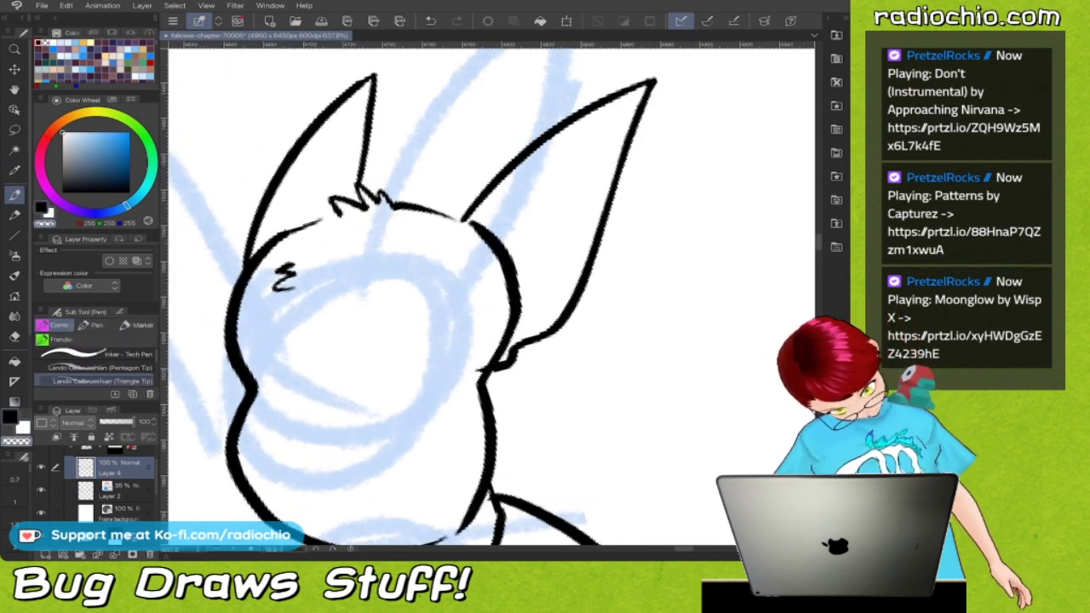
pyautogui.moveTo(482, 230)
pyautogui.mouseDown()
pyautogui.moveTo(472, 257)
pyautogui.moveTo(495, 243)
pyautogui.moveTo(519, 254)
pyautogui.moveTo(519, 316)
pyautogui.moveTo(493, 363)
pyautogui.mouseUp()
pyautogui.scroll(-2, 491, 297)
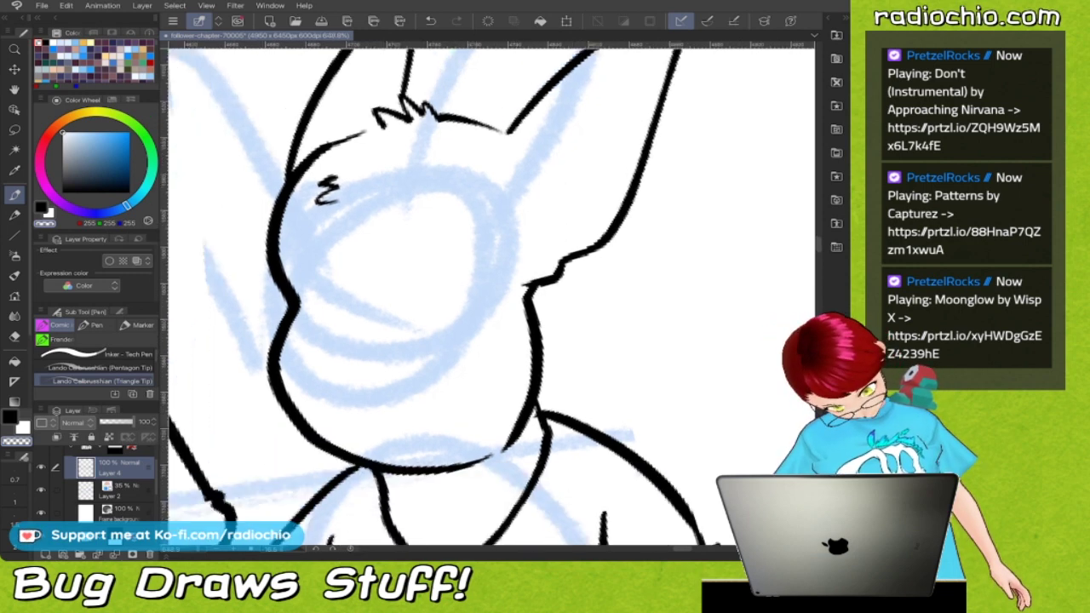
# Ink a peaked, downward-curving arc across the middle of the fourth figure's face
pyautogui.press('c')
pyautogui.moveTo(316, 320)
pyautogui.mouseDown()
pyautogui.moveTo(374, 276)
pyautogui.moveTo(464, 313)
pyautogui.mouseUp()
pyautogui.scroll(-8, 511, 246)
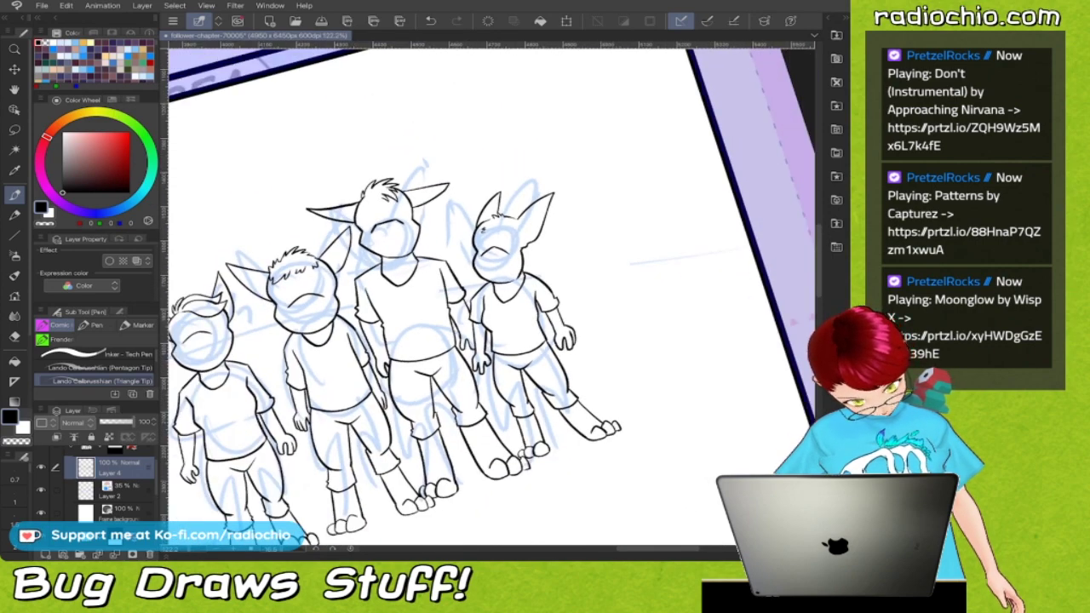
pyautogui.scroll(-3, 467, 313)
pyautogui.scroll(2, 467, 313)
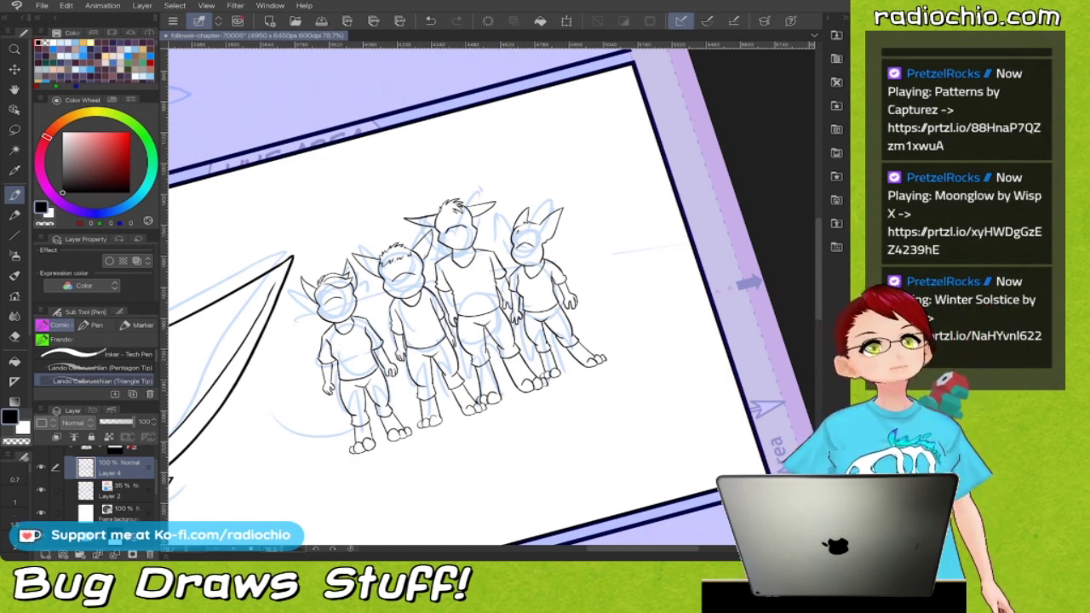
# Ink the first figure's facial features: two solid oval eyes, a slanted eyebrow and a small open oval mouth
pyautogui.scroll(10, 332, 300)
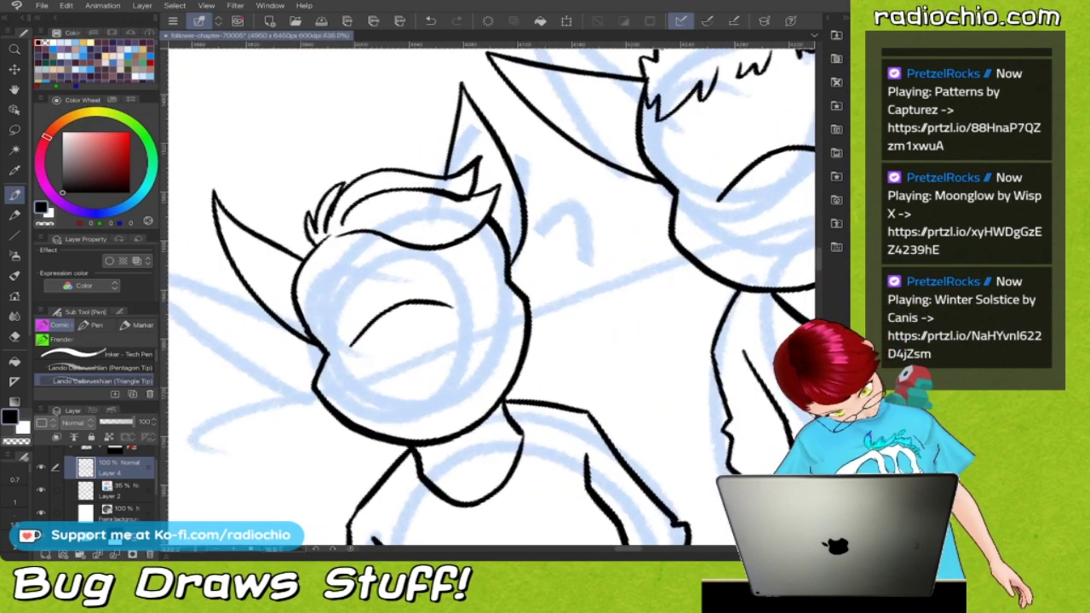
pyautogui.moveTo(356, 307); pyautogui.dragTo(350, 298)
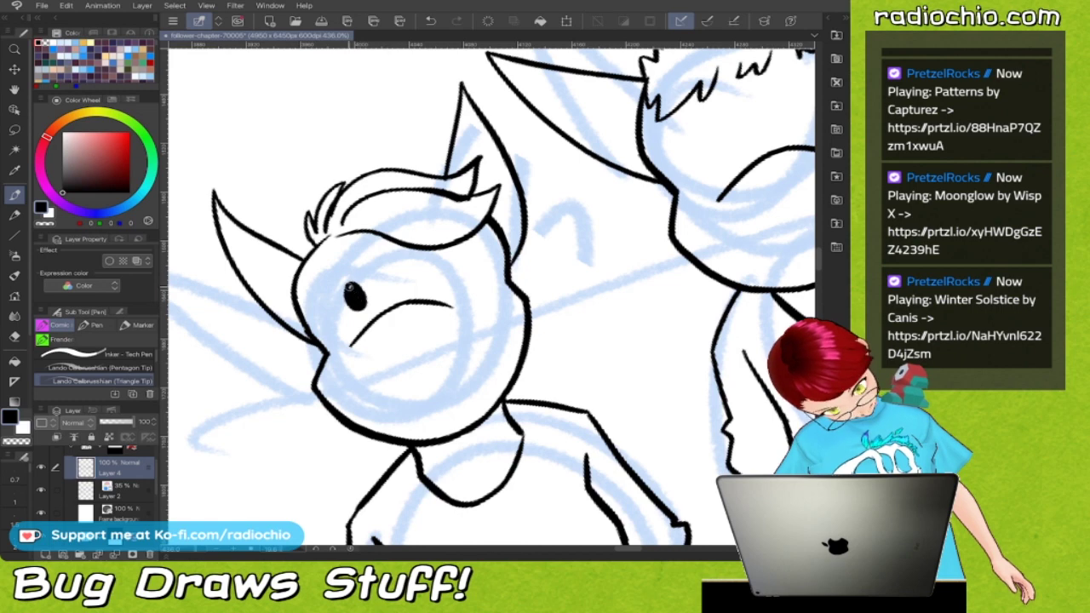
pyautogui.moveTo(415, 267)
pyautogui.mouseDown()
pyautogui.moveTo(423, 283)
pyautogui.moveTo(426, 263)
pyautogui.moveTo(420, 274)
pyautogui.mouseUp()
pyautogui.moveTo(326, 290); pyautogui.dragTo(341, 262)
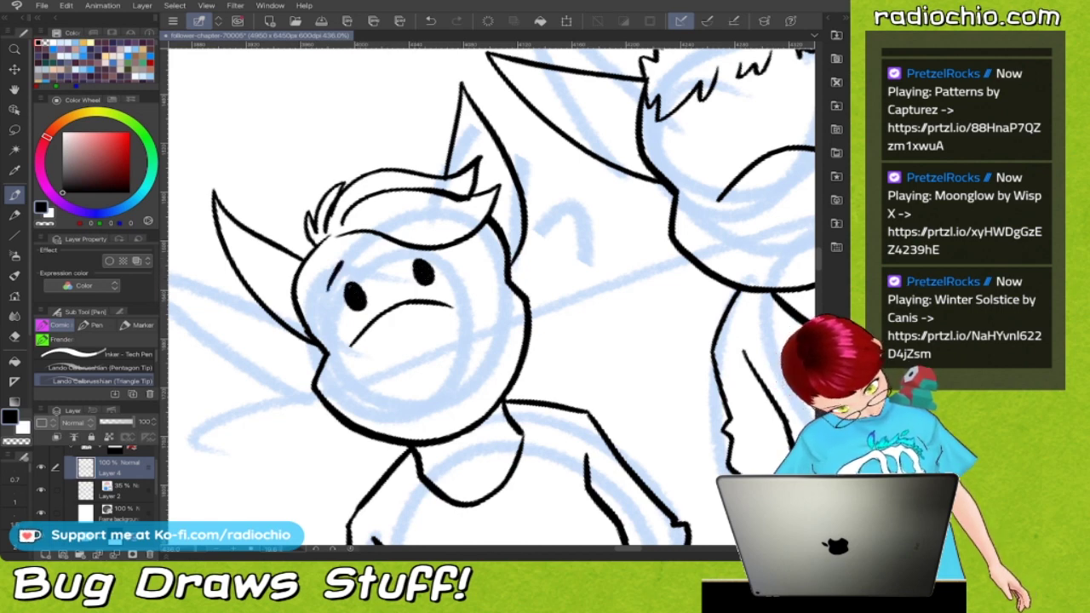
pyautogui.moveTo(417, 389)
pyautogui.mouseDown()
pyautogui.moveTo(477, 364)
pyautogui.moveTo(419, 390)
pyautogui.mouseUp()
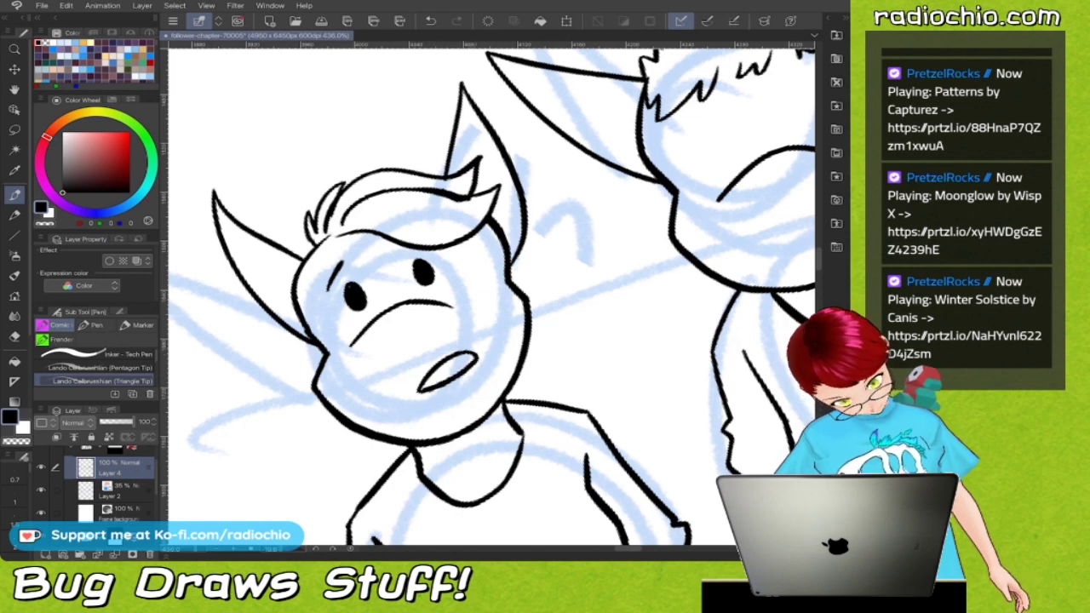
# Ink jagged fur tufts below both of the first figure's ears and a small round earring near one ear tip
pyautogui.moveTo(322, 375)
pyautogui.mouseDown()
pyautogui.moveTo(288, 371)
pyautogui.moveTo(259, 324)
pyautogui.moveTo(285, 331)
pyautogui.mouseUp()
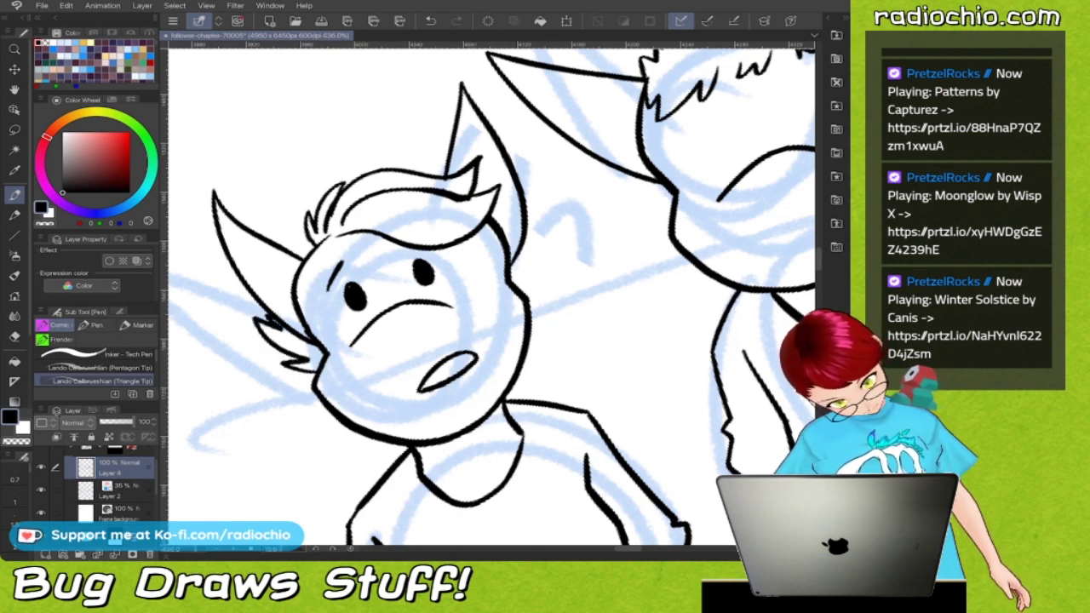
pyautogui.moveTo(525, 234)
pyautogui.mouseDown()
pyautogui.moveTo(532, 226)
pyautogui.moveTo(529, 295)
pyautogui.mouseUp()
pyautogui.moveTo(474, 104)
pyautogui.mouseDown()
pyautogui.moveTo(498, 104)
pyautogui.moveTo(490, 125)
pyautogui.mouseUp()
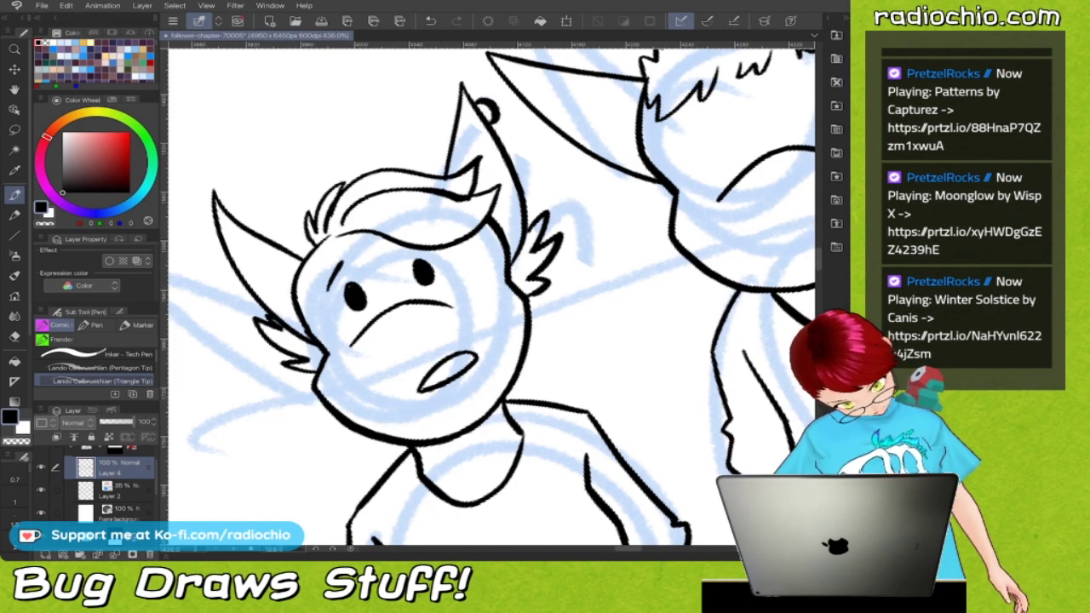
# Ink the second figure's solid oval eyes, open oval mouth and short worried eyebrows
pyautogui.scroll(-4, 290, 270)
pyautogui.scroll(4, 529, 155)
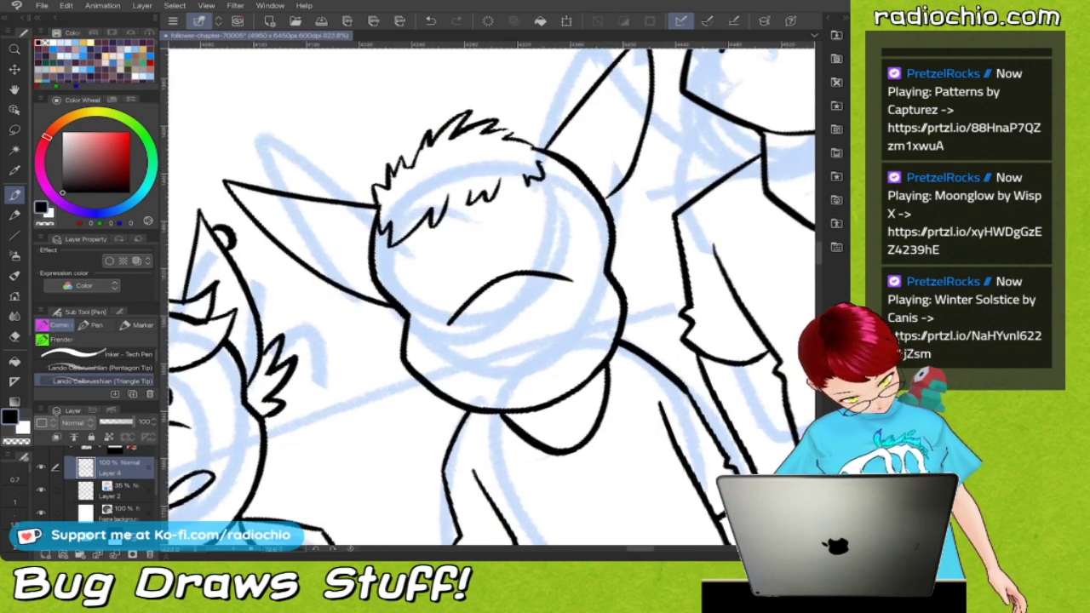
pyautogui.moveTo(441, 259)
pyautogui.mouseDown()
pyautogui.moveTo(445, 271)
pyautogui.moveTo(453, 252)
pyautogui.moveTo(458, 271)
pyautogui.mouseUp()
pyautogui.moveTo(515, 237)
pyautogui.mouseDown()
pyautogui.moveTo(523, 228)
pyautogui.moveTo(525, 243)
pyautogui.mouseUp()
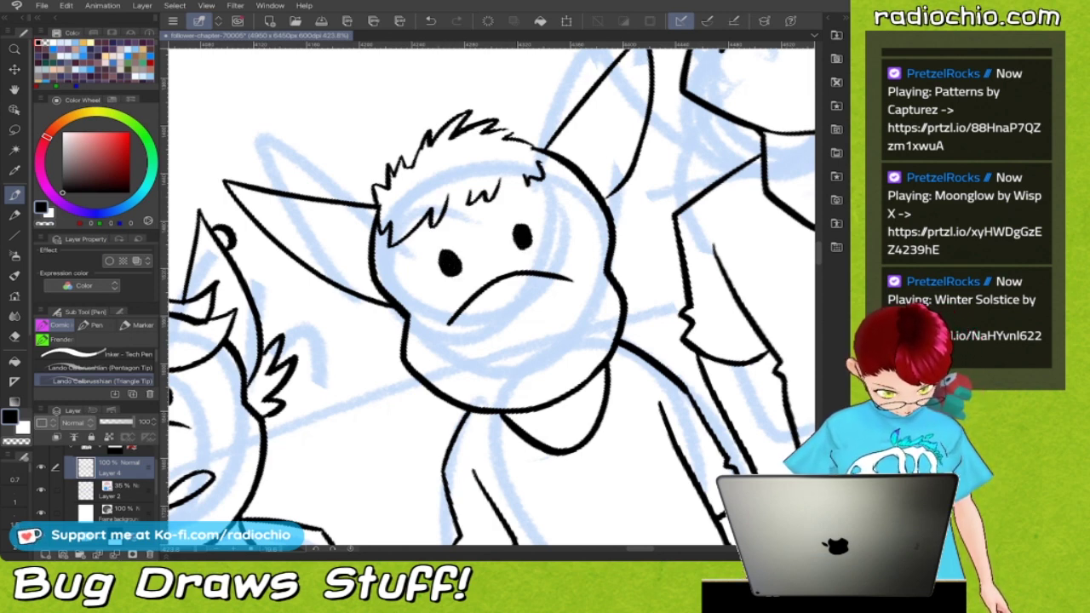
pyautogui.moveTo(504, 376); pyautogui.dragTo(572, 349)
pyautogui.moveTo(506, 376); pyautogui.dragTo(573, 352)
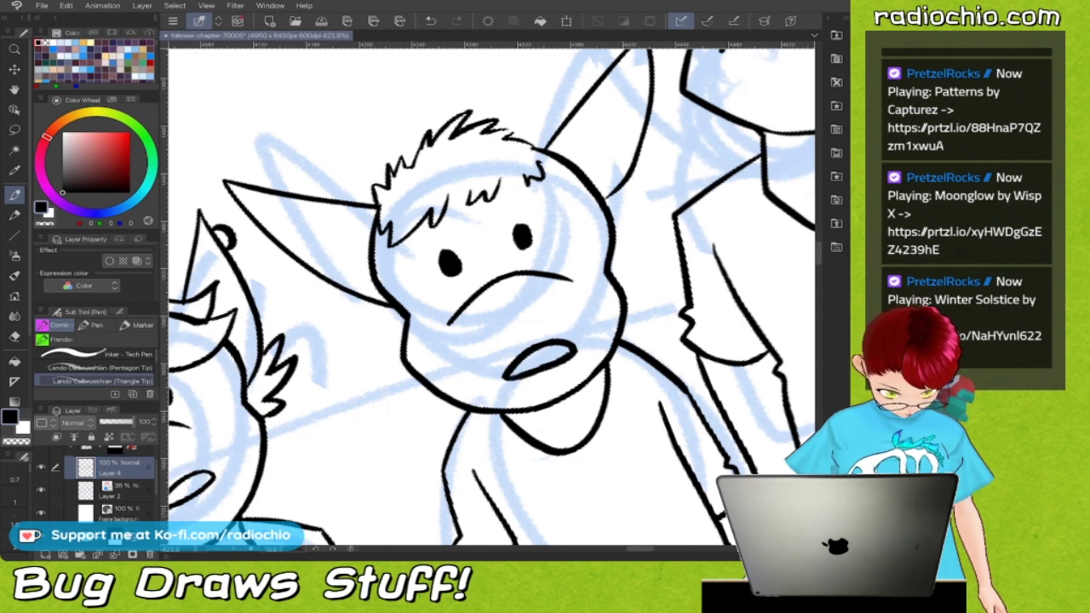
pyautogui.moveTo(511, 206); pyautogui.dragTo(538, 210)
# Ink jagged fur tufts below the second figure's ears and a curved line inside each ear
pyautogui.moveTo(316, 285); pyautogui.dragTo(401, 345)
pyautogui.moveTo(260, 211); pyautogui.dragTo(347, 269)
pyautogui.moveTo(511, 281); pyautogui.dragTo(379, 326)
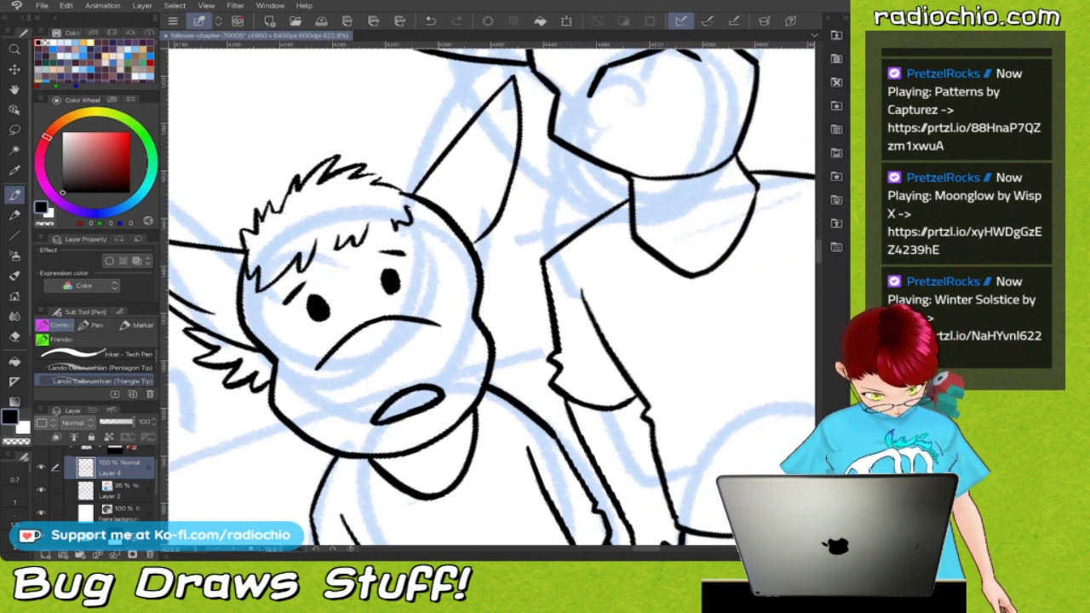
pyautogui.moveTo(511, 206)
pyautogui.mouseDown()
pyautogui.moveTo(493, 266)
pyautogui.moveTo(486, 294)
pyautogui.mouseUp()
pyautogui.moveTo(513, 116); pyautogui.dragTo(481, 213)
# Ink the third figure's solid oval eyes, slanted worried eyebrows and a downturned mouth
pyautogui.scroll(-4, 491, 297)
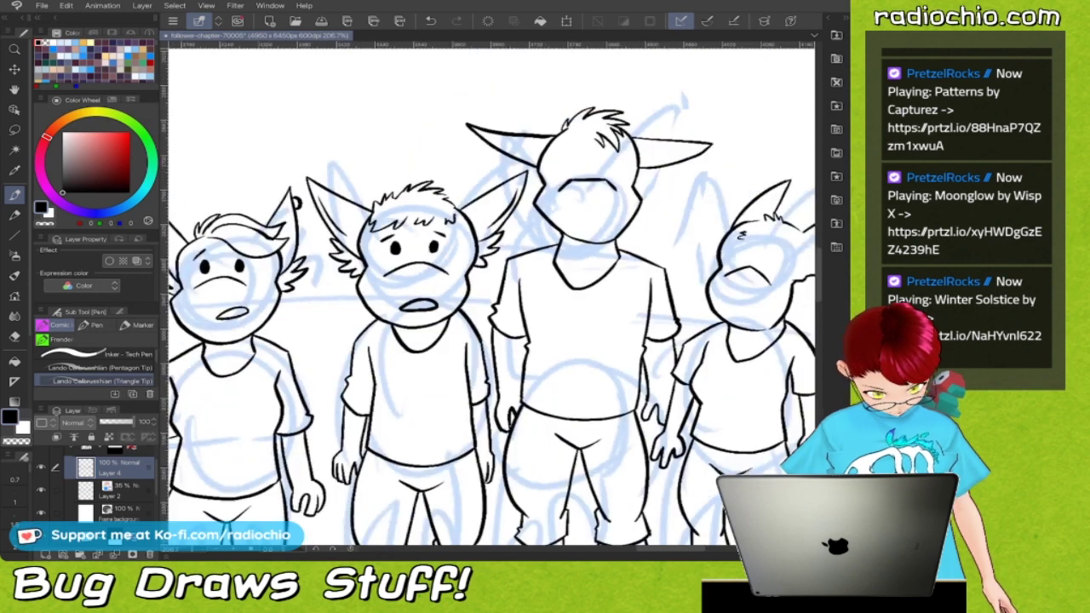
pyautogui.scroll(4, 492, 296)
pyautogui.scroll(2, 511, 248)
pyautogui.moveTo(431, 233)
pyautogui.mouseDown()
pyautogui.moveTo(435, 256)
pyautogui.moveTo(424, 243)
pyautogui.mouseUp()
pyautogui.moveTo(513, 235)
pyautogui.mouseDown()
pyautogui.moveTo(511, 261)
pyautogui.moveTo(508, 248)
pyautogui.mouseUp()
pyautogui.moveTo(414, 224); pyautogui.dragTo(443, 203)
pyautogui.moveTo(520, 215); pyautogui.dragTo(538, 228)
pyautogui.moveTo(428, 385); pyautogui.dragTo(533, 392)
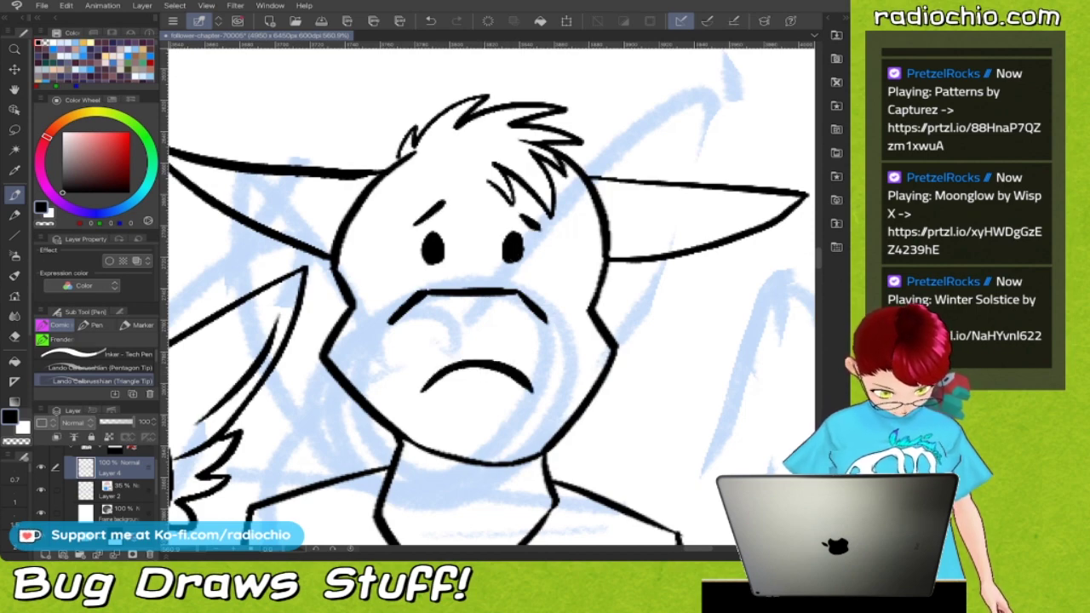
# Ink fur tufts along the third figure's ears and add small round earrings to the second and third figures' ears
pyautogui.moveTo(422, 304)
pyautogui.mouseDown()
pyautogui.moveTo(413, 282)
pyautogui.moveTo(415, 205)
pyautogui.moveTo(445, 217)
pyautogui.mouseUp()
pyautogui.scroll(-2, 492, 297)
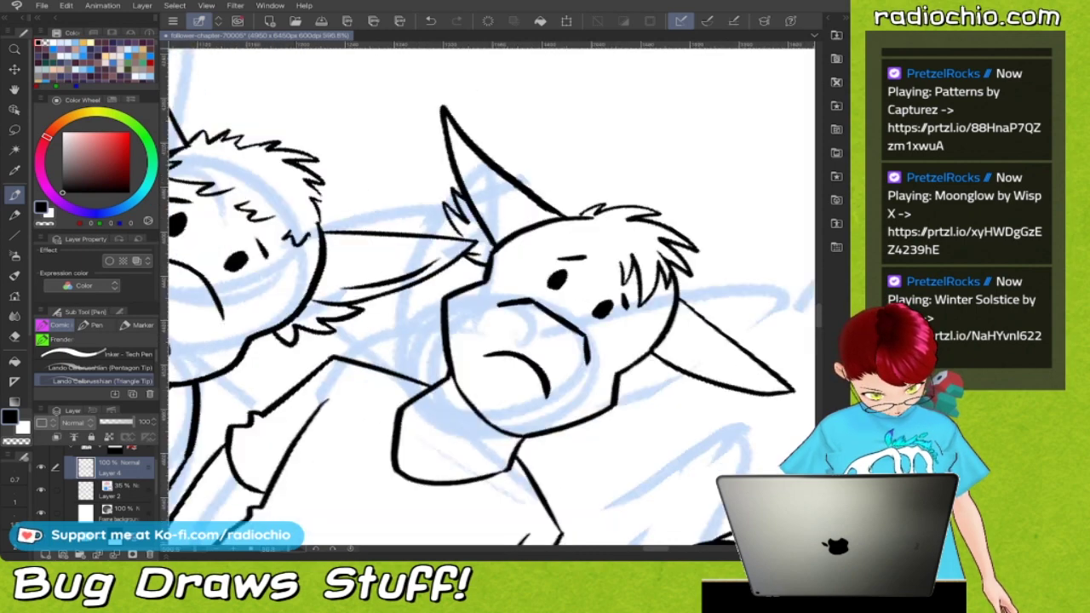
pyautogui.scroll(-4, 492, 297)
pyautogui.scroll(5, 492, 297)
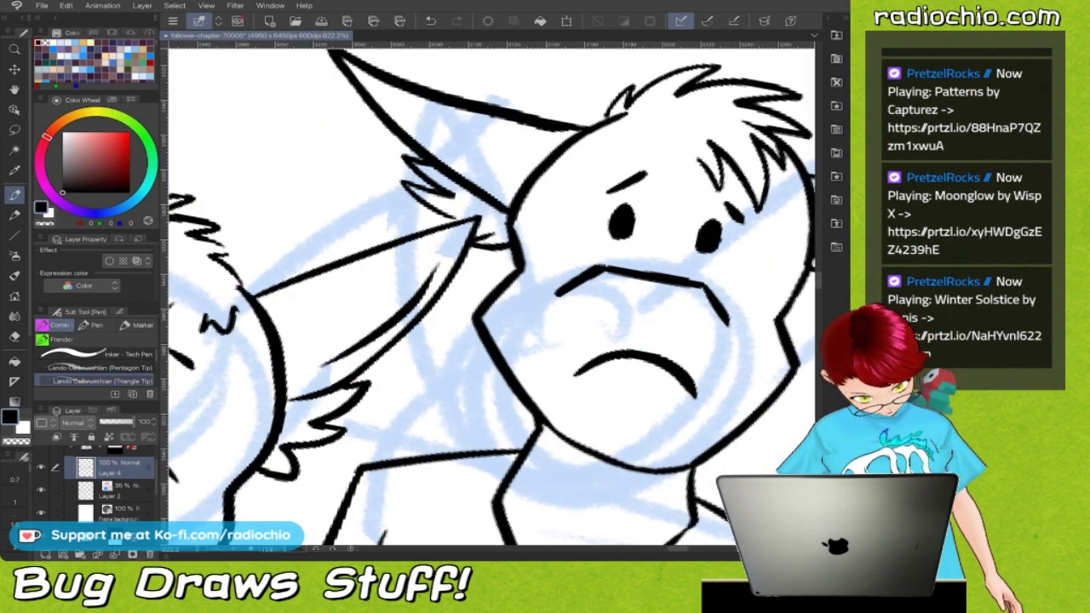
pyautogui.moveTo(449, 292); pyautogui.dragTo(465, 266)
pyautogui.scroll(-2, 492, 296)
pyautogui.hscroll(3, 491, 296)
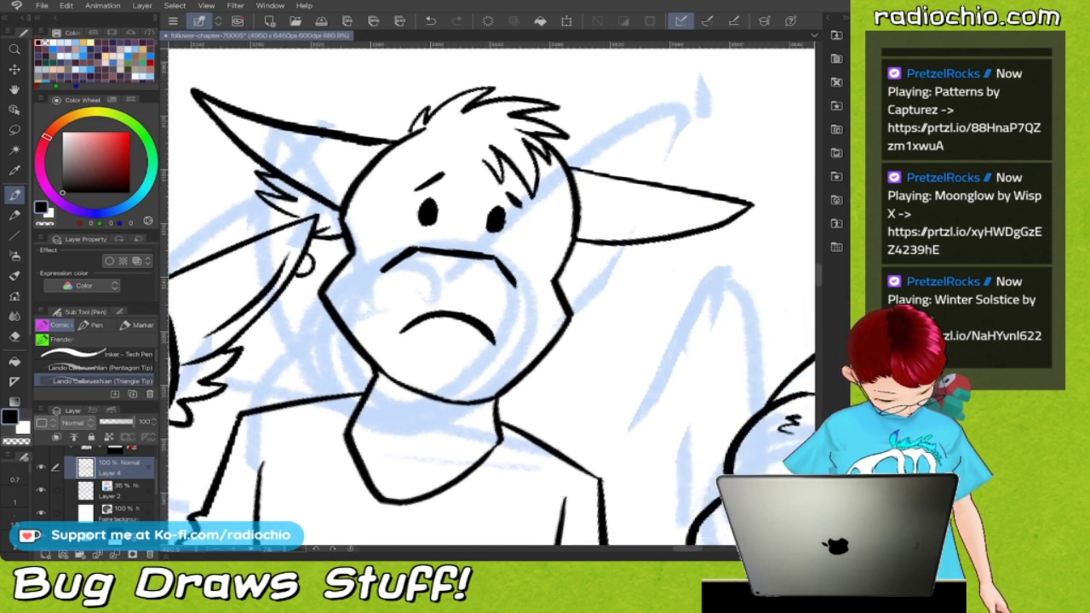
pyautogui.moveTo(477, 232)
pyautogui.mouseDown()
pyautogui.moveTo(547, 240)
pyautogui.moveTo(641, 213)
pyautogui.mouseUp()
# Ink the fourth figure's solid oval eyes, one short eyebrow and an open, half-rounded mouth
pyautogui.scroll(-2, 491, 297)
pyautogui.hscroll(4, 492, 296)
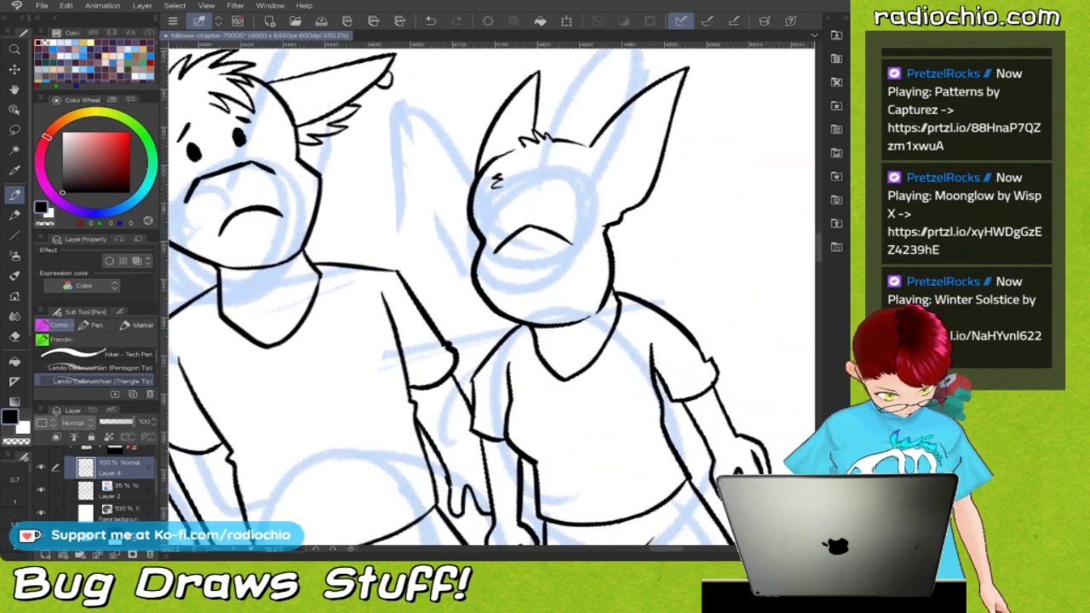
pyautogui.scroll(3, 492, 296)
pyautogui.moveTo(414, 193); pyautogui.dragTo(422, 207)
pyautogui.moveTo(494, 177)
pyautogui.mouseDown()
pyautogui.moveTo(501, 204)
pyautogui.moveTo(506, 177)
pyautogui.mouseUp()
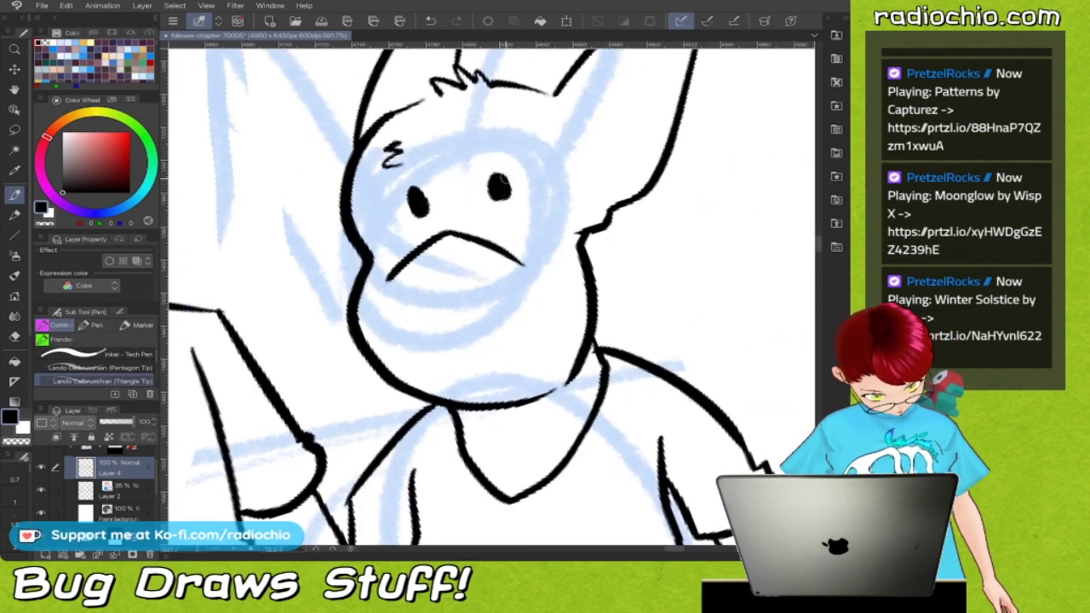
pyautogui.moveTo(488, 142); pyautogui.dragTo(517, 155)
pyautogui.moveTo(444, 361)
pyautogui.mouseDown()
pyautogui.moveTo(527, 323)
pyautogui.moveTo(558, 347)
pyautogui.mouseUp()
pyautogui.moveTo(447, 368); pyautogui.dragTo(538, 352)
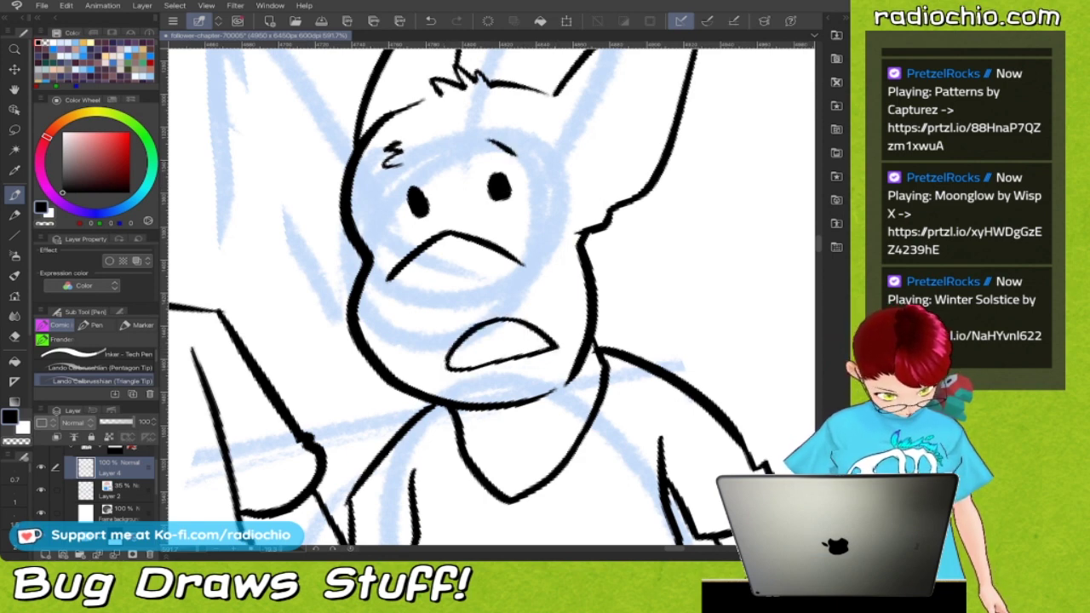
# Ink a curved line inside each of the fourth figure's ears and jagged fur tufts along the larger ear's base
pyautogui.scroll(-1, 491, 296)
pyautogui.moveTo(471, 229); pyautogui.dragTo(418, 269)
pyautogui.moveTo(576, 125); pyautogui.dragTo(528, 243)
pyautogui.moveTo(341, 151); pyautogui.dragTo(325, 189)
pyautogui.scroll(1, 492, 296)
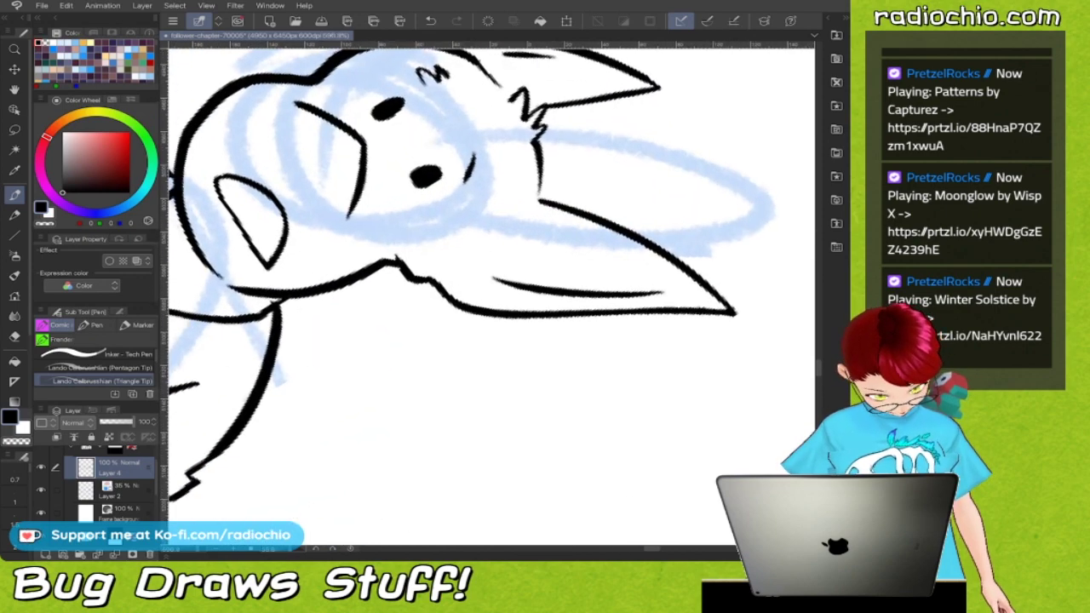
pyautogui.moveTo(395, 262)
pyautogui.mouseDown()
pyautogui.moveTo(407, 324)
pyautogui.moveTo(538, 345)
pyautogui.moveTo(547, 323)
pyautogui.mouseUp()
pyautogui.scroll(-2, 486, 256)
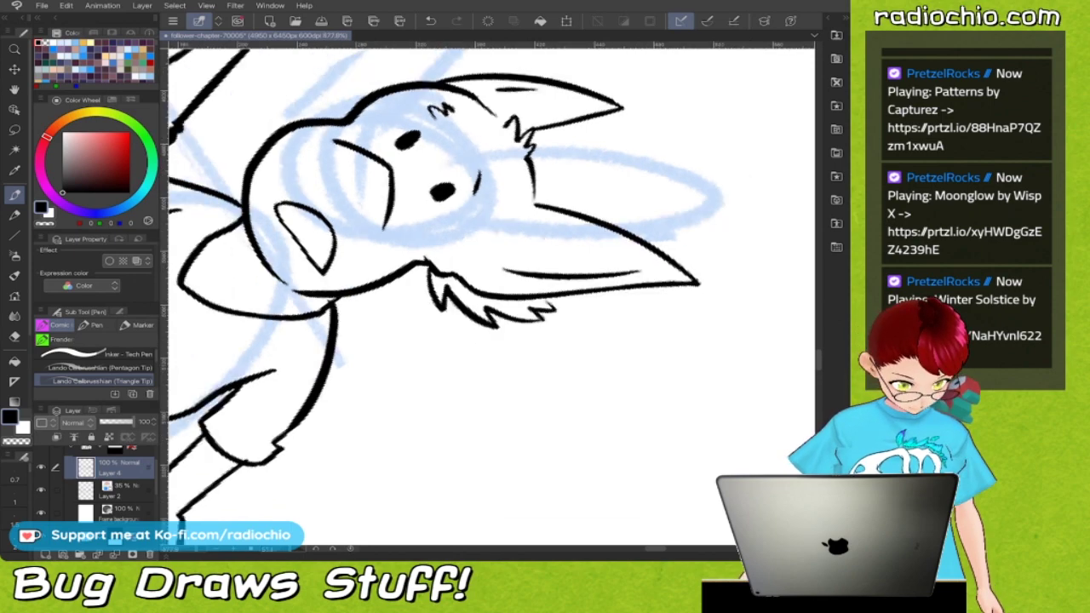
# Join the fur tuft to the fourth figure's larger ear and ink a small curved earring near that ear's tip
pyautogui.scroll(3, 491, 297)
pyautogui.moveTo(500, 275); pyautogui.dragTo(514, 263)
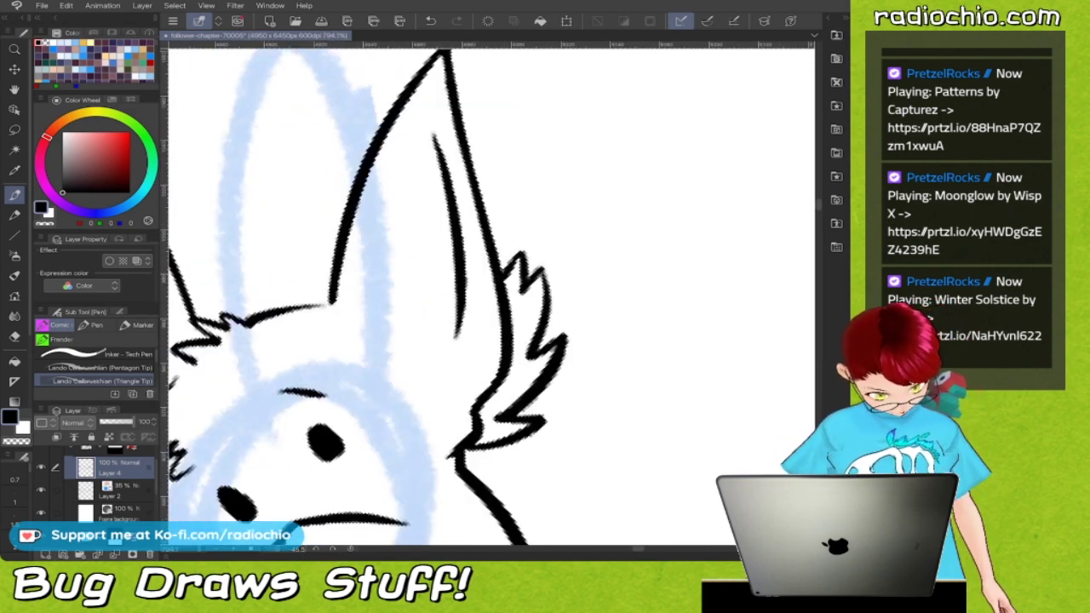
pyautogui.scroll(-3, 492, 296)
pyautogui.moveTo(528, 216)
pyautogui.mouseDown()
pyautogui.moveTo(528, 255)
pyautogui.moveTo(516, 247)
pyautogui.mouseUp()
pyautogui.hotkey('ctrl', 'z')
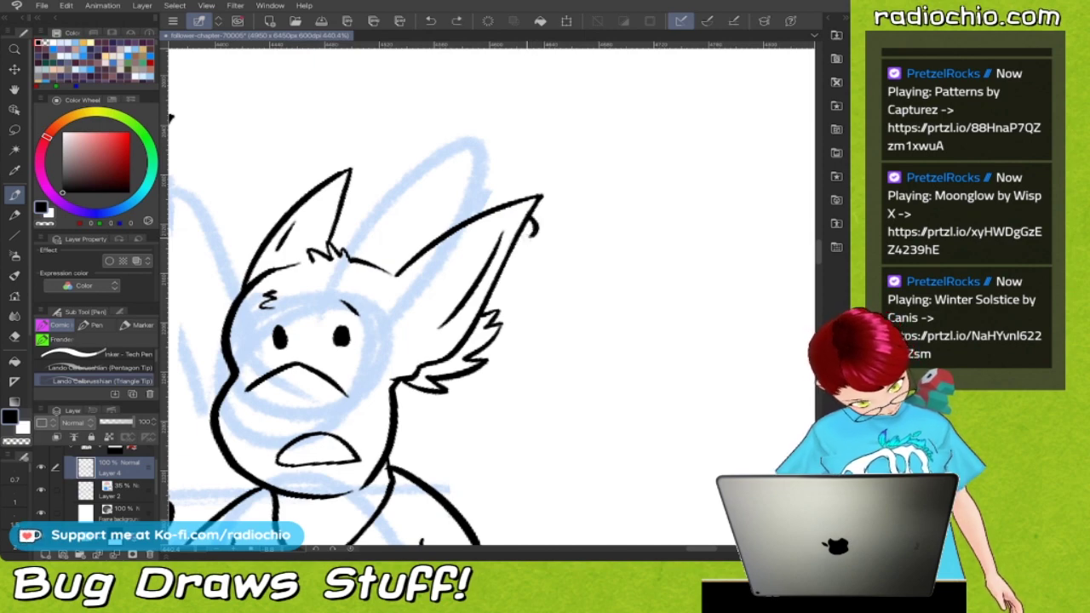
# Ink both curved edges of the first figure's tail along the blue arc, meeting the figure's trouser leg and cuff
pyautogui.scroll(-6, 491, 297)
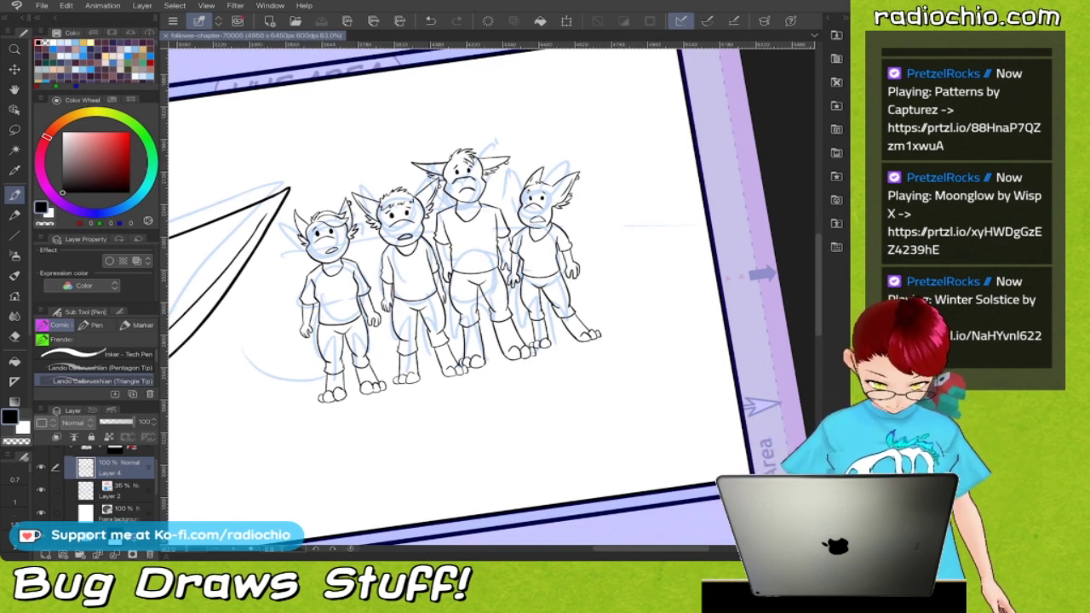
pyautogui.scroll(-3, 492, 294)
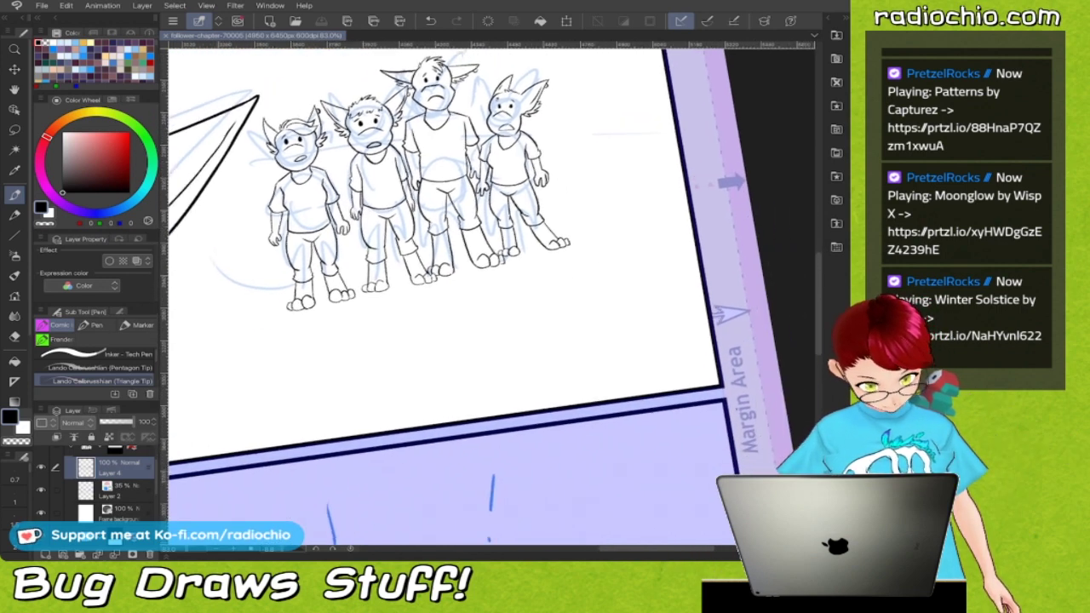
pyautogui.scroll(3, 491, 294)
pyautogui.scroll(4, 491, 296)
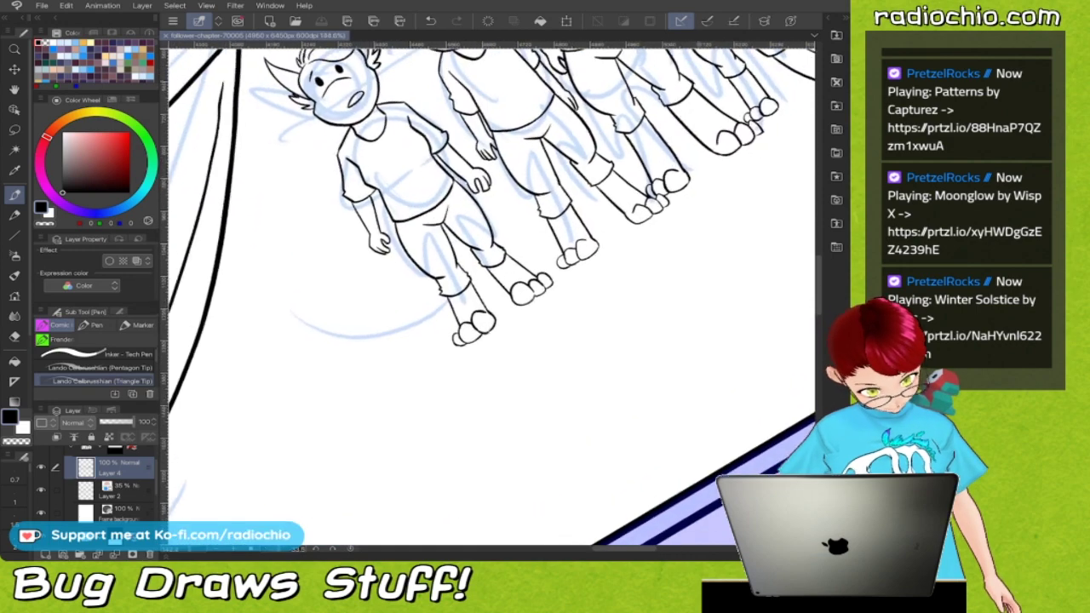
pyautogui.hscroll(-2, 491, 297)
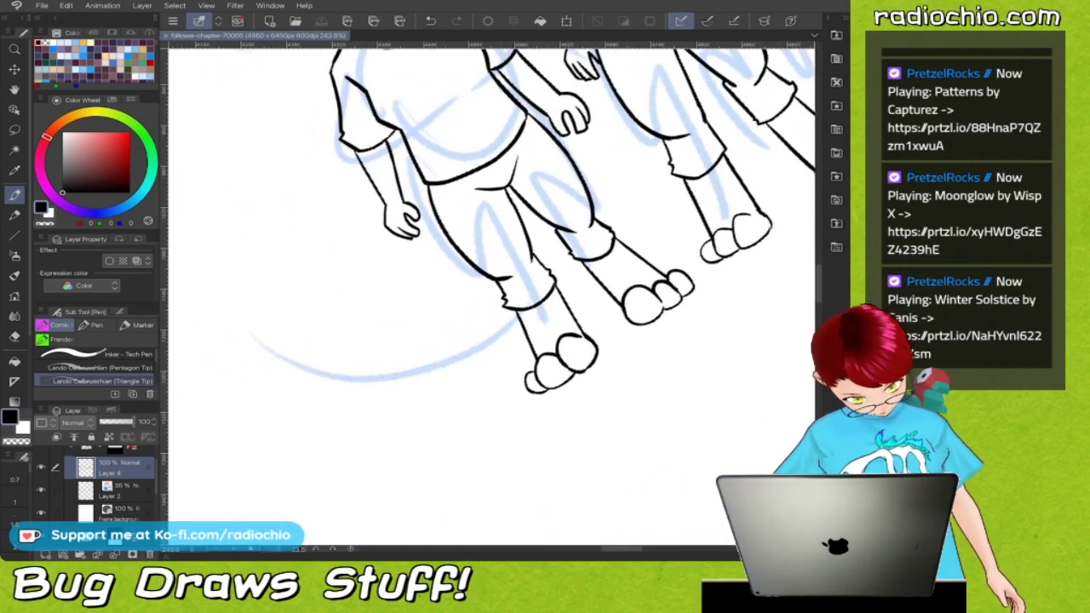
pyautogui.moveTo(253, 333)
pyautogui.mouseDown()
pyautogui.moveTo(343, 372)
pyautogui.moveTo(438, 367)
pyautogui.moveTo(509, 322)
pyautogui.mouseUp()
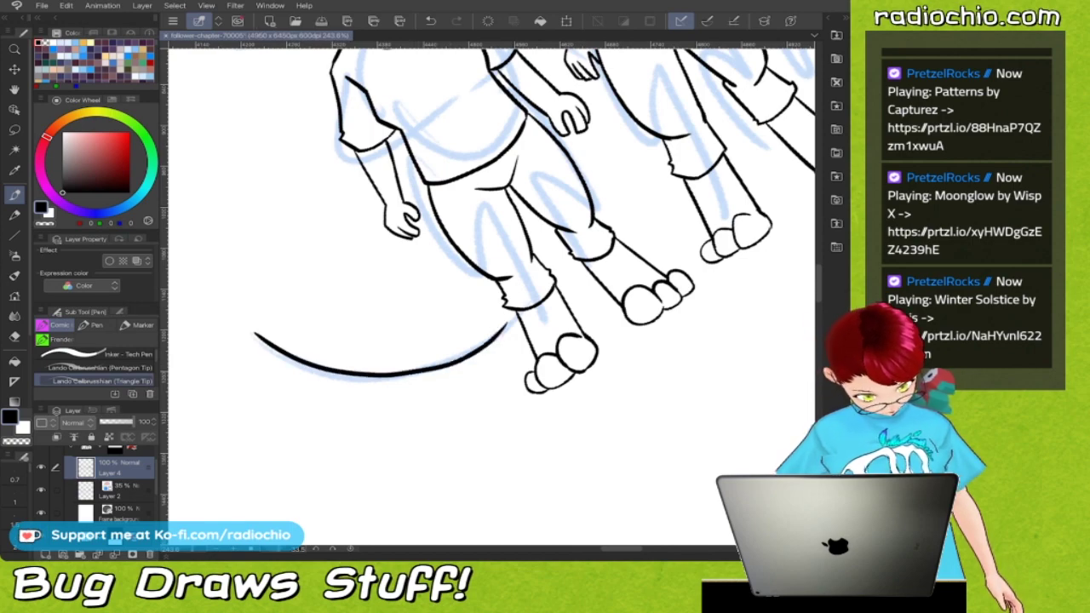
pyautogui.scroll(3, 492, 297)
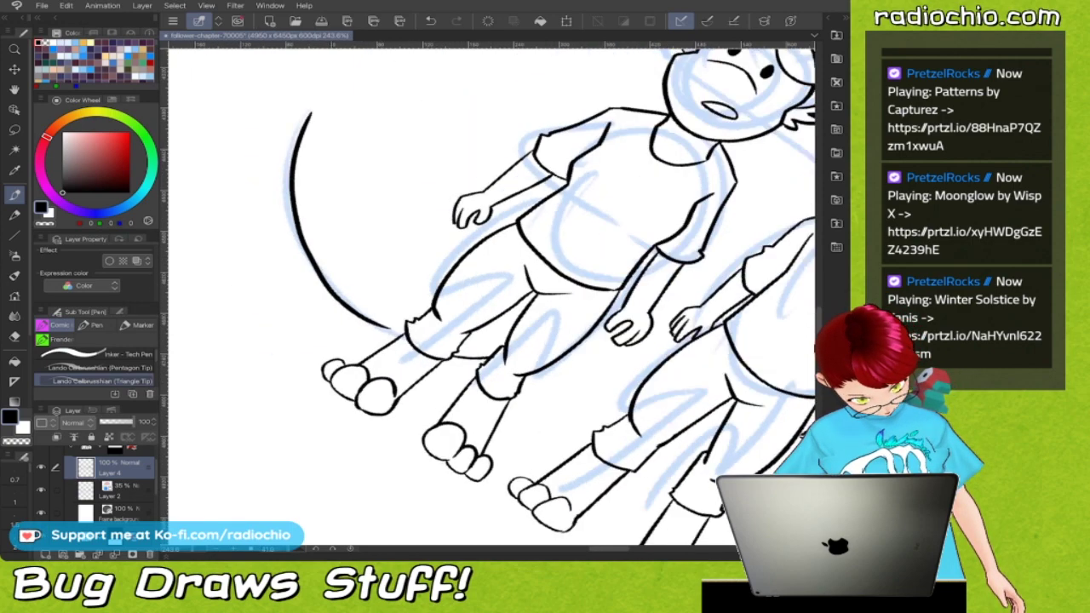
pyautogui.moveTo(340, 427); pyautogui.dragTo(383, 438)
pyautogui.moveTo(340, 427); pyautogui.dragTo(381, 440)
pyautogui.moveTo(242, 95)
pyautogui.mouseDown()
pyautogui.moveTo(242, 195)
pyautogui.moveTo(258, 246)
pyautogui.moveTo(308, 314)
pyautogui.moveTo(372, 350)
pyautogui.moveTo(443, 360)
pyautogui.mouseUp()
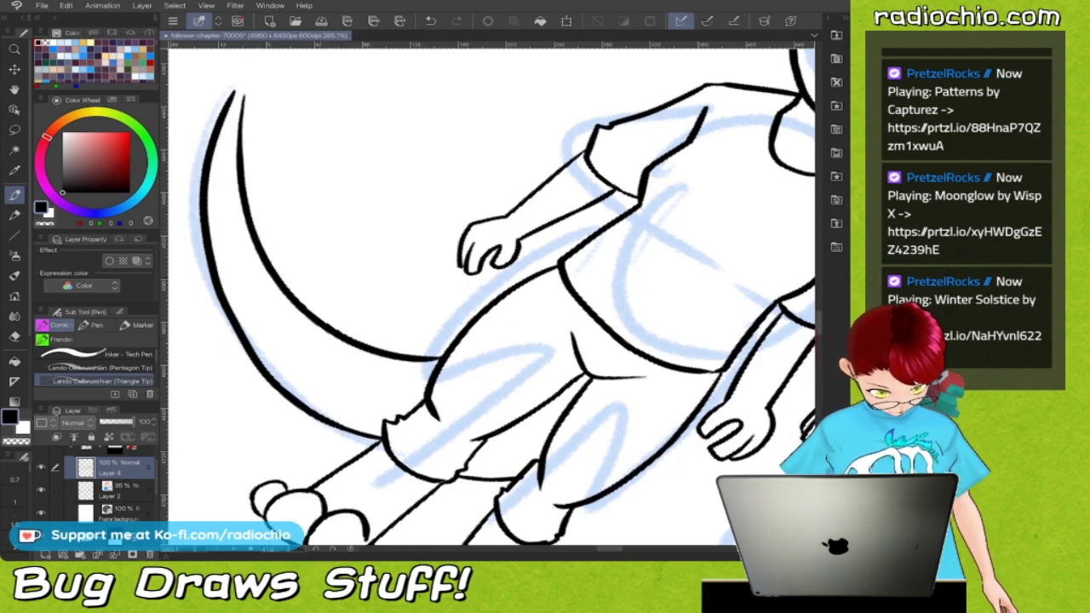
# Ink a spiky, leaf-shaped fur tuft at the tip of the first figure's tail
pyautogui.scroll(-3, 492, 294)
pyautogui.moveTo(339, 317)
pyautogui.mouseDown()
pyautogui.moveTo(290, 300)
pyautogui.moveTo(289, 285)
pyautogui.moveTo(309, 251)
pyautogui.moveTo(373, 228)
pyautogui.moveTo(349, 277)
pyautogui.moveTo(364, 300)
pyautogui.mouseUp()
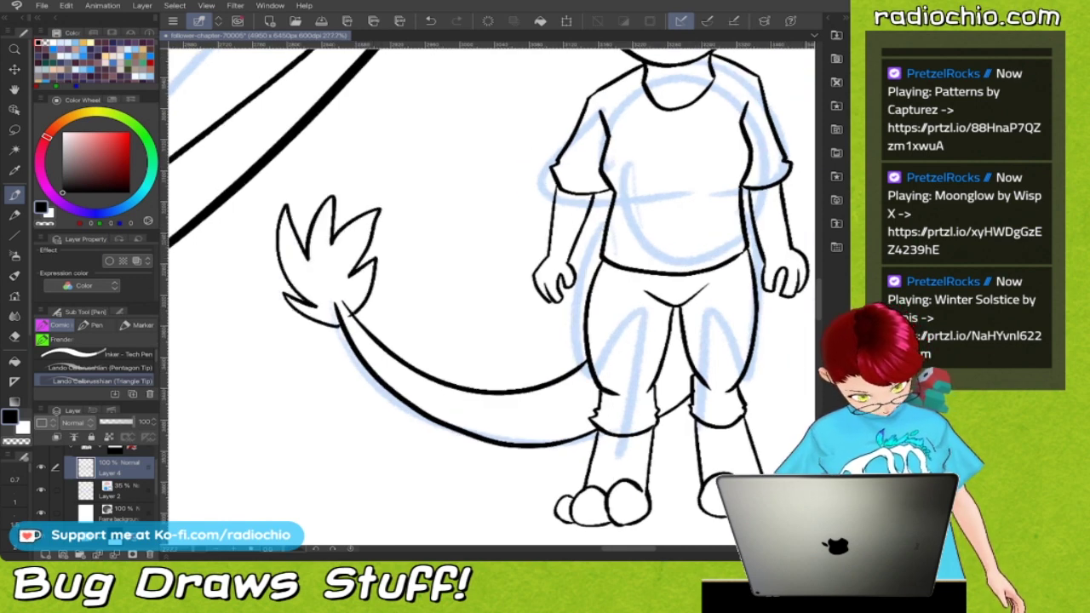
pyautogui.scroll(3, 346, 284)
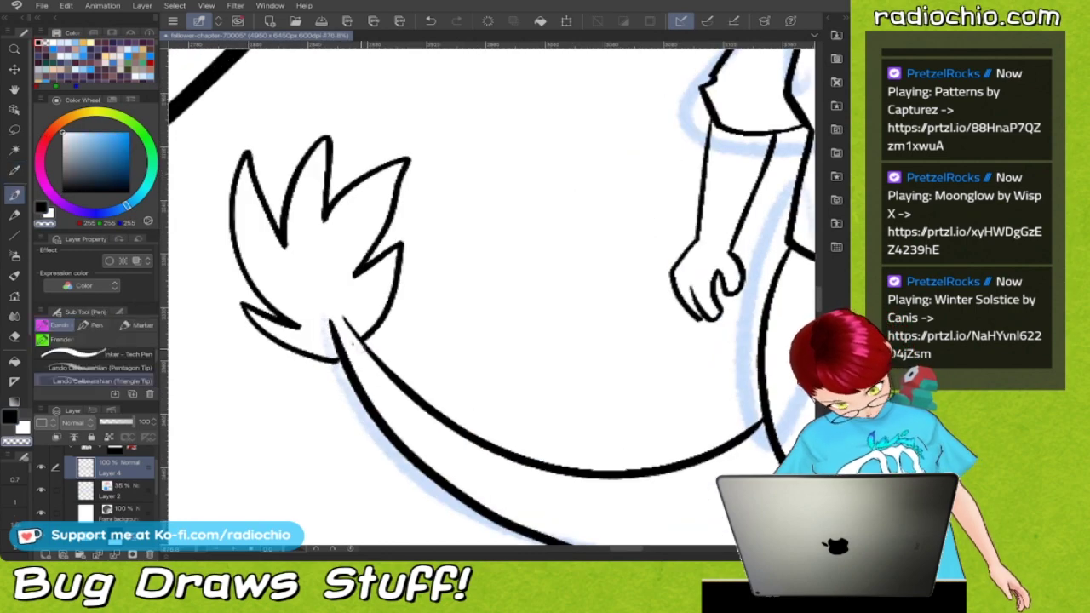
# Ink the second figure's tail curving out behind one leg and showing between both legs below the trousers
pyautogui.scroll(-5, 357, 337)
pyautogui.hscroll(3, 492, 298)
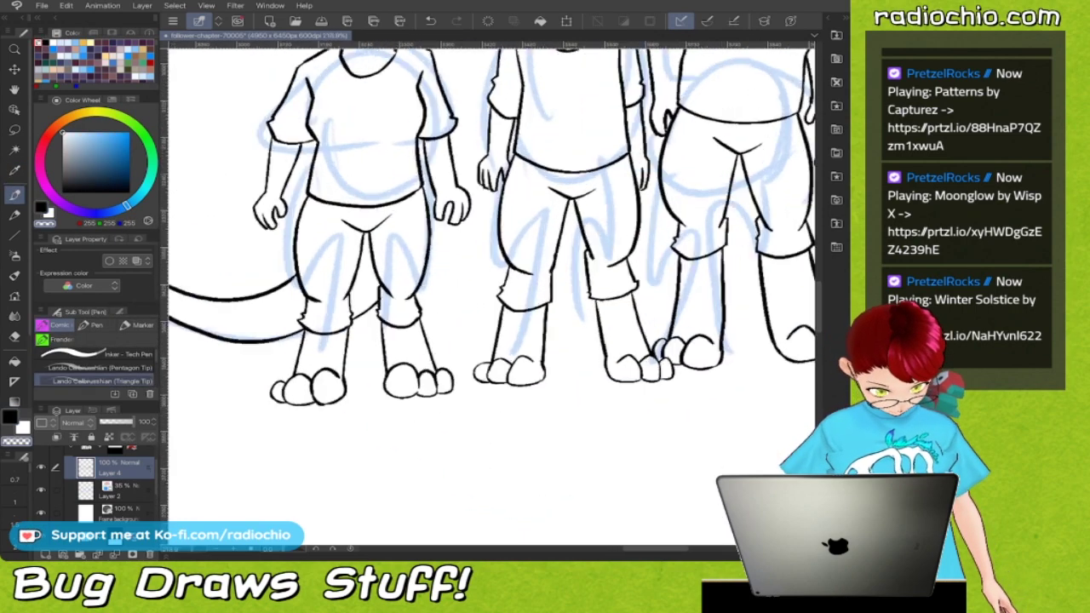
pyautogui.scroll(2, 491, 298)
pyautogui.hscroll(2, 491, 297)
pyautogui.press('c')
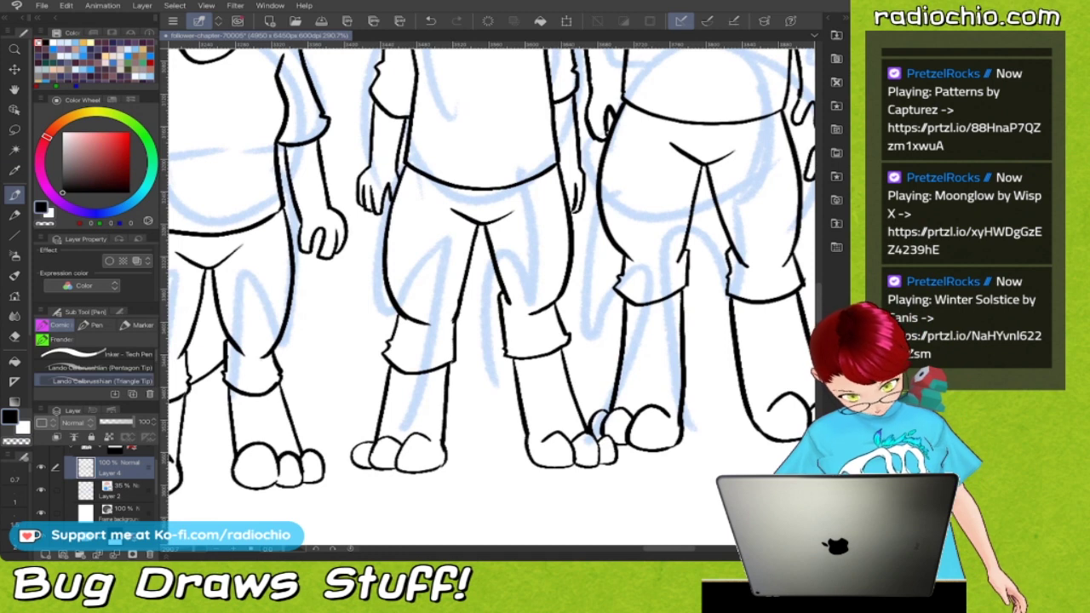
pyautogui.moveTo(383, 223)
pyautogui.mouseDown()
pyautogui.moveTo(348, 332)
pyautogui.moveTo(380, 401)
pyautogui.mouseUp()
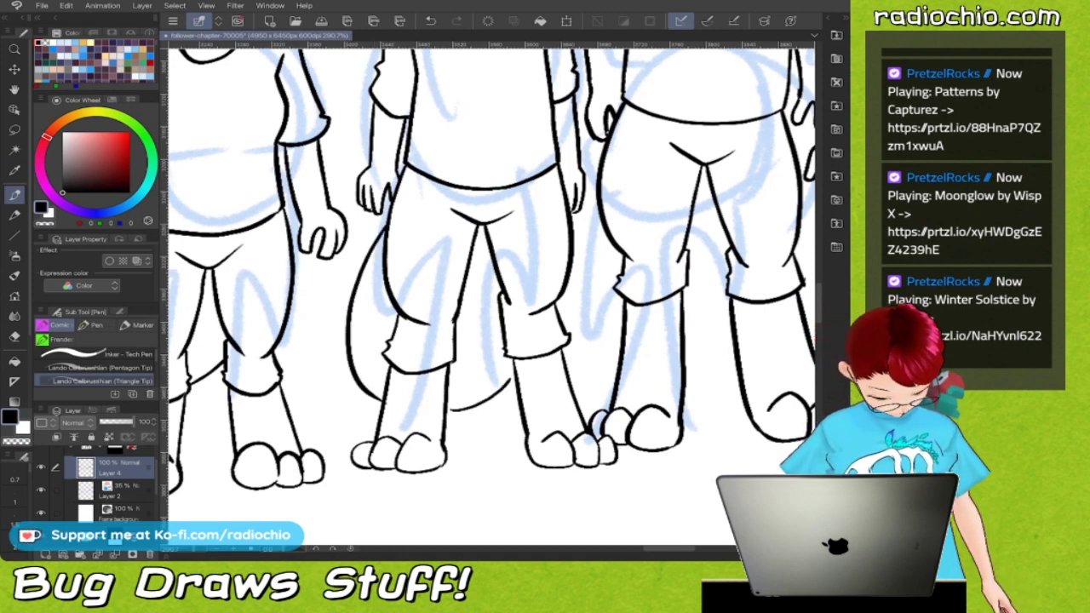
pyautogui.moveTo(469, 361); pyautogui.dragTo(509, 368)
pyautogui.hotkey('ctrl', 'z')
pyautogui.moveTo(455, 338); pyautogui.dragTo(503, 344)
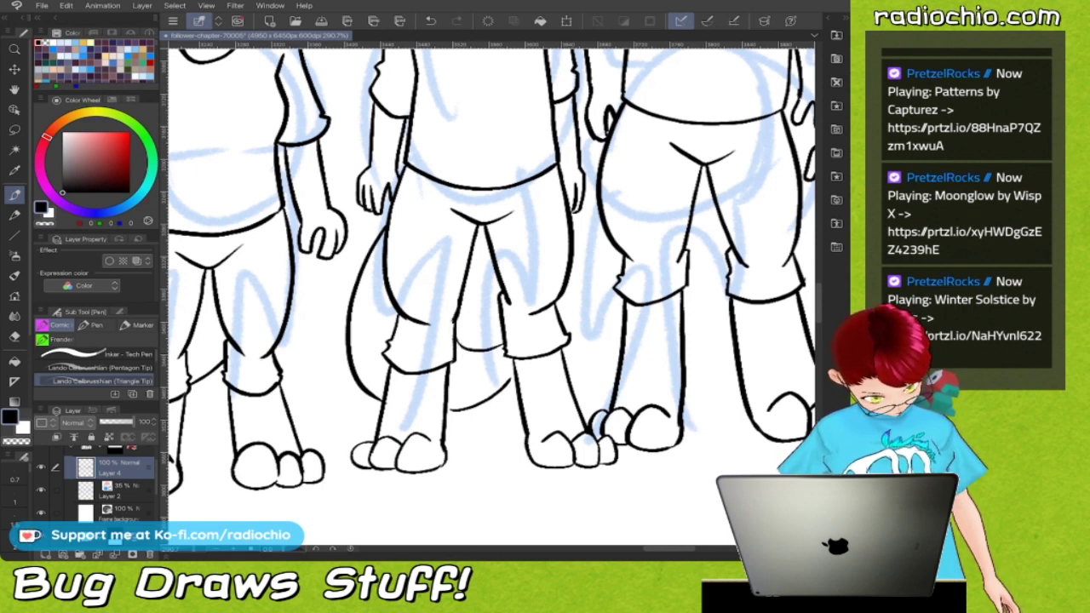
# Ink a pointed tail end curving up from behind the second figure's trouser cuff nearest the third figure
pyautogui.moveTo(576, 333)
pyautogui.mouseDown()
pyautogui.moveTo(592, 265)
pyautogui.moveTo(552, 313)
pyautogui.mouseUp()
pyautogui.scroll(3, 492, 296)
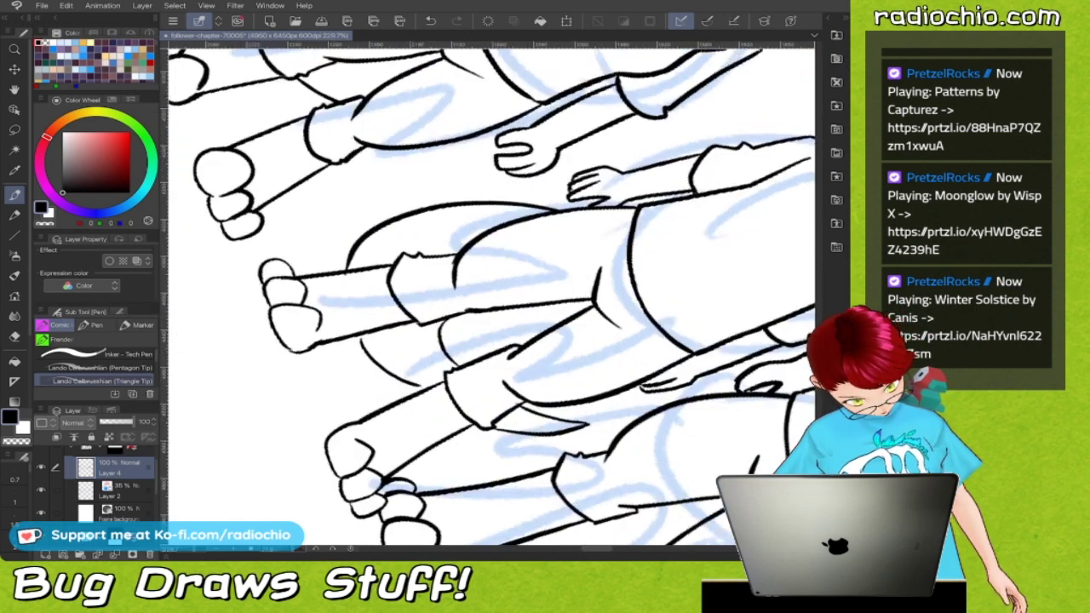
pyautogui.moveTo(309, 336)
pyautogui.mouseDown()
pyautogui.moveTo(342, 376)
pyautogui.moveTo(417, 421)
pyautogui.mouseUp()
pyautogui.scroll(-3, 491, 296)
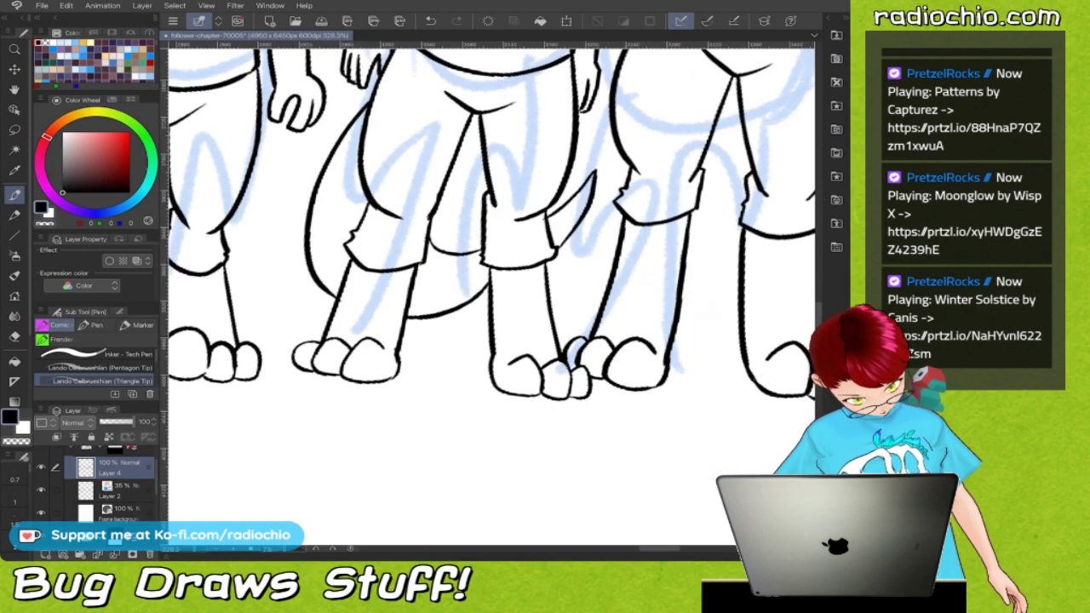
# Erase the pointed tail end beside the second figure's trouser cuff
pyautogui.scroll(2, 491, 296)
pyautogui.scroll(-1, 491, 297)
pyautogui.scroll(2, 491, 297)
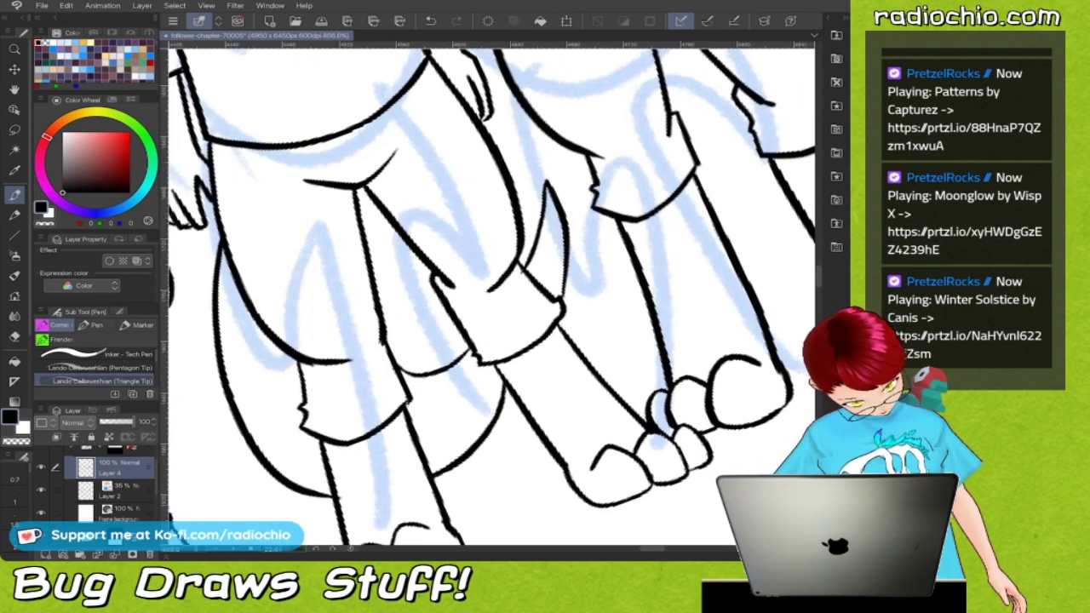
pyautogui.scroll(-1, 492, 296)
pyautogui.scroll(1, 492, 296)
pyautogui.press('i')
pyautogui.press('p')
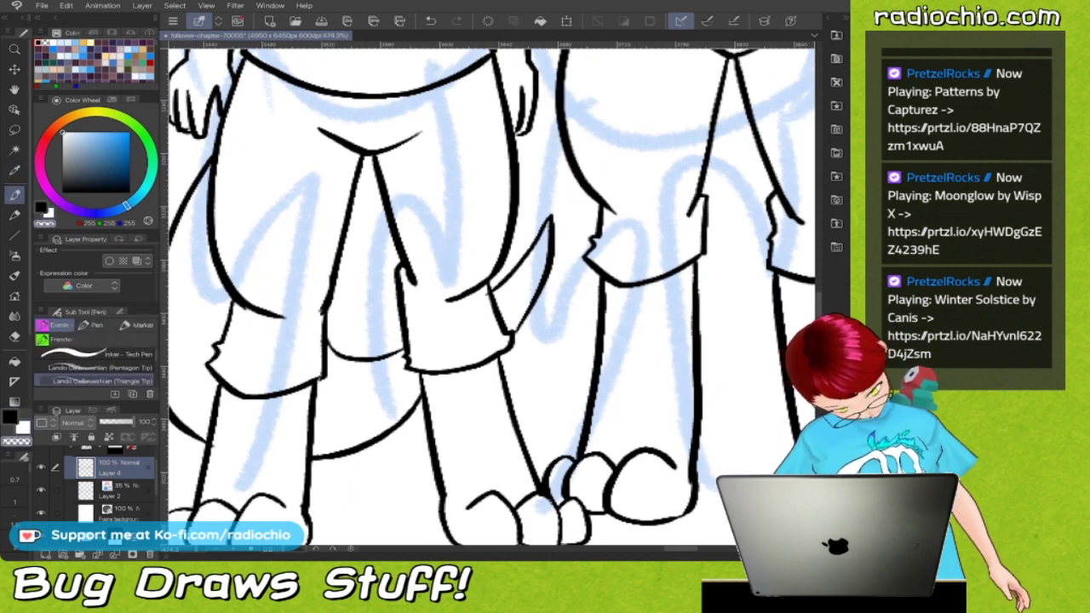
pyautogui.moveTo(501, 285)
pyautogui.mouseDown()
pyautogui.moveTo(554, 218)
pyautogui.moveTo(540, 294)
pyautogui.moveTo(542, 278)
pyautogui.moveTo(546, 288)
pyautogui.moveTo(519, 327)
pyautogui.mouseUp()
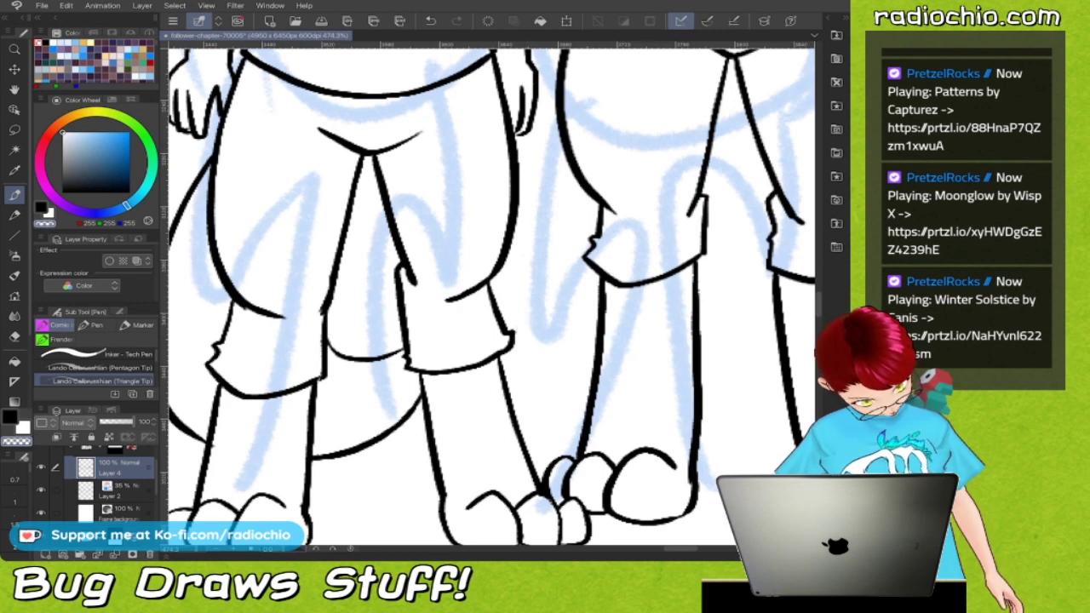
# Ink a short pointed tail stub in black beside the second figure's trouser cuff
pyautogui.press('i')
pyautogui.press('p')
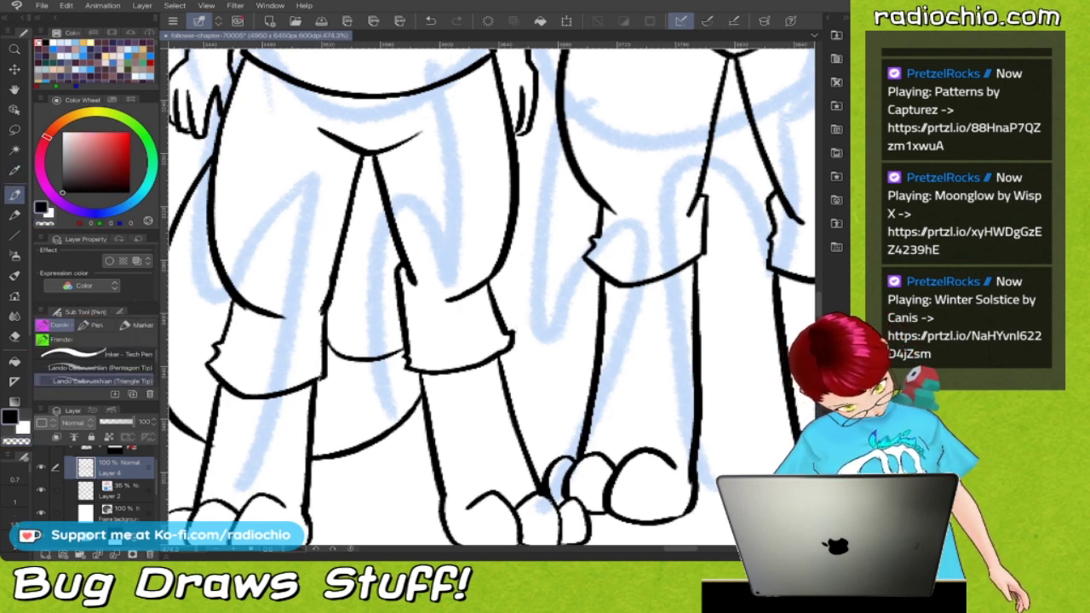
pyautogui.moveTo(493, 300)
pyautogui.mouseDown()
pyautogui.moveTo(524, 275)
pyautogui.moveTo(527, 303)
pyautogui.moveTo(518, 336)
pyautogui.mouseUp()
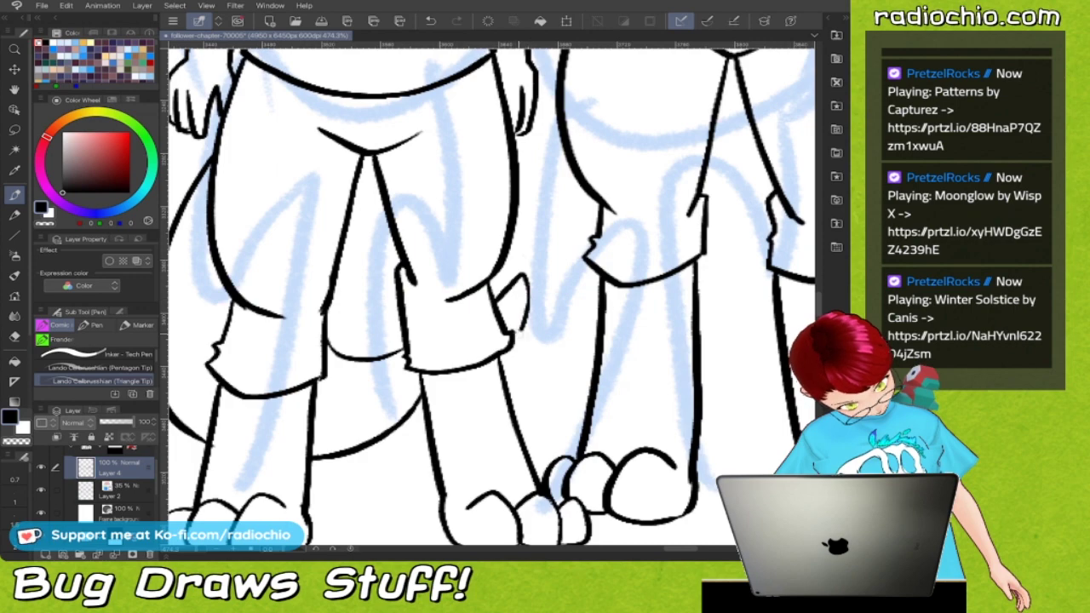
pyautogui.hotkey('ctrl', 'z')
pyautogui.moveTo(492, 300)
pyautogui.mouseDown()
pyautogui.moveTo(519, 276)
pyautogui.moveTo(510, 326)
pyautogui.mouseUp()
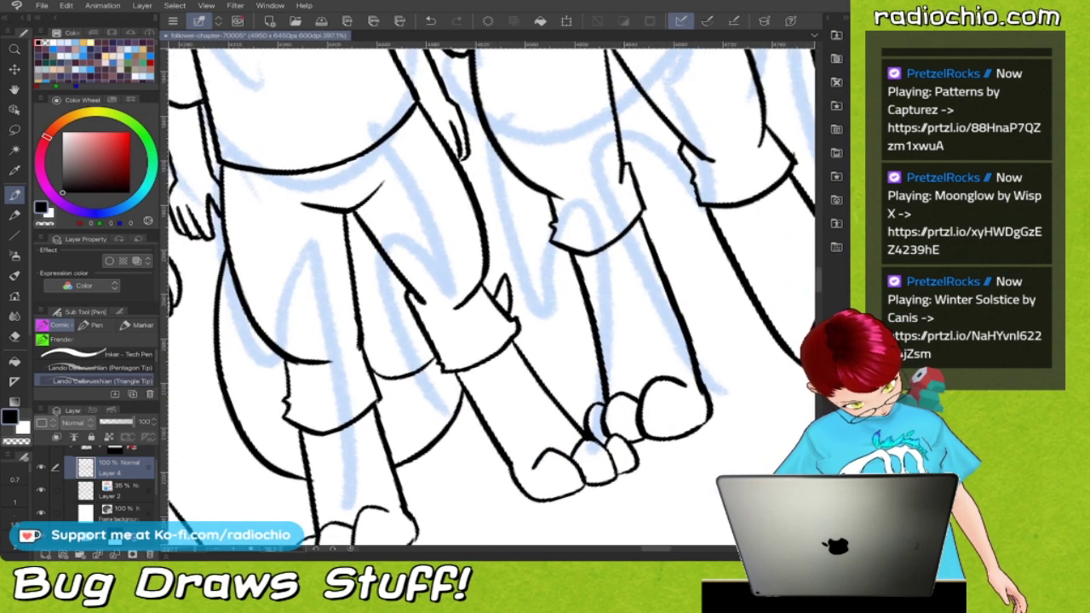
# Ink a spiky fur tuft around the second figure's tail stub, filling the gap next to the third figure's leg
pyautogui.moveTo(487, 262); pyautogui.dragTo(554, 231)
pyautogui.moveTo(519, 311)
pyautogui.mouseDown()
pyautogui.moveTo(545, 315)
pyautogui.moveTo(518, 299)
pyautogui.mouseUp()
pyautogui.moveTo(518, 300)
pyautogui.mouseDown()
pyautogui.moveTo(569, 306)
pyautogui.moveTo(571, 285)
pyautogui.mouseUp()
pyautogui.moveTo(531, 270); pyautogui.dragTo(574, 285)
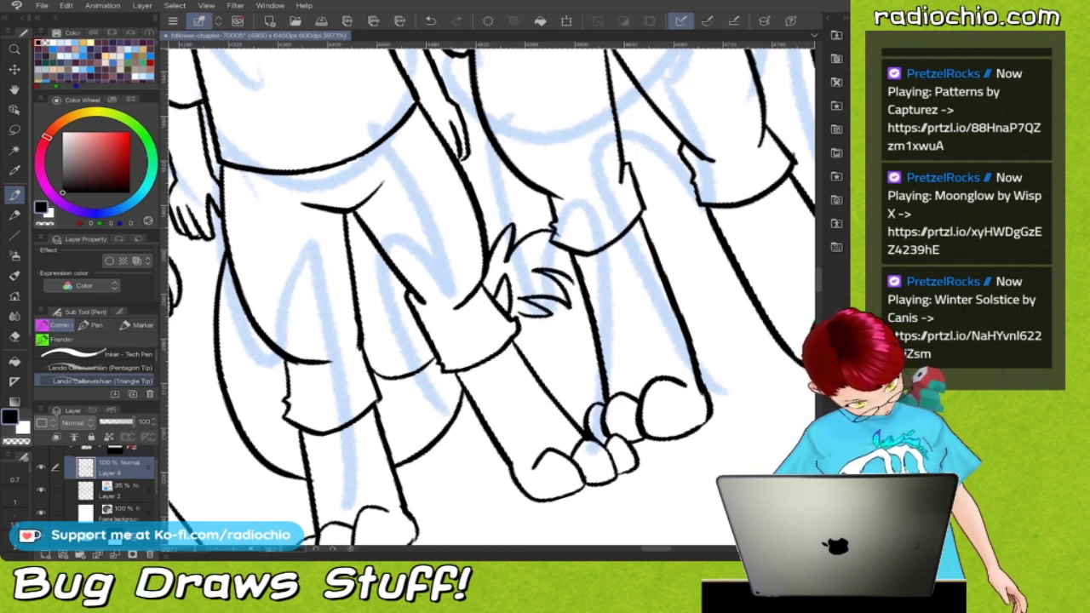
pyautogui.moveTo(492, 294); pyautogui.dragTo(467, 309)
pyautogui.press('c')
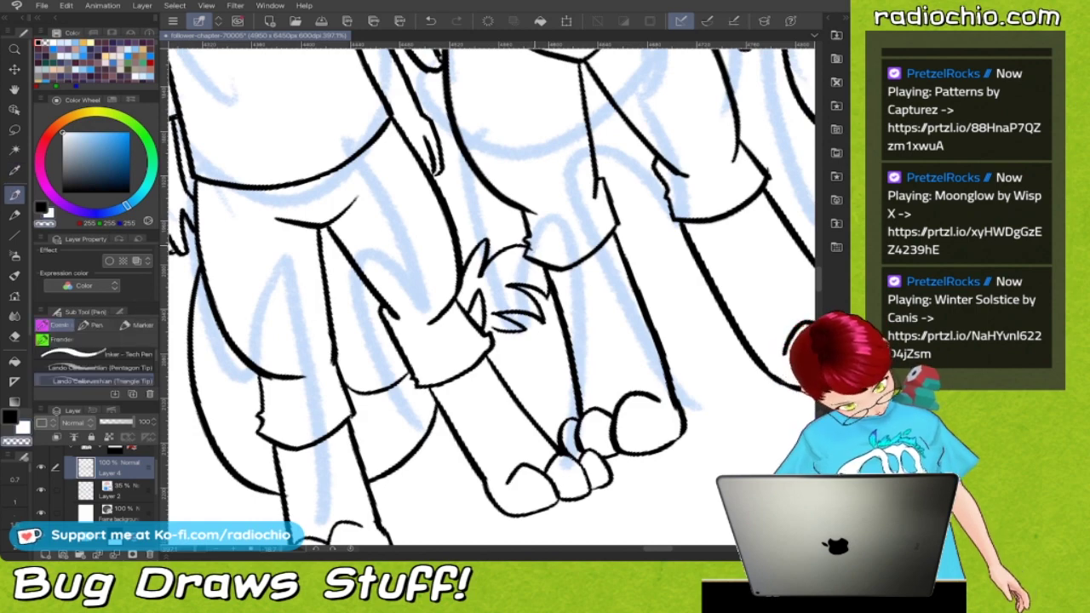
# Ink the fourth figure's long tail with two curved edges sweeping from behind the legs outward and up into the empty background
pyautogui.scroll(-4, 517, 175)
pyautogui.scroll(-5, 491, 297)
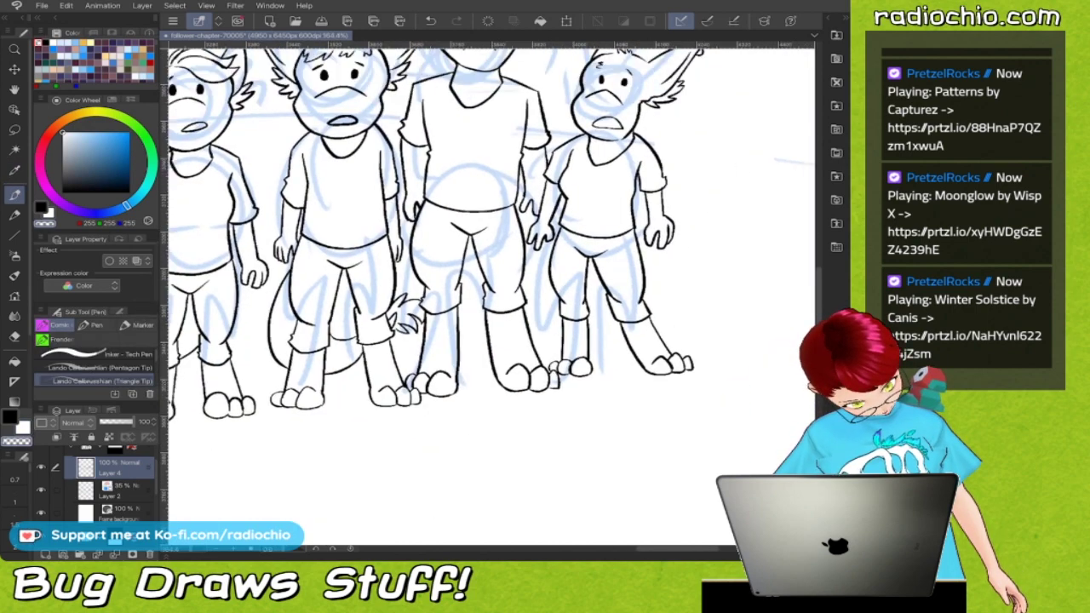
pyautogui.press('c')
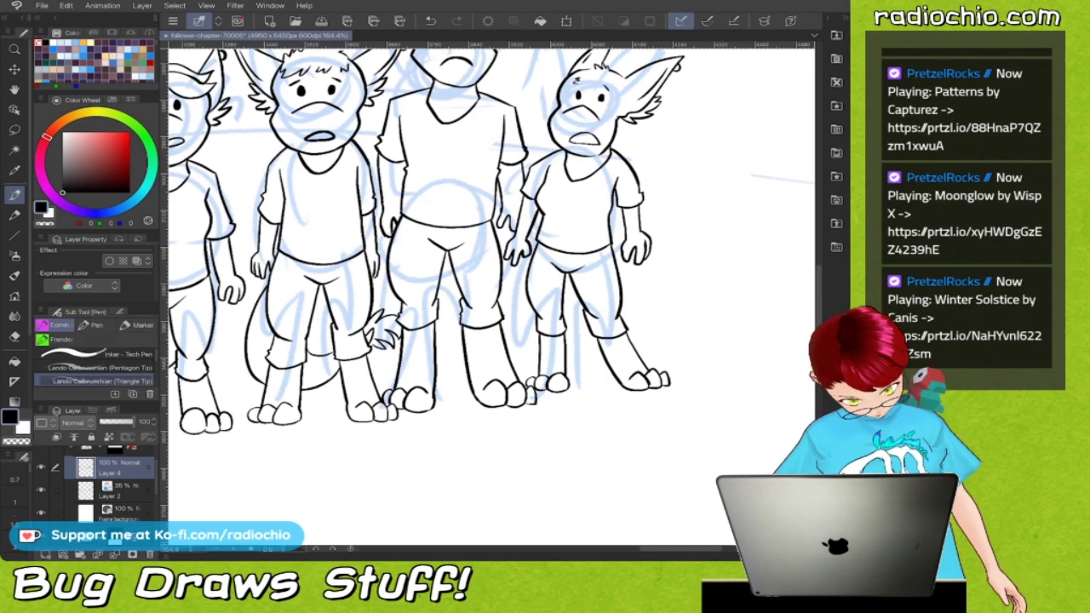
pyautogui.scroll(2, 493, 299)
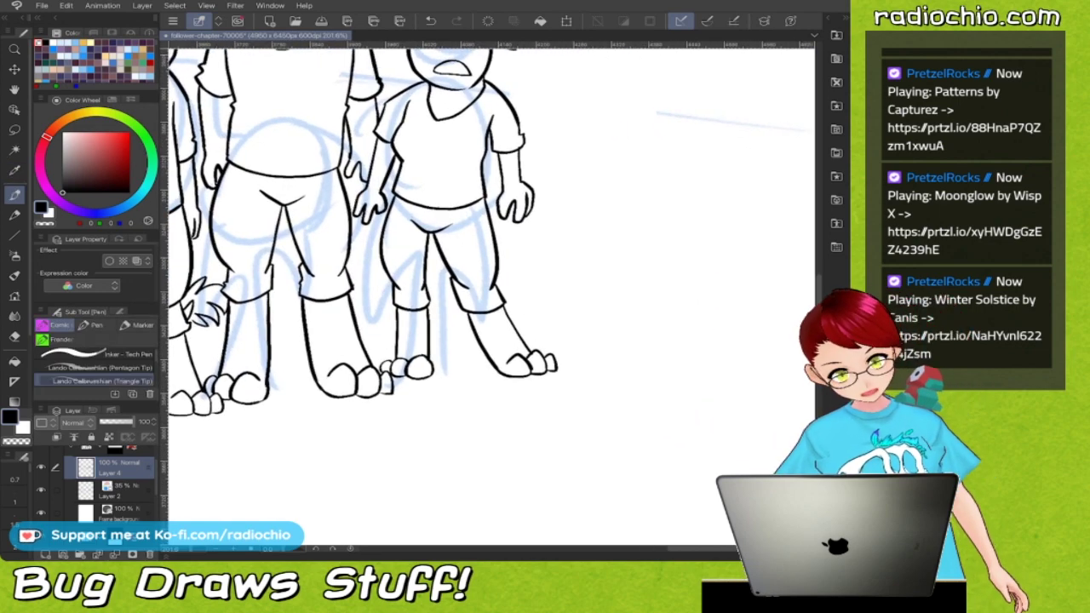
pyautogui.scroll(2, 496, 217)
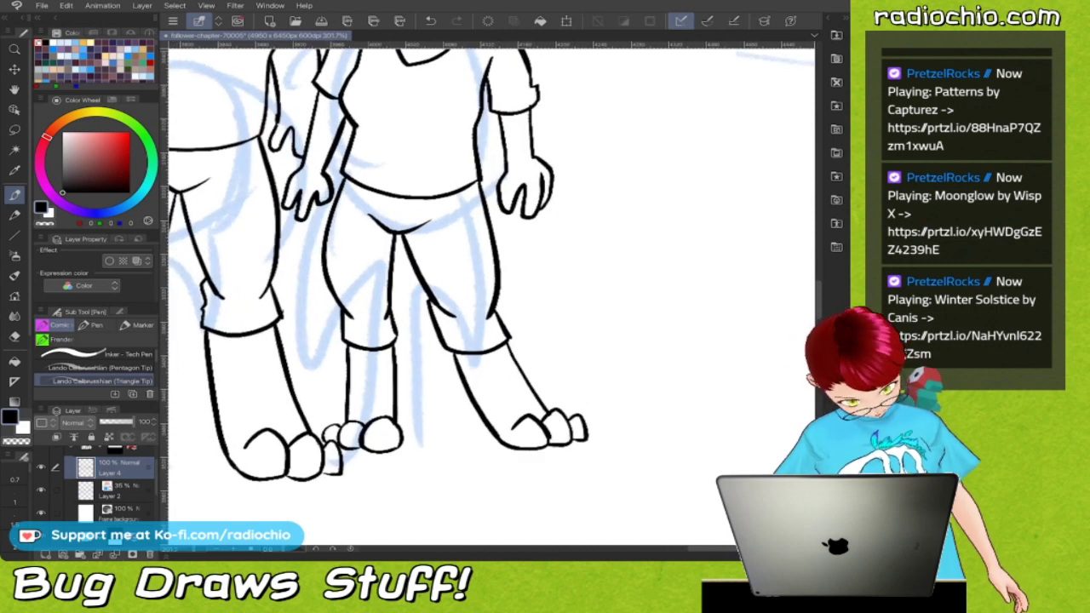
pyautogui.moveTo(388, 284)
pyautogui.mouseDown()
pyautogui.moveTo(411, 335)
pyautogui.moveTo(460, 376)
pyautogui.mouseUp()
pyautogui.moveTo(524, 370)
pyautogui.mouseDown()
pyautogui.moveTo(629, 346)
pyautogui.moveTo(742, 284)
pyautogui.mouseUp()
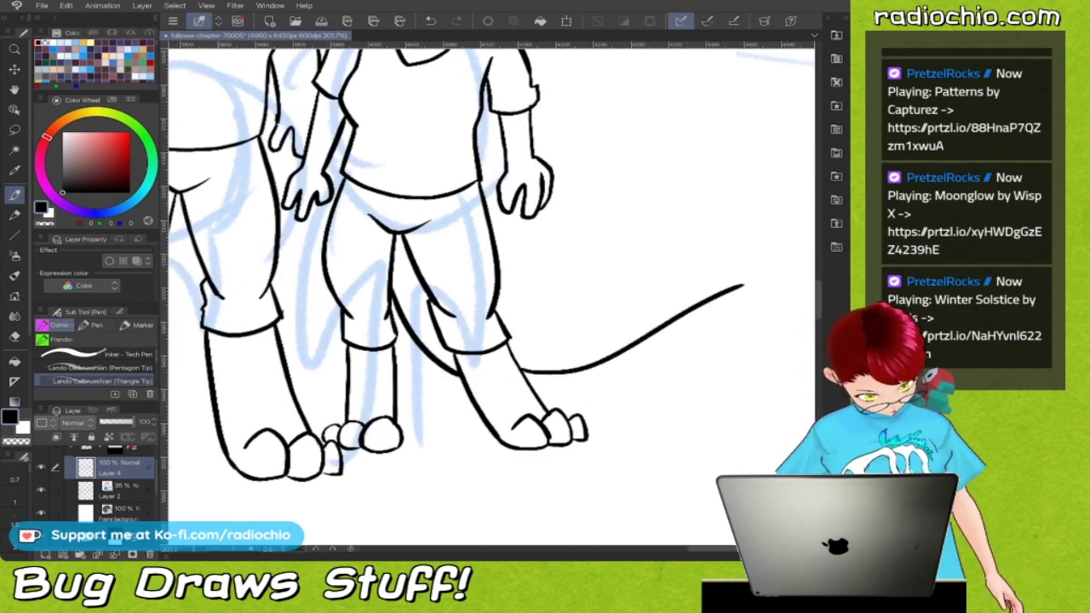
pyautogui.scroll(1, 528, 217)
pyautogui.moveTo(421, 223)
pyautogui.mouseDown()
pyautogui.moveTo(412, 285)
pyautogui.moveTo(432, 318)
pyautogui.moveTo(558, 418)
pyautogui.mouseUp()
pyautogui.scroll(-2, 492, 297)
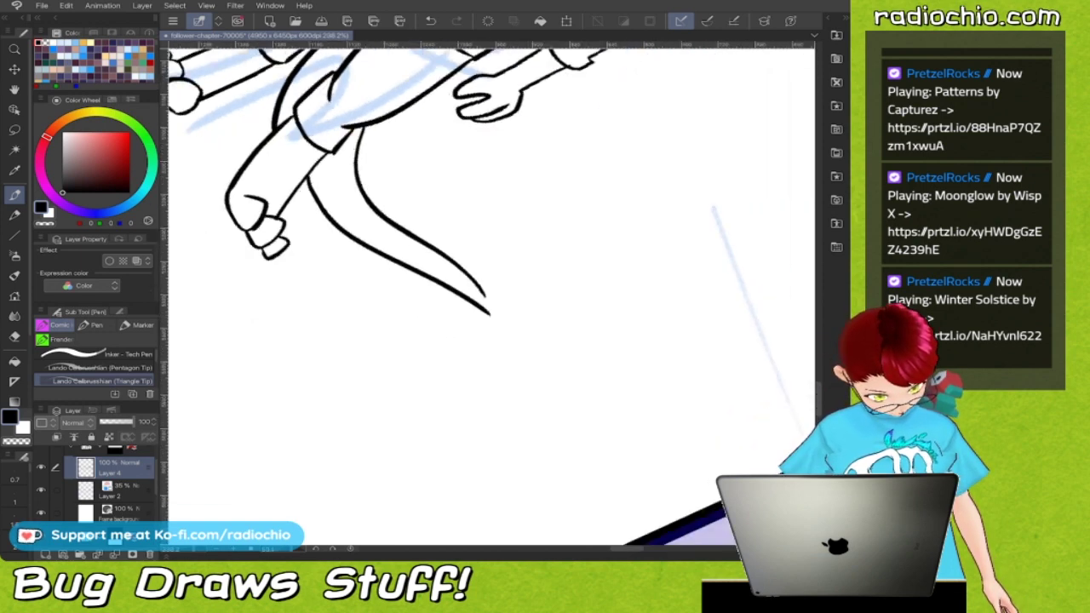
# Ink a rounded fur tuft with jagged points at the tip of the fourth figure's tail
pyautogui.scroll(3, 492, 297)
pyautogui.moveTo(434, 298)
pyautogui.mouseDown()
pyautogui.moveTo(443, 334)
pyautogui.moveTo(489, 399)
pyautogui.moveTo(535, 374)
pyautogui.moveTo(490, 274)
pyautogui.moveTo(467, 305)
pyautogui.moveTo(450, 271)
pyautogui.moveTo(461, 334)
pyautogui.mouseUp()
pyautogui.scroll(3, 491, 297)
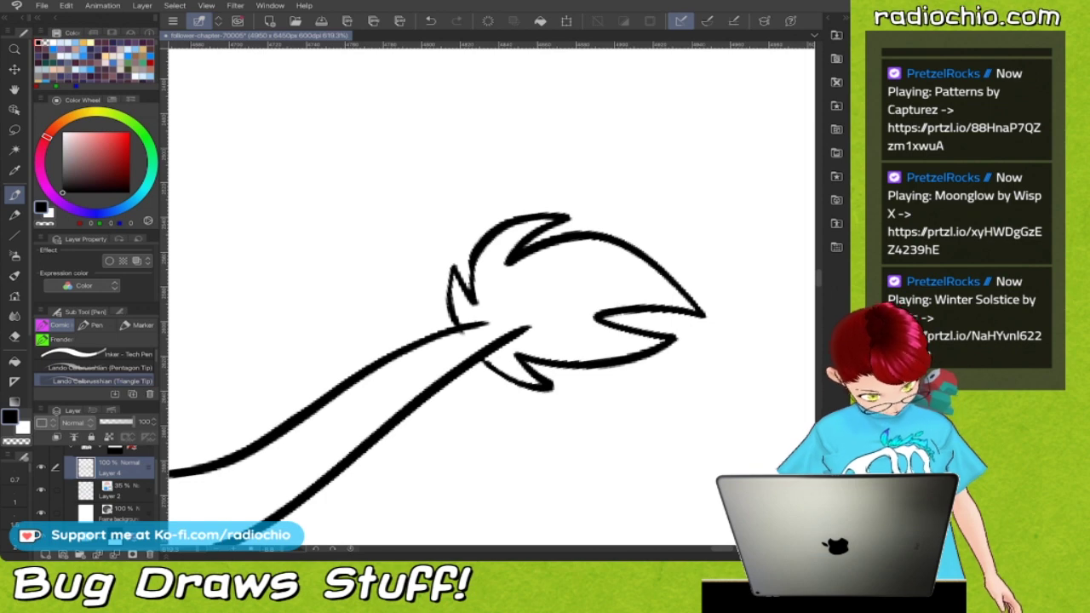
pyautogui.press('c')
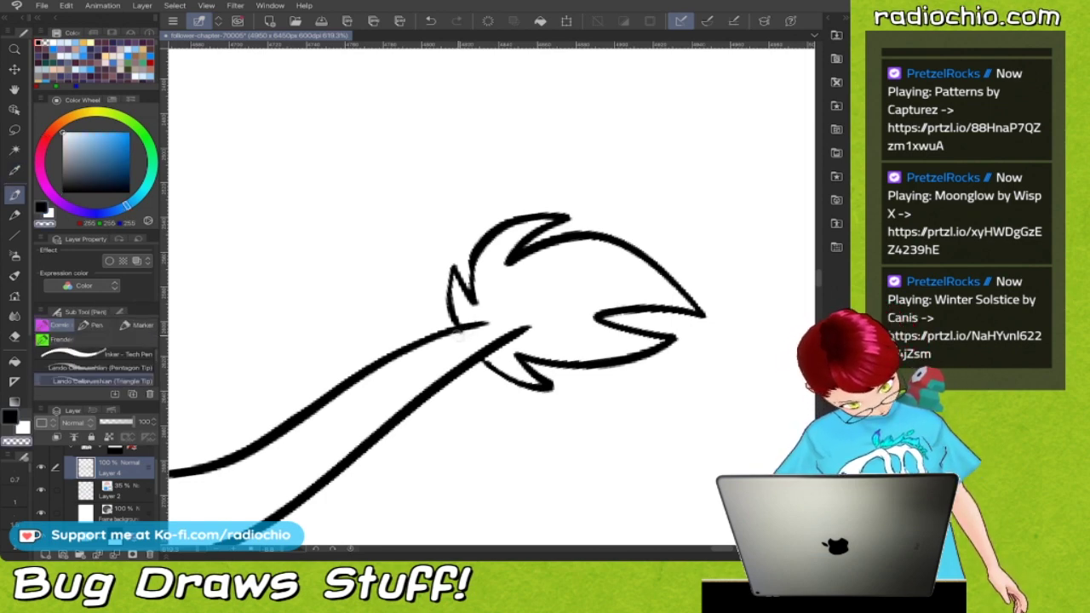
pyautogui.press('i')
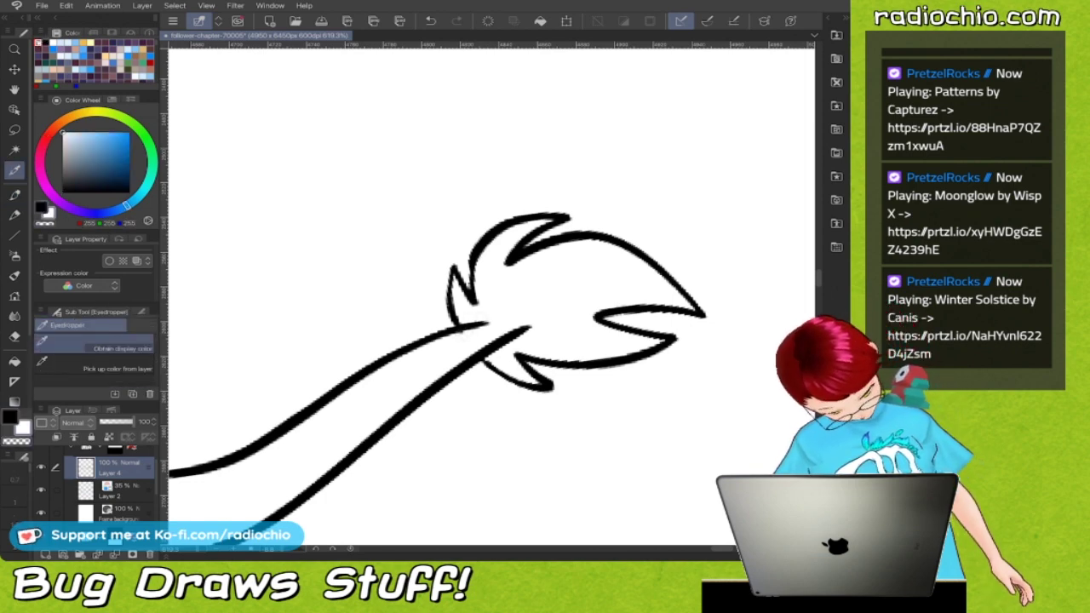
pyautogui.scroll(-8, 491, 297)
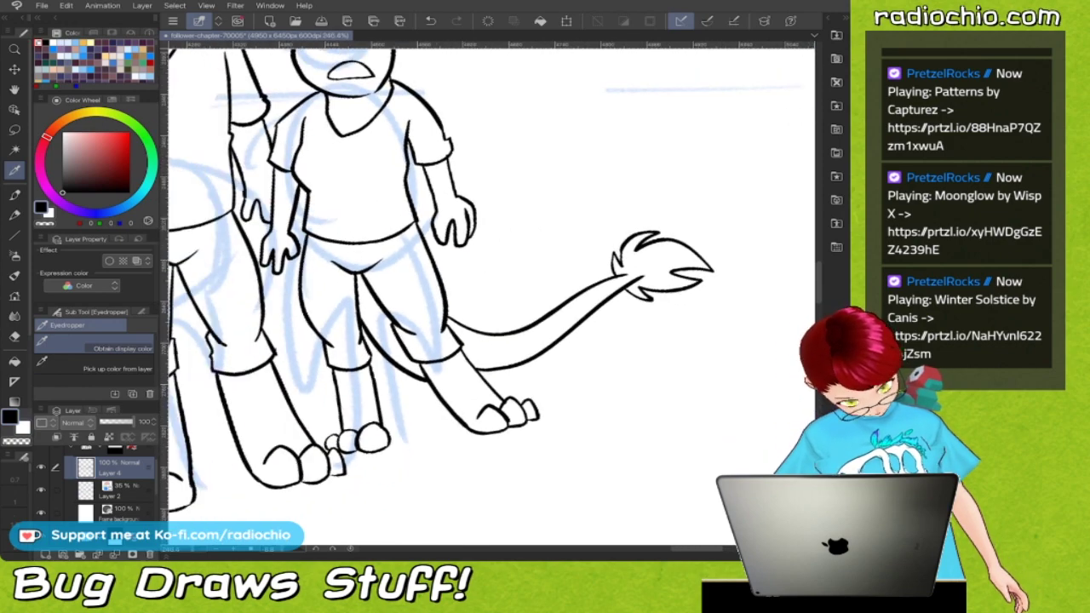
# Ink the lower edge of the third figure's tail in black as a short curve visible between the legs
pyautogui.scroll(5, 439, 234)
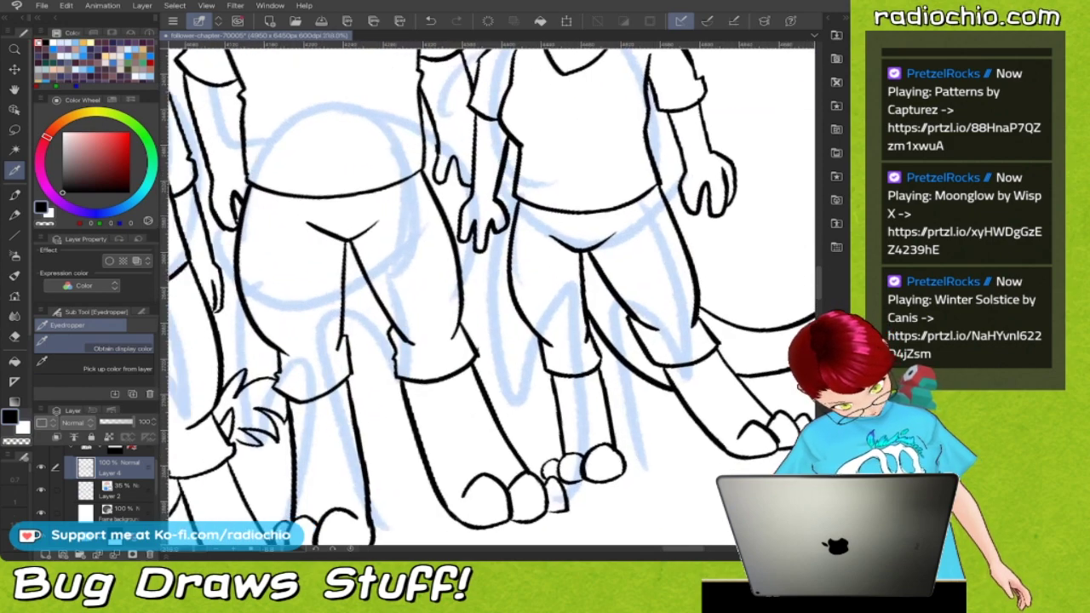
pyautogui.scroll(-4, 491, 289)
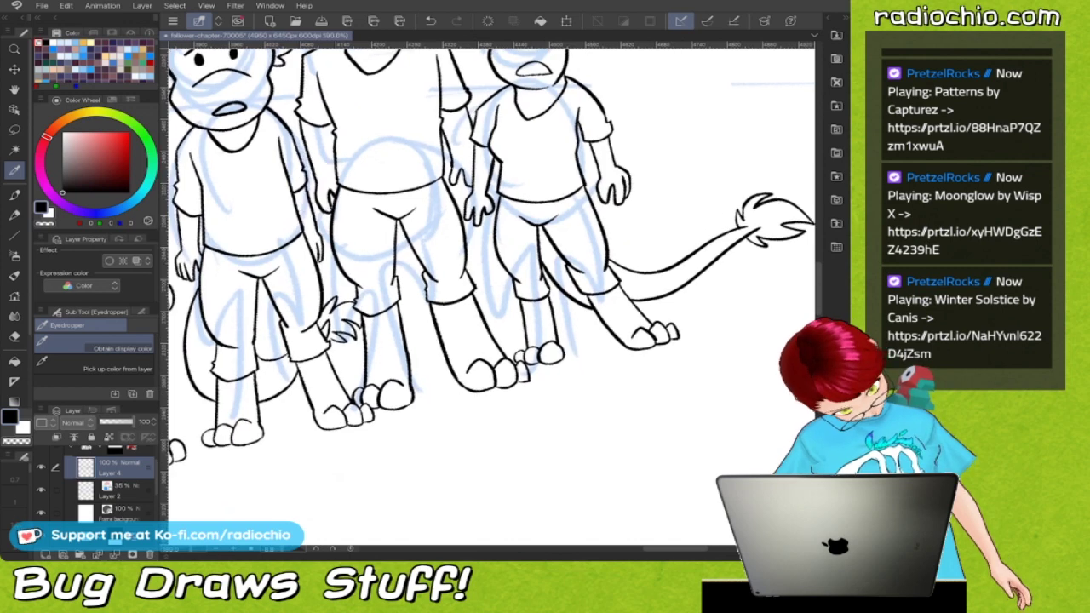
pyautogui.click(412, 326)
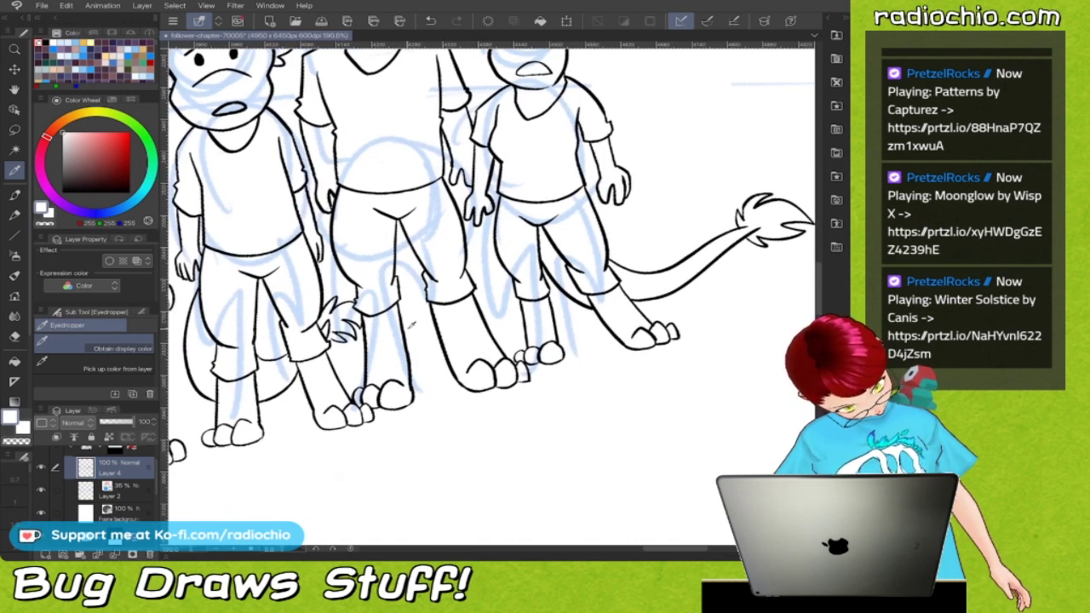
pyautogui.press('x')
pyautogui.press('p')
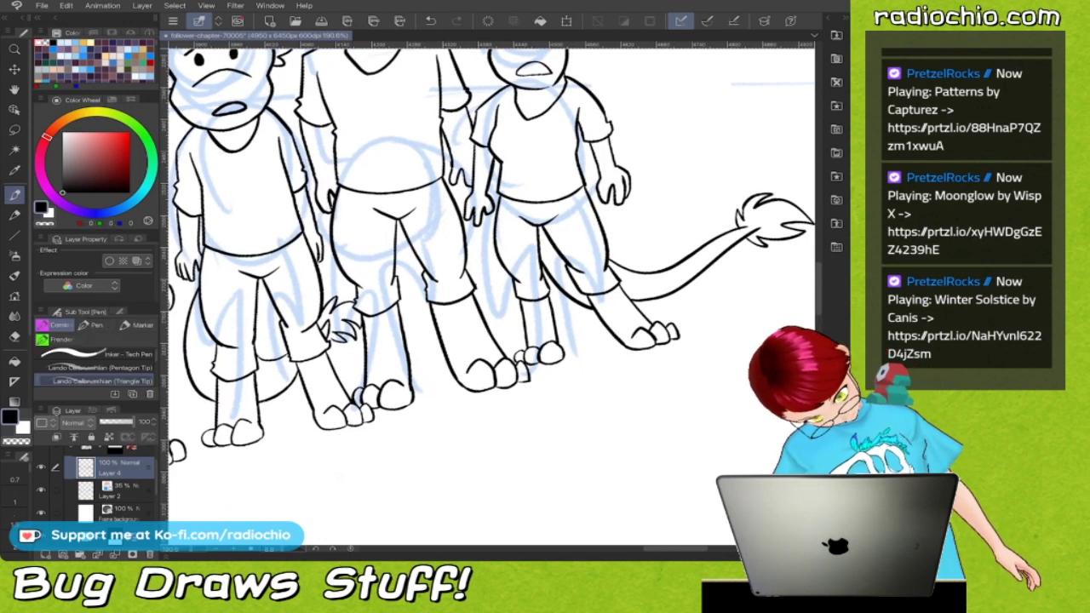
pyautogui.moveTo(402, 329); pyautogui.dragTo(440, 341)
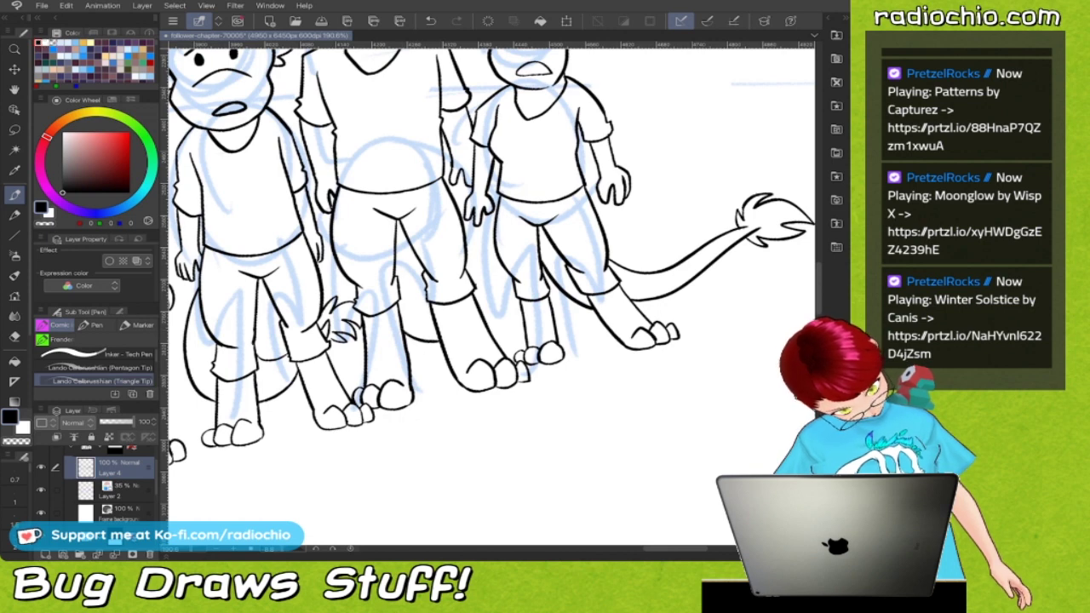
# Ink both edges of the third figure's tail curving upward through the gap between the third and fourth figures' legs
pyautogui.moveTo(490, 315); pyautogui.dragTo(506, 264)
pyautogui.hotkey('ctrl', 'z')
pyautogui.moveTo(503, 298); pyautogui.dragTo(510, 281)
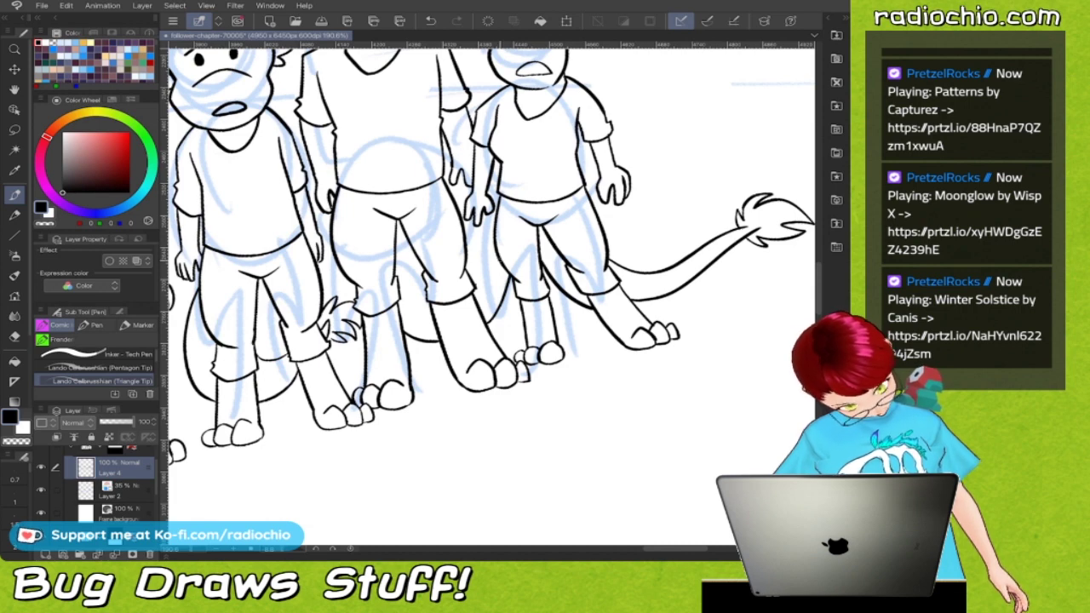
pyautogui.moveTo(501, 259); pyautogui.dragTo(480, 277)
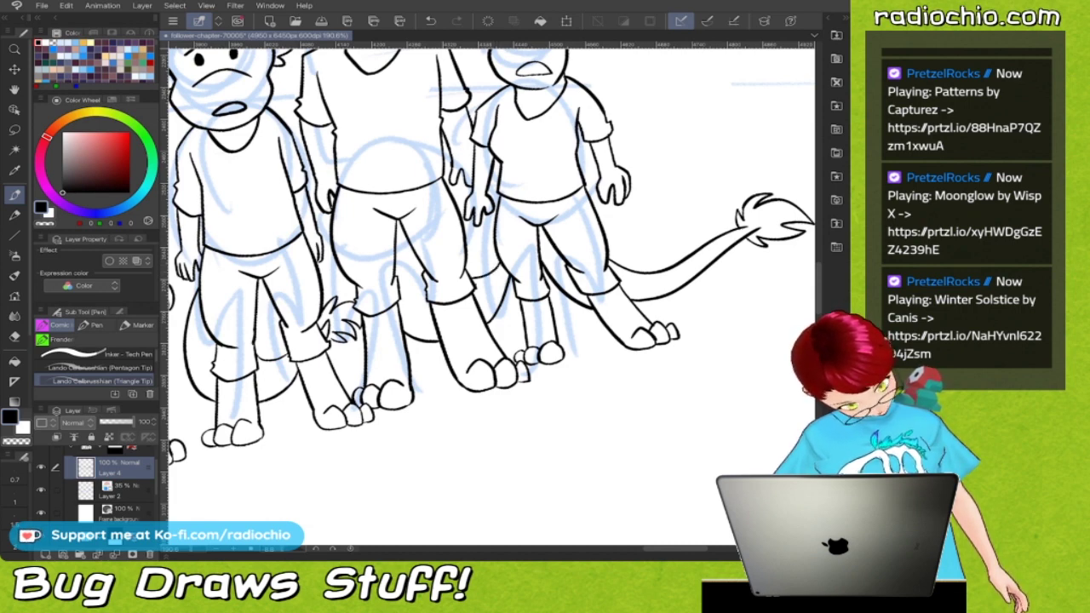
pyautogui.hotkey('ctrl', 'z')
pyautogui.moveTo(503, 262); pyautogui.dragTo(475, 296)
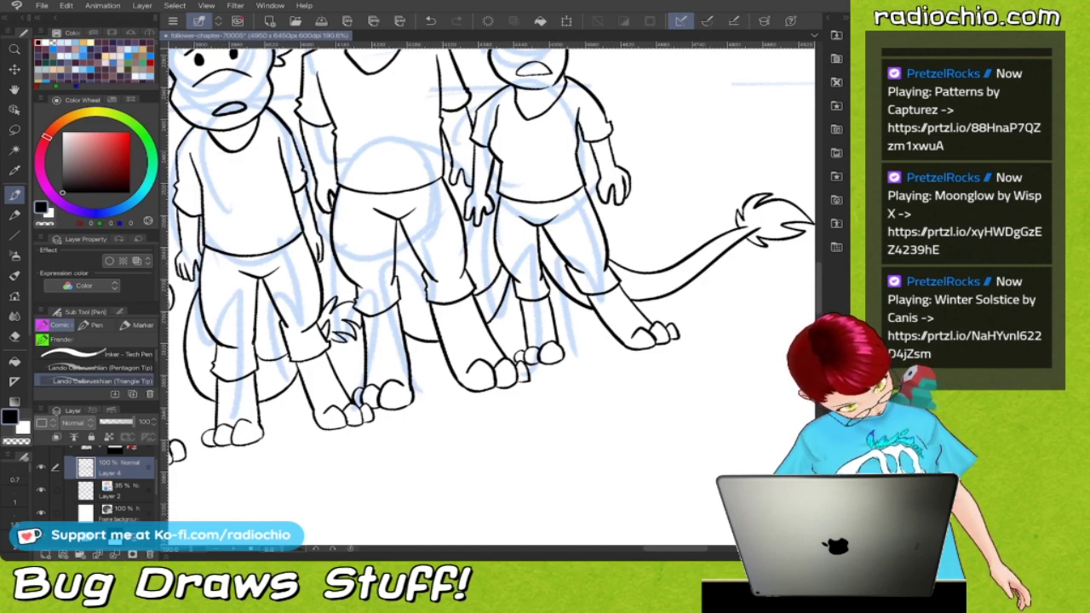
# Save the comic page with the whole page in view and switch to the Object selection tool
pyautogui.scroll(-5, 460, 313)
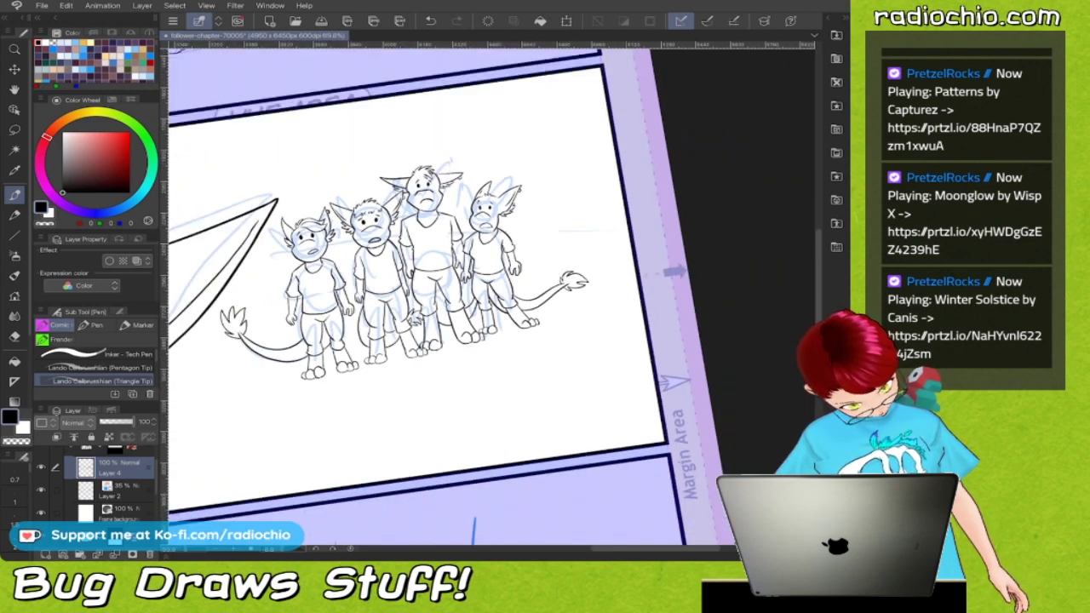
pyautogui.scroll(-5, 481, 286)
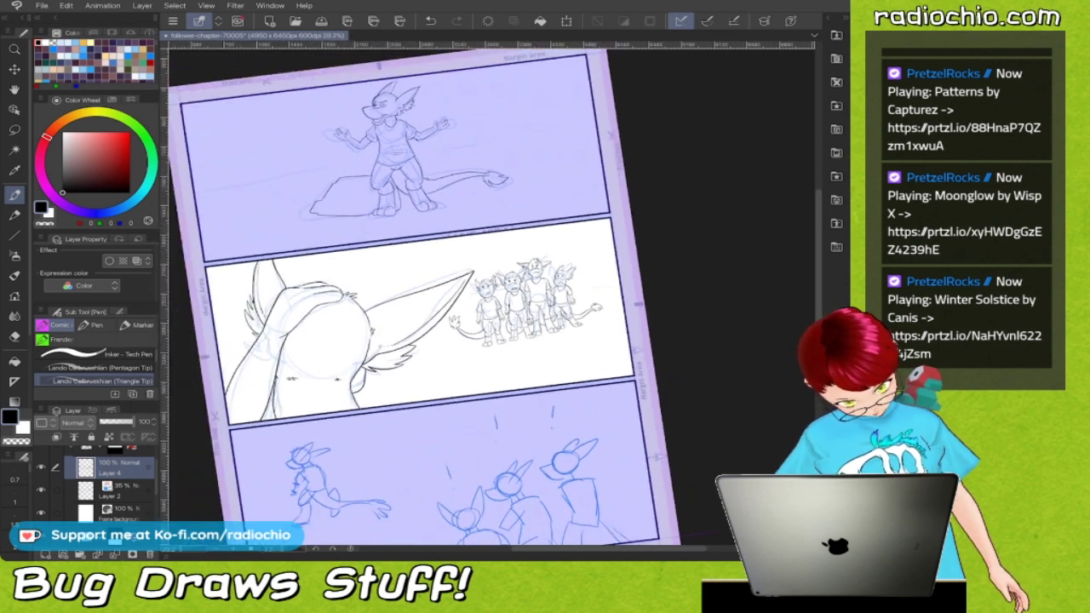
pyautogui.hotkey('ctrl', 's')
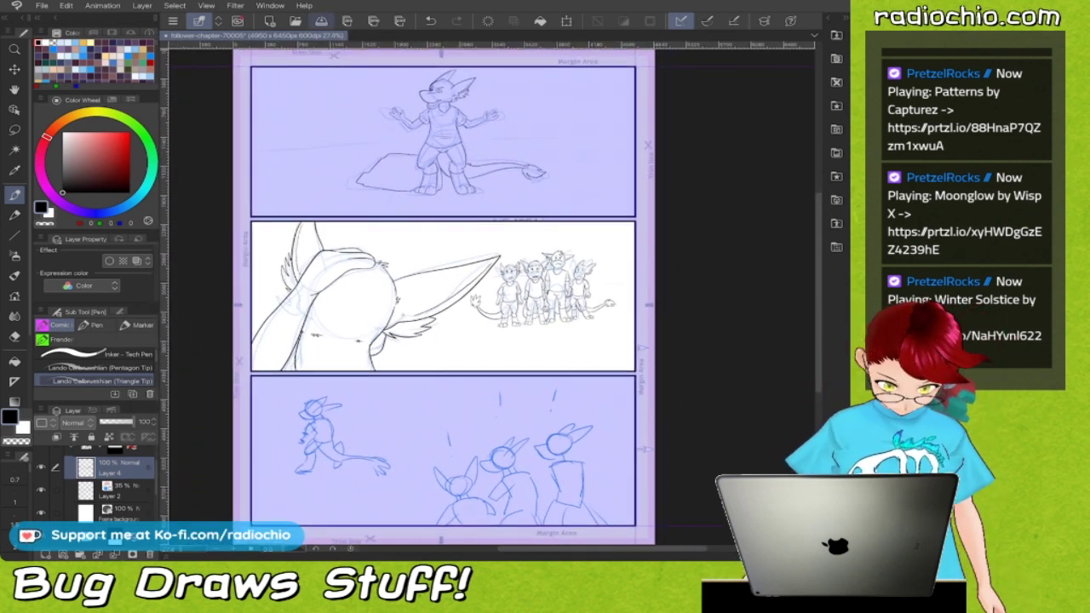
pyautogui.press('g')
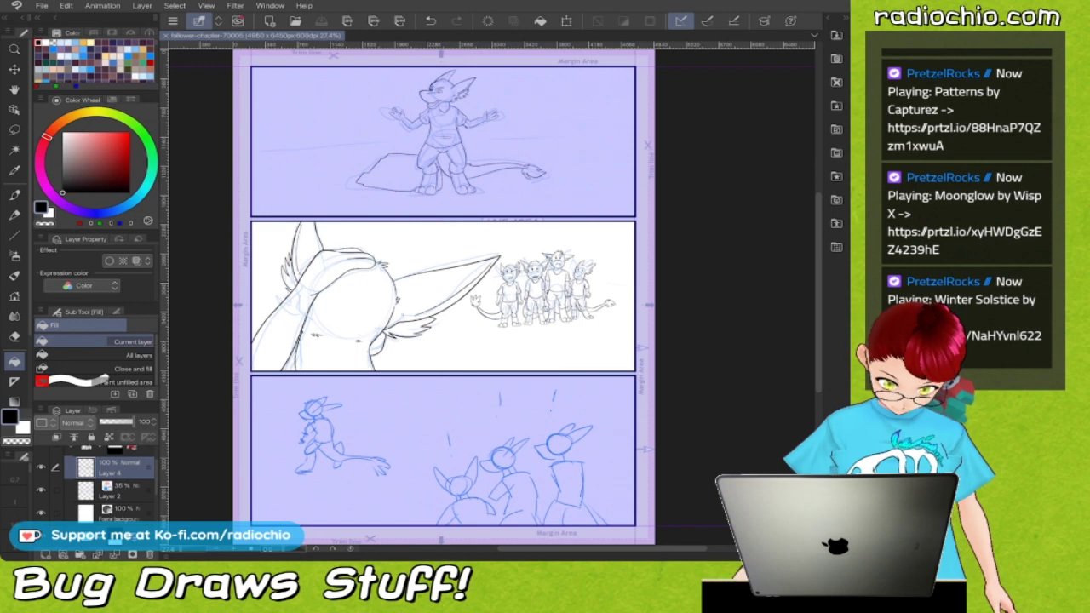
pyautogui.press('o')
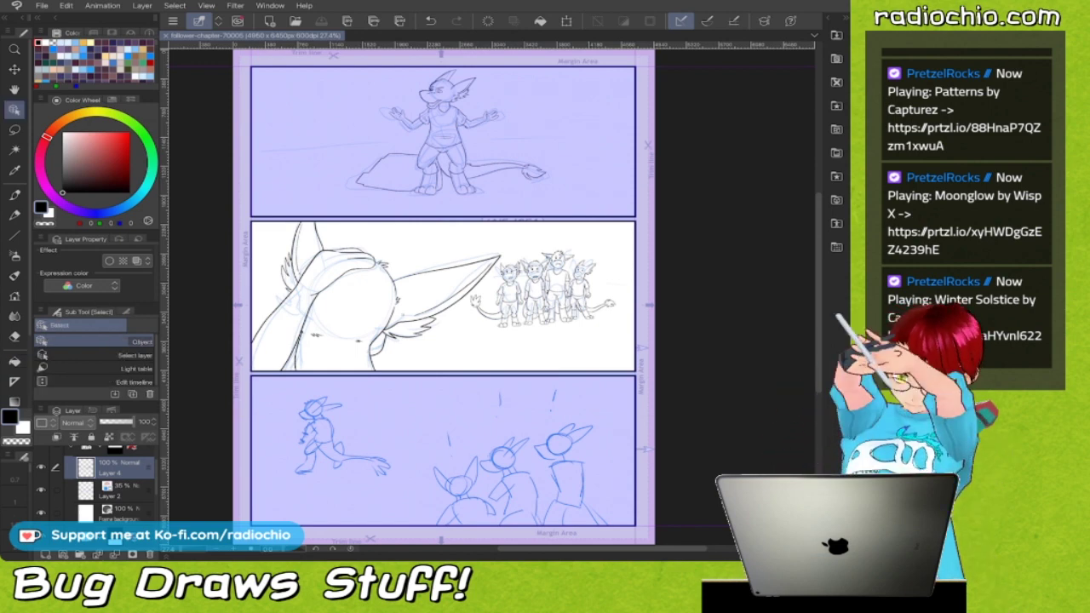